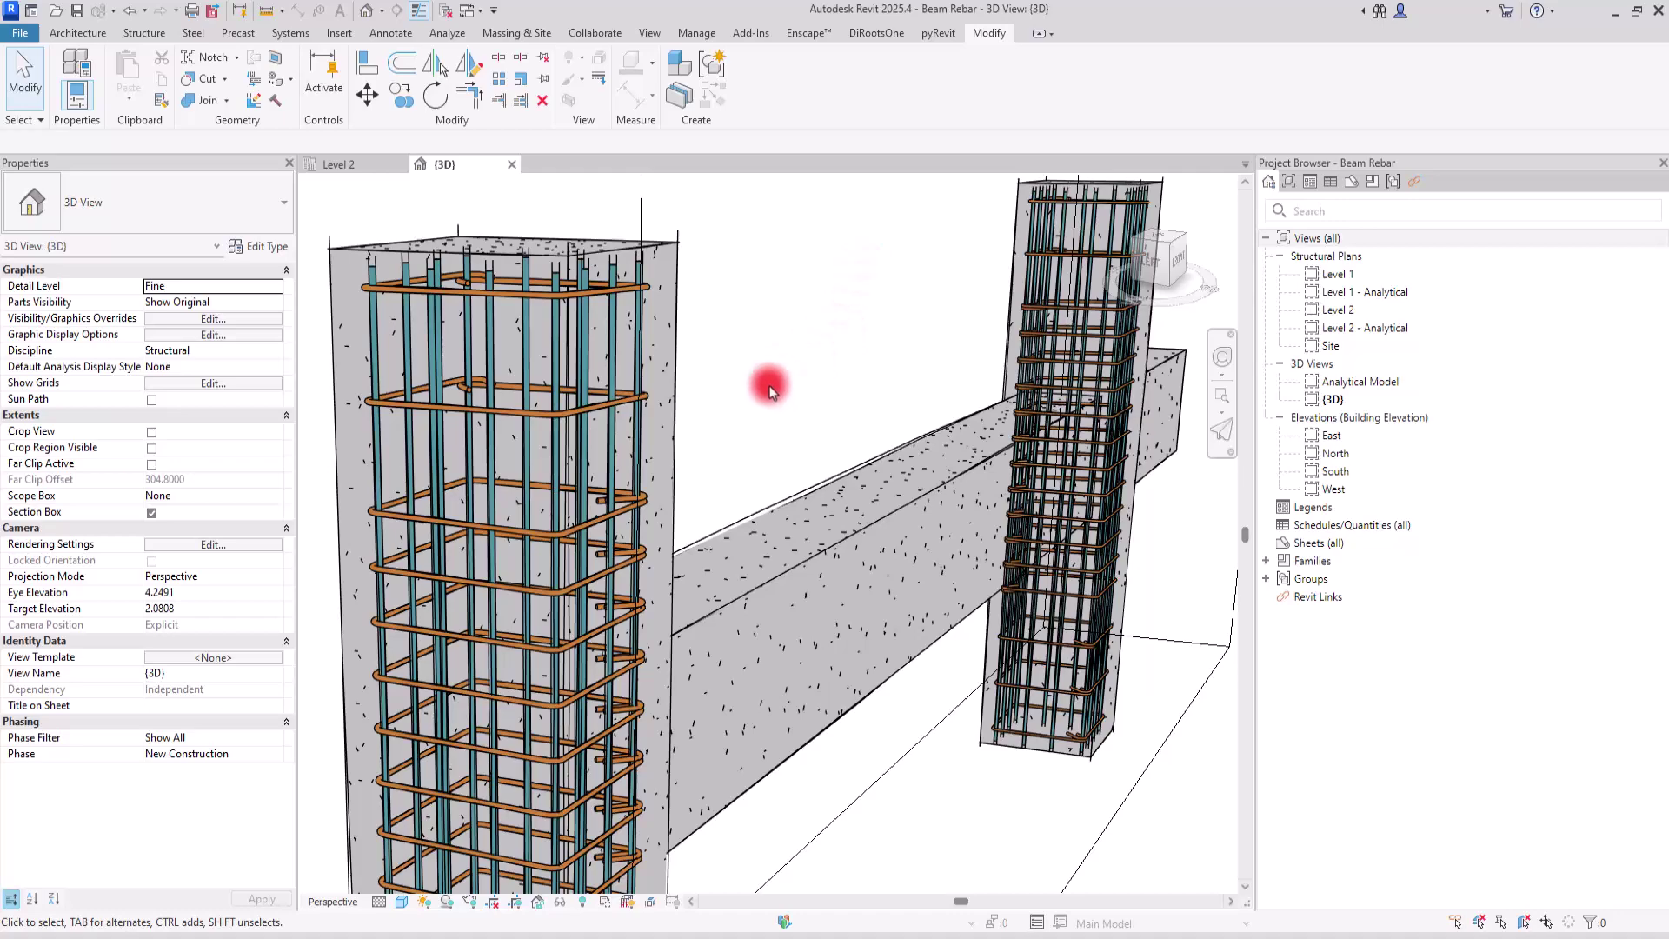
# Inspect the concrete beam and the two reinforced columns in the 3D view and the Level 2 plan.
pyautogui.moveTo(773, 393)
pyautogui.keyDown('shift'); pyautogui.mouseDown(button='middle')
pyautogui.moveTo(782, 373)
pyautogui.moveTo(790, 390)
pyautogui.mouseUp(button='middle'); pyautogui.keyUp('shift')
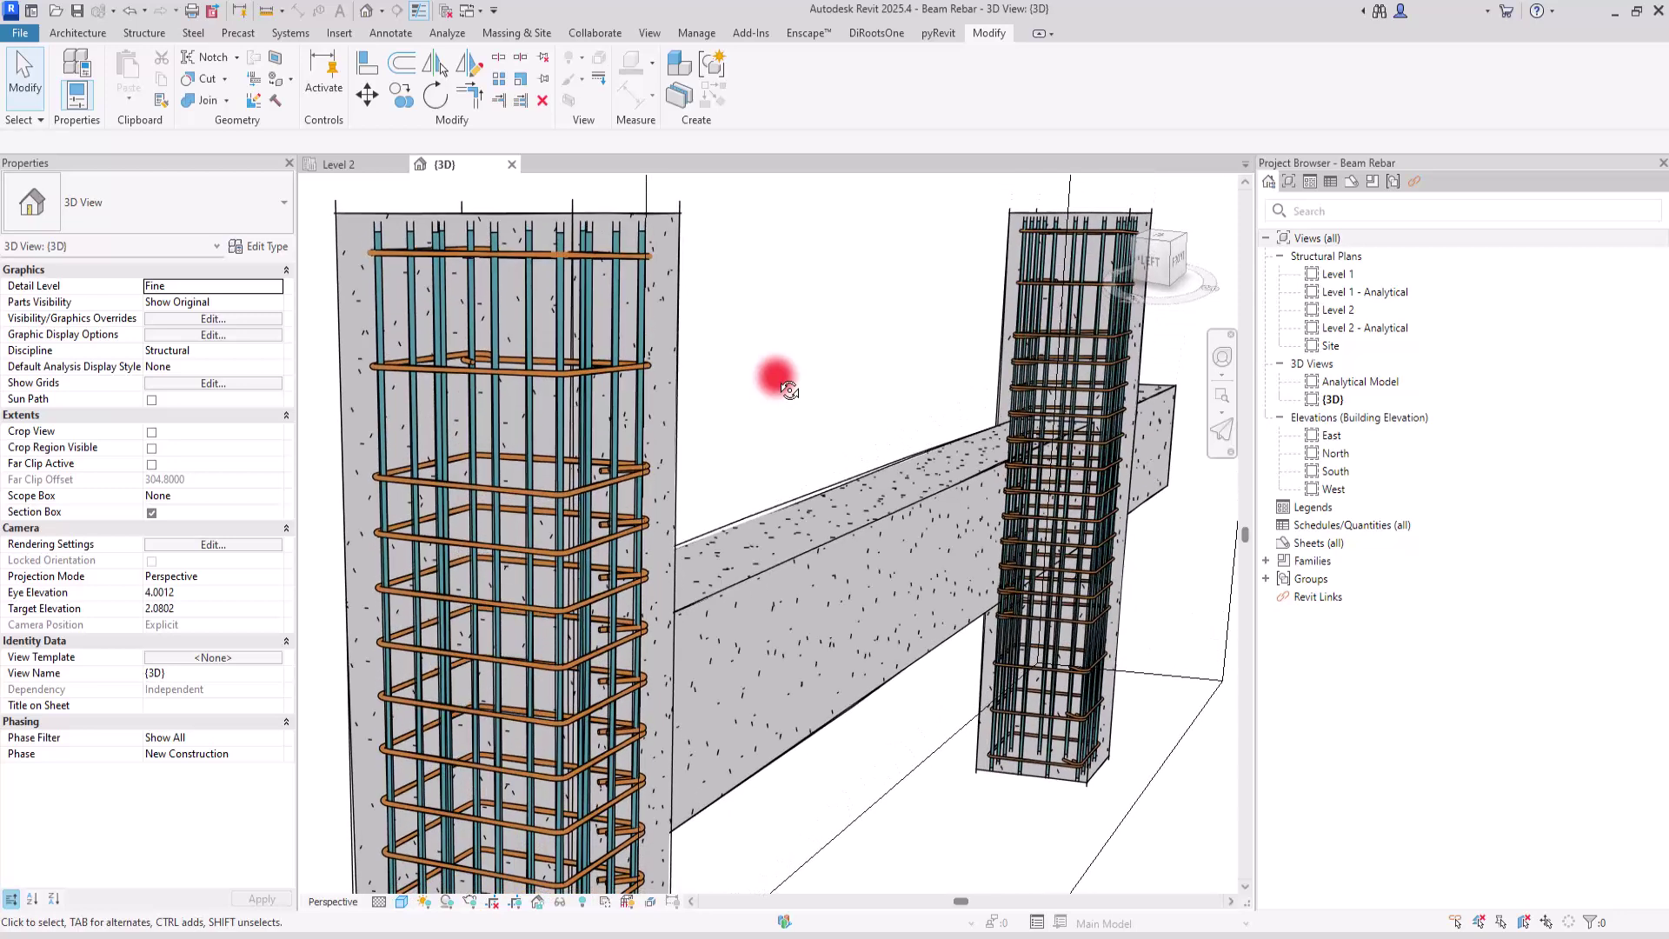
pyautogui.scroll(1, 789, 390)
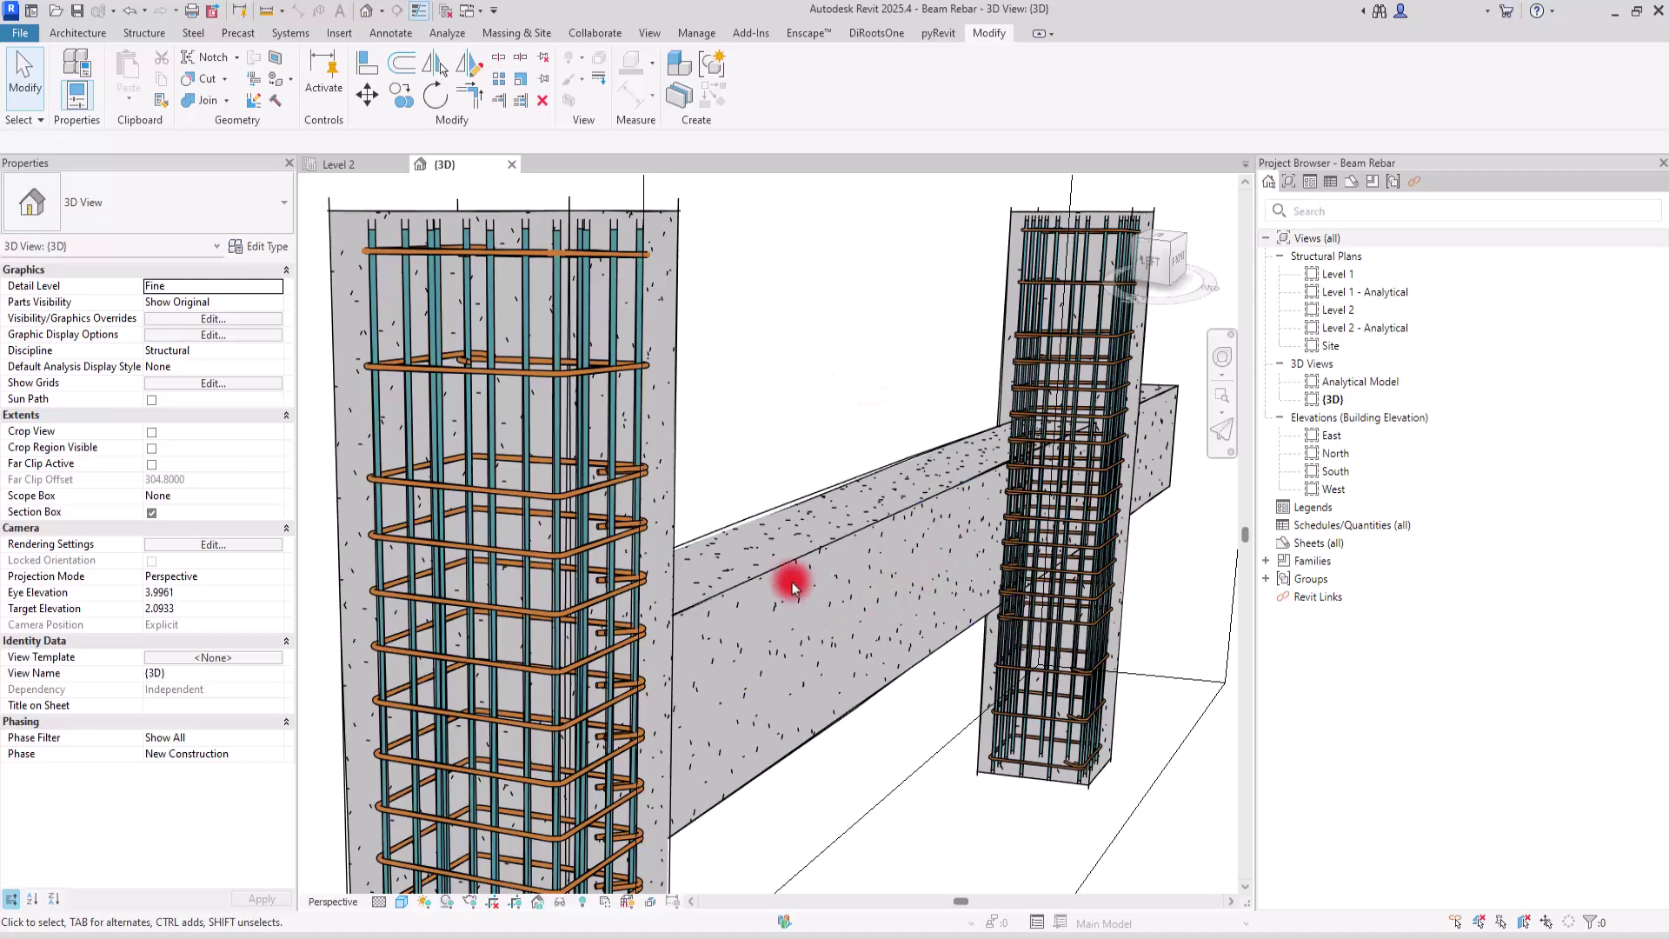
pyautogui.click(895, 520)
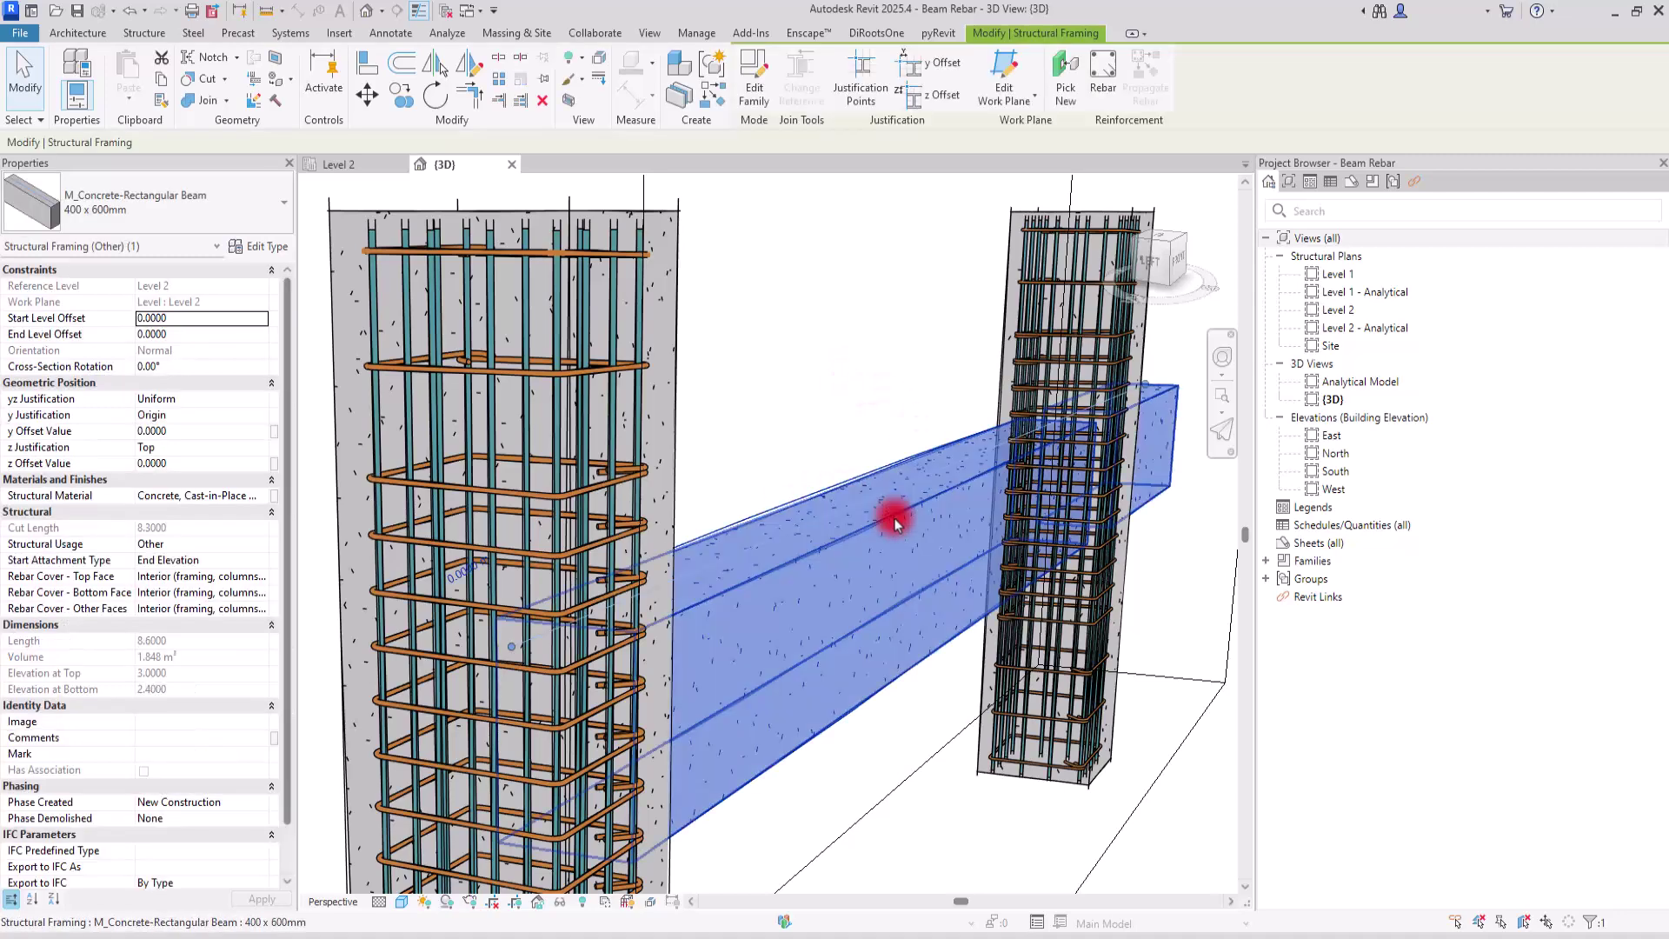
pyautogui.keyDown('shift'); pyautogui.moveTo(692, 545); pyautogui.dragTo(760, 569, button='middle'); pyautogui.keyUp('shift')
pyautogui.scroll(-5, 761, 569)
pyautogui.keyDown('shift'); pyautogui.moveTo(745, 473); pyautogui.dragTo(856, 600, button='middle'); pyautogui.keyUp('shift')
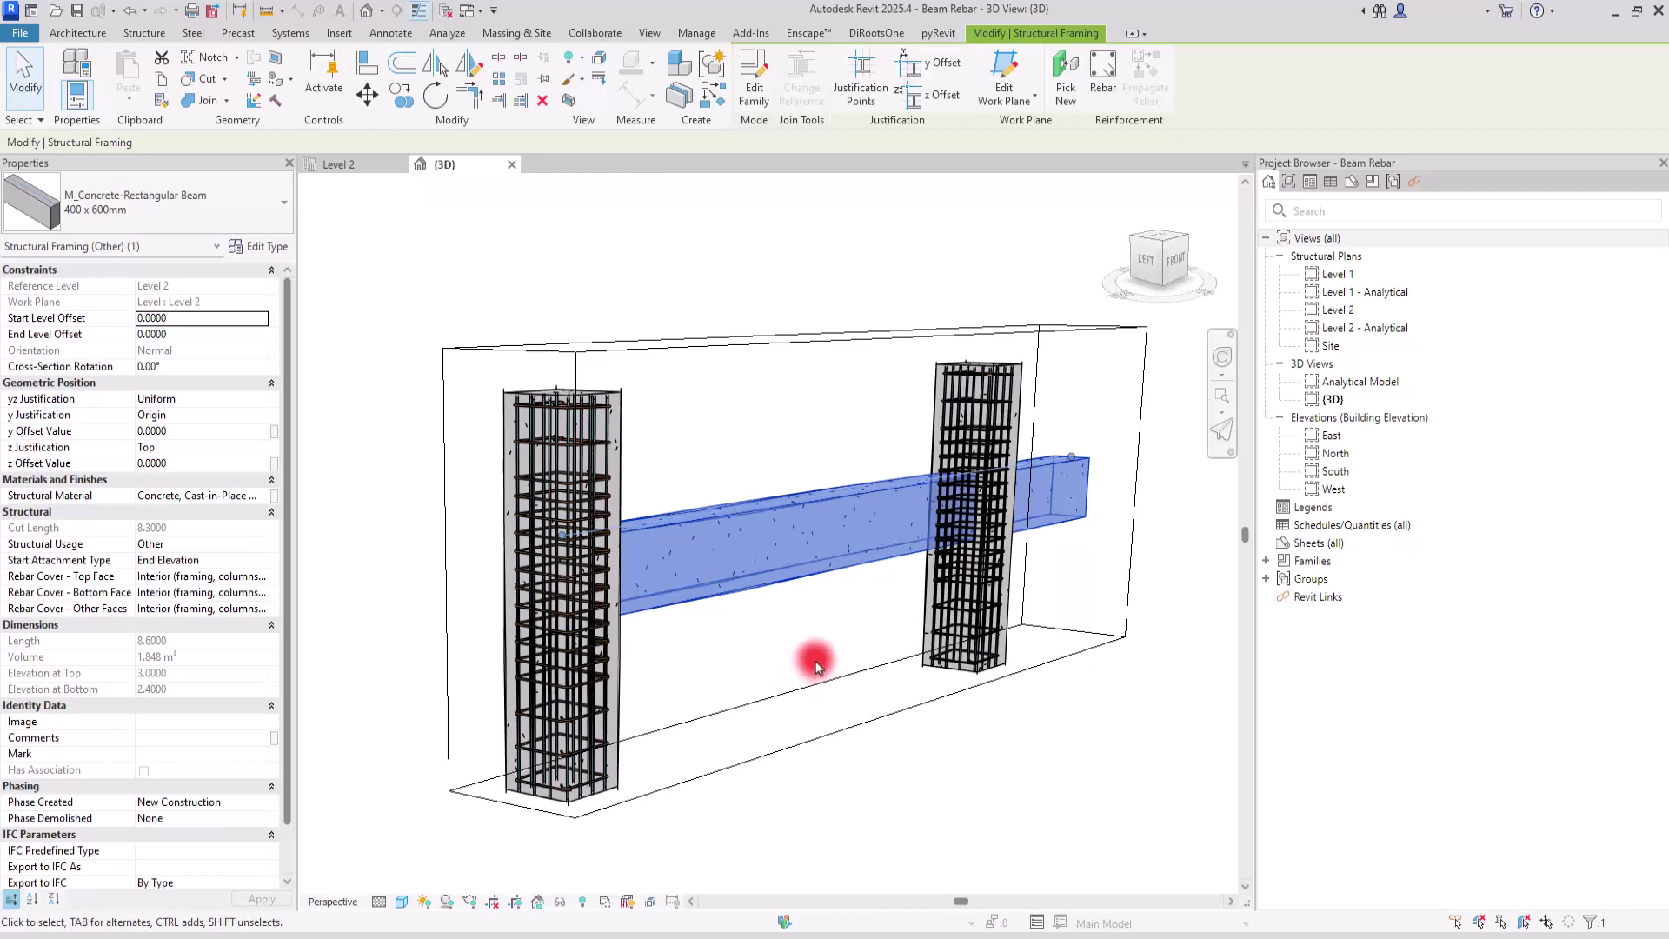
pyautogui.click(339, 164)
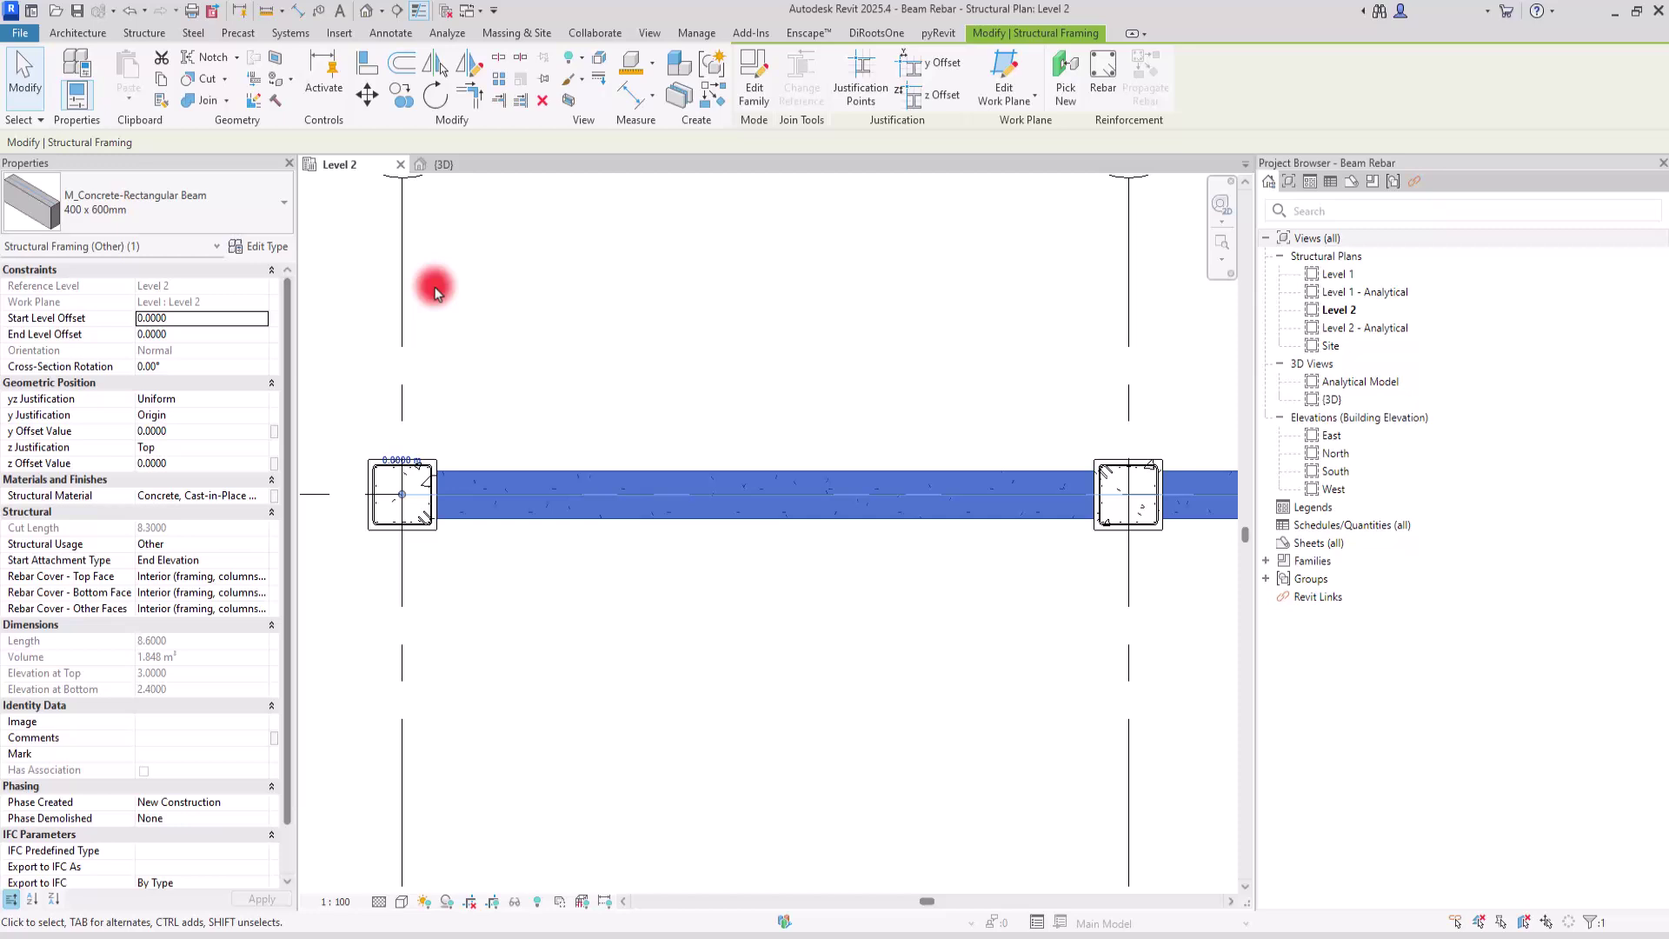
pyautogui.click(455, 166)
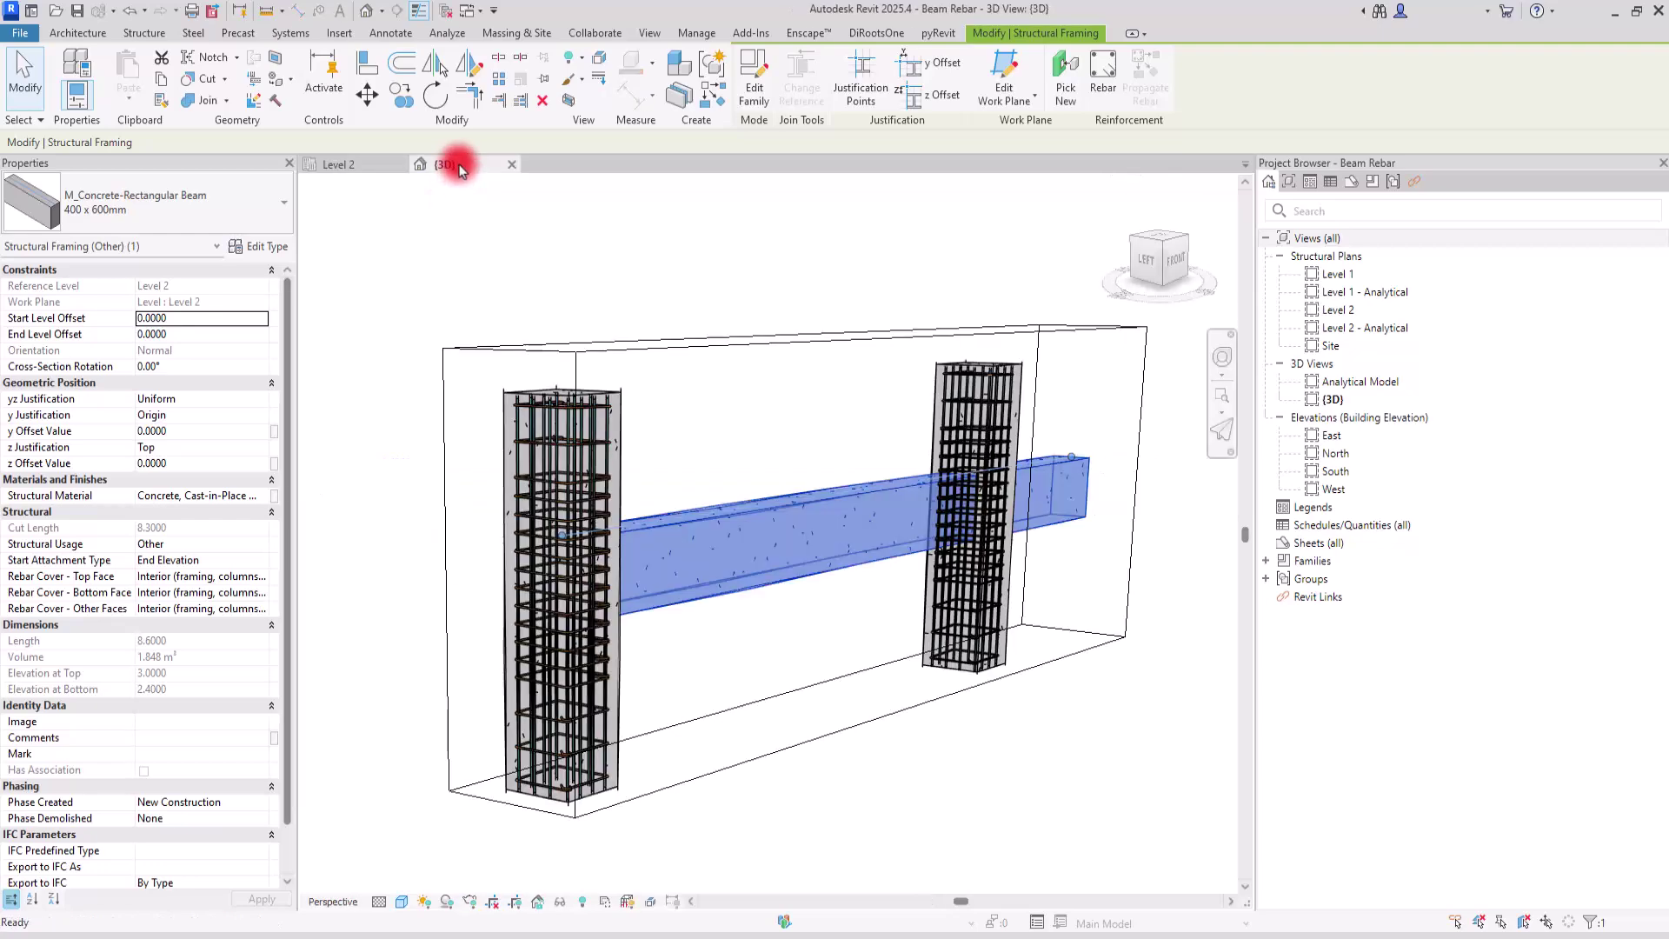
# Draw a building section lengthwise along the beam in the Level 2 plan, from before grid 1 to past the beam's free end.
pyautogui.click(350, 163)
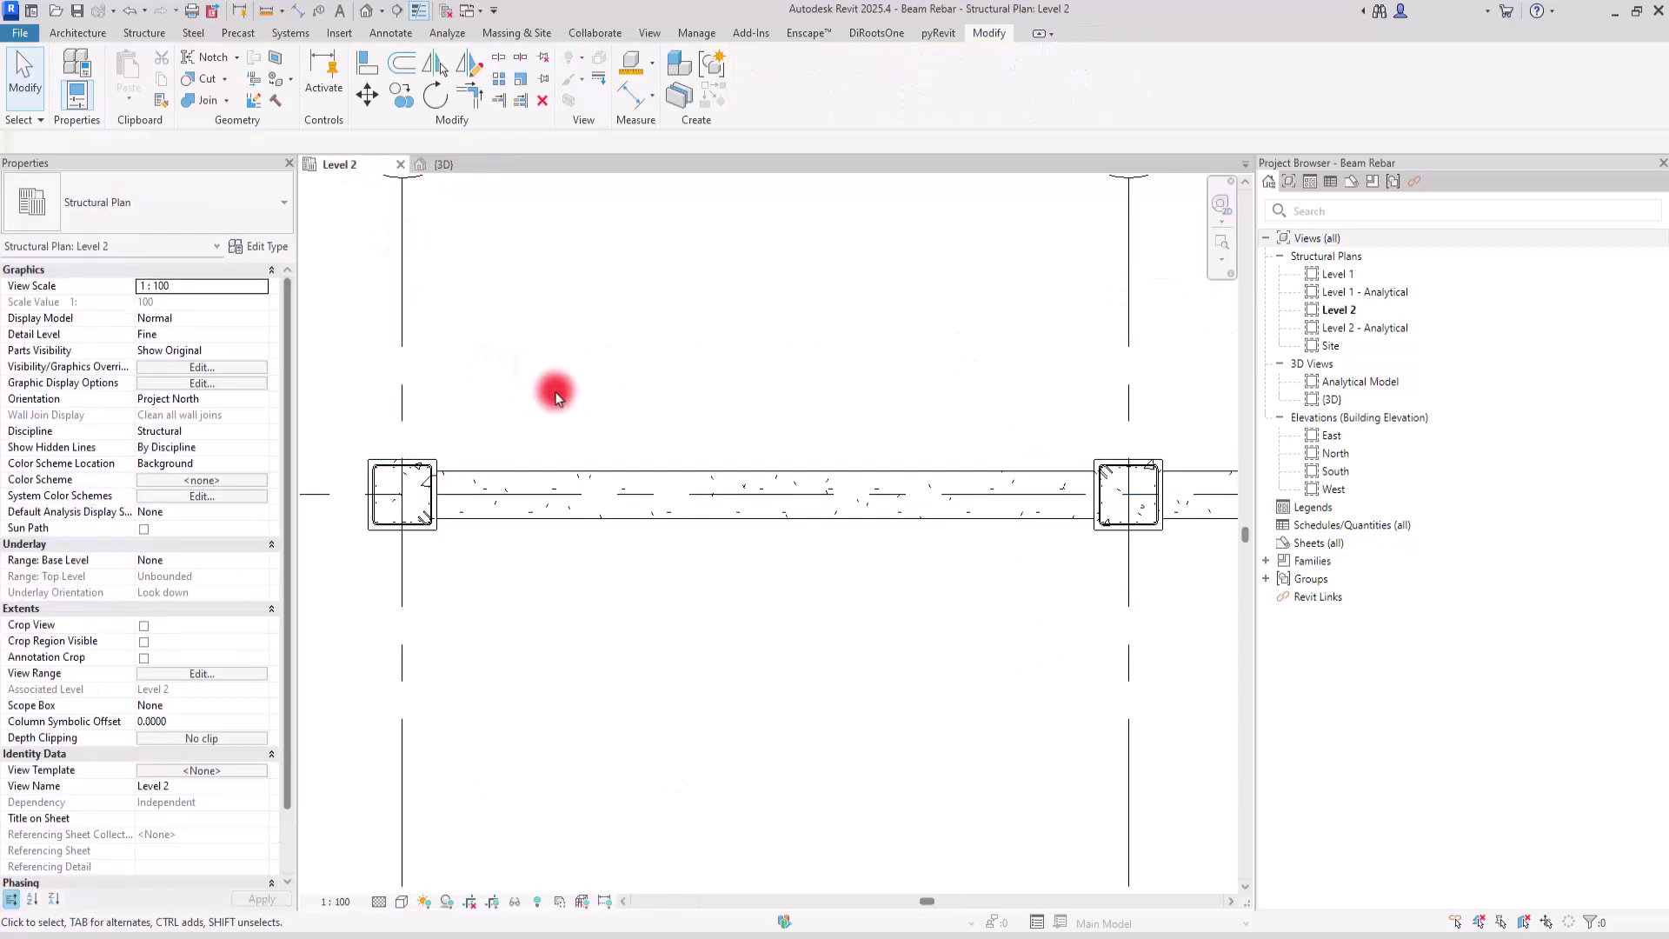
pyautogui.scroll(-3, 682, 543)
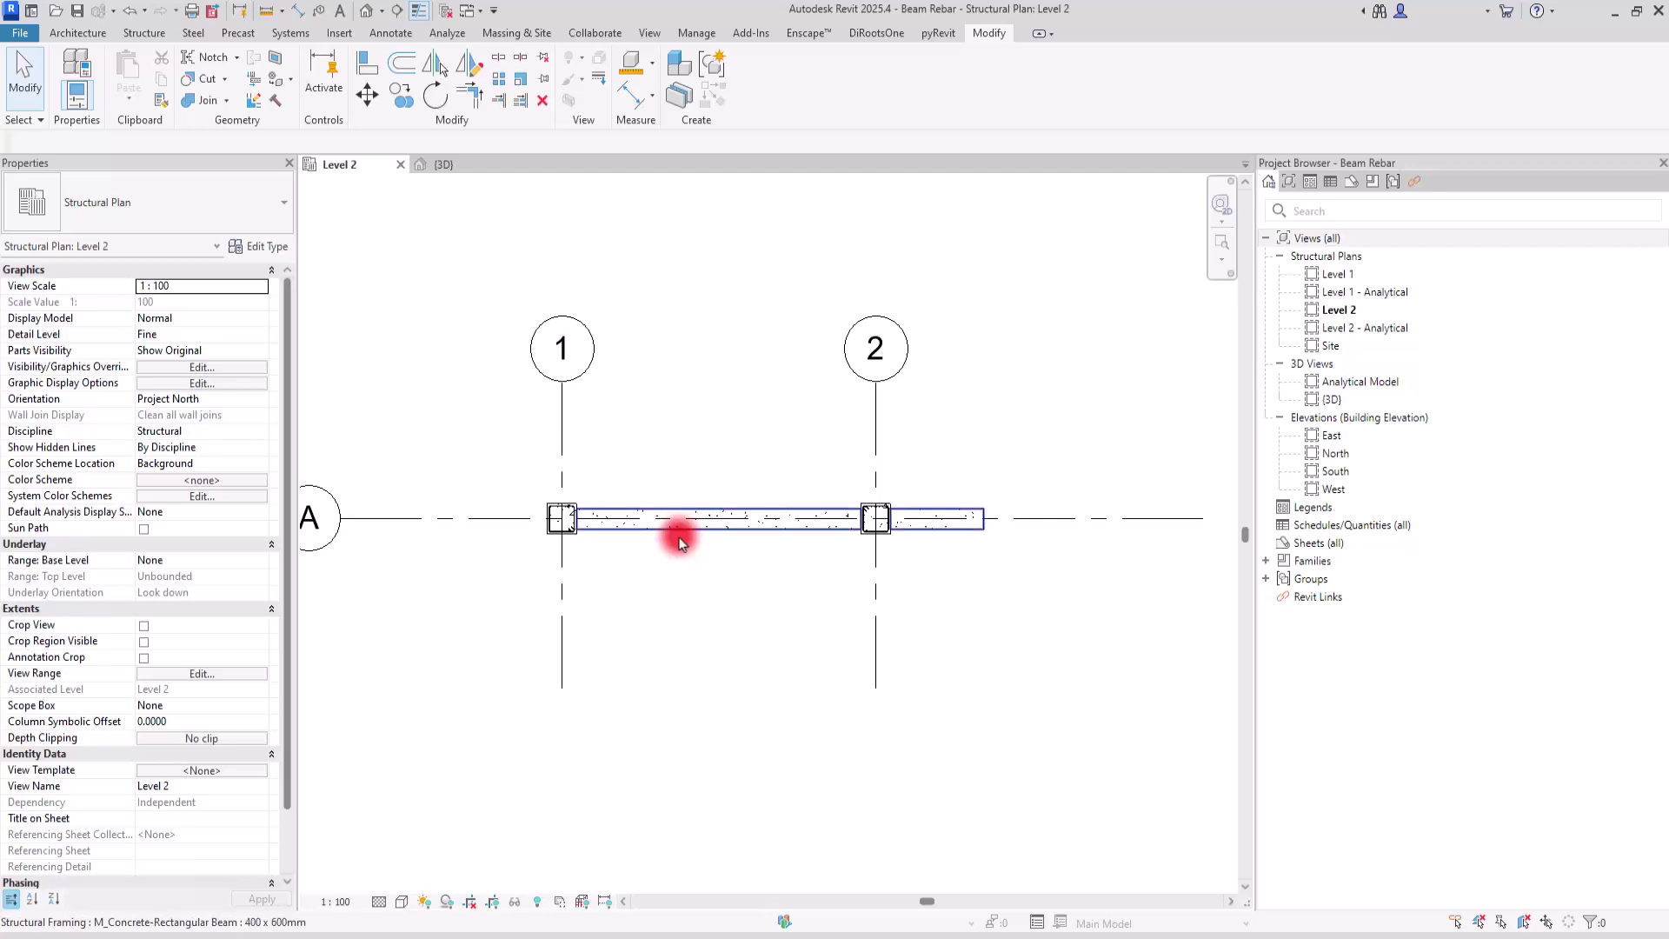
pyautogui.scroll(3, 681, 544)
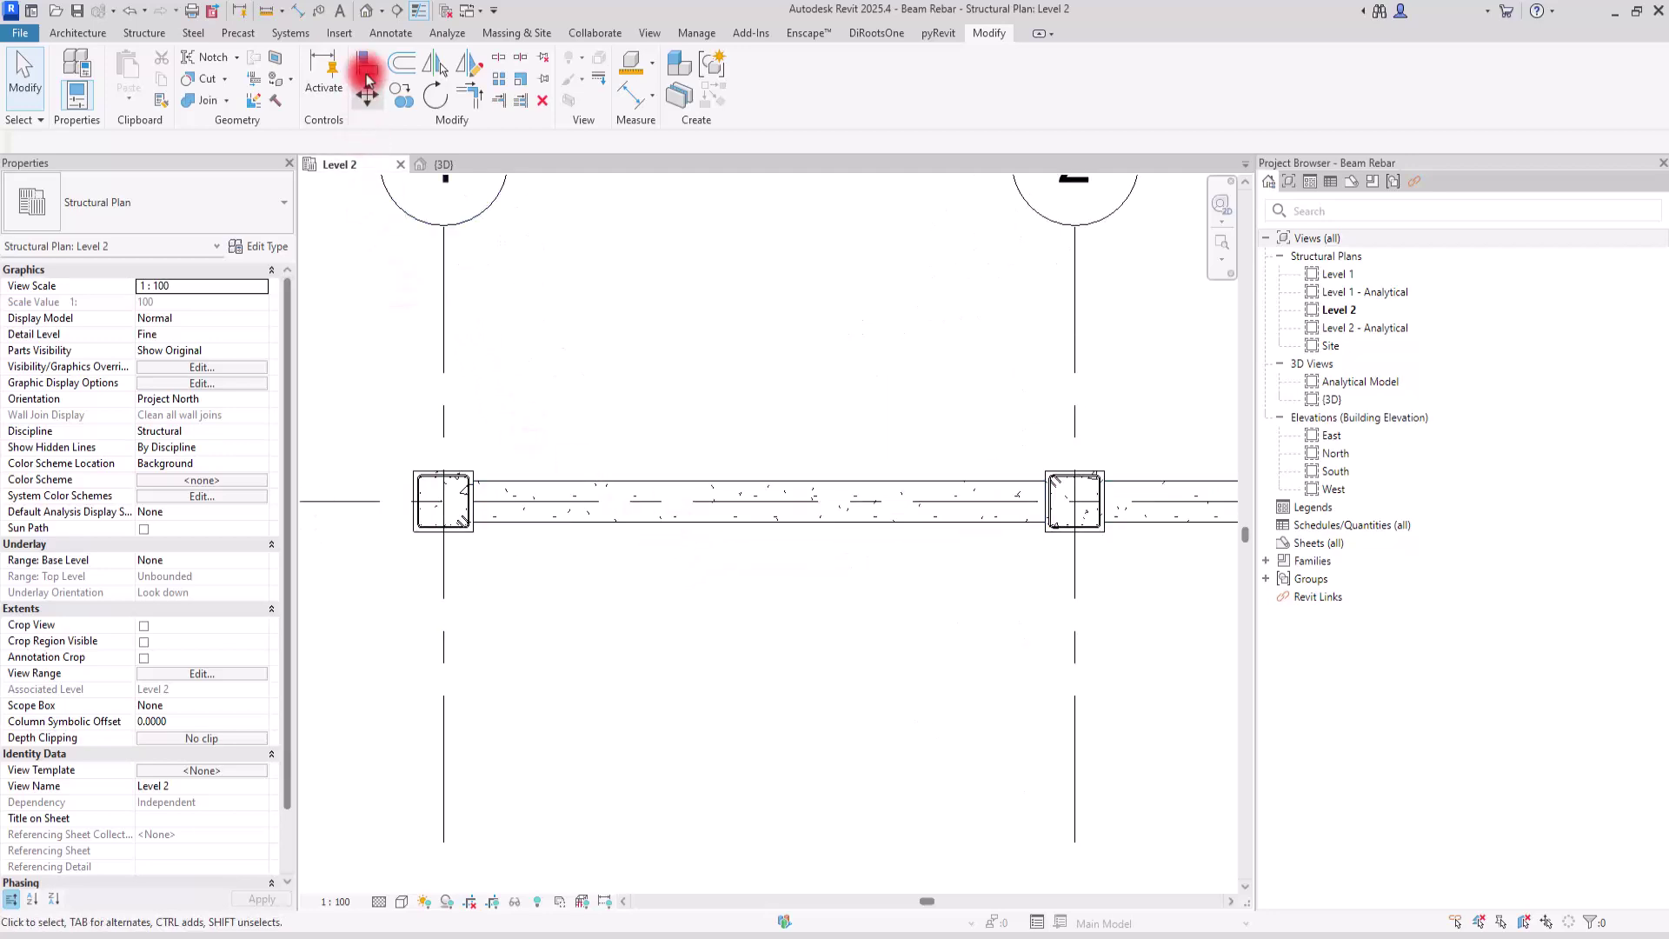
pyautogui.click(396, 12)
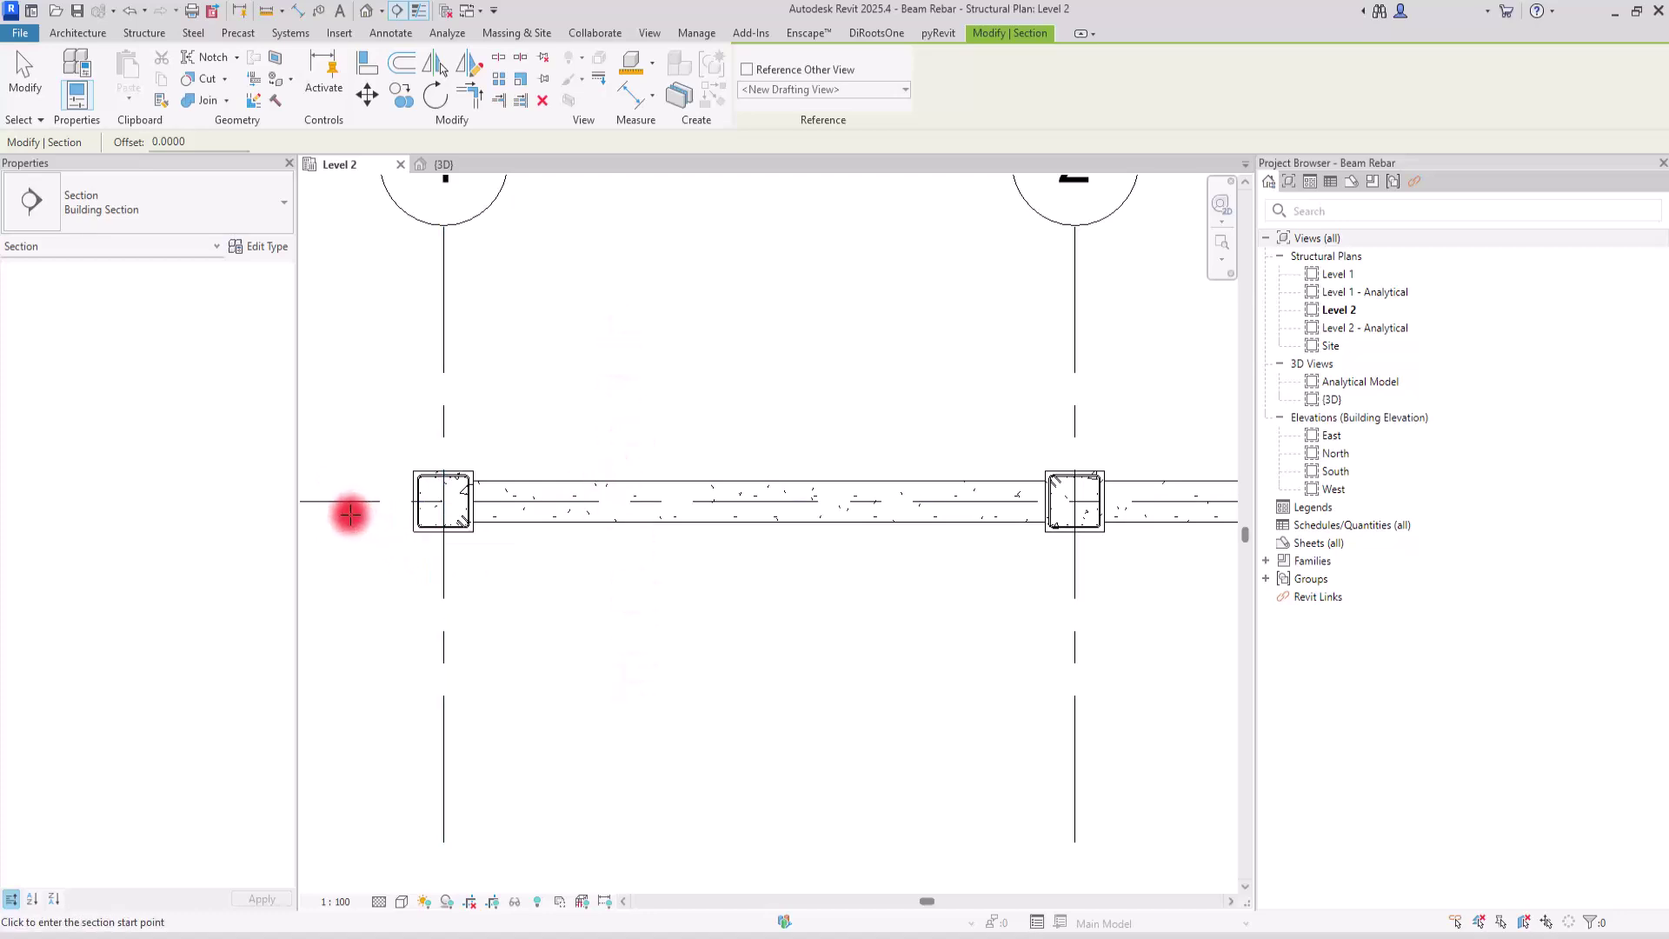
pyautogui.click(353, 487)
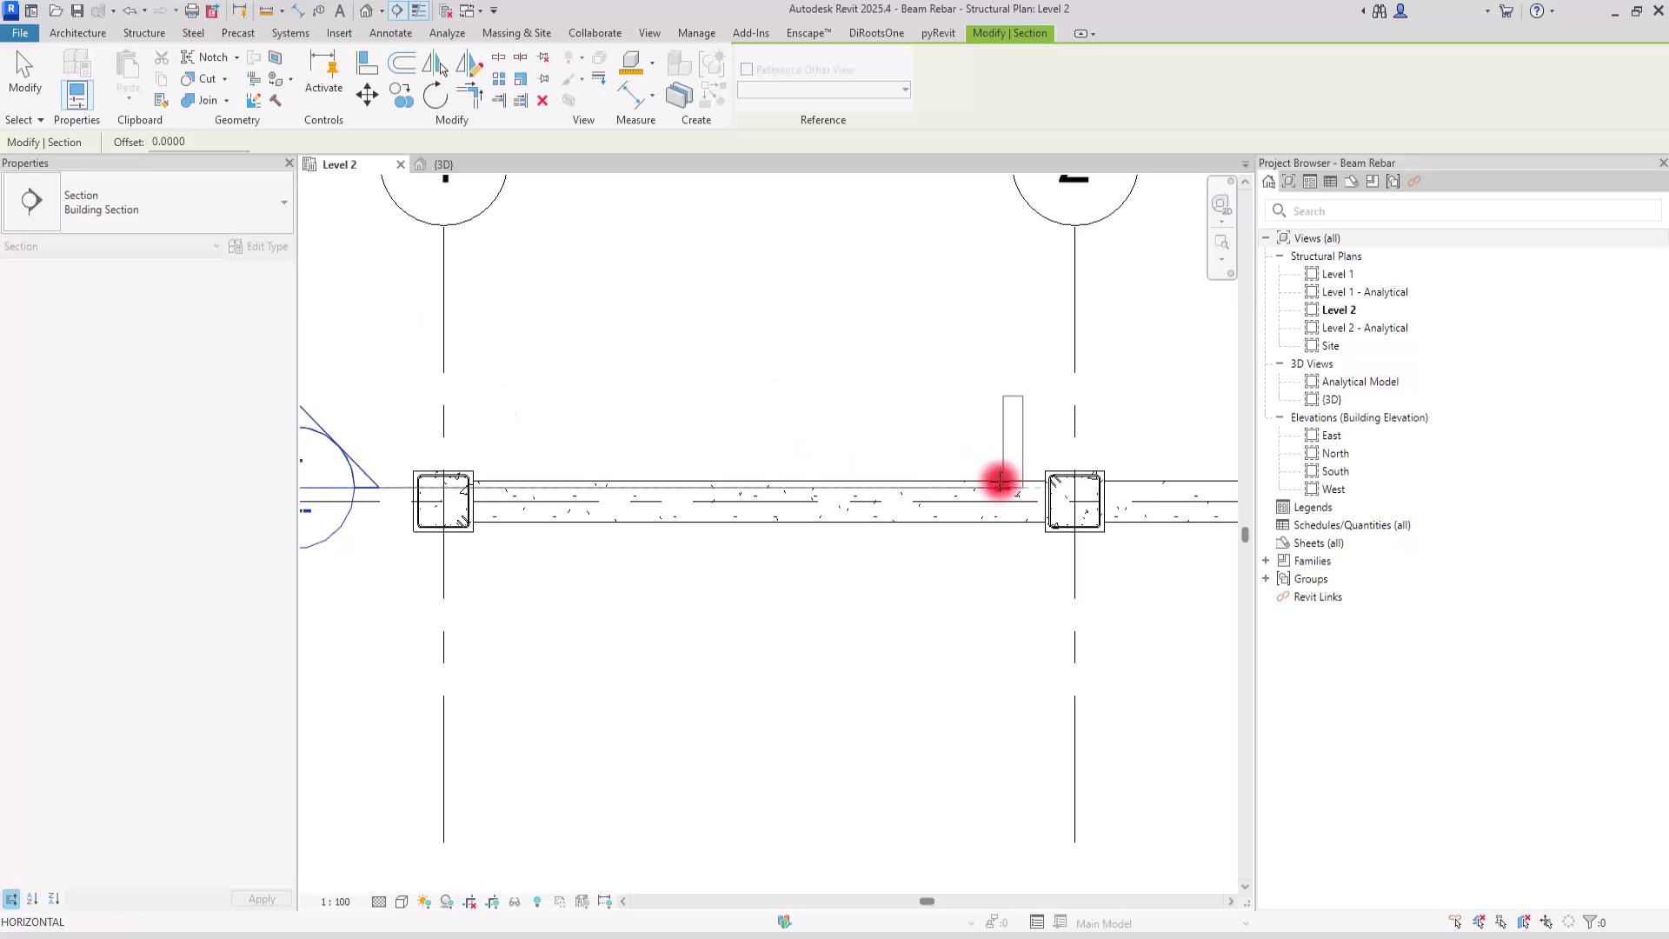
pyautogui.scroll(-3, 1000, 481)
pyautogui.click(1199, 488)
pyautogui.press('Escape')
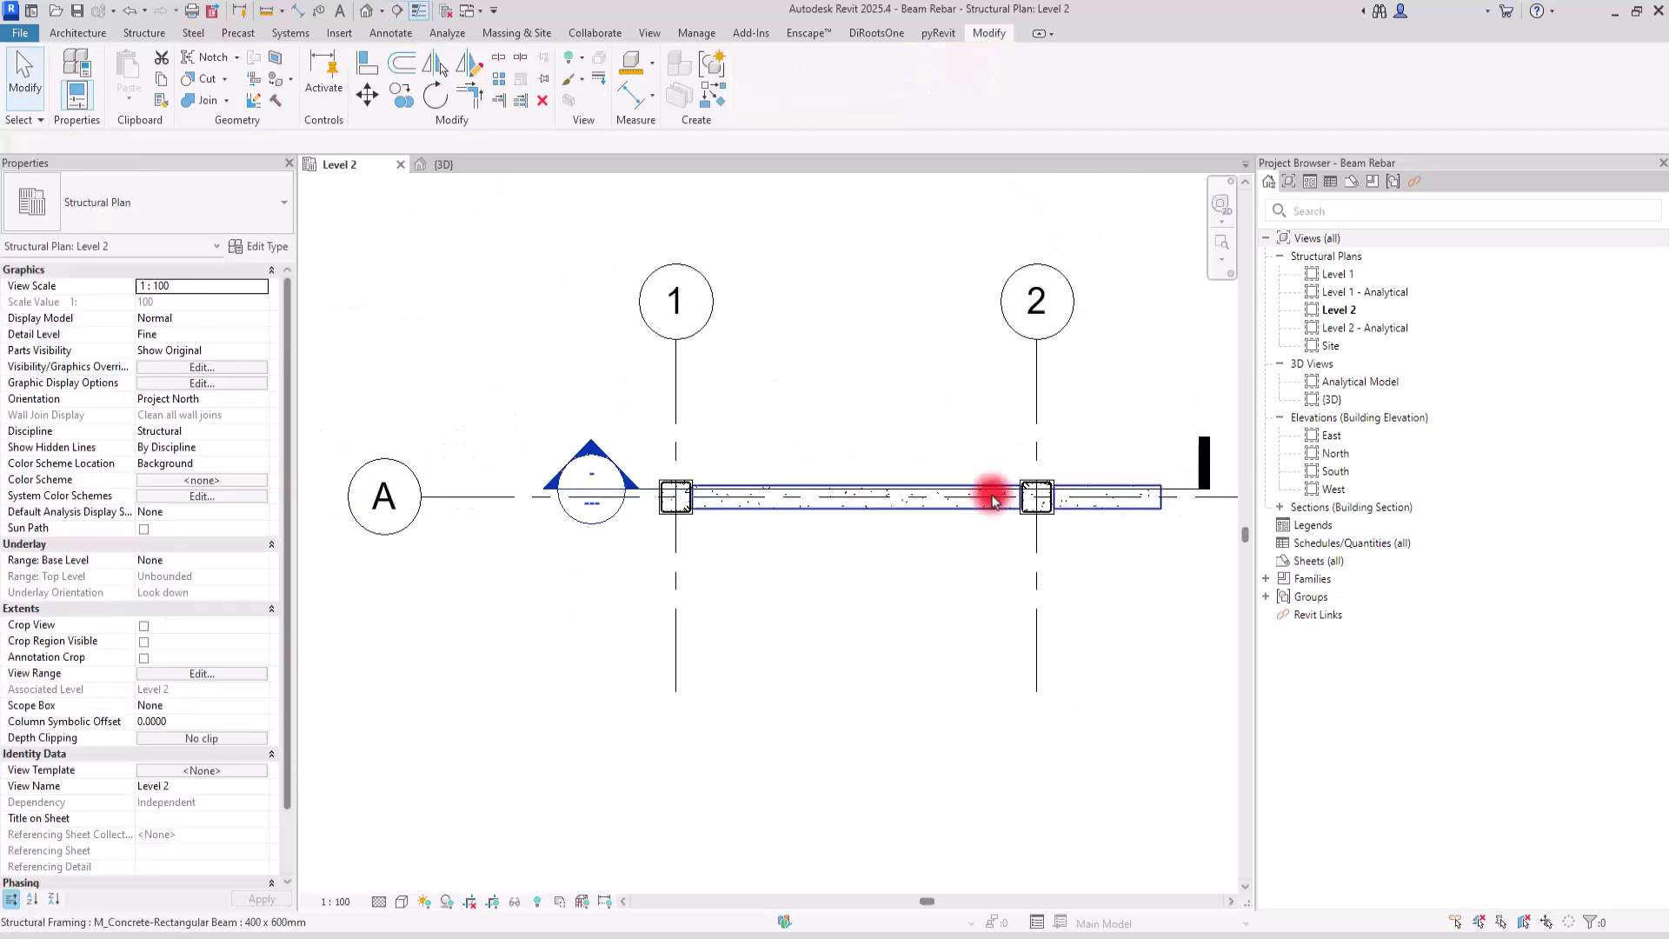
# Flip the lengthwise section to face the opposite direction and open its view.
pyautogui.click(1188, 492)
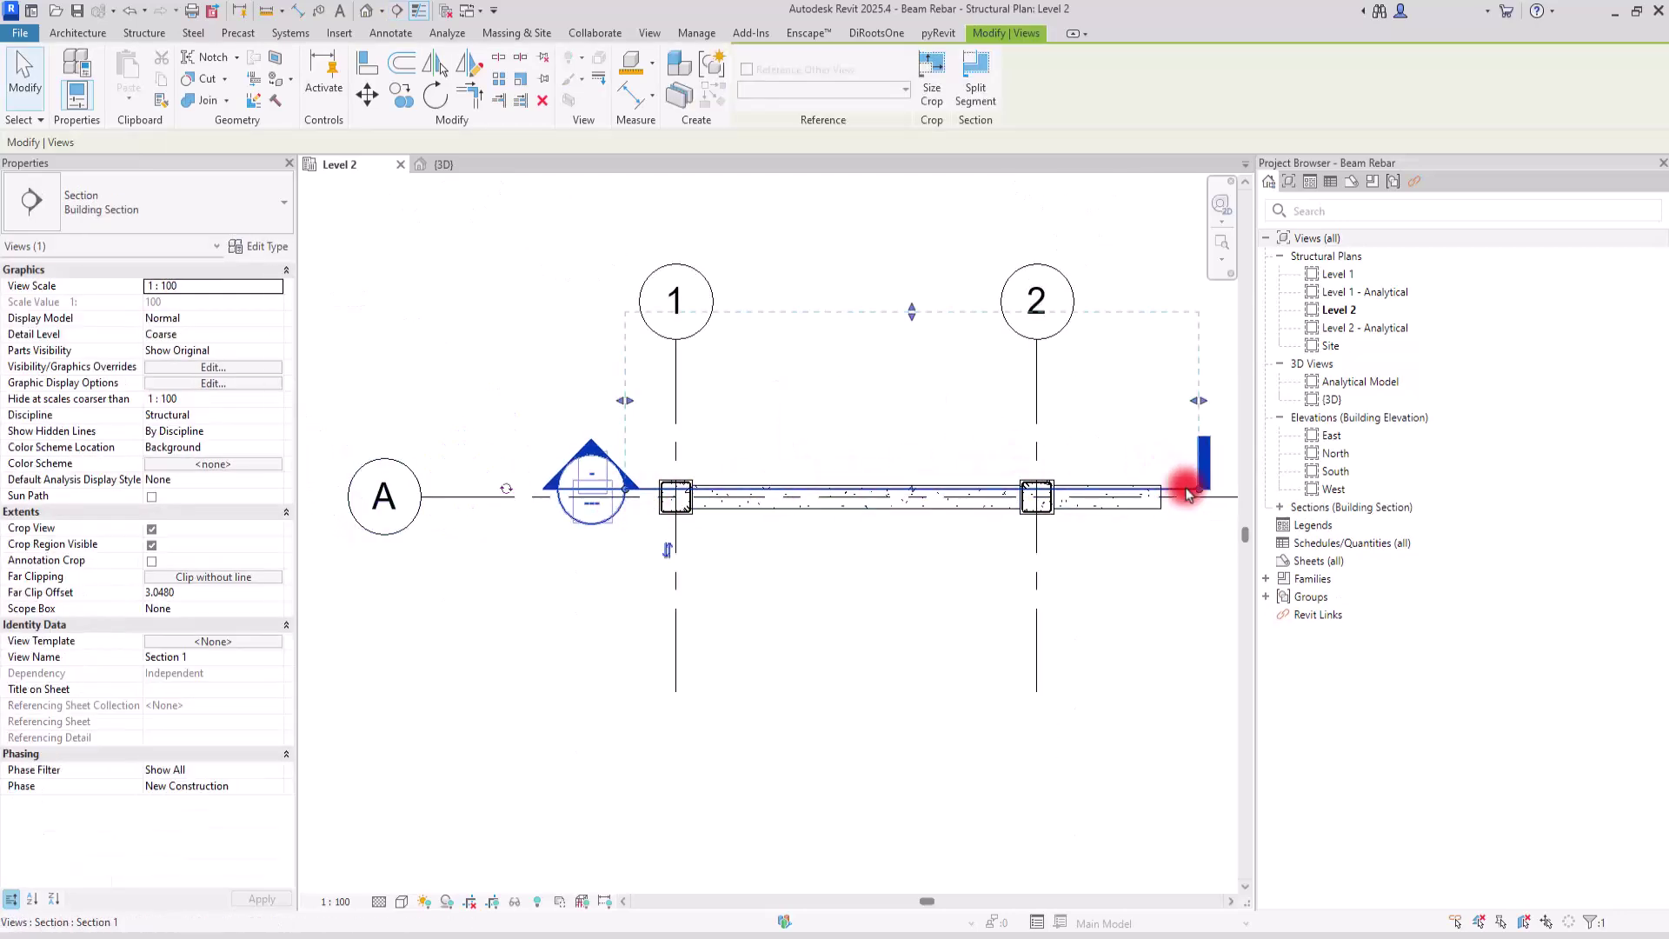
pyautogui.click(669, 555)
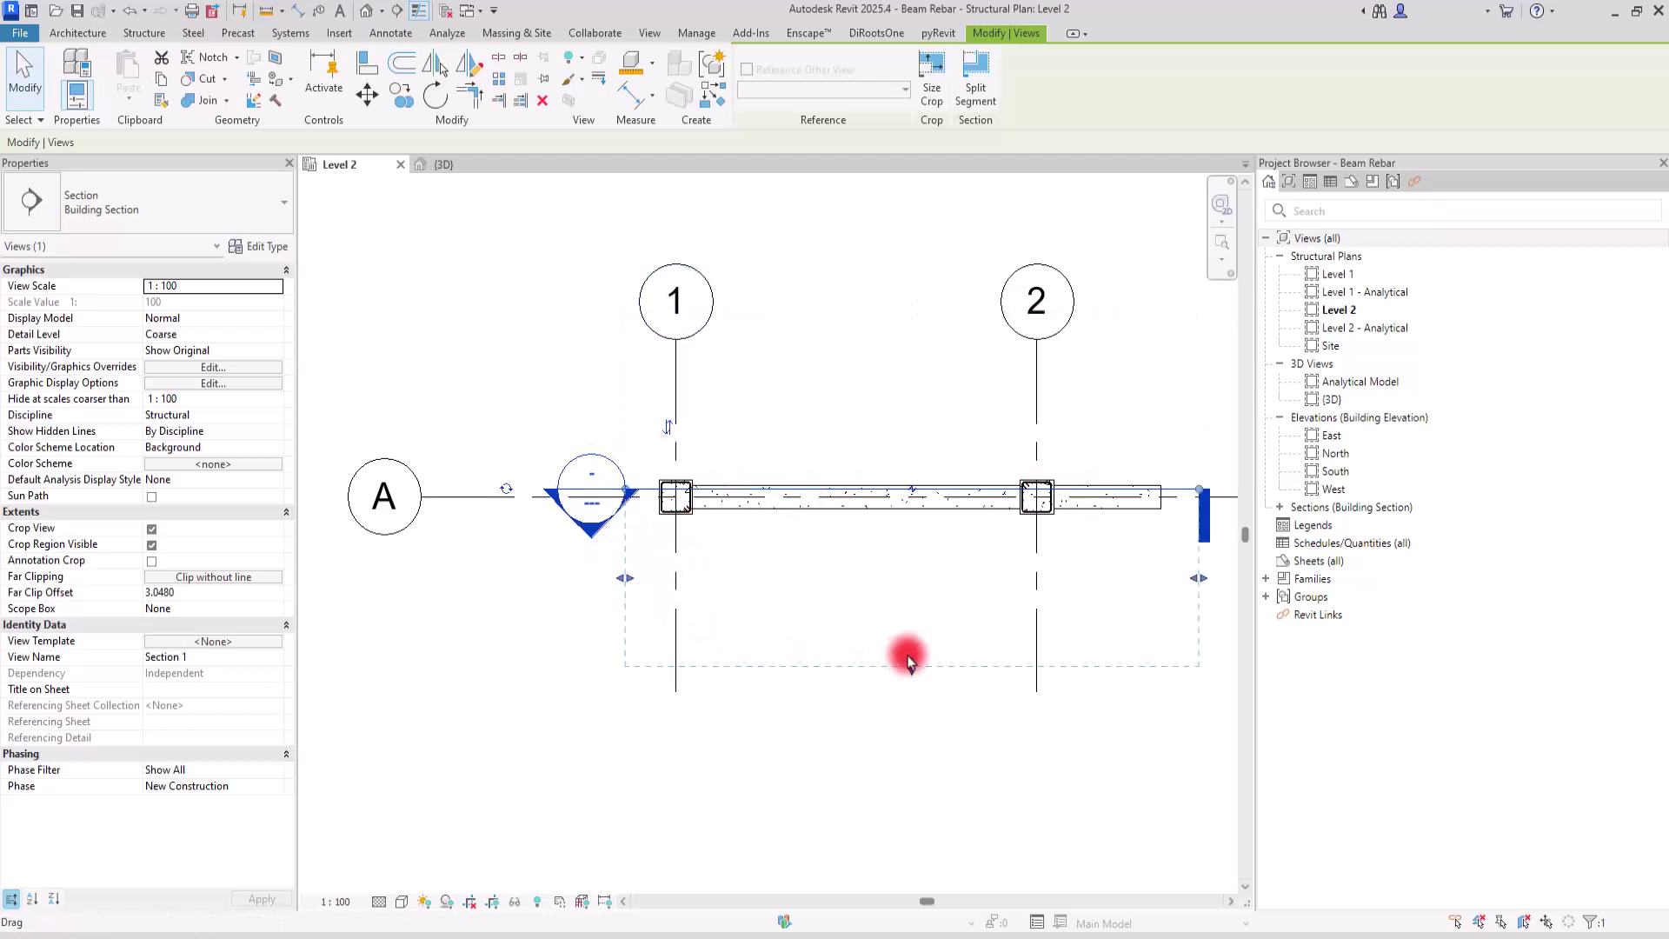
pyautogui.doubleClick(588, 487)
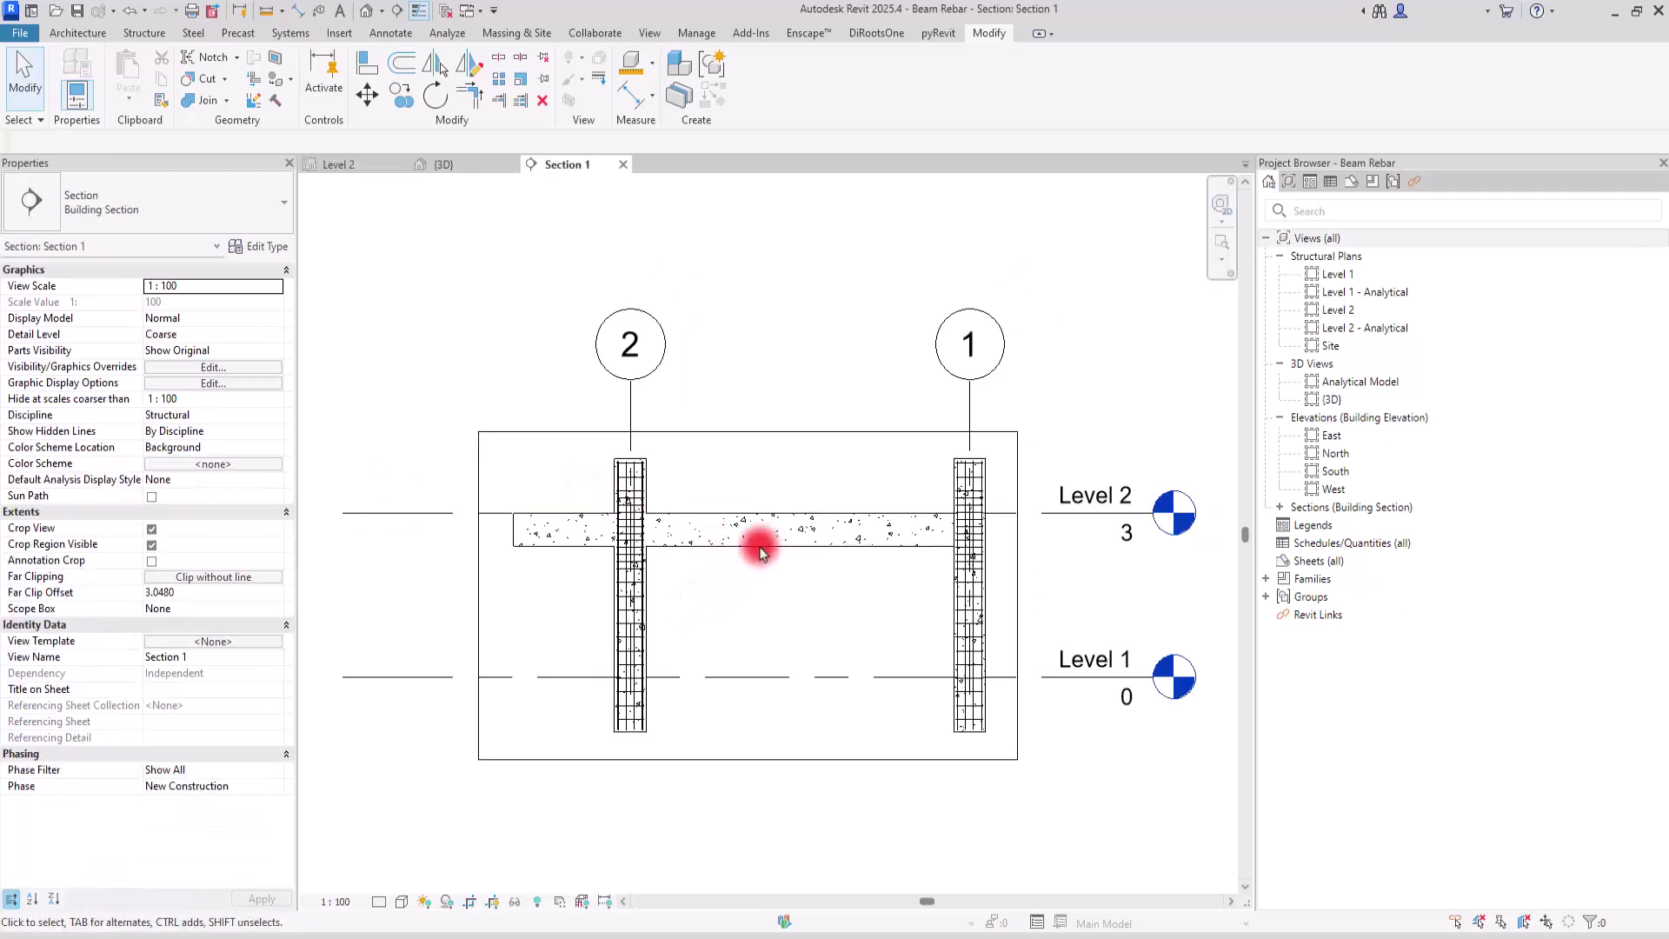
pyautogui.scroll(3, 783, 517)
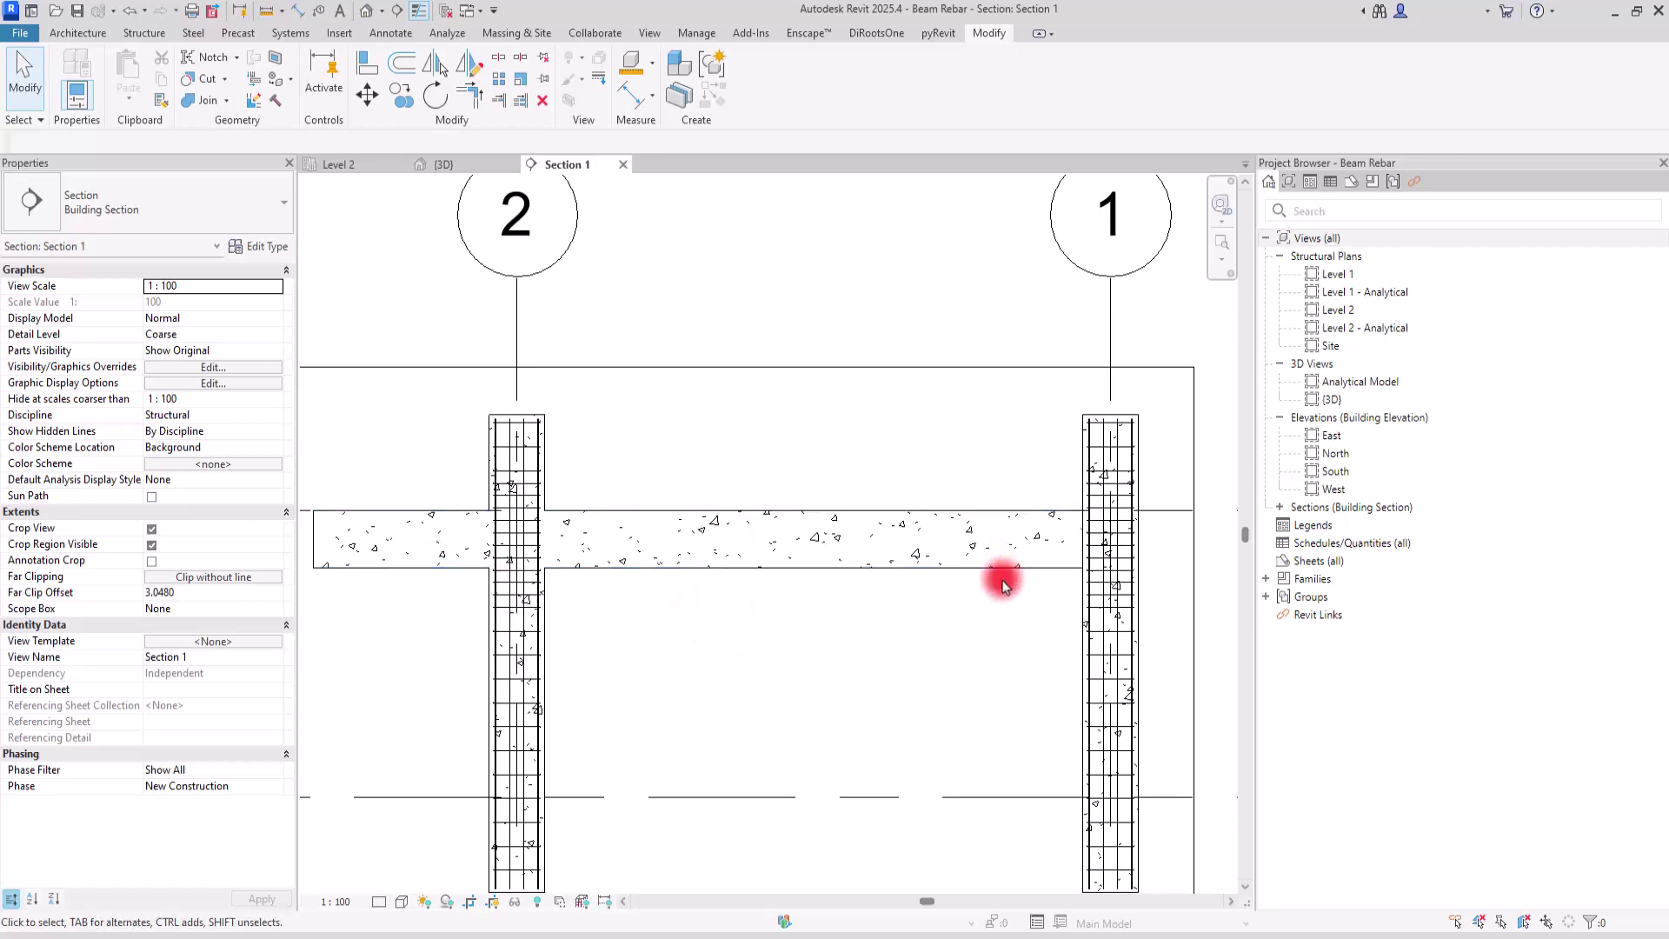
# Draw a building section across the beam between grids 1 and 2 in the Level 2 plan, with a far clip offset of about 0.26.
pyautogui.click(361, 165)
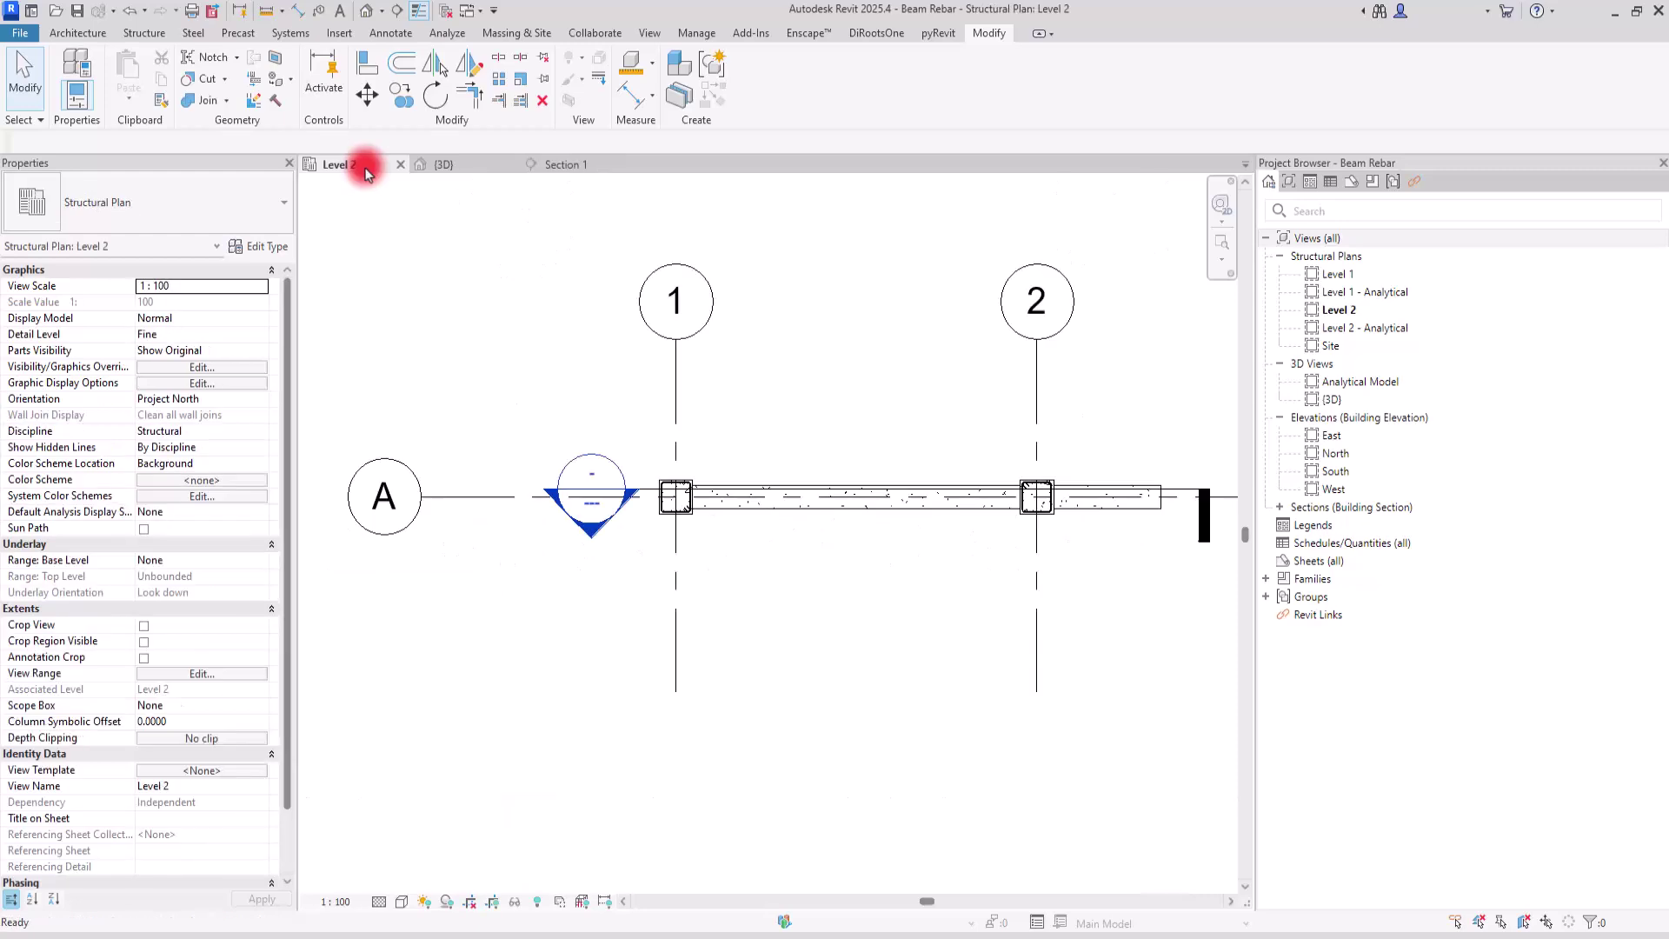
pyautogui.click(399, 12)
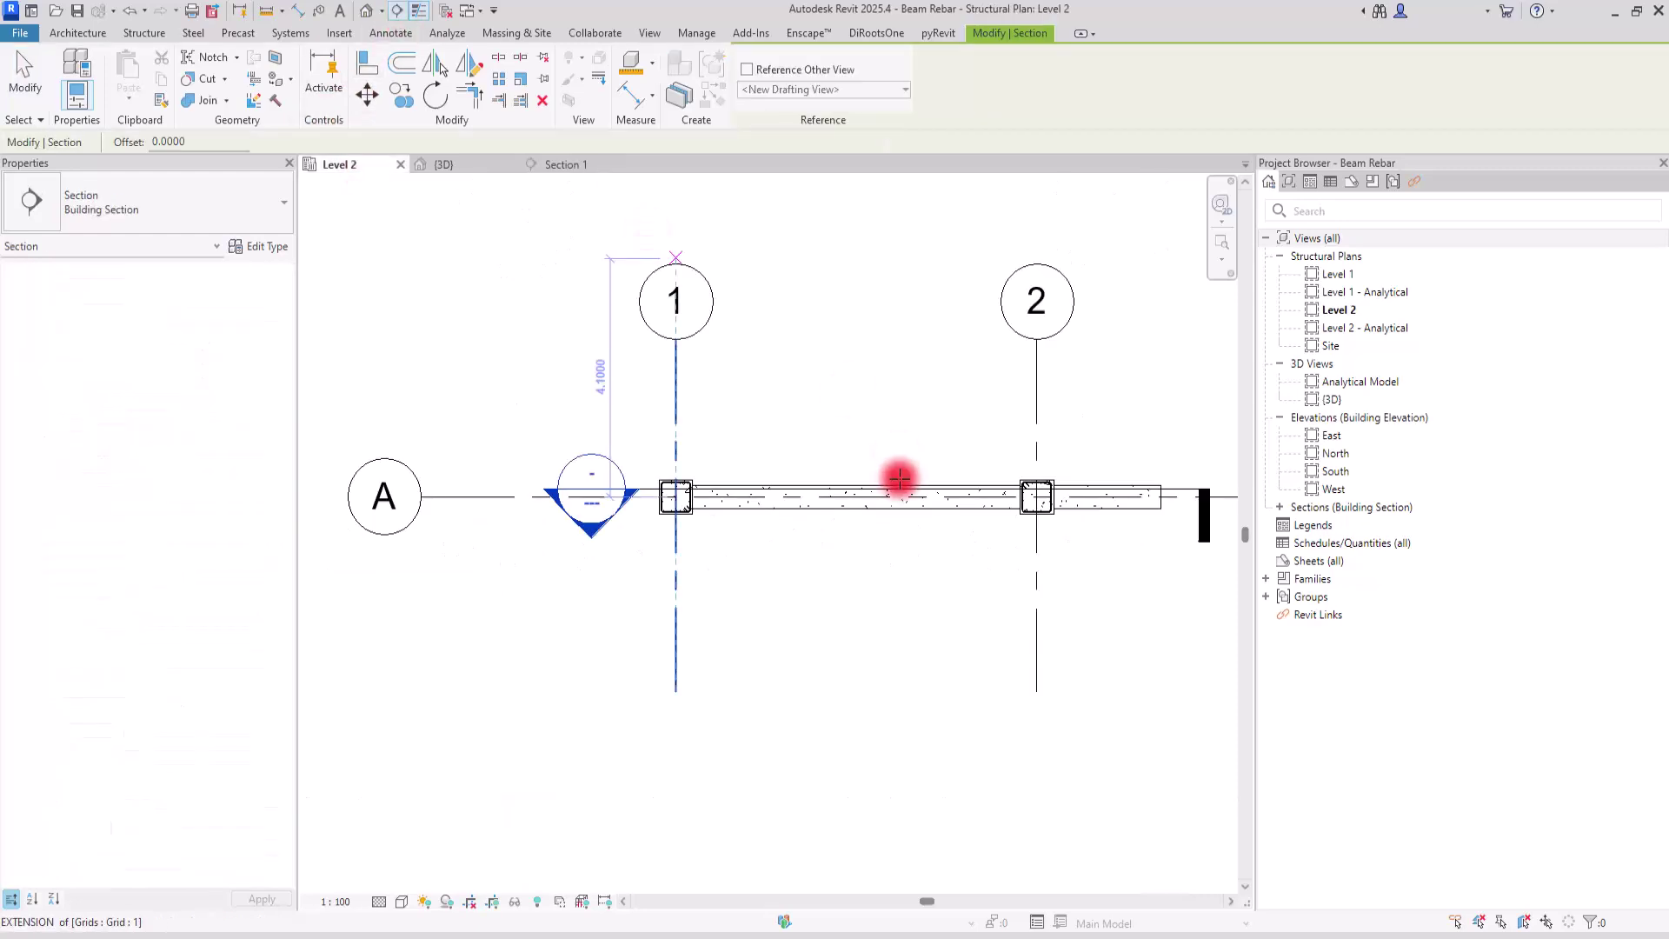
pyautogui.click(845, 437)
pyautogui.click(842, 562)
pyautogui.moveTo(843, 504)
pyautogui.mouseDown()
pyautogui.moveTo(1015, 503)
pyautogui.moveTo(861, 515)
pyautogui.mouseUp()
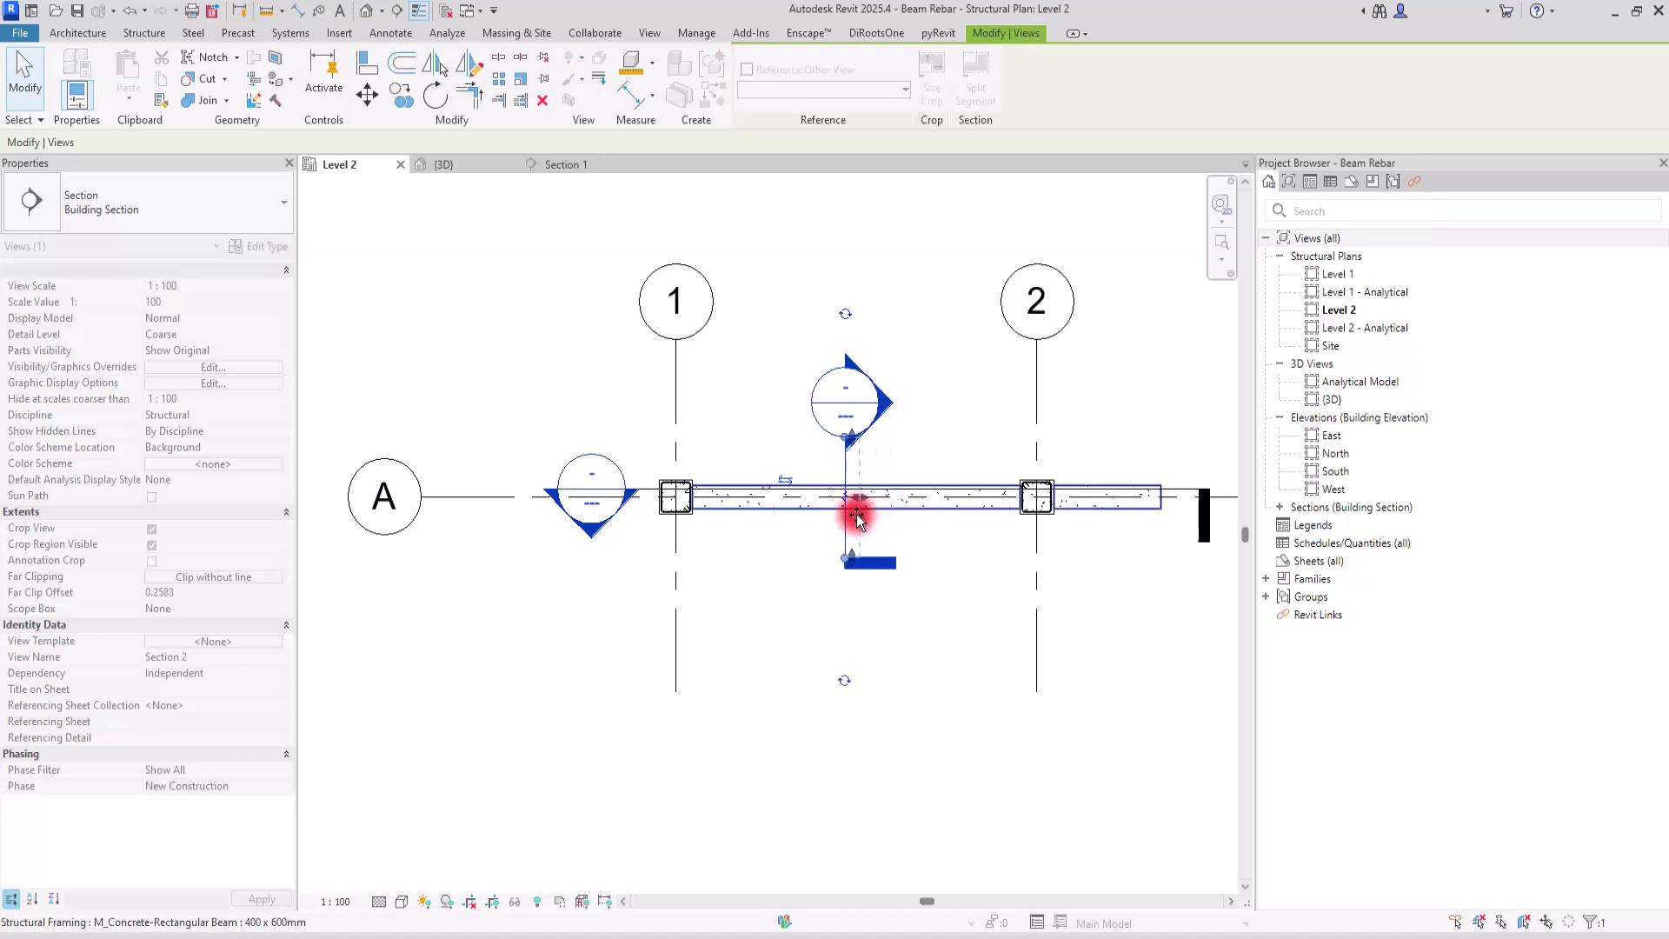
pyautogui.press('Escape')
# Open the view of the cross section through the beam and hide the Section 1 line in it.
pyautogui.doubleClick(881, 409)
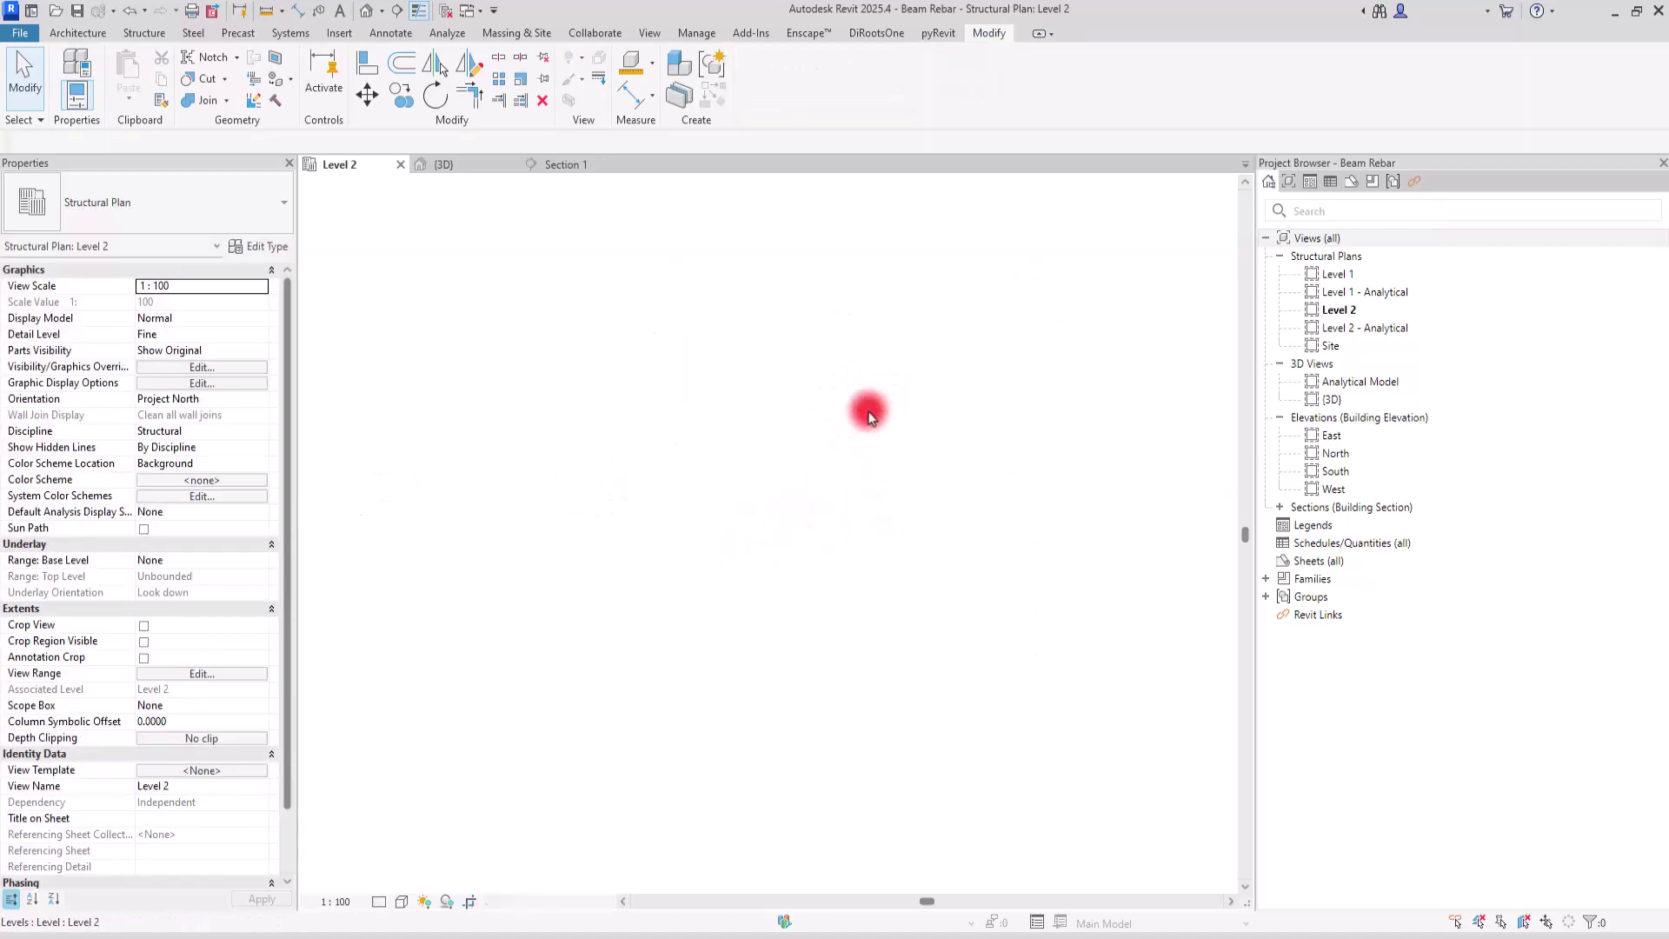
pyautogui.scroll(3, 730, 440)
pyautogui.scroll(5, 759, 474)
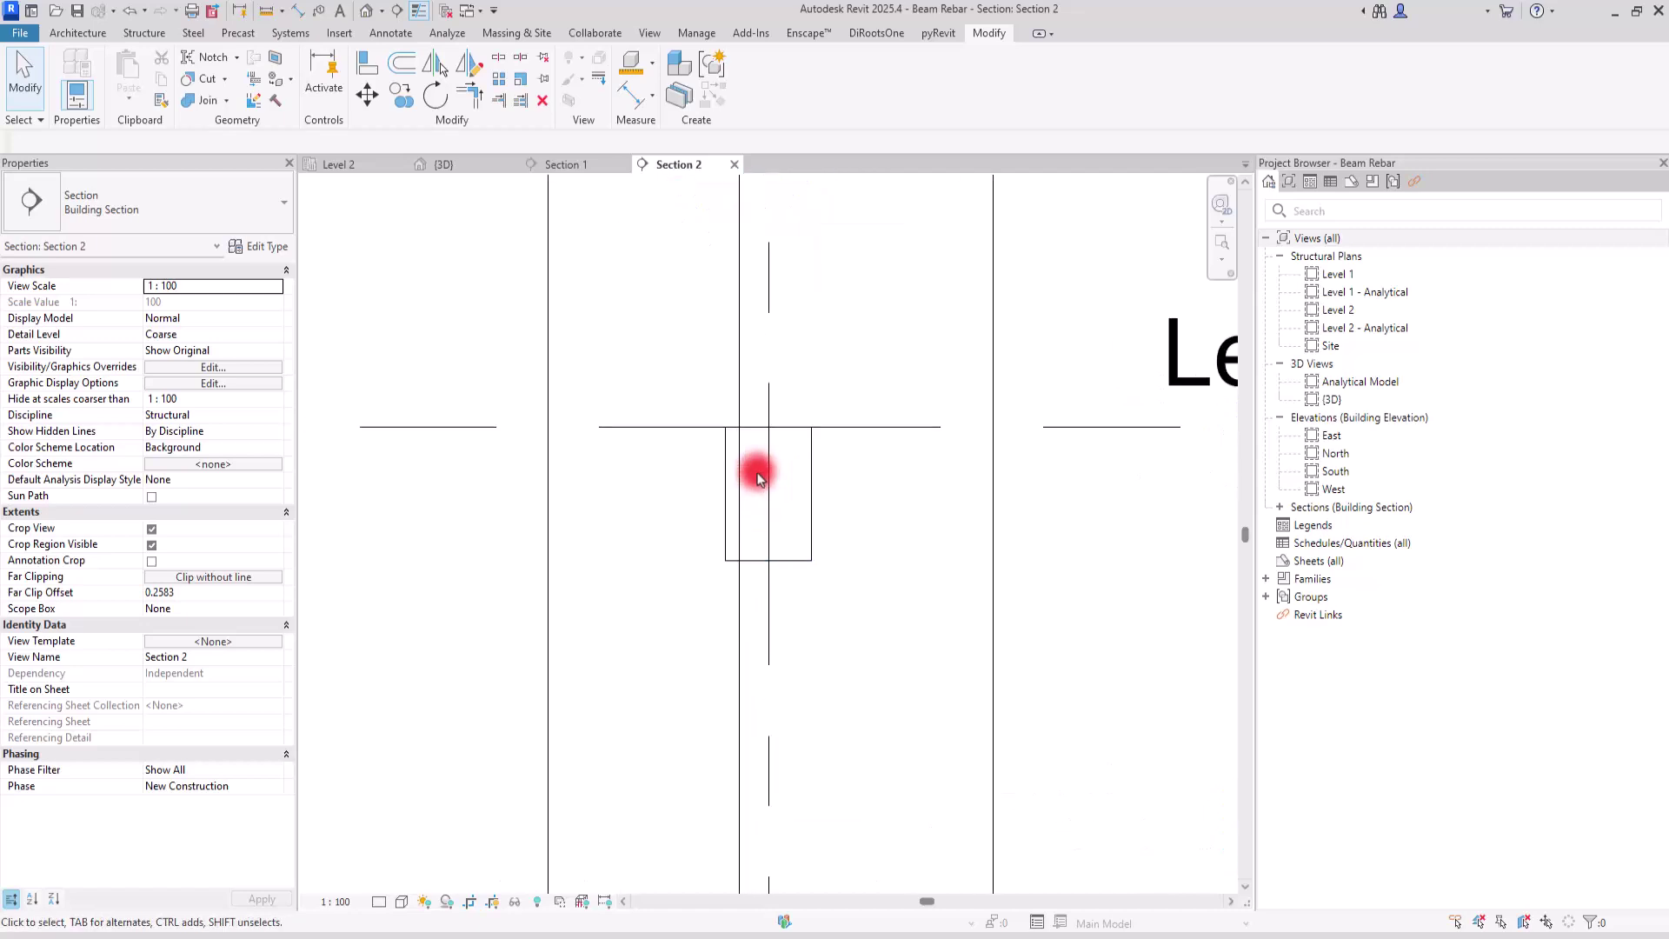
pyautogui.rightClick(735, 355)
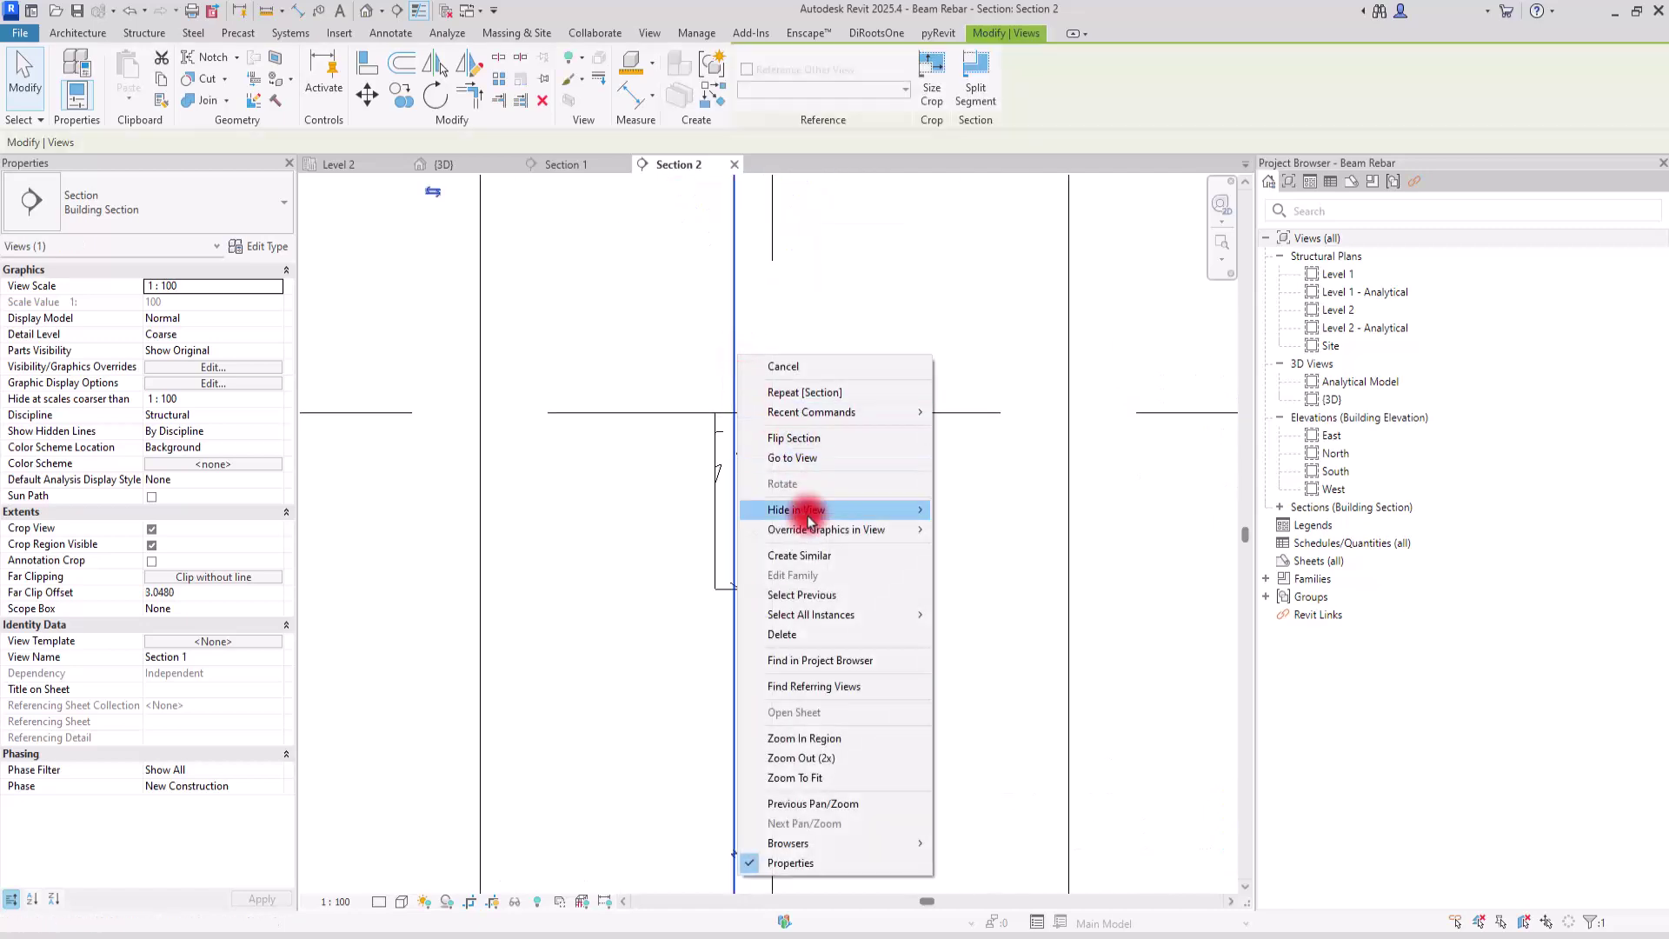
pyautogui.click(964, 513)
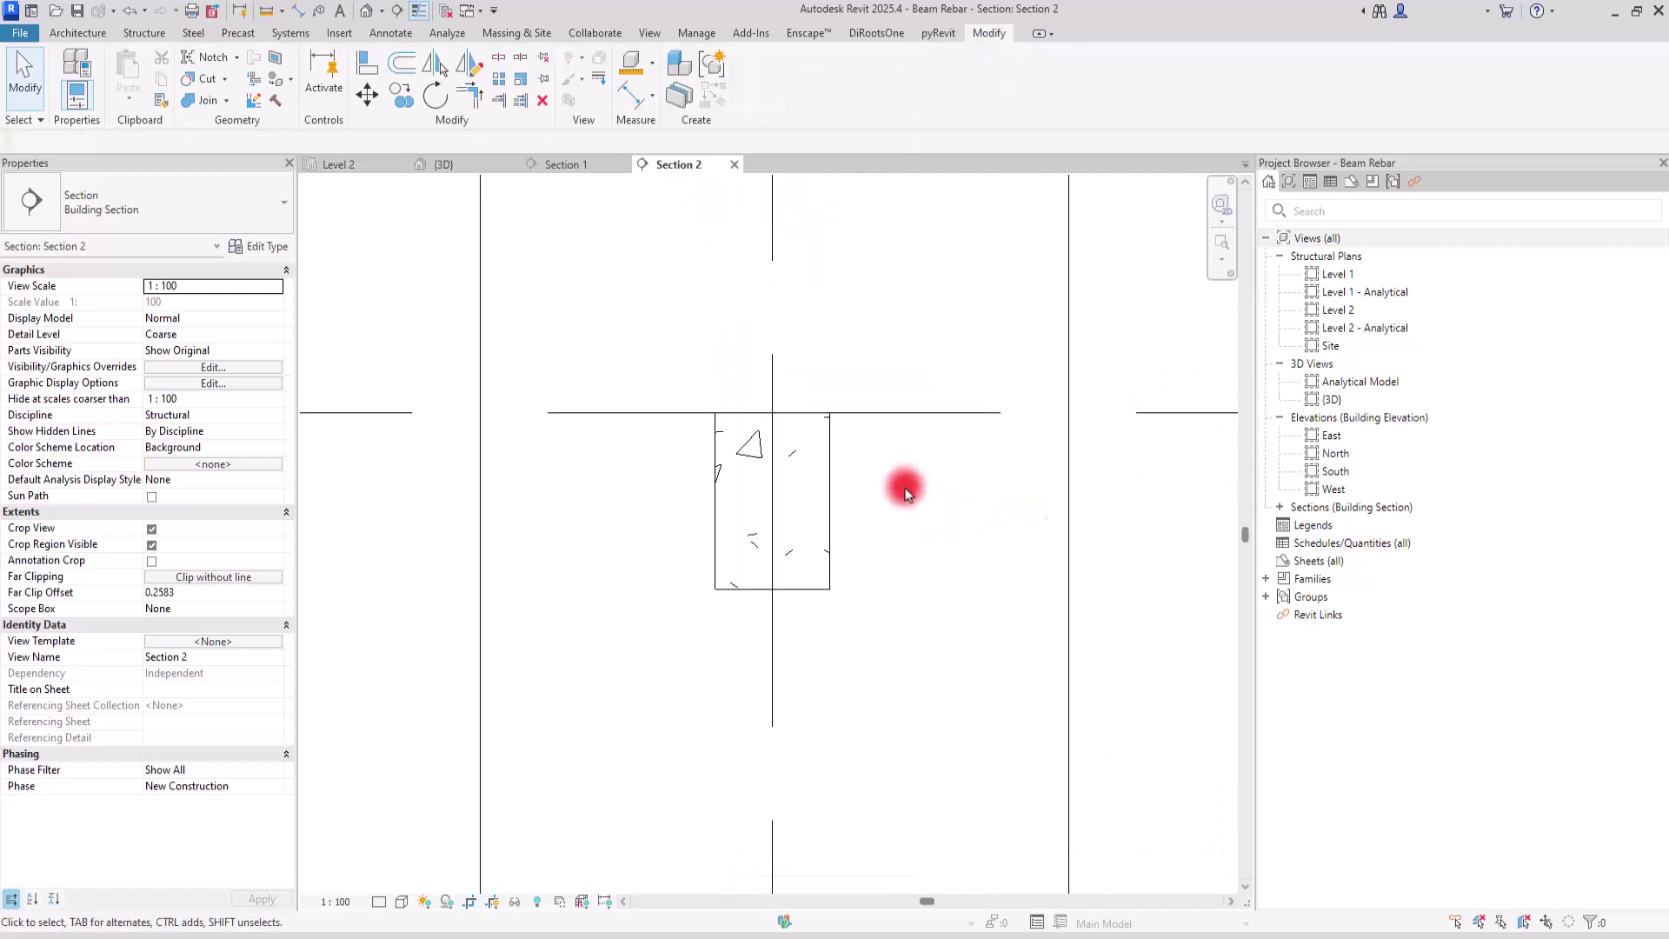
# Start placing rebar with the beam as host in the Section 2 view.
pyautogui.scroll(2, 891, 543)
pyautogui.scroll(1, 896, 552)
pyautogui.click(590, 577)
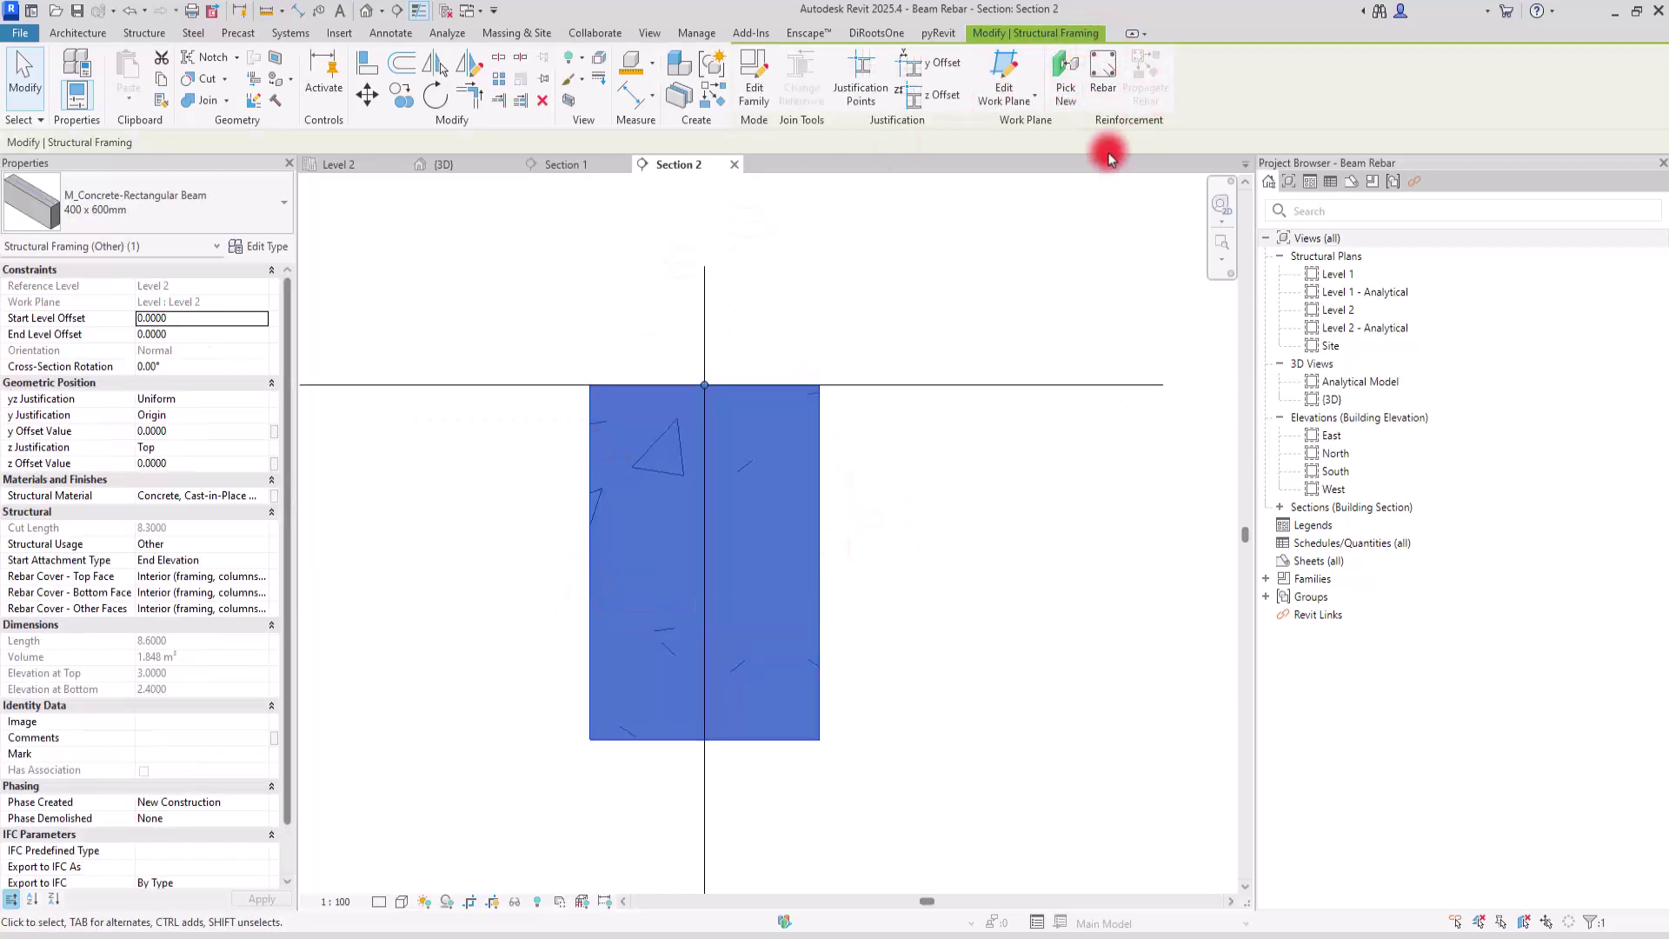
pyautogui.click(1102, 76)
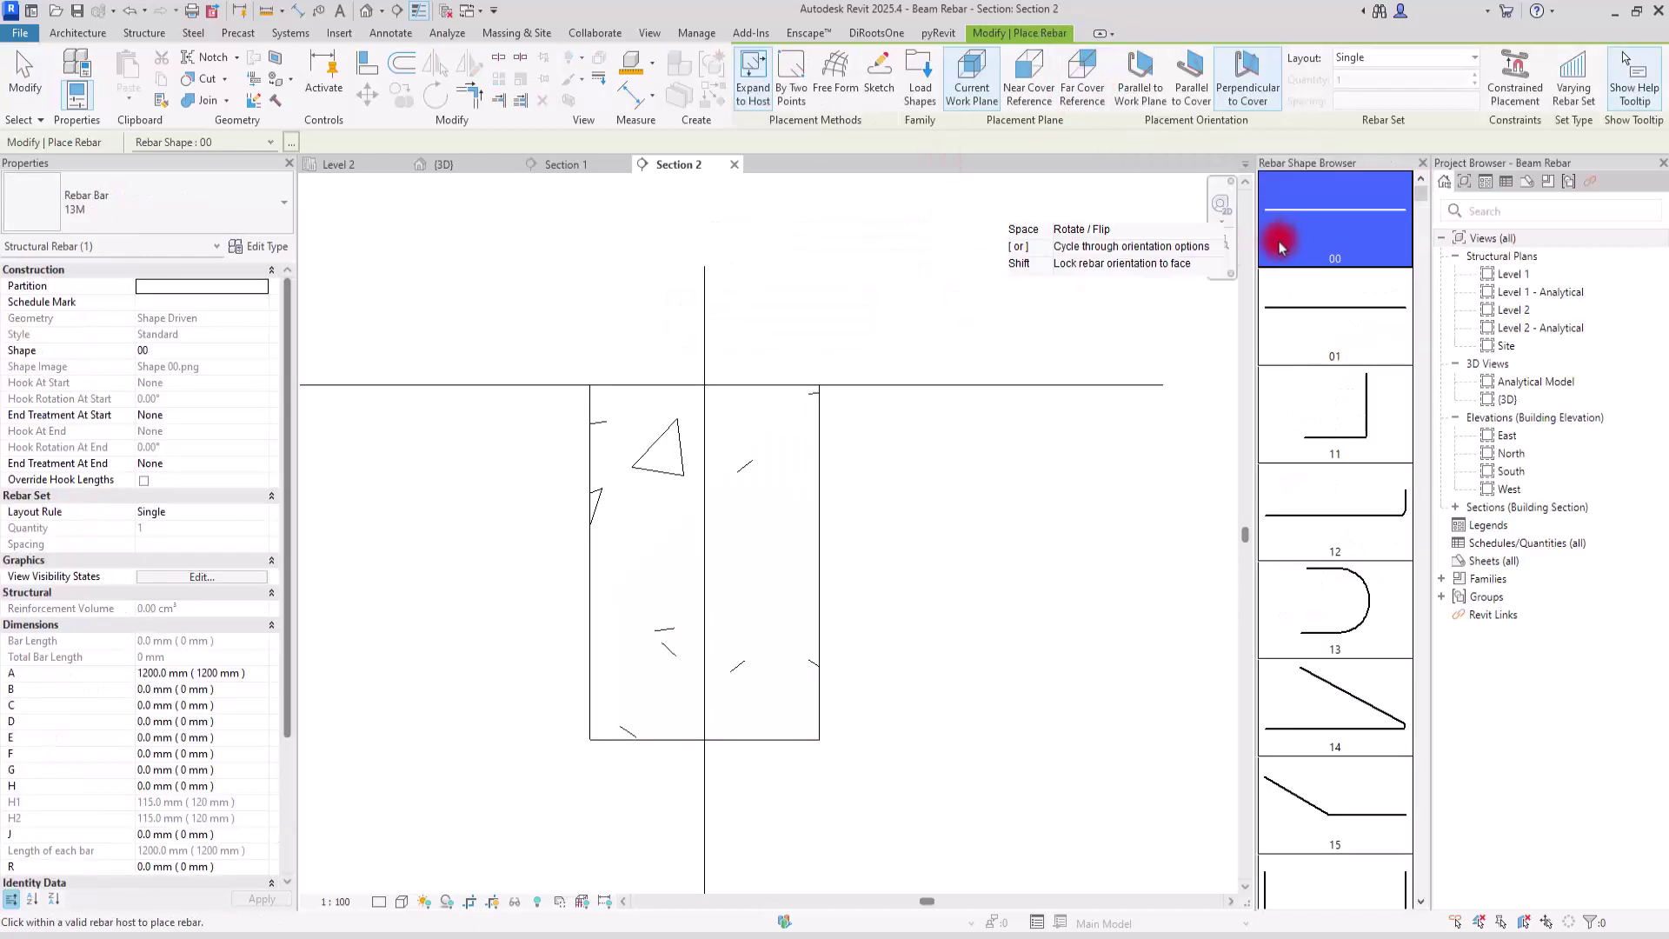
# Browse the rebar shapes and choose the closed rectangular stirrup, shape 51.
pyautogui.click(1369, 193)
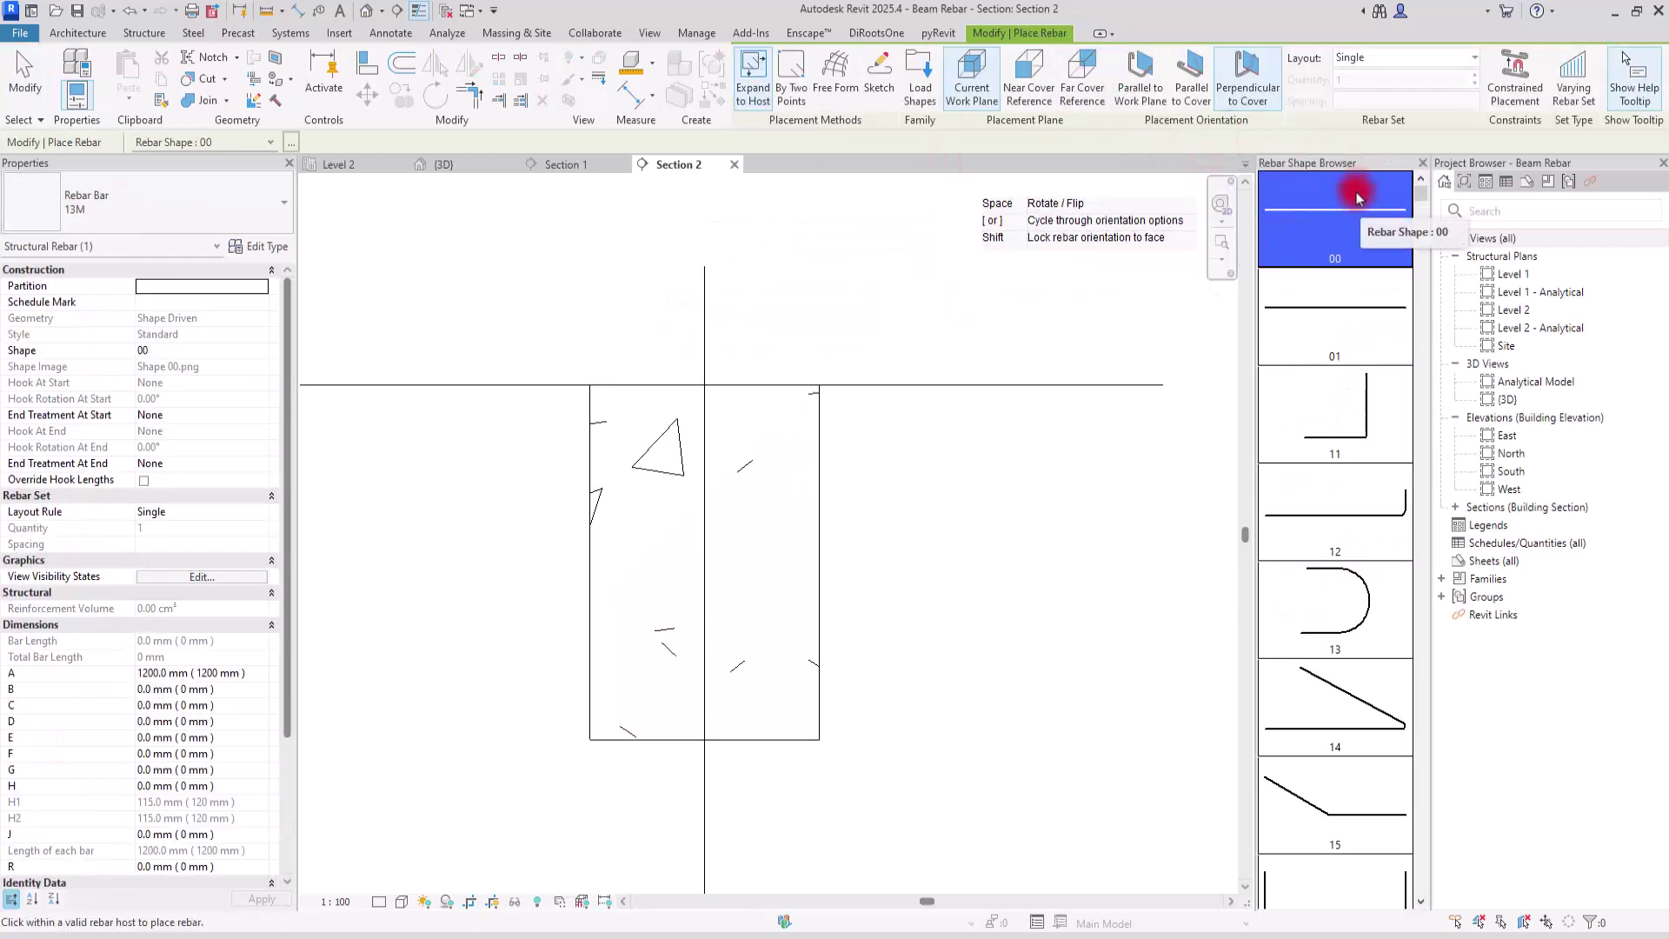
pyautogui.scroll(-10, 1326, 539)
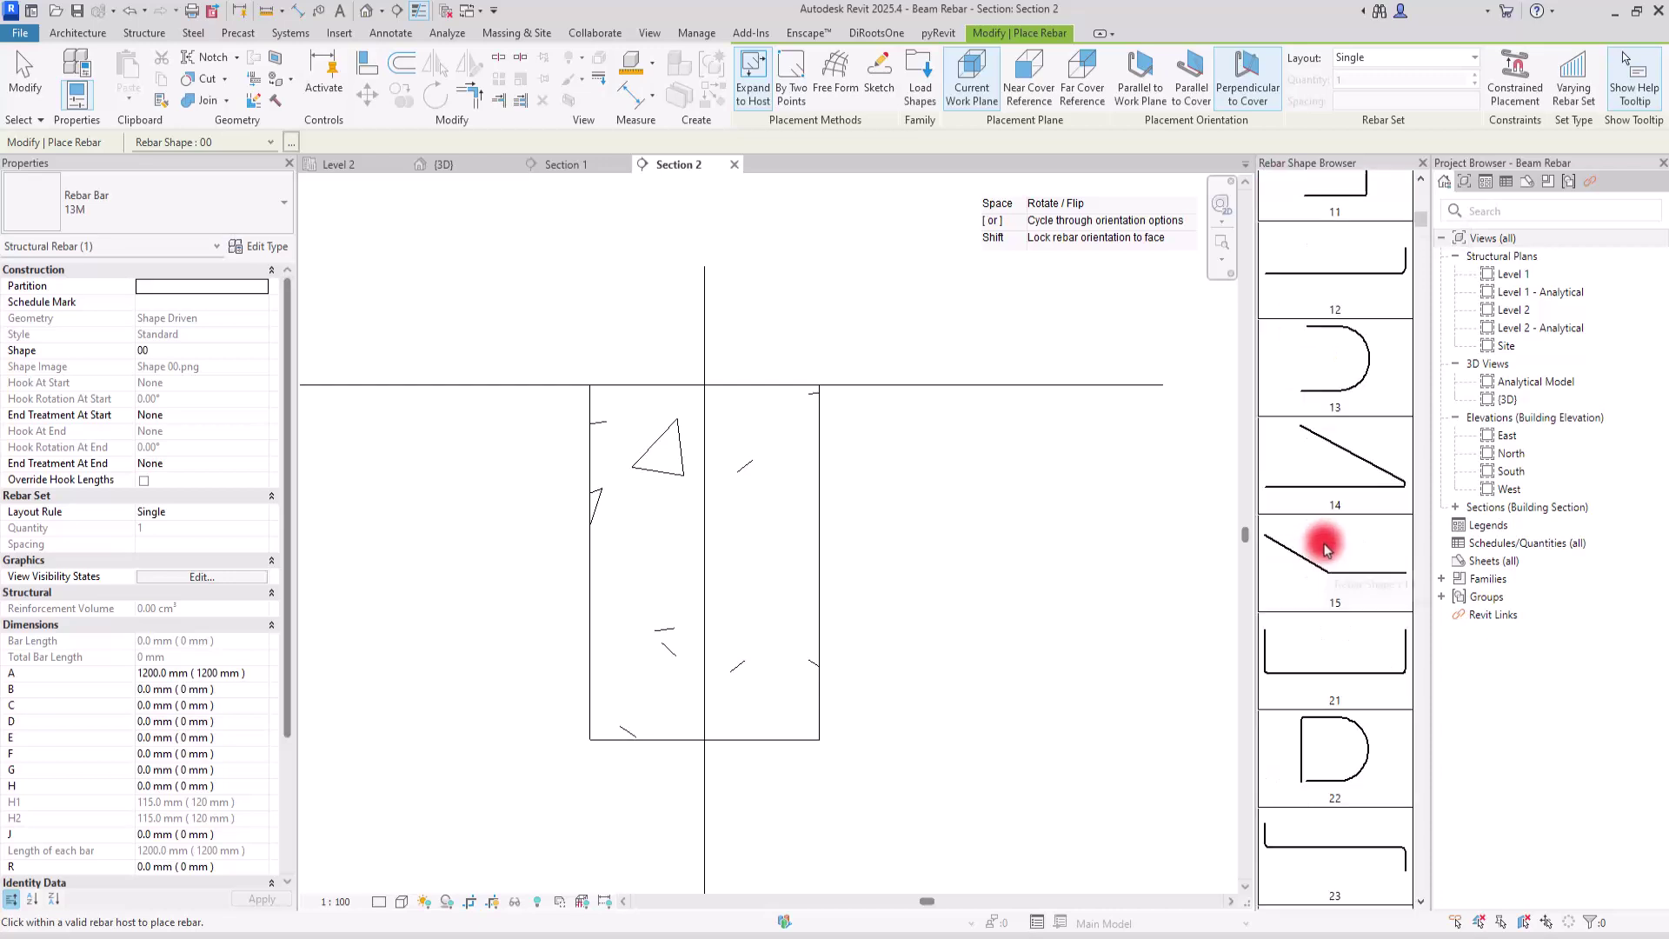
pyautogui.scroll(5, 1330, 534)
pyautogui.scroll(2, 1177, 291)
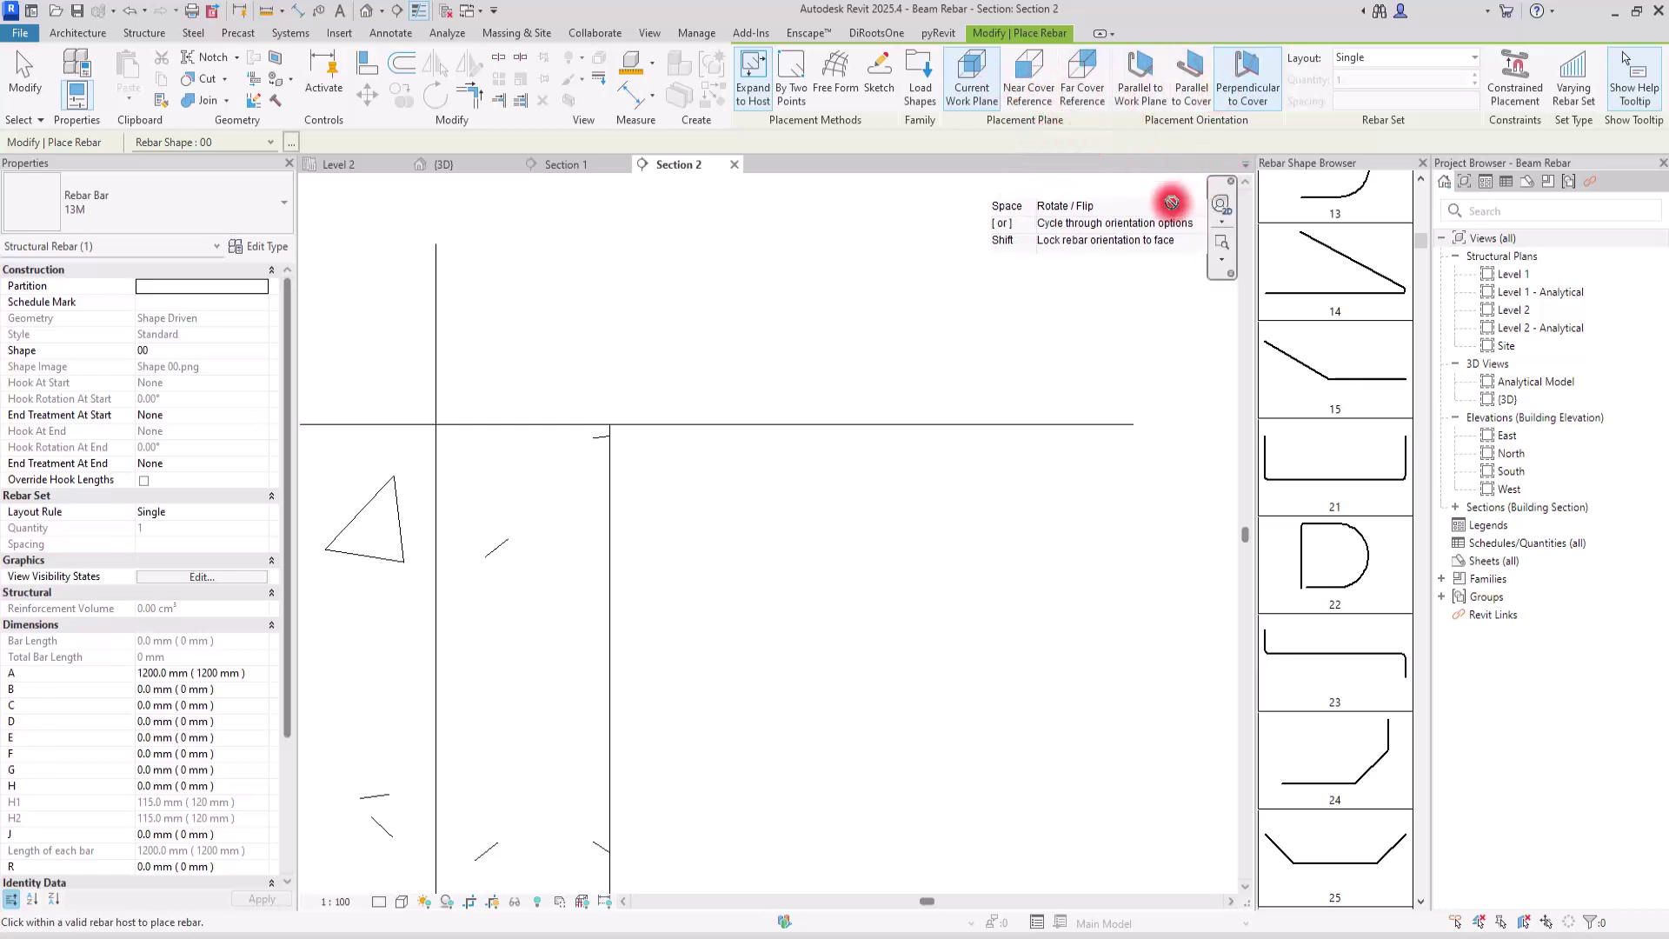
pyautogui.scroll(-3, 1055, 238)
pyautogui.scroll(1, 937, 295)
pyautogui.scroll(1, 937, 295)
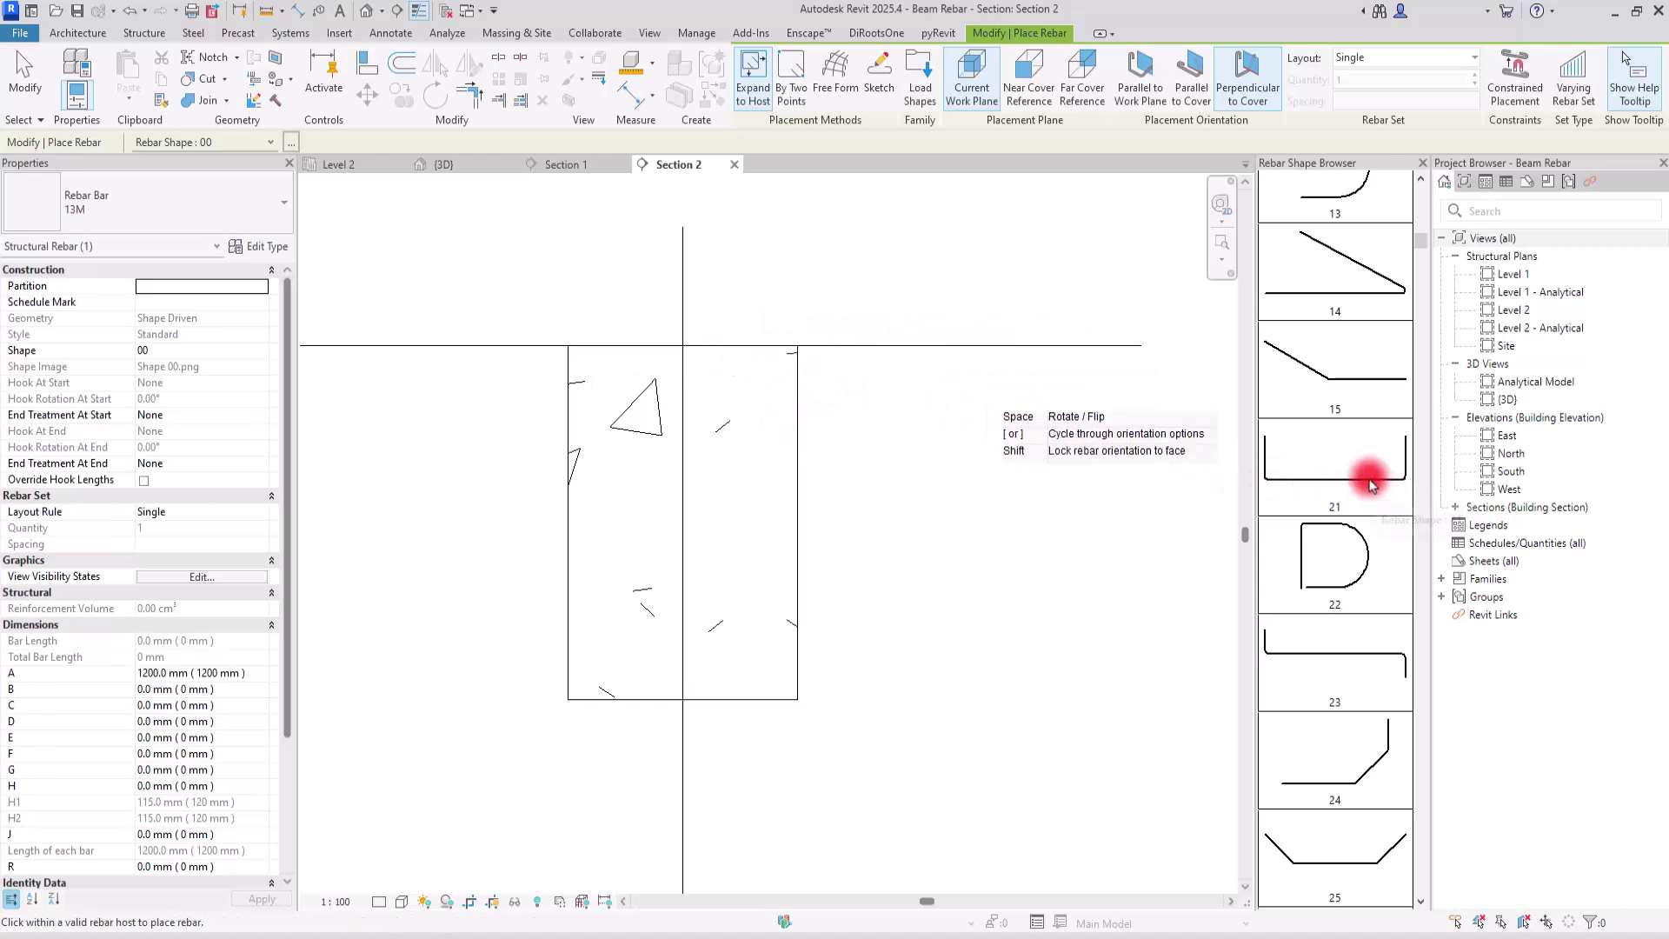
pyautogui.scroll(-3, 1287, 461)
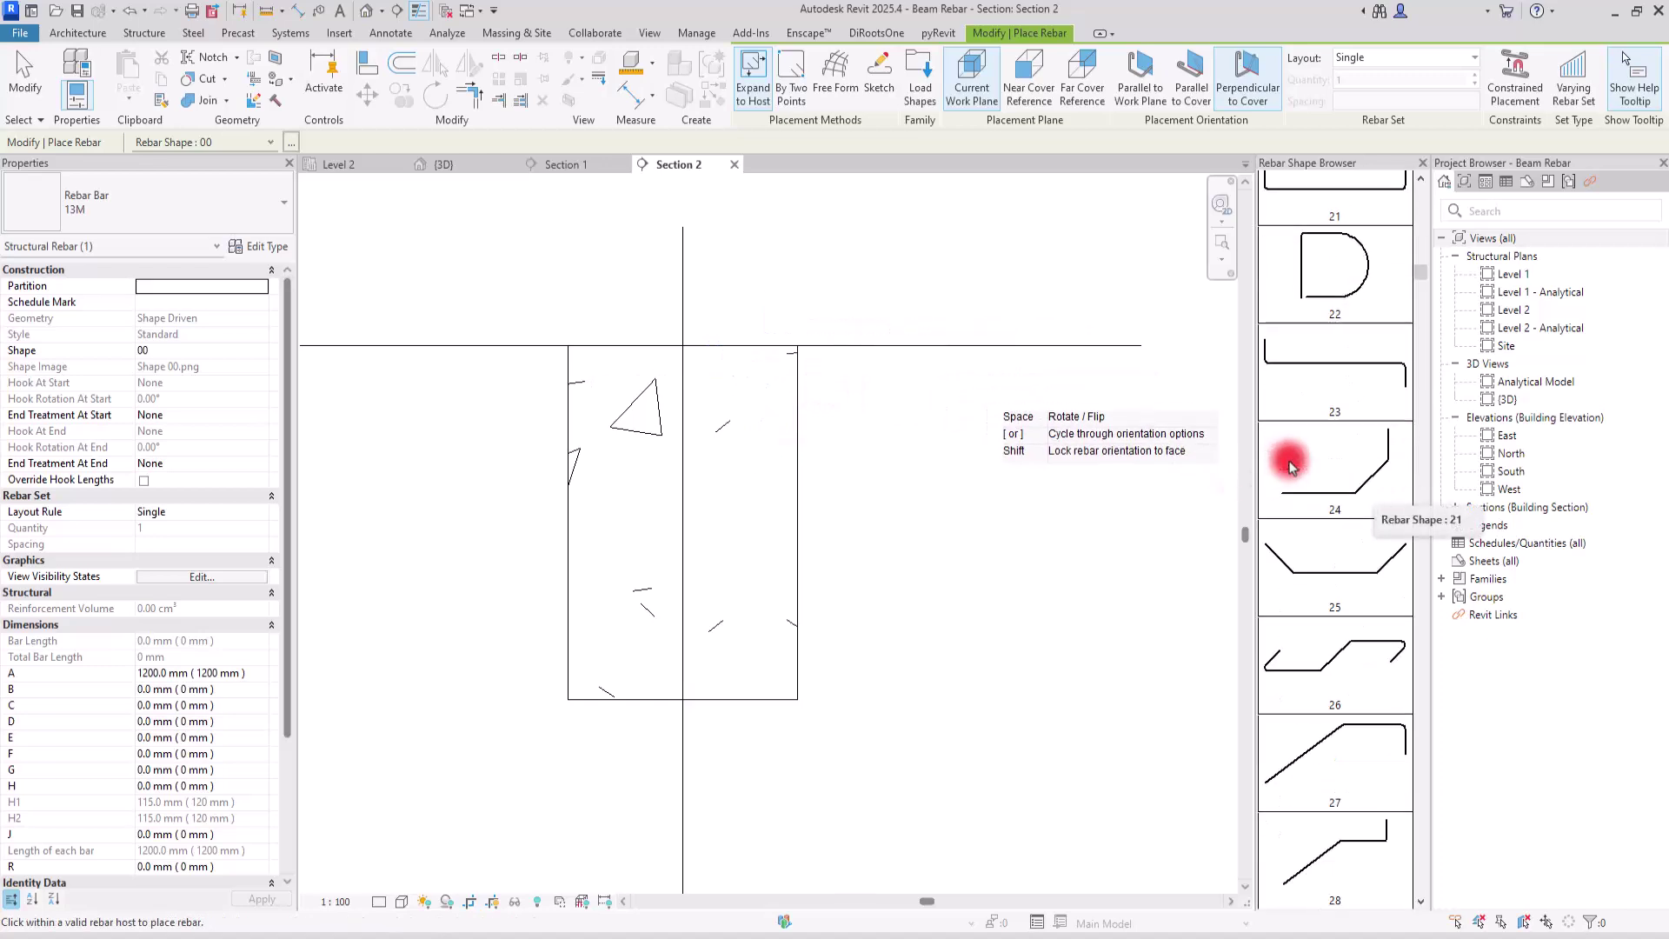
pyautogui.scroll(-2, 1290, 467)
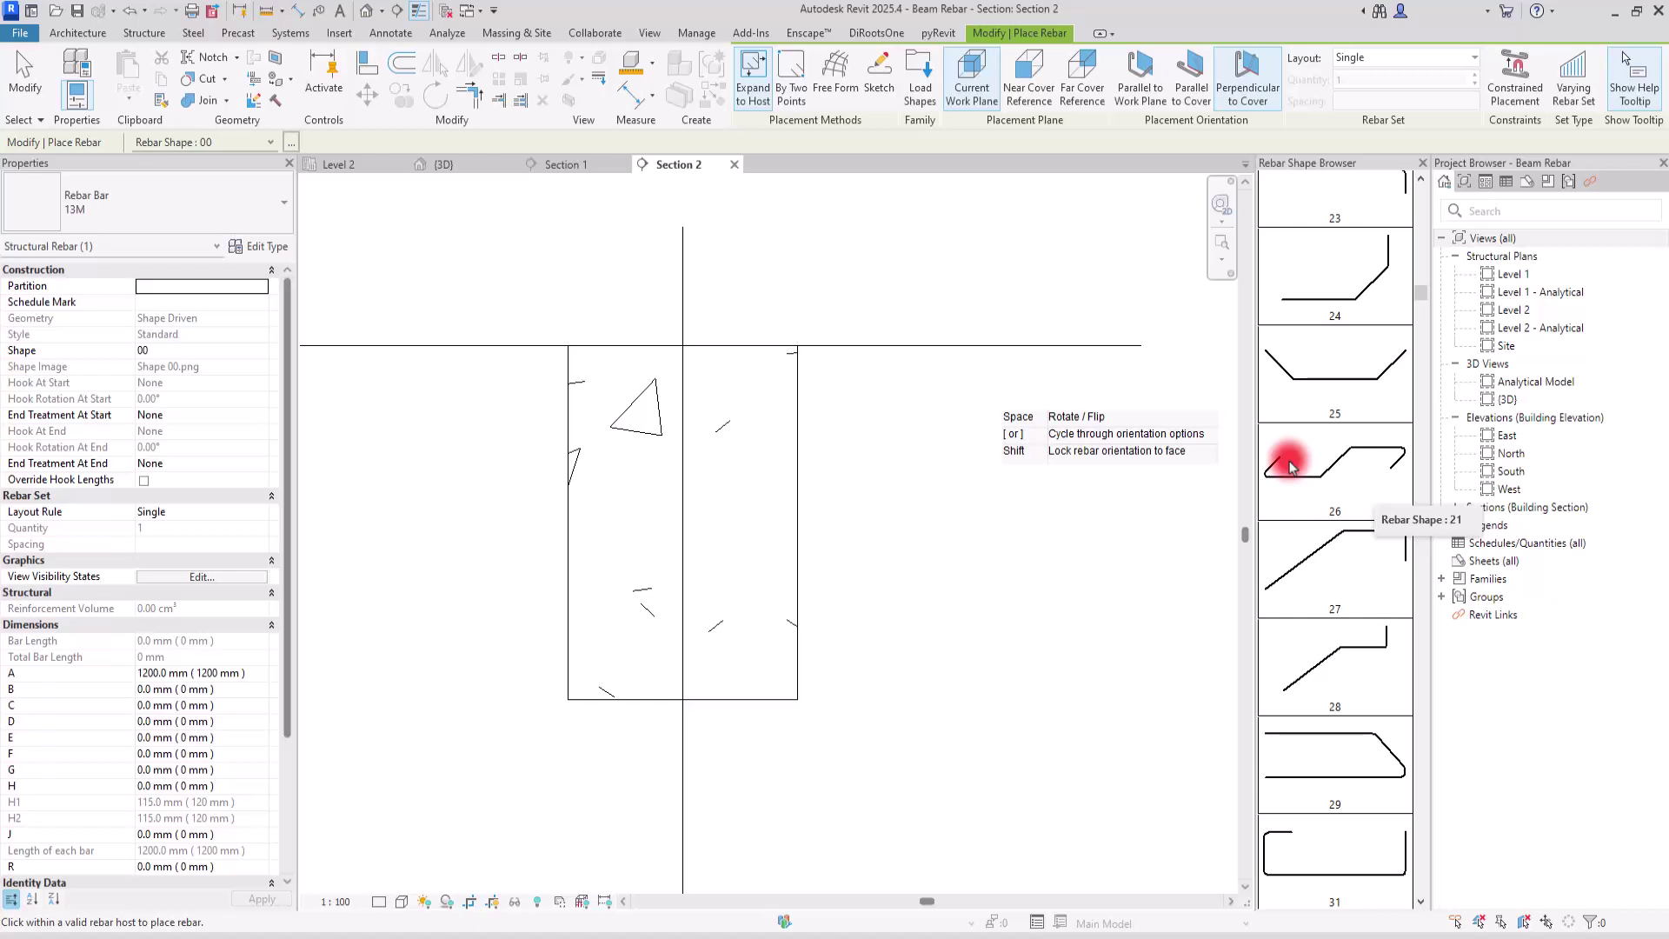
pyautogui.scroll(-11, 1290, 467)
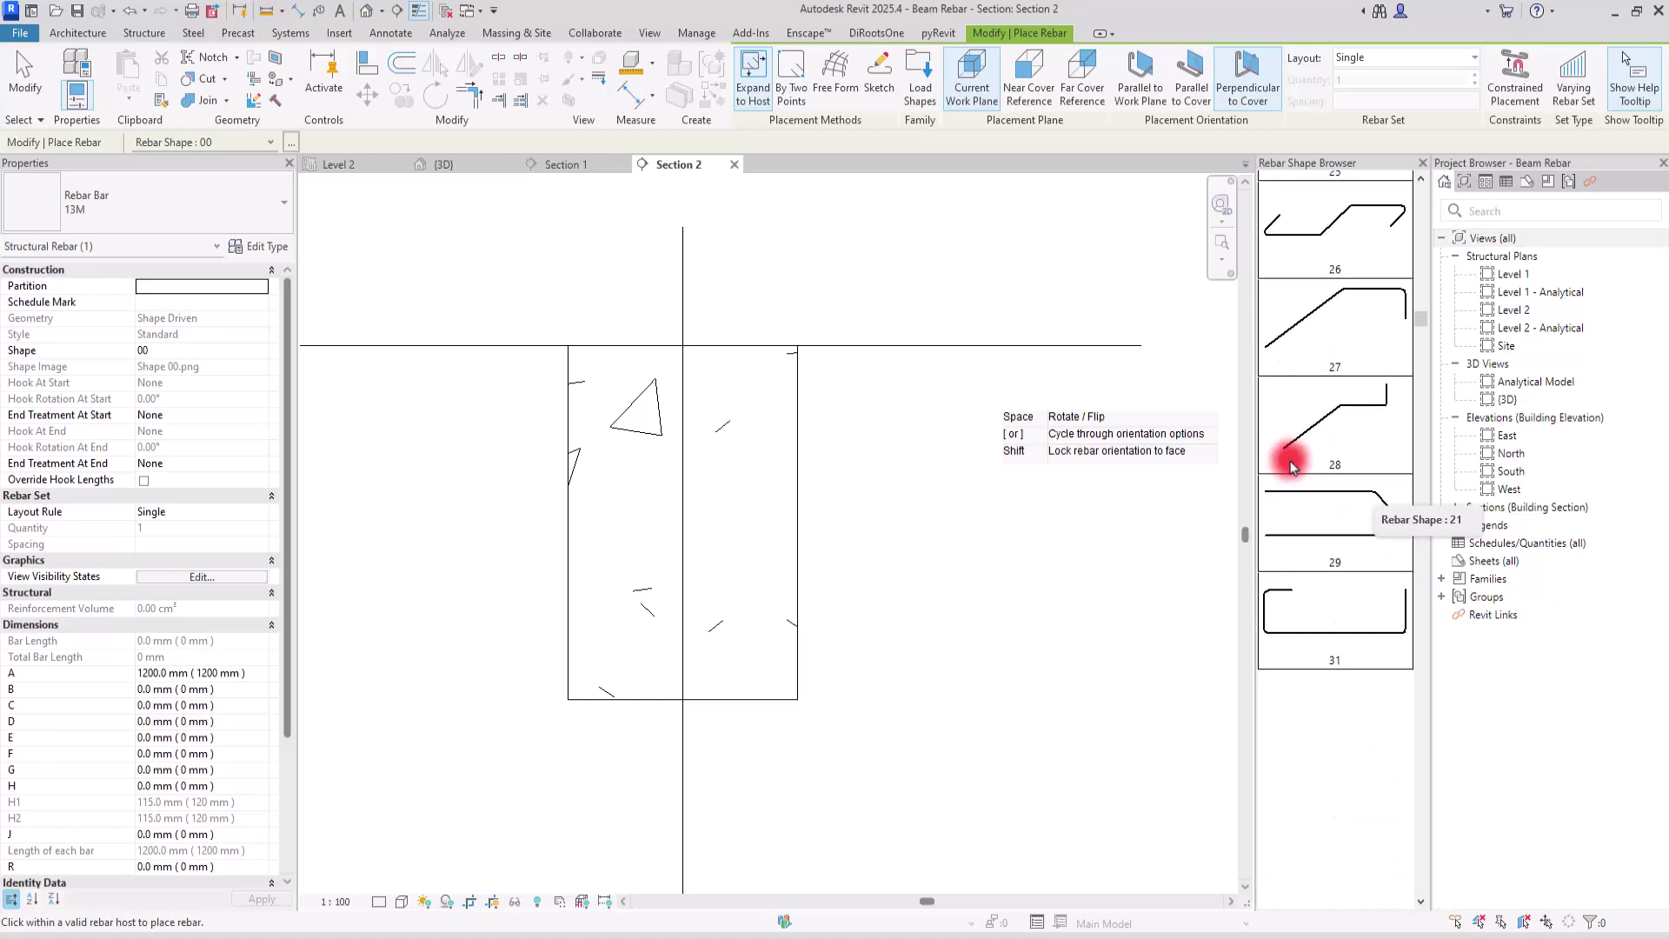
pyautogui.scroll(-5, 1290, 467)
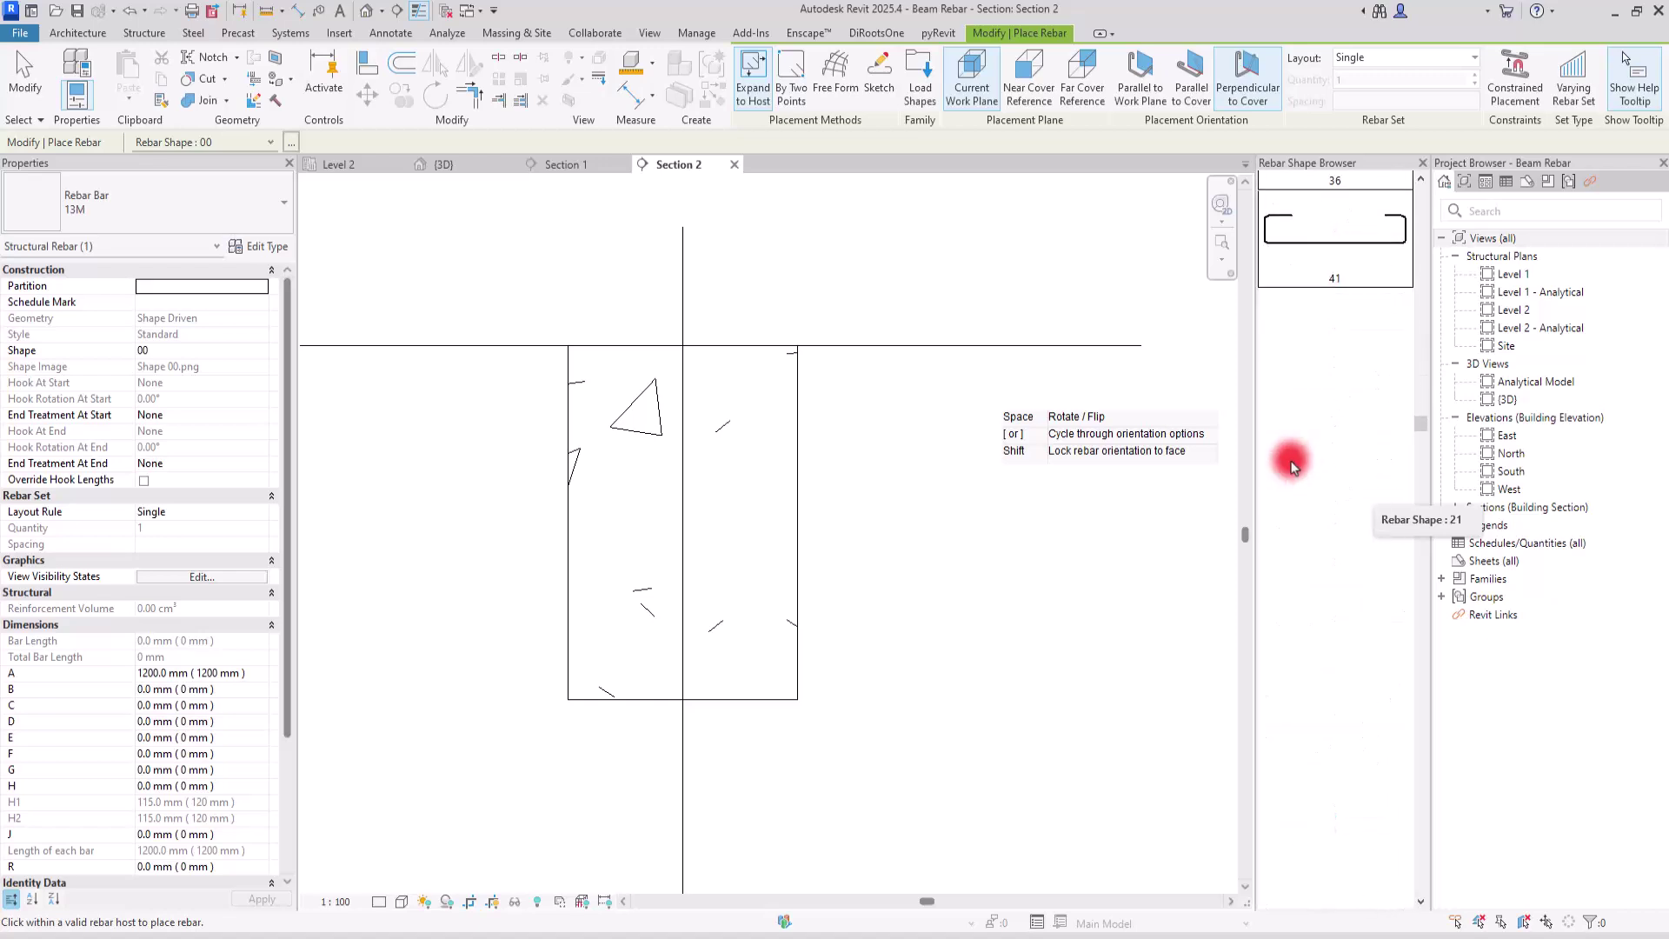
pyautogui.scroll(-1, 1290, 467)
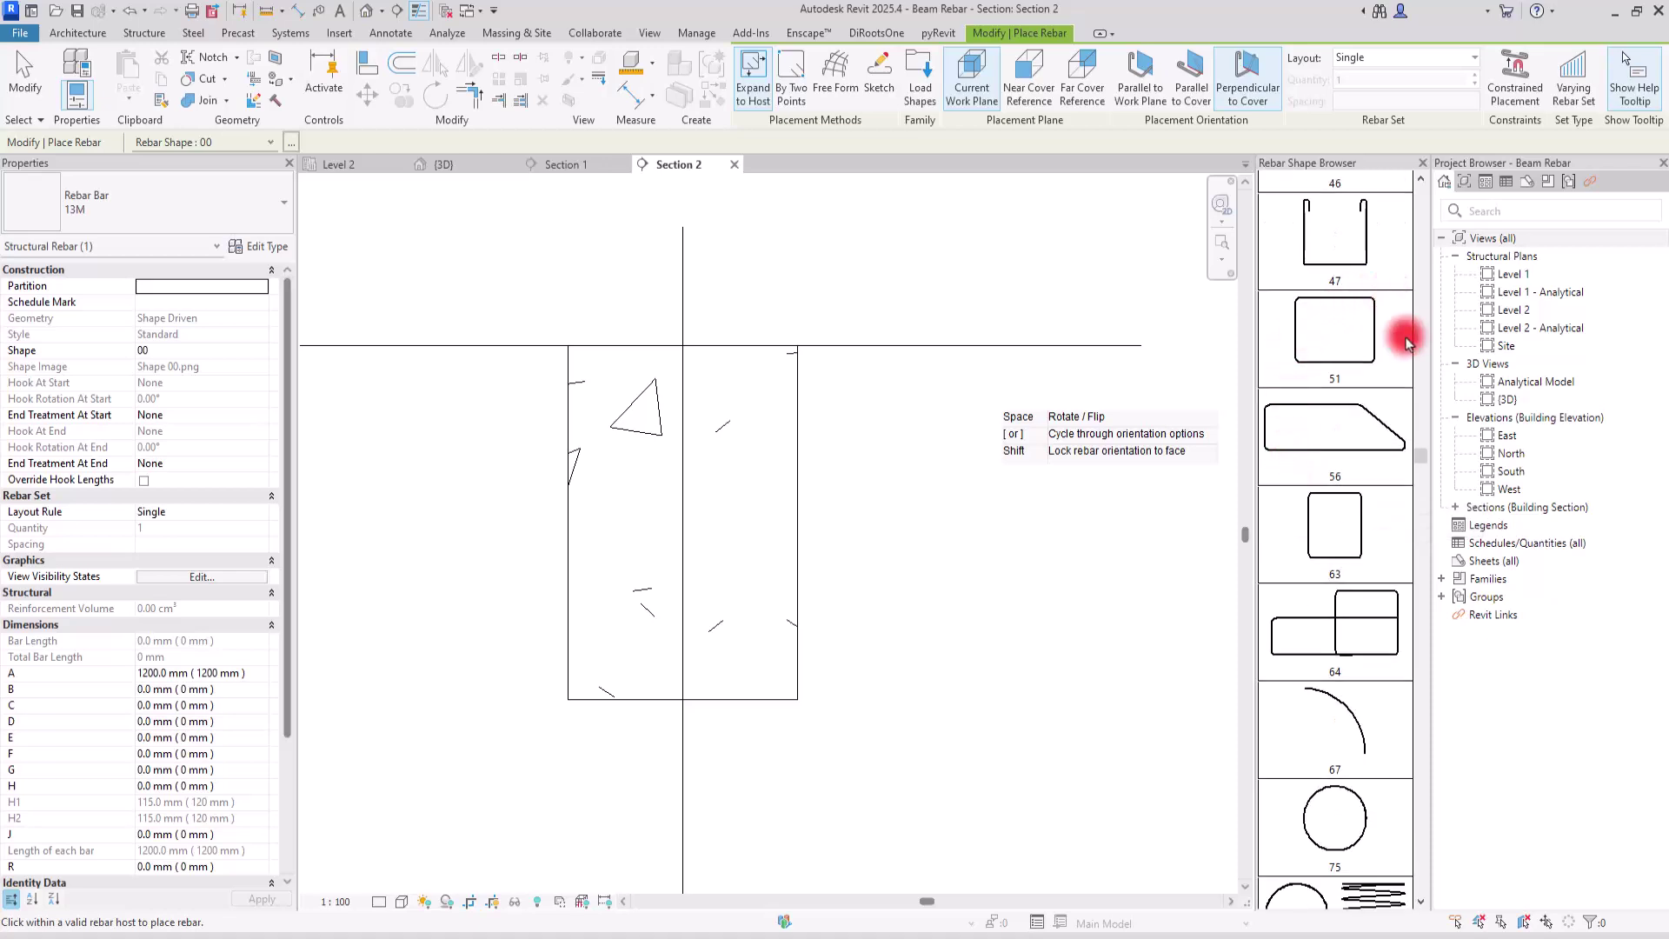
pyautogui.click(1361, 372)
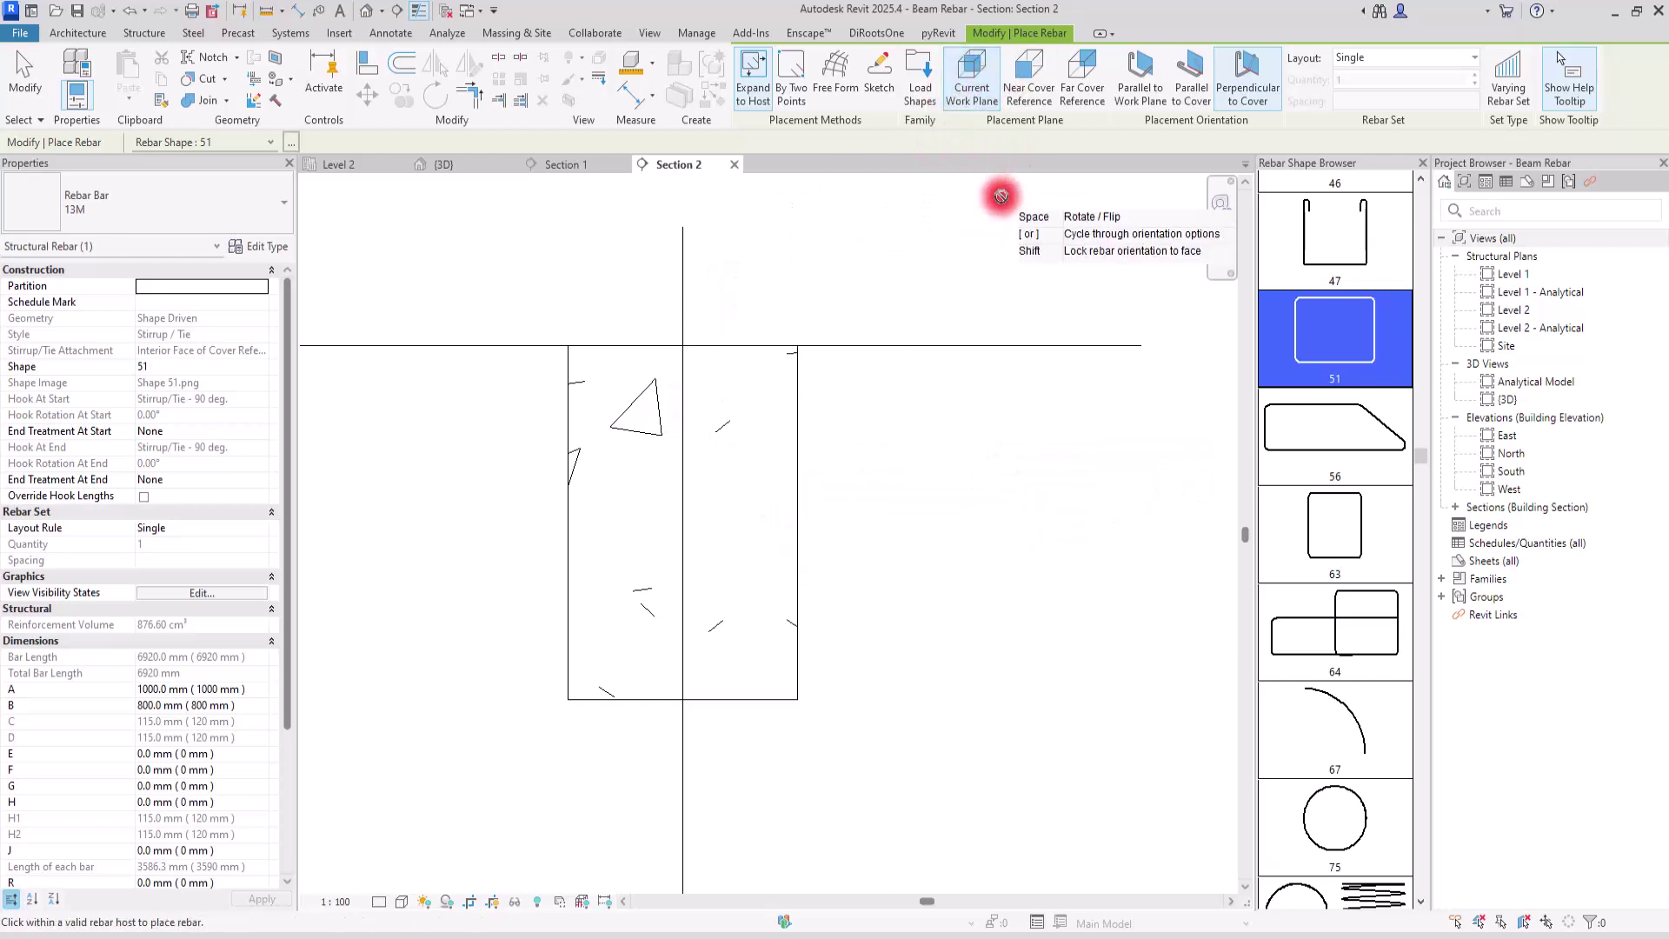
# Place one shape 51 stirrup in the beam section, oriented parallel to the work plane, and finish rebar placement.
pyautogui.click(1135, 90)
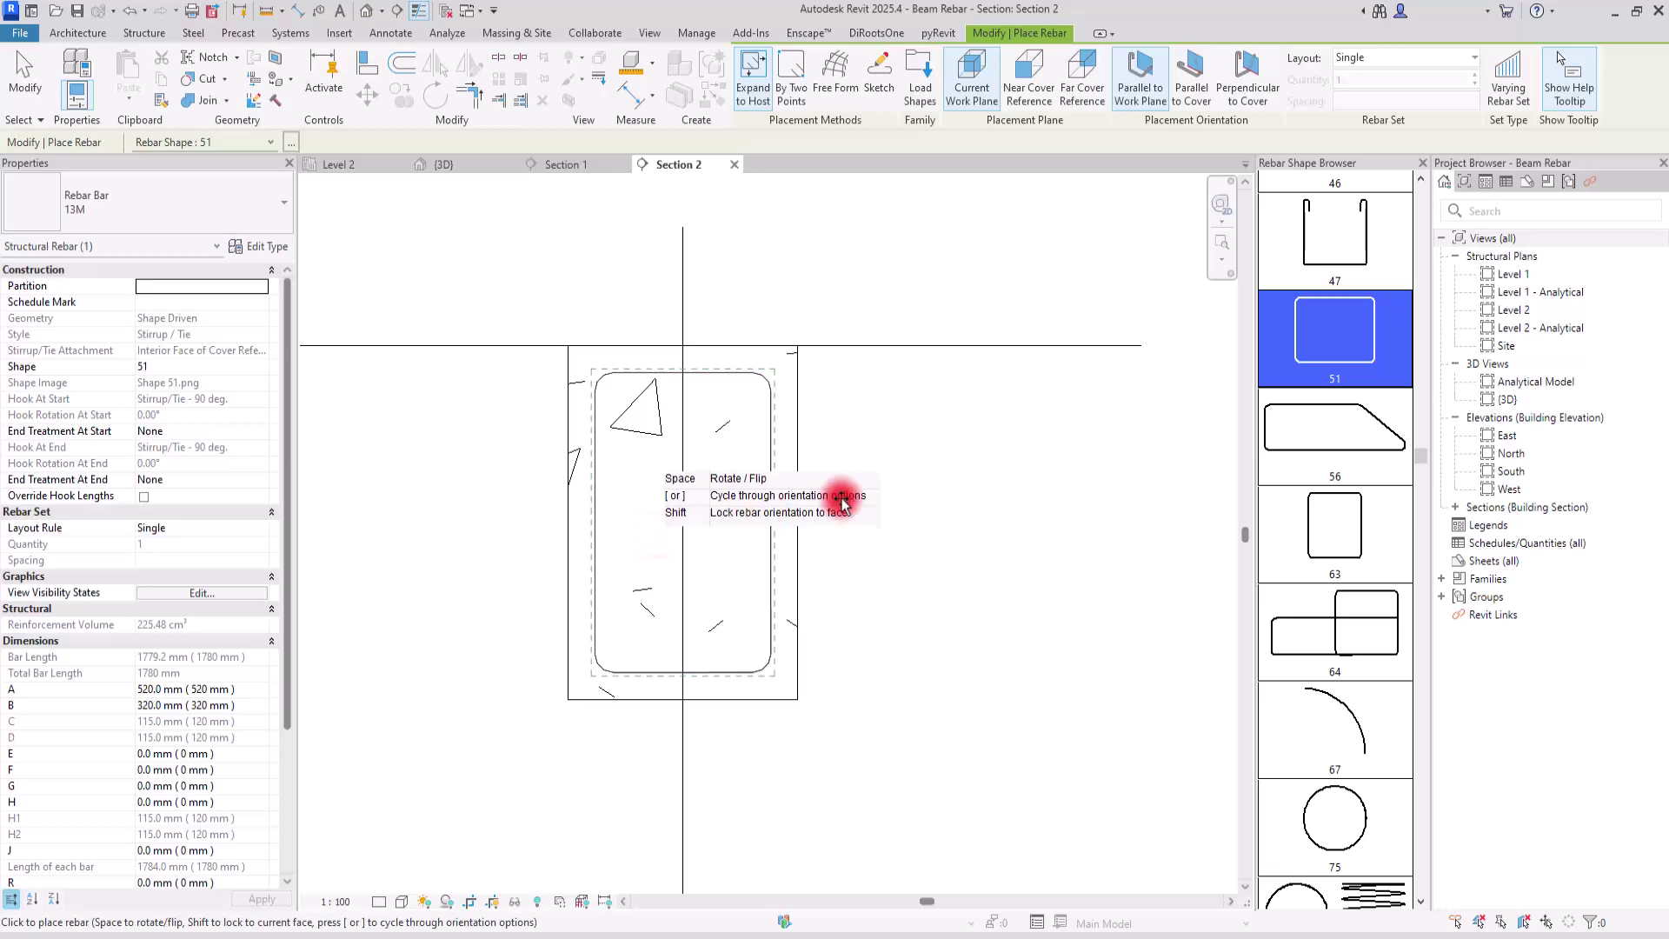
pyautogui.press('Escape')
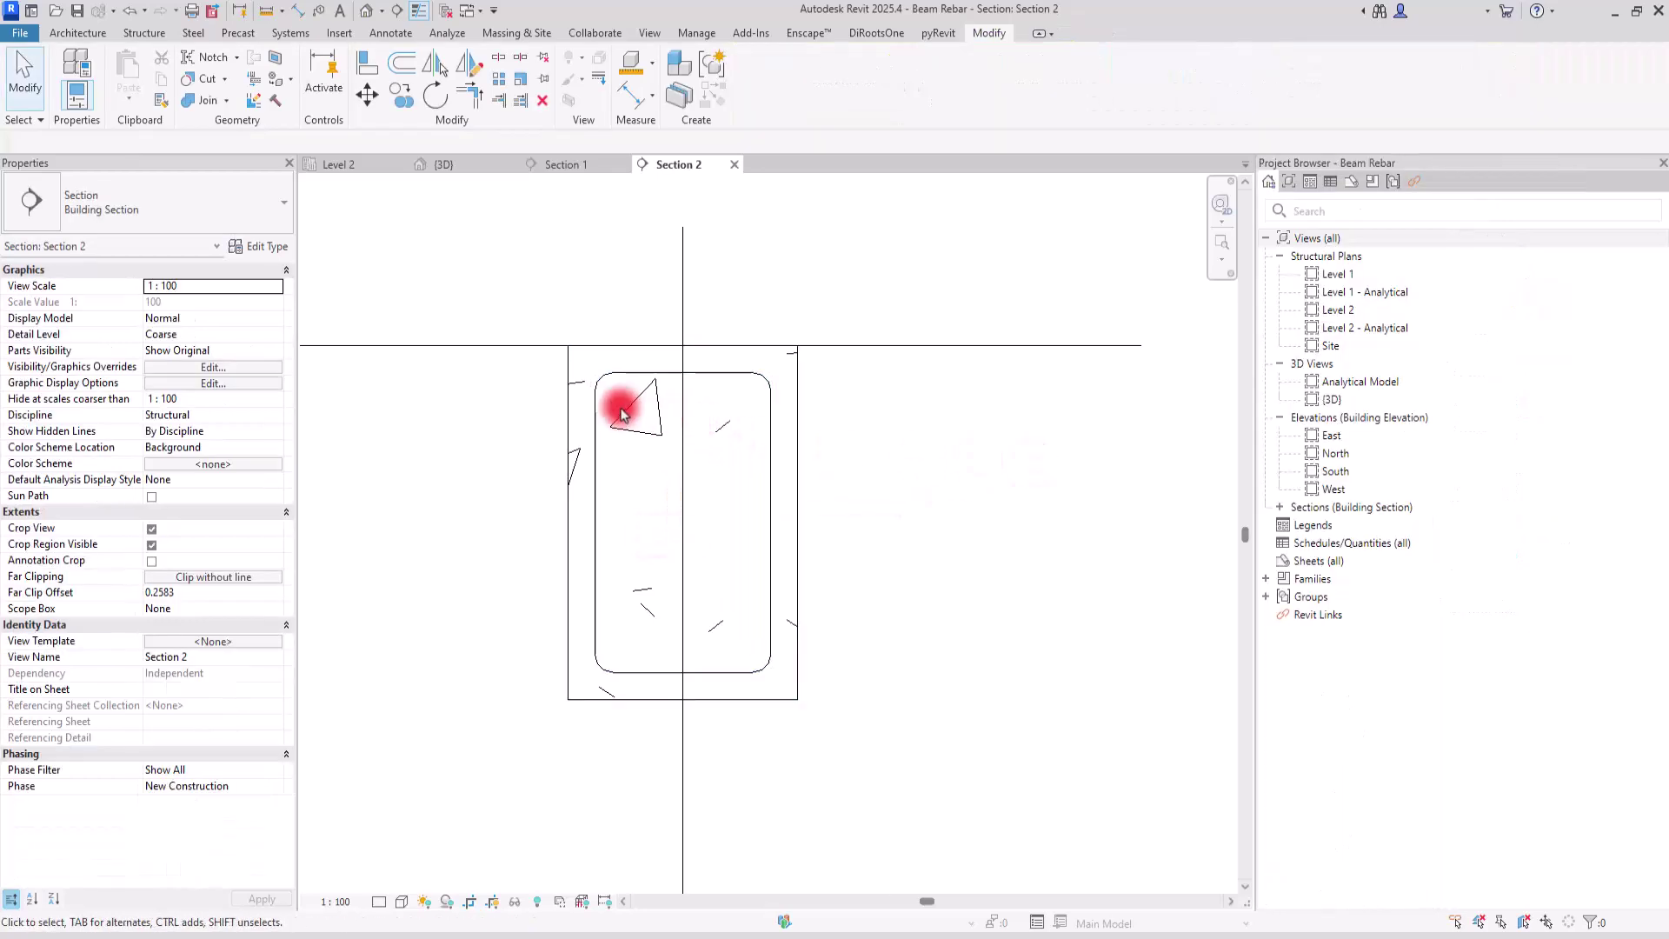
pyautogui.scroll(2, 619, 407)
# Show the beam stirrup unobscured in the {3D} view through its view visibility states.
pyautogui.click(650, 364)
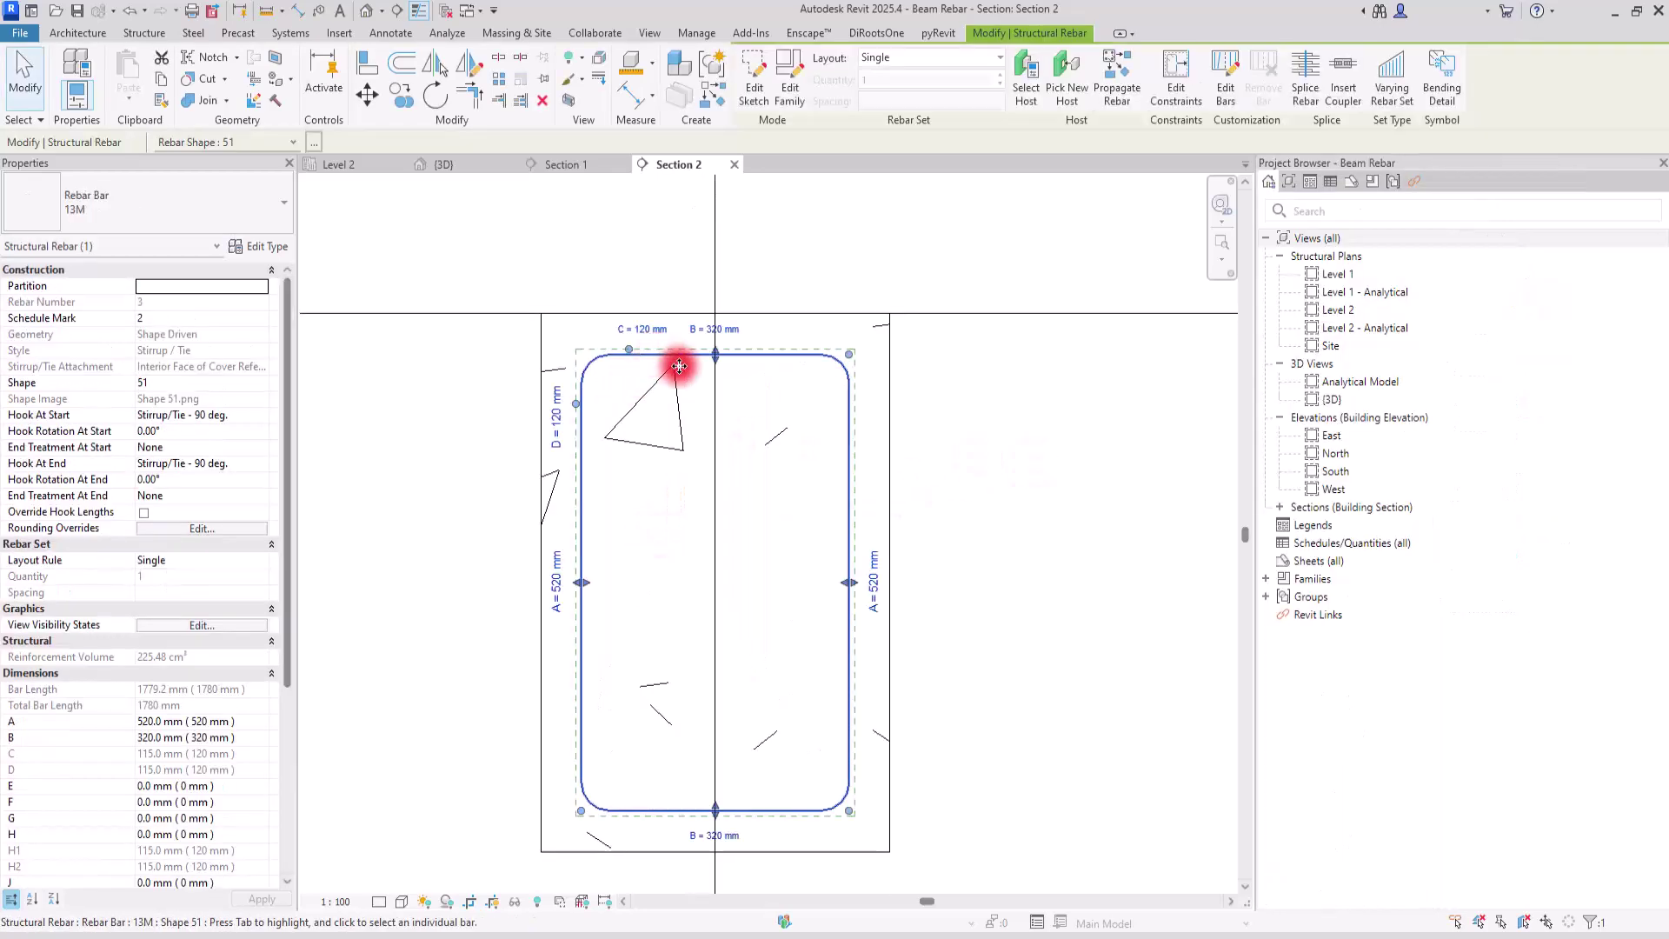
pyautogui.click(424, 165)
pyautogui.scroll(5, 791, 567)
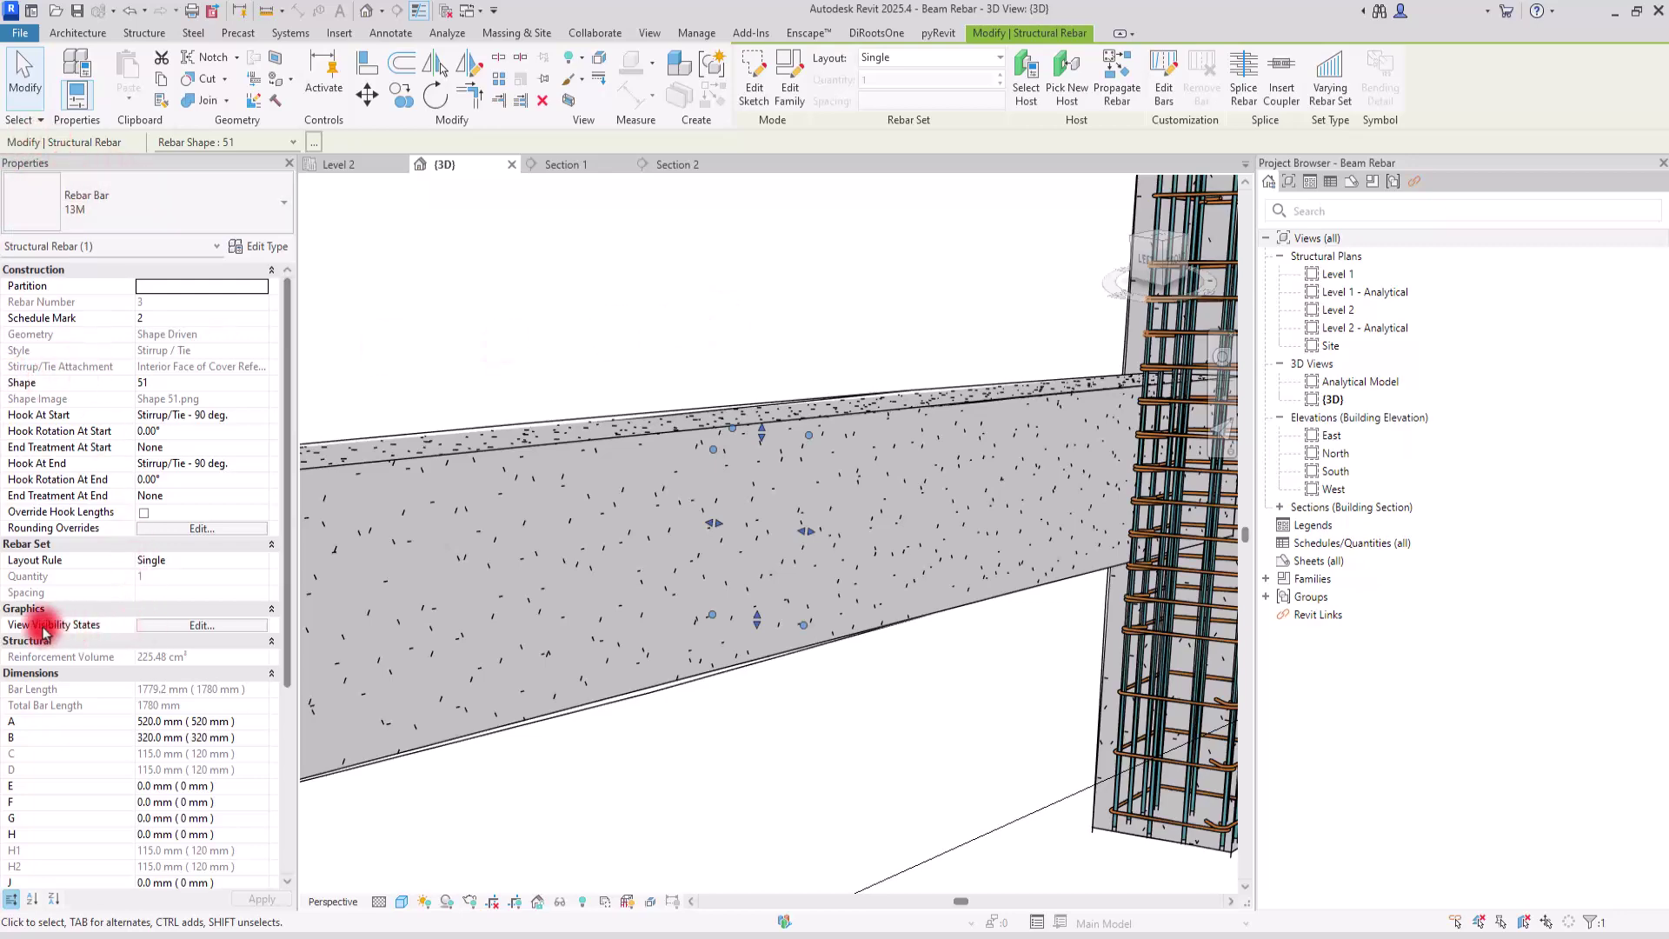
pyautogui.click(178, 630)
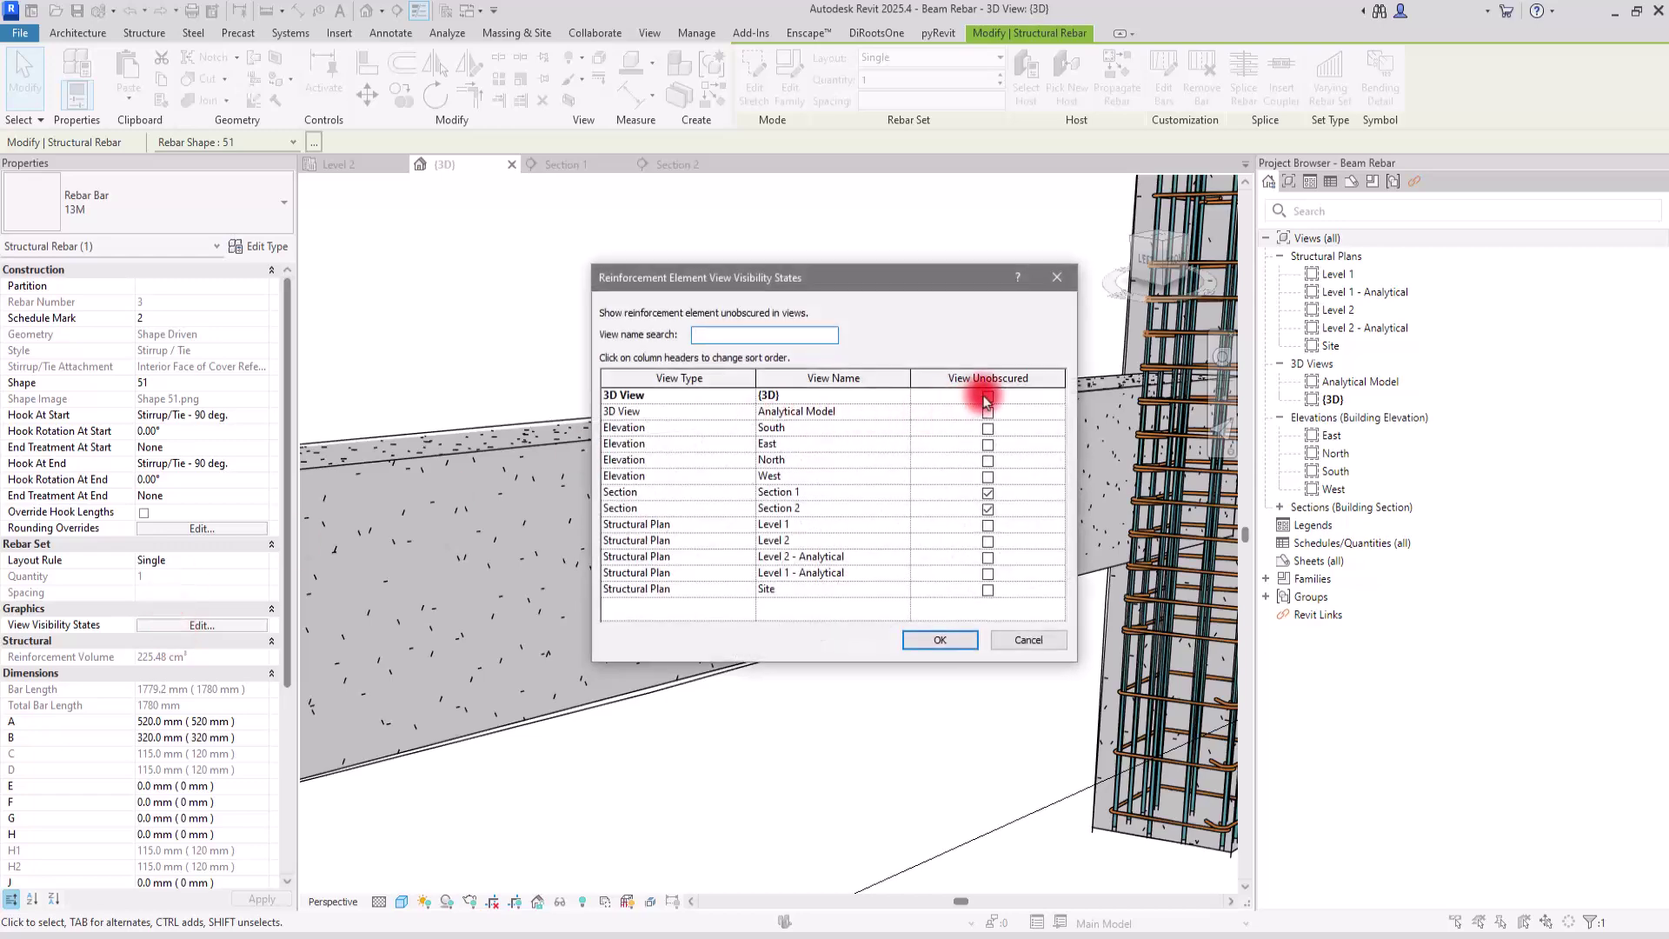
pyautogui.click(990, 399)
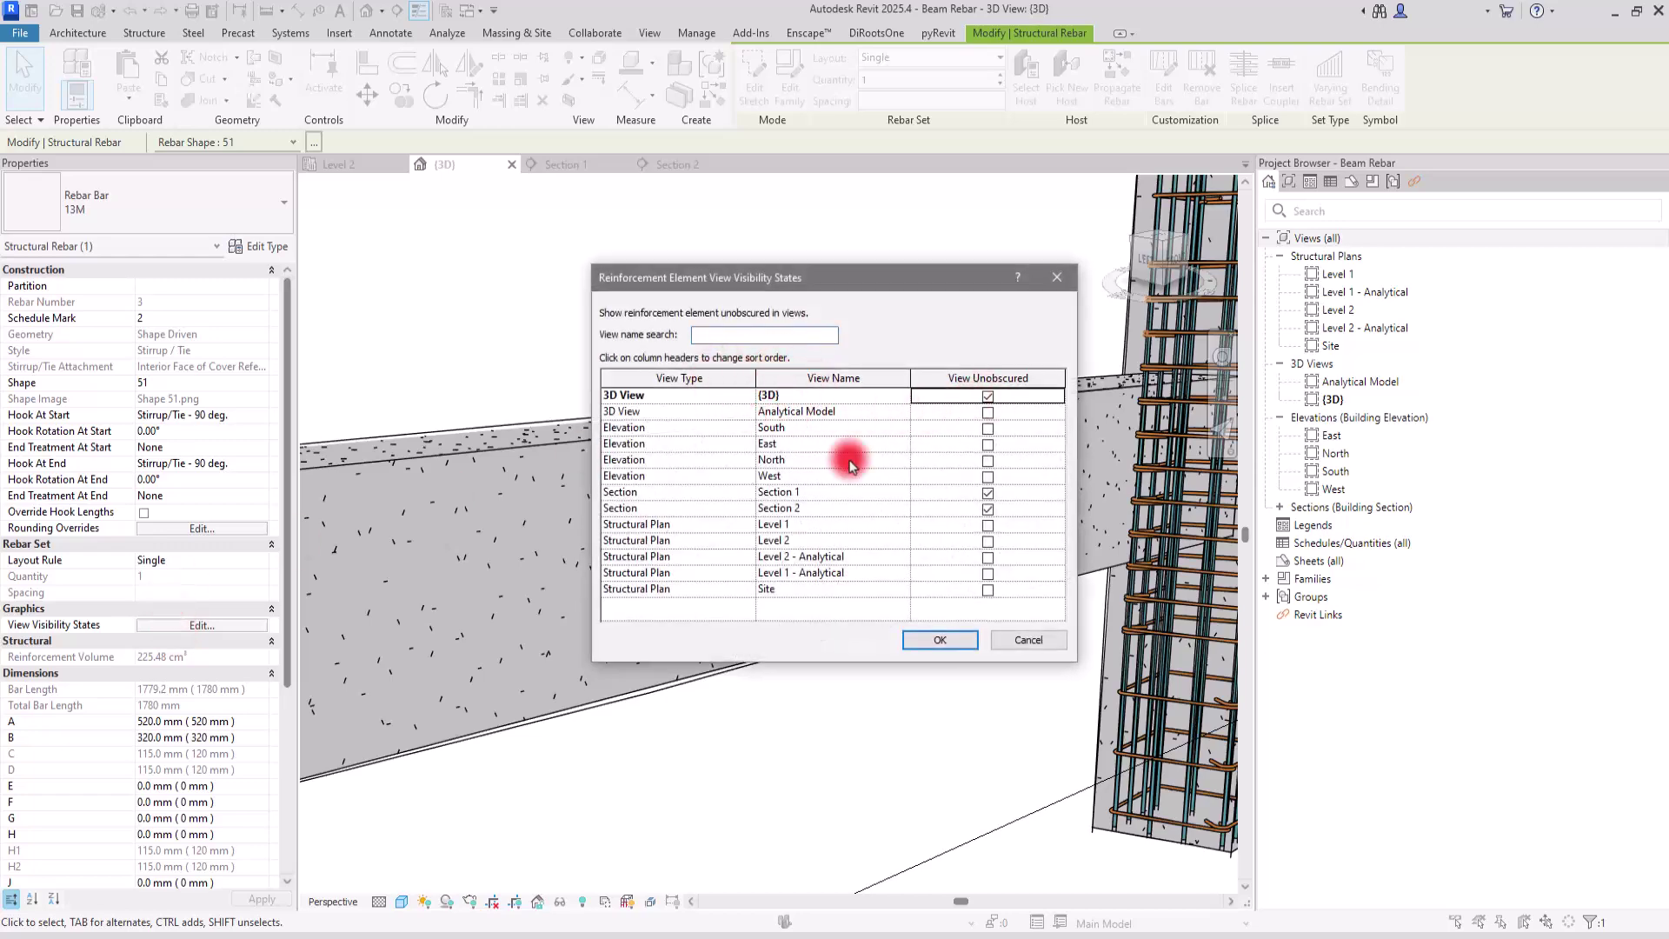
pyautogui.click(940, 643)
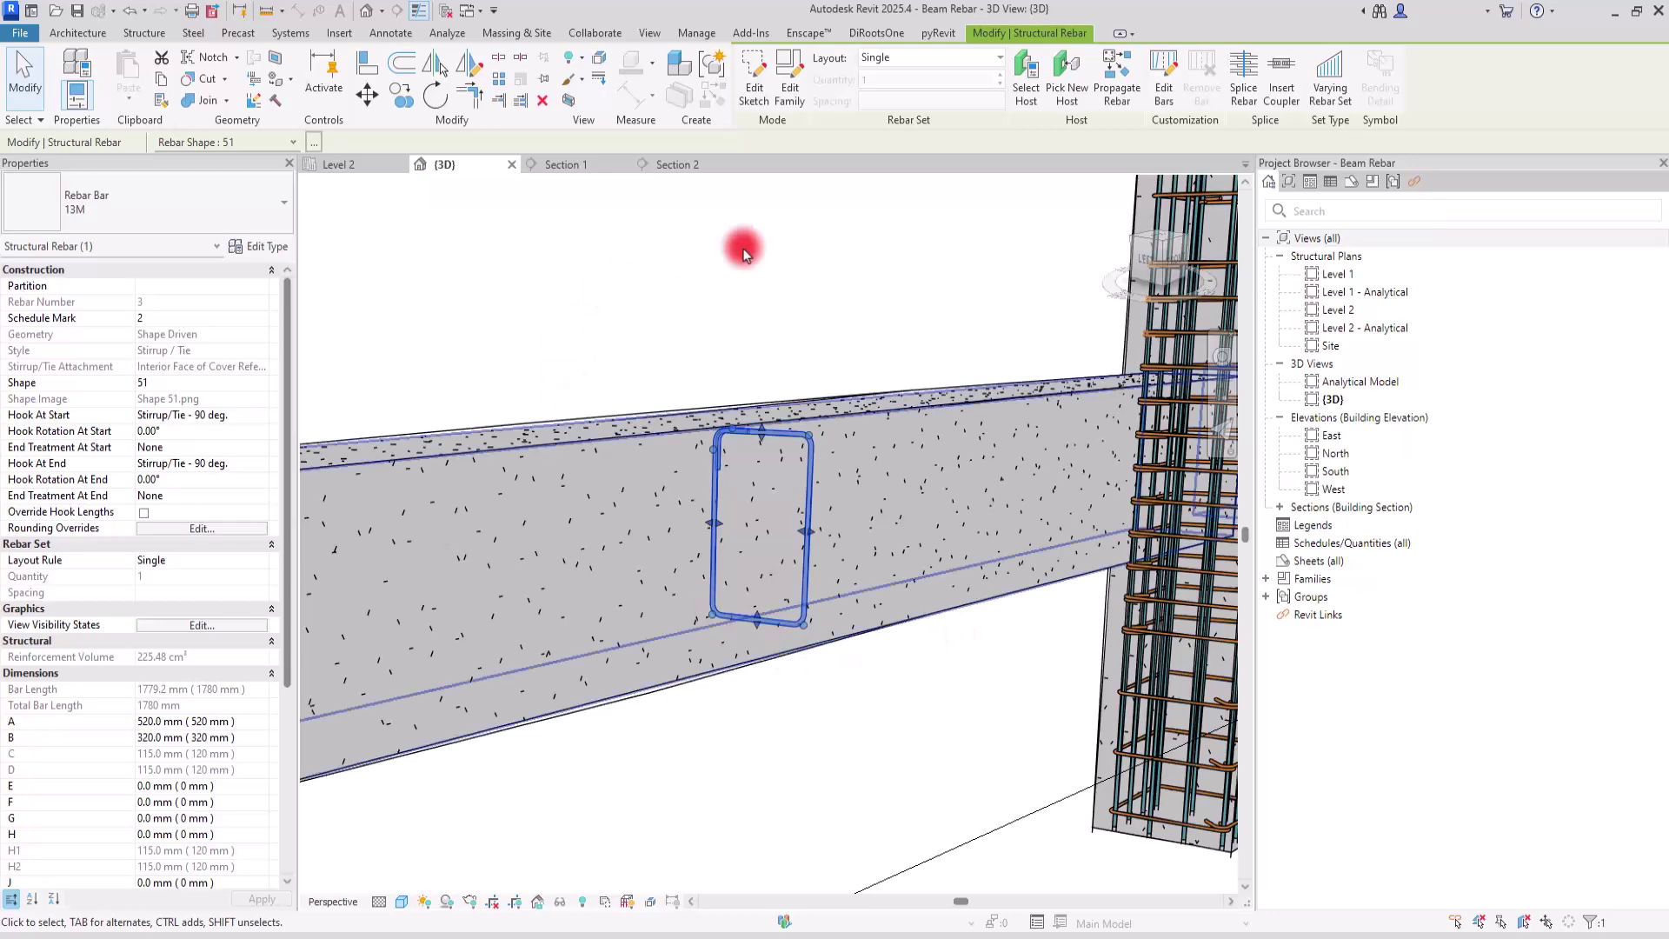
pyautogui.click(807, 792)
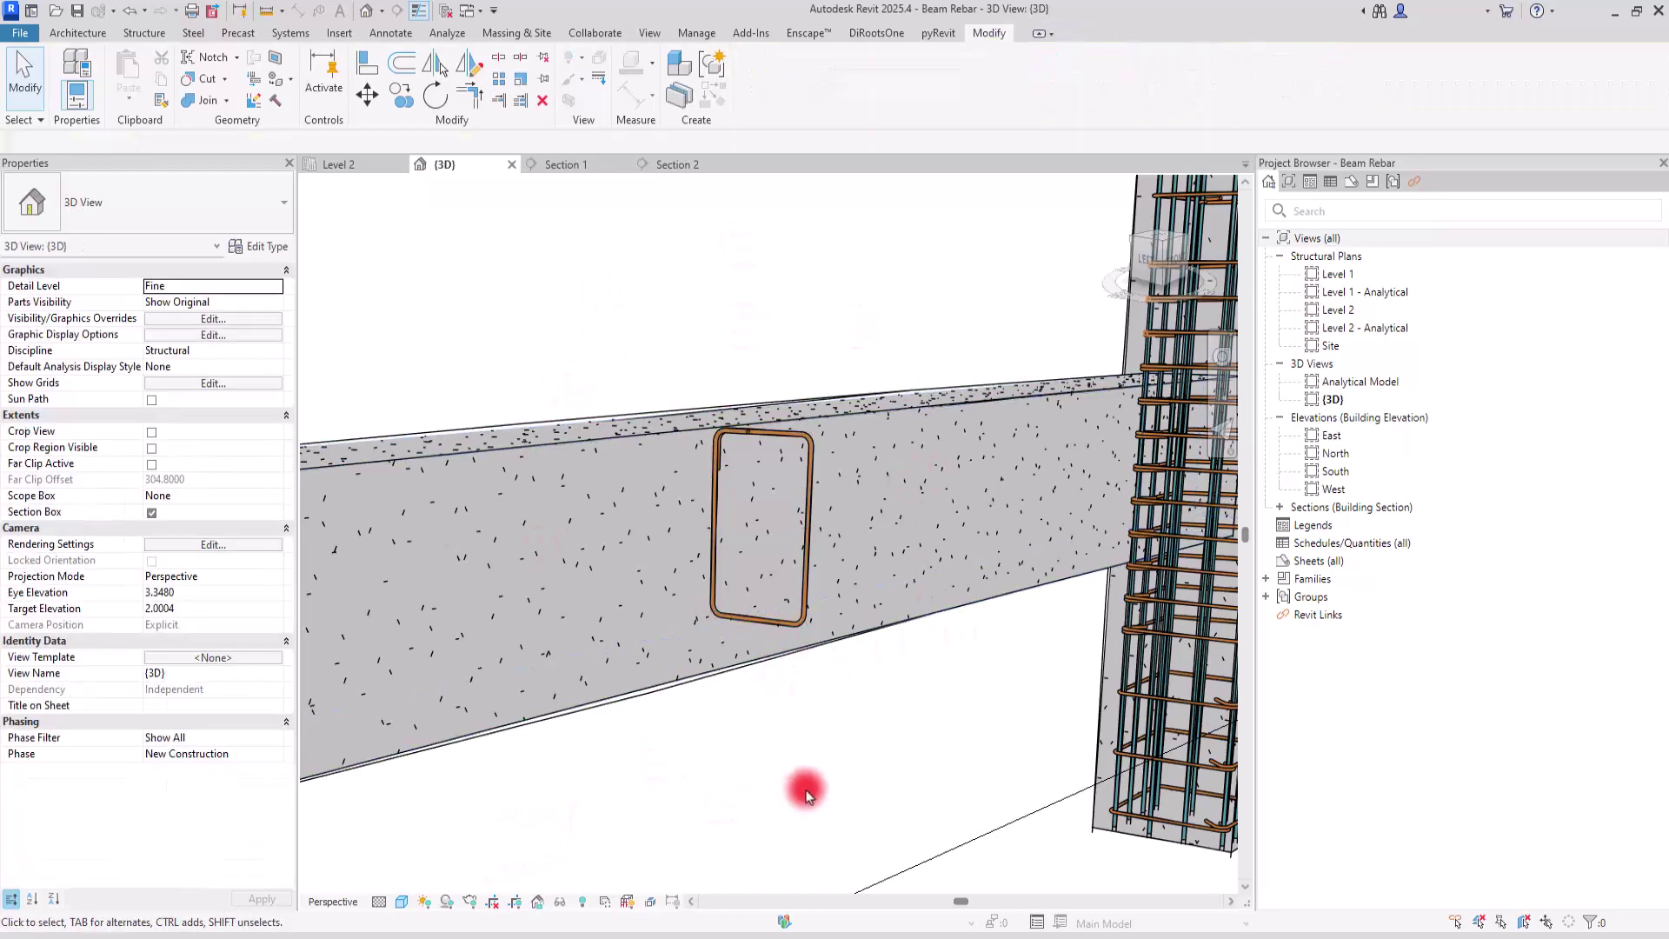
pyautogui.scroll(2, 790, 432)
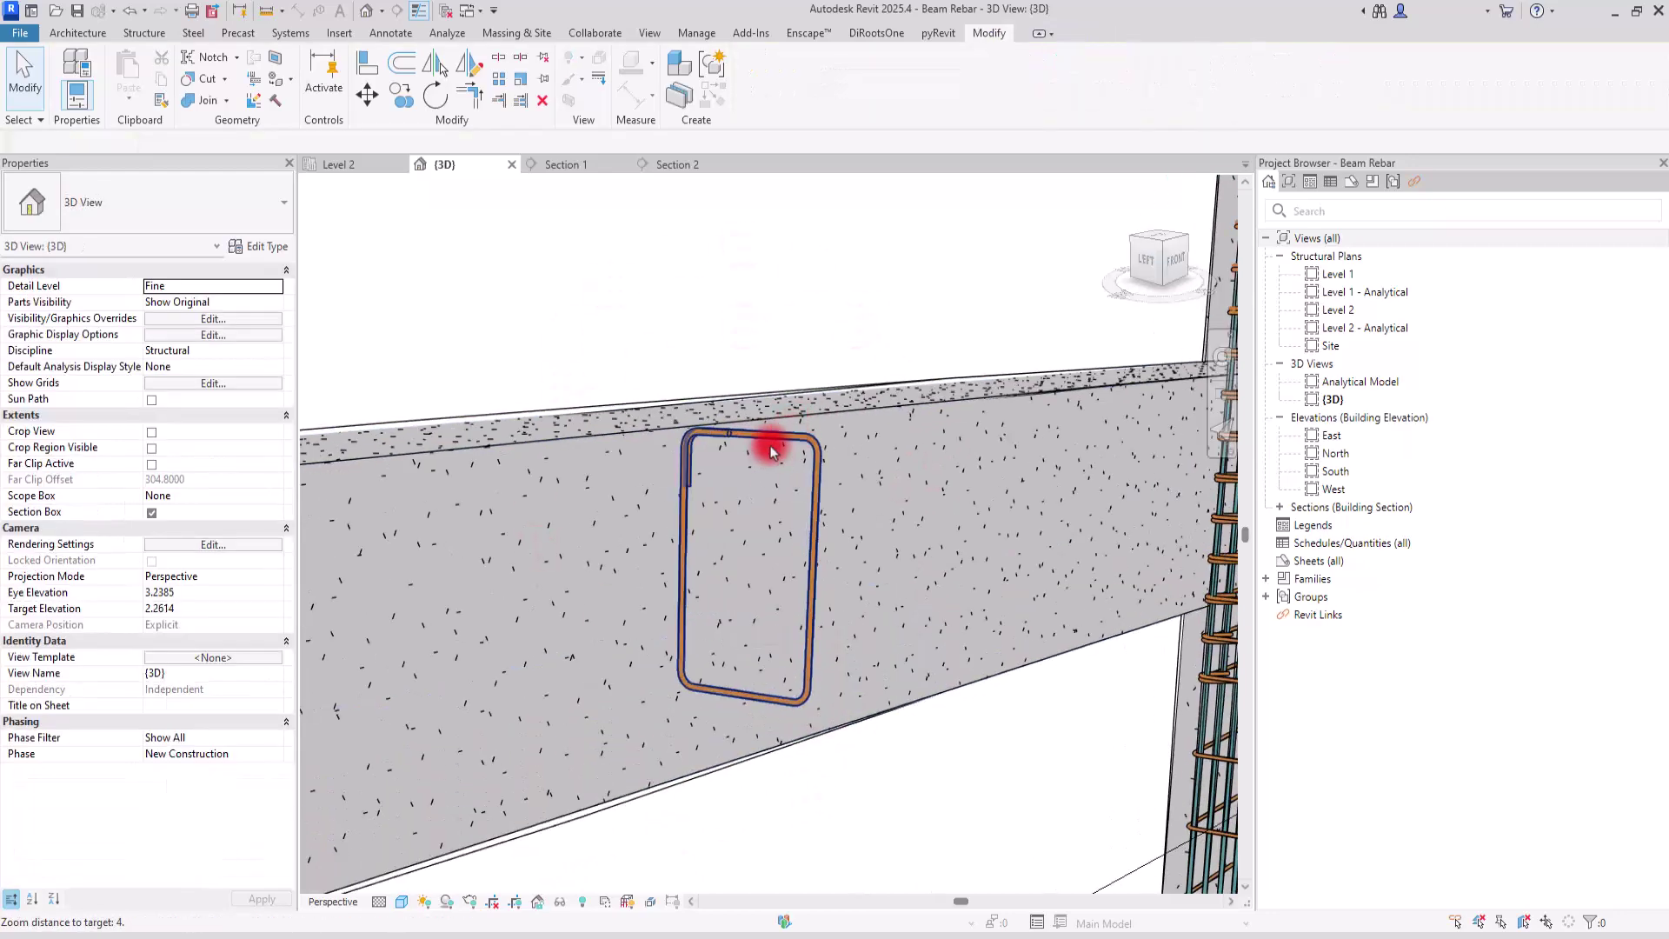
# Set both the start and end hooks of the beam stirrup to Stirrup/Tie - 135 deg.
pyautogui.click(778, 440)
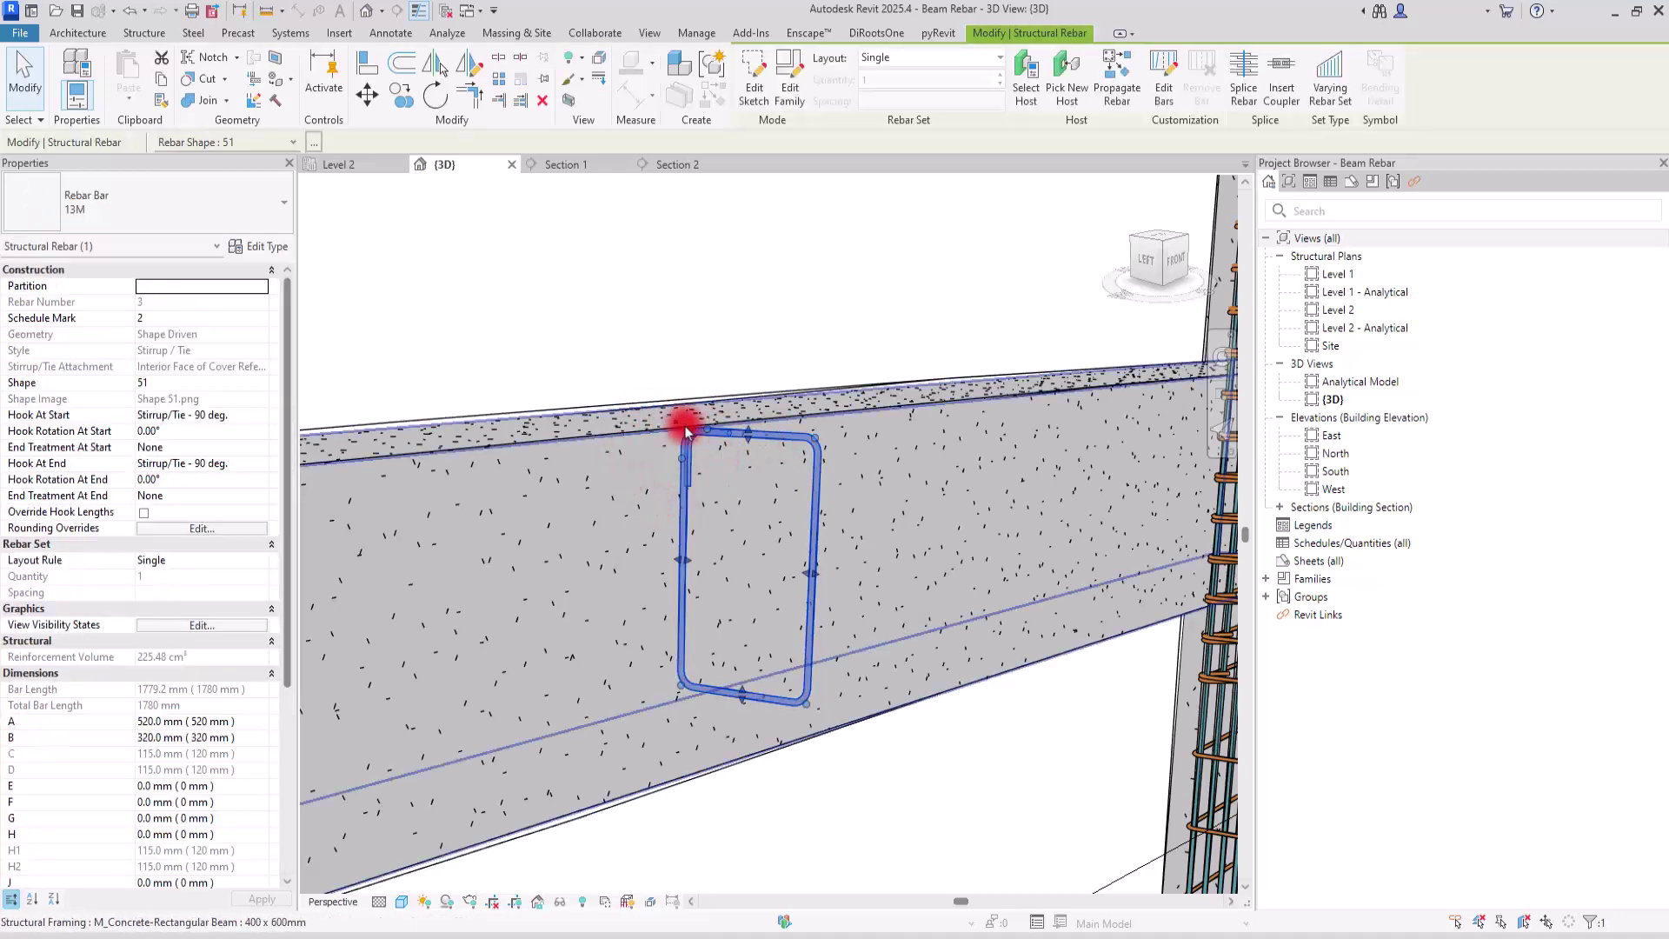
pyautogui.moveTo(683, 471)
pyautogui.mouseDown()
pyautogui.moveTo(654, 487)
pyautogui.moveTo(696, 508)
pyautogui.mouseUp()
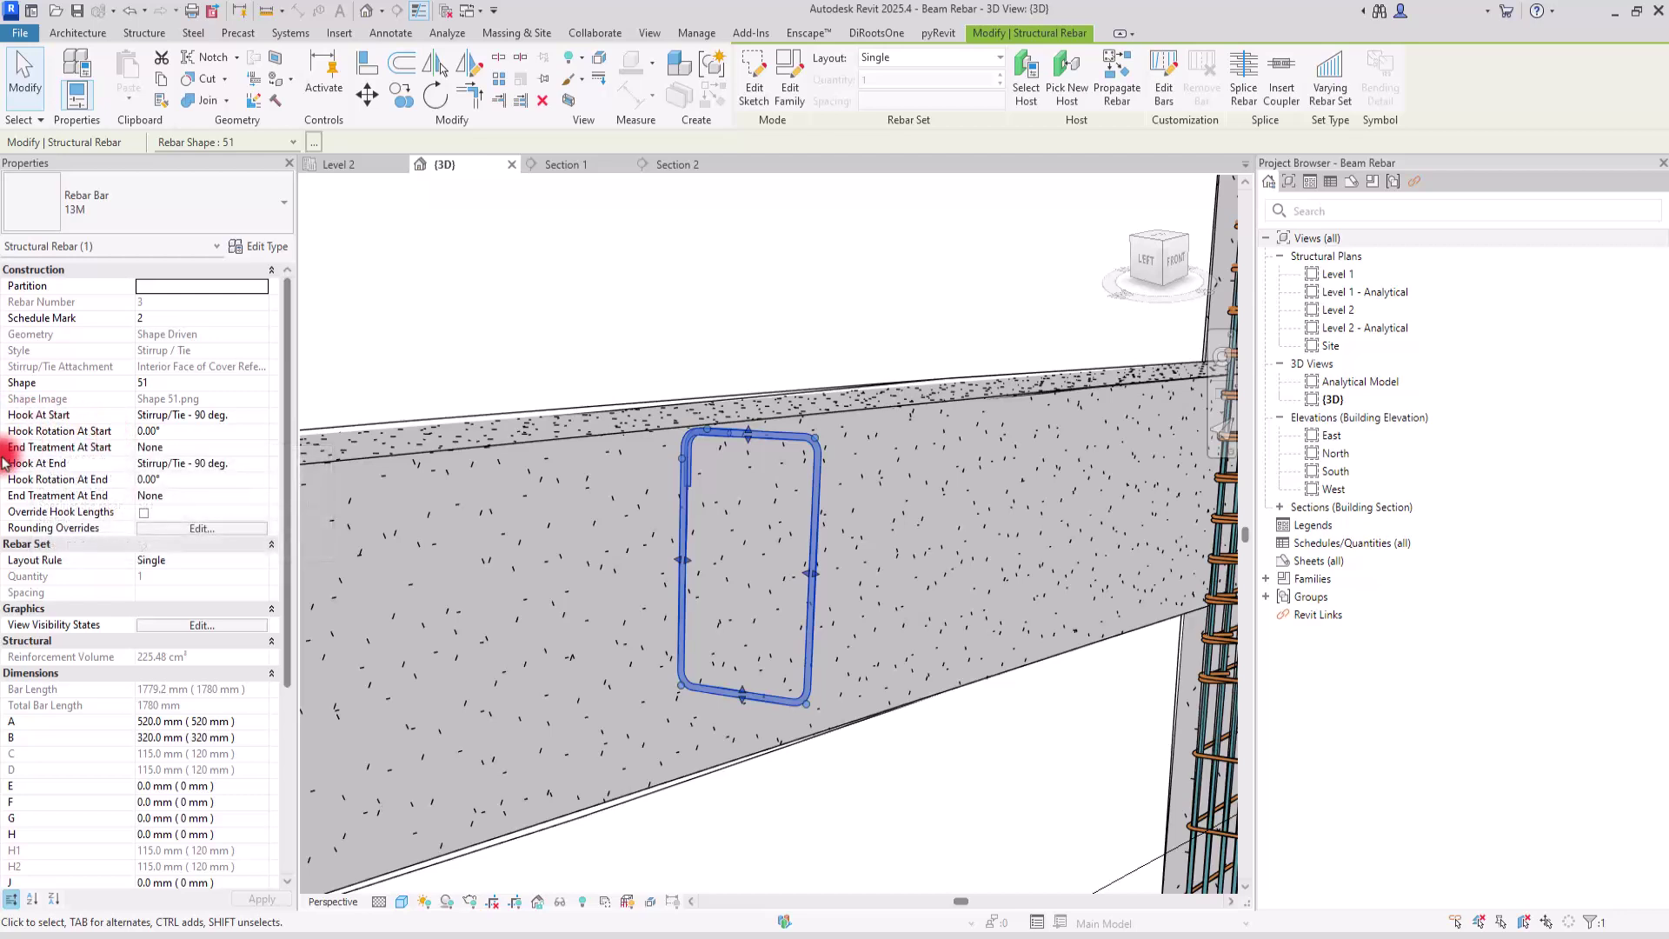
pyautogui.click(261, 414)
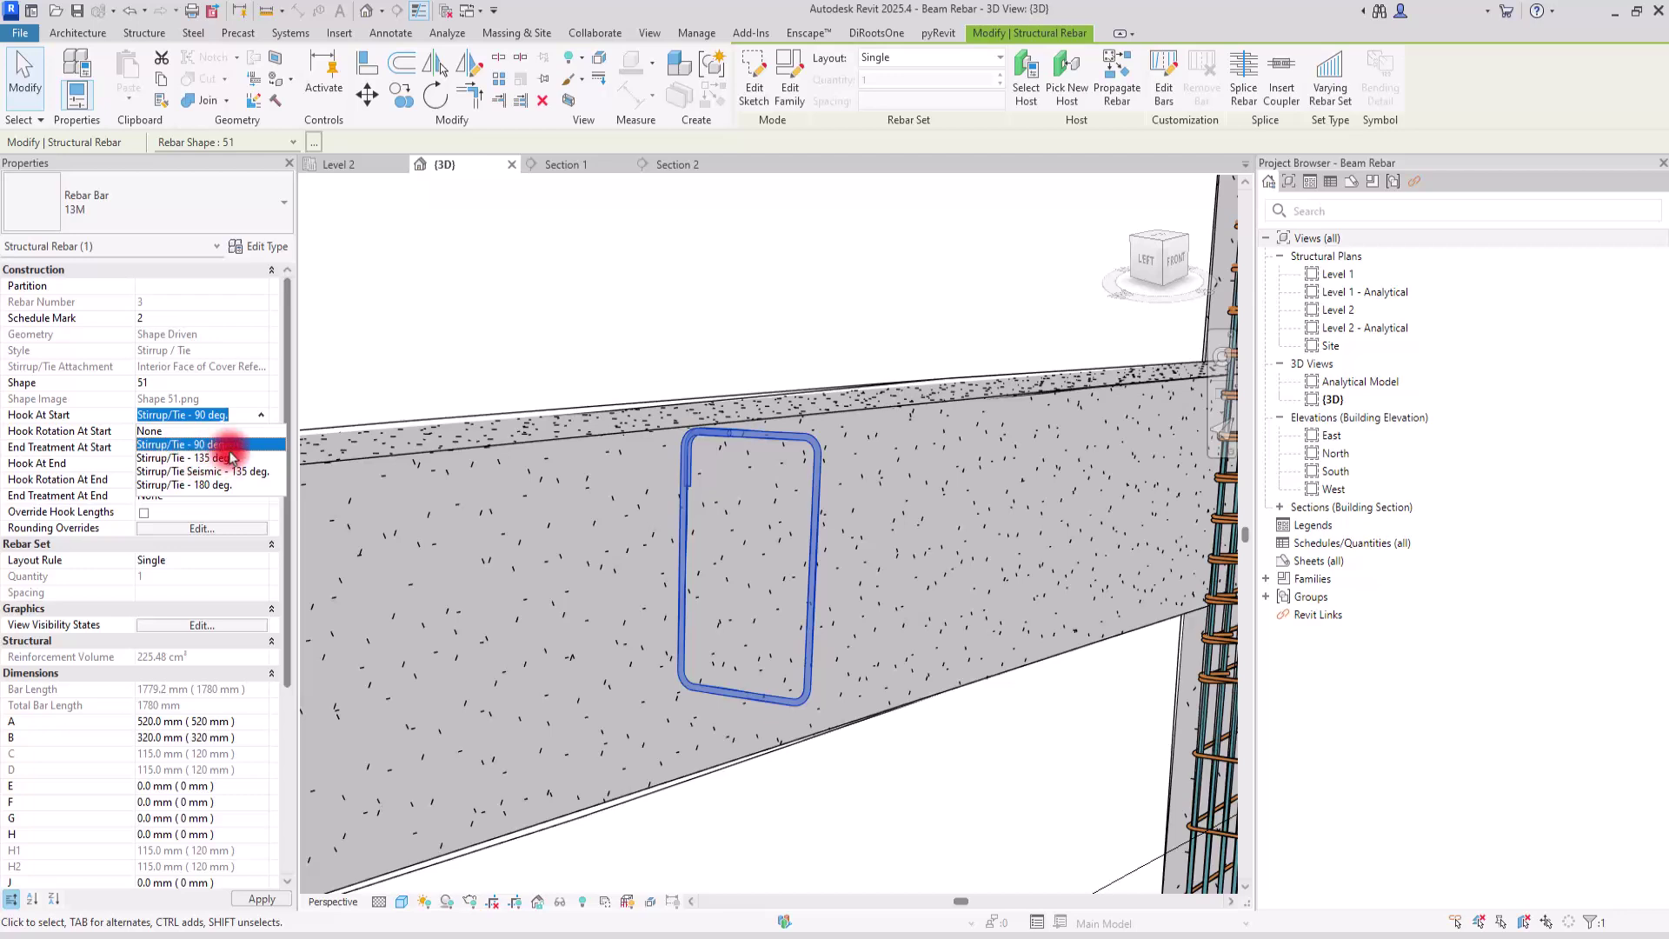
pyautogui.click(256, 457)
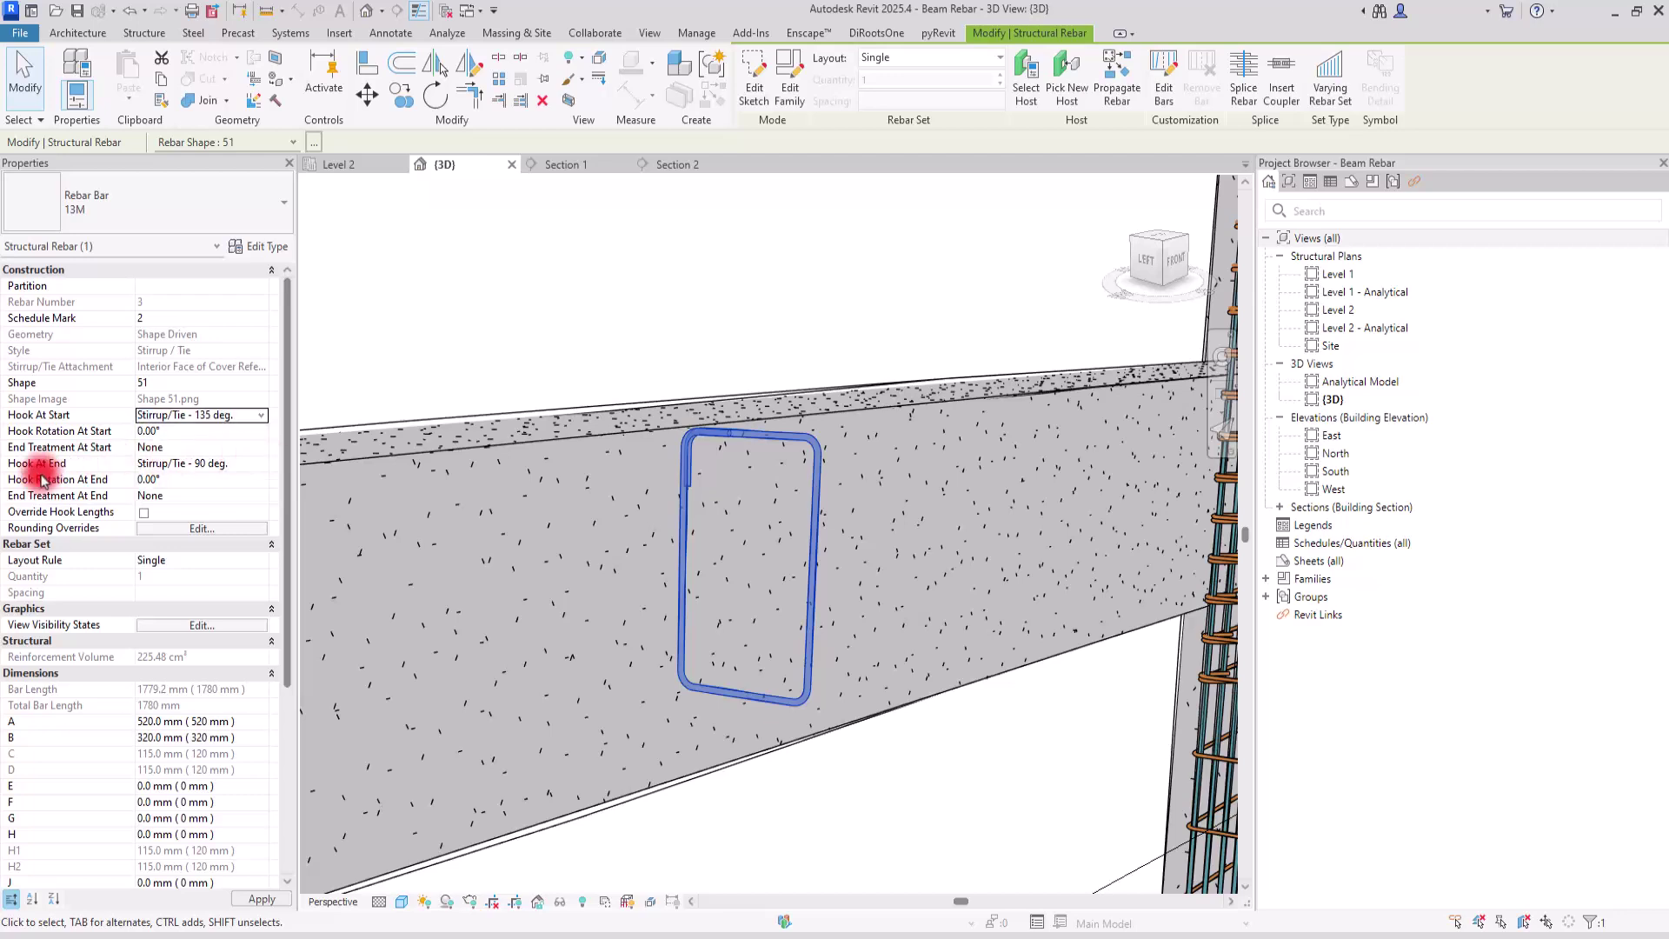
pyautogui.click(259, 462)
pyautogui.click(207, 508)
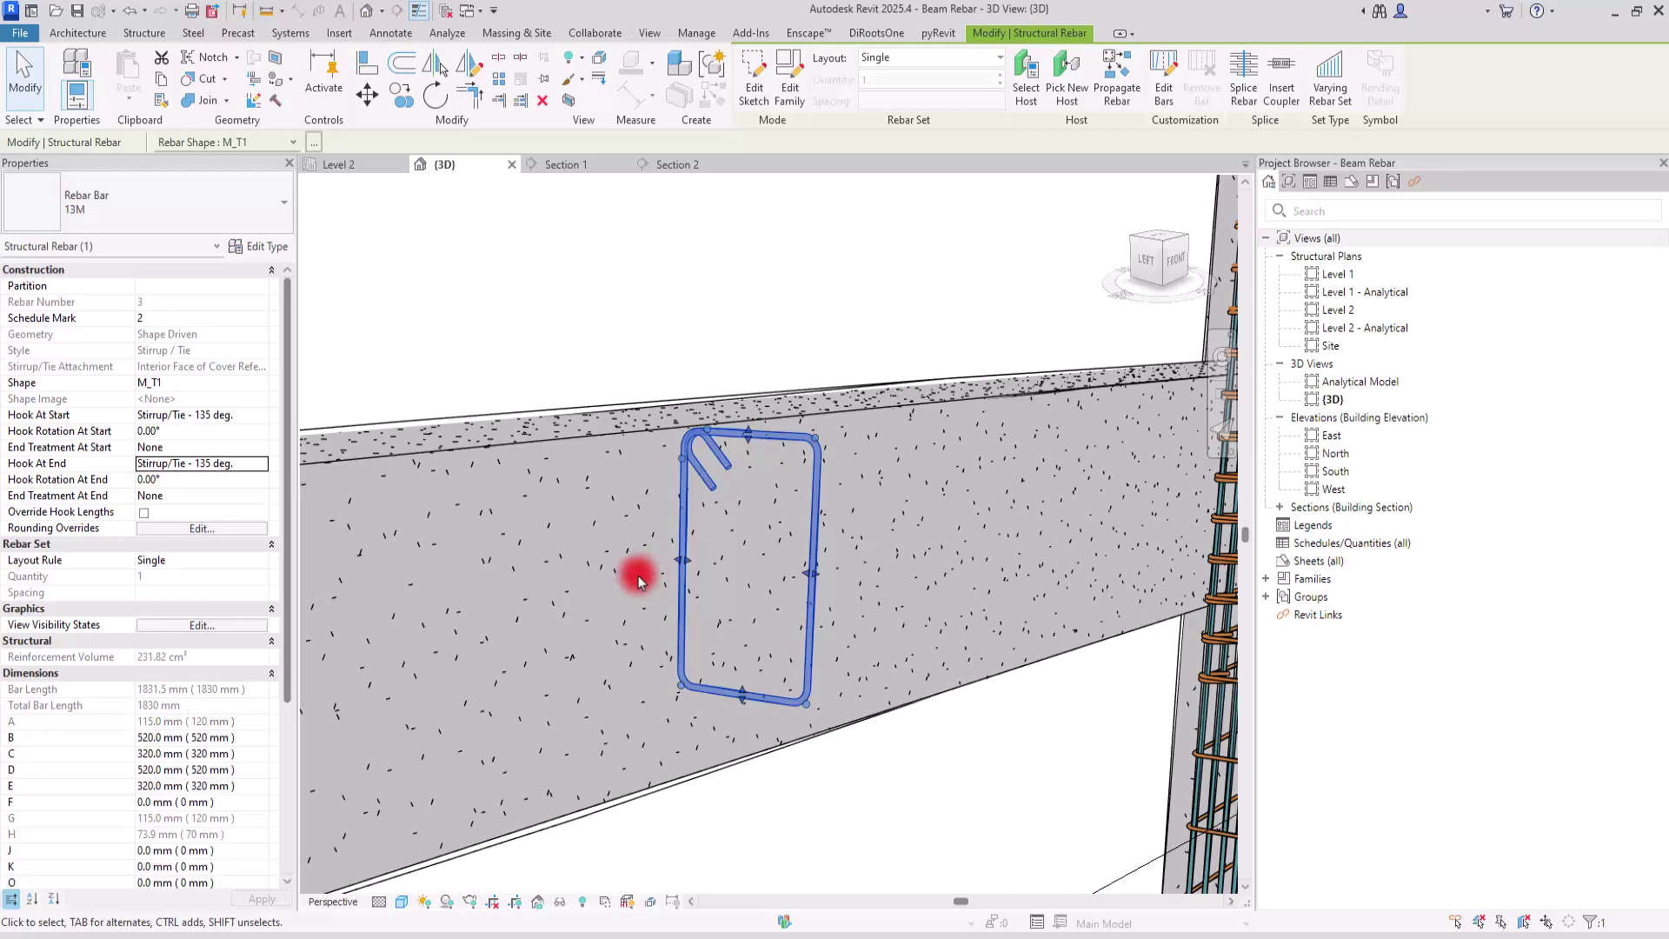
# Display the Section 2 view at Fine detail level with a shaded visual style.
pyautogui.click(666, 165)
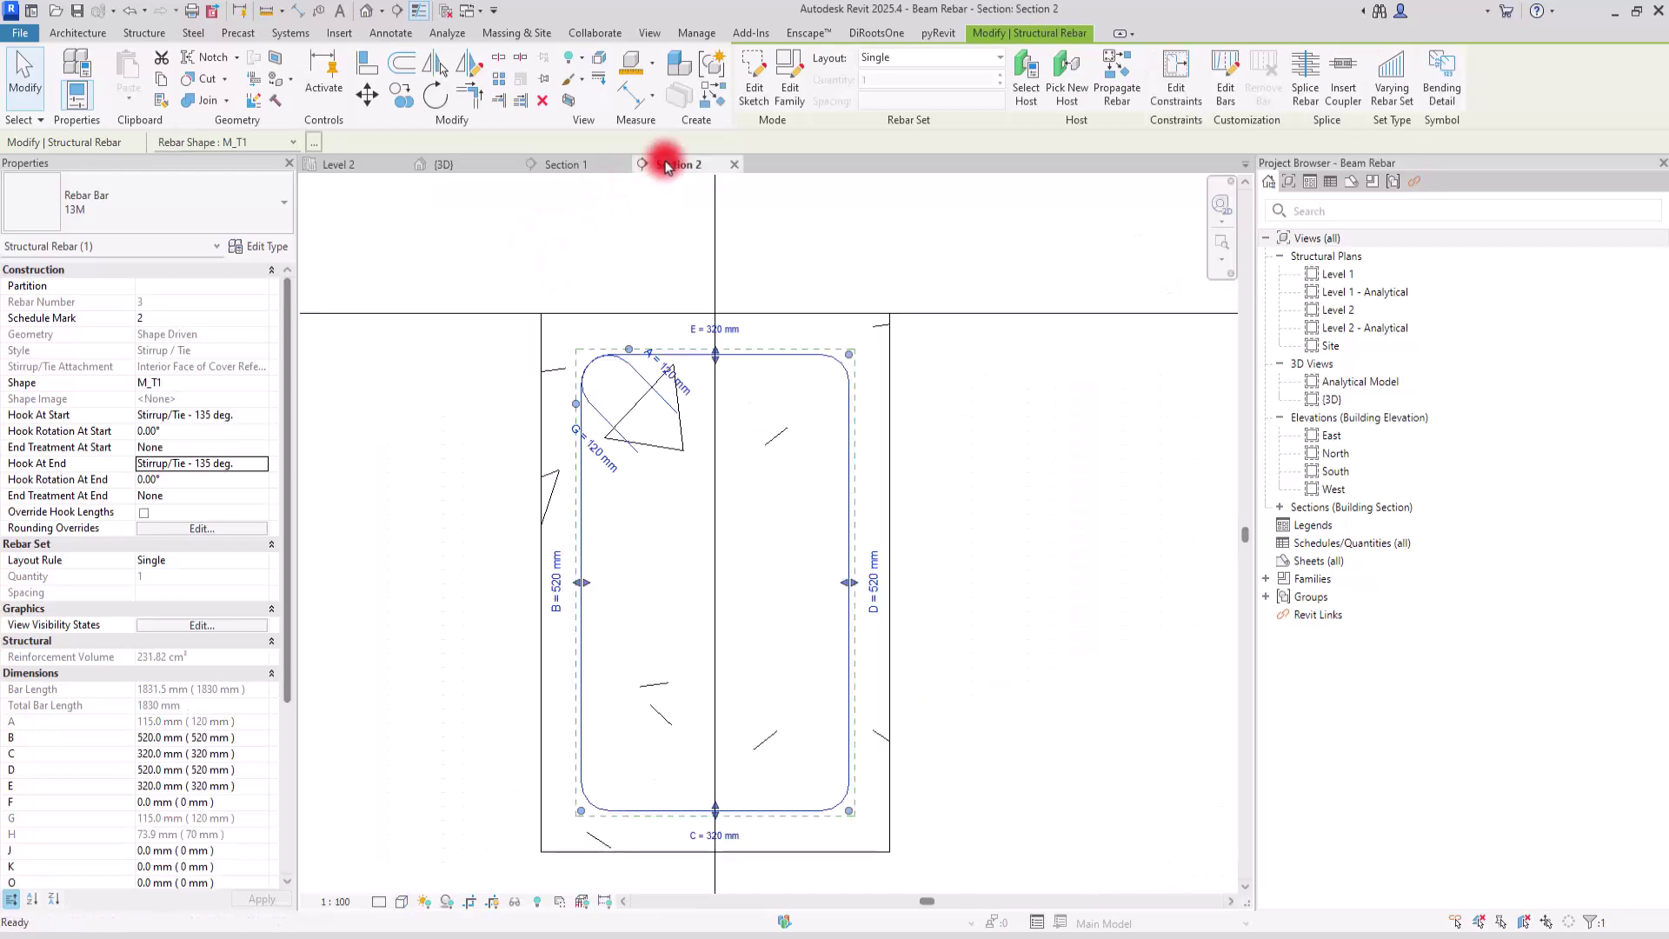
pyautogui.click(379, 901)
pyautogui.click(389, 888)
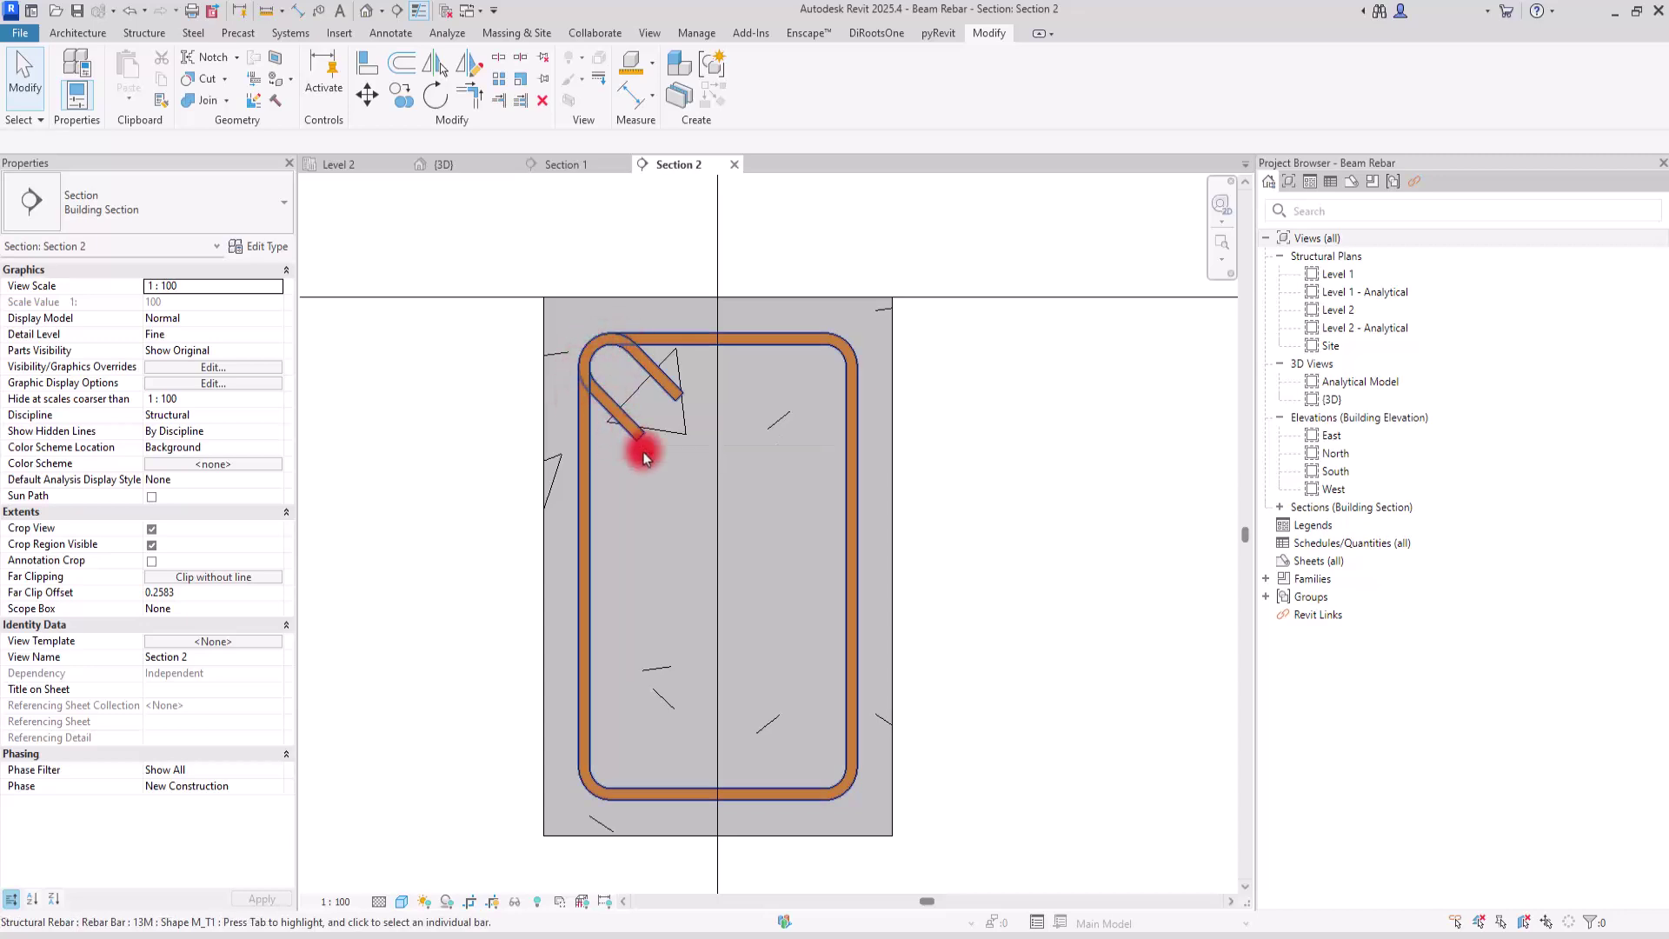
# Set the hook length of Stirrup/Tie - 135 deg. to 125 mm in the stirrup's 13M bar type and apply it.
pyautogui.click(657, 344)
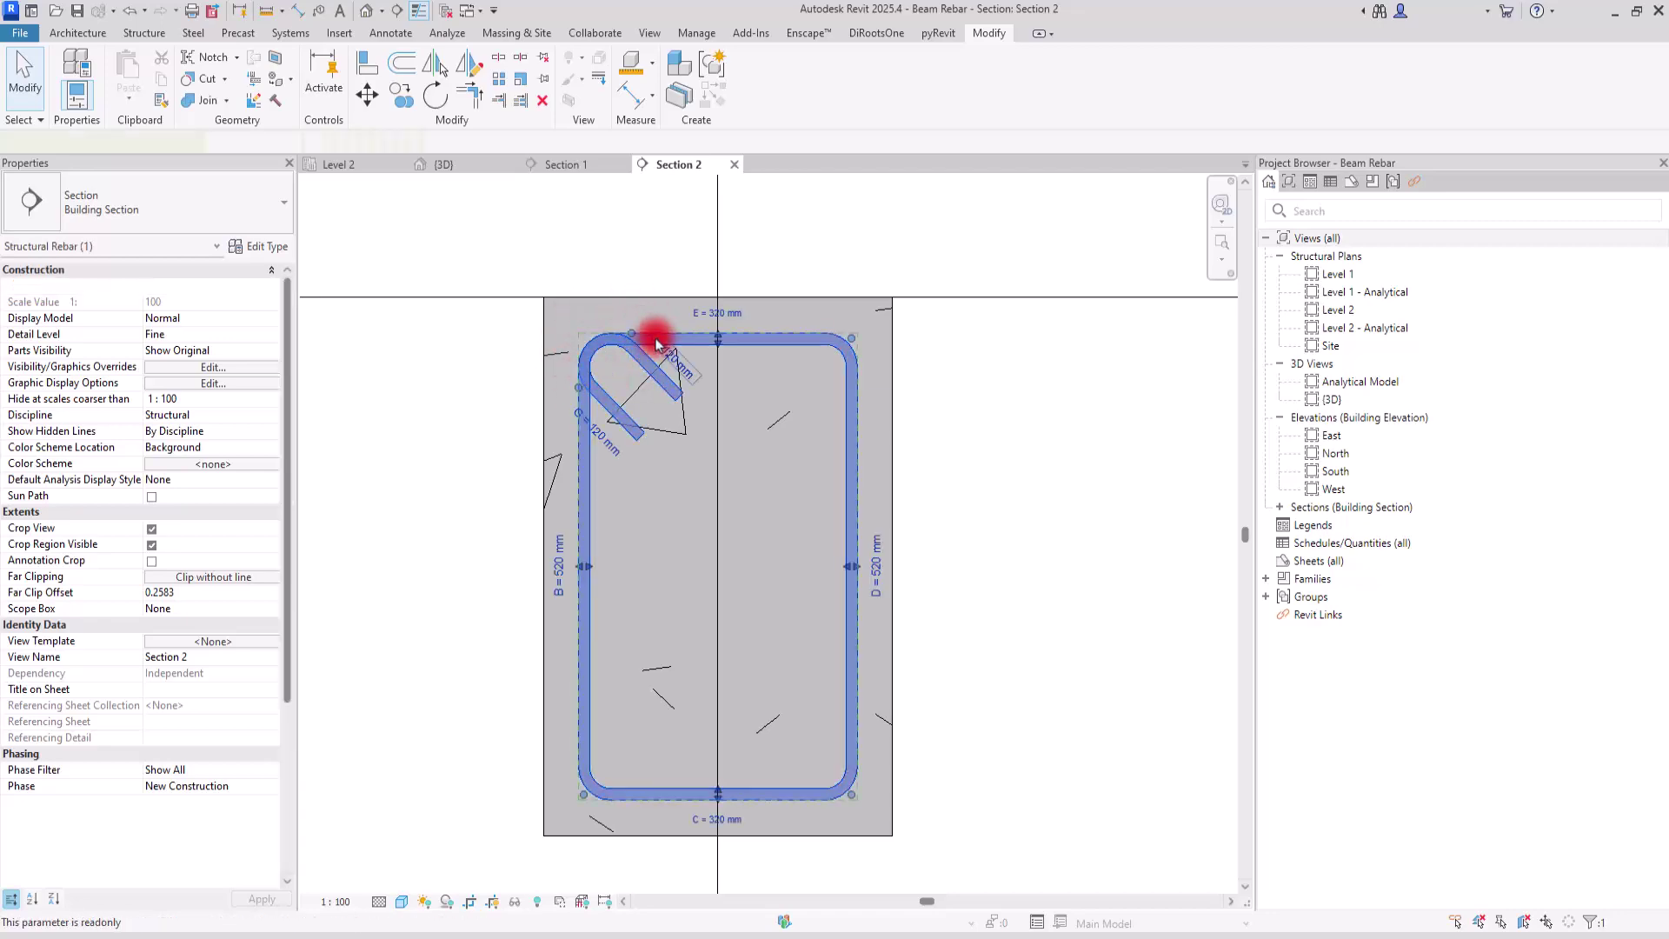
pyautogui.click(259, 249)
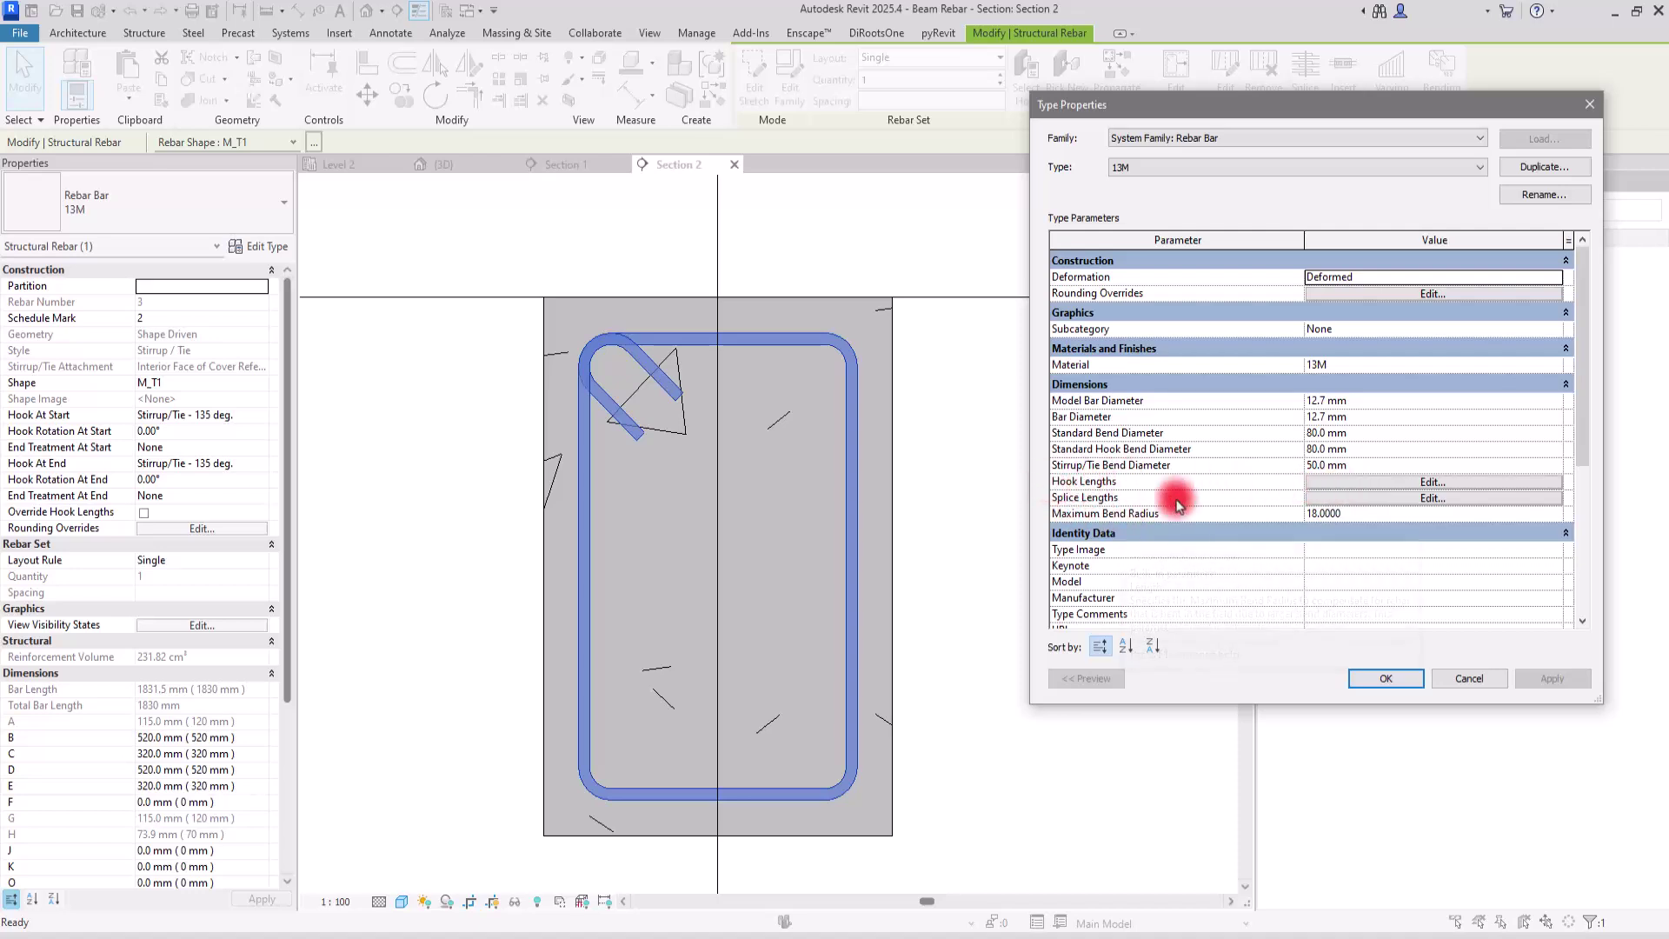
pyautogui.click(1371, 481)
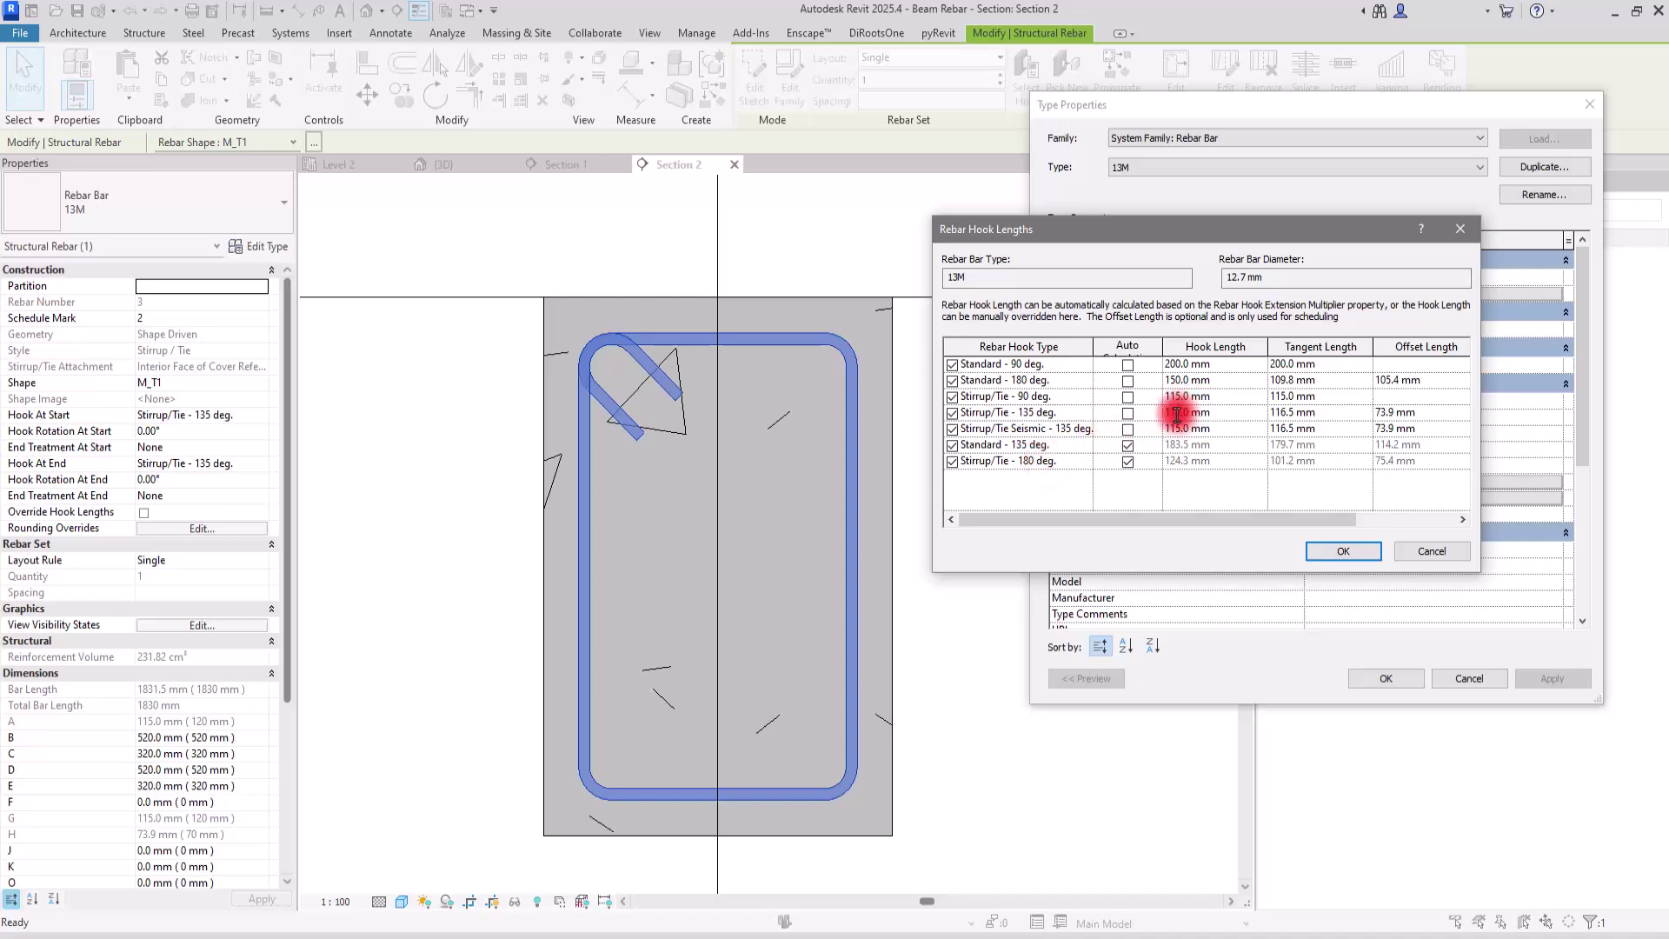
pyautogui.moveTo(1176, 415); pyautogui.dragTo(1132, 419)
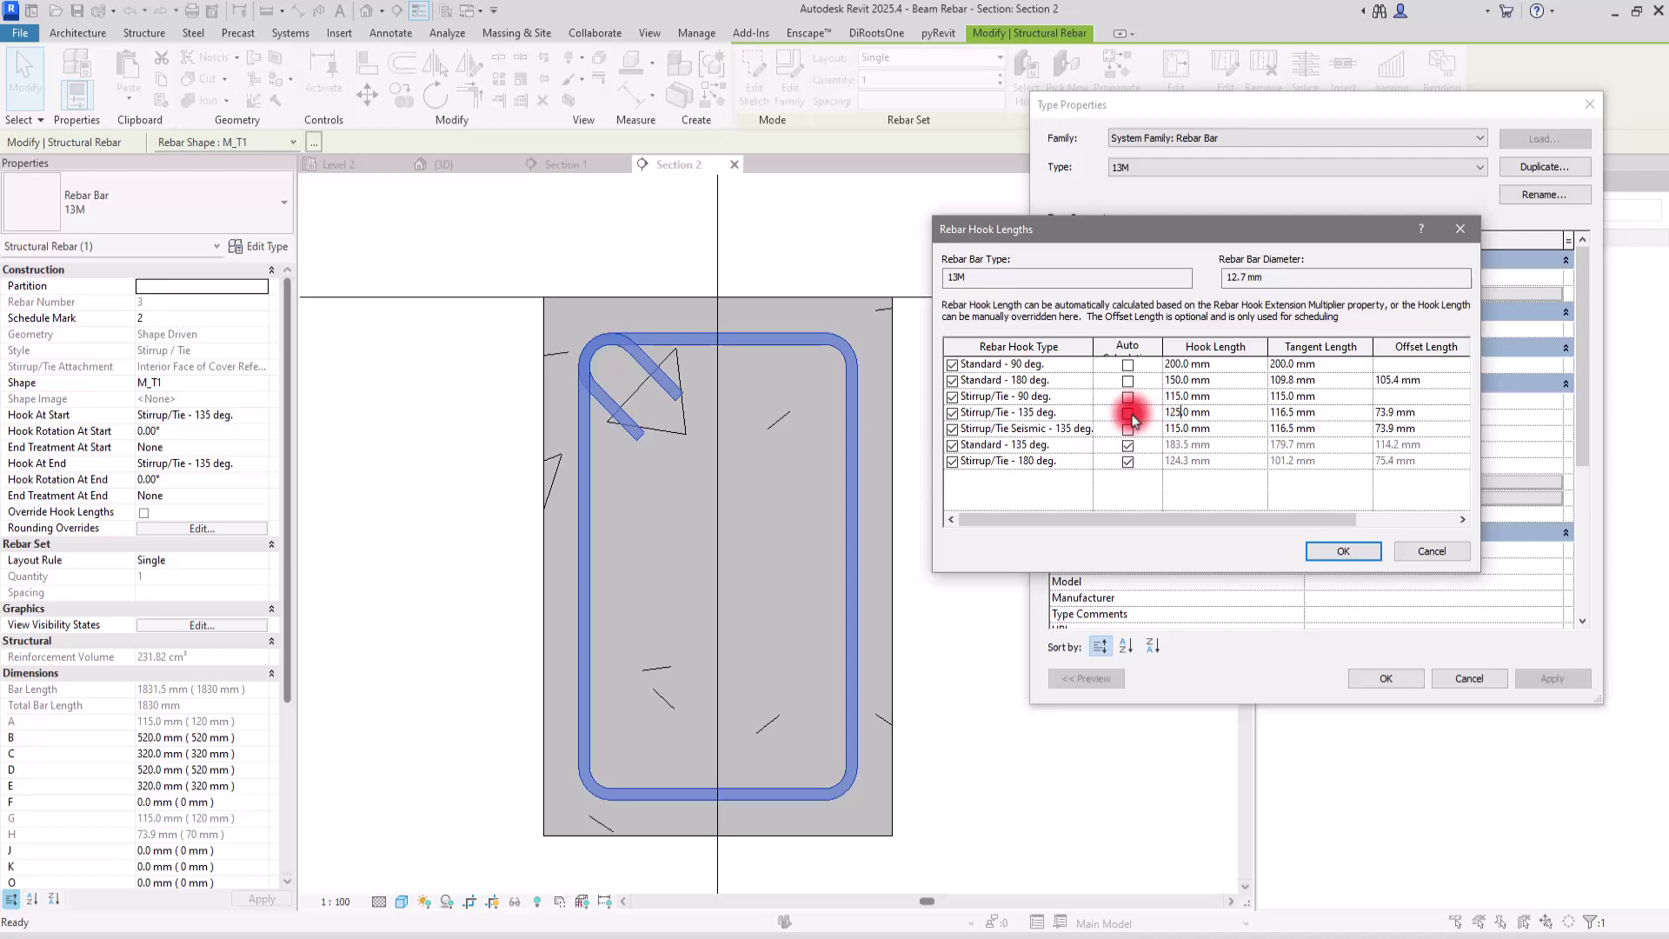
pyautogui.click(1343, 551)
pyautogui.click(1536, 688)
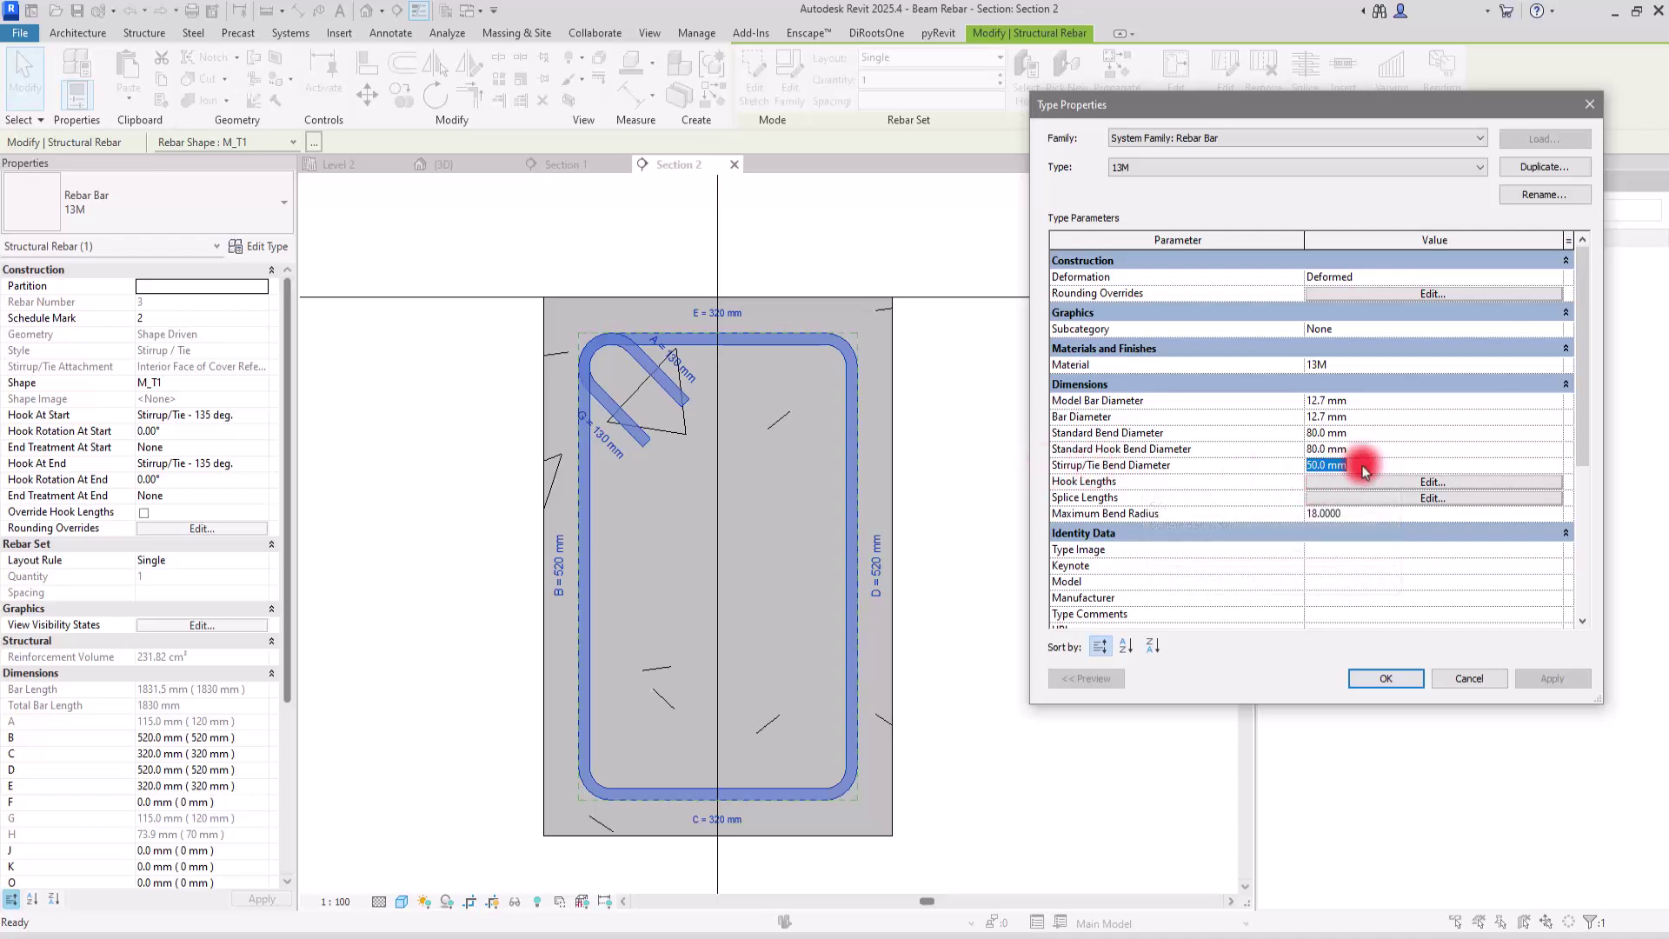
# Set the Stirrup/Tie Bend Diameter of the 13M bar type to 40 mm and inspect the stirrup's bends.
pyautogui.moveTo(1365, 470); pyautogui.dragTo(1316, 465)
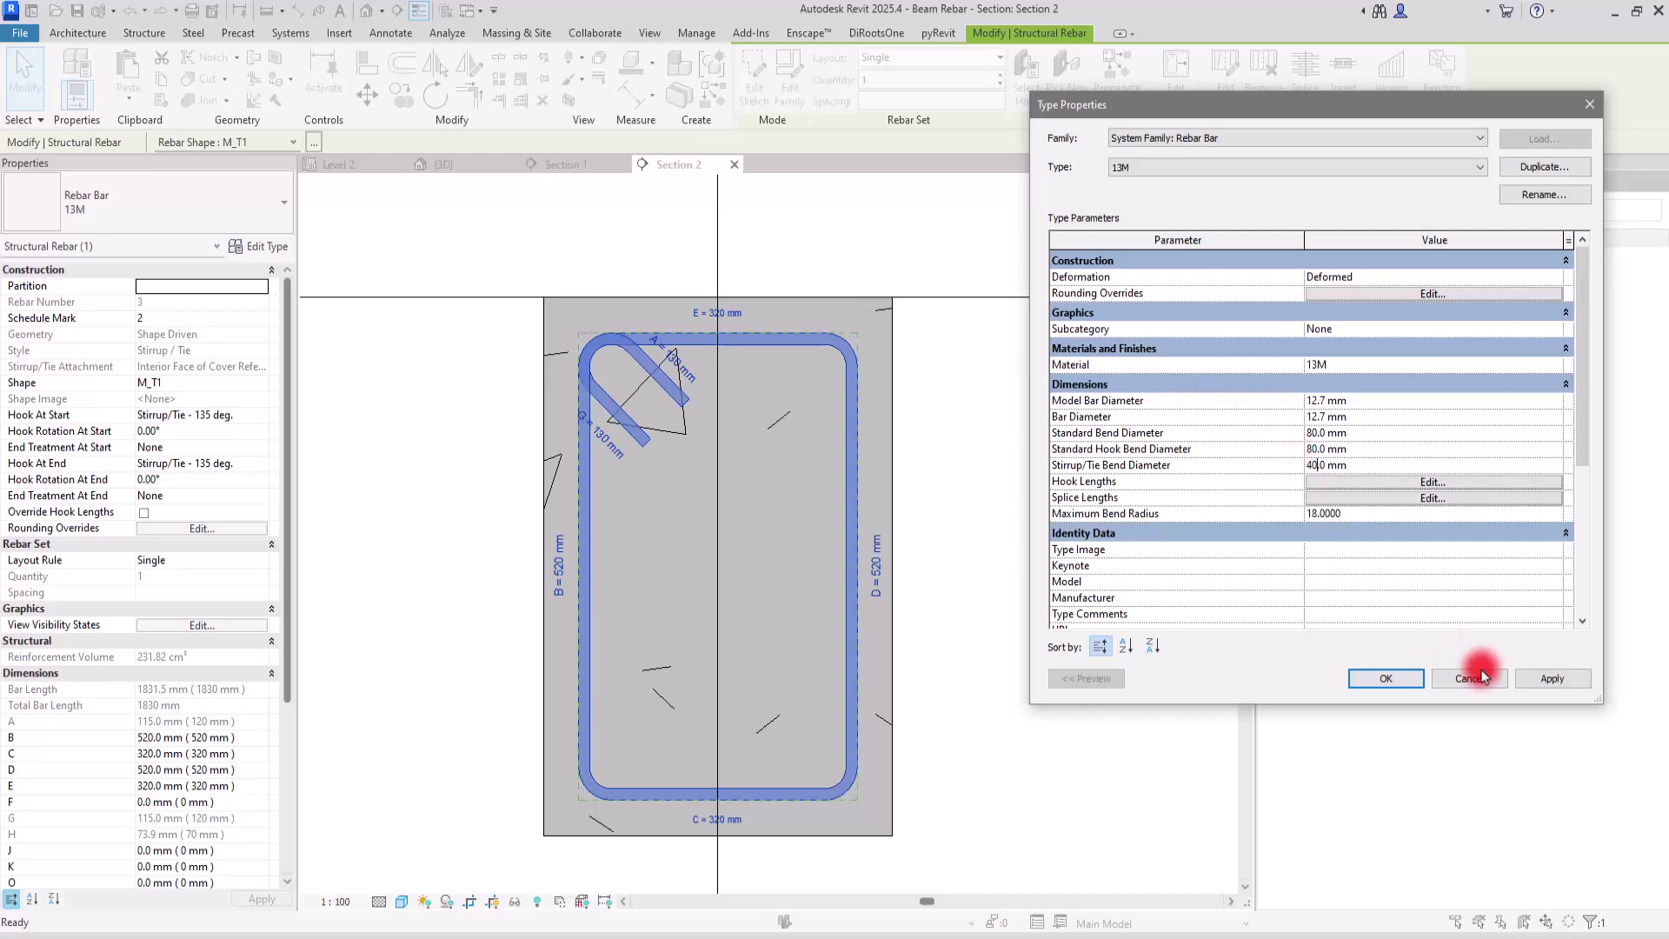
pyautogui.click(1555, 677)
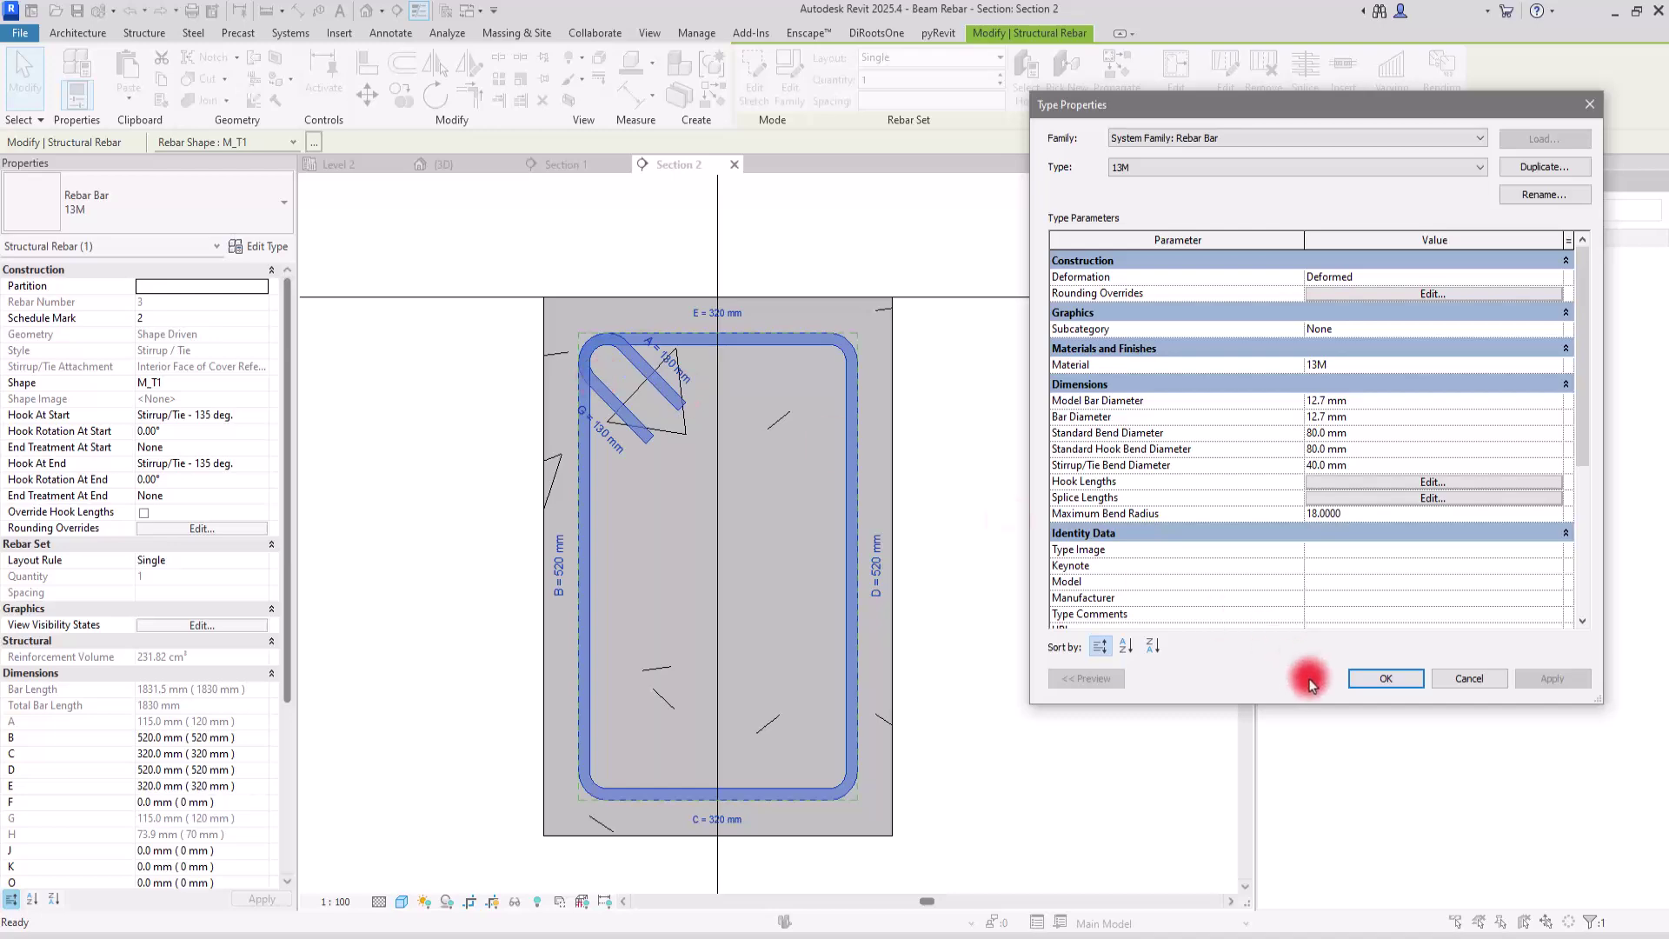
pyautogui.click(1386, 678)
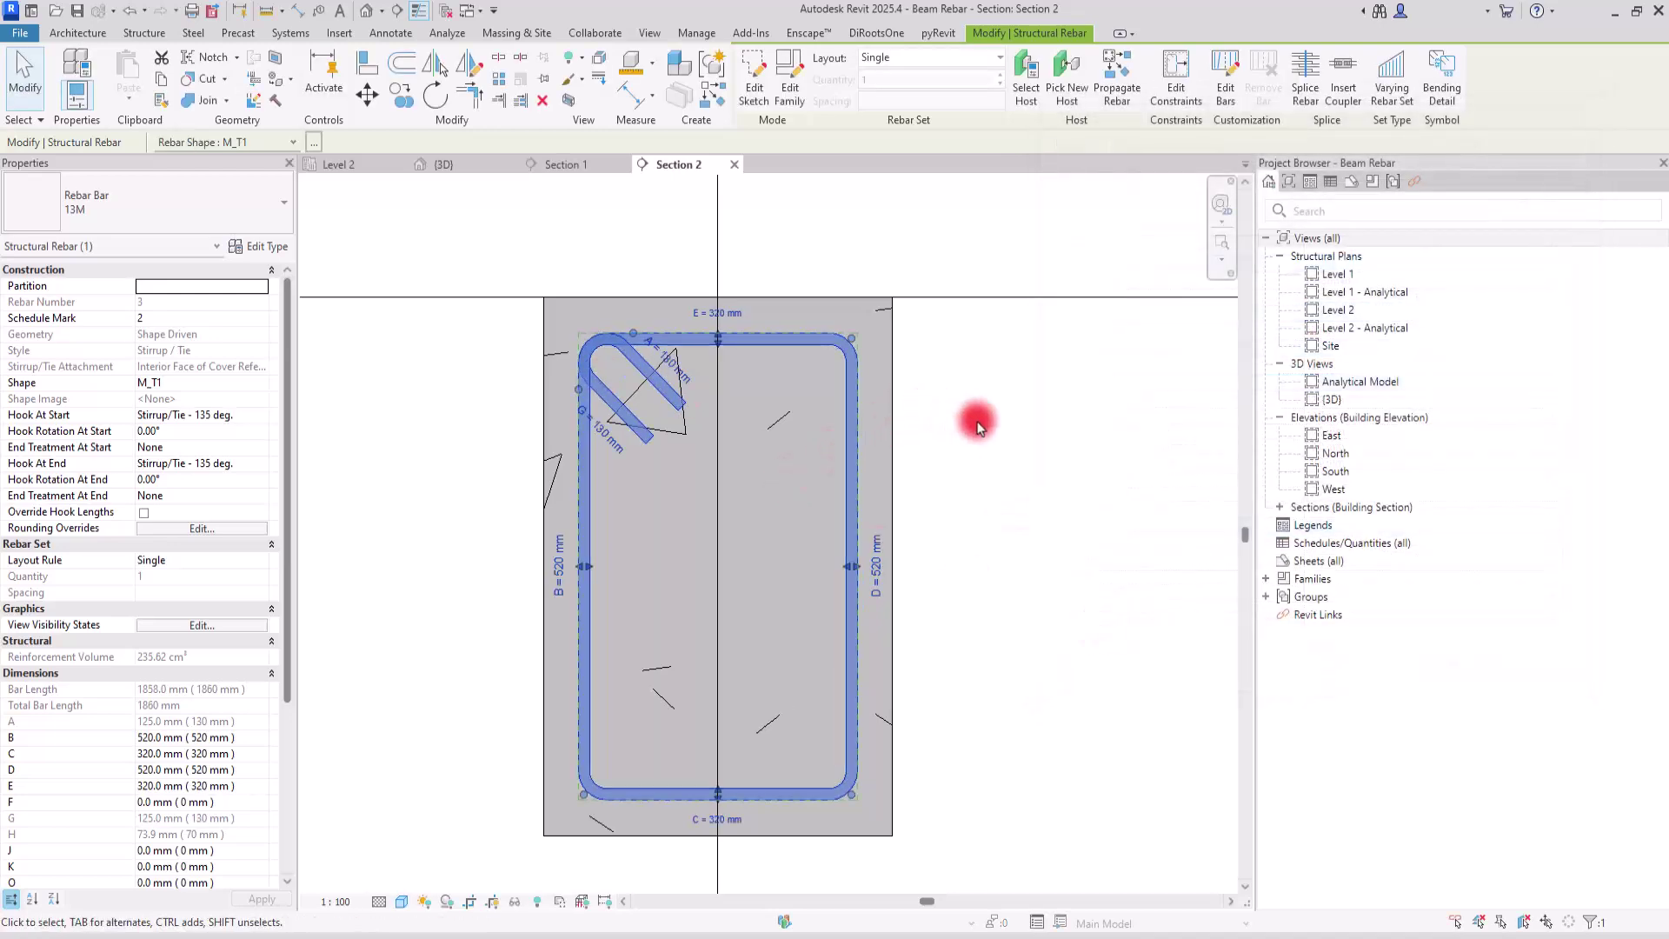
pyautogui.scroll(4, 633, 332)
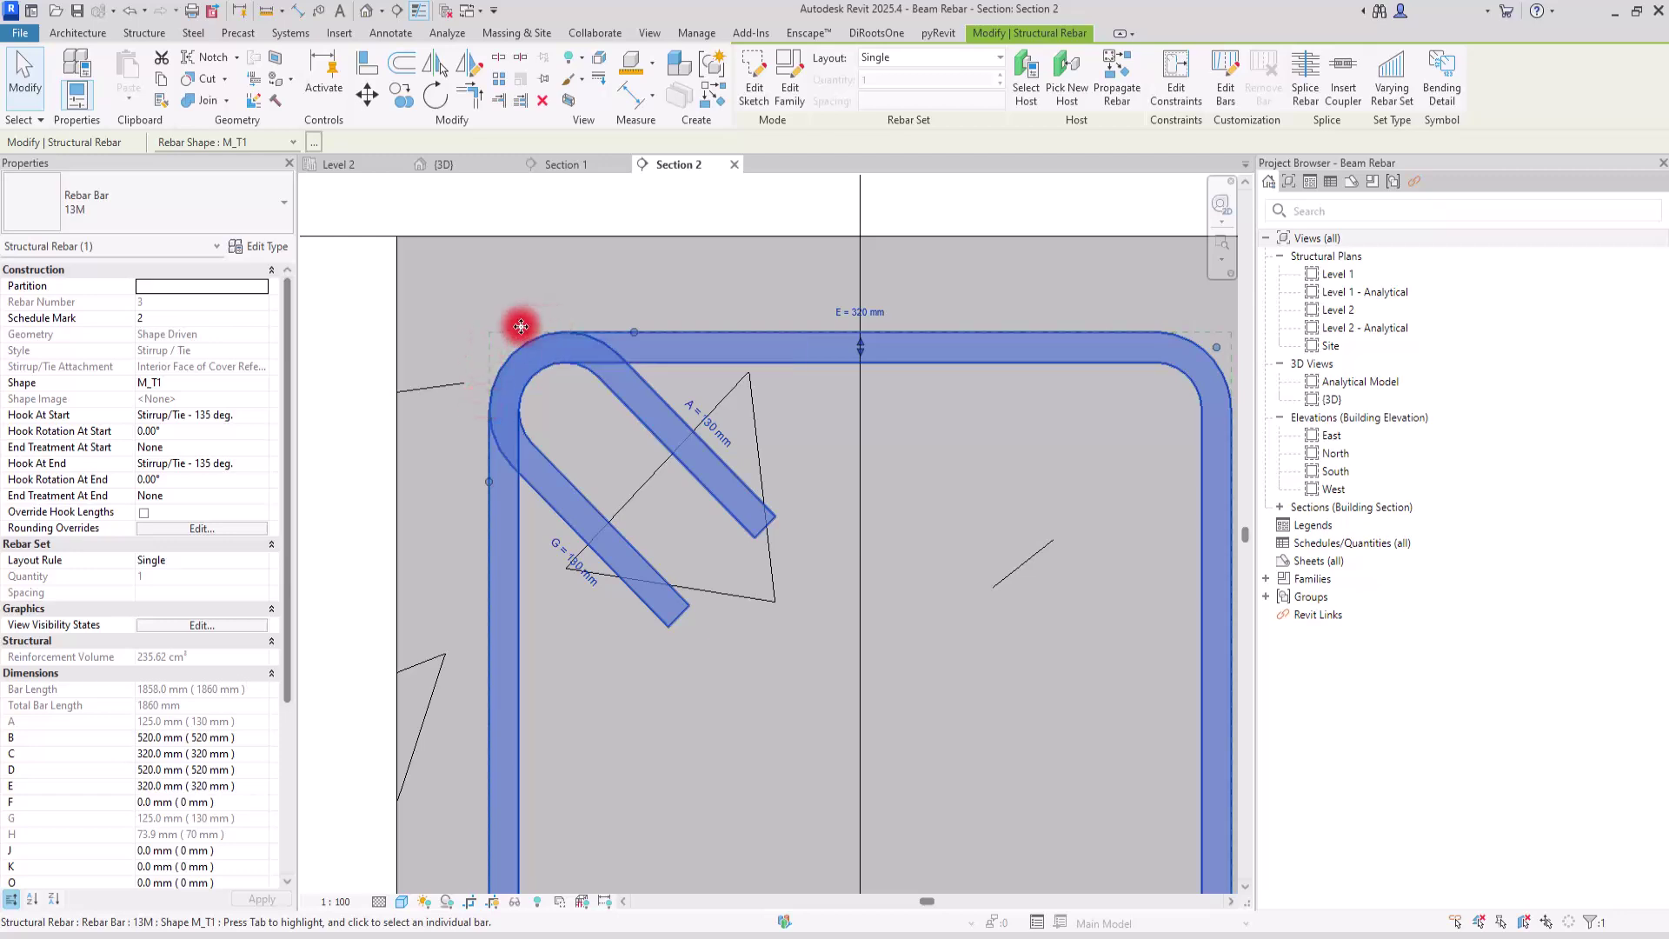
pyautogui.scroll(-4, 485, 329)
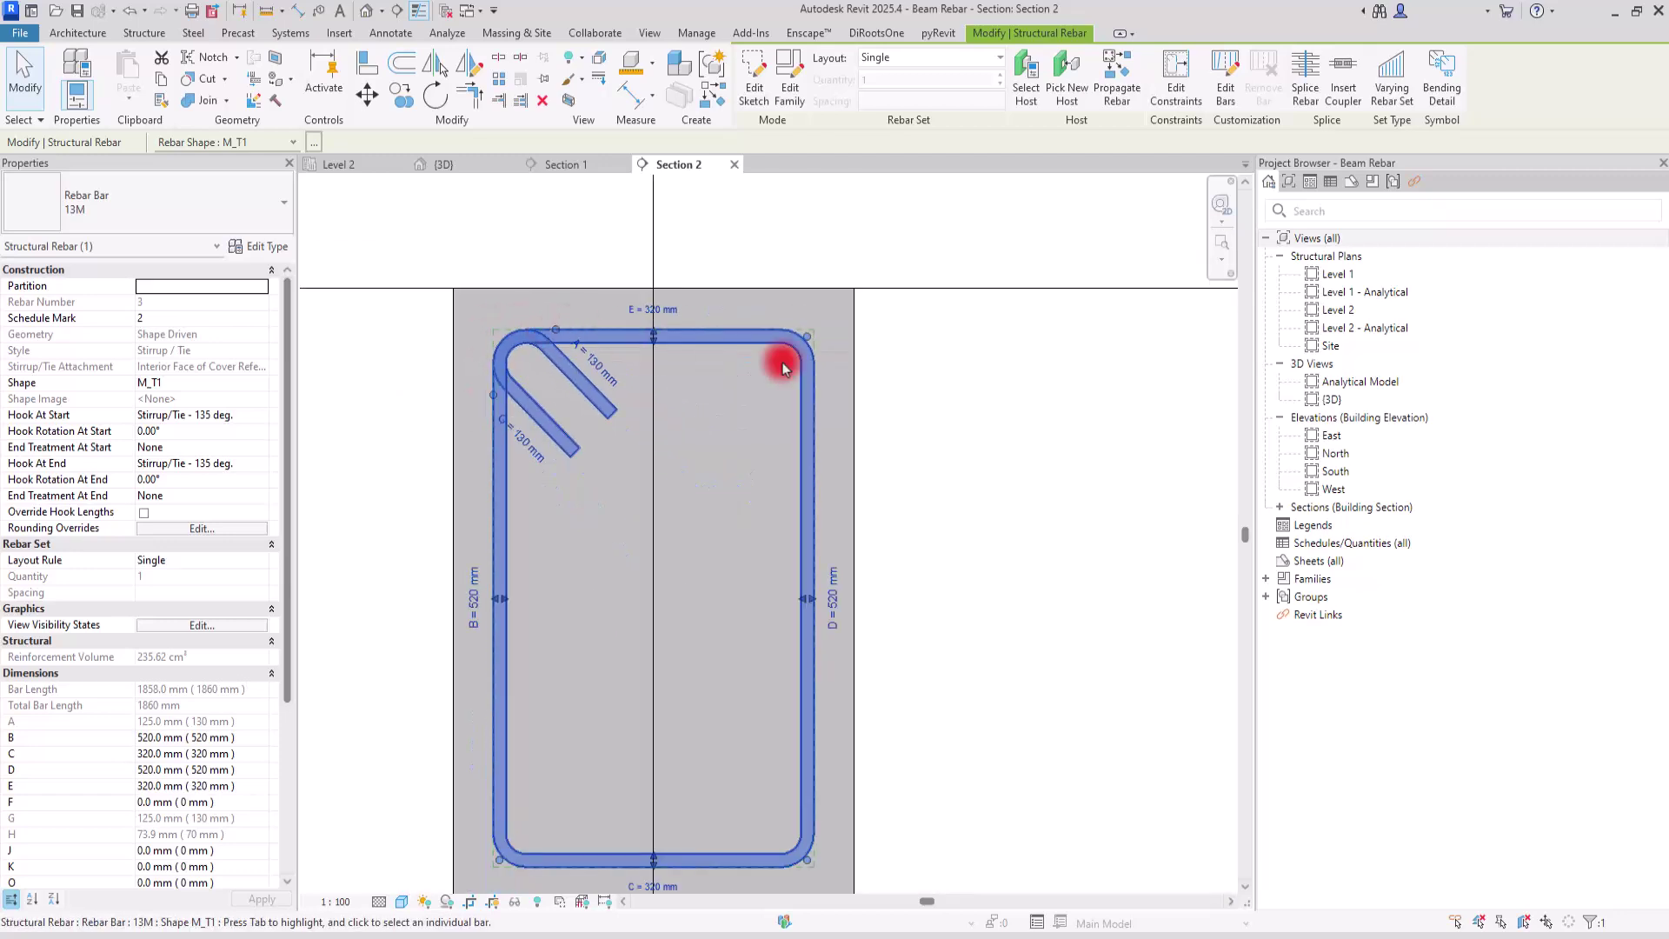
pyautogui.scroll(-2, 847, 315)
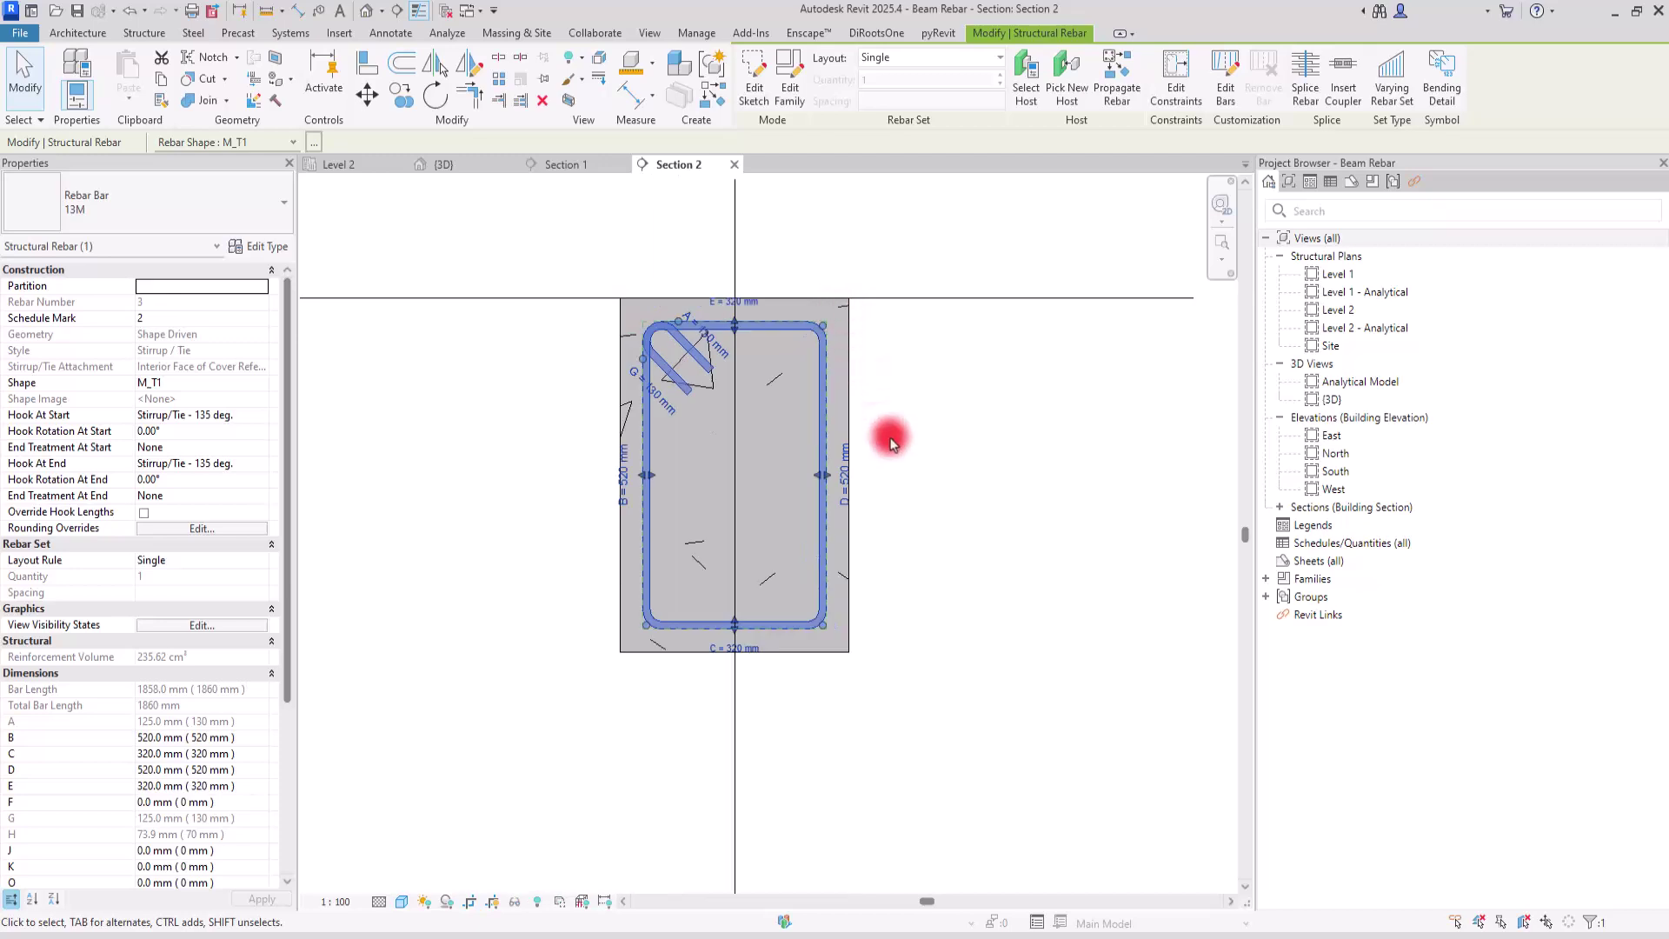
pyautogui.scroll(2, 771, 357)
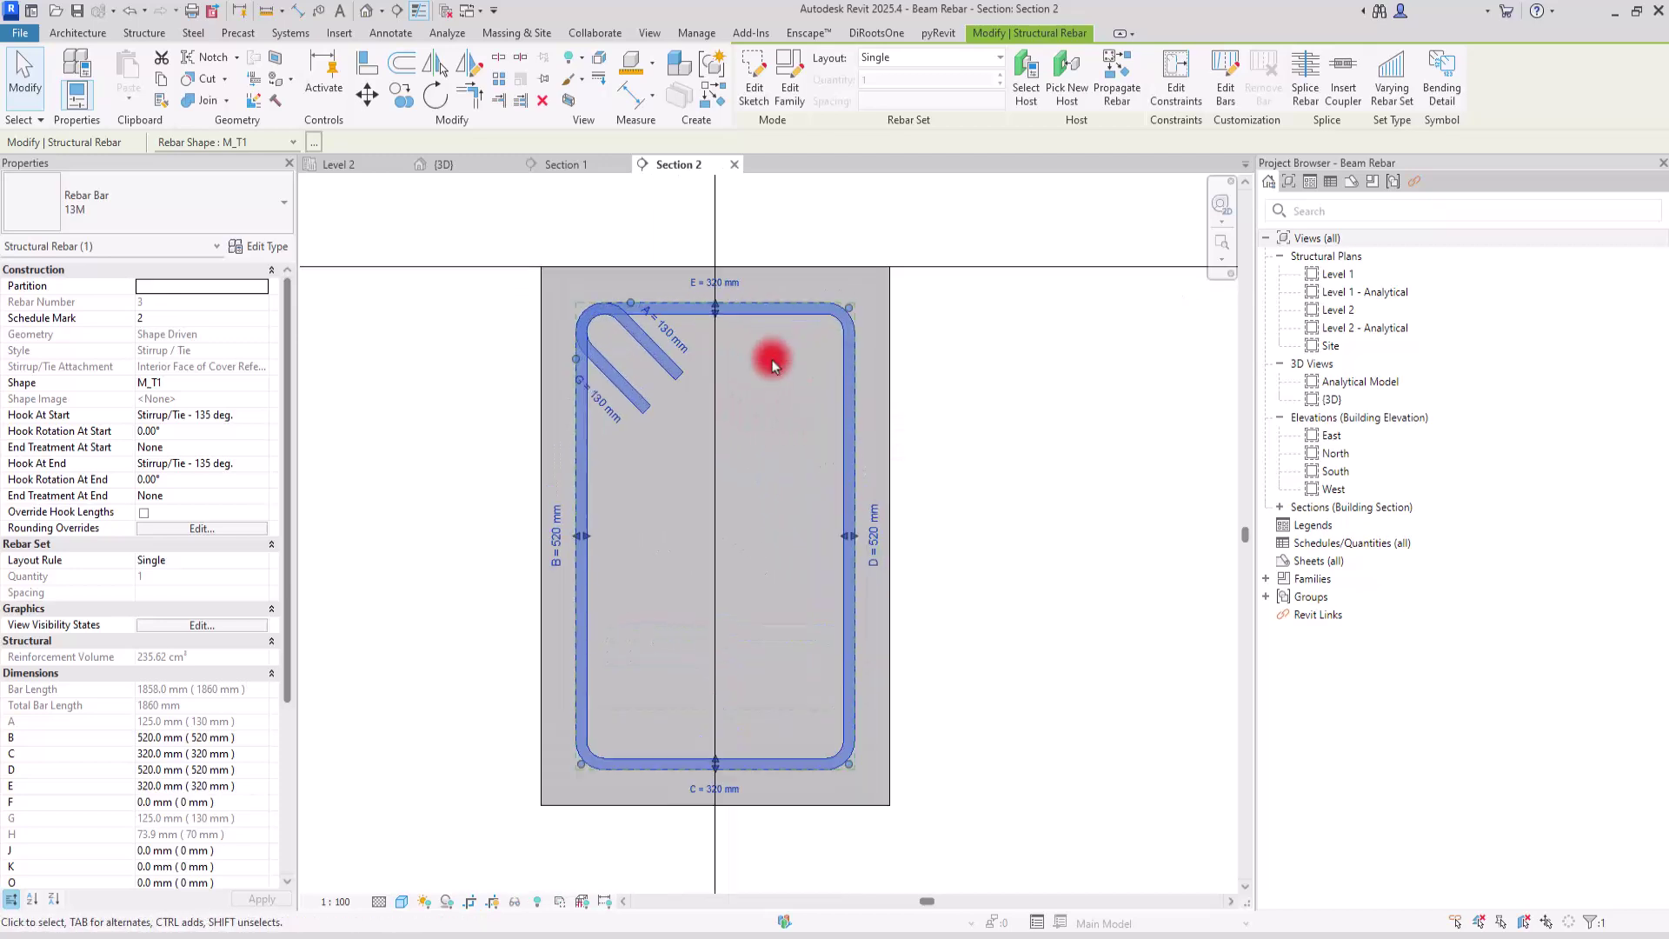
# Add a rebar cover setting named BEAM Rebar Cover with a value of 40 mm.
pyautogui.click(140, 33)
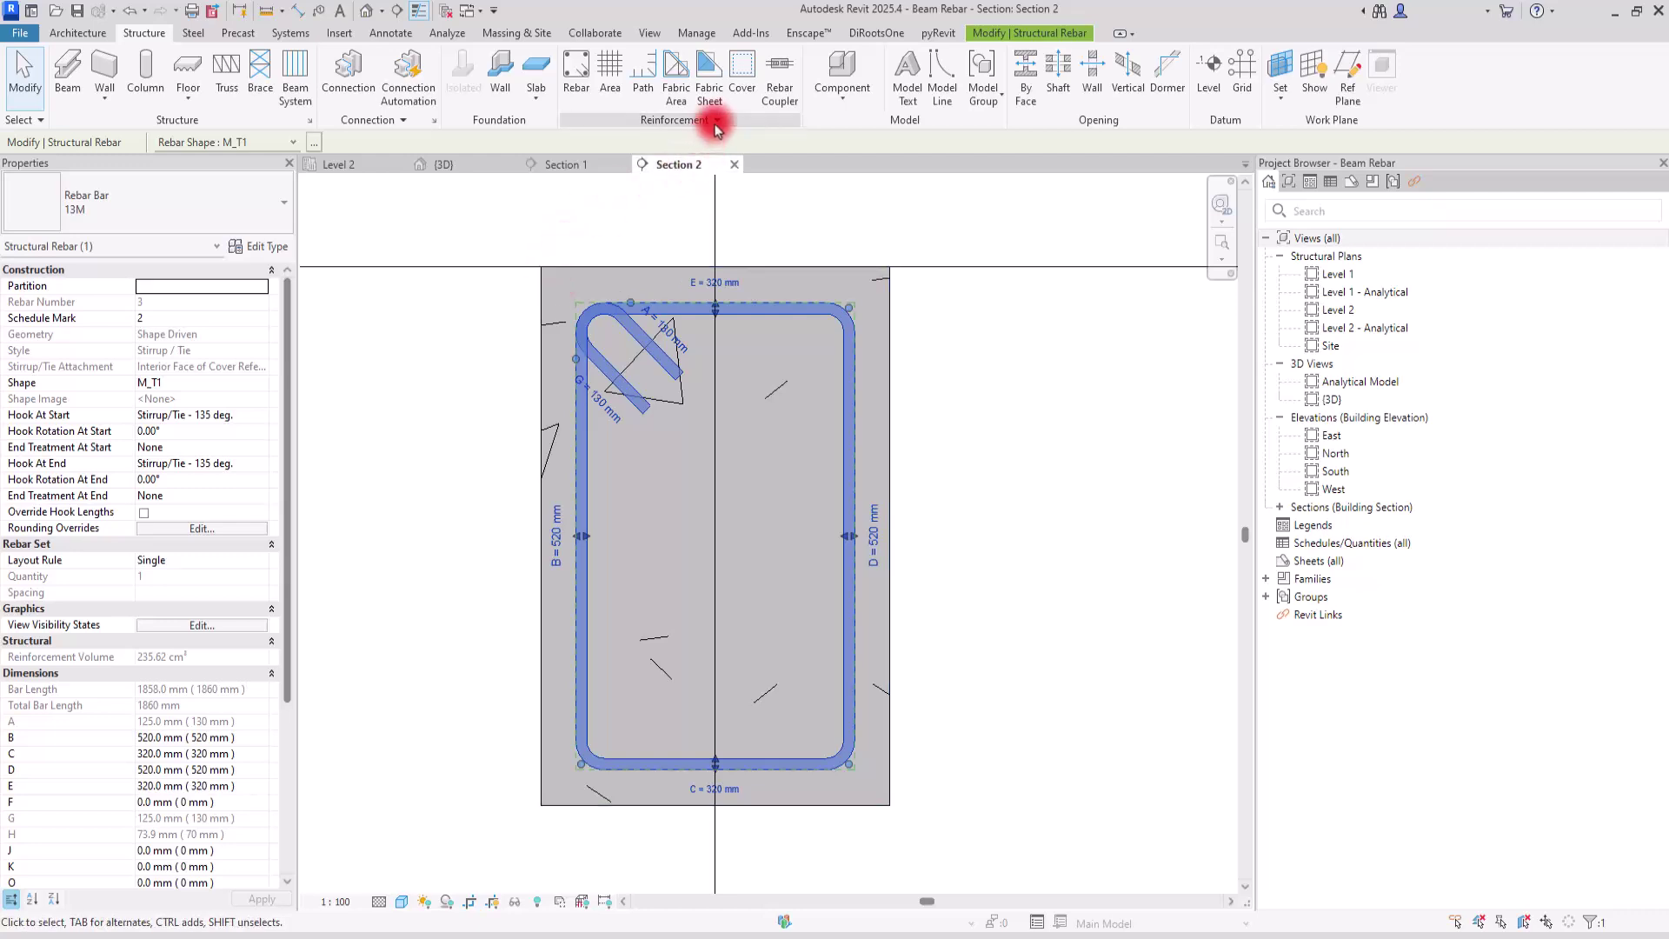
pyautogui.click(717, 123)
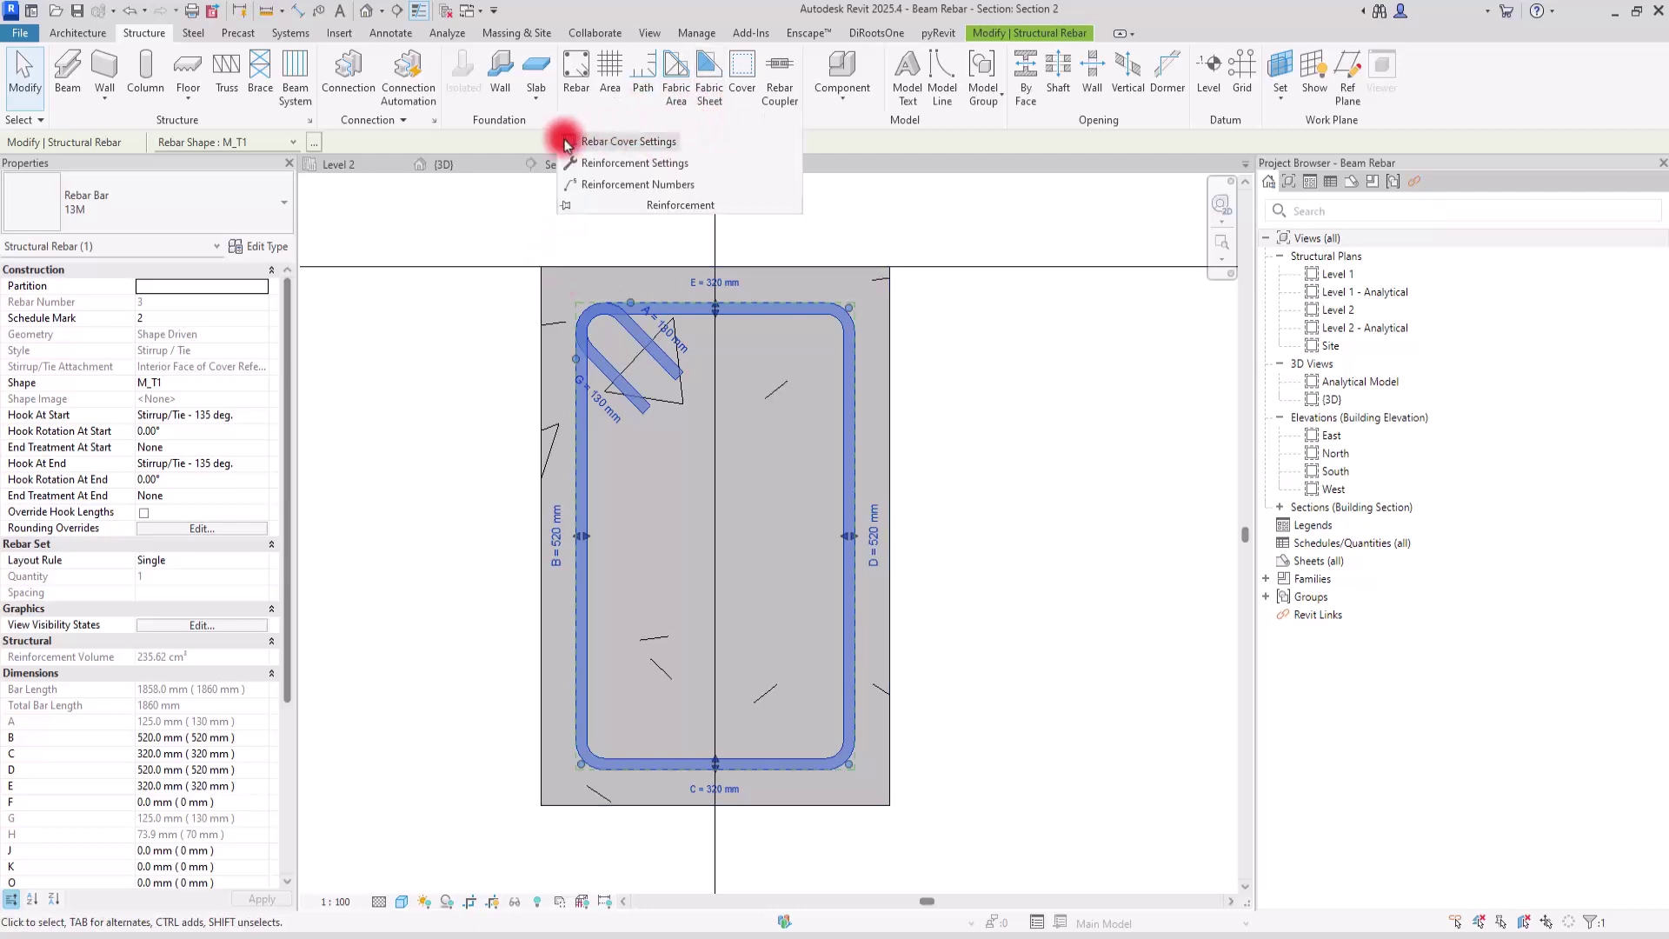
pyautogui.click(620, 146)
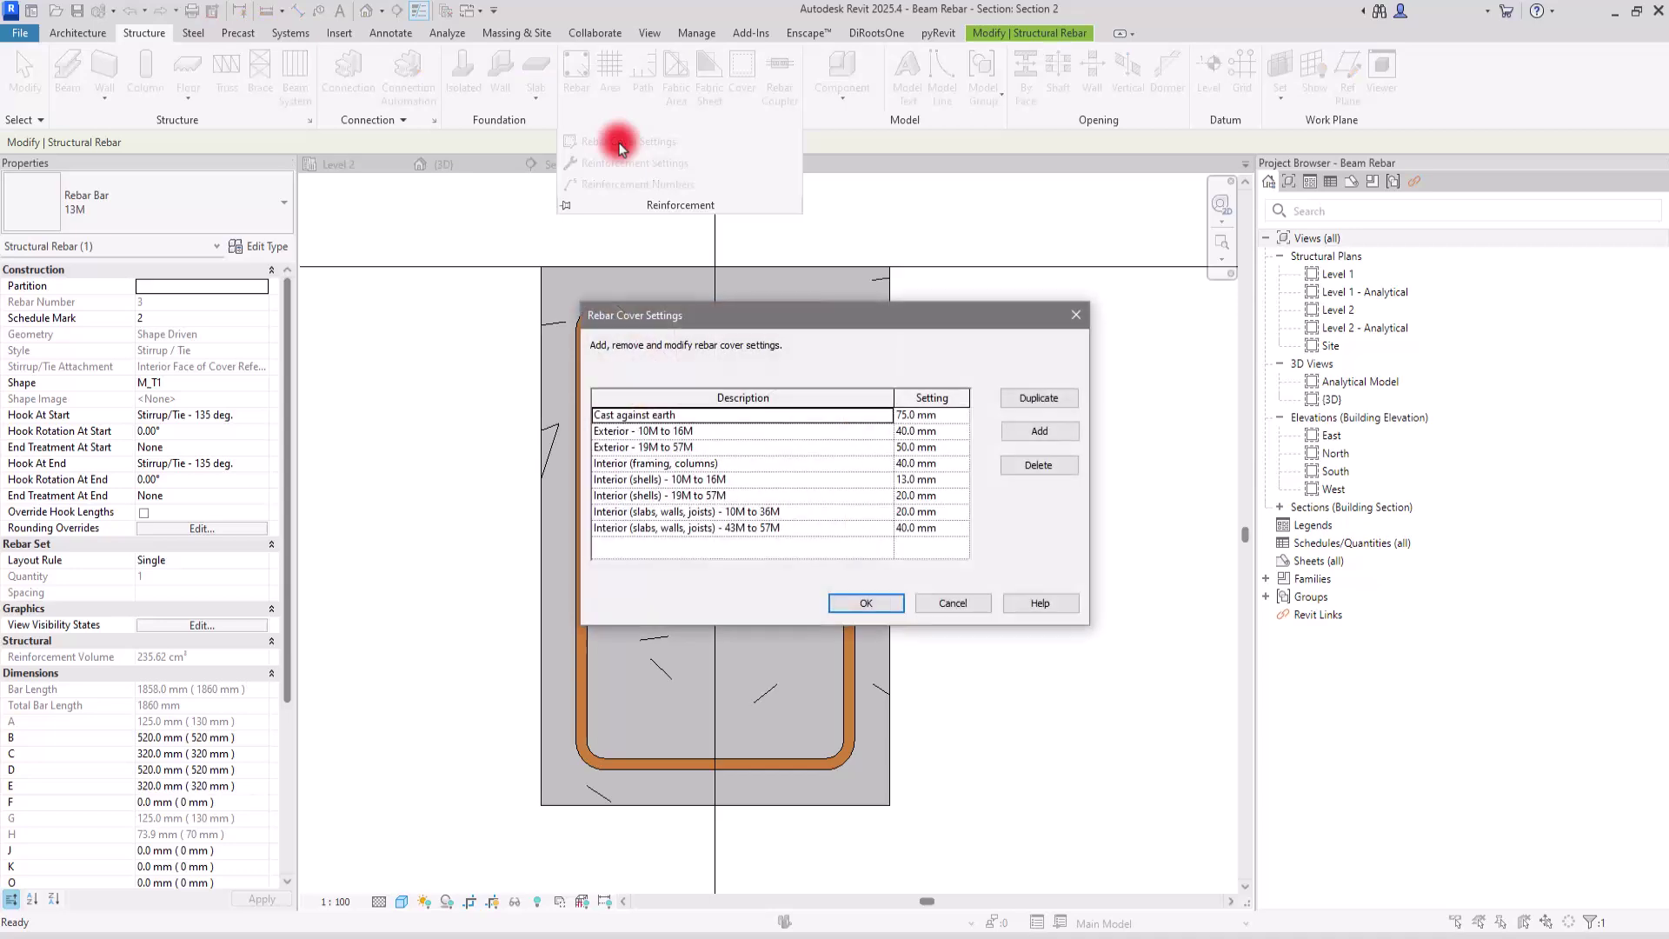
pyautogui.moveTo(794, 317); pyautogui.dragTo(737, 209)
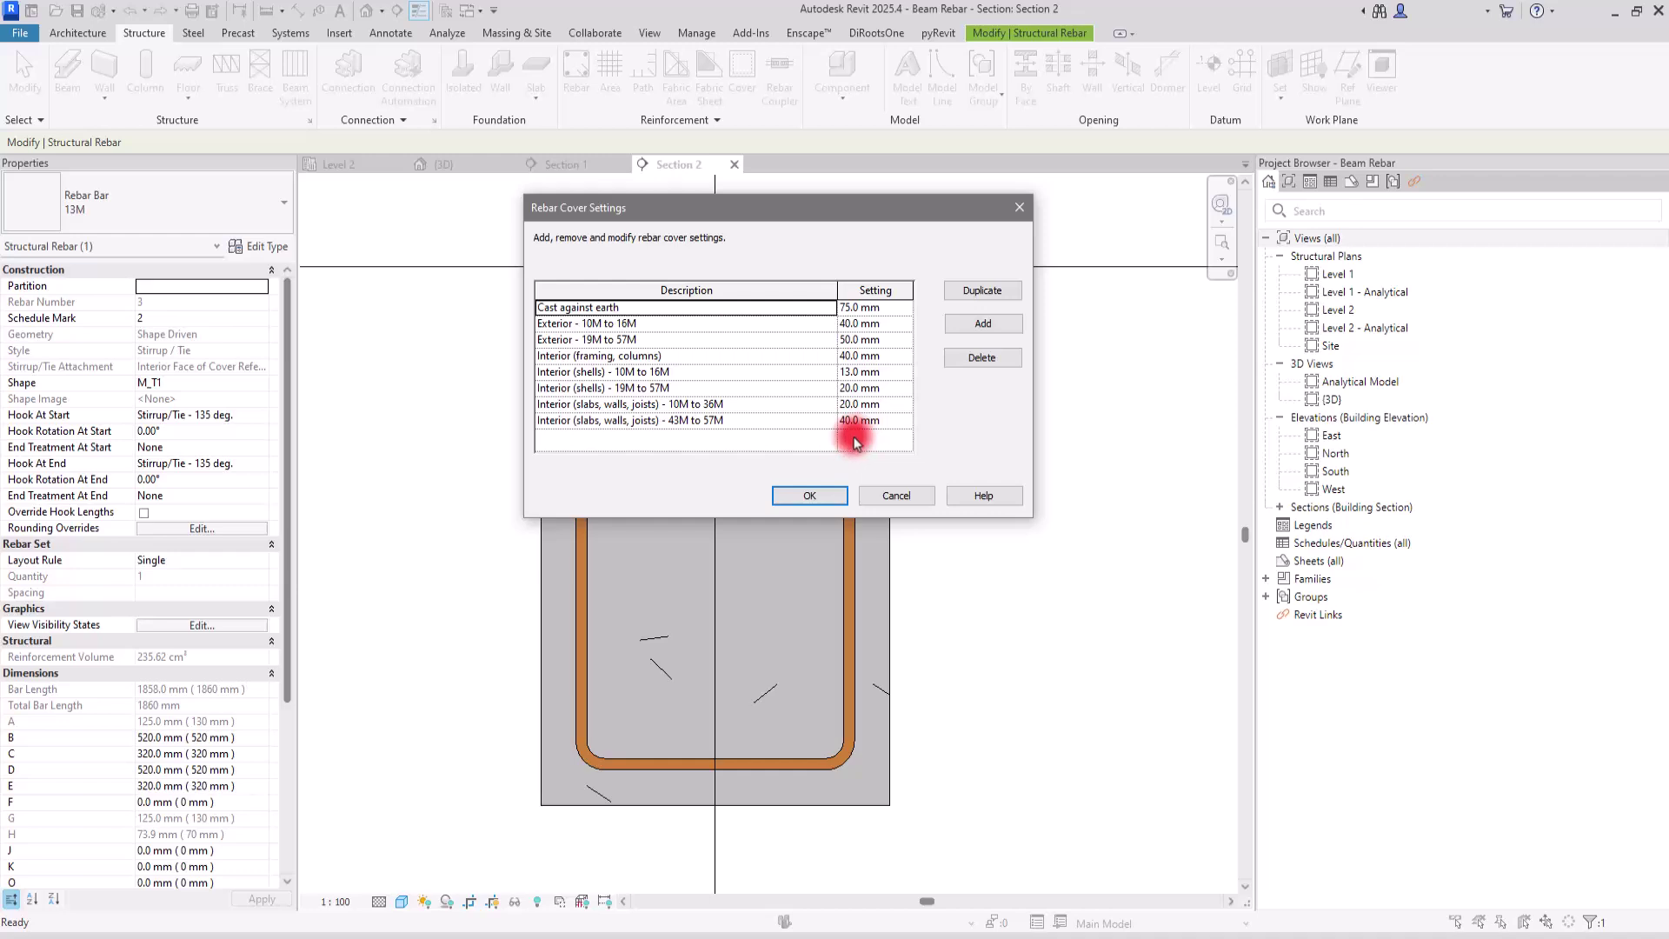
pyautogui.click(974, 324)
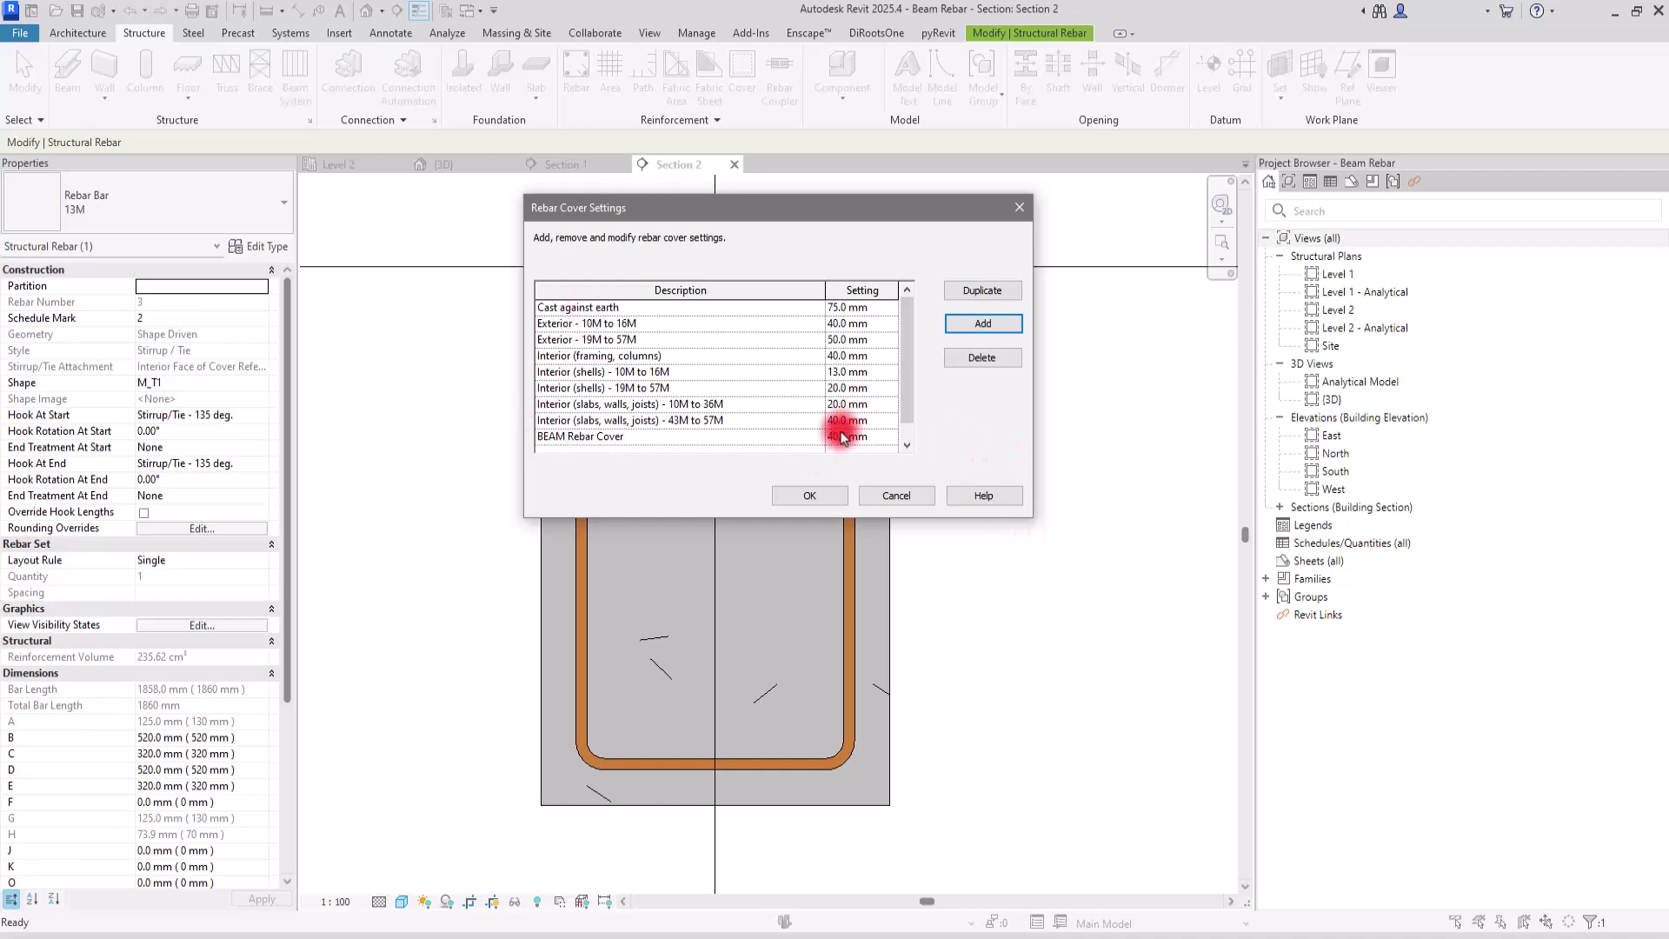
pyautogui.scroll(-1, 839, 431)
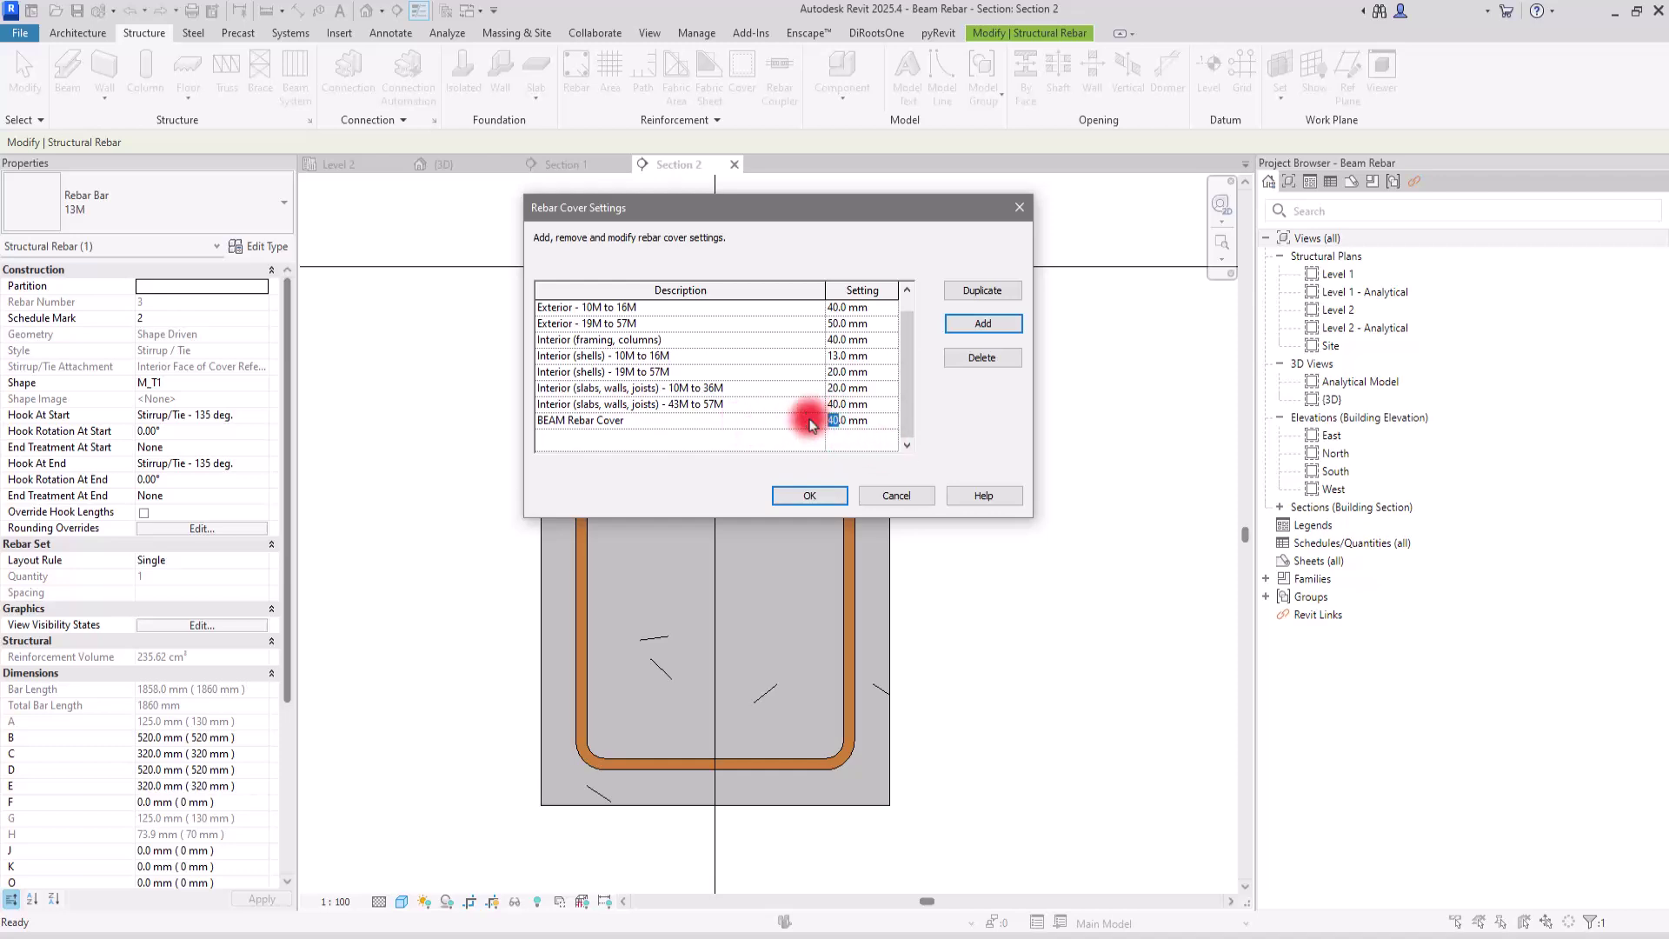
pyautogui.click(796, 496)
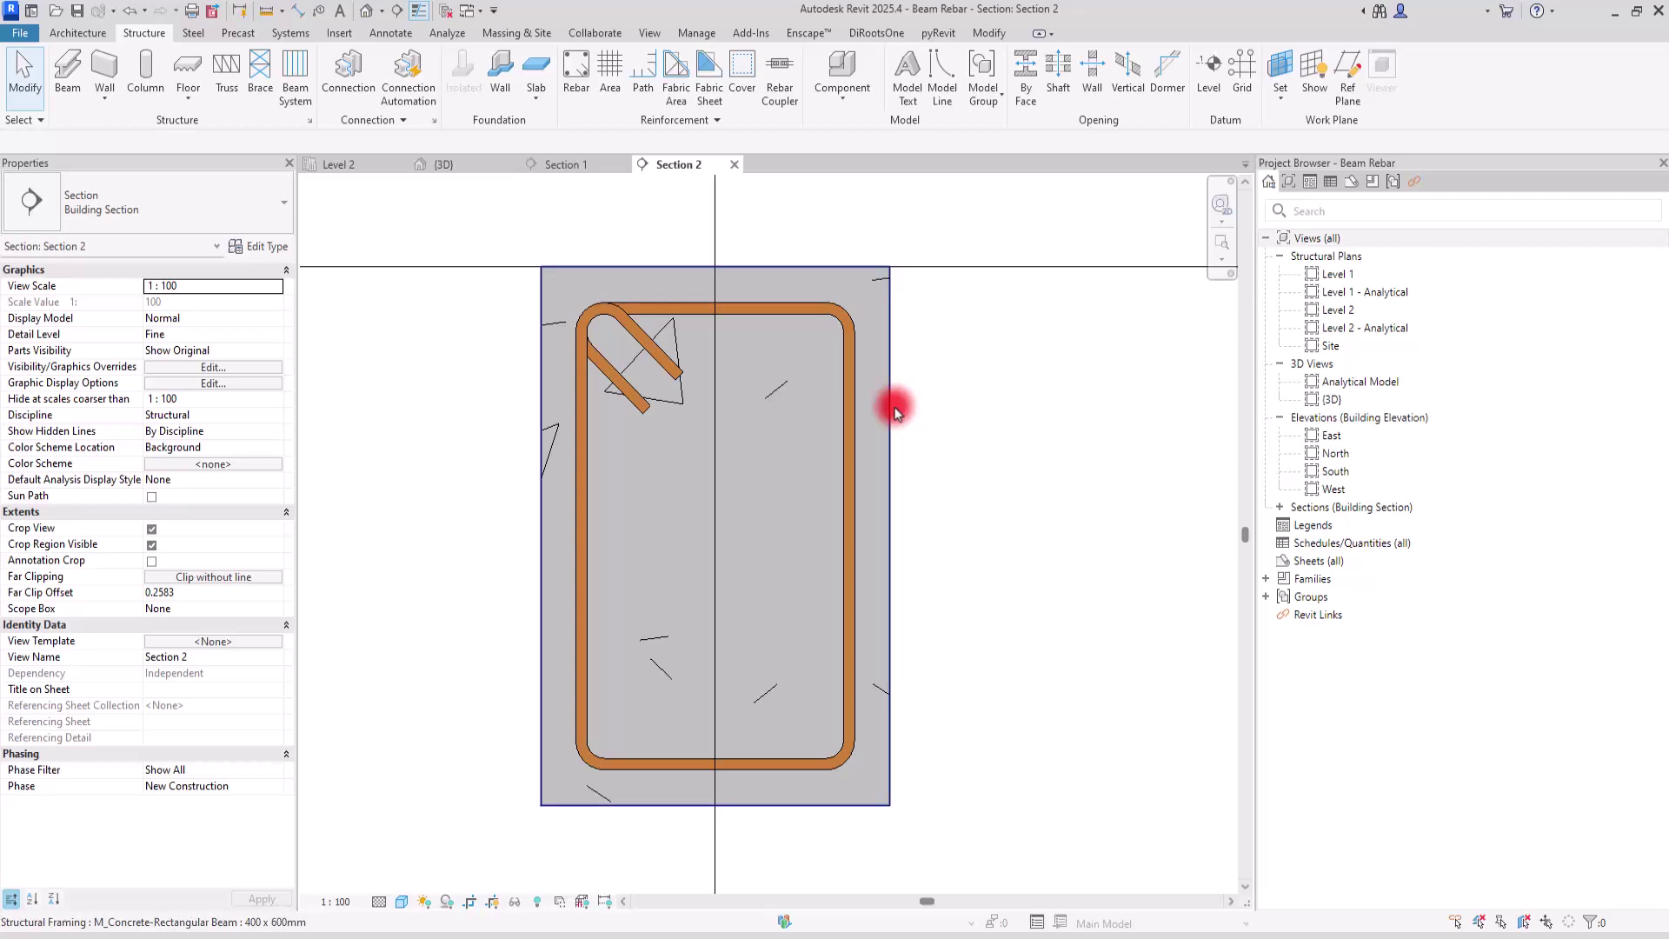
# Assign BEAM Rebar Cover to the concrete beam's top, bottom and other faces.
pyautogui.click(892, 401)
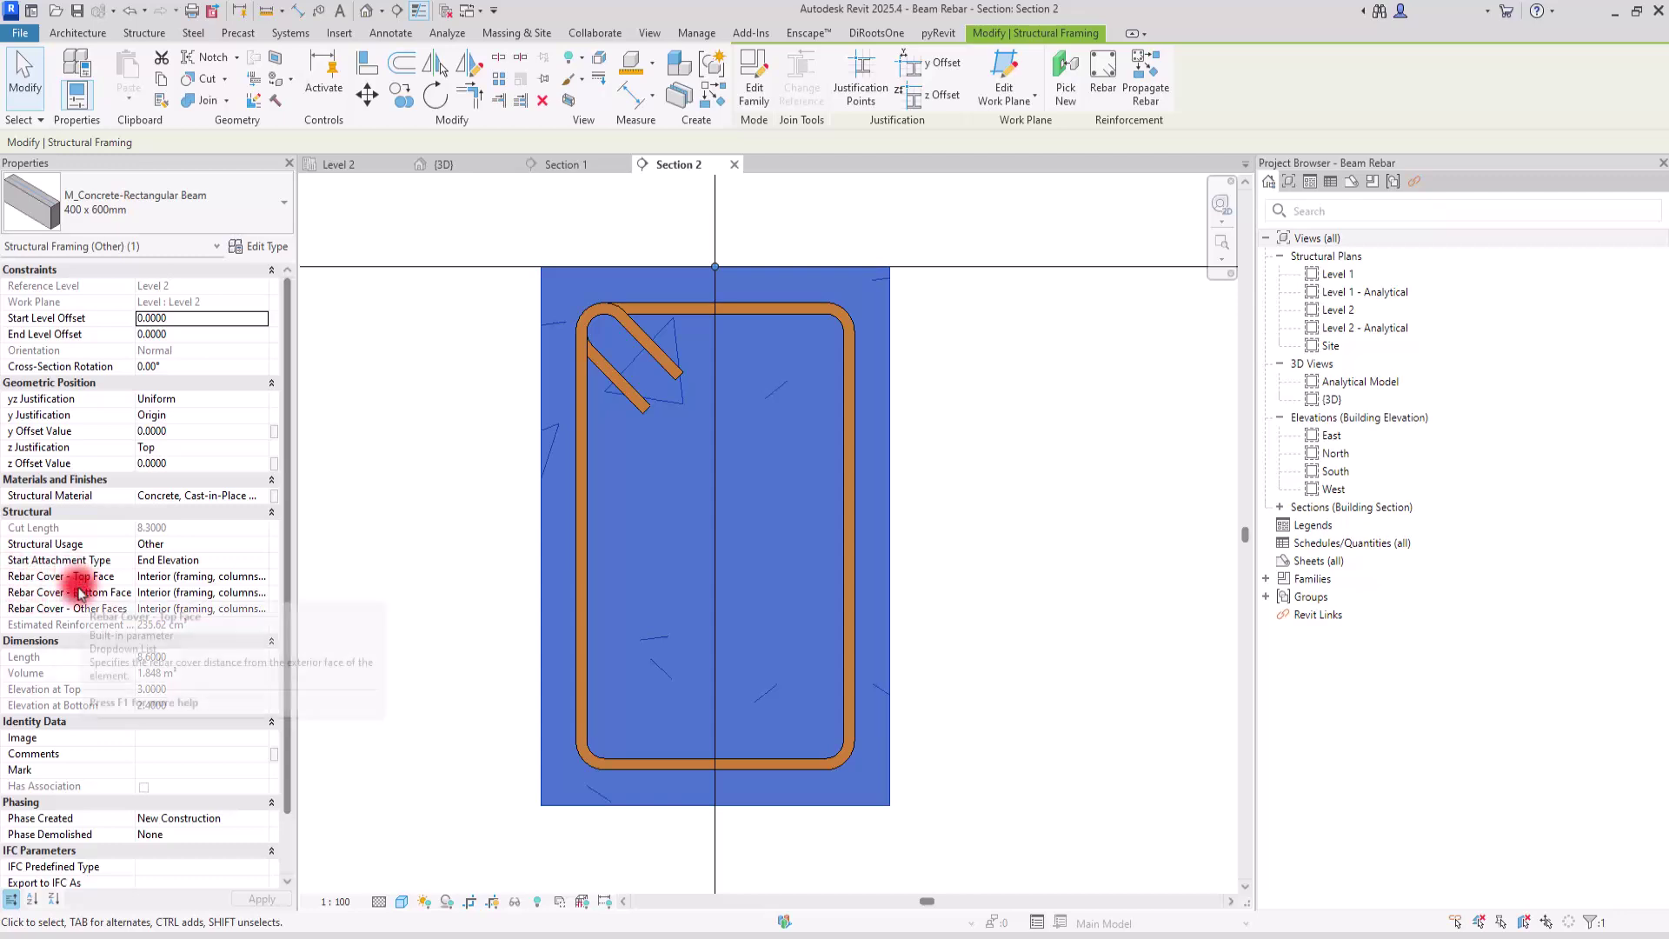
pyautogui.click(127, 576)
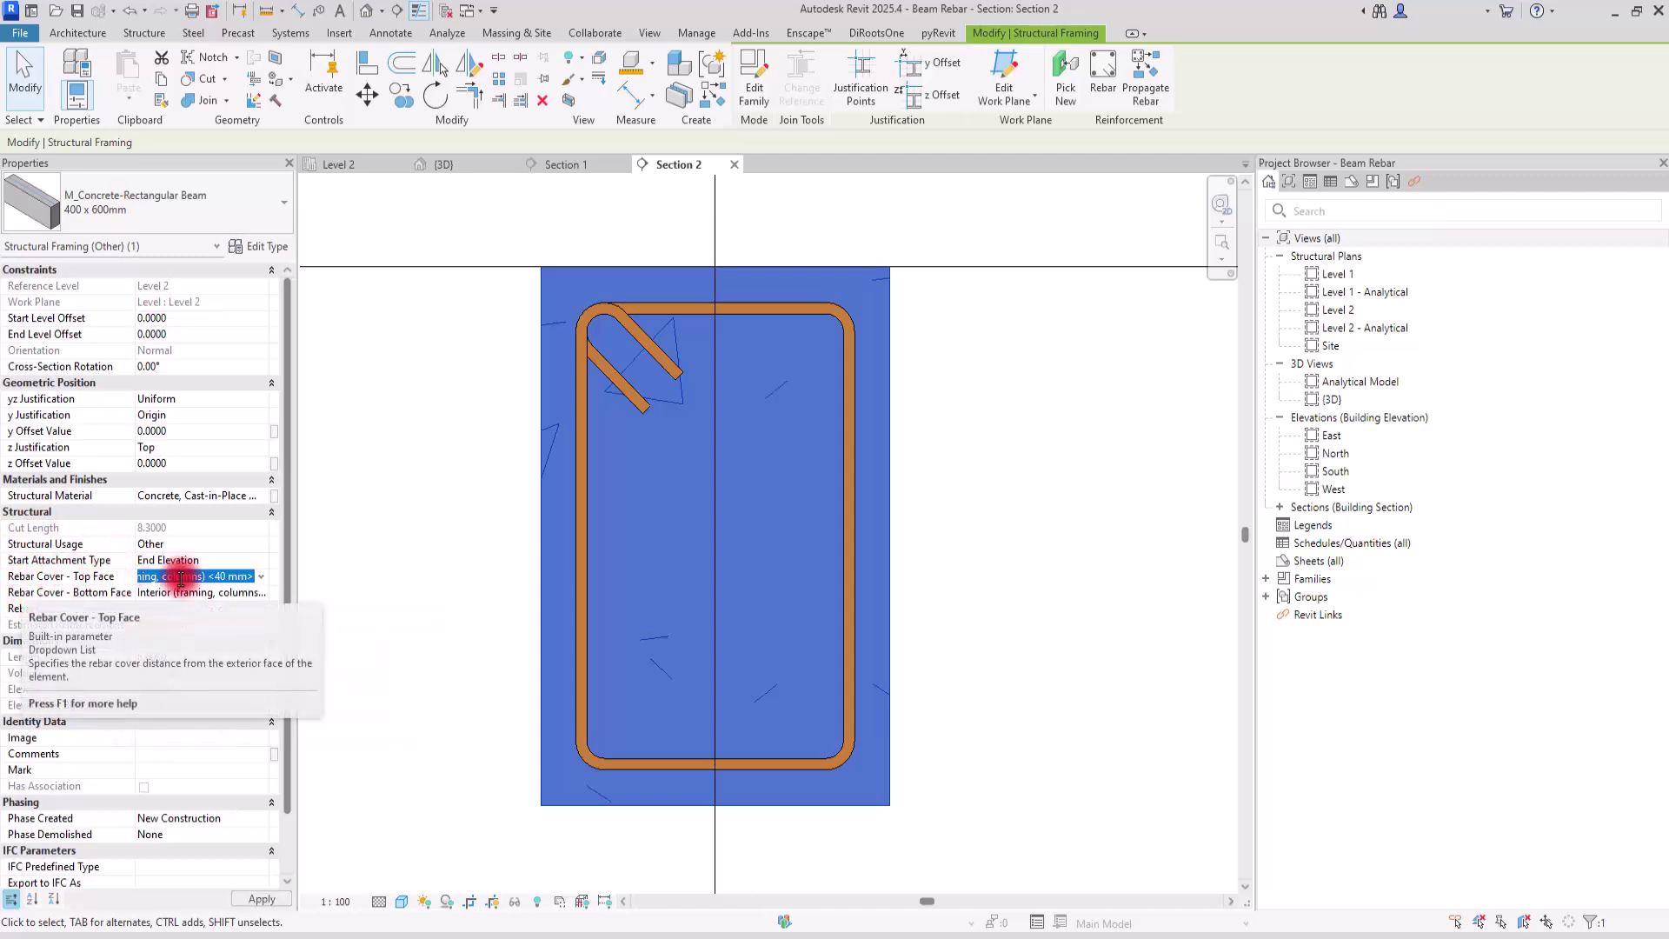
pyautogui.click(261, 576)
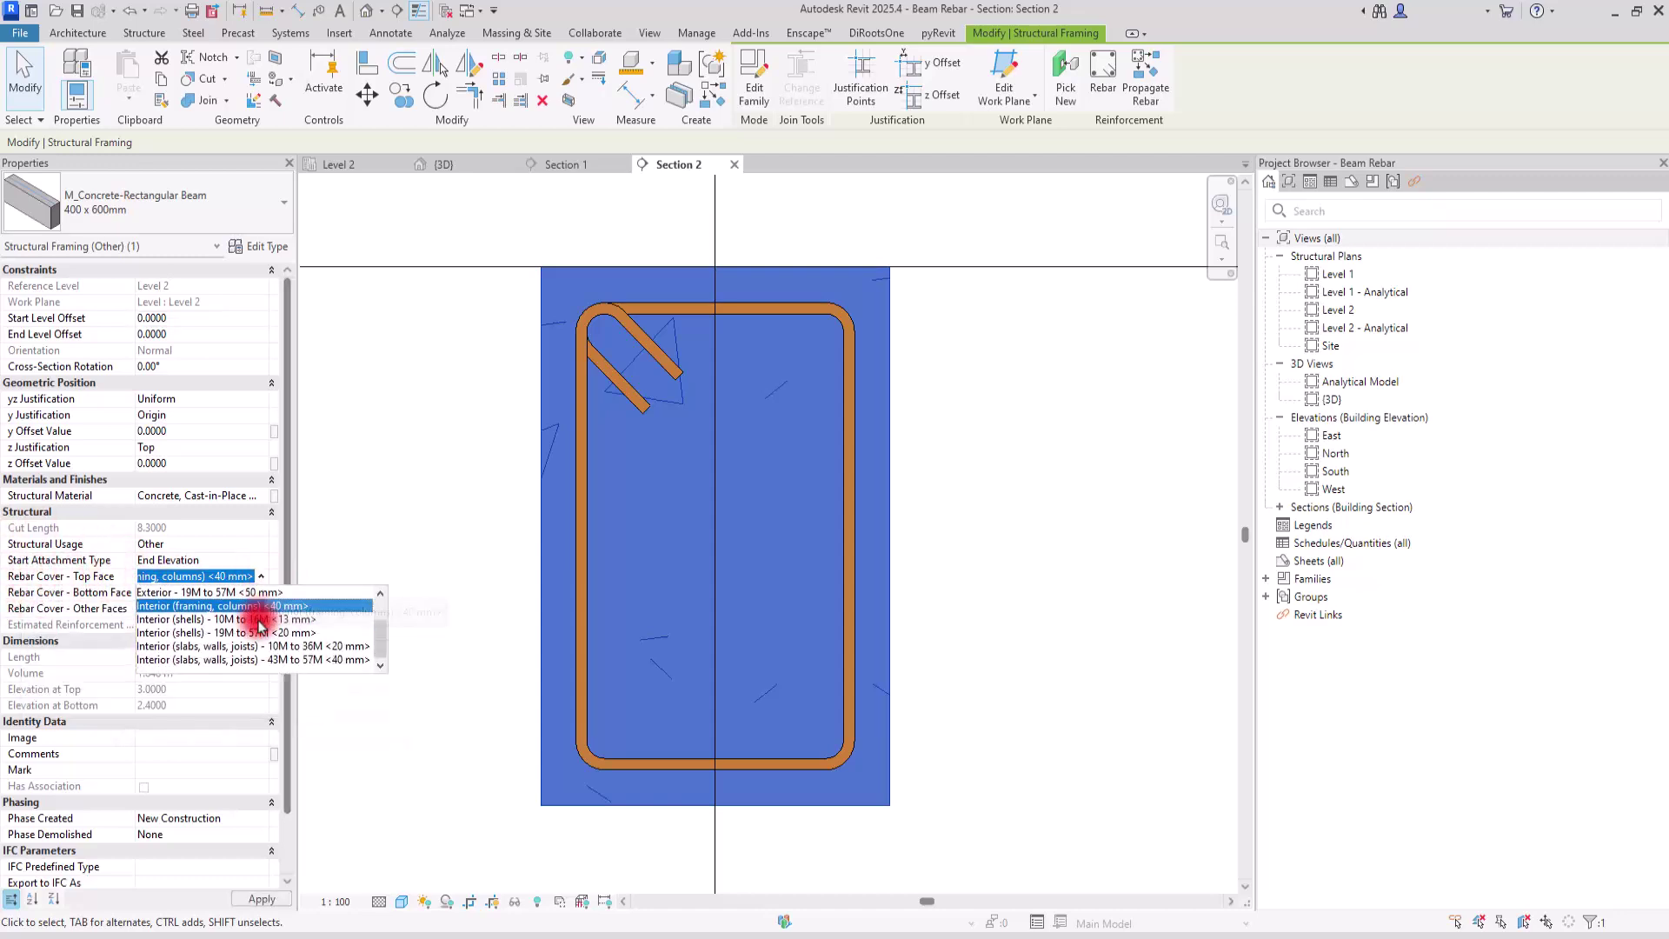
pyautogui.click(156, 592)
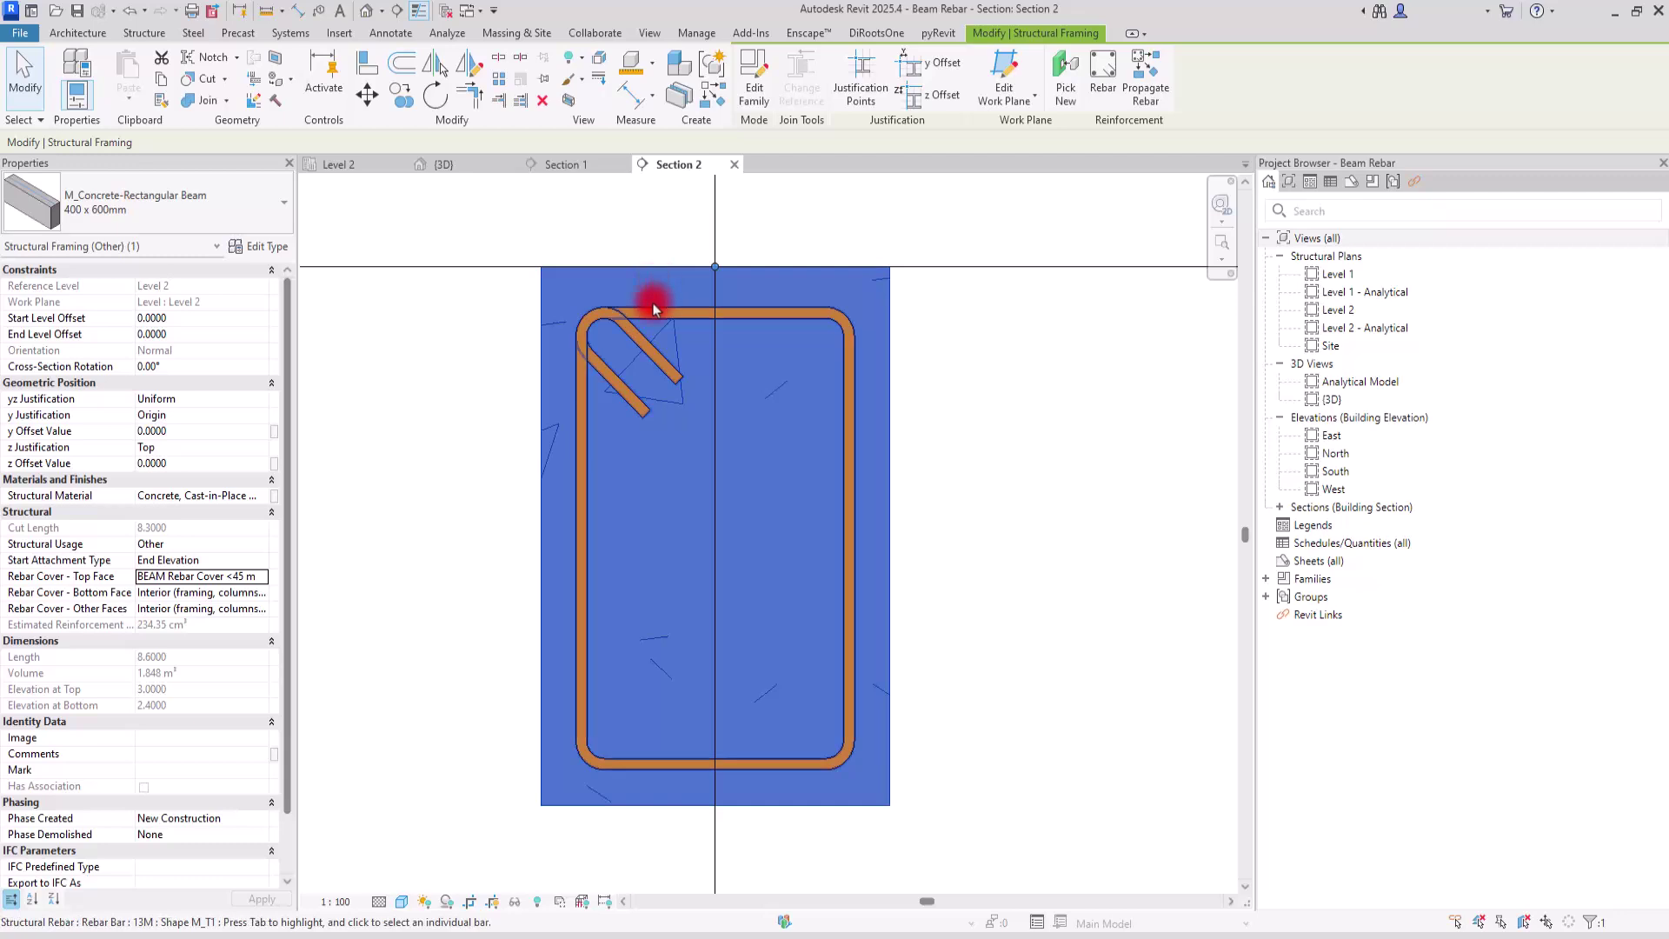
pyautogui.click(258, 595)
pyautogui.click(221, 610)
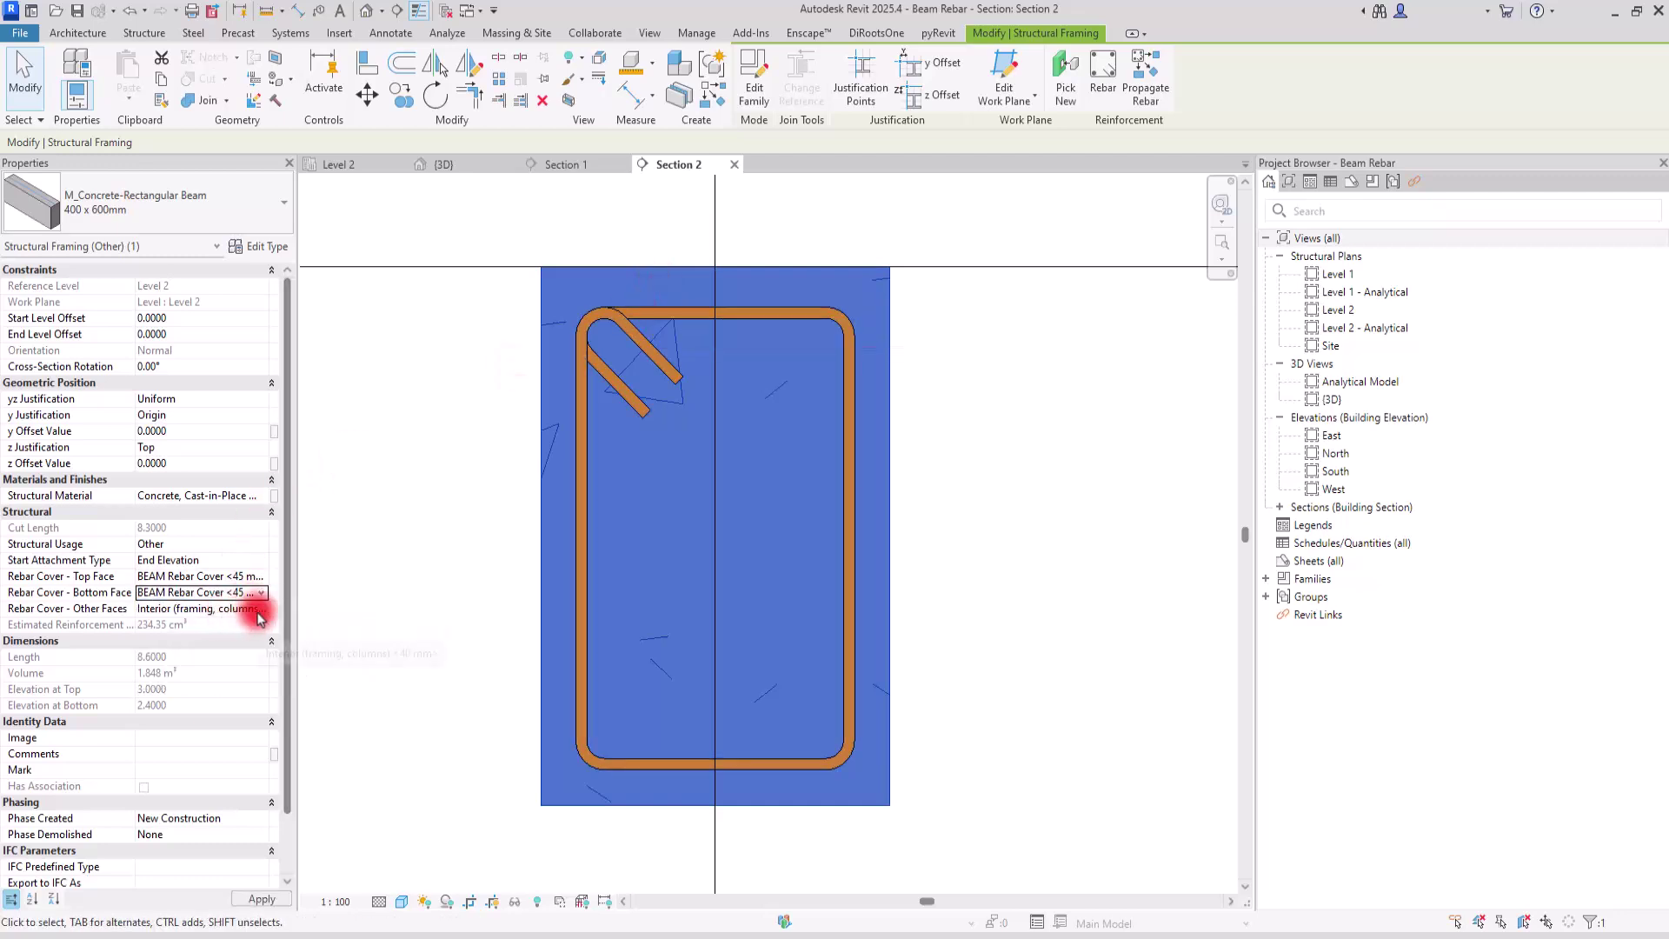
pyautogui.click(258, 612)
pyautogui.click(248, 625)
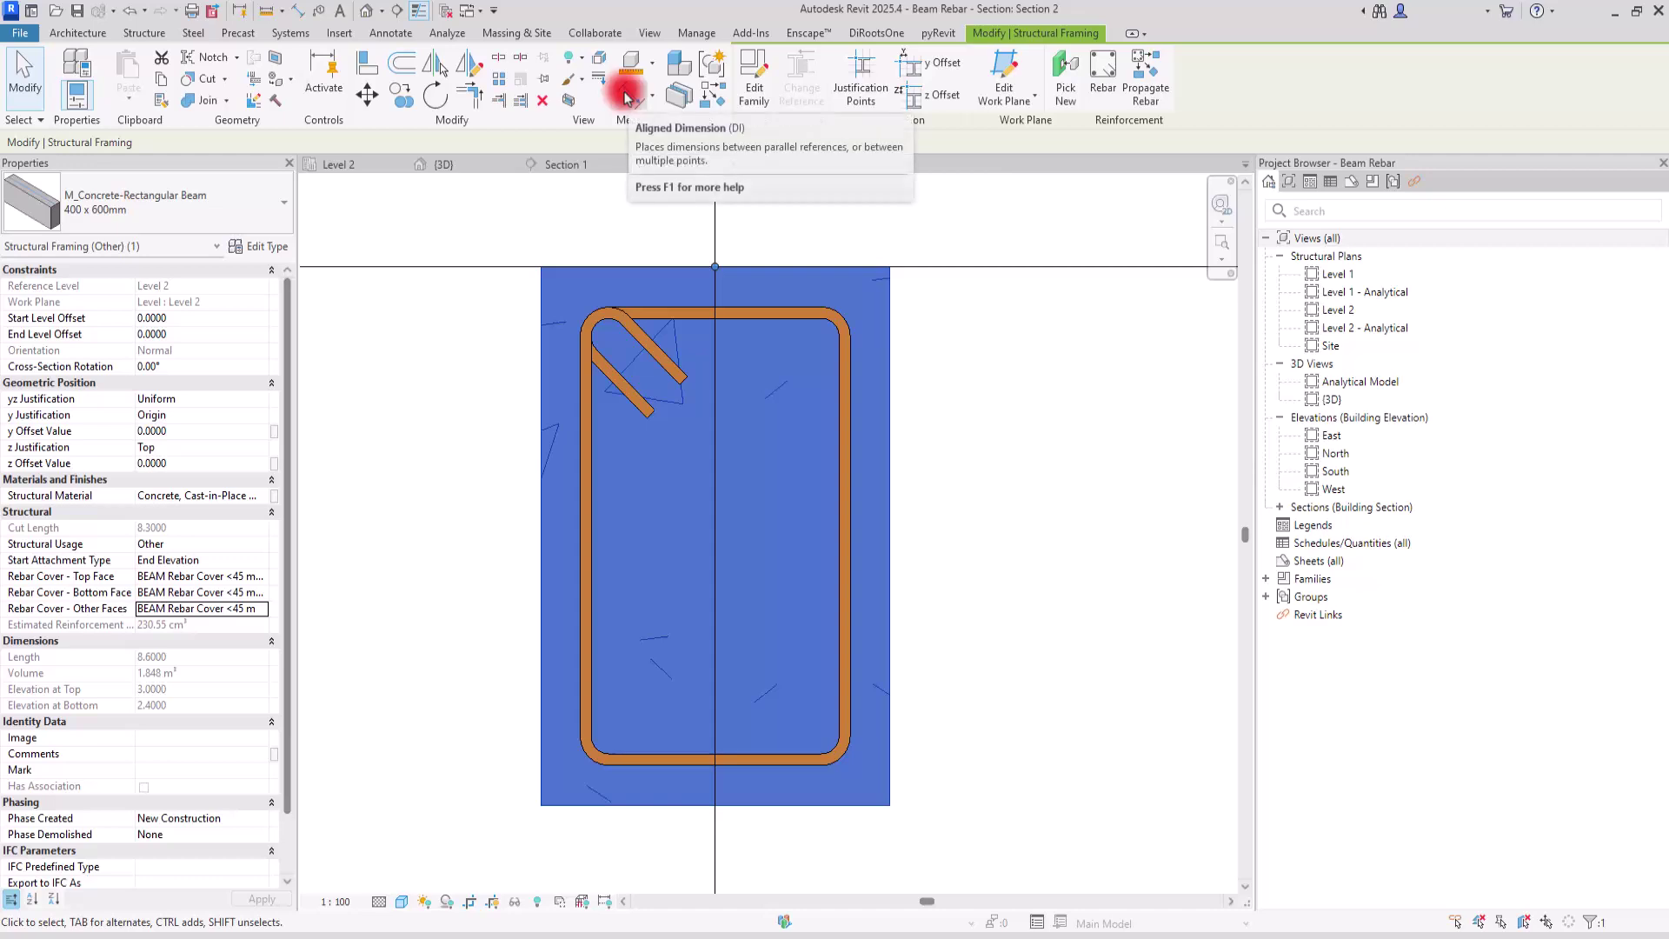
# Measure the side cover with an aligned dimension from the beam's left face to the stirrup's outer edge.
pyautogui.click(625, 96)
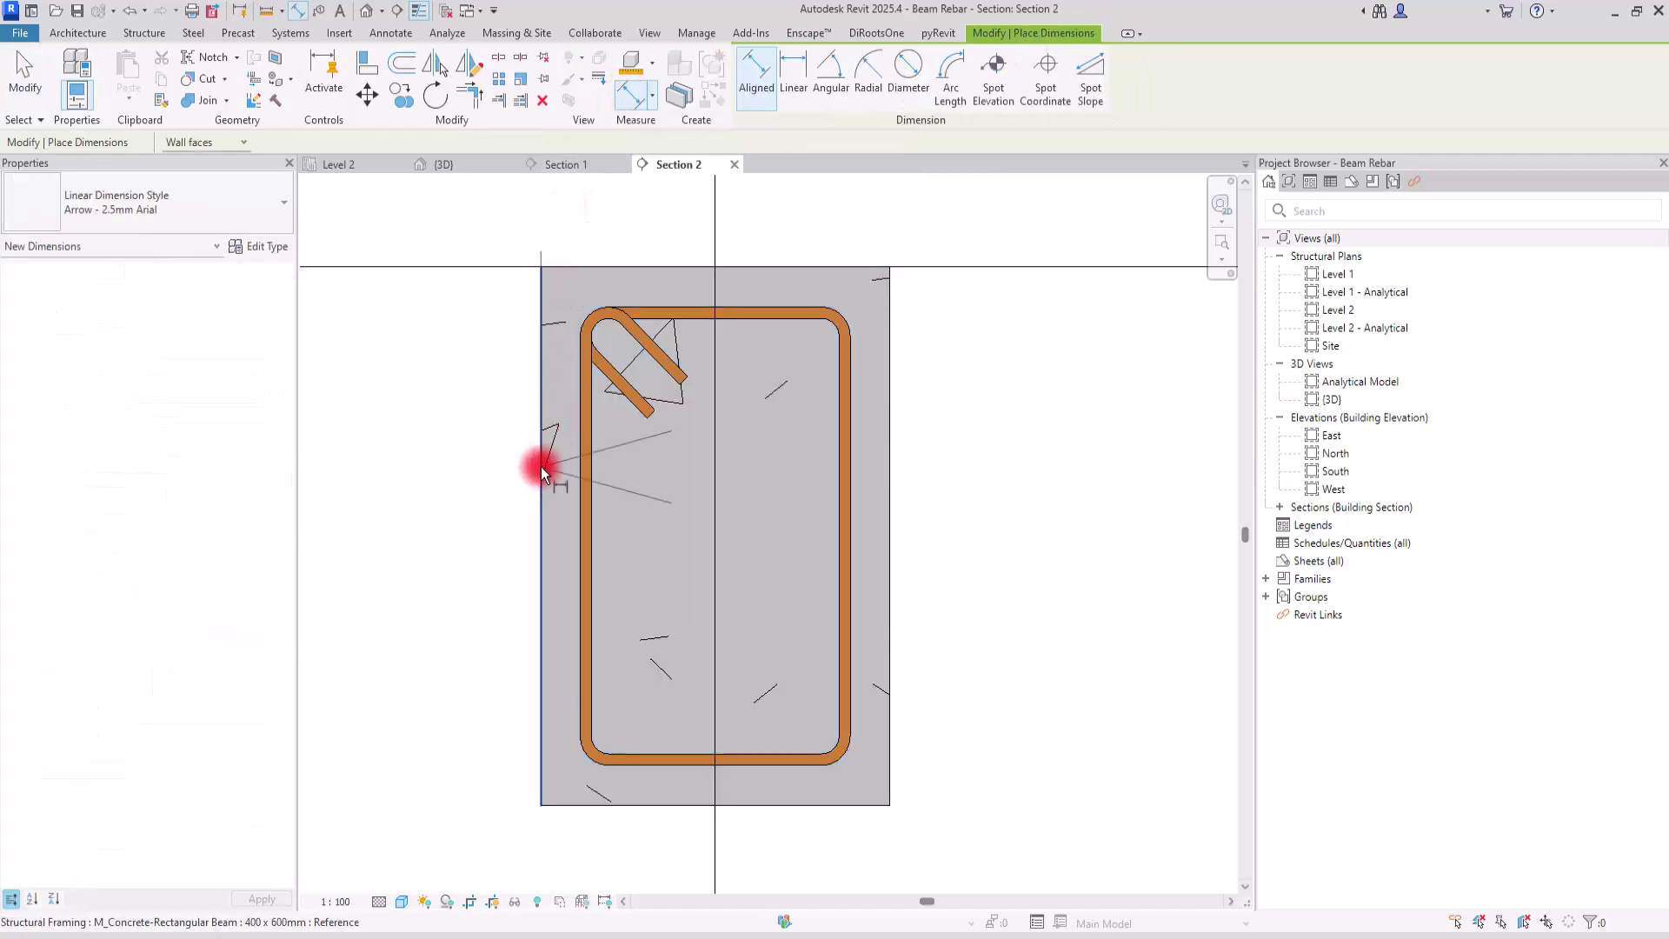
pyautogui.click(577, 450)
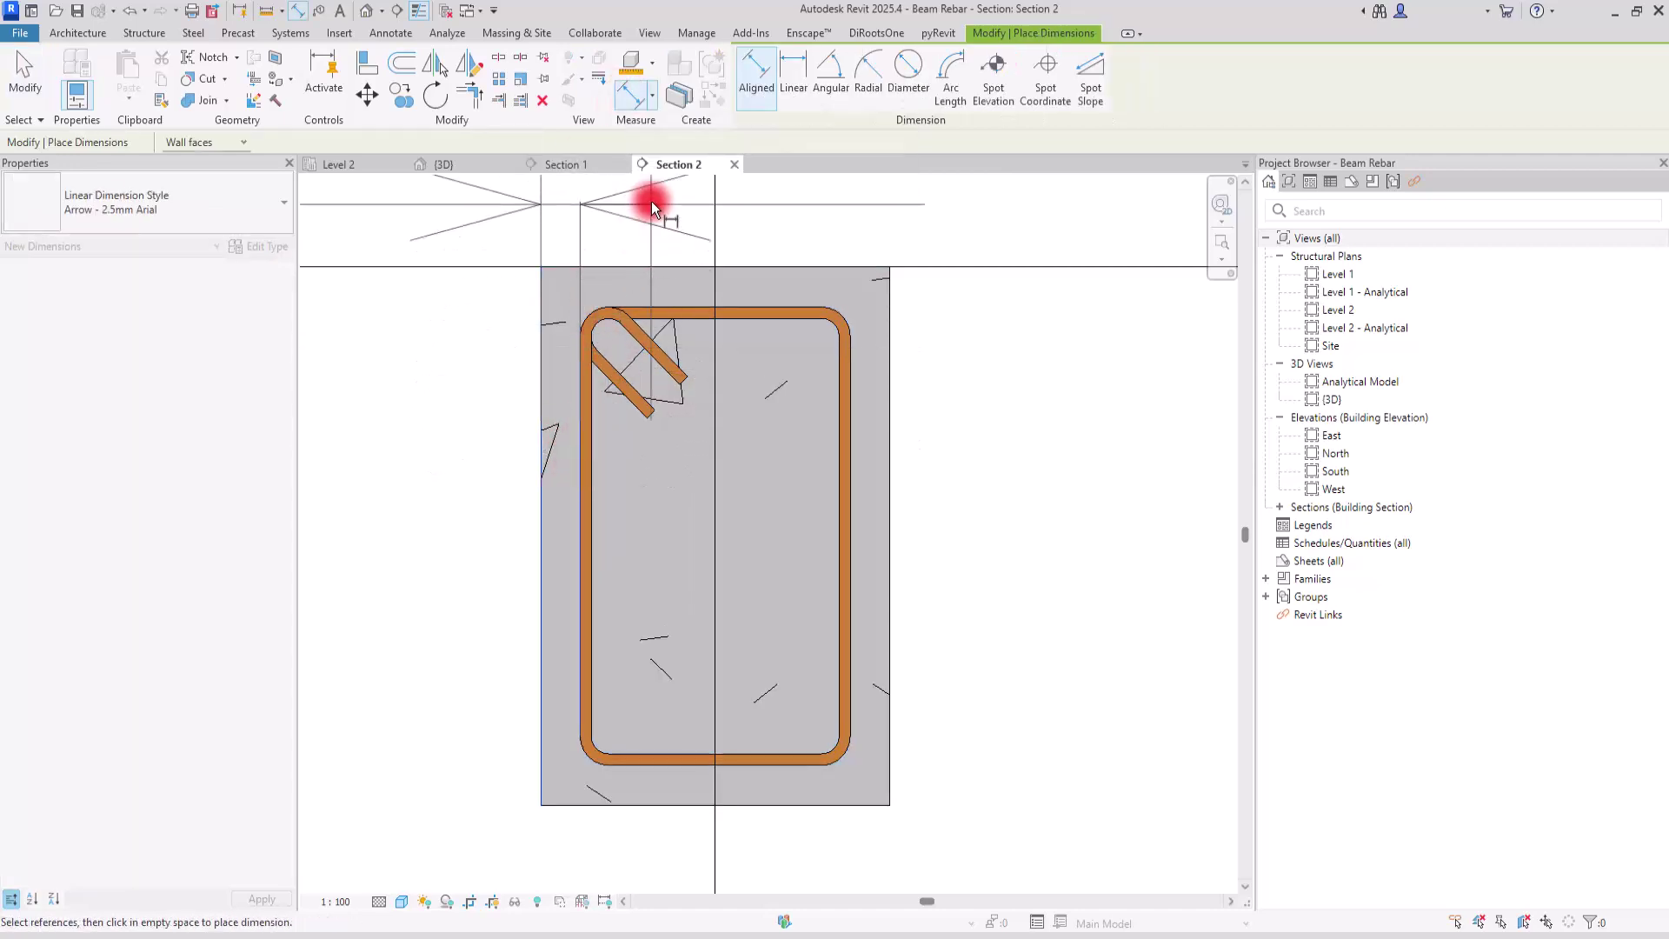
pyautogui.click(650, 199)
pyautogui.scroll(-4, 638, 348)
pyautogui.scroll(3, 656, 483)
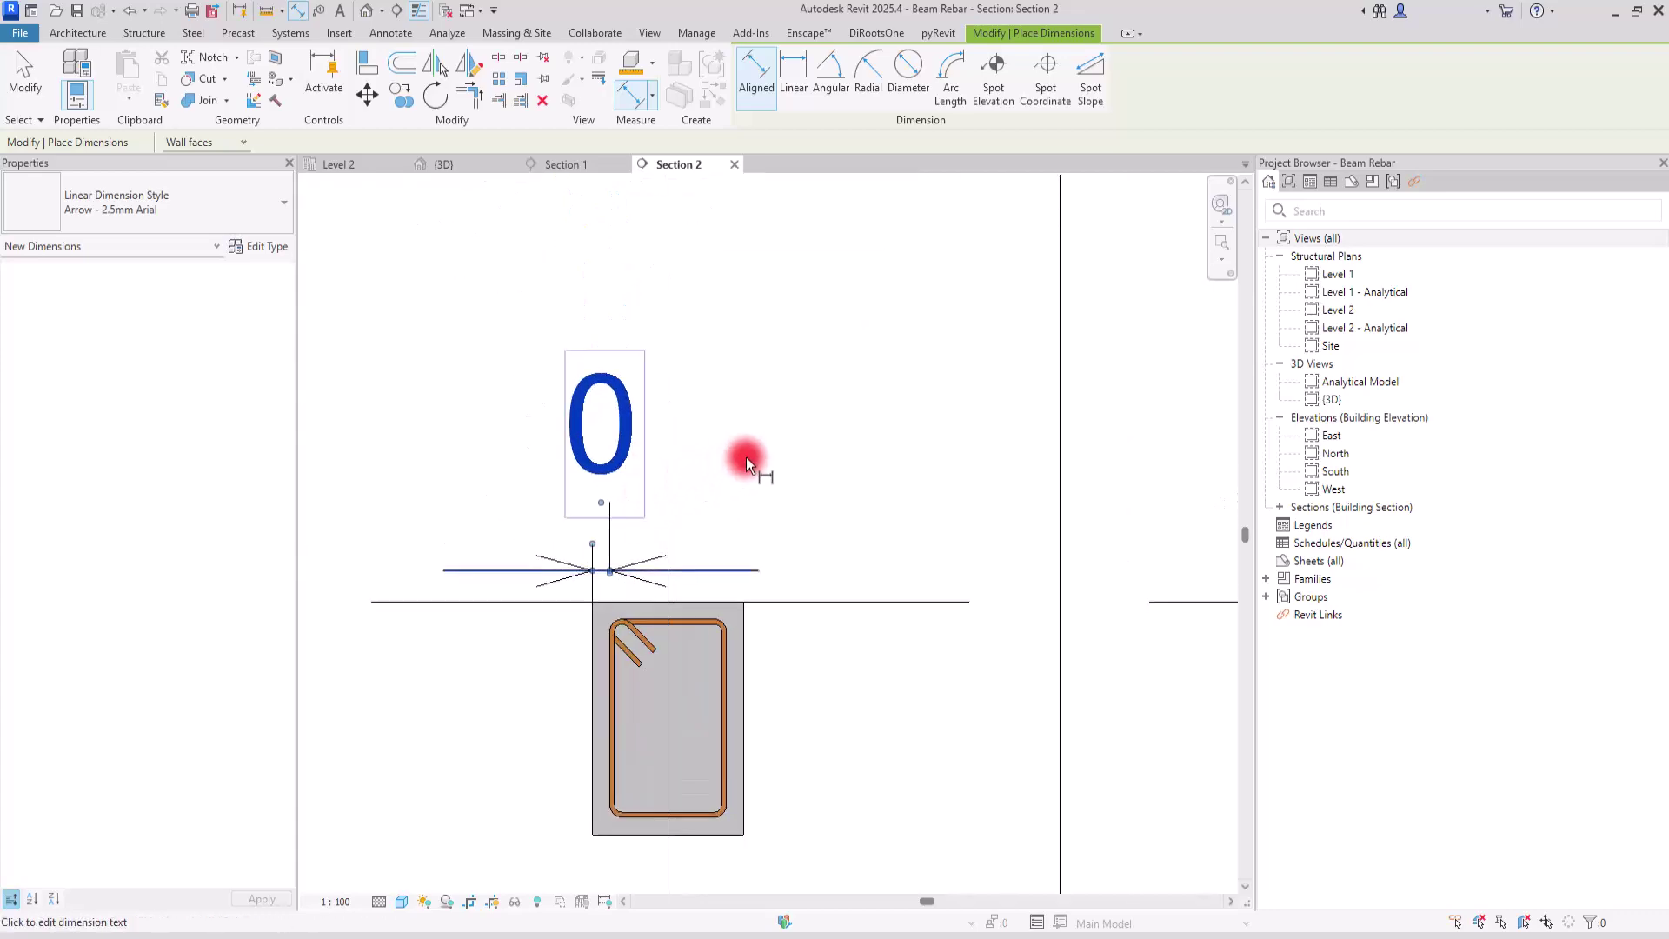
pyautogui.press('Escape')
pyautogui.press('Escape')
pyautogui.click(615, 662)
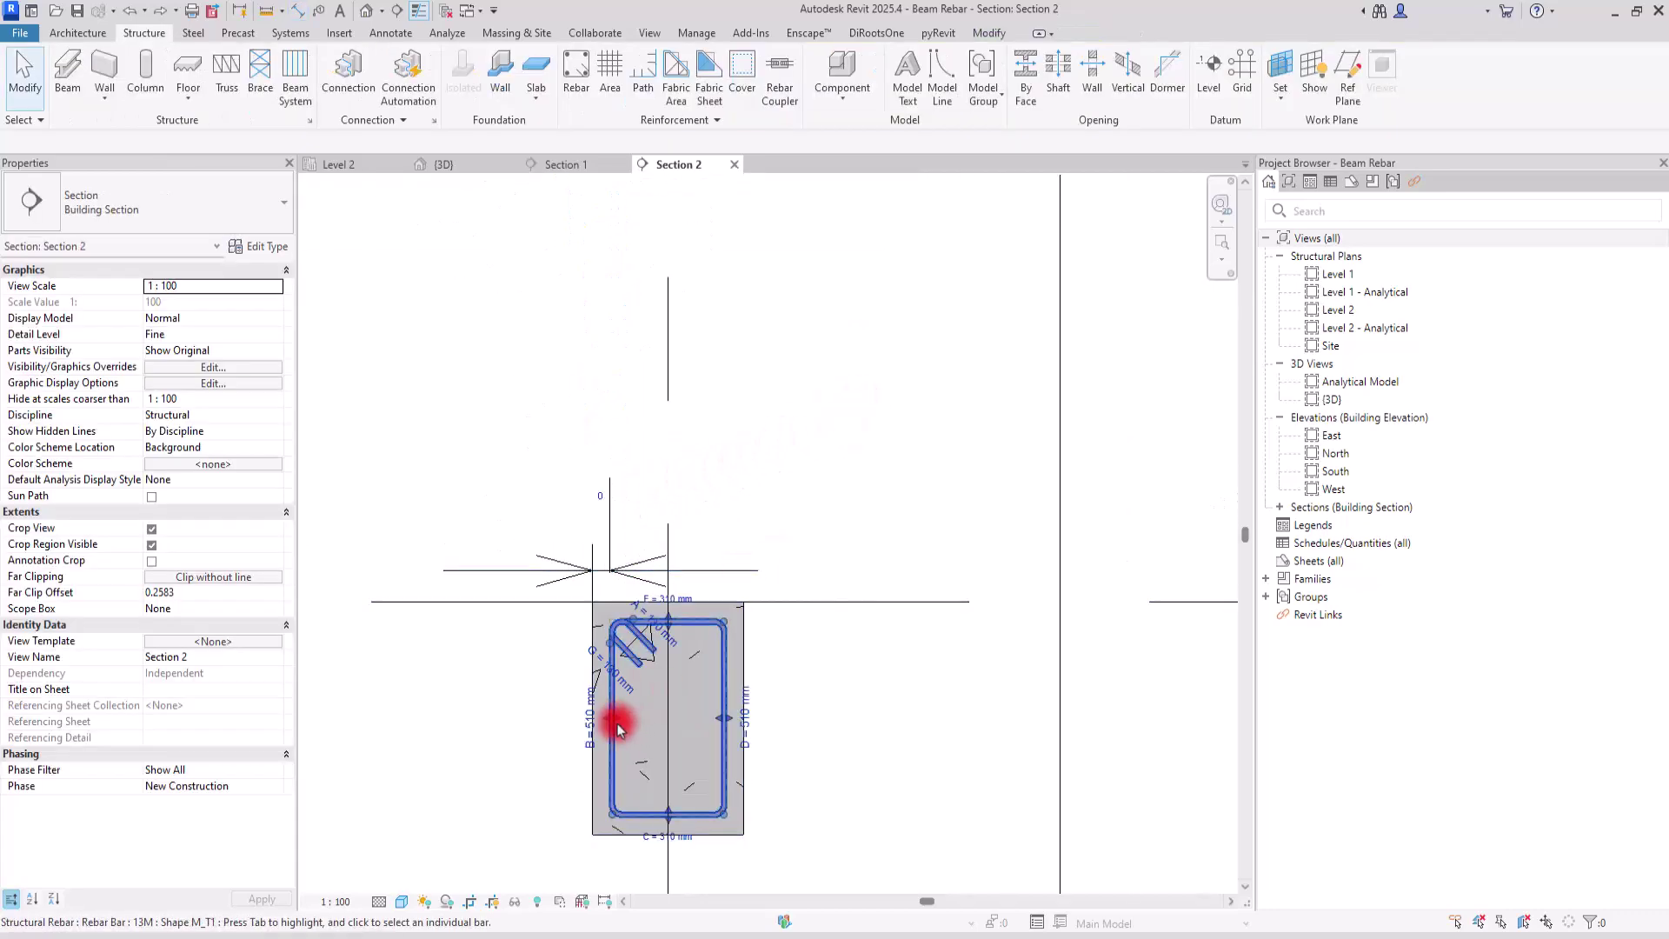
pyautogui.click(600, 494)
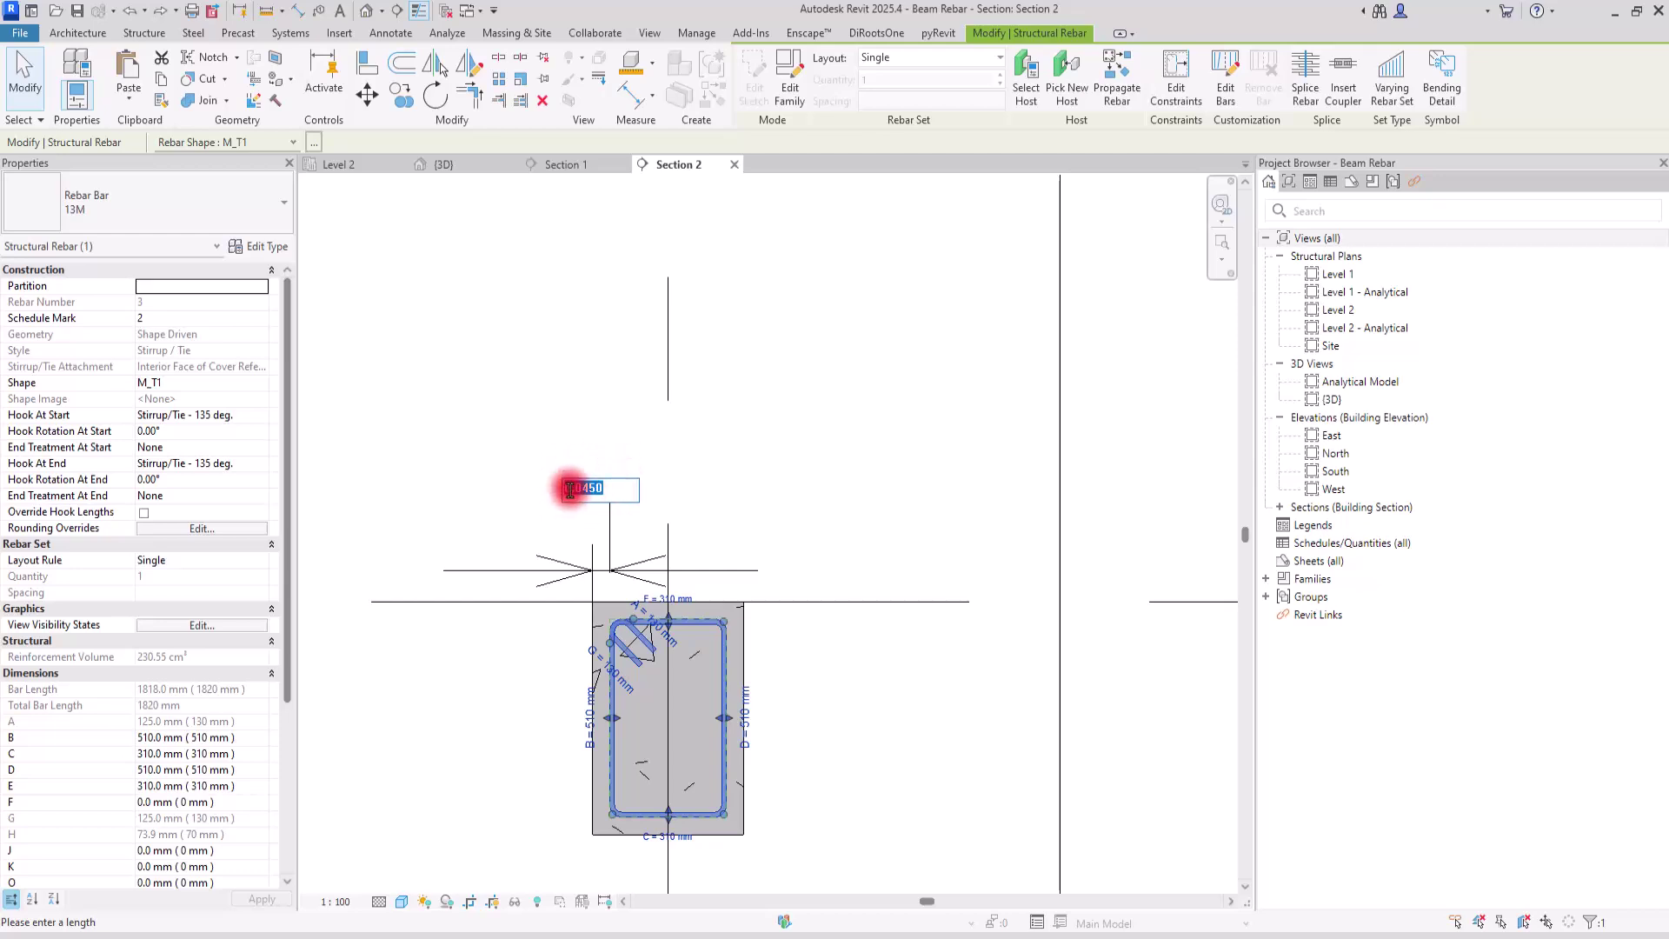
pyautogui.press('Escape')
pyautogui.press('Escape')
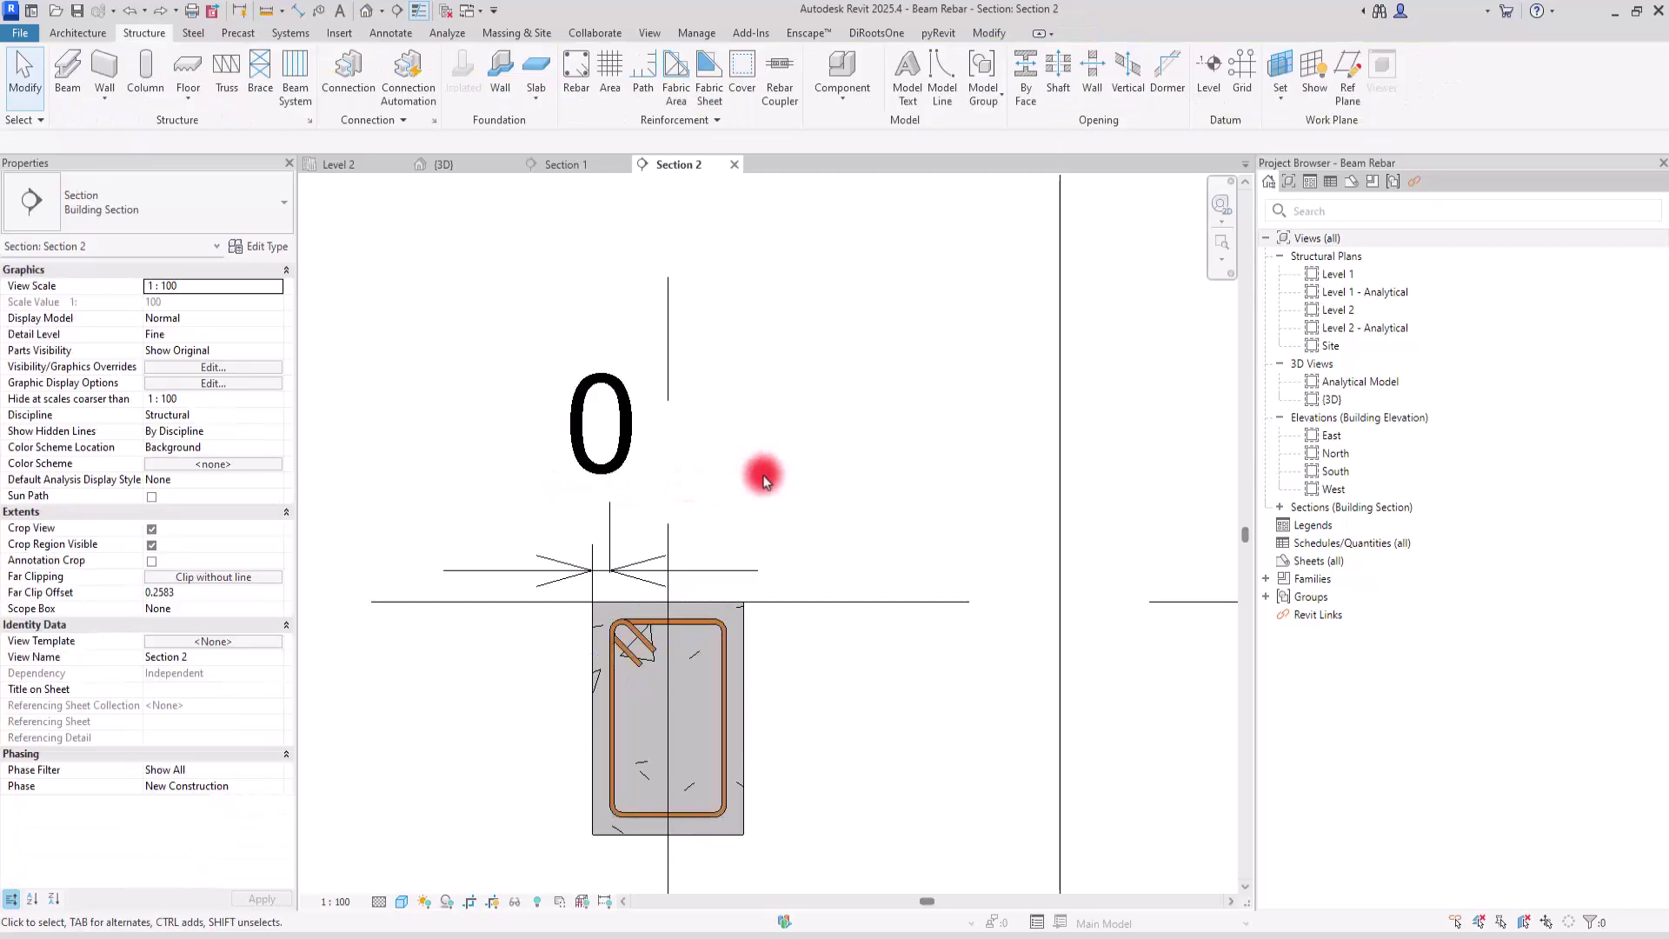
# Delete the aligned cover dimension from the Section 2 view.
pyautogui.scroll(-1, 743, 517)
pyautogui.click(719, 542)
pyautogui.press('Delete')
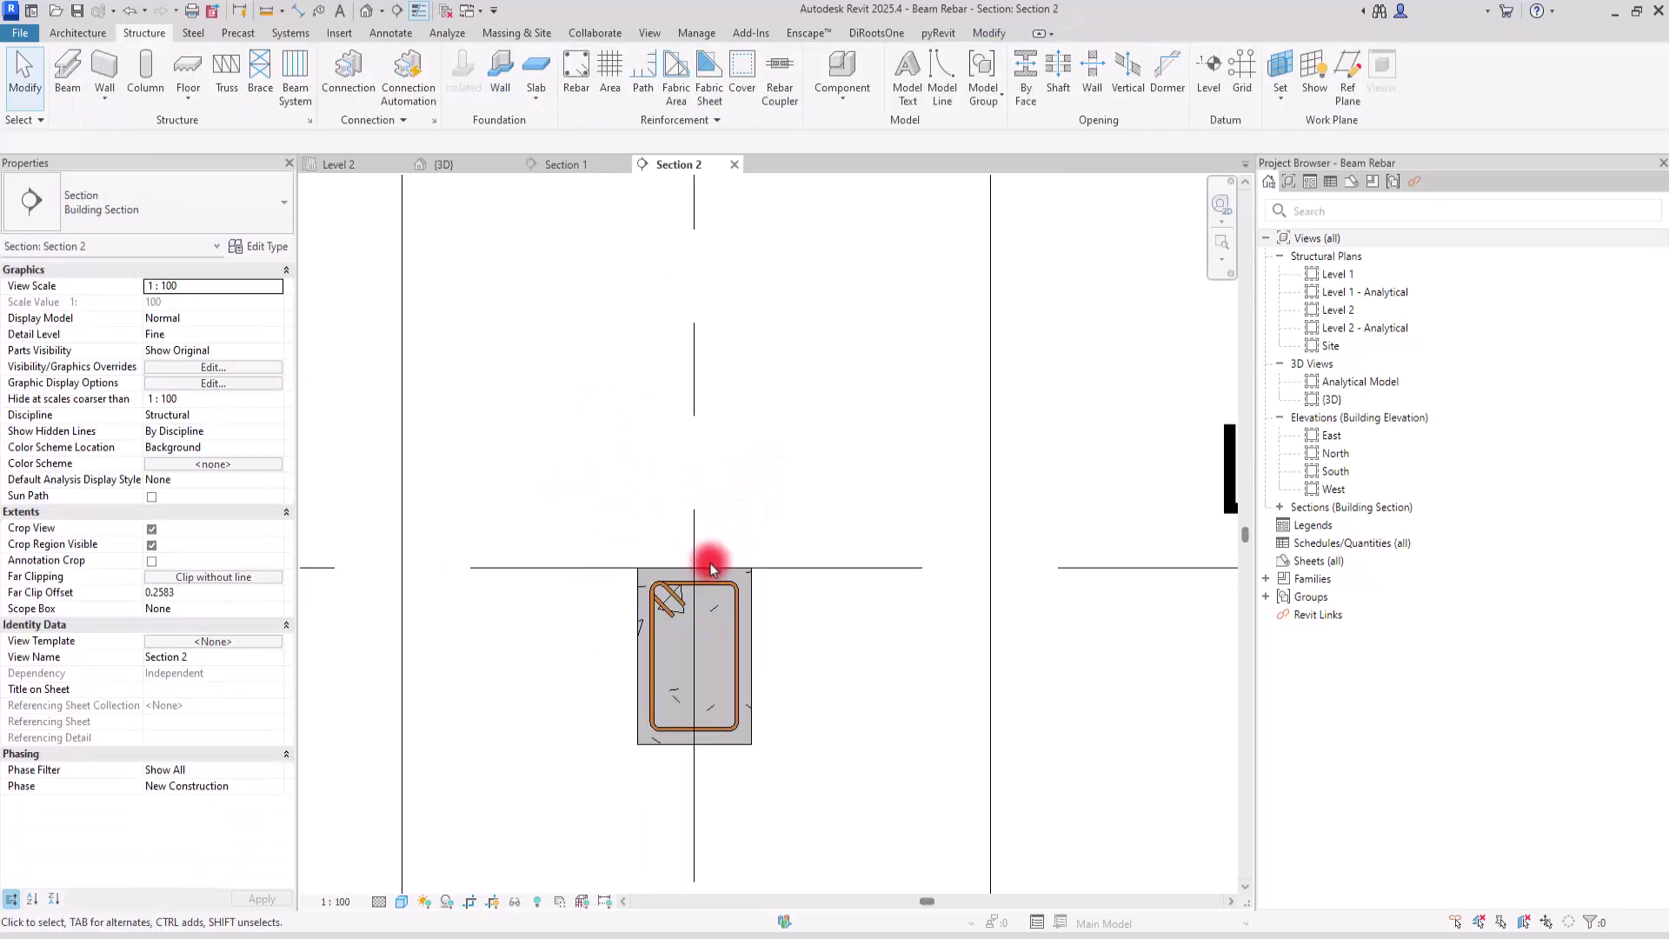
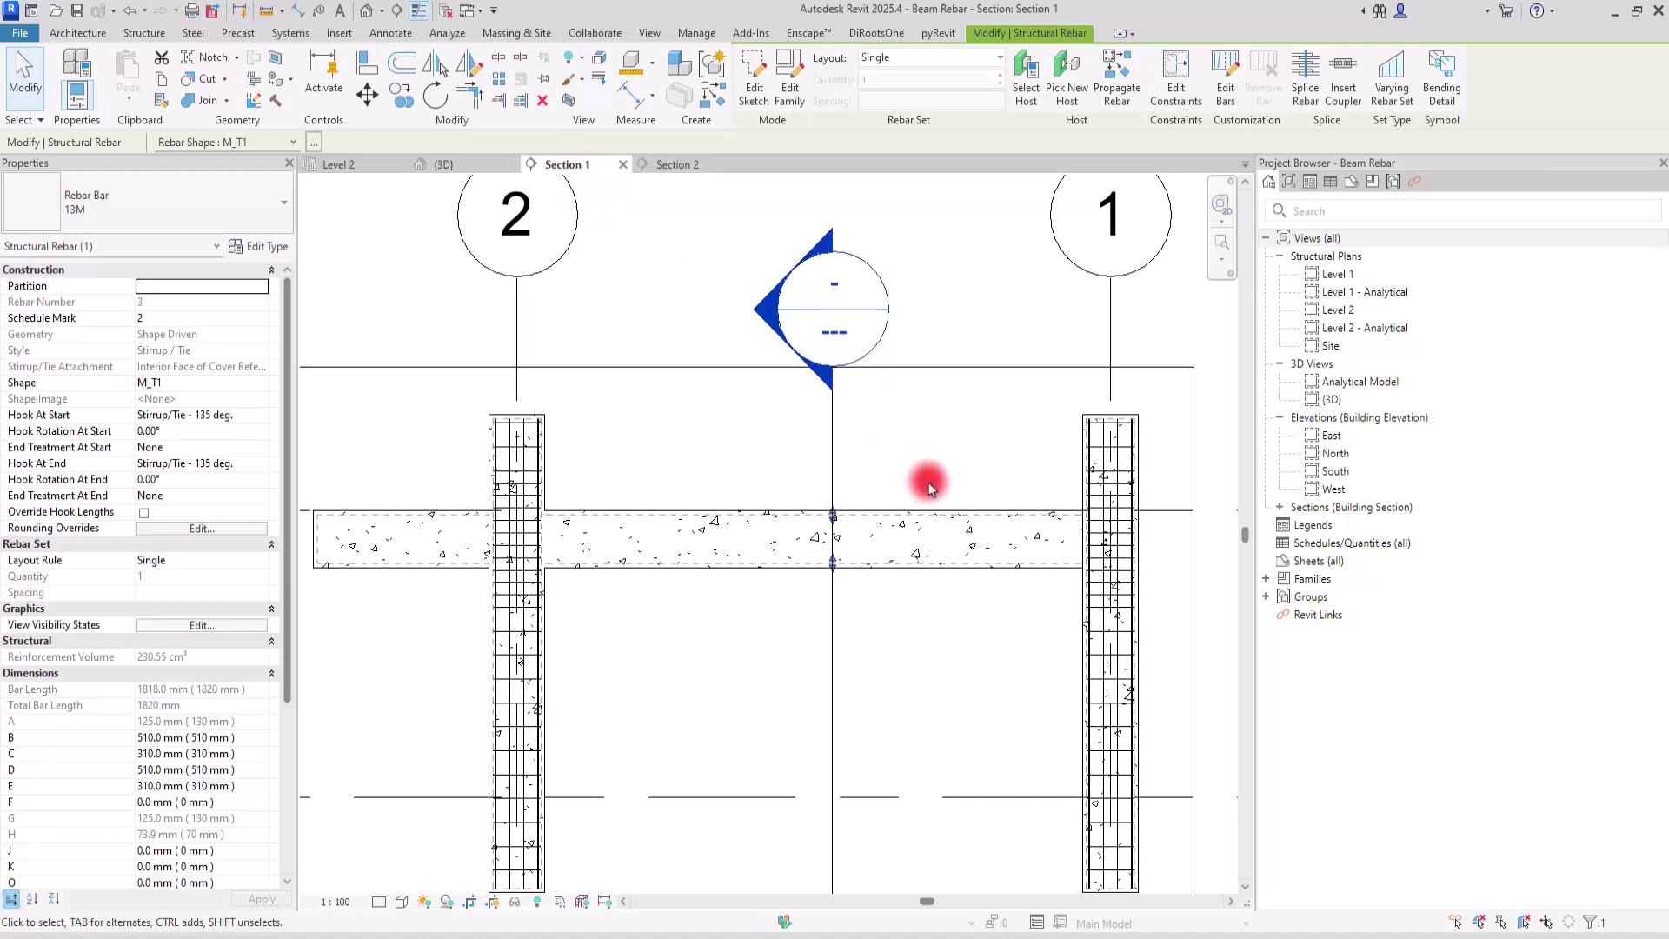
# Hide the Section 2 marker in the Section 1 view and display the view at Fine detail level.
pyautogui.click(846, 616)
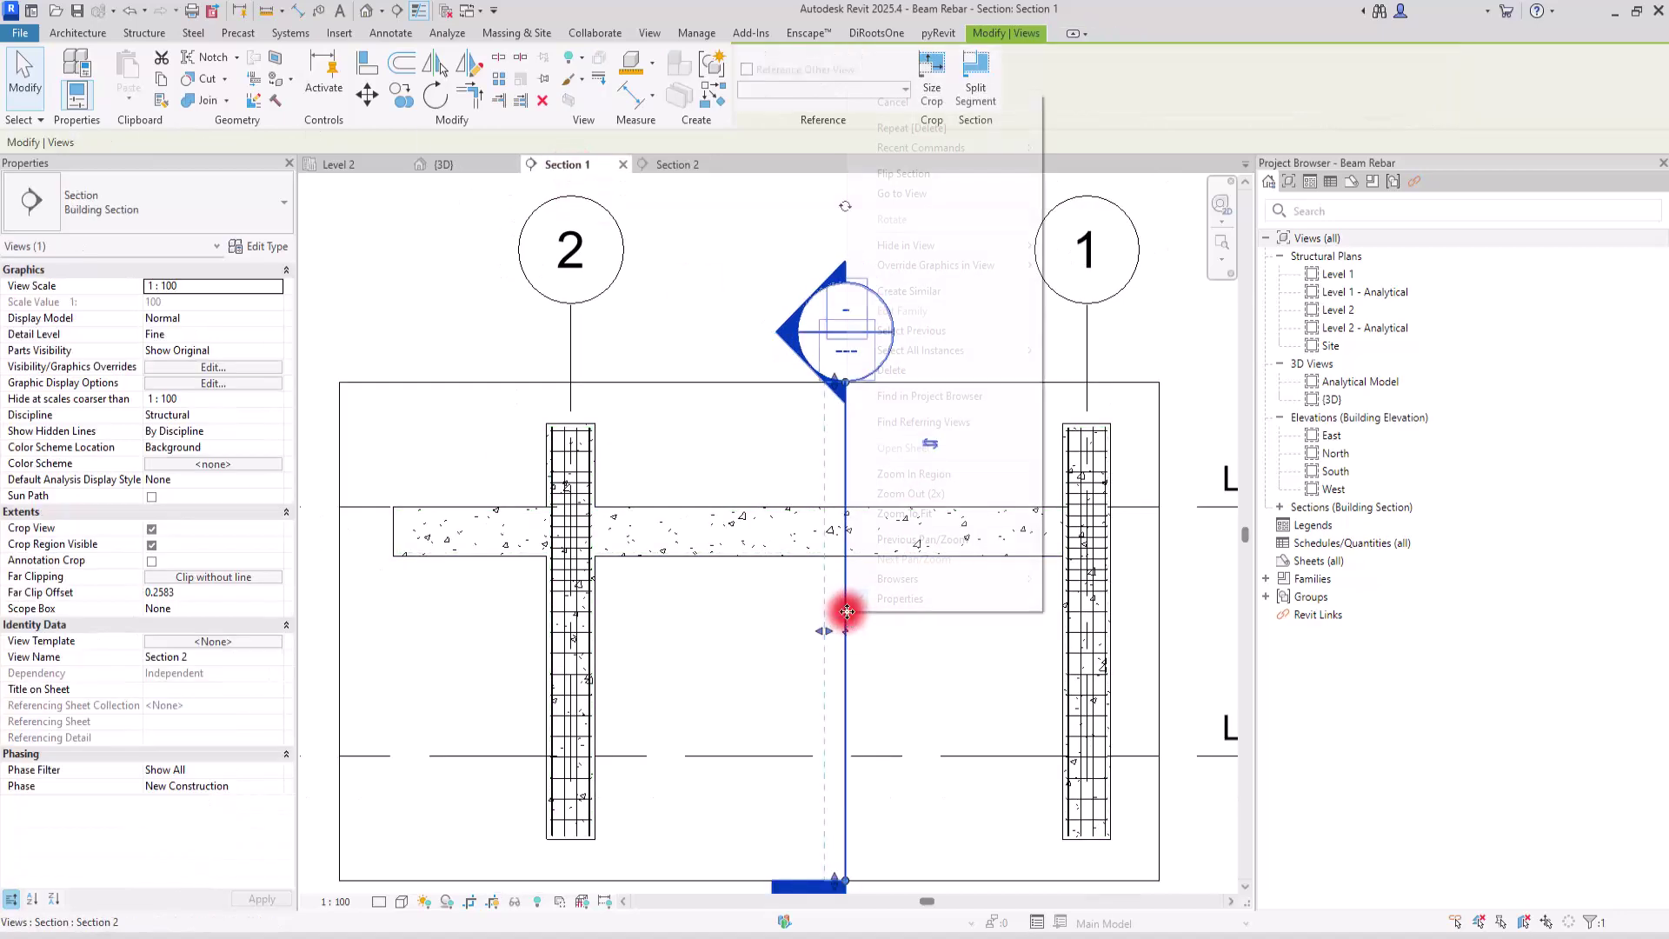
pyautogui.rightClick(845, 615)
pyautogui.moveTo(921, 245)
pyautogui.click(1100, 244)
pyautogui.scroll(3, 862, 535)
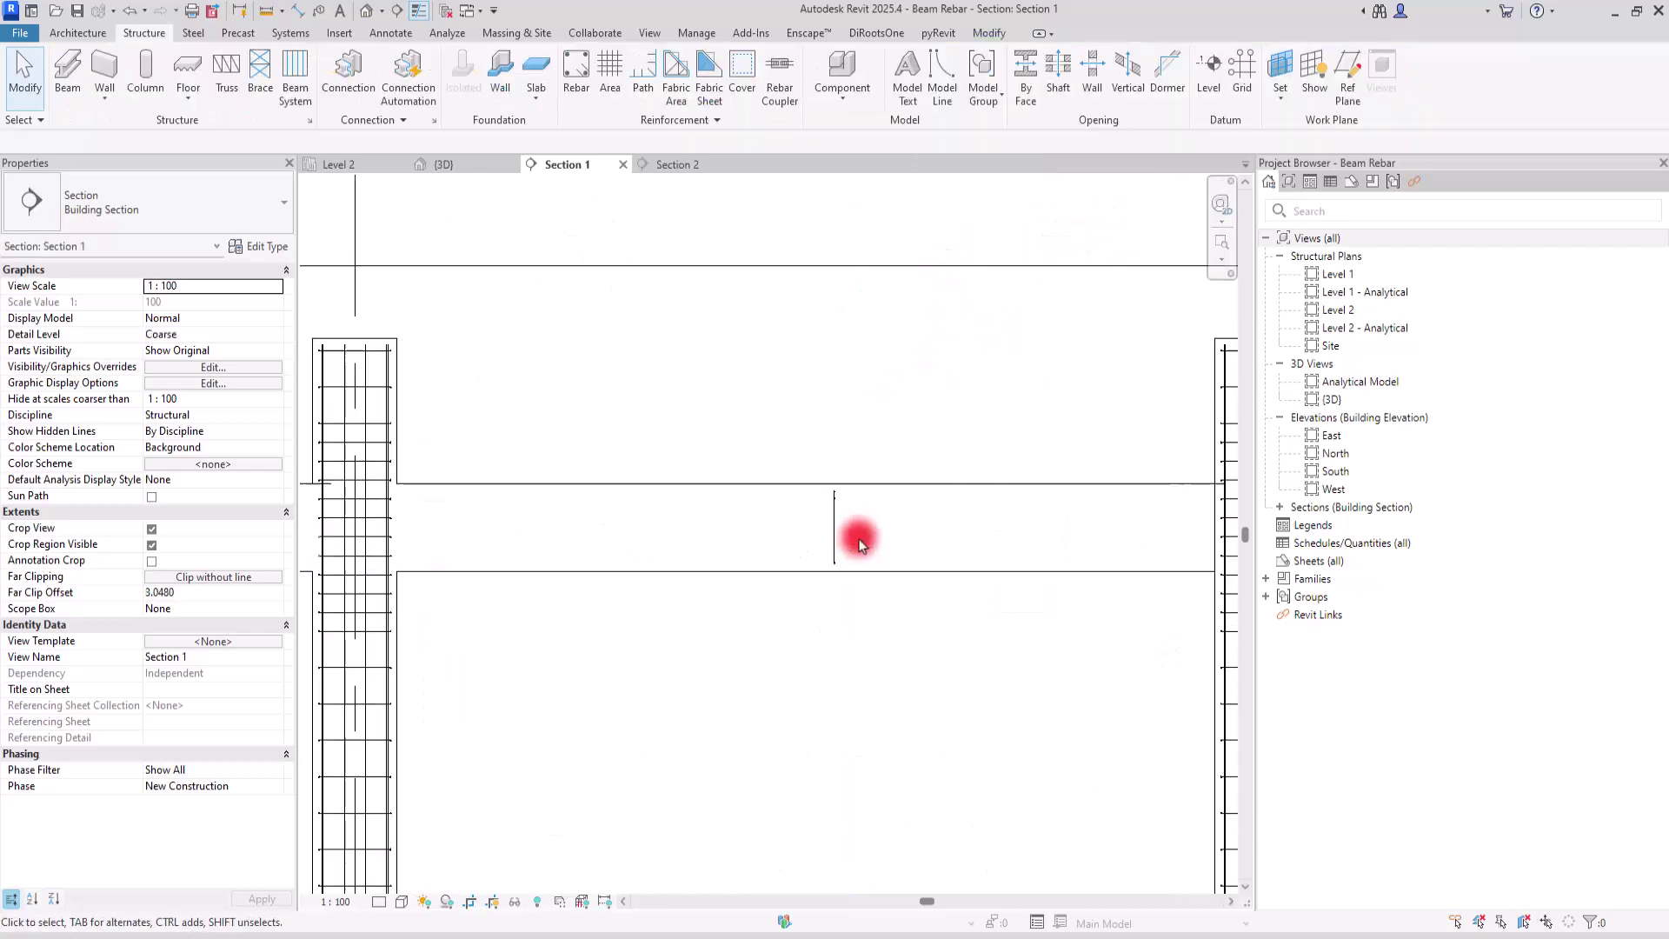
pyautogui.click(834, 530)
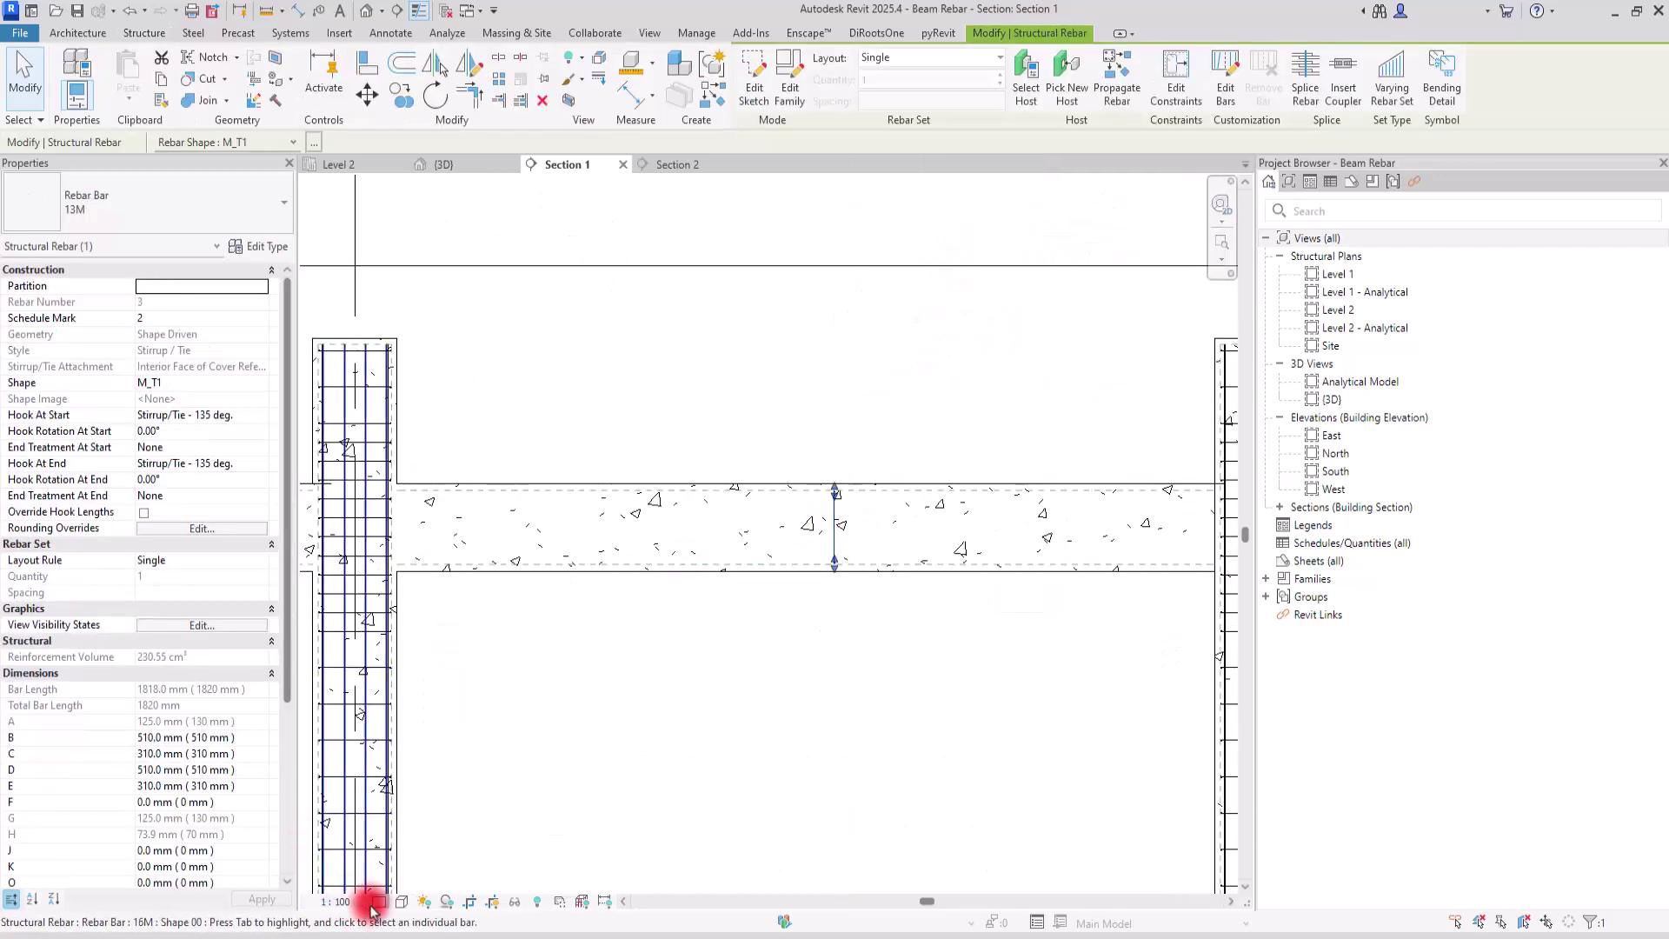
pyautogui.press('Escape')
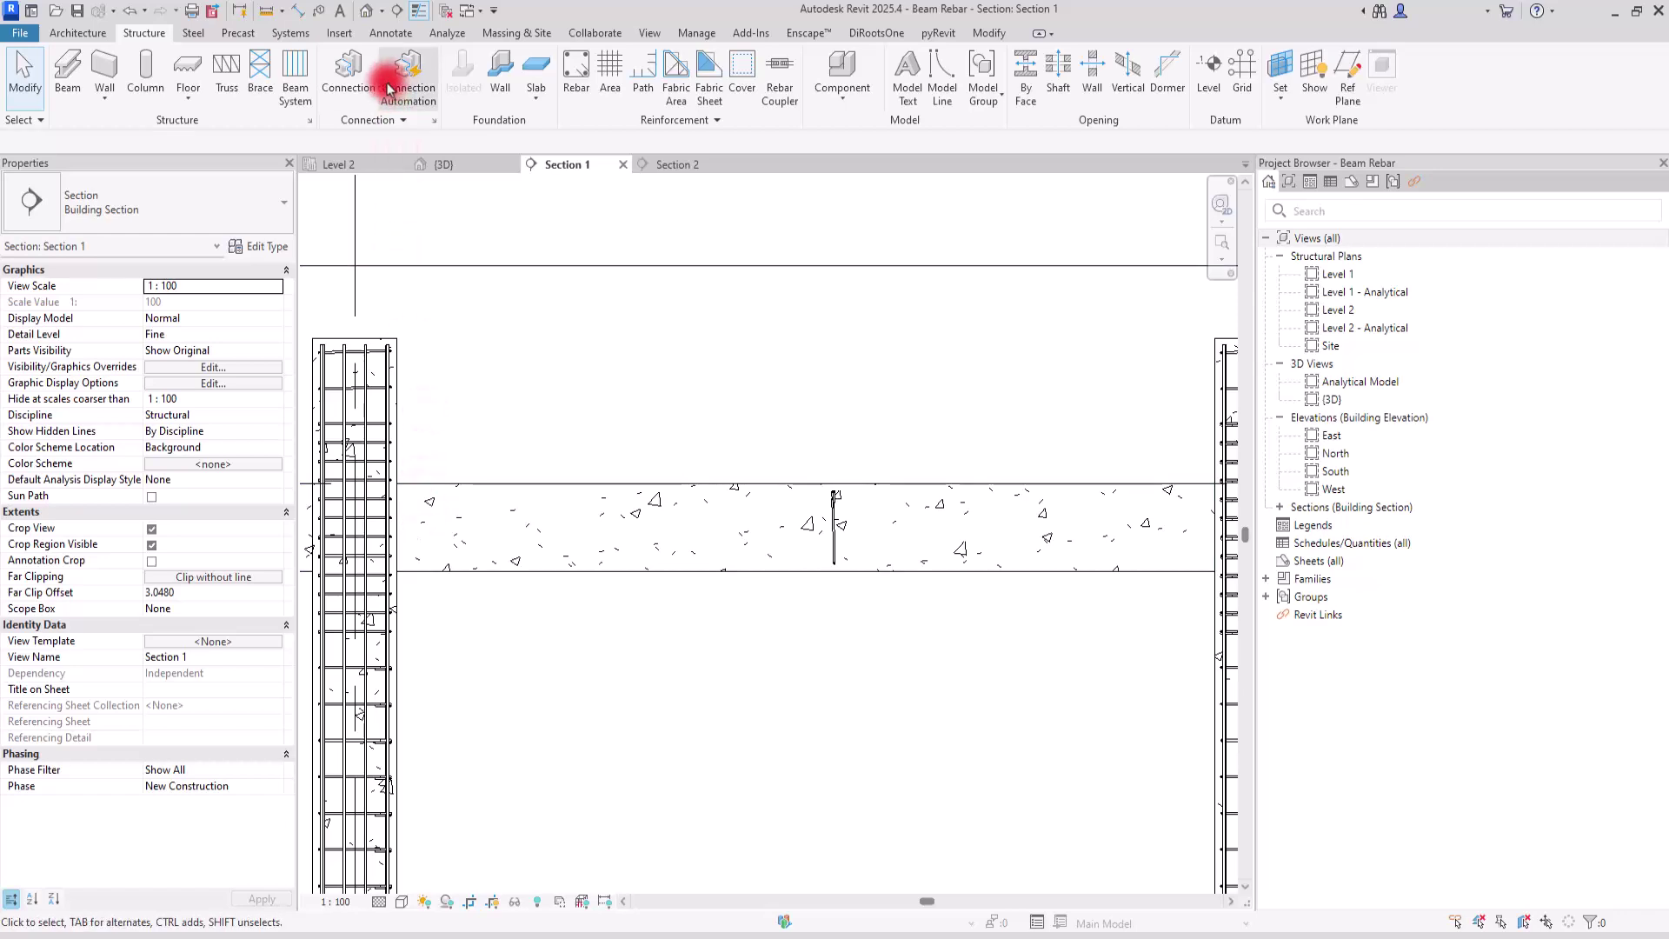
# Move the stirrup from mid-beam to the beam's left end, close to the column at grid 2.
pyautogui.click(991, 33)
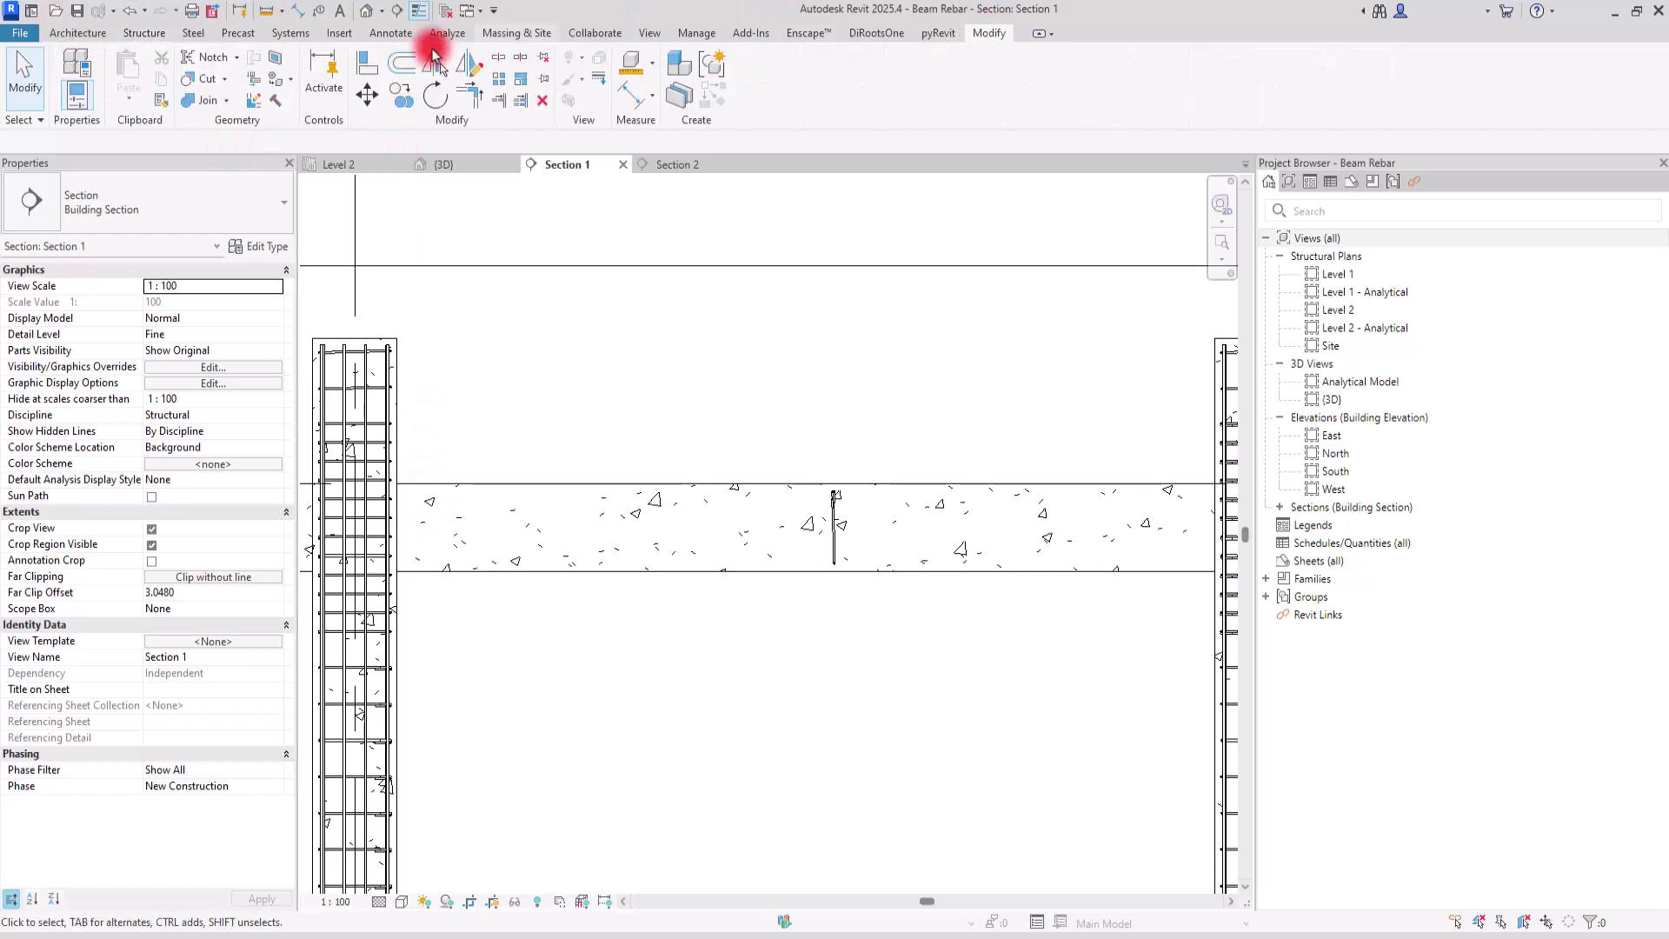
pyautogui.click(832, 535)
pyautogui.click(367, 94)
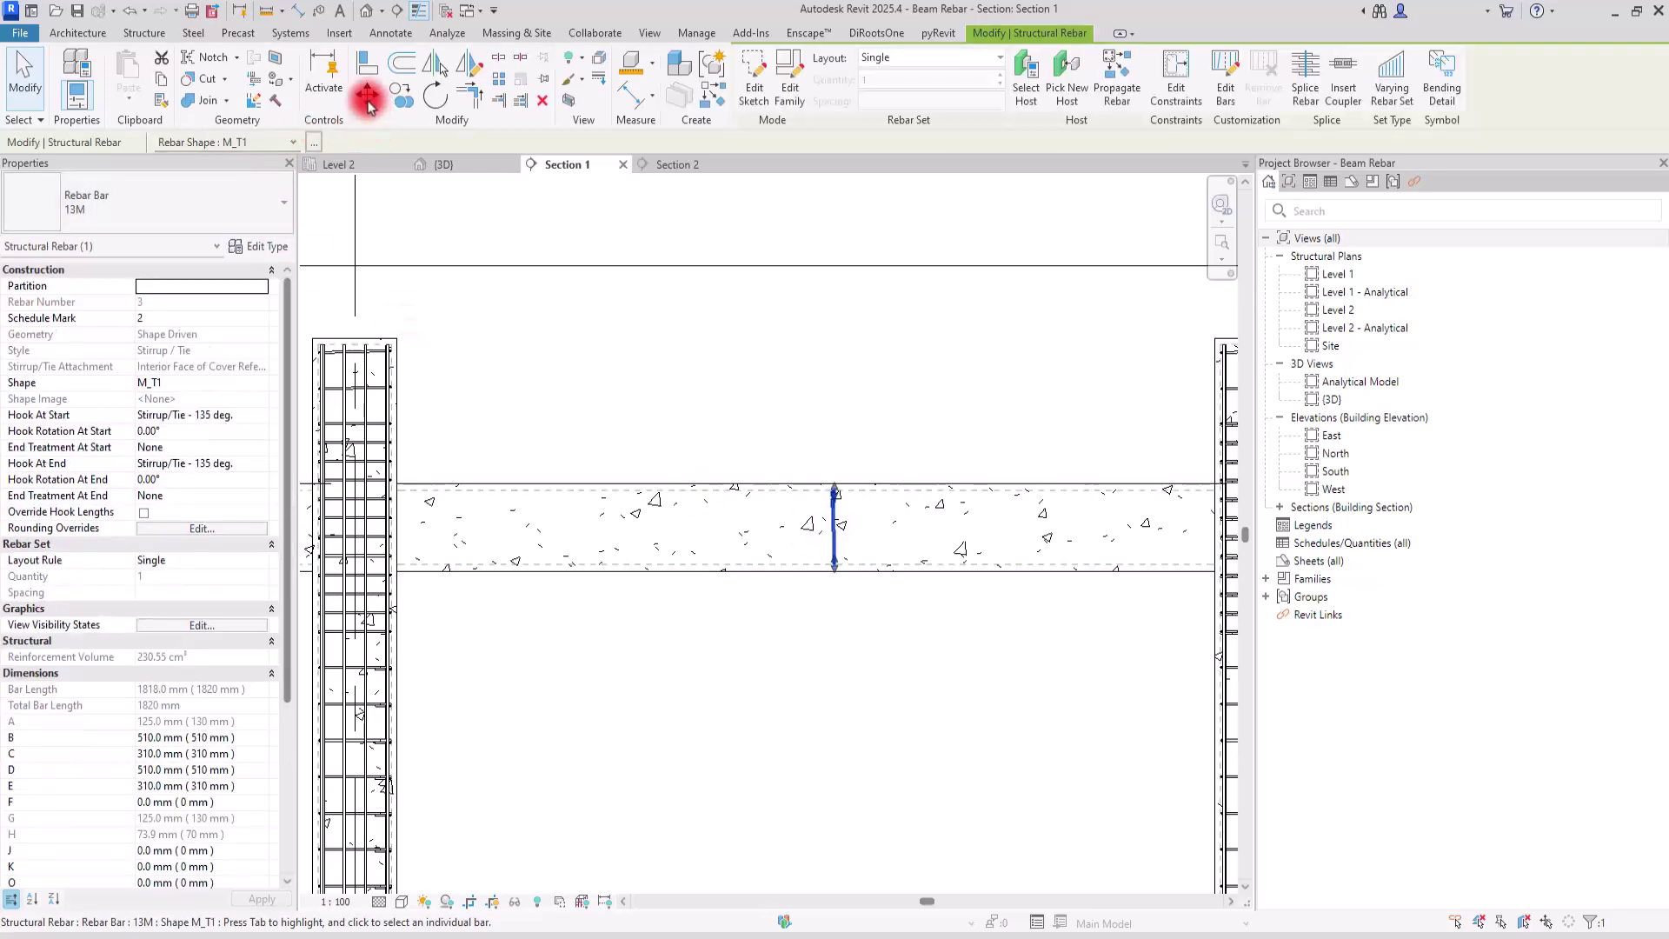
pyautogui.click(828, 526)
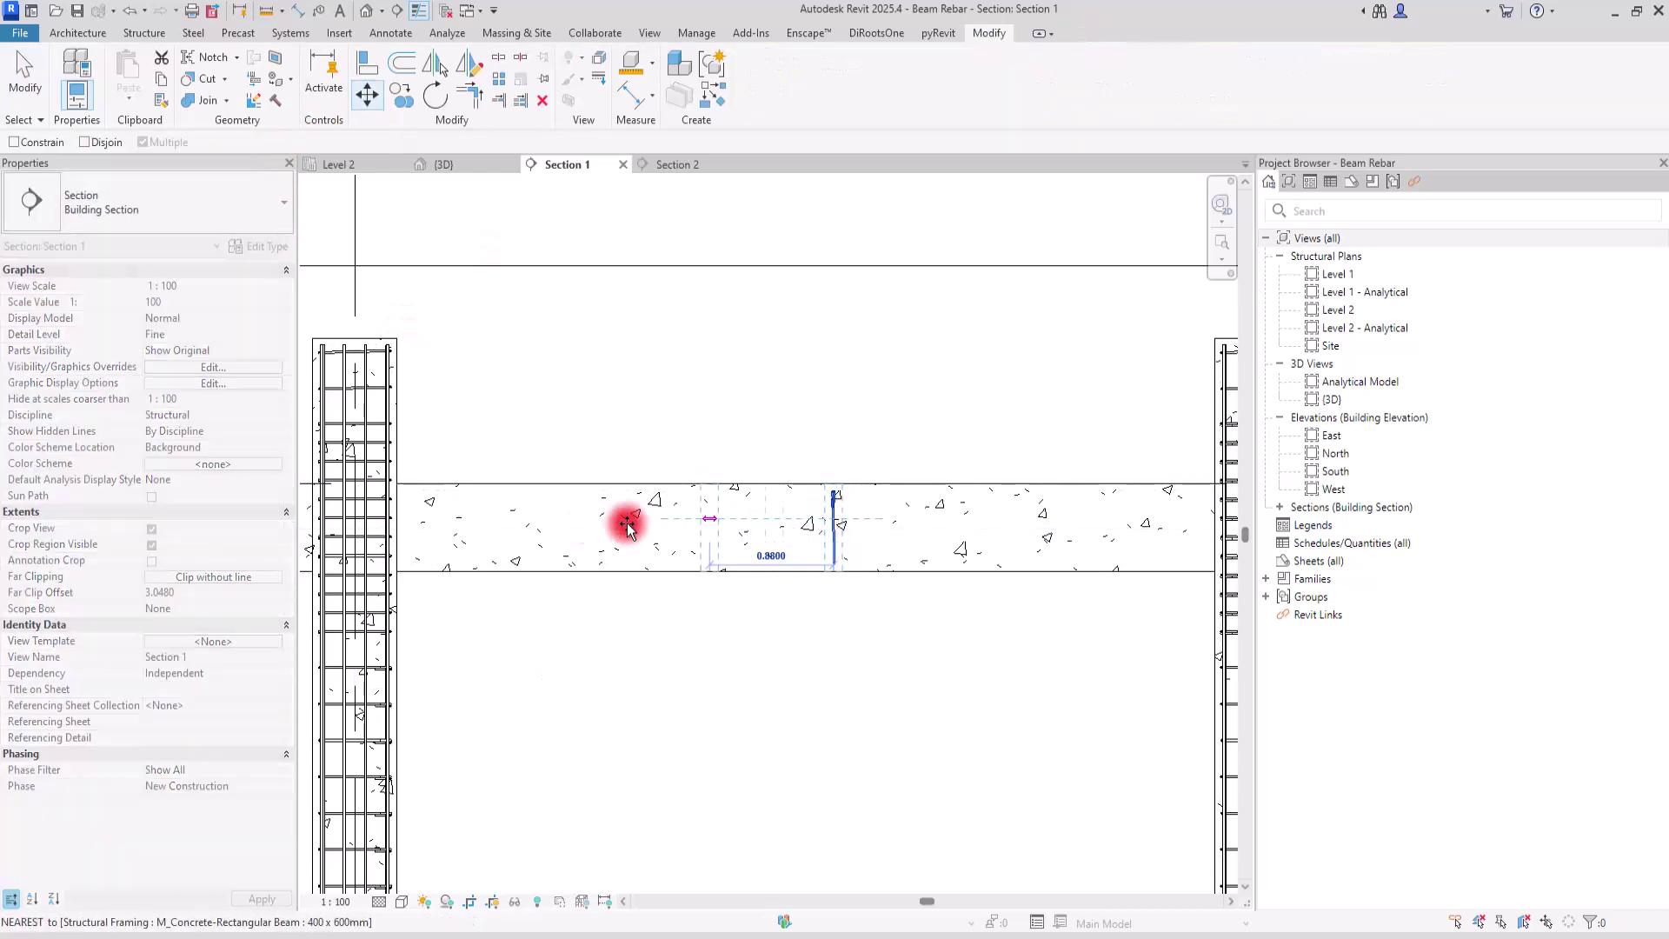
pyautogui.click(423, 526)
pyautogui.press('Escape')
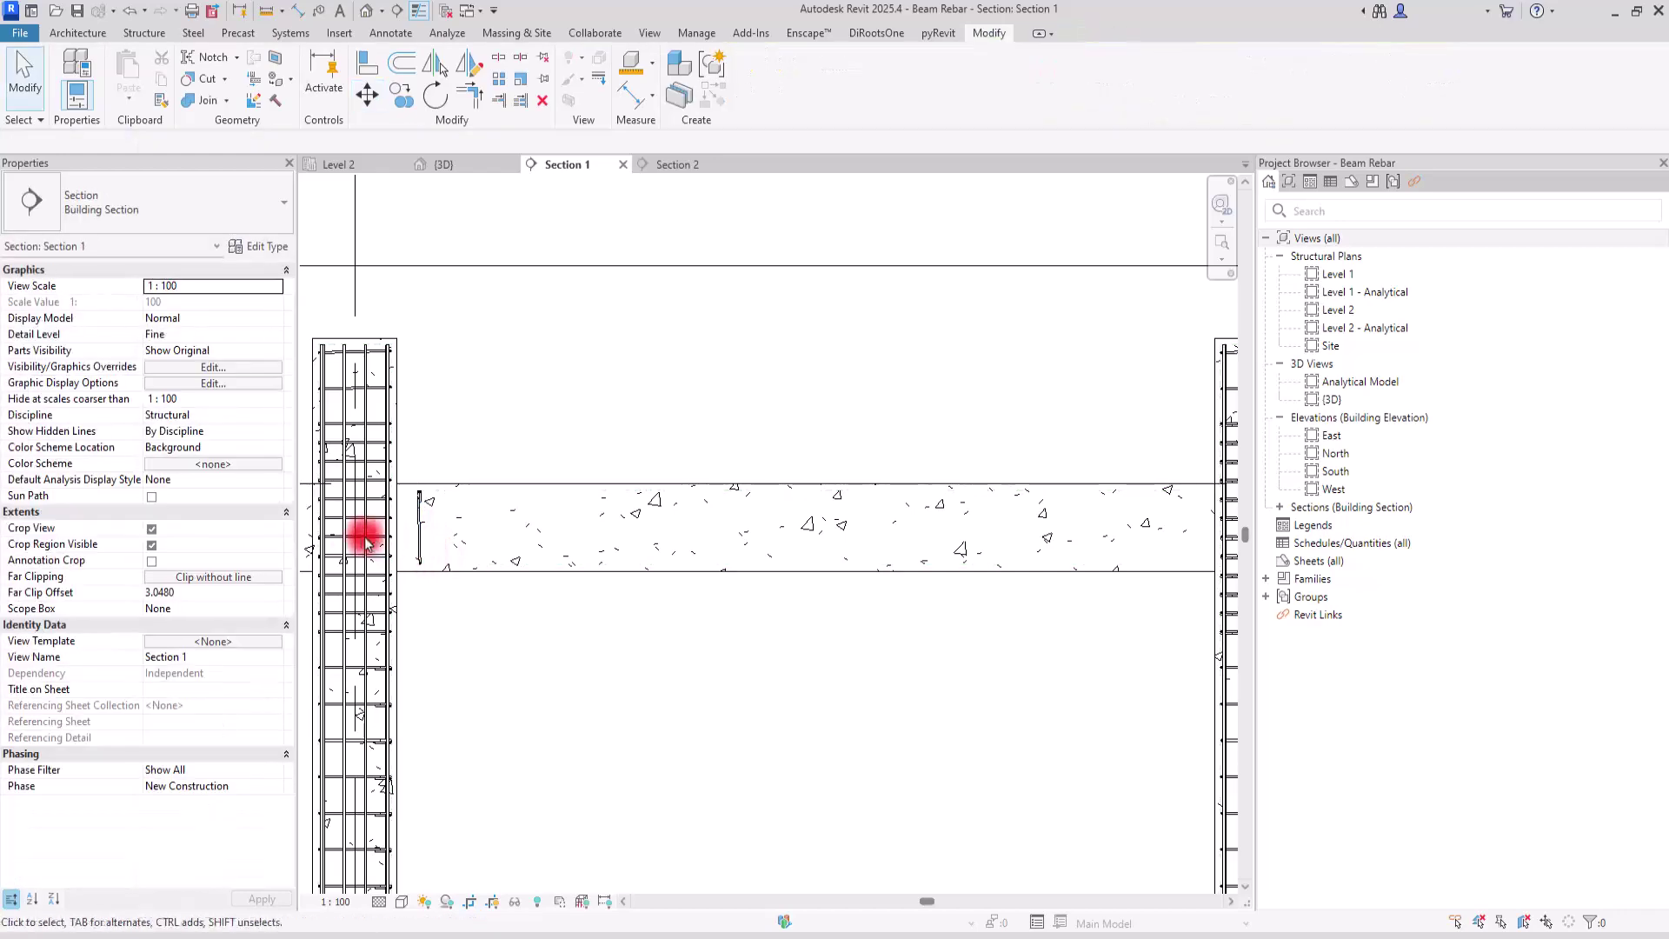
# Nudge the stirrup closer to the inner face of the column at grid 2.
pyautogui.scroll(-2, 532, 474)
pyautogui.scroll(6, 391, 466)
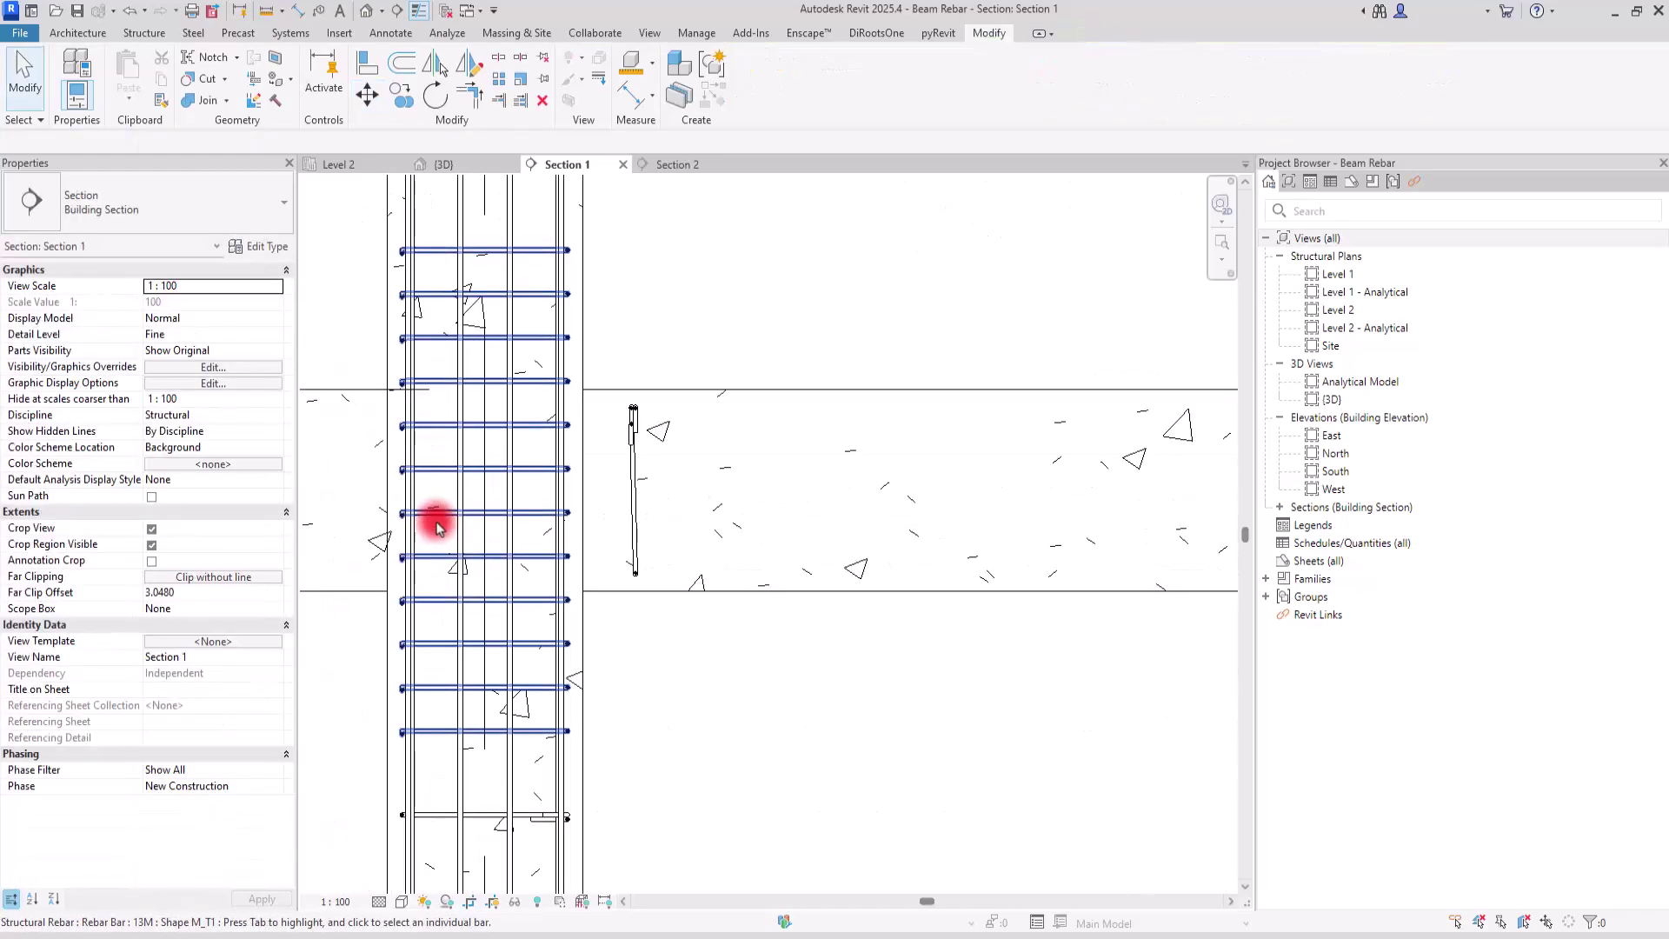
pyautogui.click(639, 479)
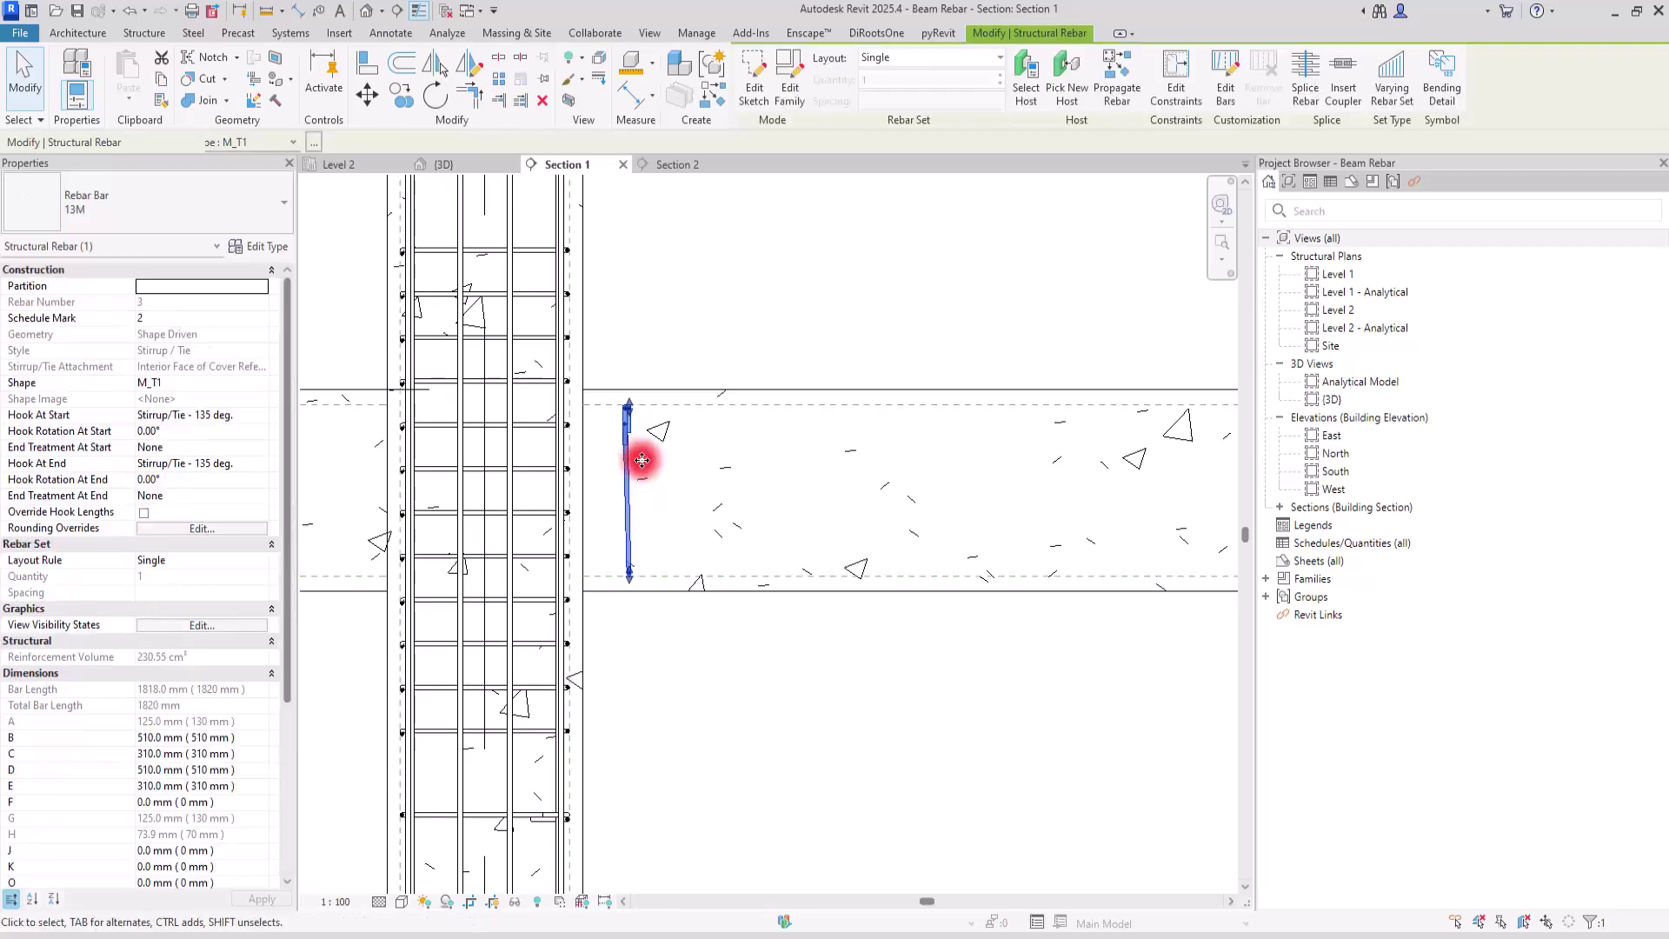
pyautogui.press('Left')
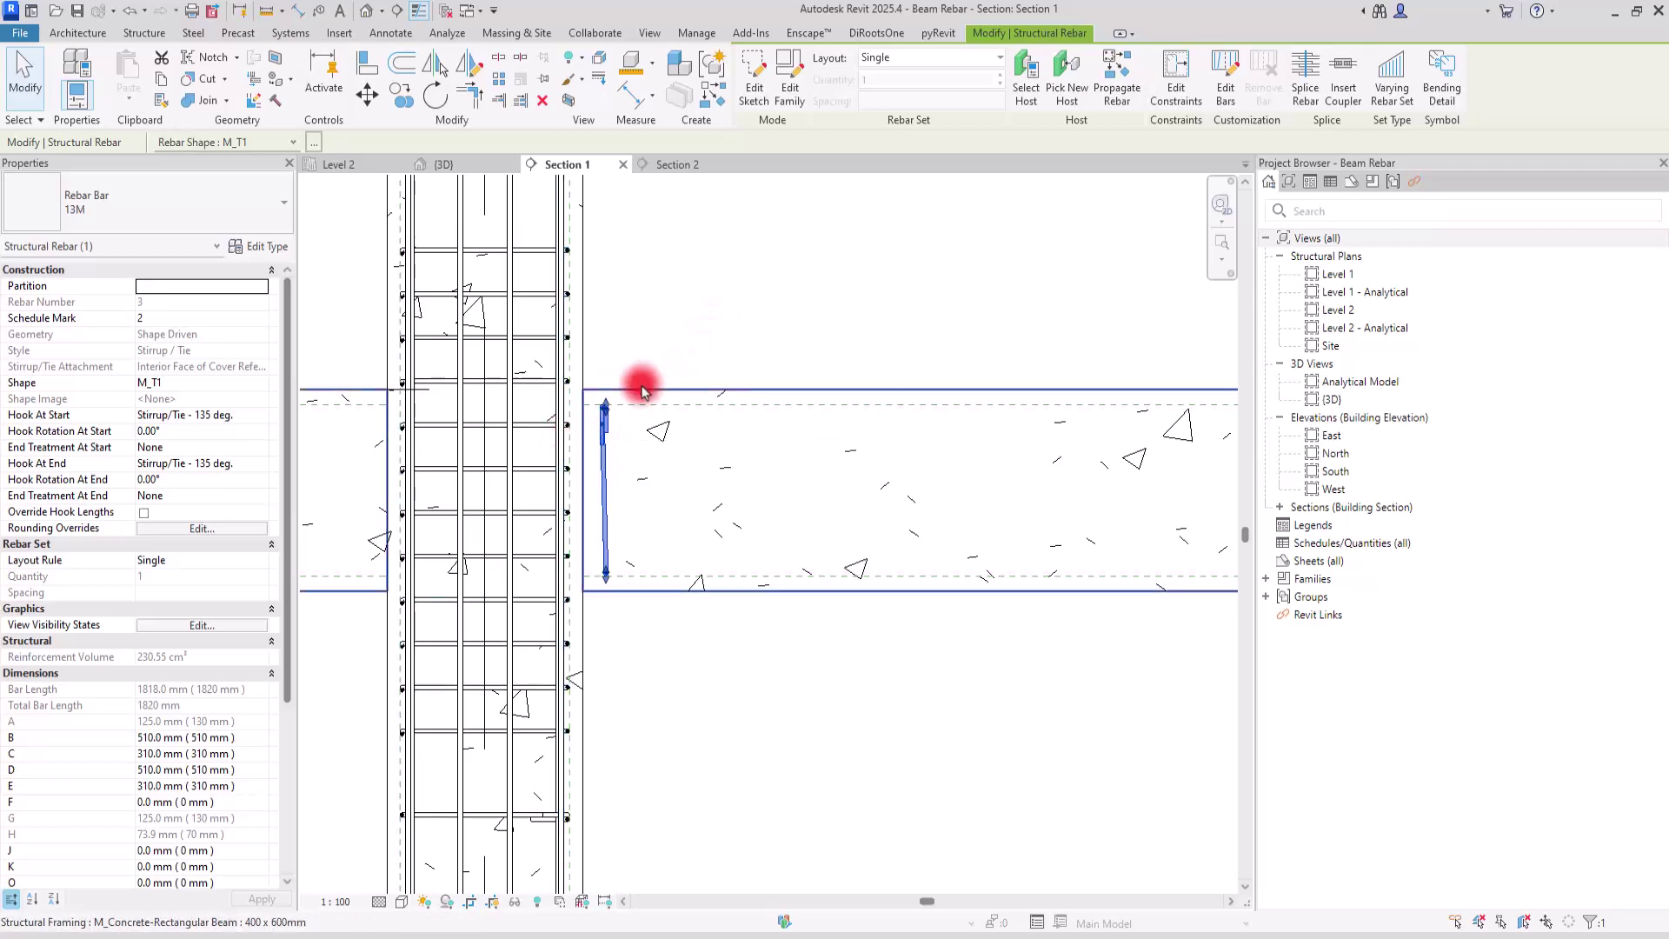
# Change the stirrup's layout to Number with Spacing with a quantity of 8.
pyautogui.scroll(-5, 608, 461)
pyautogui.scroll(2, 701, 432)
pyautogui.scroll(2, 701, 432)
pyautogui.scroll(-1, 659, 421)
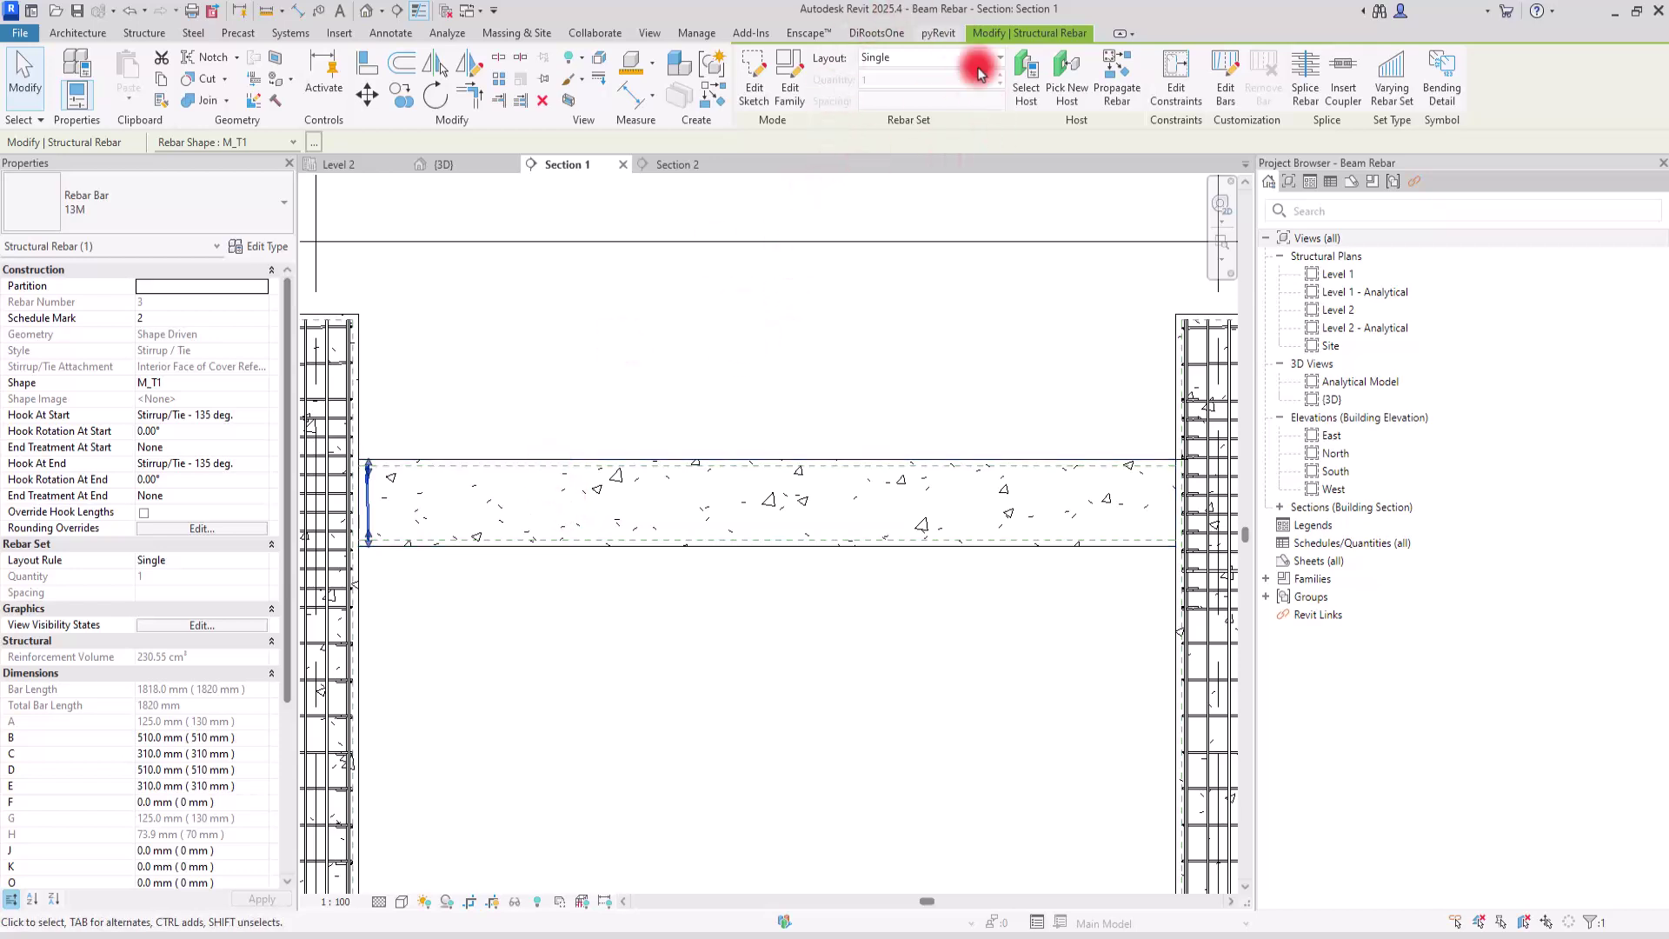
pyautogui.click(964, 57)
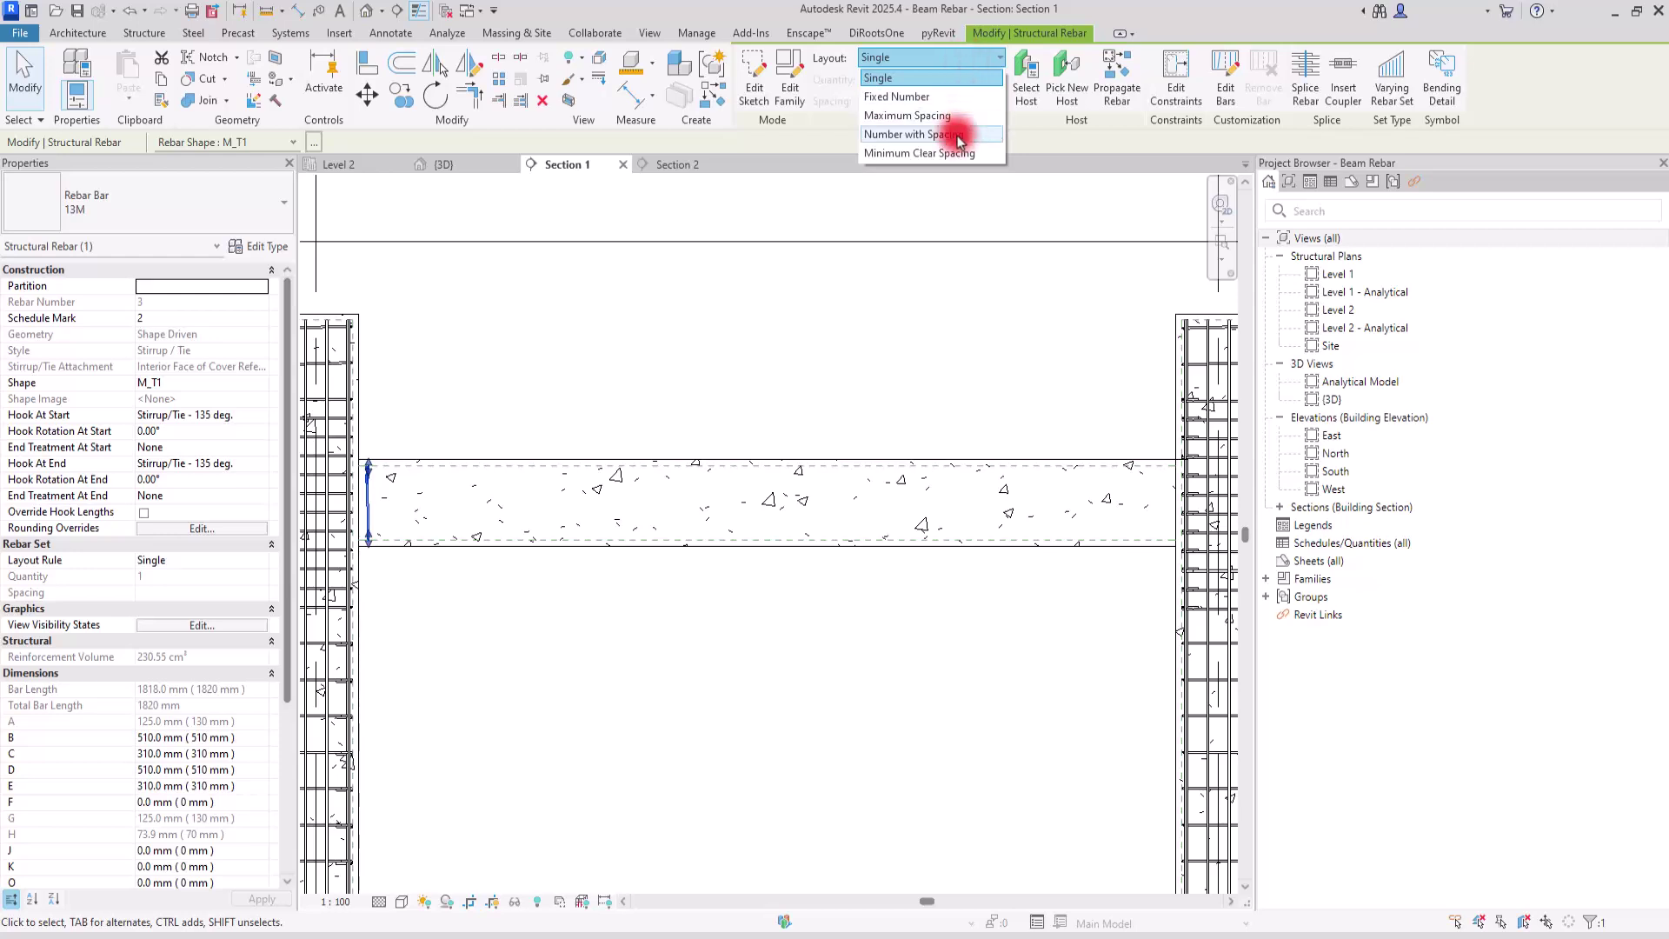
pyautogui.click(960, 135)
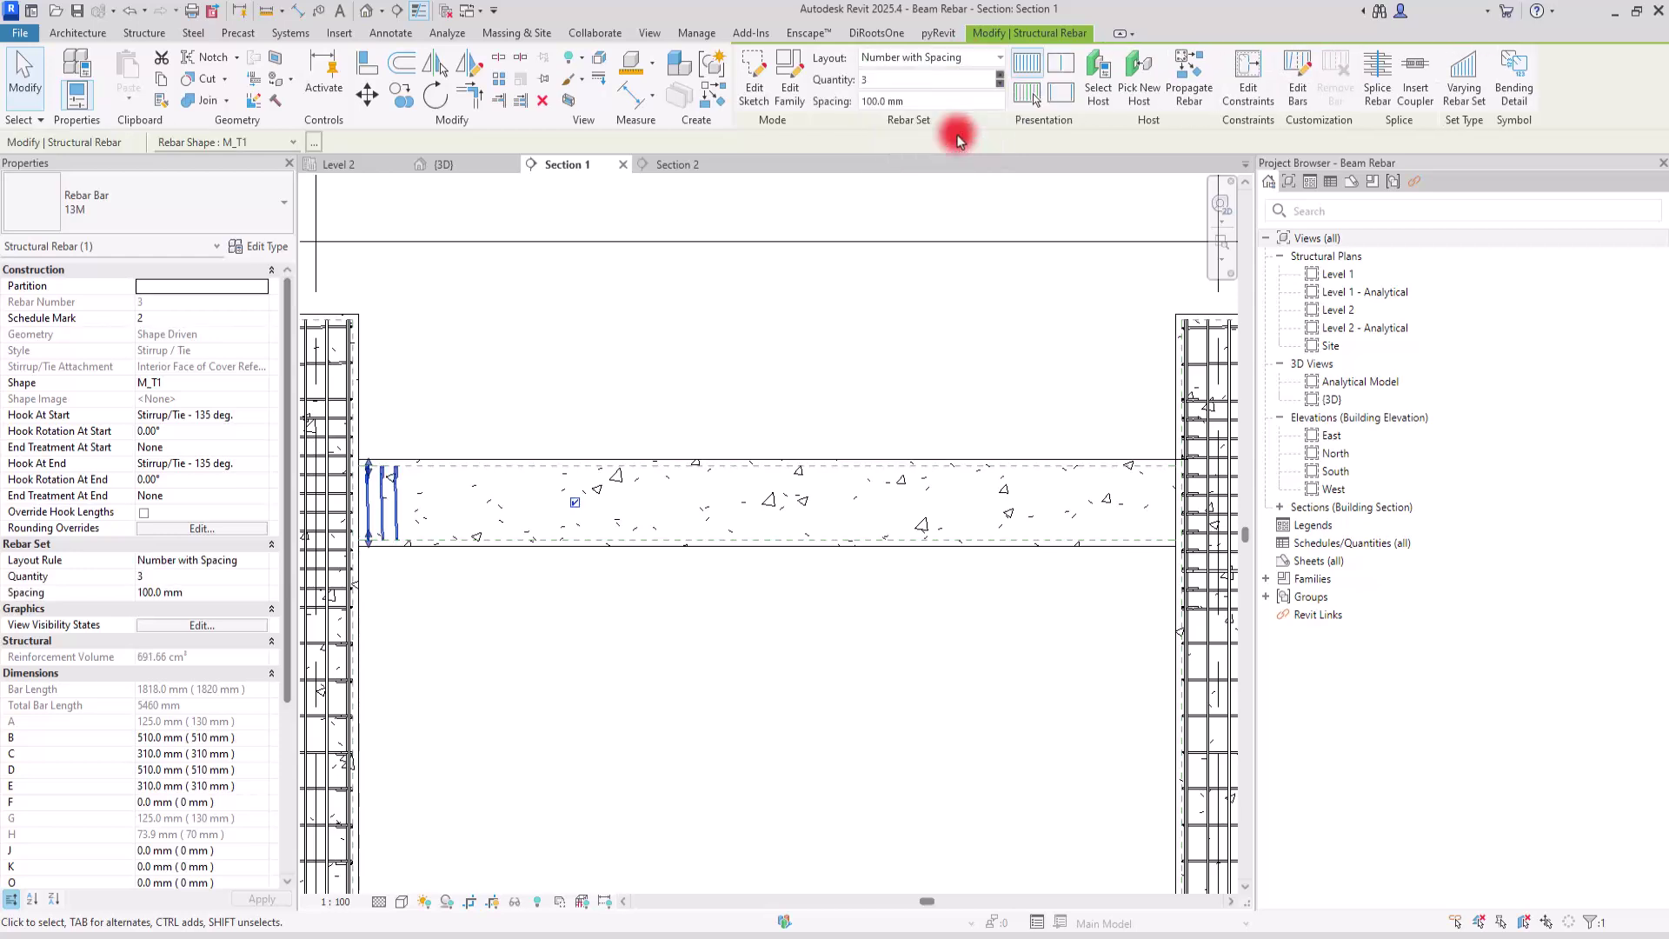
pyautogui.click(980, 61)
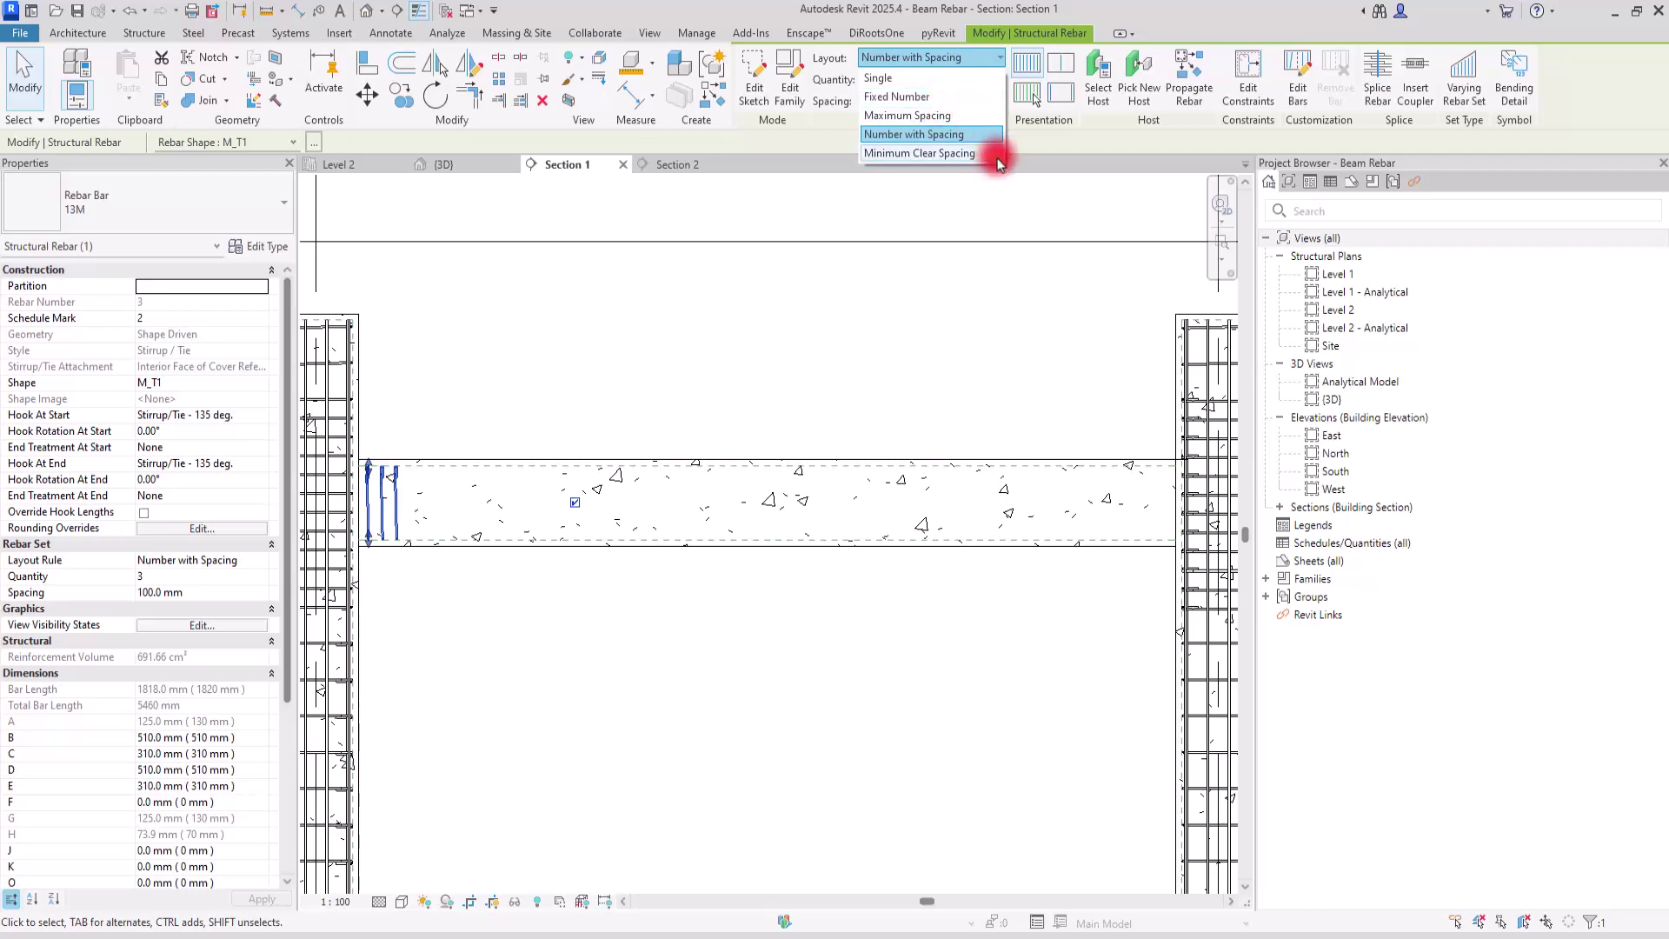
pyautogui.click(928, 137)
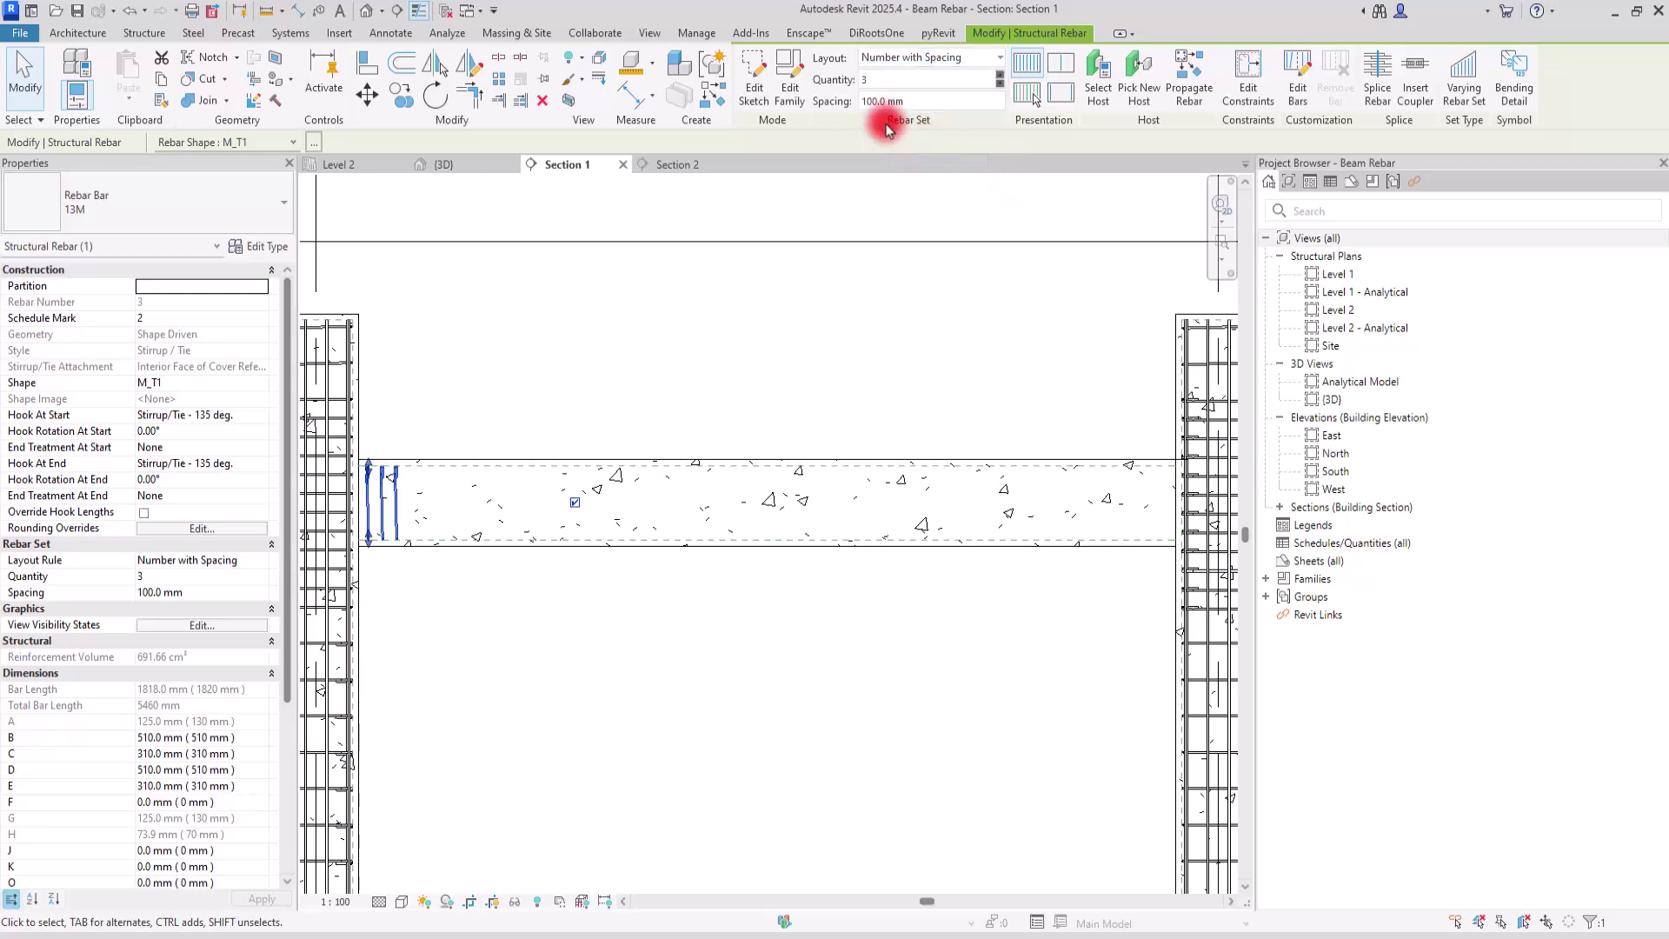
pyautogui.click(870, 83)
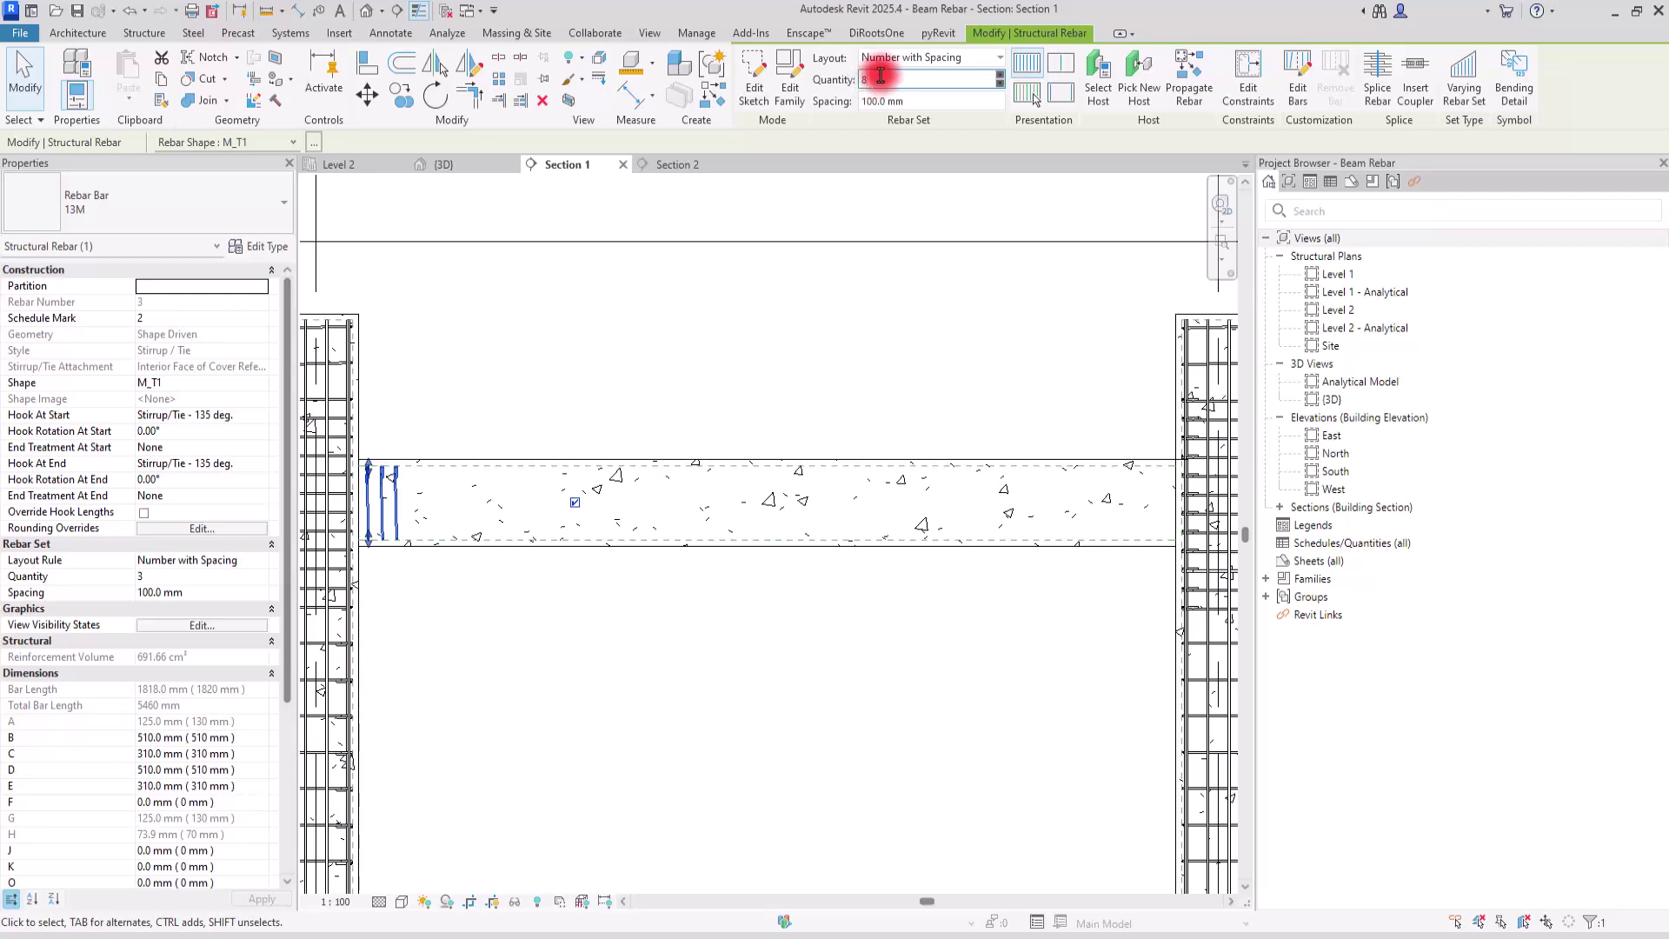
pyautogui.write('8')
pyautogui.press('Tab')
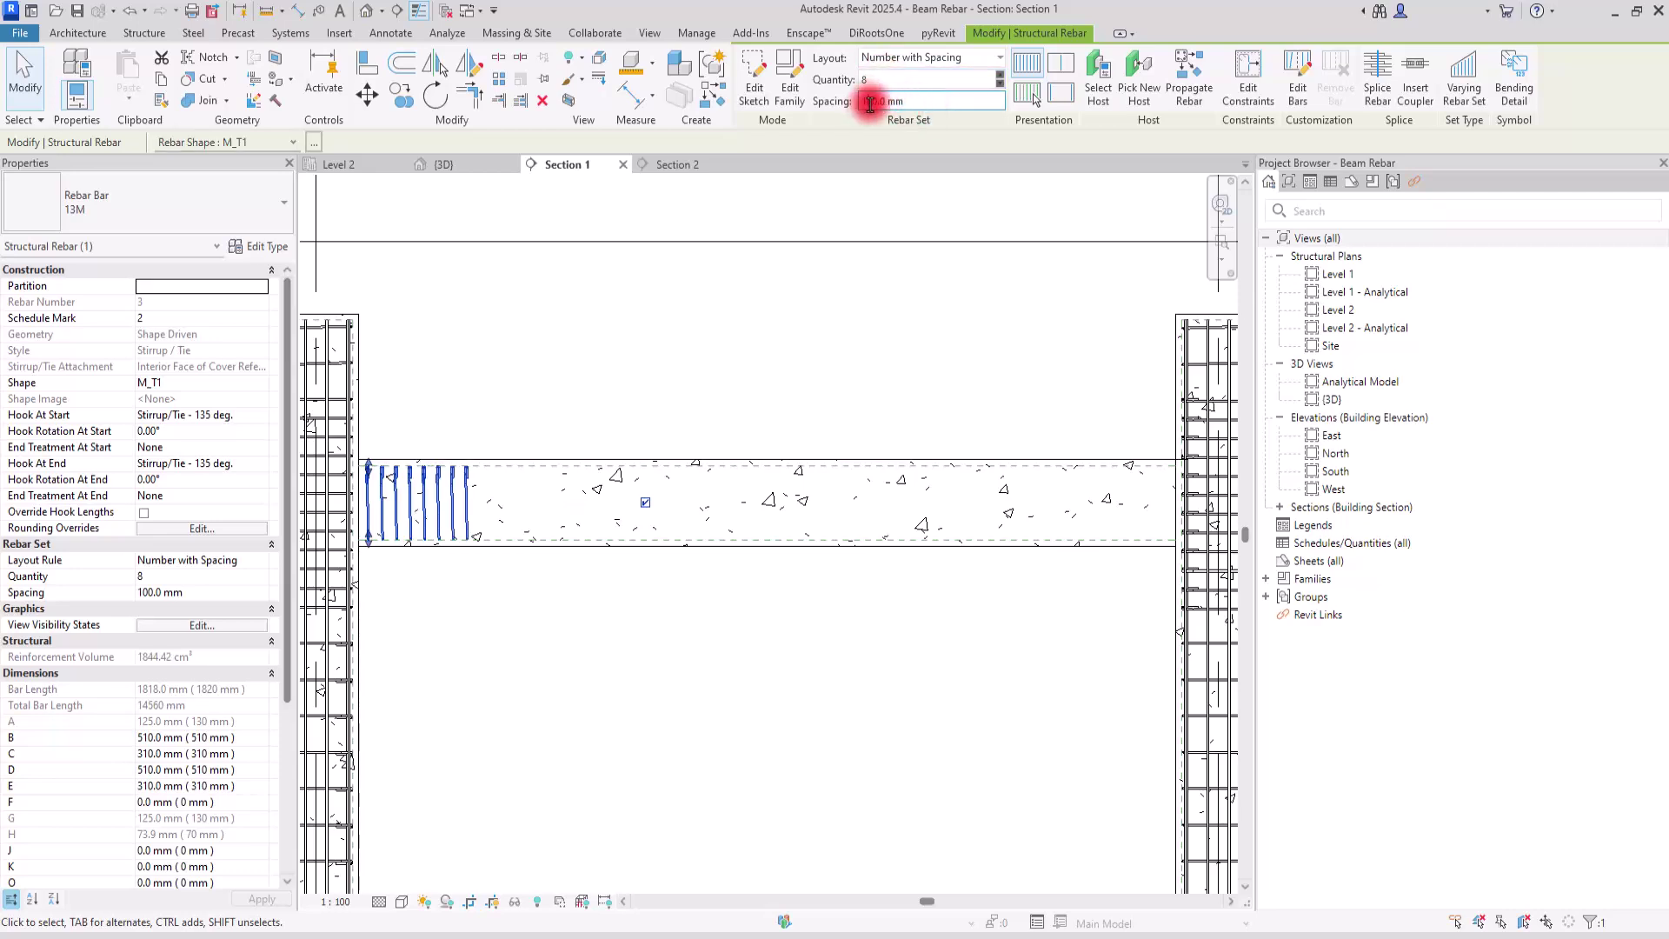
# Try a 150 mm spacing for the stirrup set, and set it back to 100 mm.
pyautogui.write('150')
pyautogui.press('Return')
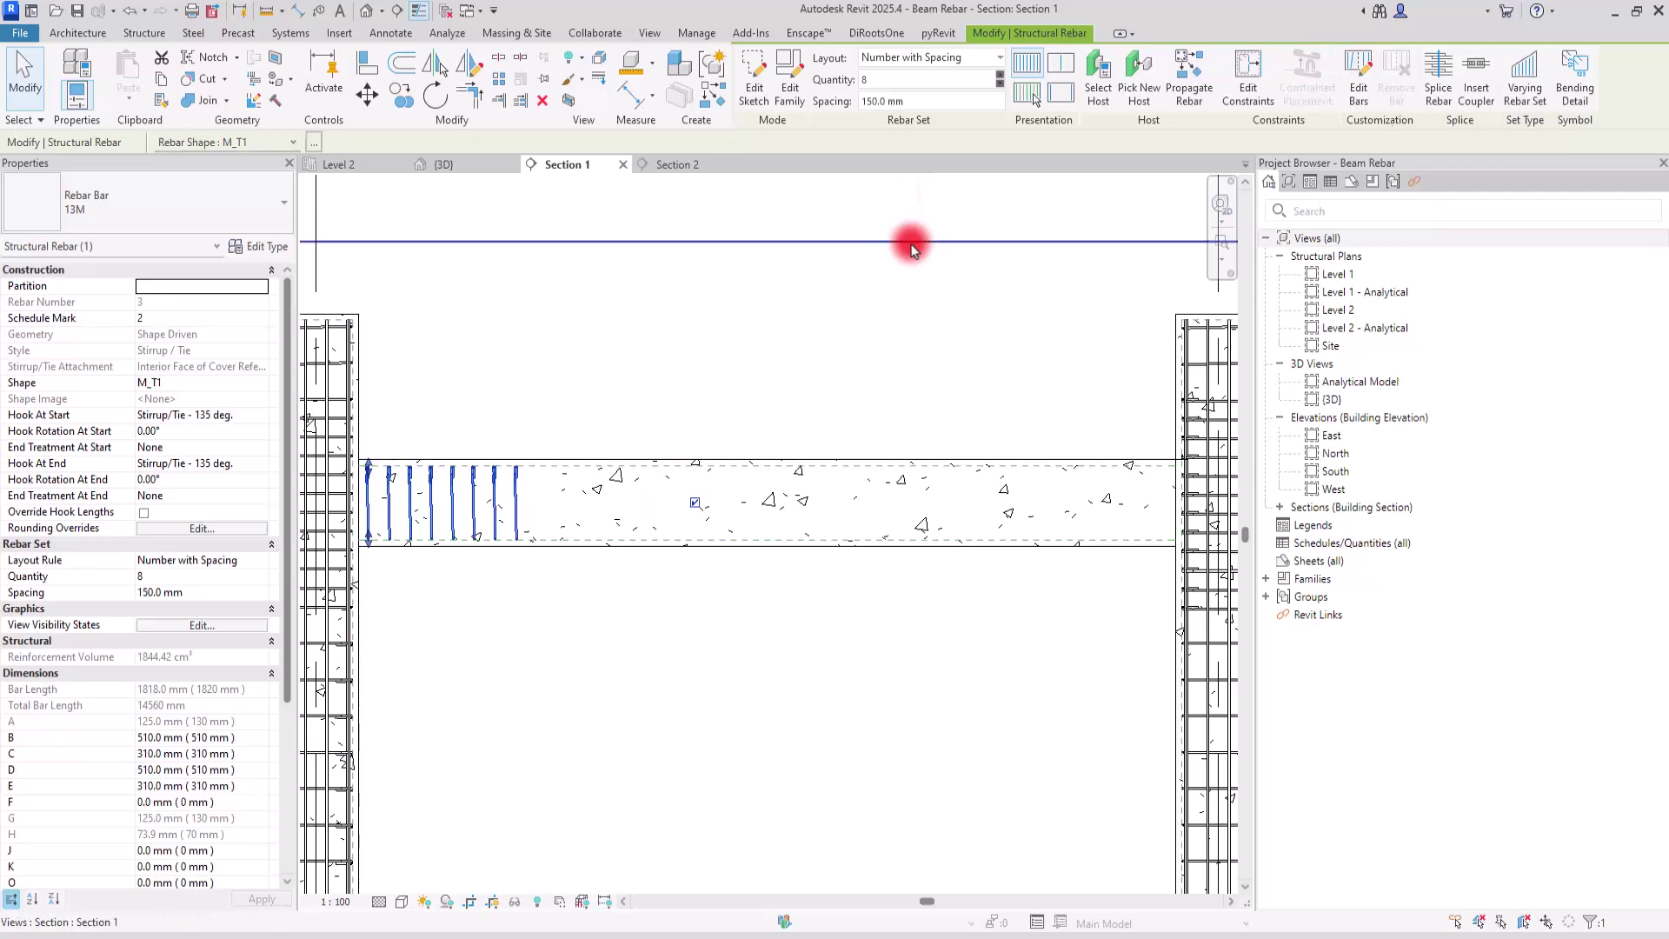
pyautogui.click(874, 100)
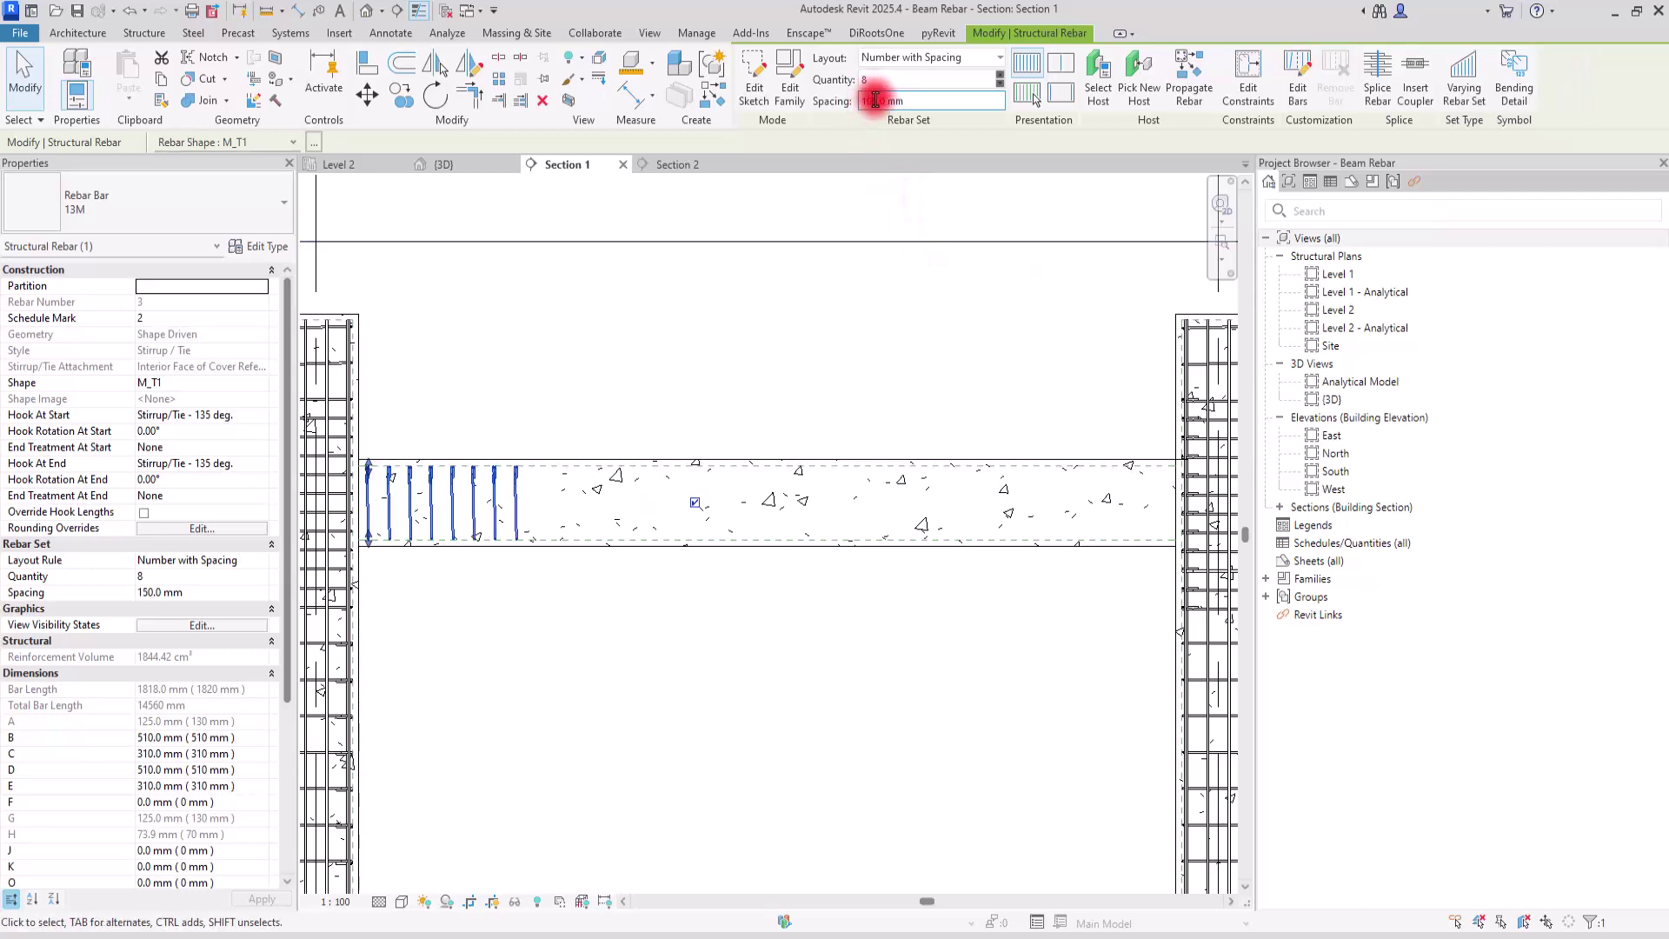
pyautogui.press('Return')
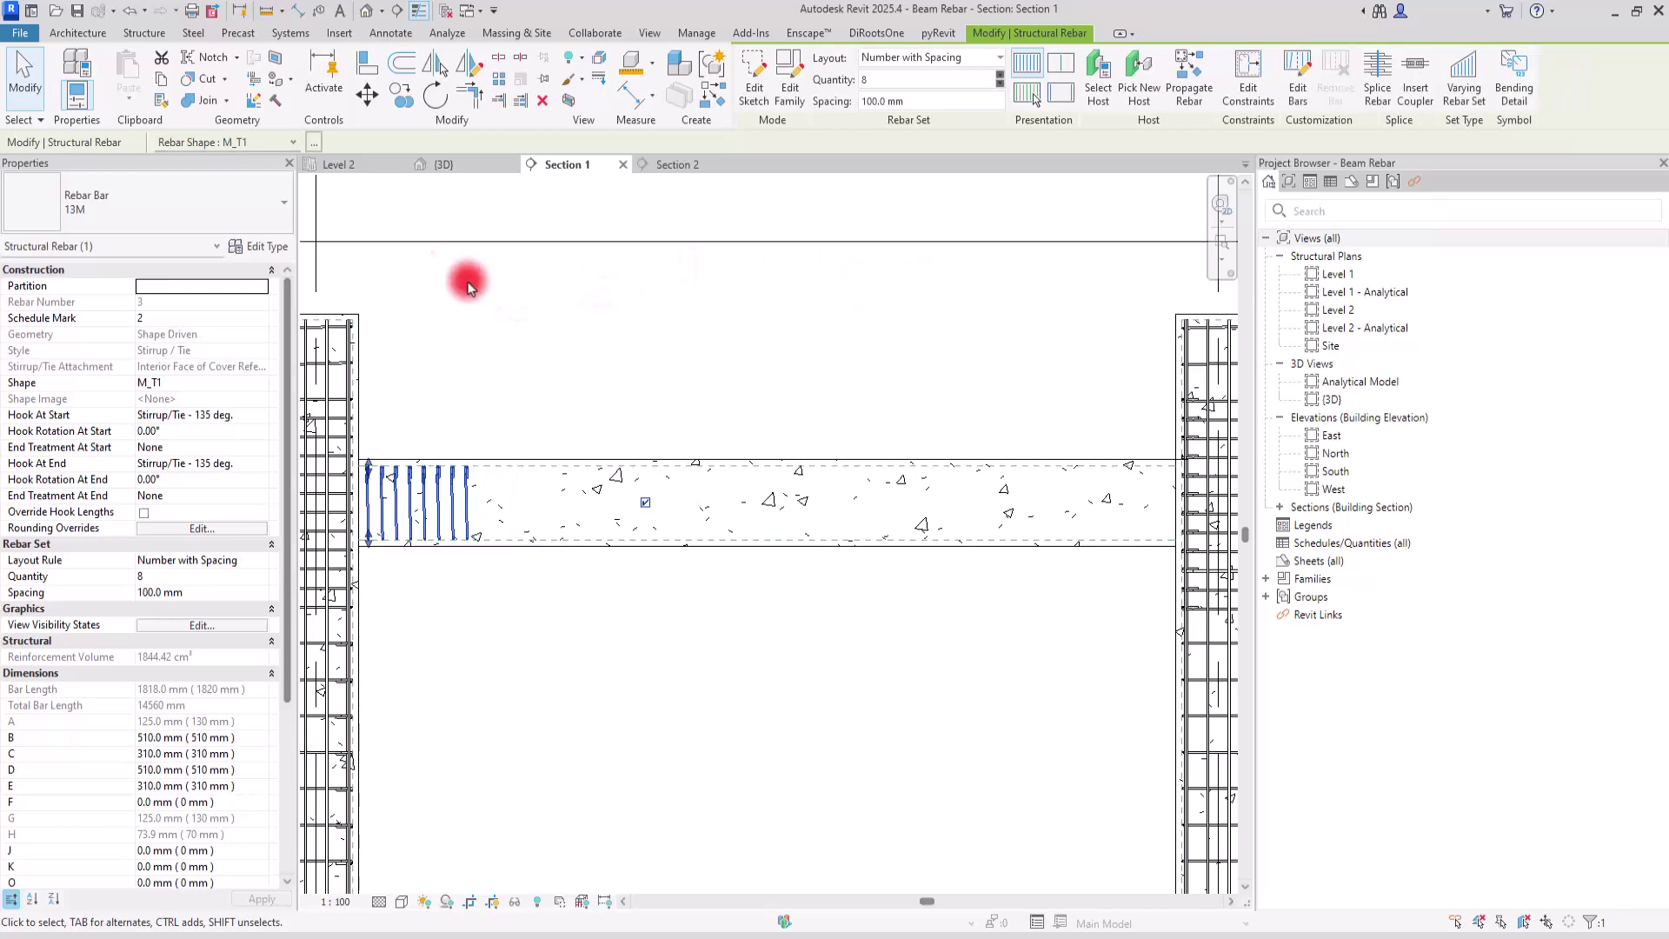
# Mirror the stirrup set to the beam's right end about a vertical axis drawn near midspan.
pyautogui.click(469, 63)
pyautogui.click(742, 458)
pyautogui.click(739, 687)
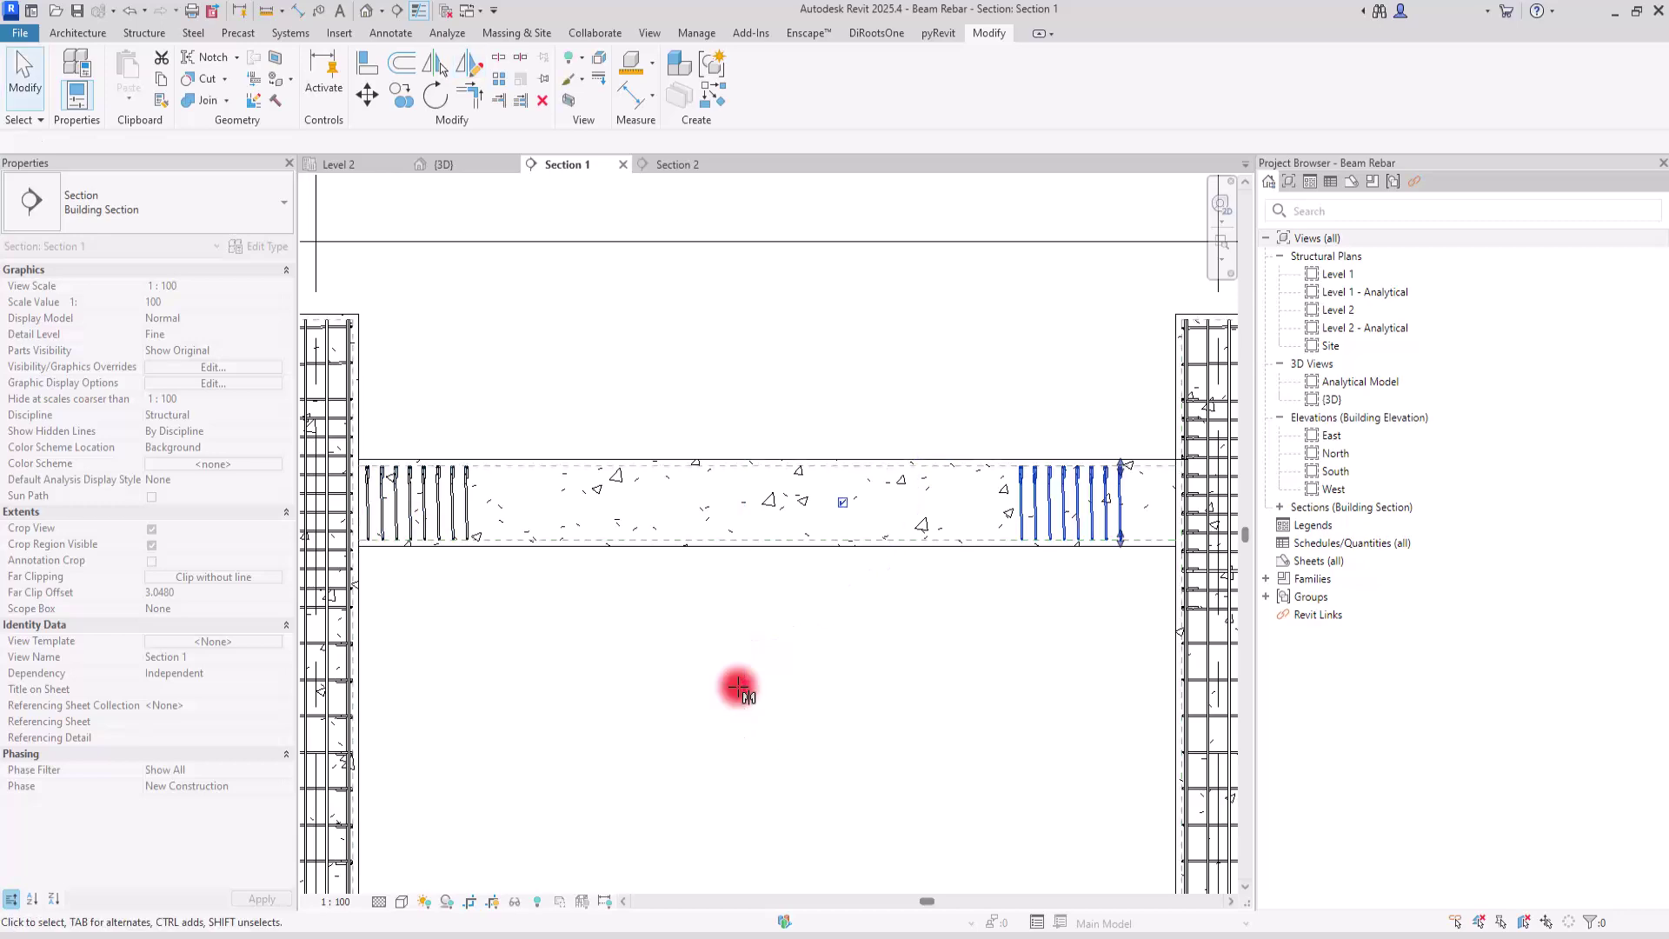
pyautogui.press('Escape')
# Nudge the mirrored stirrup set along the beam until its outermost stirrup sits close to the right column's inner face.
pyautogui.click(1112, 494)
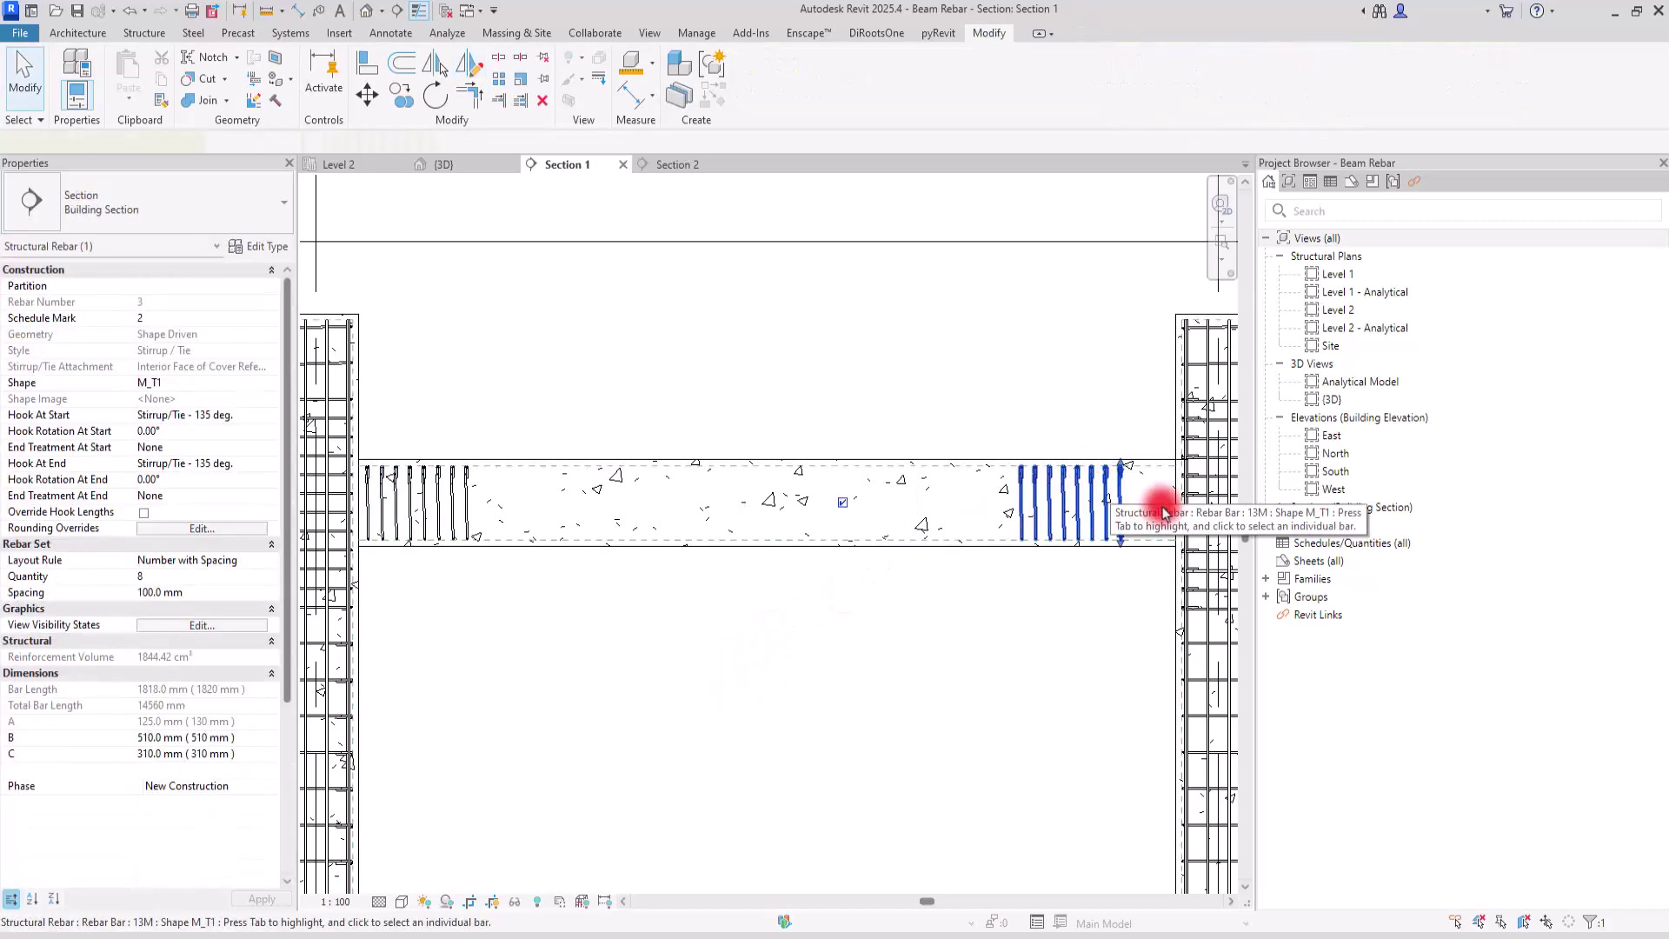
pyautogui.scroll(5, 1169, 497)
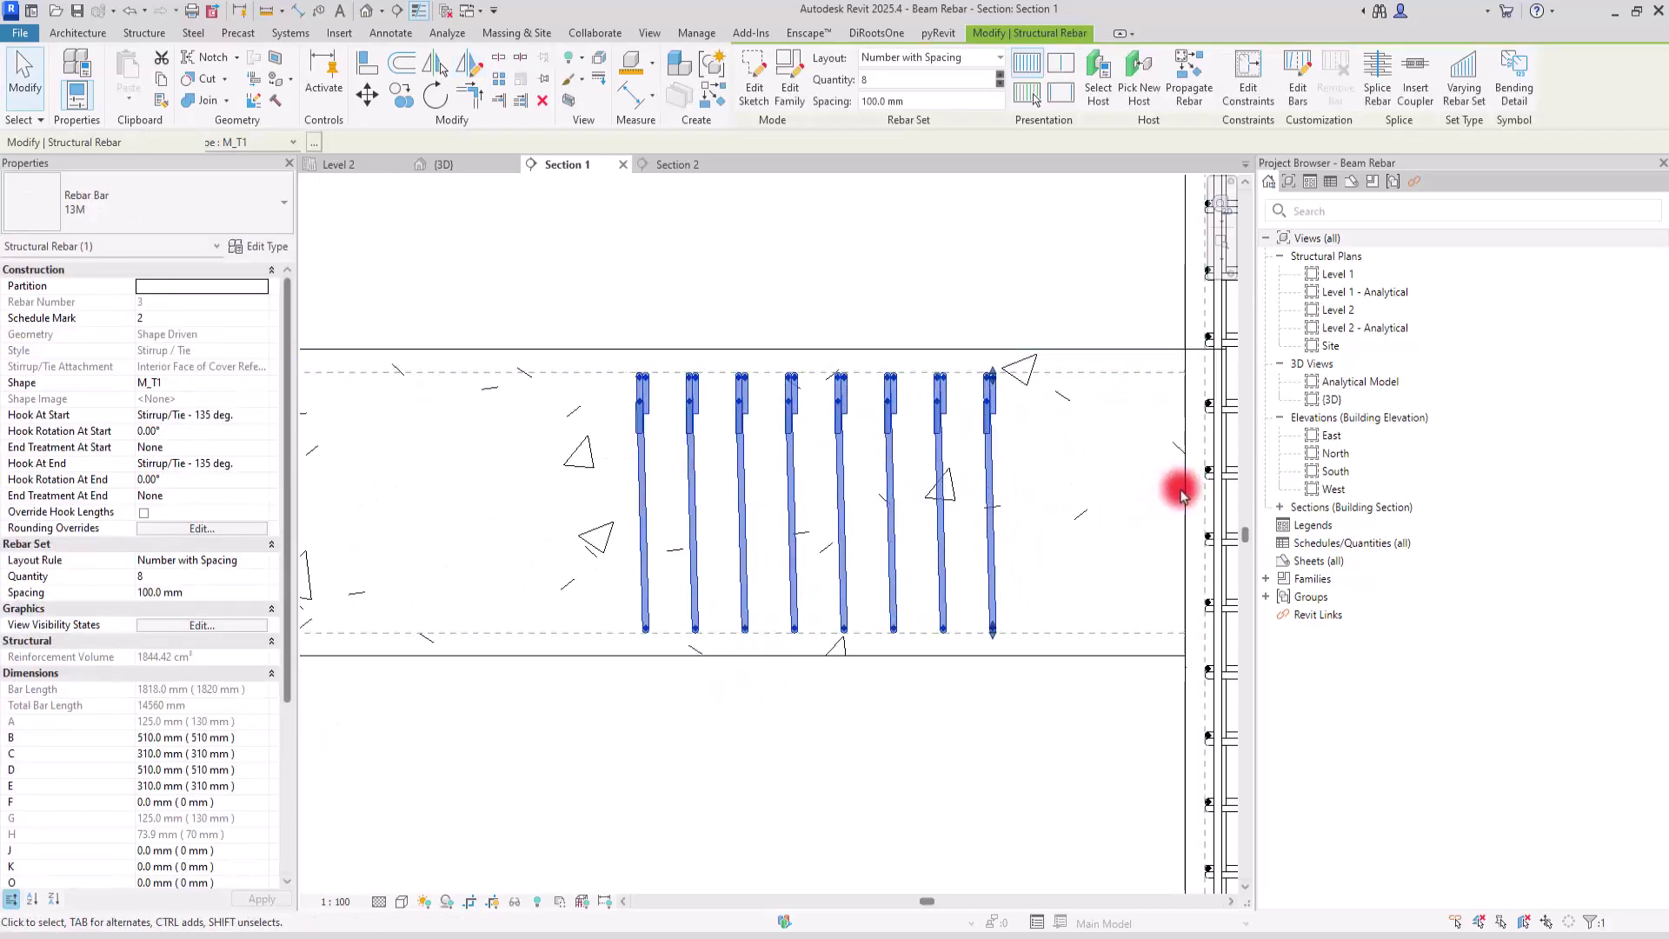
pyautogui.press('Right')
pyautogui.press('Right')
pyautogui.press('Right')
pyautogui.press('Right')
pyautogui.press('Right')
pyautogui.press('Right')
pyautogui.press('Right')
pyautogui.press('Right')
pyautogui.press('Right')
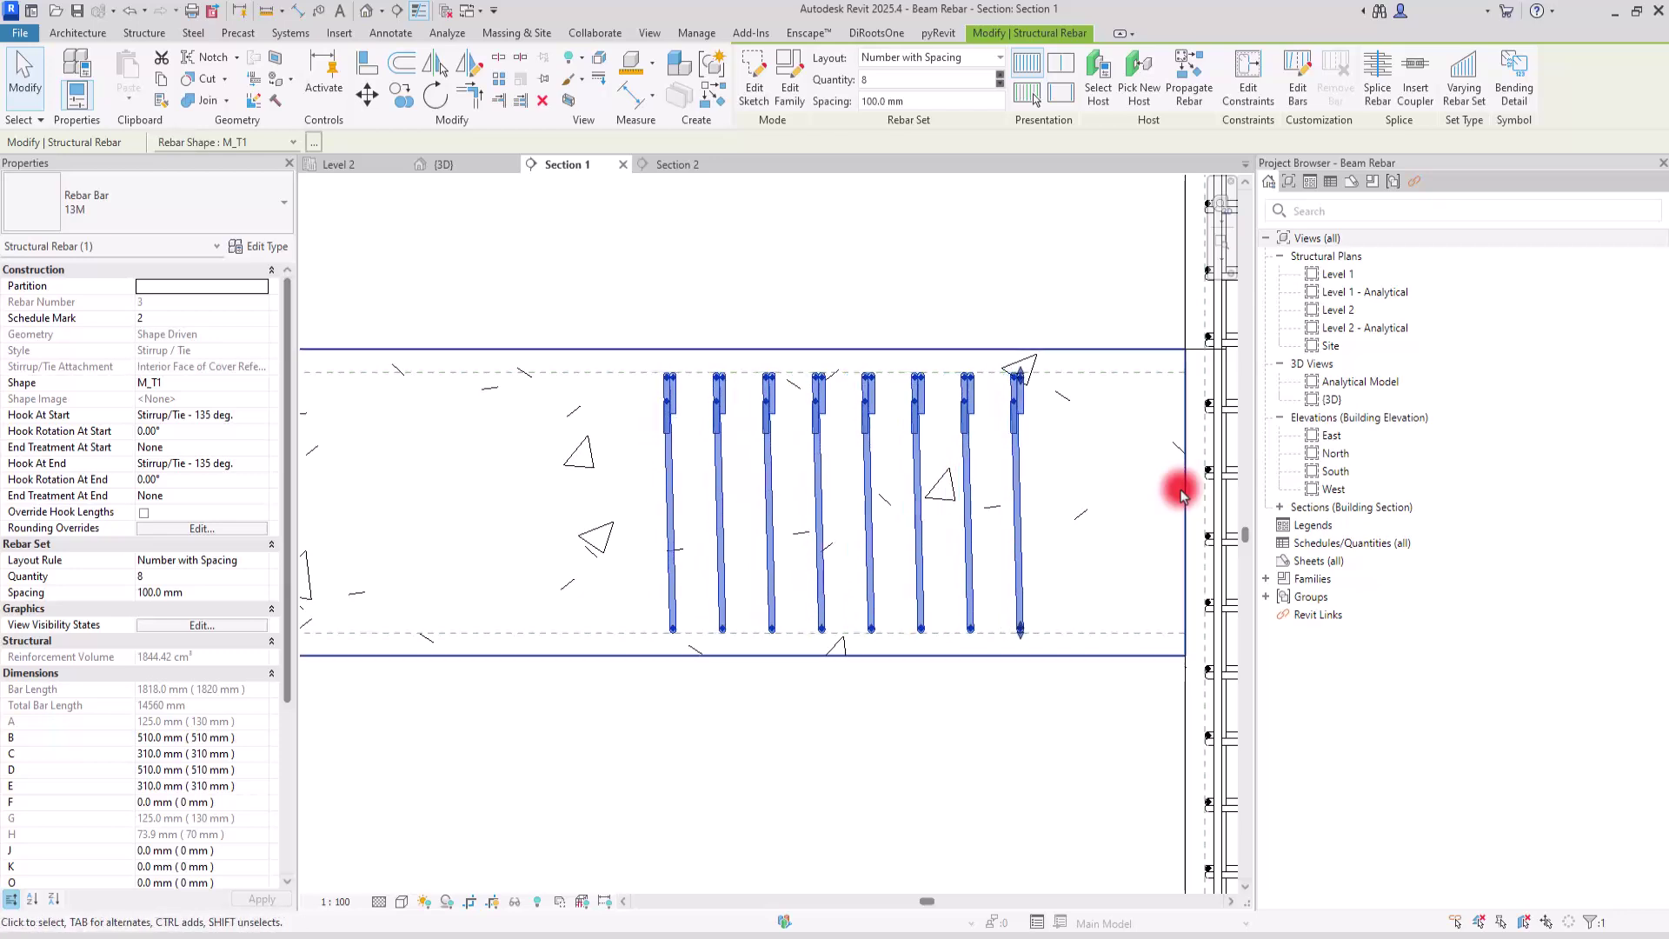
pyautogui.press('Right')
pyautogui.press('Right')
pyautogui.press('Right')
pyautogui.press('Right')
pyautogui.press('Right')
pyautogui.press('Right')
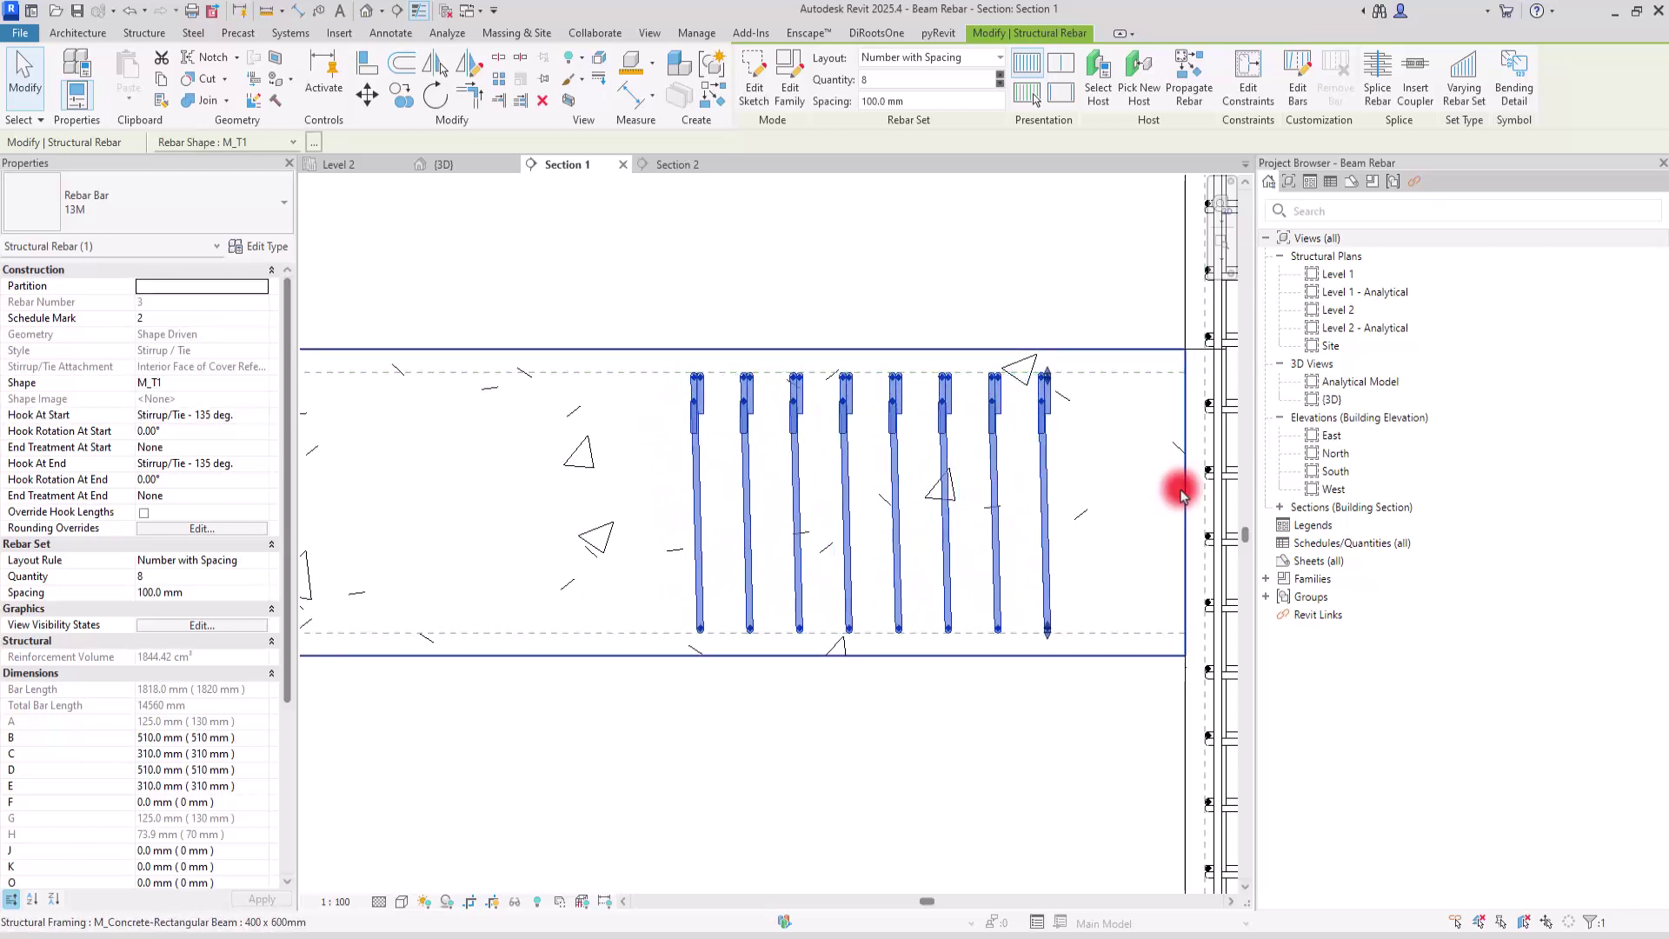
pyautogui.press('Right')
pyautogui.press('Right')
pyautogui.press('Right')
pyautogui.press('Right')
pyautogui.press('Right')
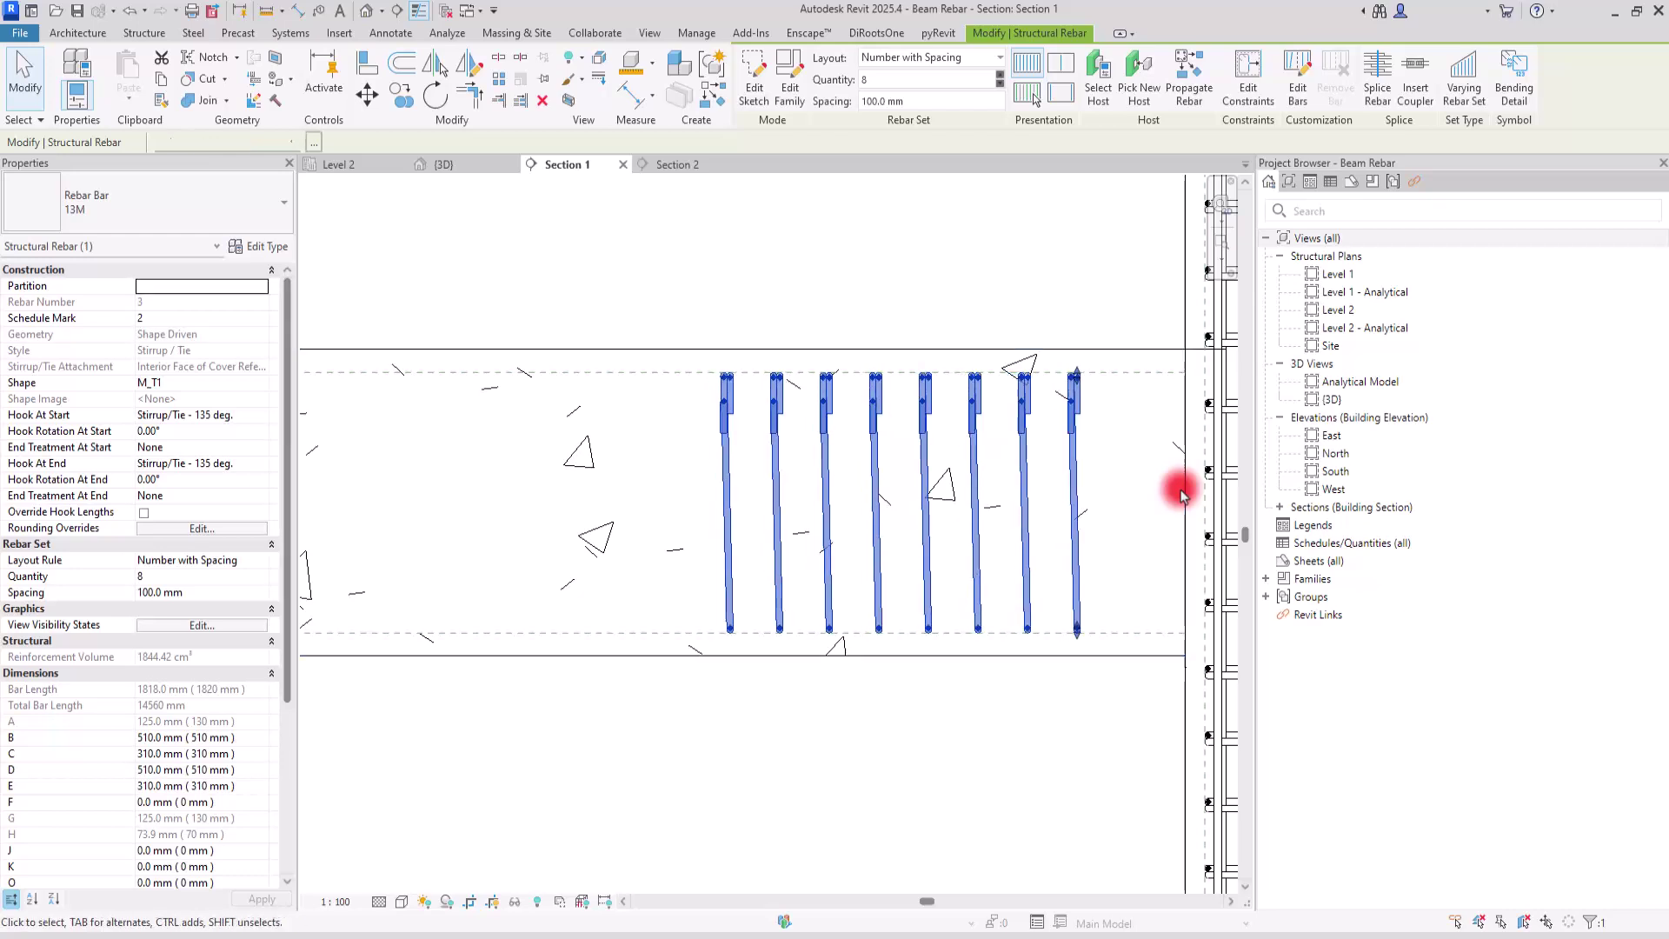
pyautogui.press('Right')
pyautogui.press('Right')
pyautogui.press('Right')
pyautogui.press('Right')
pyautogui.press('Right')
pyautogui.press('Right')
pyautogui.press('Right')
pyautogui.press('Right')
pyautogui.press('Right')
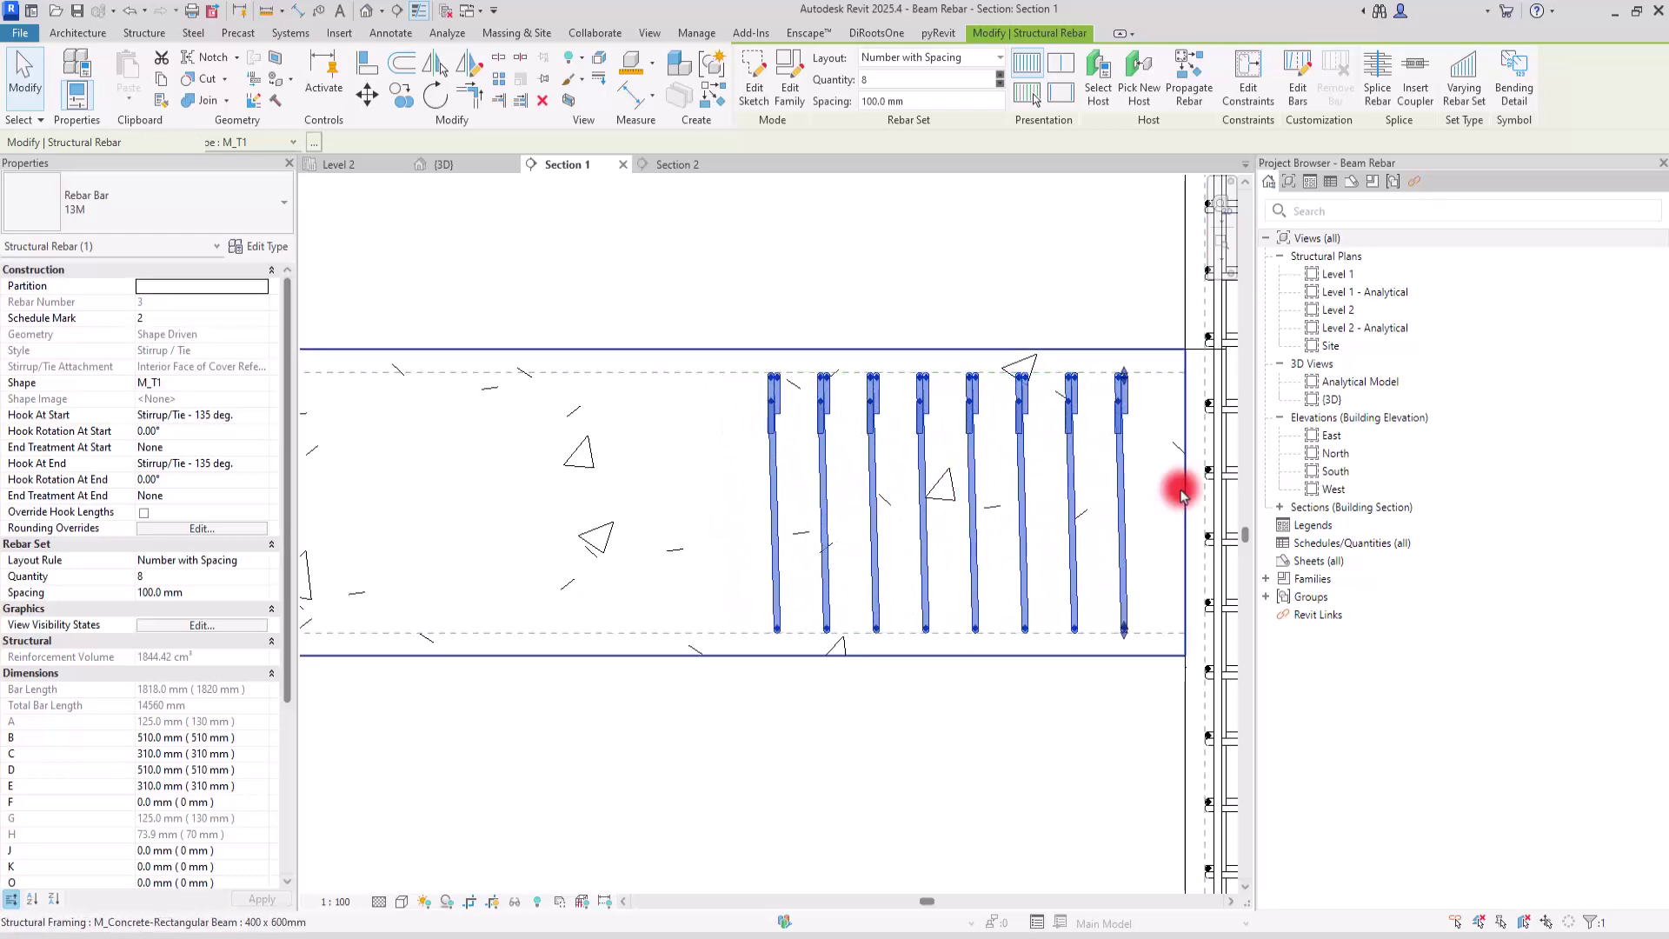
pyautogui.click(920, 324)
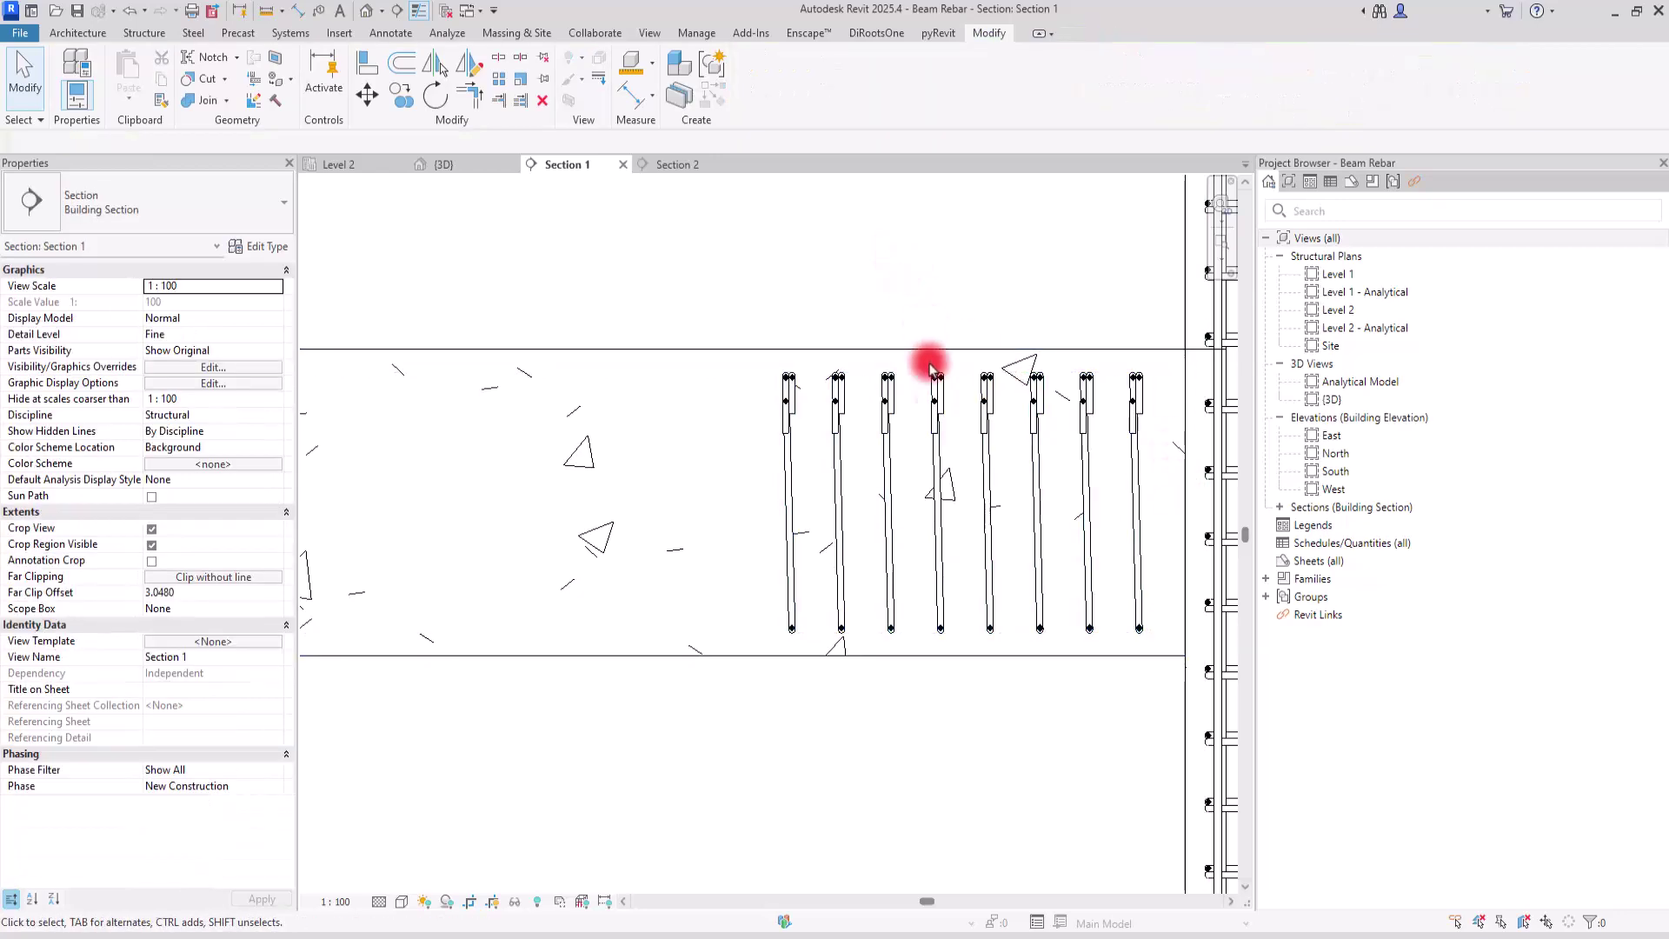
# Increase the quantity of both end stirrup sets to 10.
pyautogui.scroll(-5, 1069, 421)
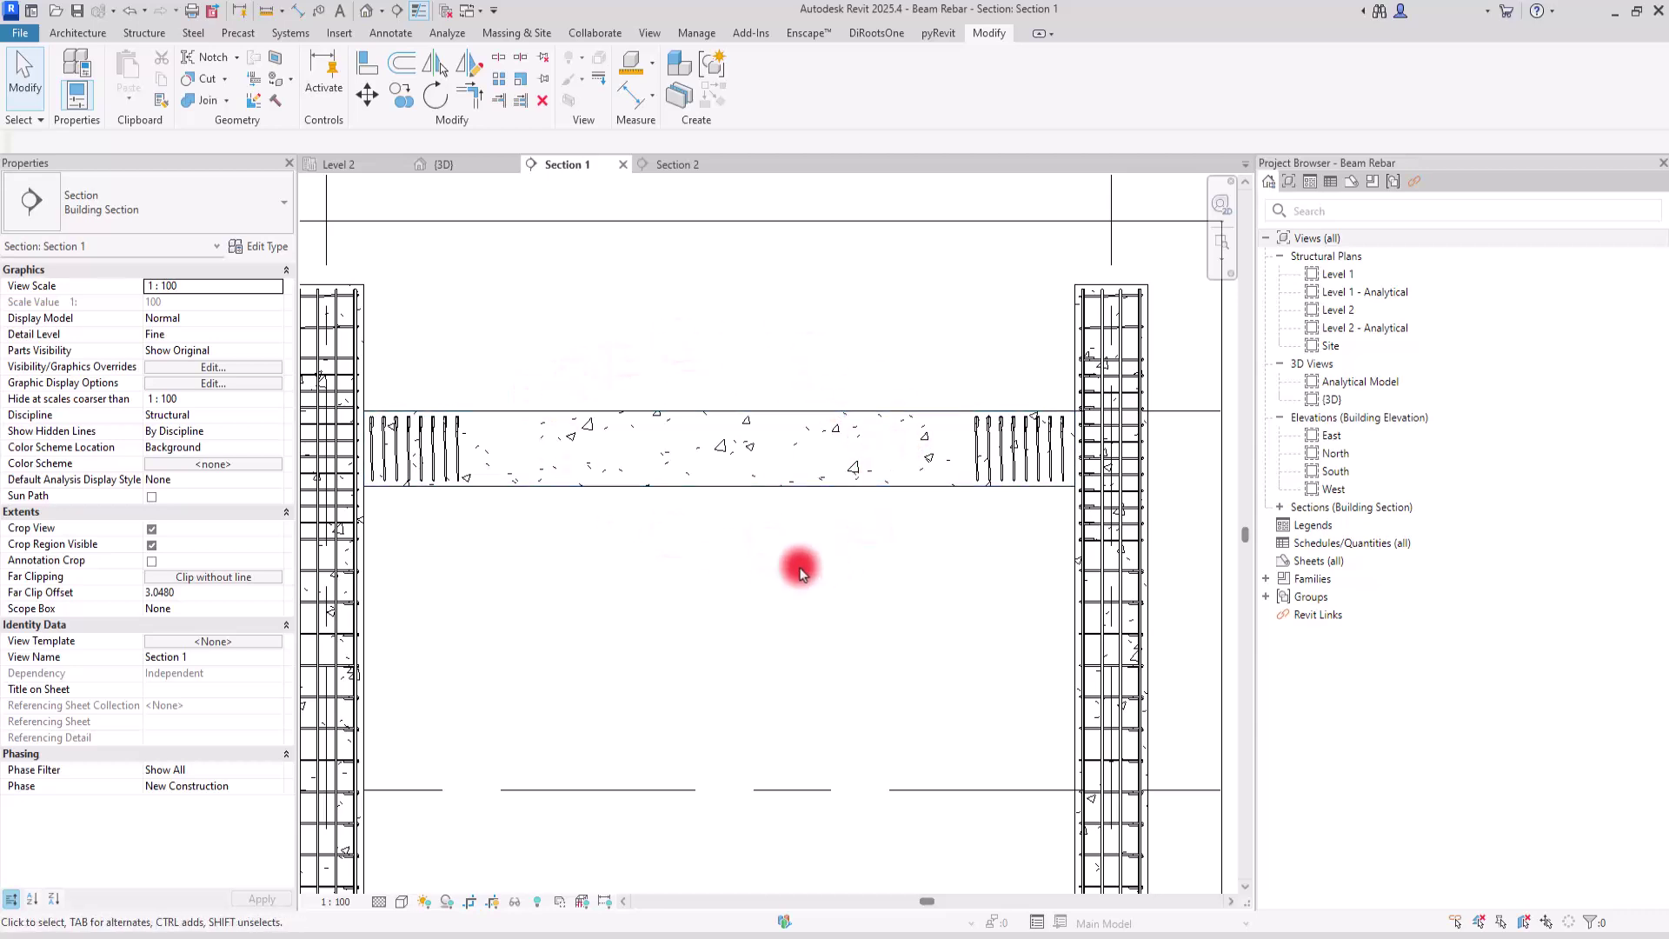
pyautogui.click(438, 435)
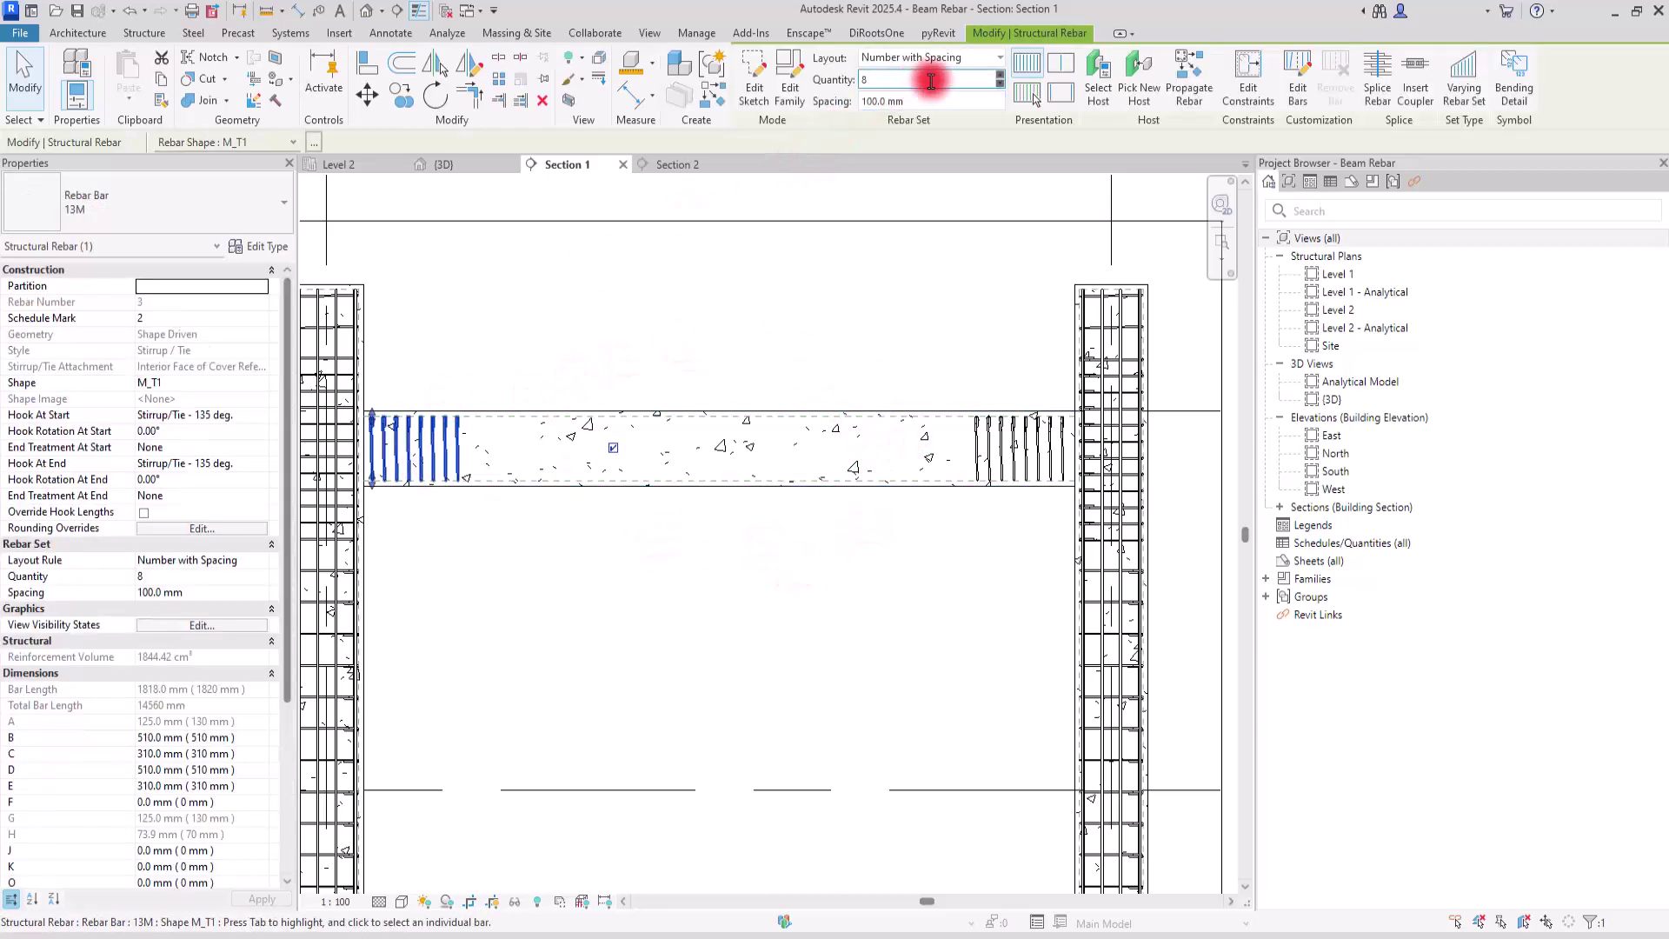
pyautogui.click(999, 76)
pyautogui.click(1000, 75)
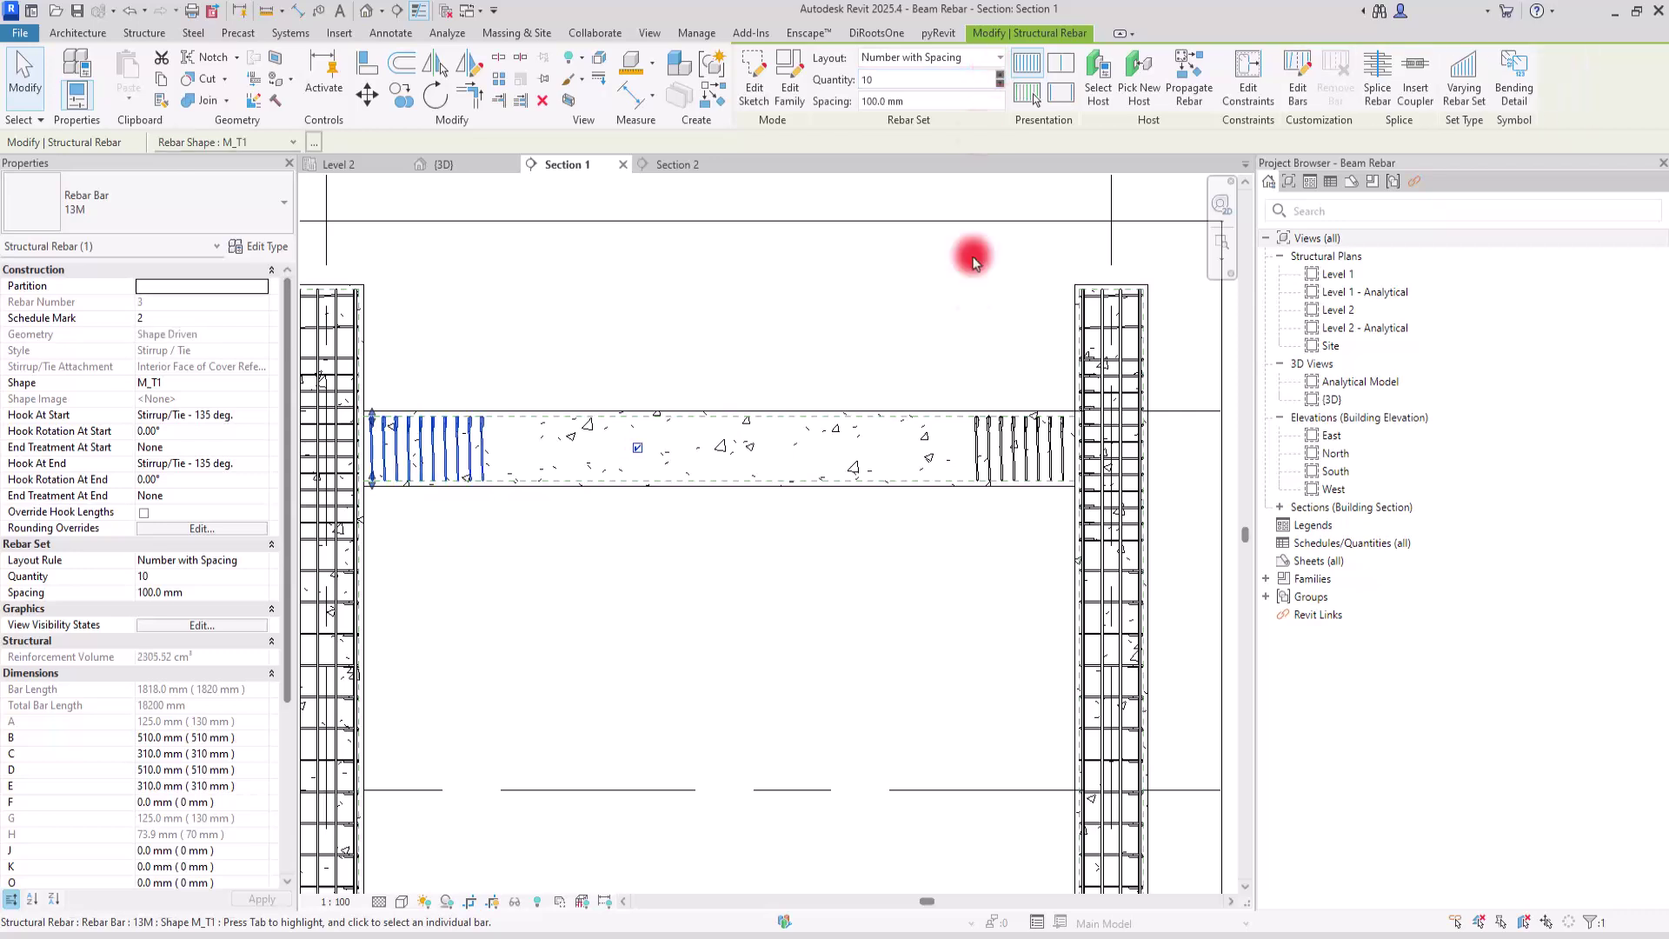
pyautogui.click(998, 404)
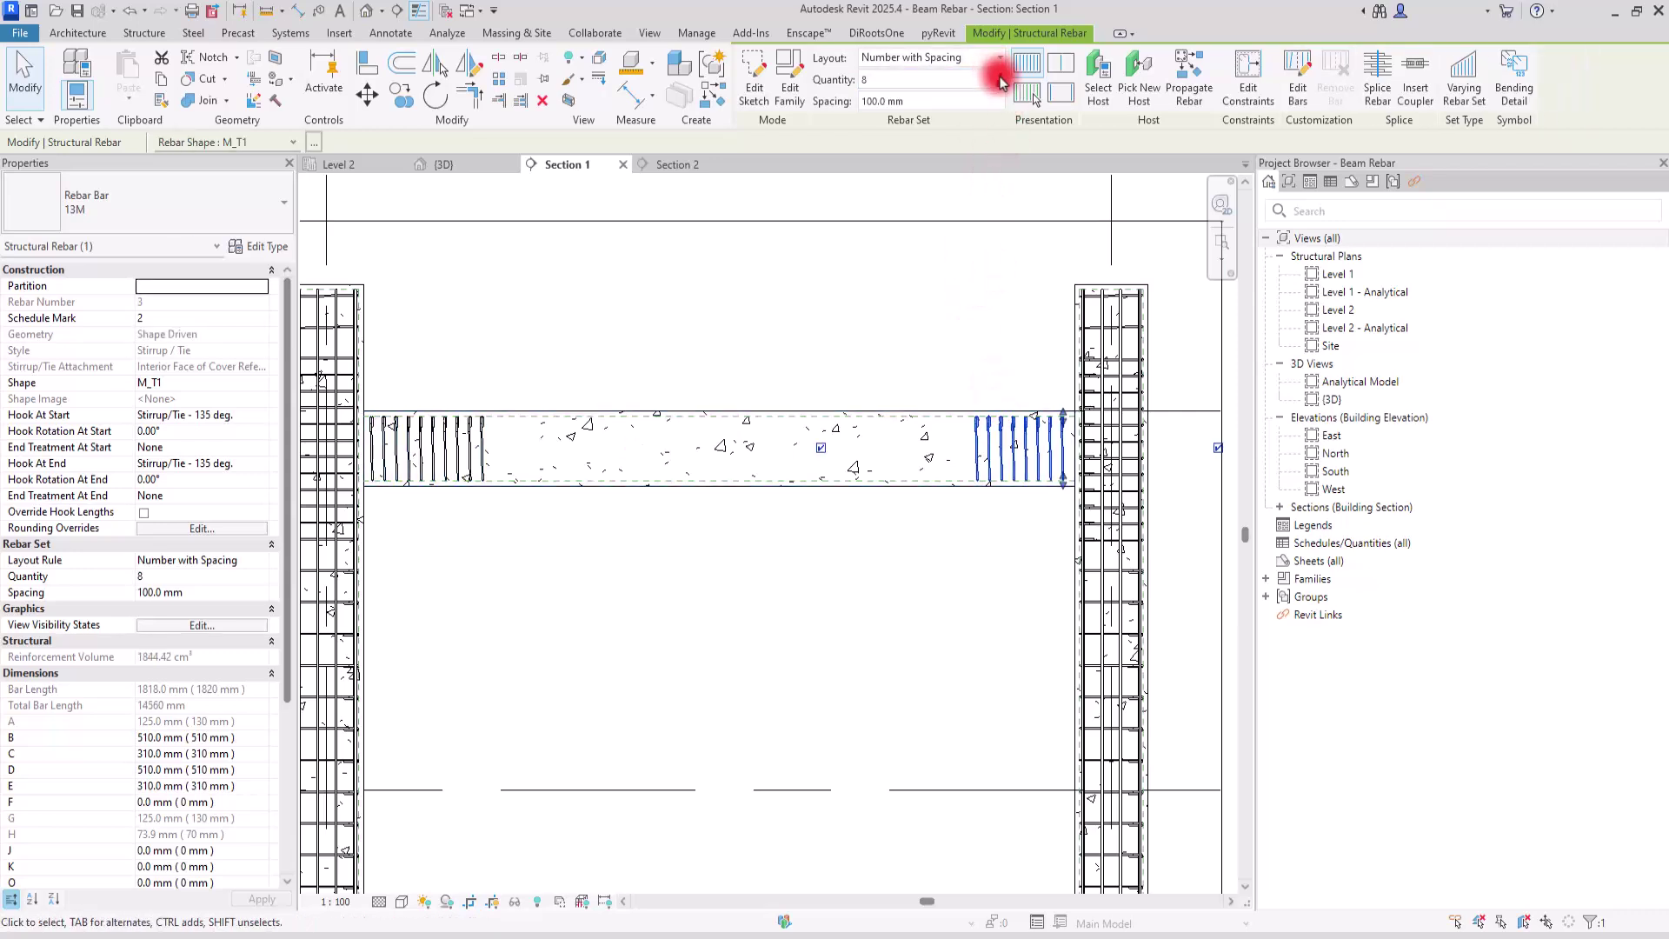
pyautogui.click(1000, 75)
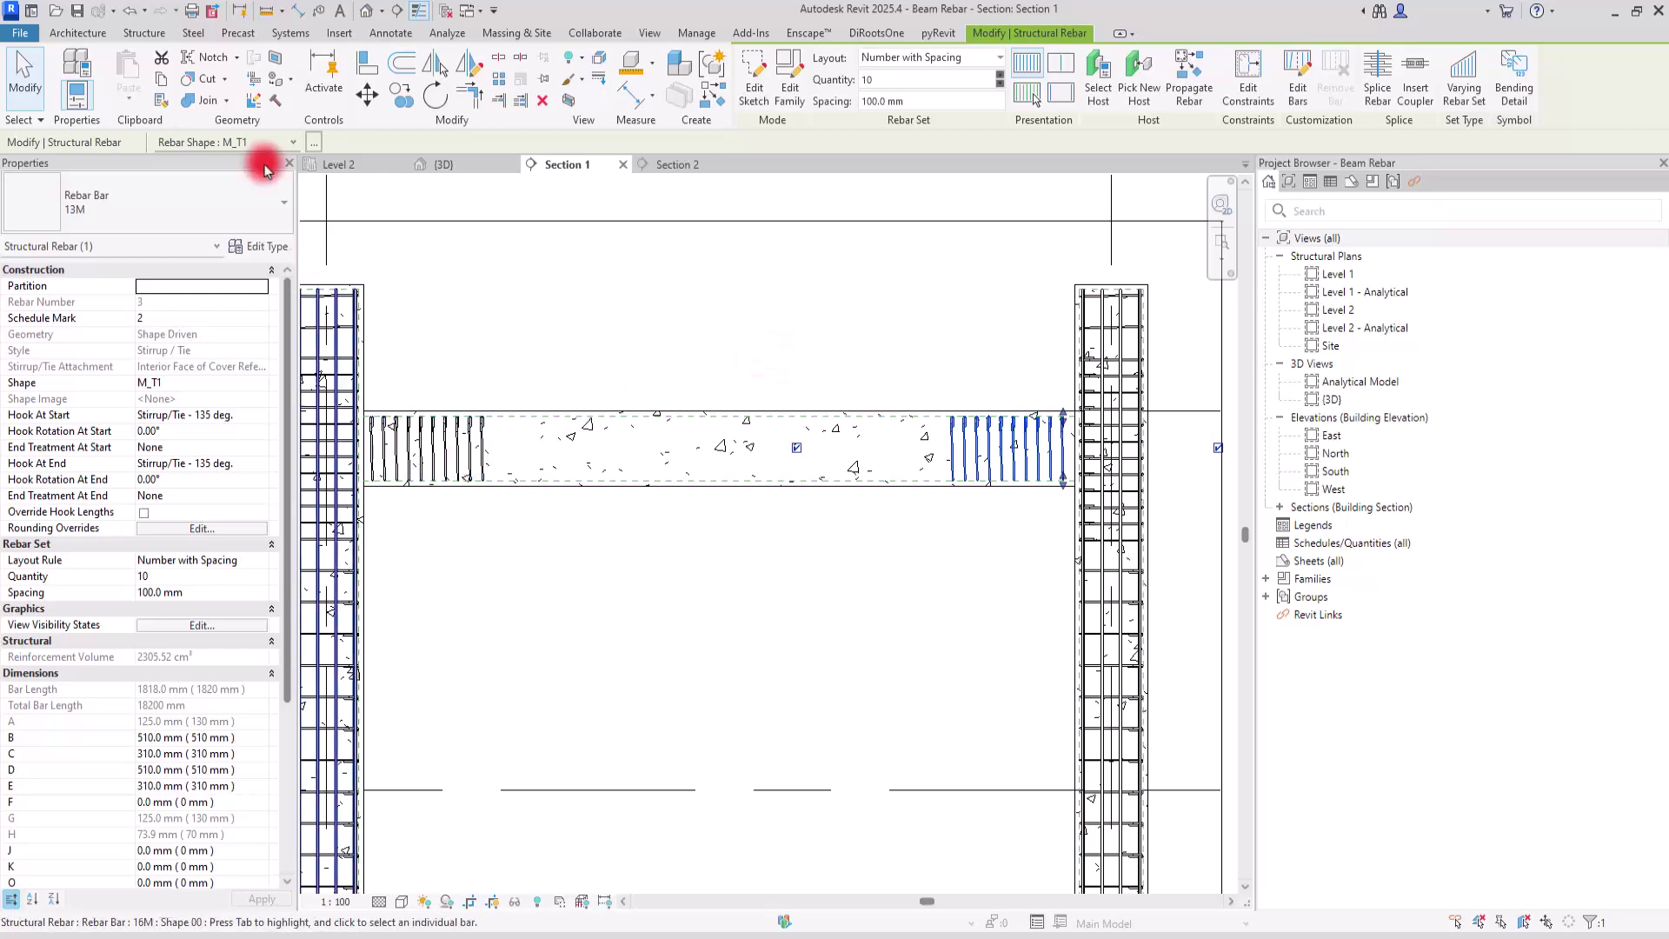
# Copy the right-end stirrup set to the middle of the beam.
pyautogui.click(401, 103)
pyautogui.click(1013, 470)
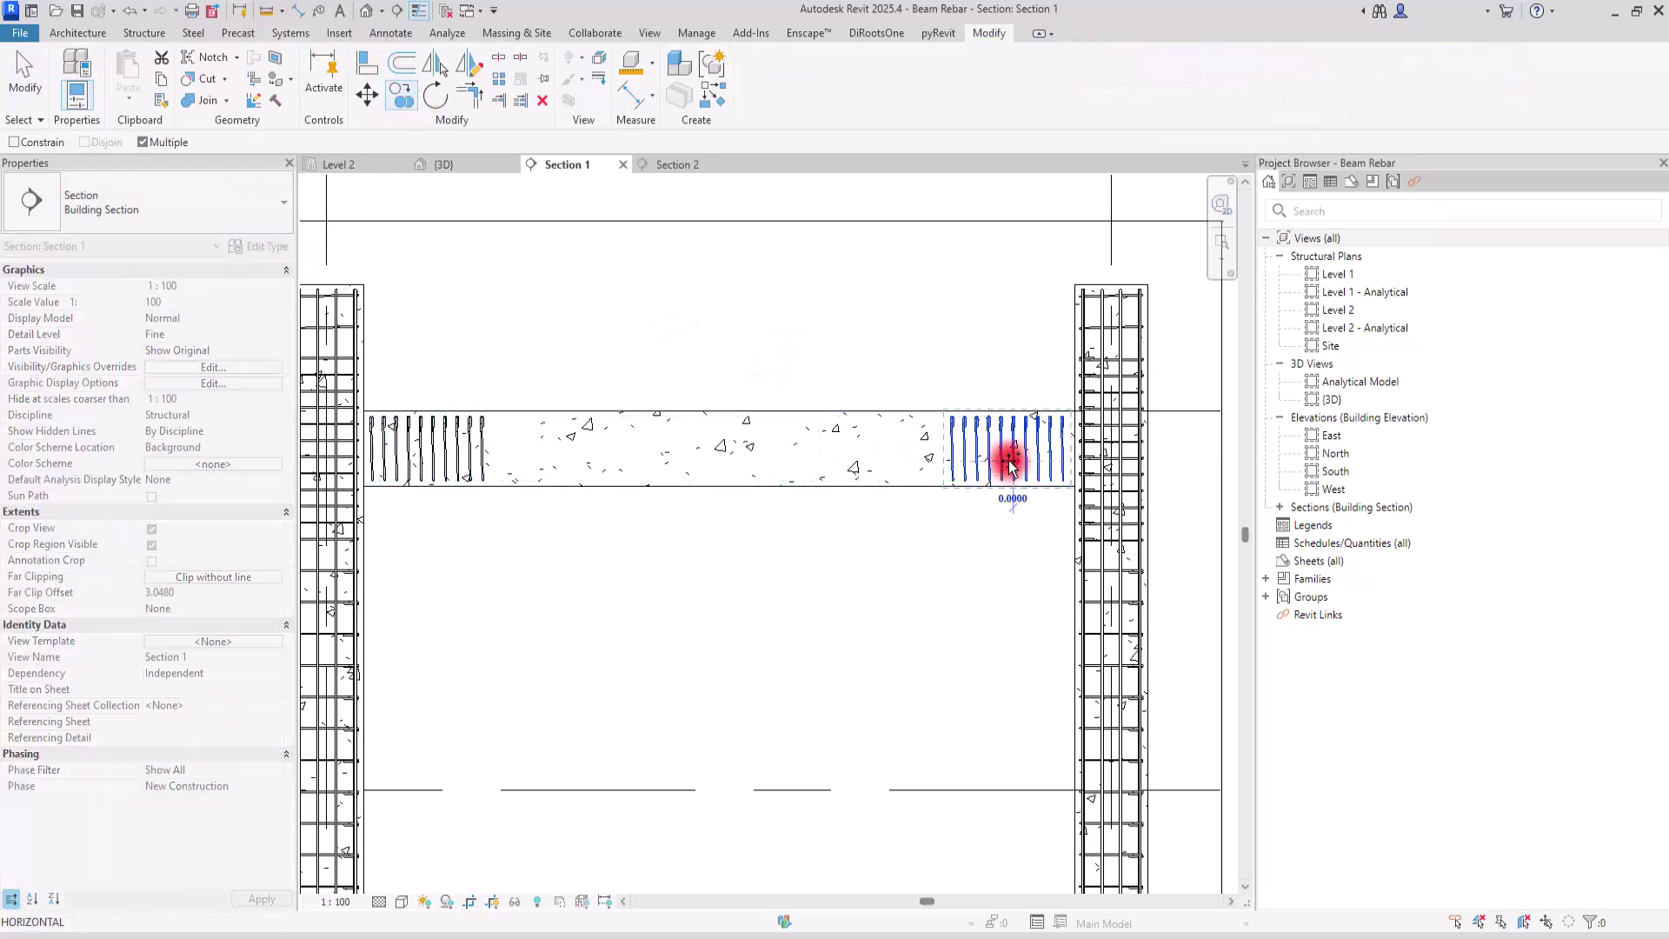
pyautogui.click(763, 494)
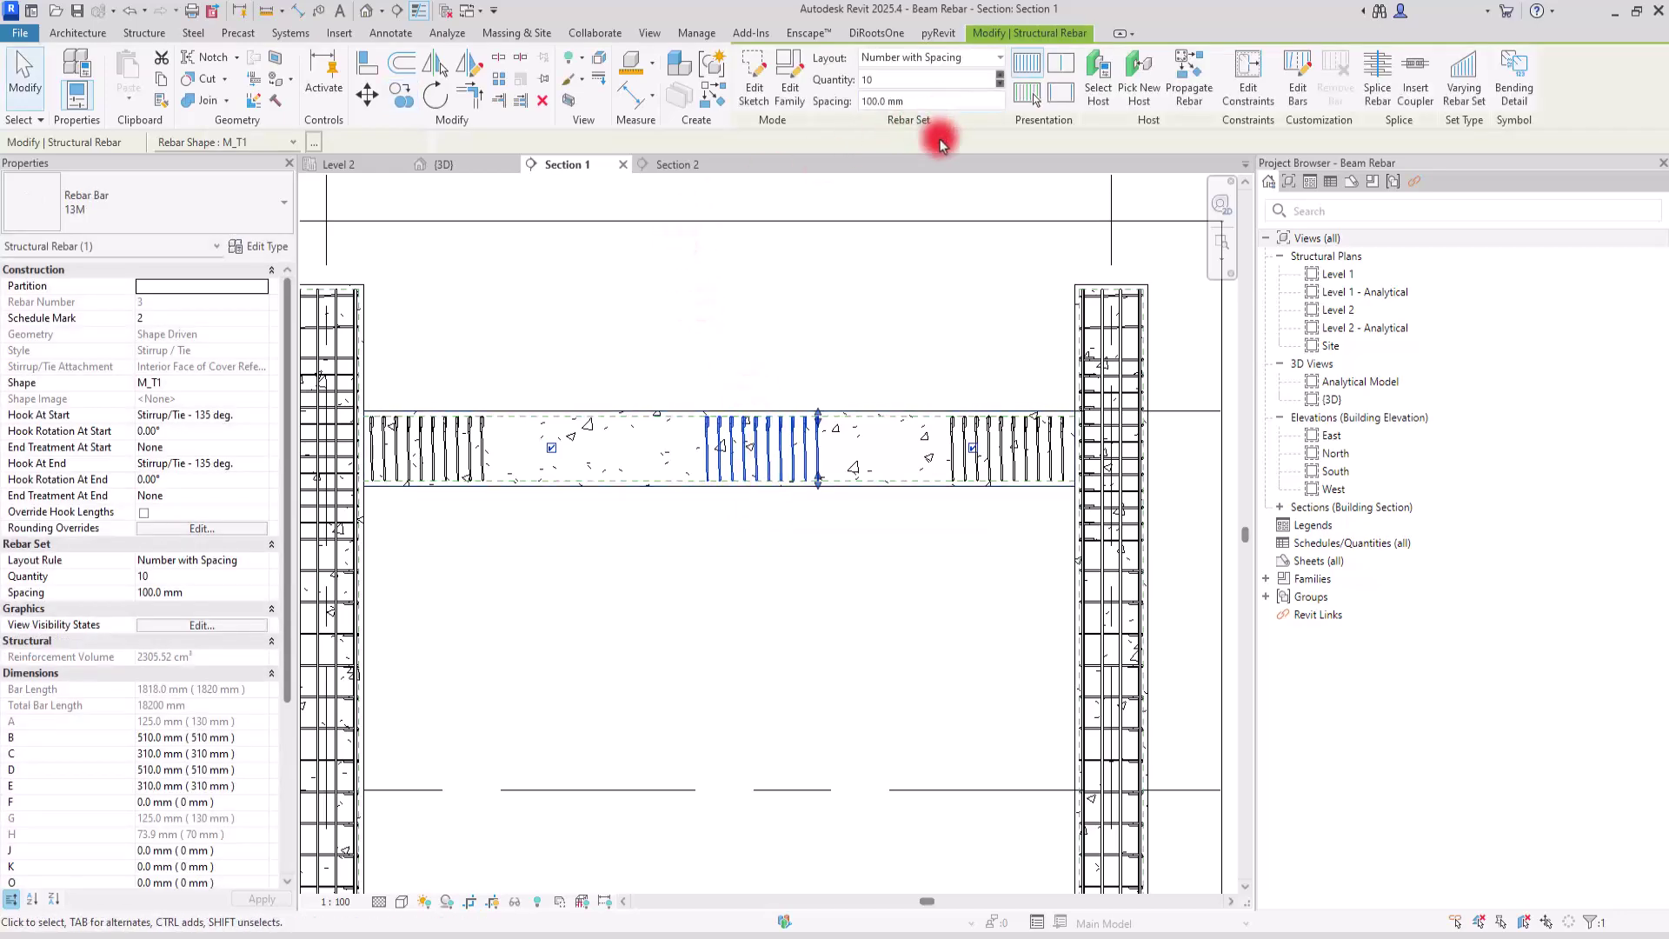
# Set the middle stirrup set's spacing to 200 mm and its quantity to 15.
pyautogui.click(837, 127)
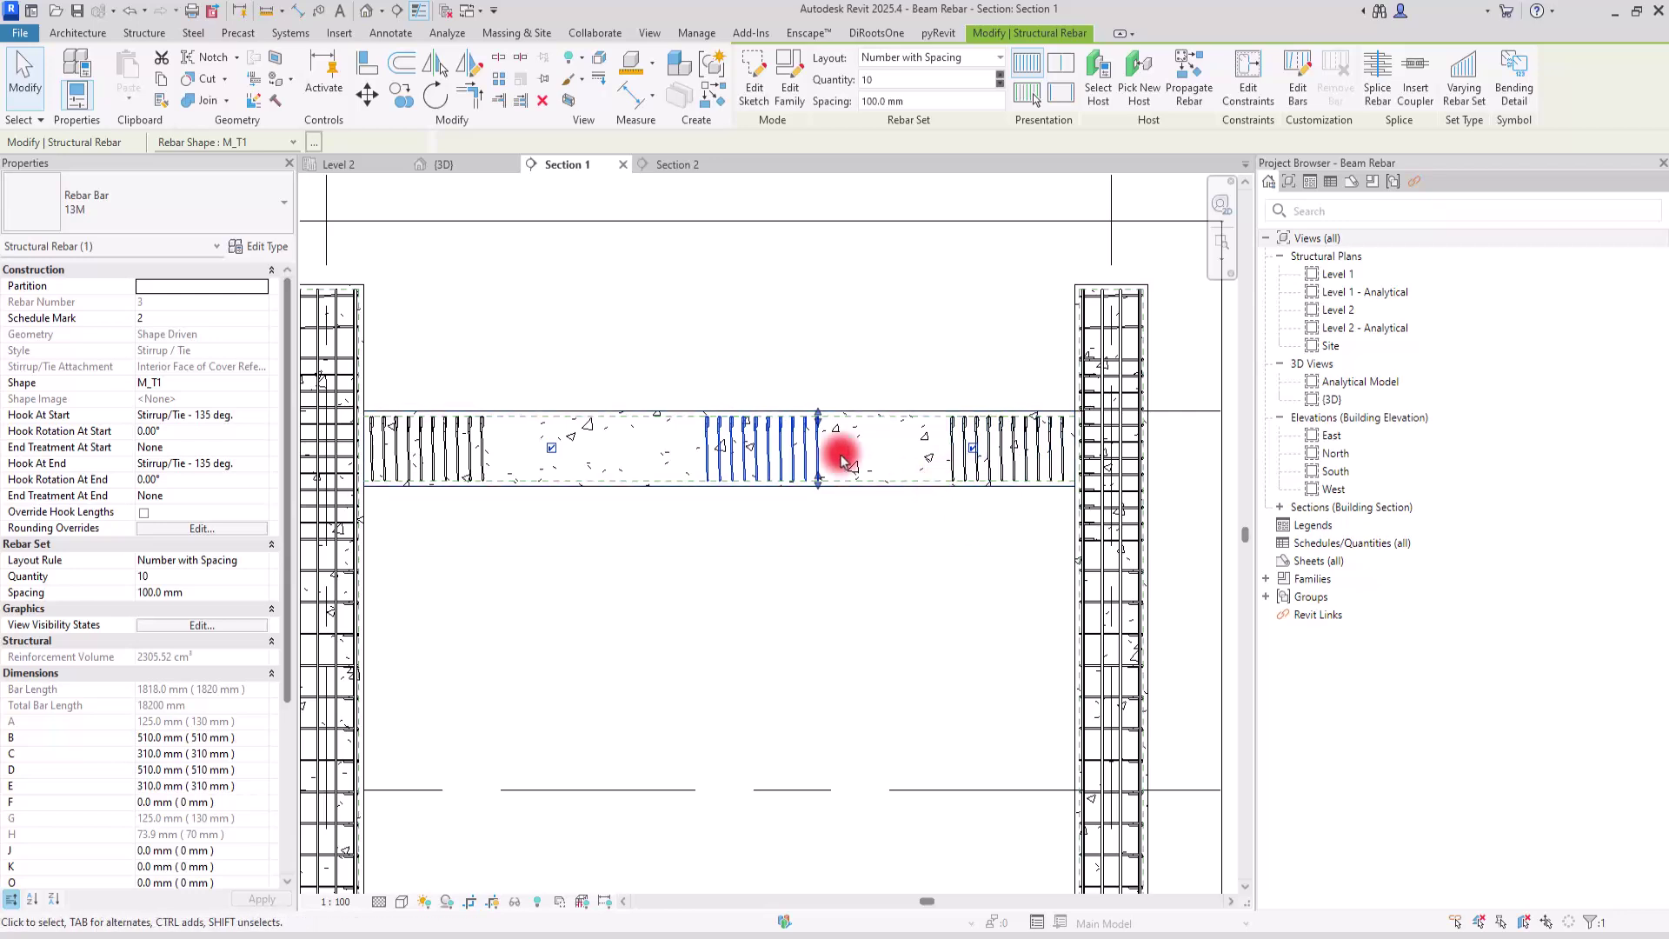
pyautogui.press('Tab')
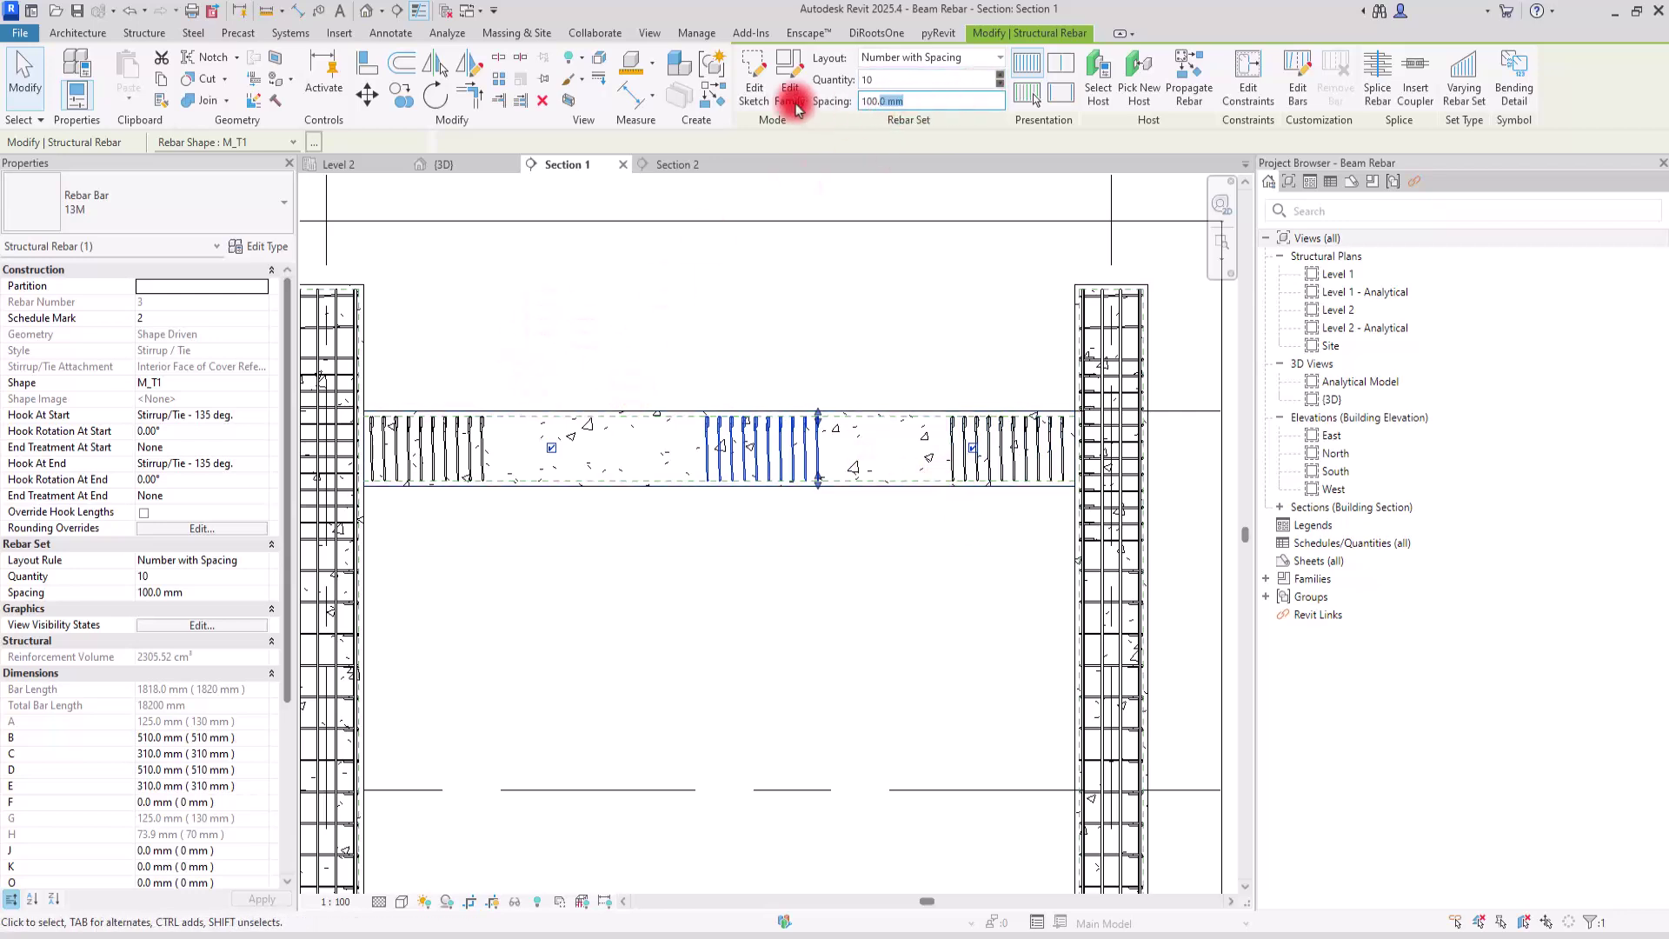
pyautogui.write('200')
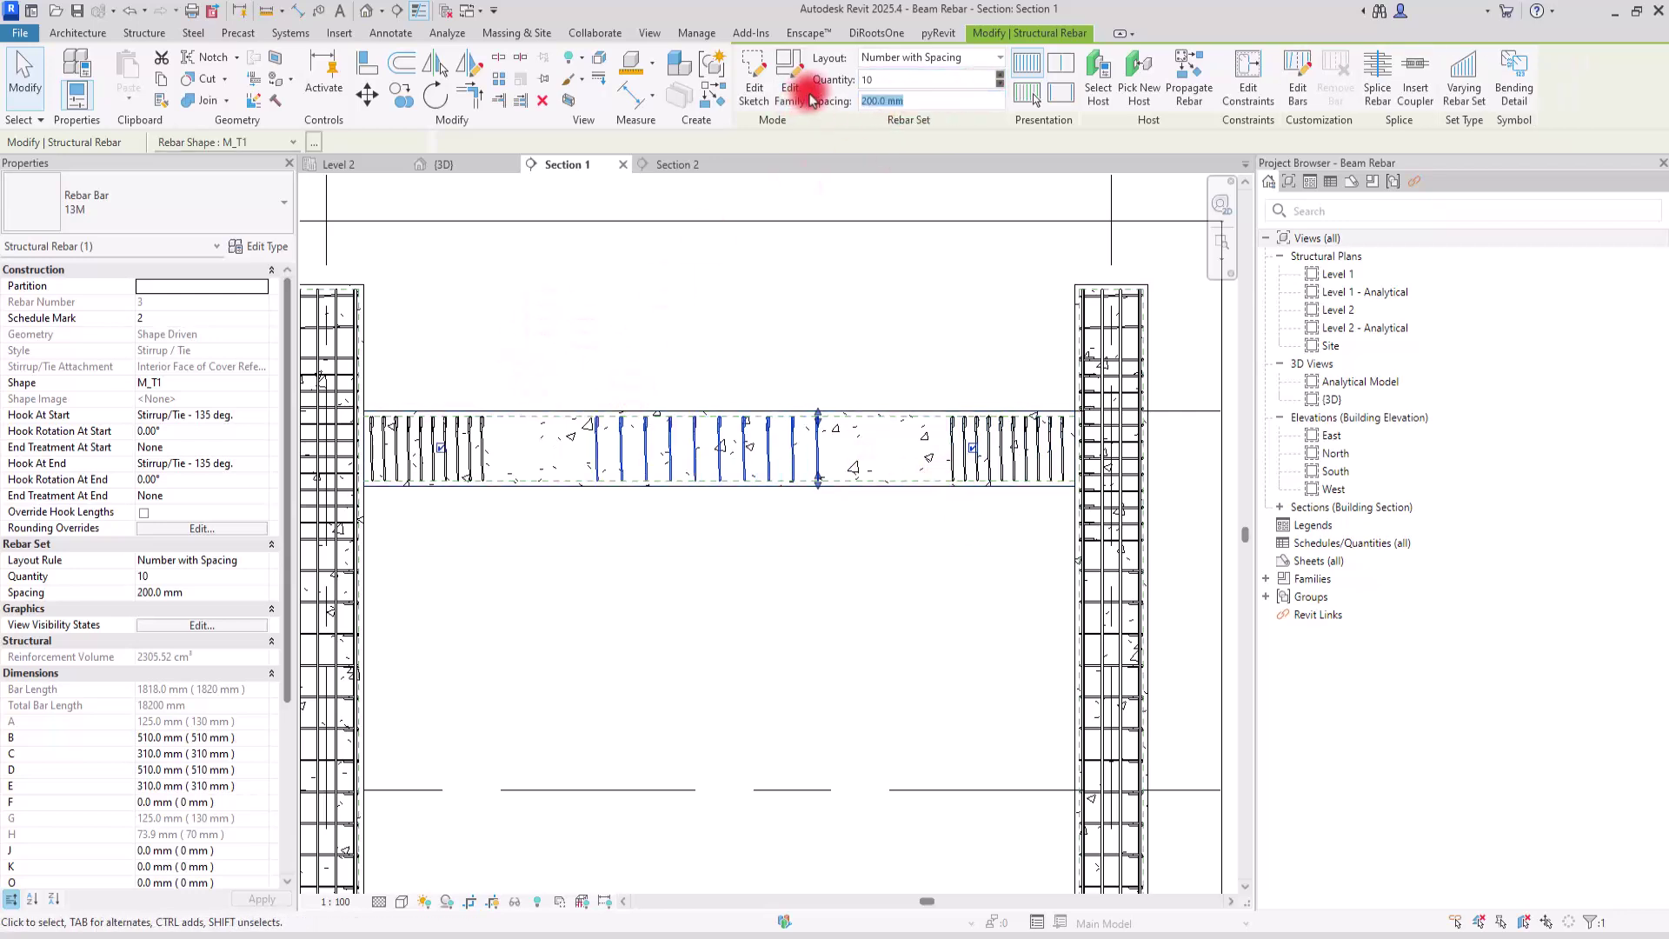
pyautogui.click(908, 80)
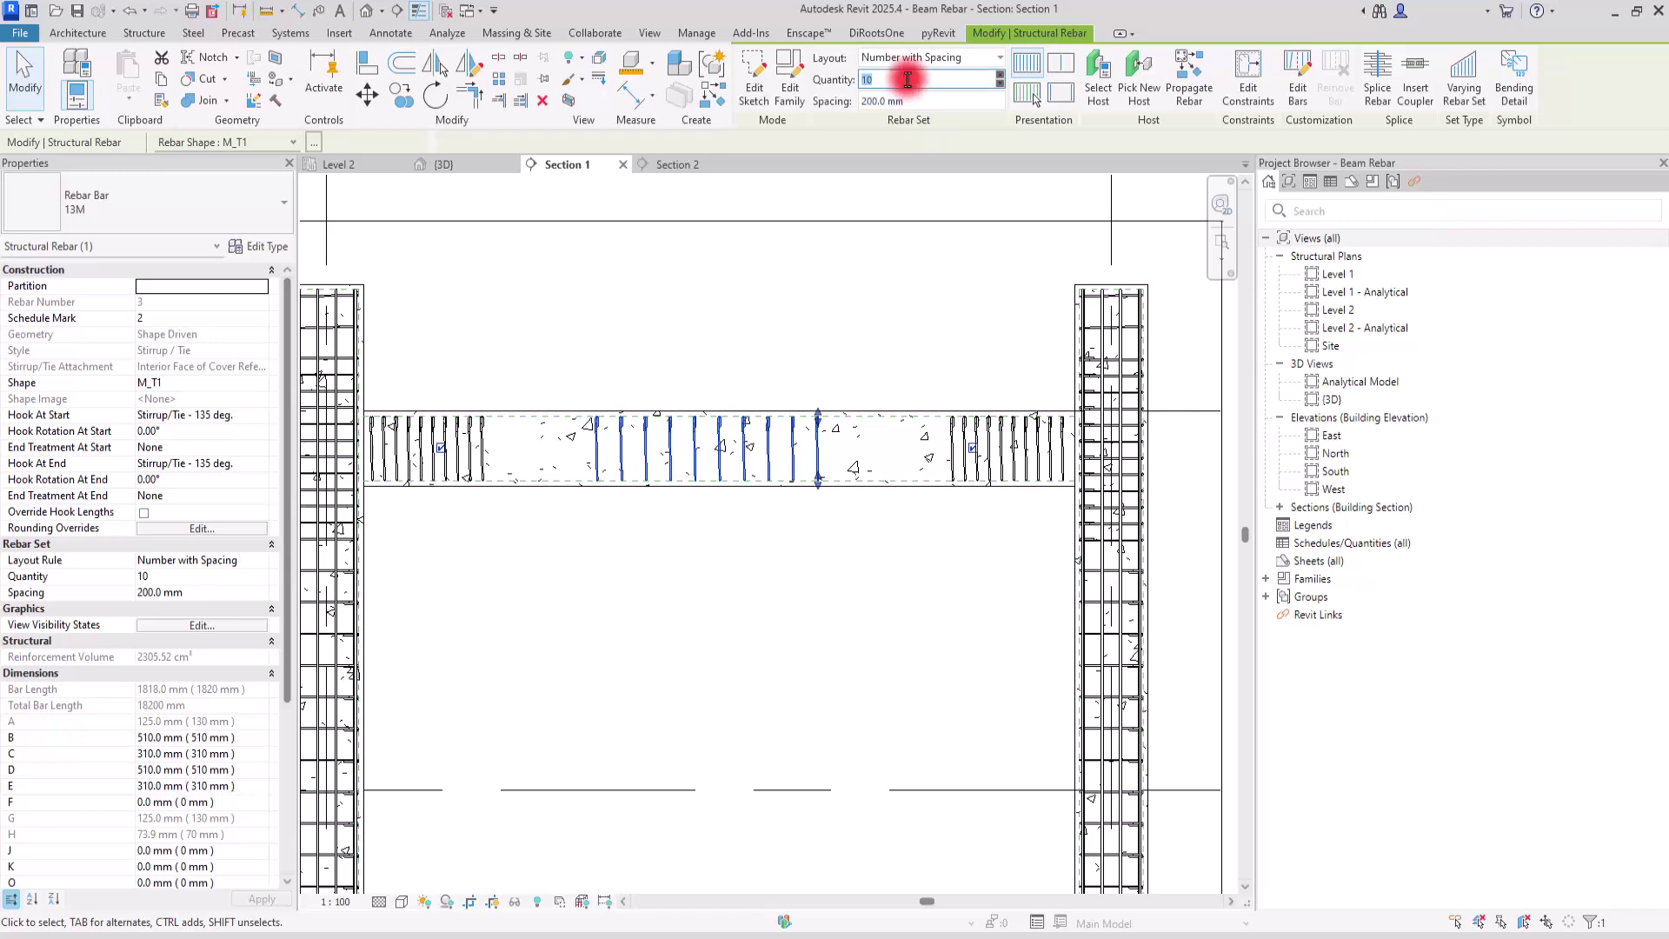
pyautogui.press('Return')
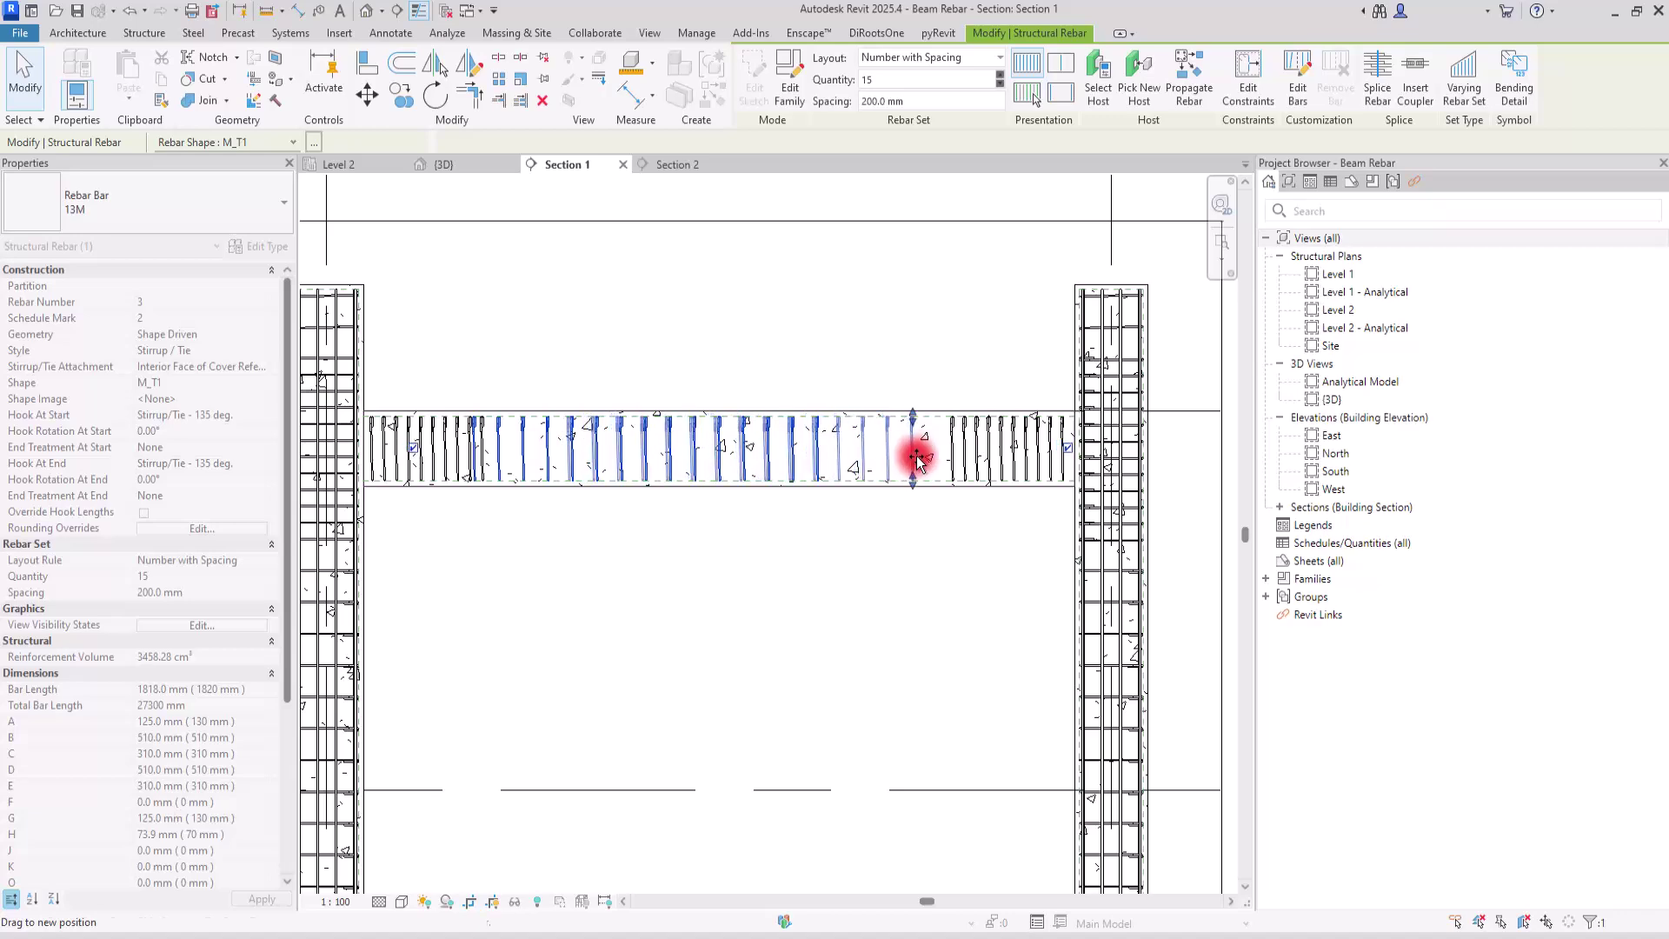
# Move the middle stirrup set along the beam so that its last stirrup sits just short of the right-end set.
pyautogui.click(904, 455)
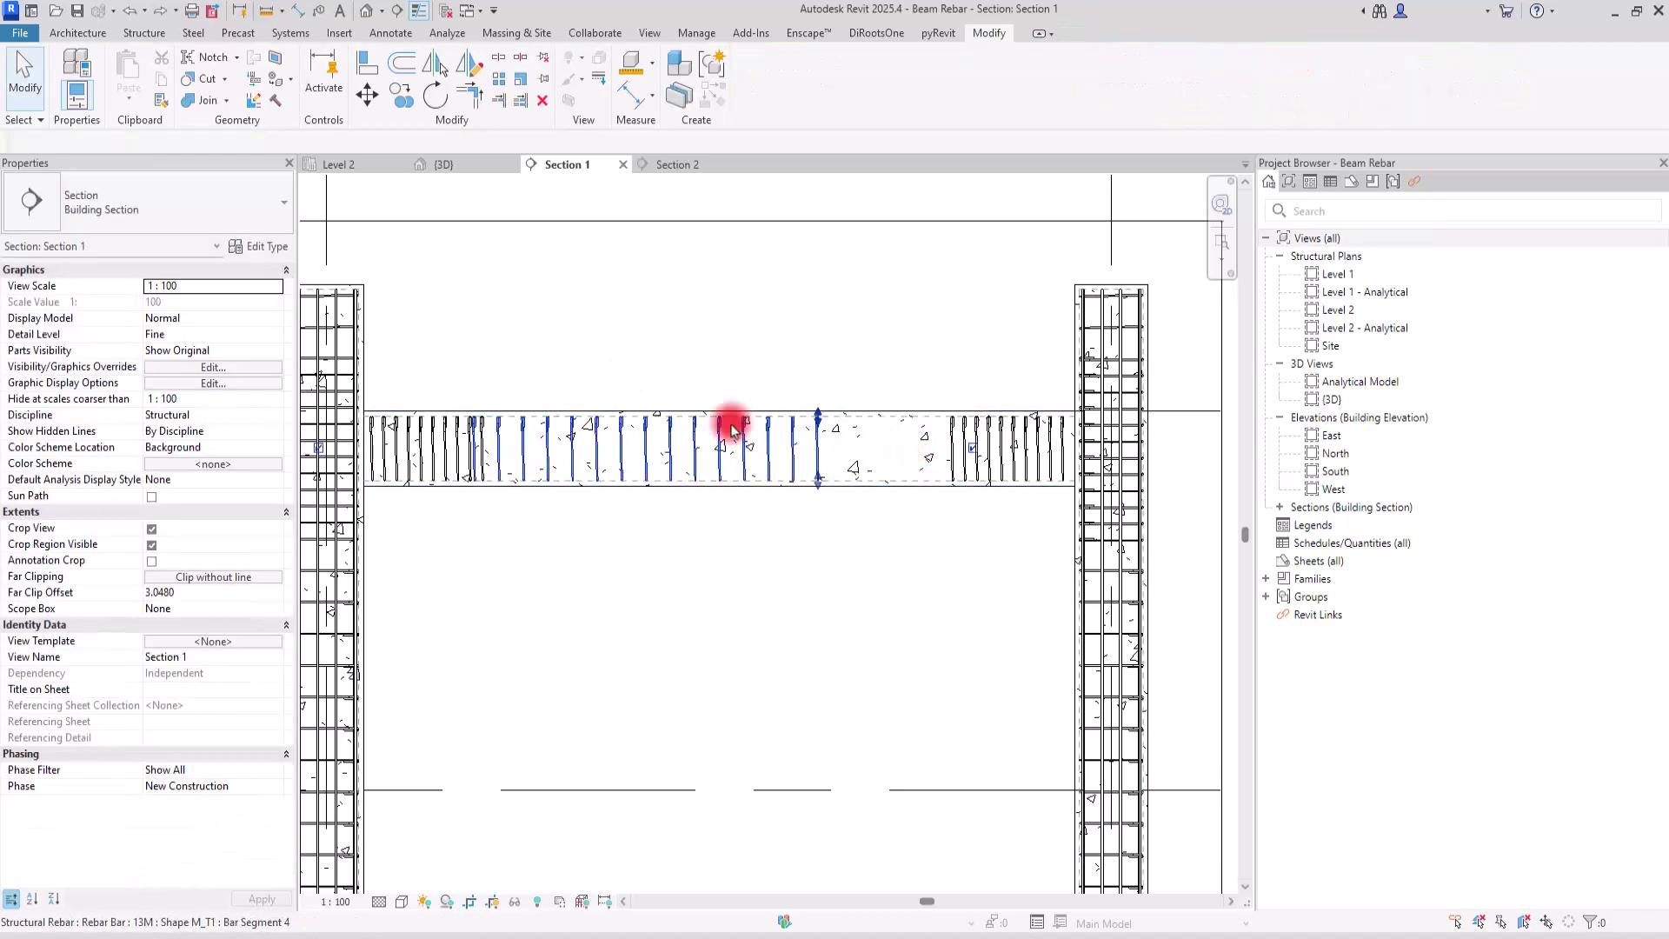
pyautogui.click(794, 436)
pyautogui.click(366, 94)
pyautogui.click(816, 447)
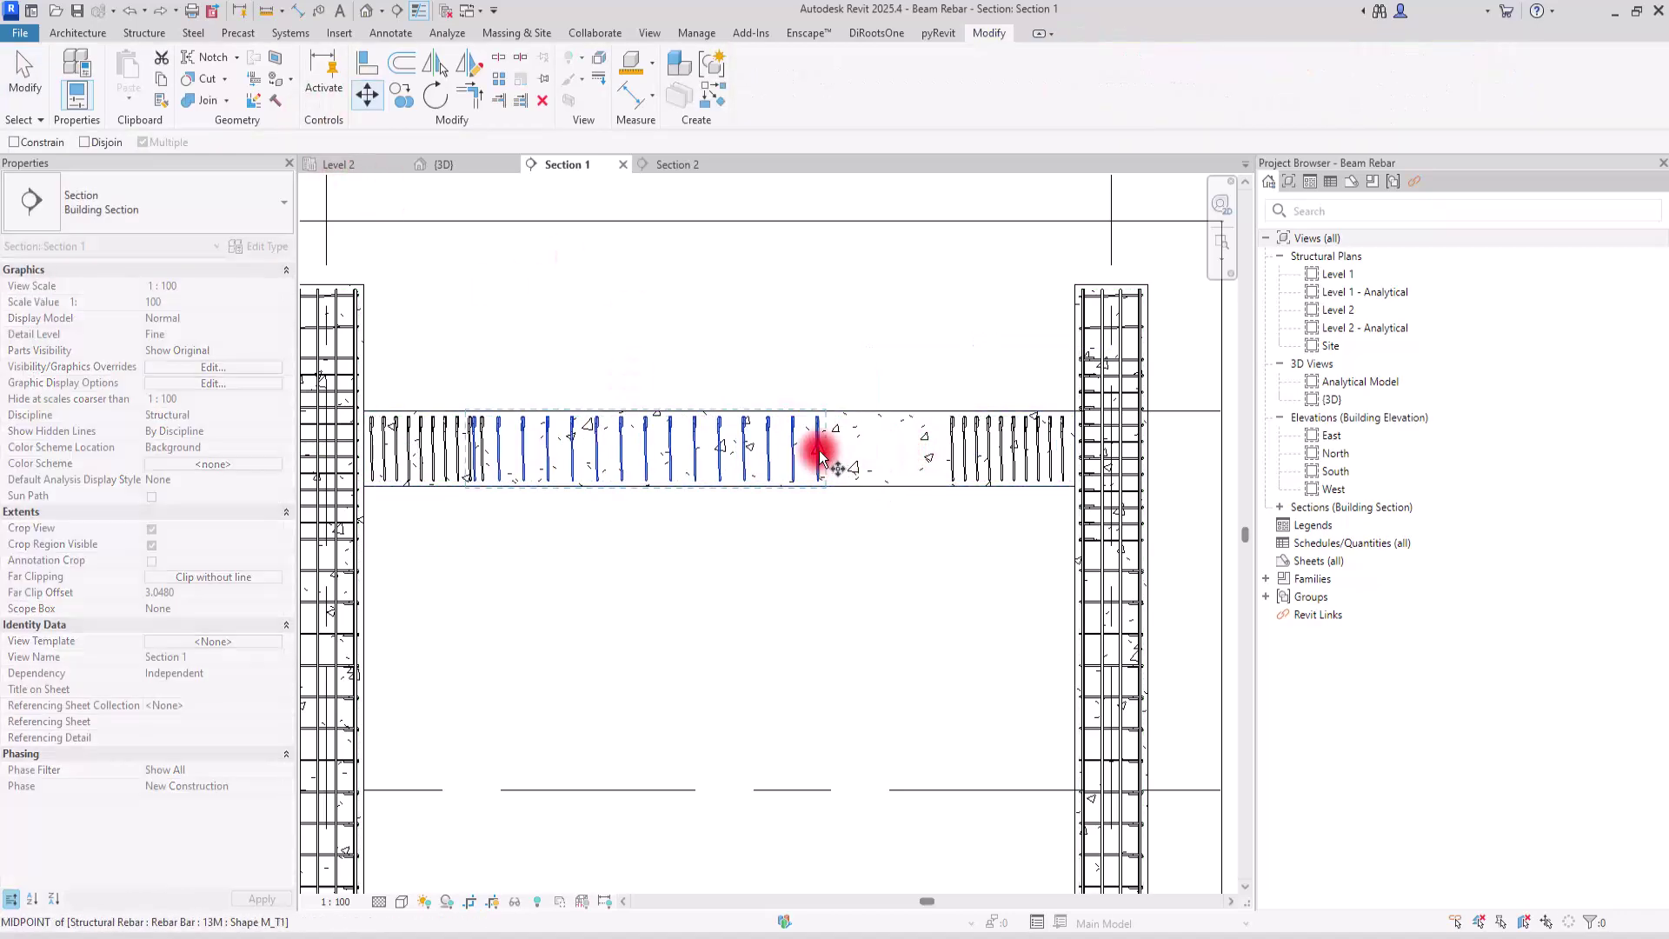
pyautogui.click(930, 444)
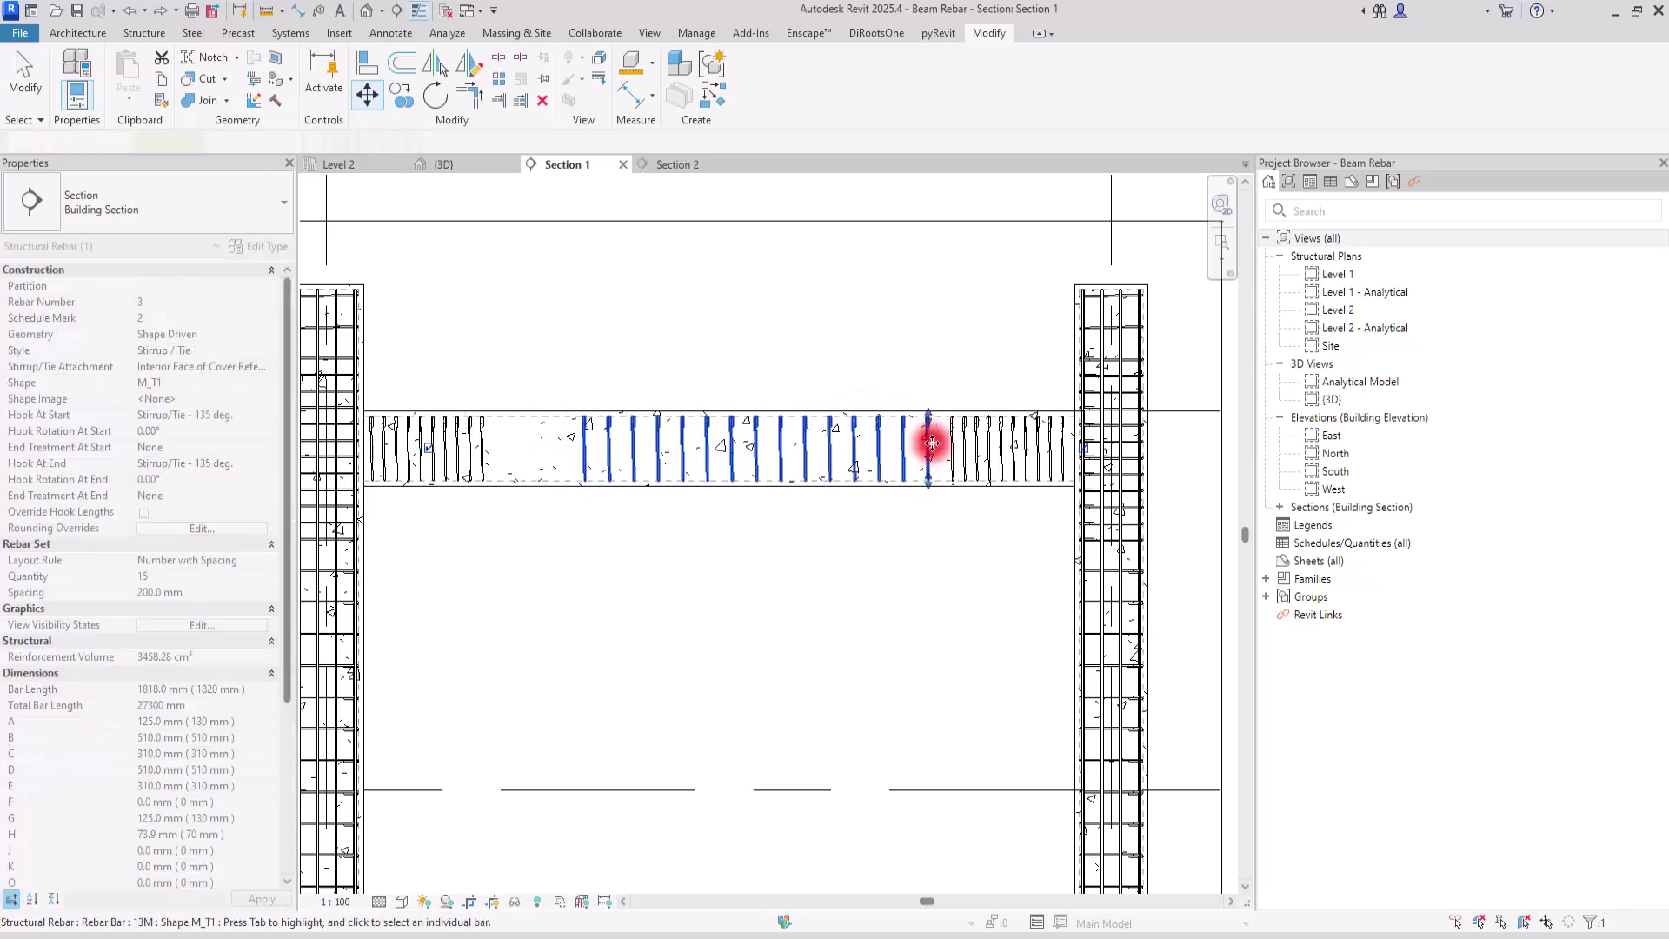
# Try a quantity of 17 for the middle stirrup set, and reduce it to 16.
pyautogui.click(1002, 79)
pyautogui.doubleClick(1001, 79)
pyautogui.write('17')
pyautogui.press('Return')
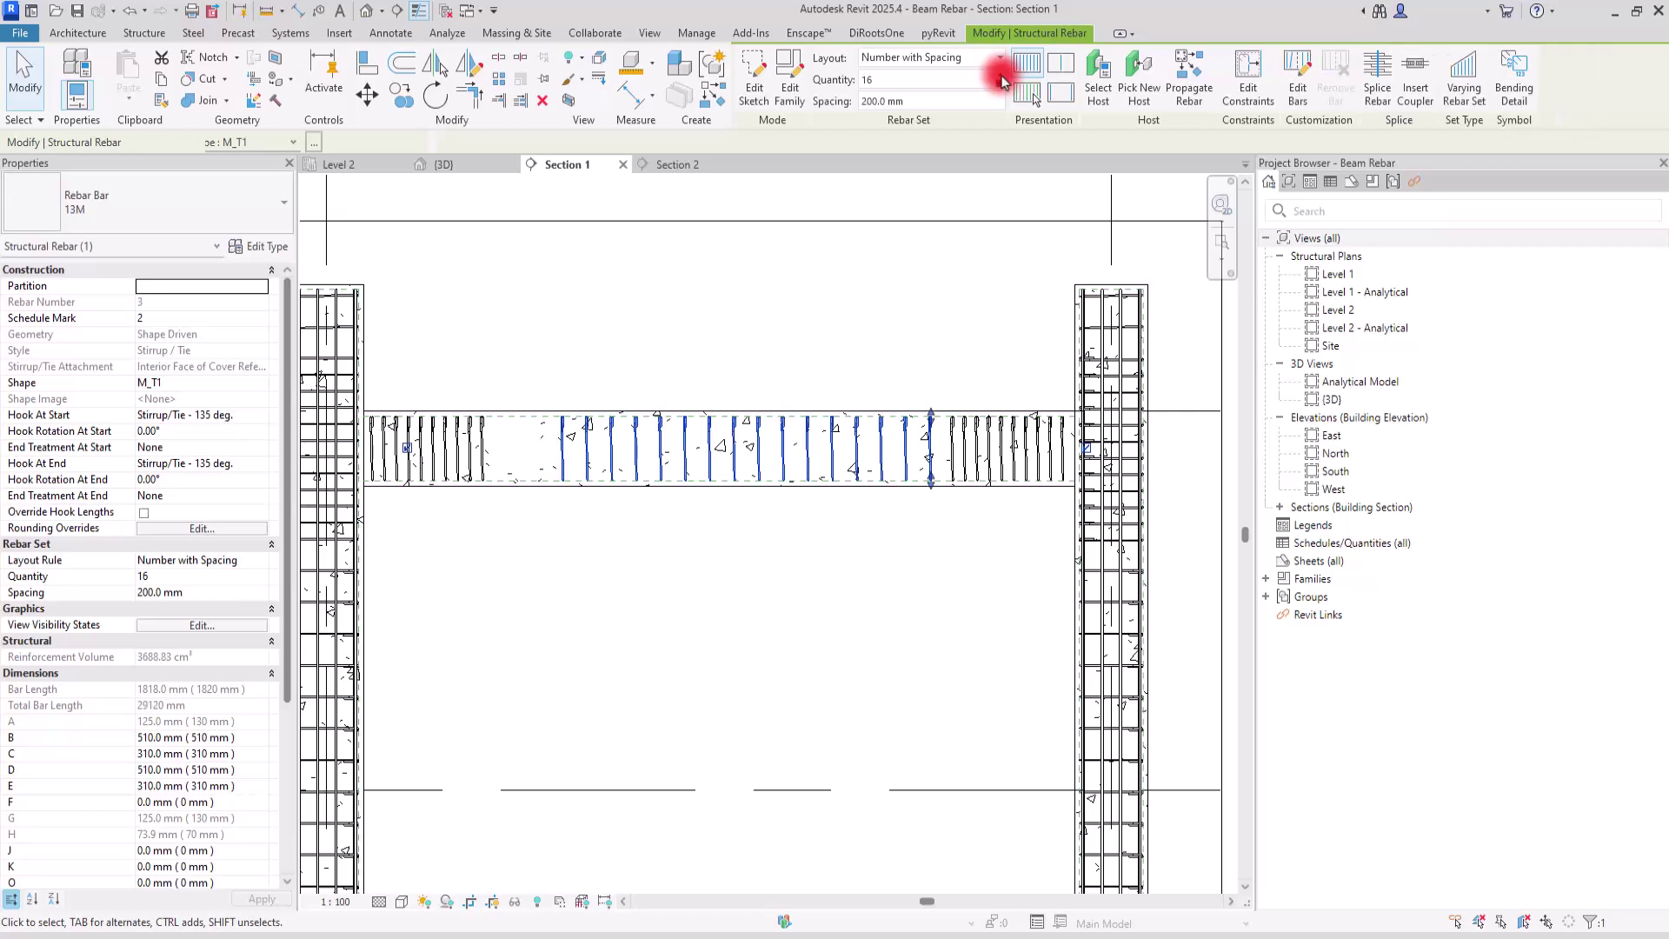
pyautogui.click(1000, 84)
# Set the middle stirrup set's spacing to 250 mm and its quantity to 15, filling the gap between the end sets.
pyautogui.click(866, 102)
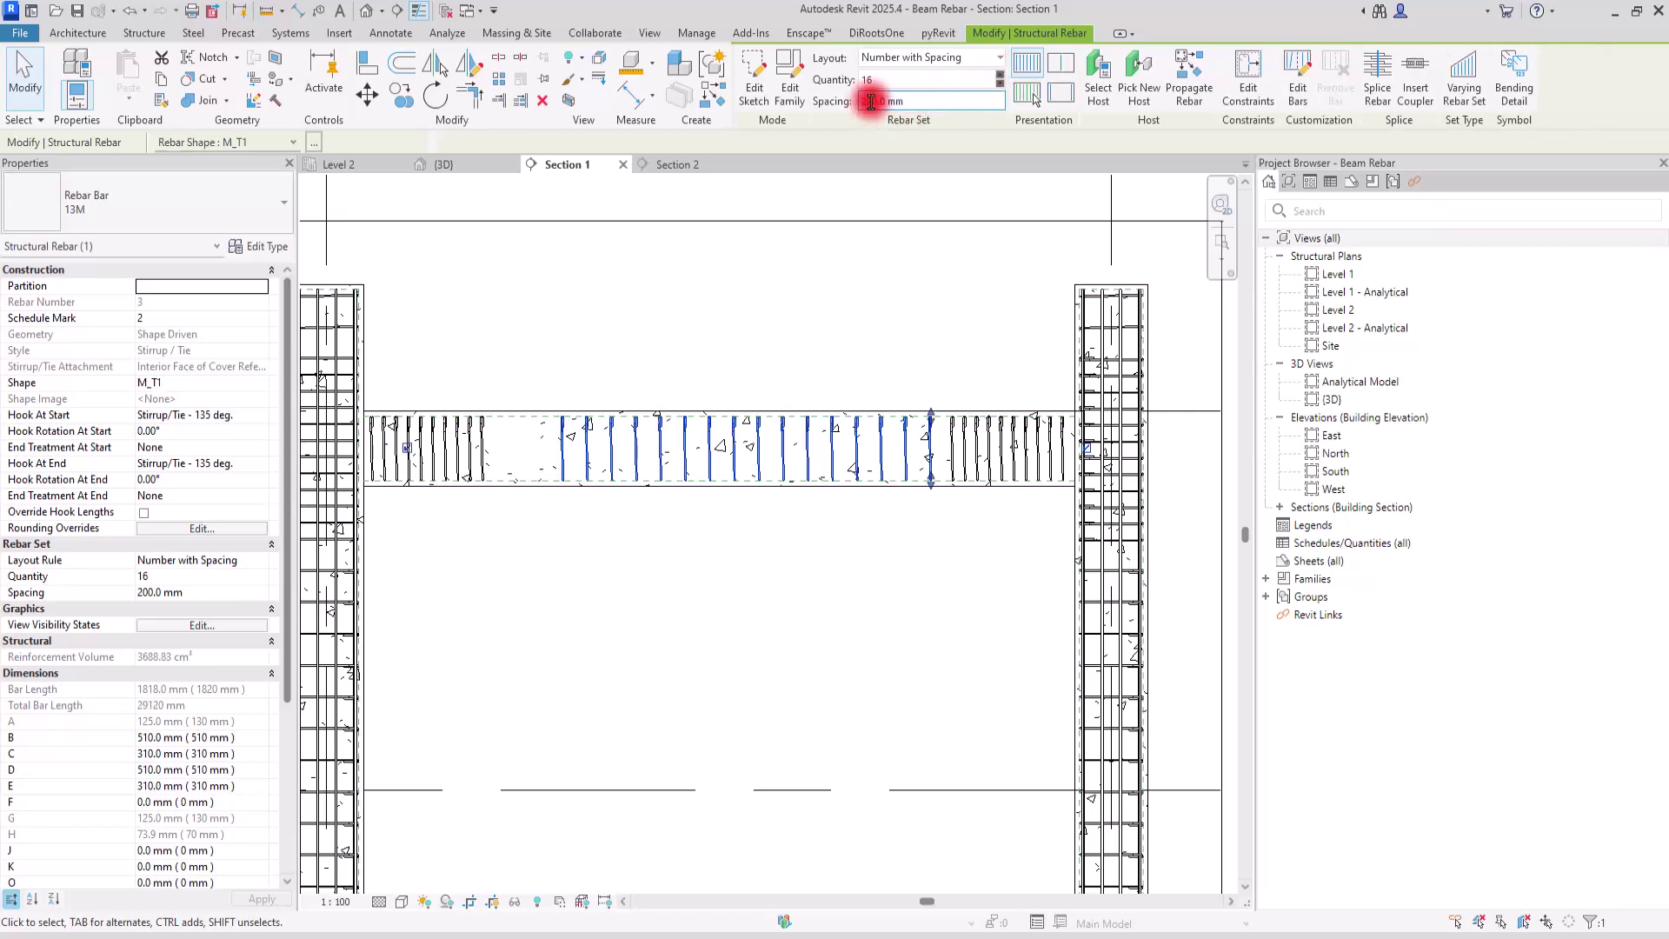
pyautogui.write('5')
pyautogui.press('Return')
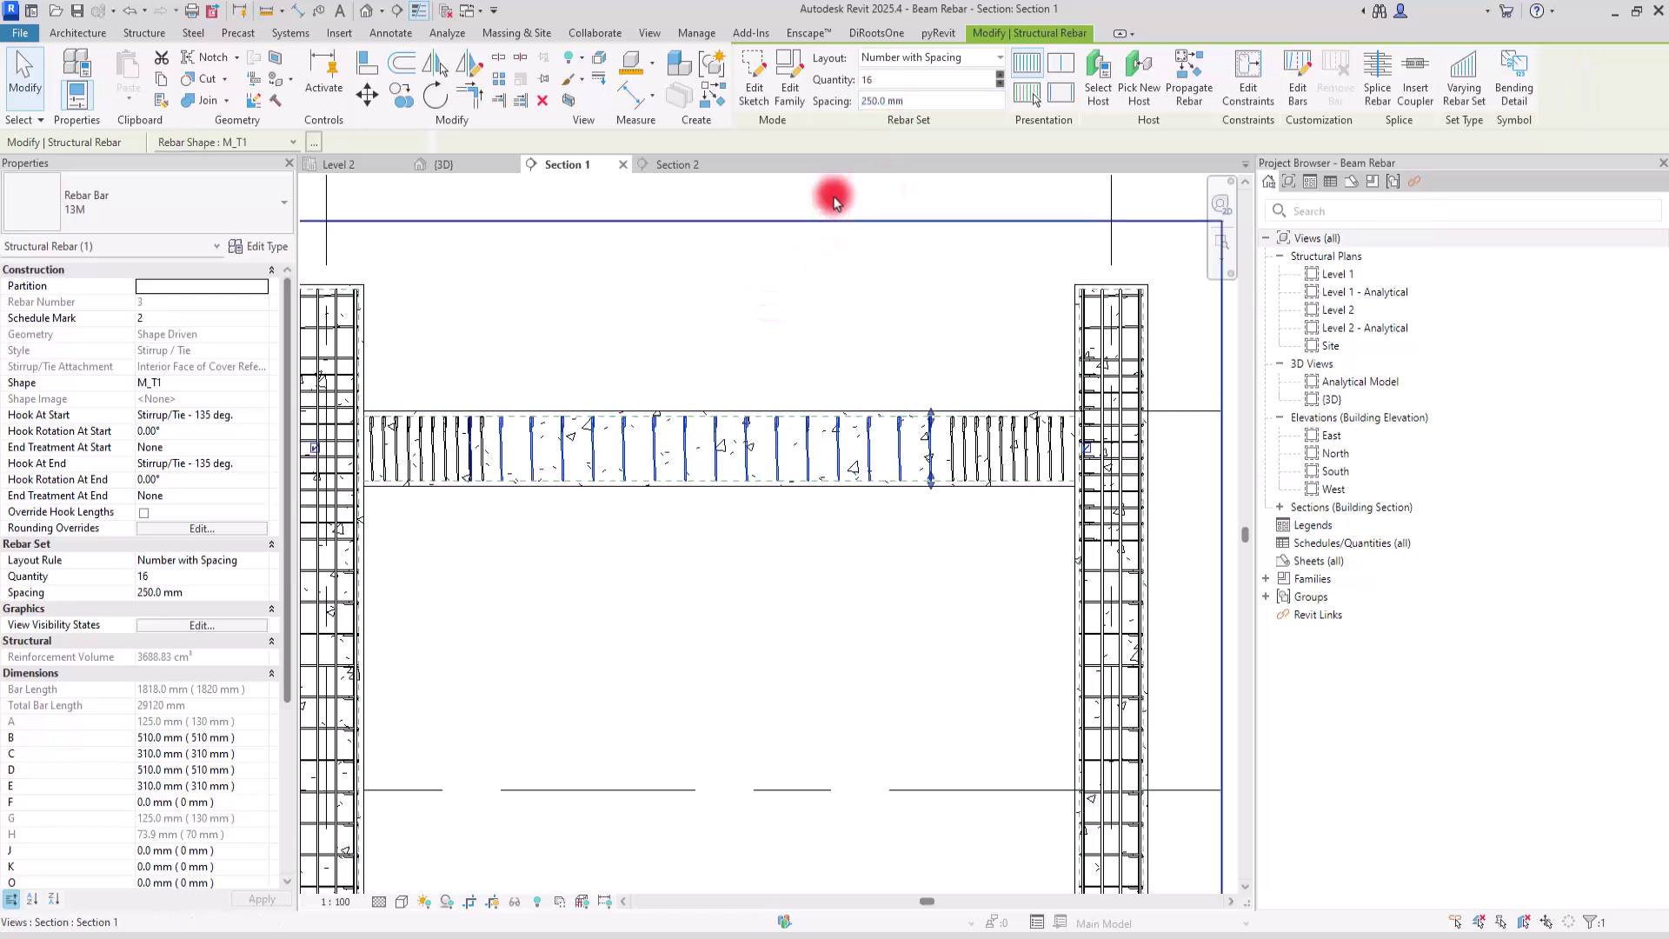
pyautogui.click(999, 84)
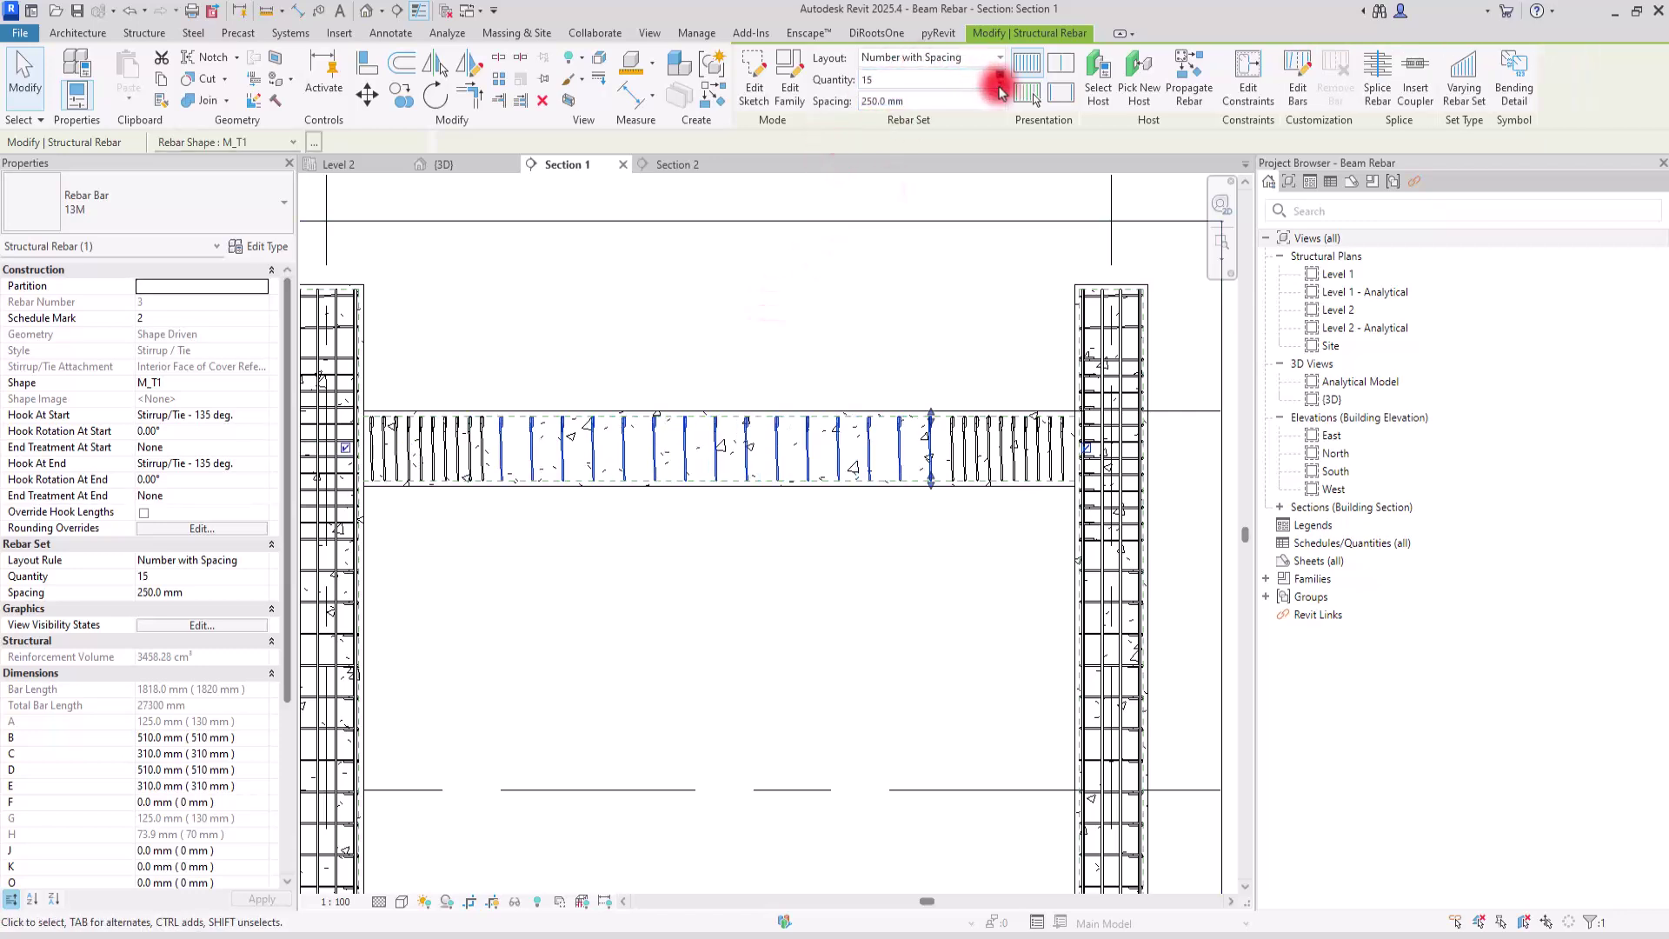
pyautogui.click(1001, 84)
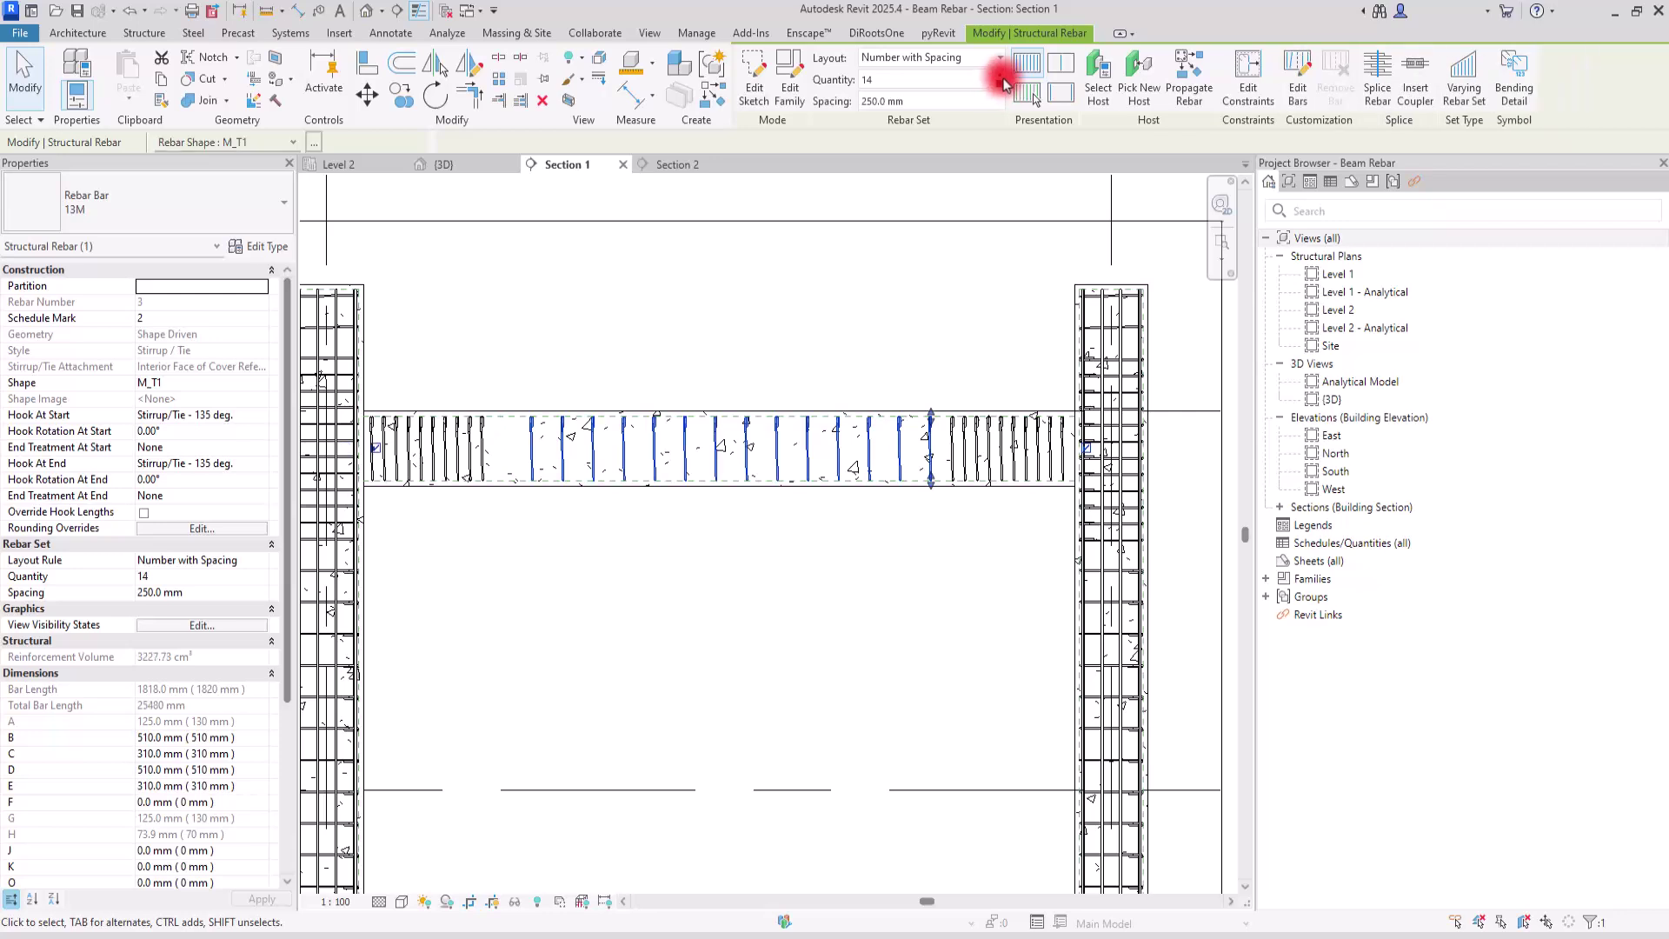
pyautogui.click(999, 76)
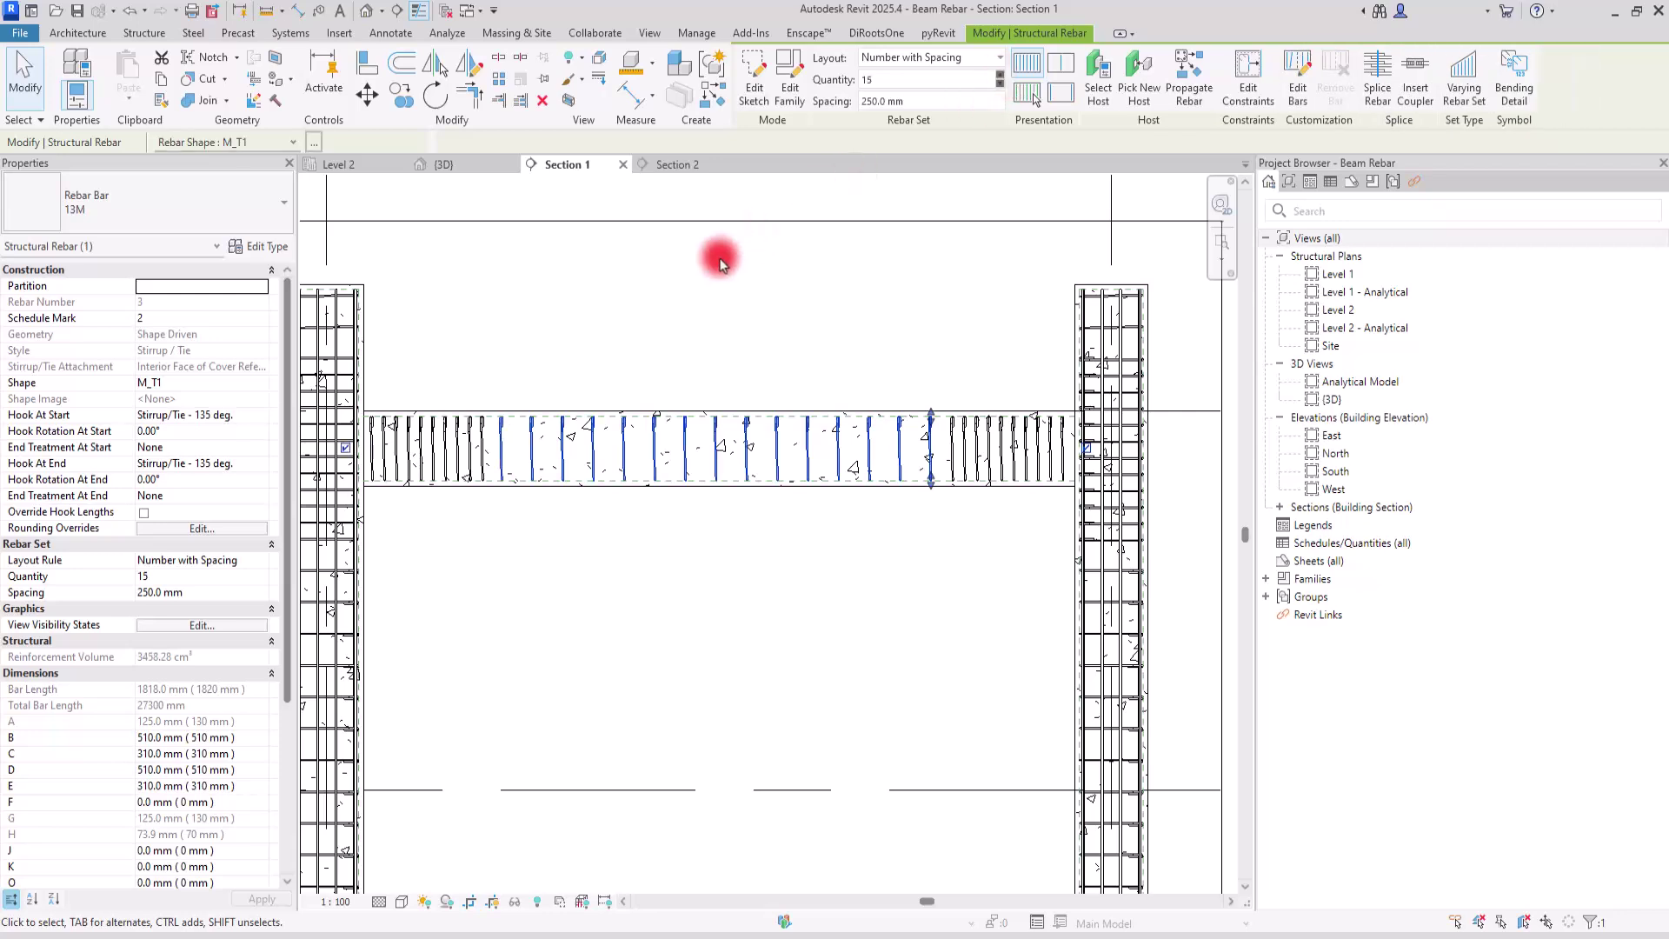
pyautogui.click(738, 365)
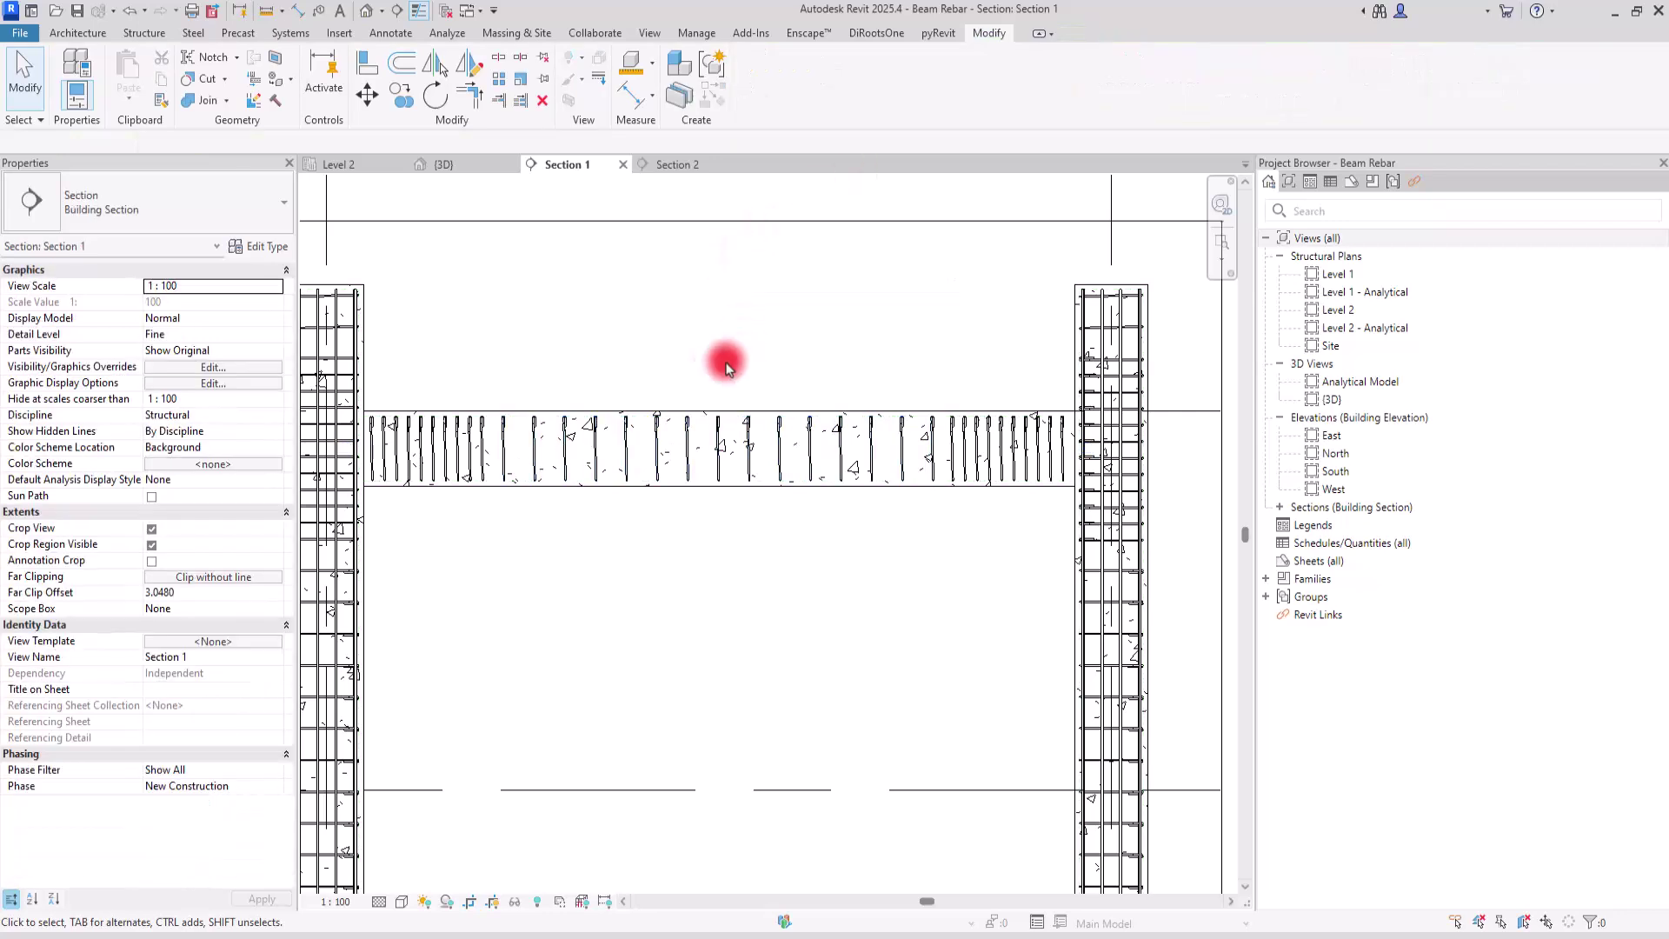
# Inspect the beam's stirrup sets and their hooks in the 3D view.
pyautogui.click(480, 166)
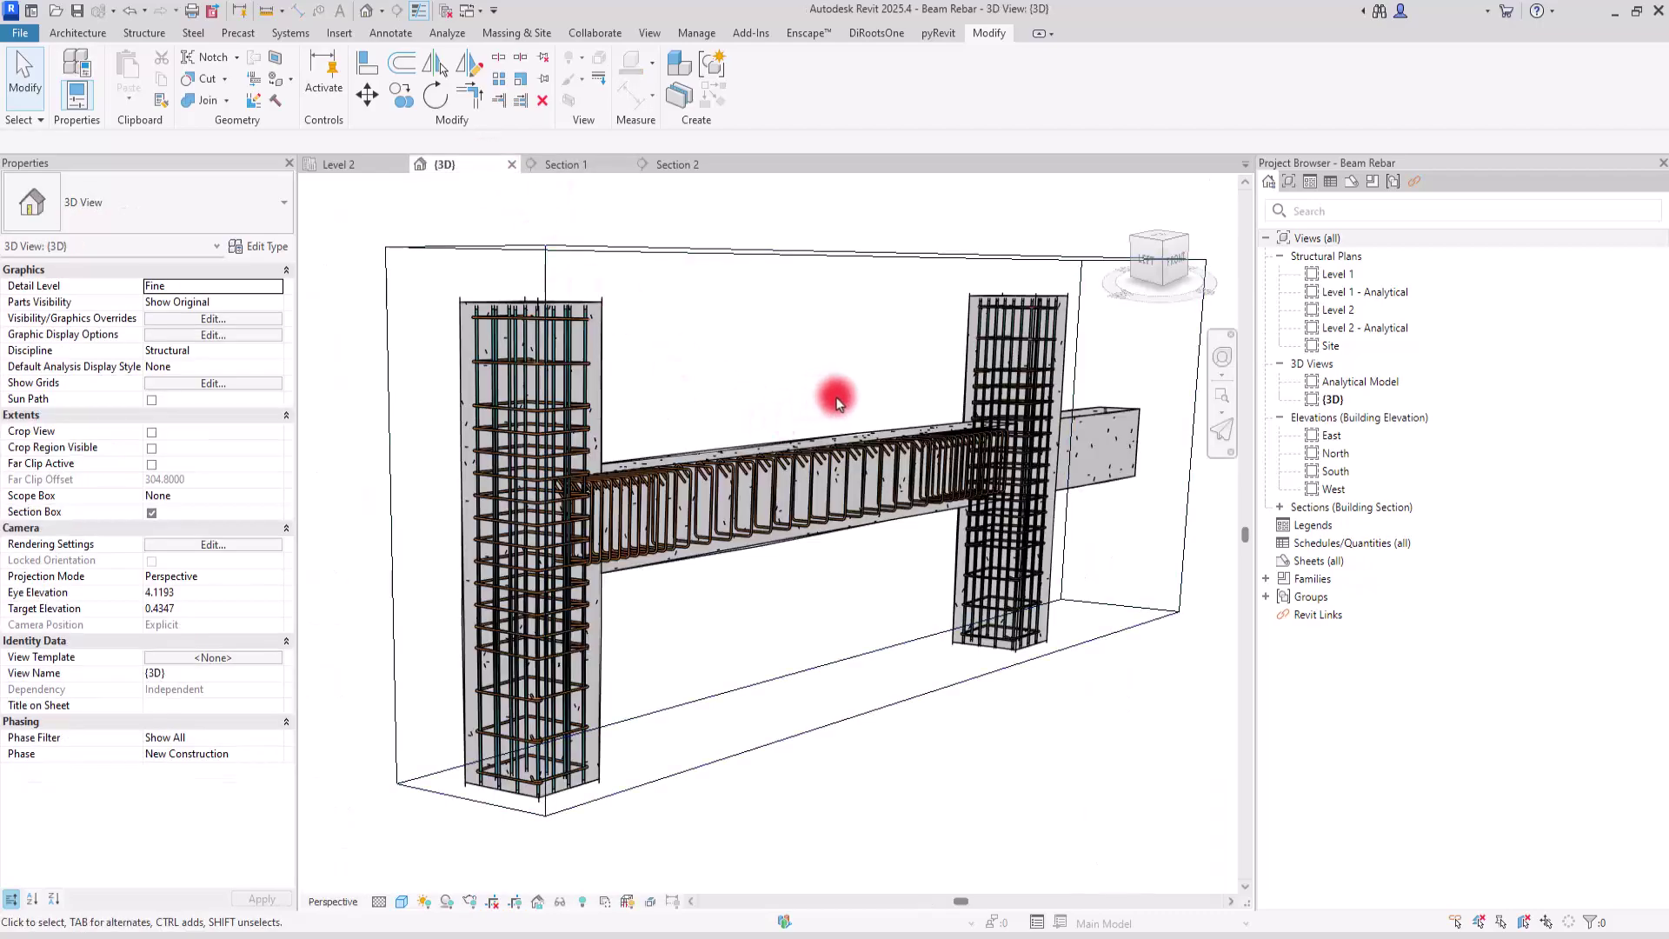
pyautogui.scroll(5, 596, 511)
pyautogui.keyDown('shift'); pyautogui.moveTo(596, 511); pyautogui.dragTo(765, 422, button='middle'); pyautogui.keyUp('shift')
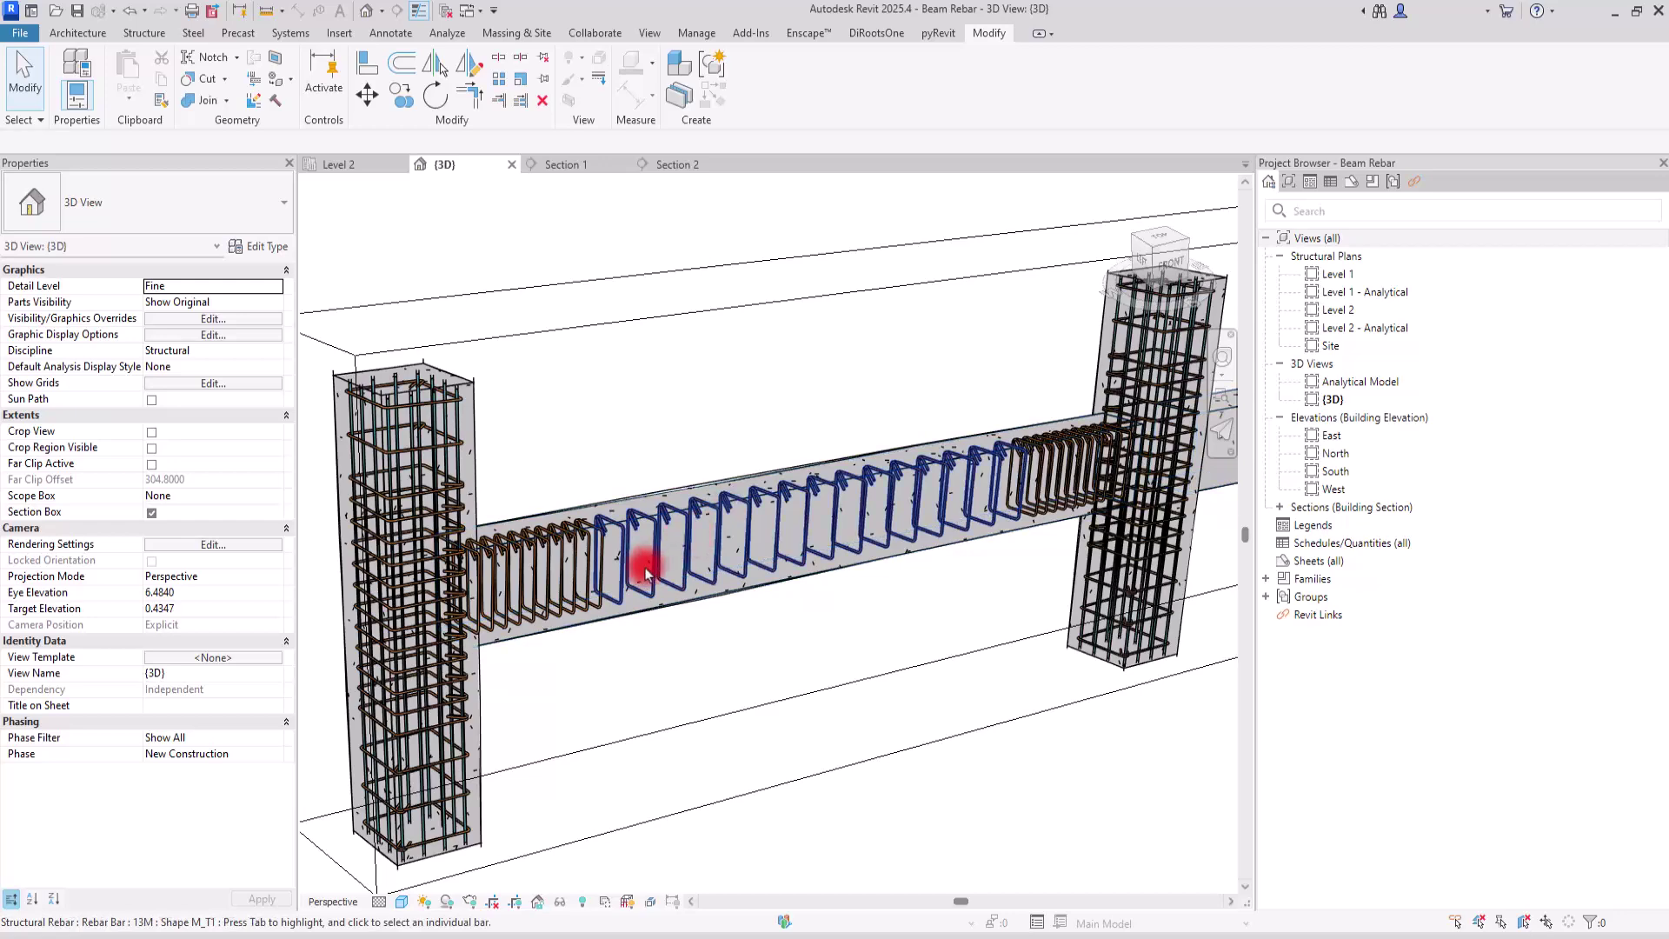
pyautogui.scroll(3, 556, 565)
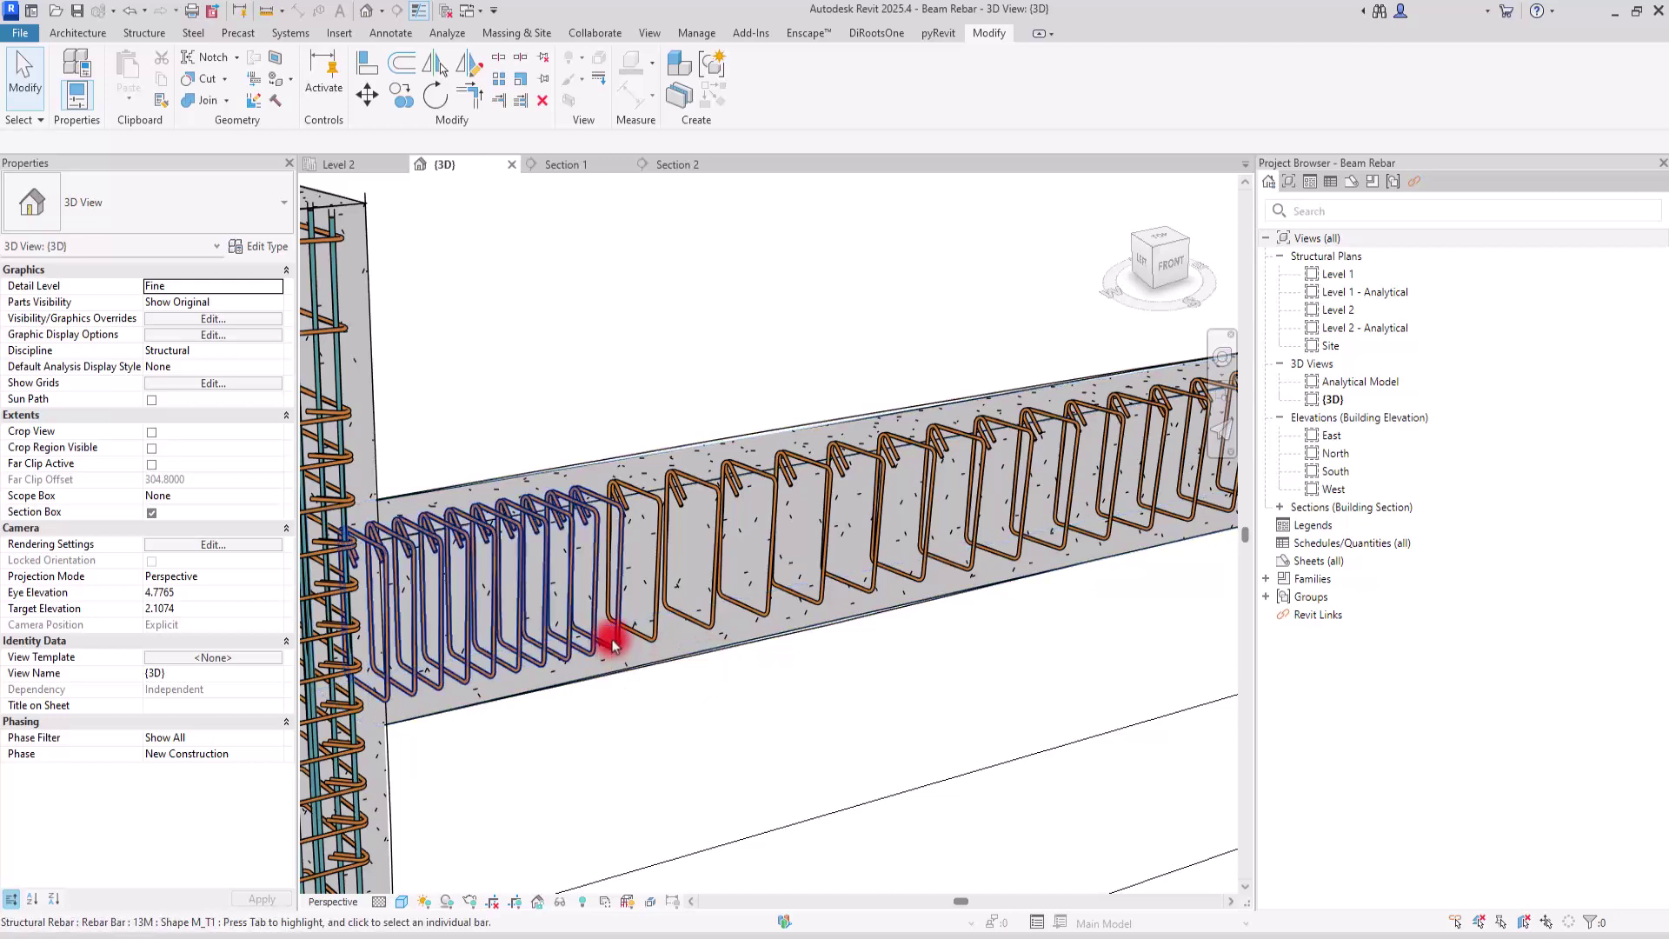
# Select the middle stirrup set in 3D and rotate its shape so the hooks sit at the beam's bottom.
pyautogui.click(721, 539)
pyautogui.scroll(-2, 474, 408)
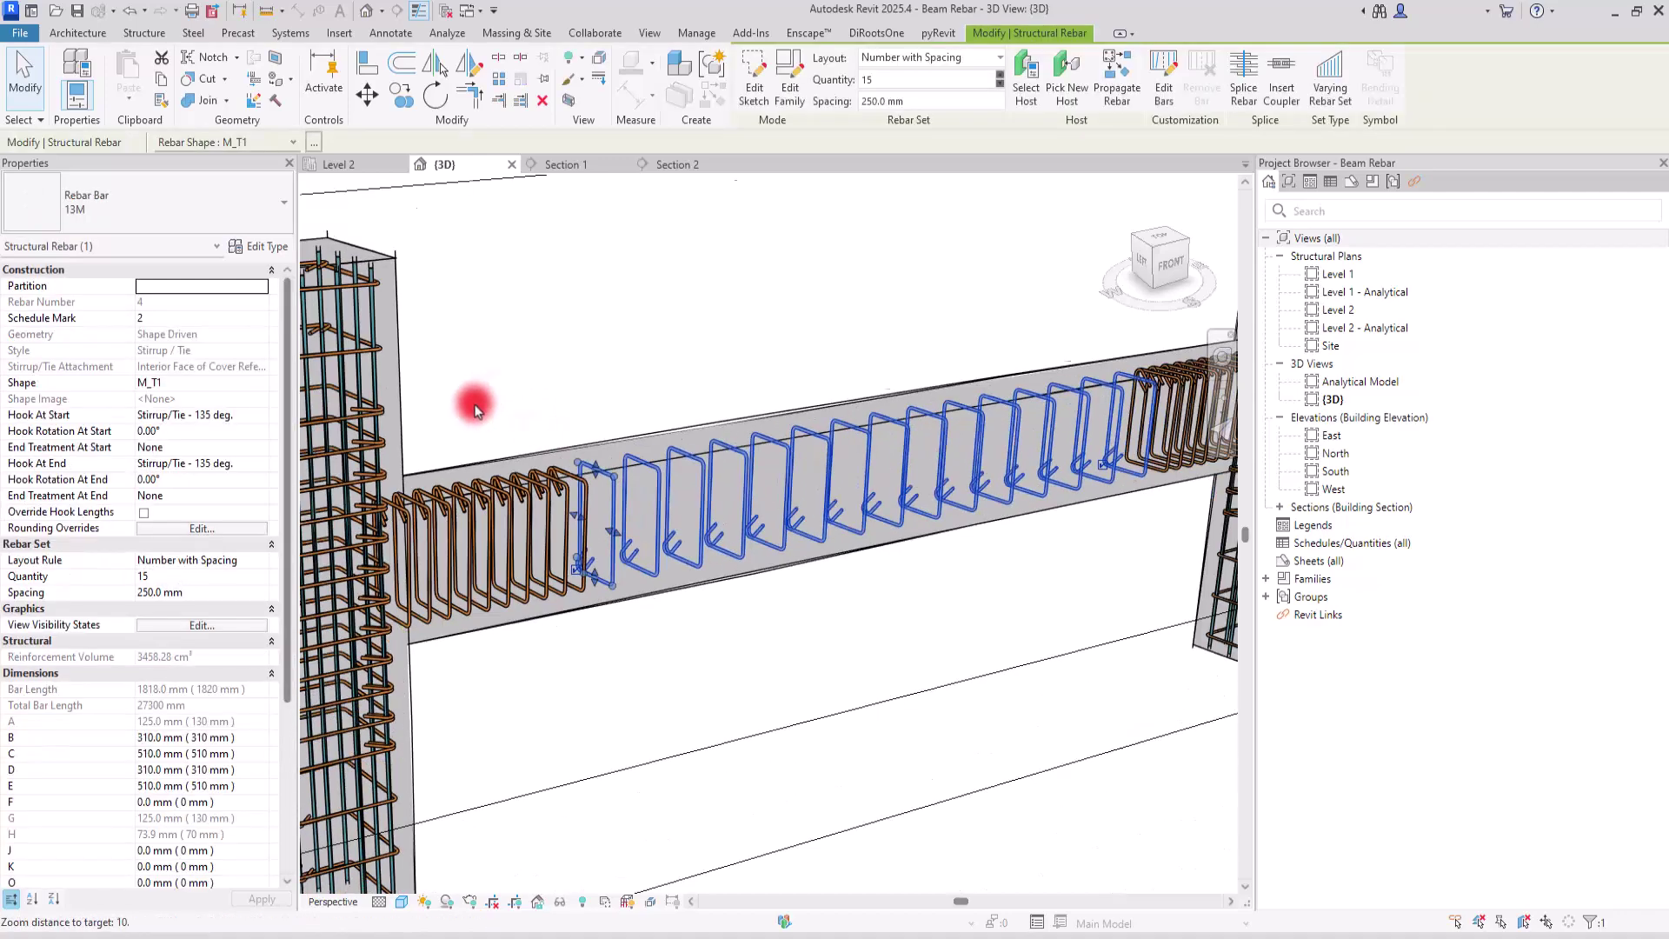
pyautogui.scroll(-2, 474, 409)
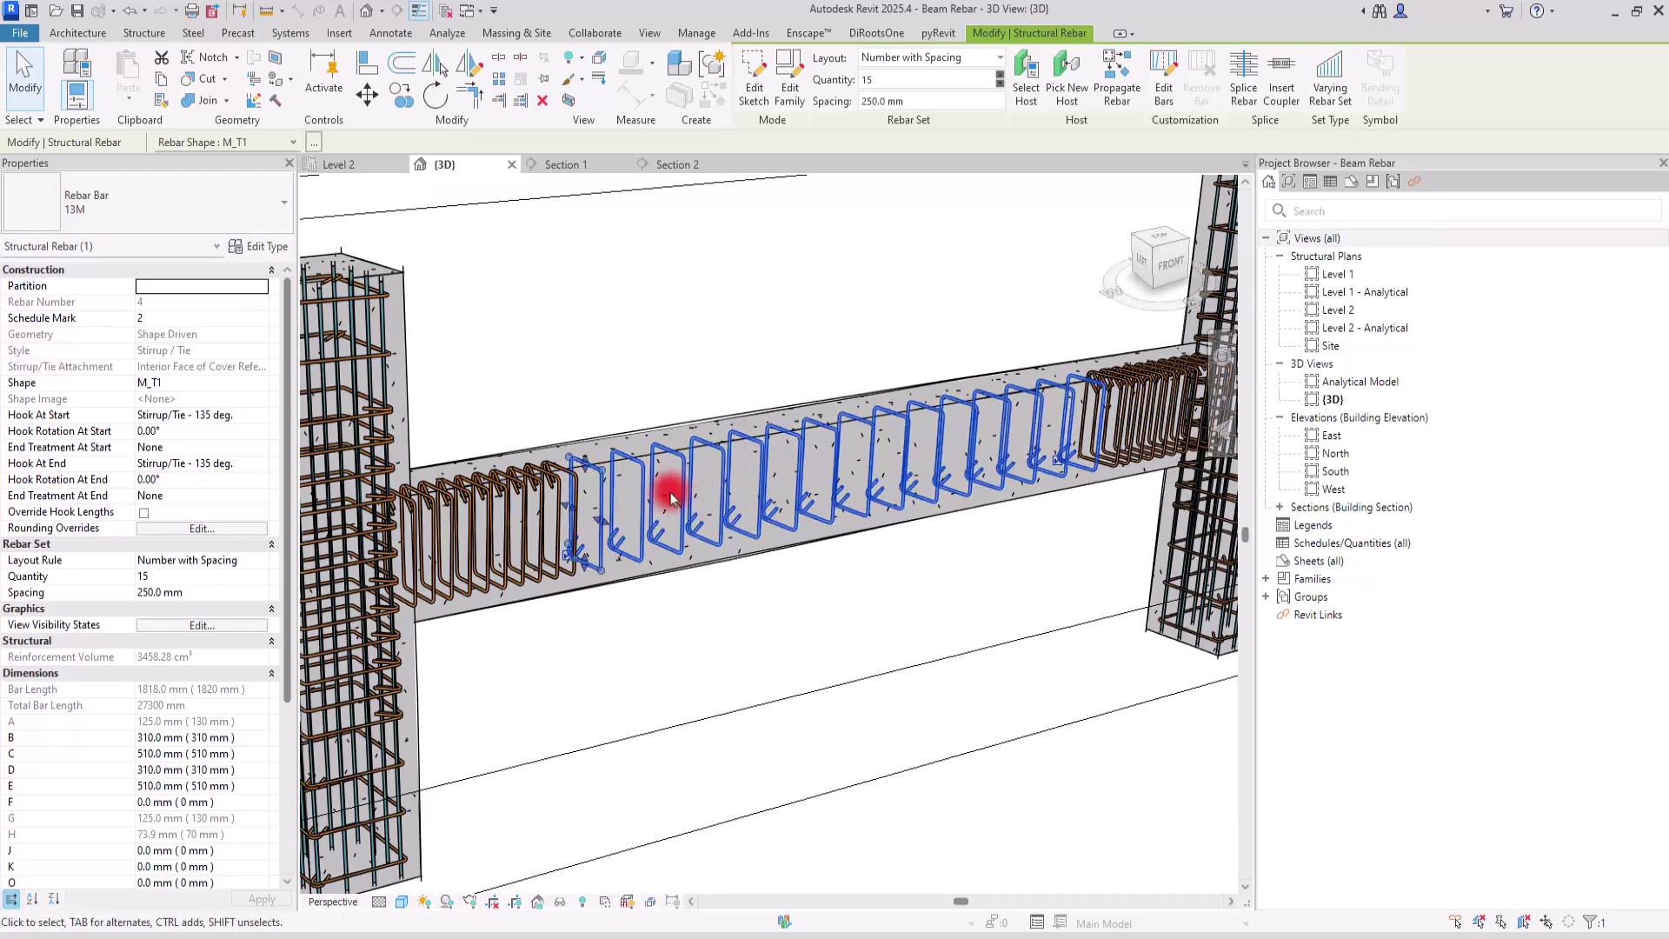
# Inspect the closely spaced stirrup set at the beam's right end and its hooks in 3D, and clear the selection.
pyautogui.click(1156, 383)
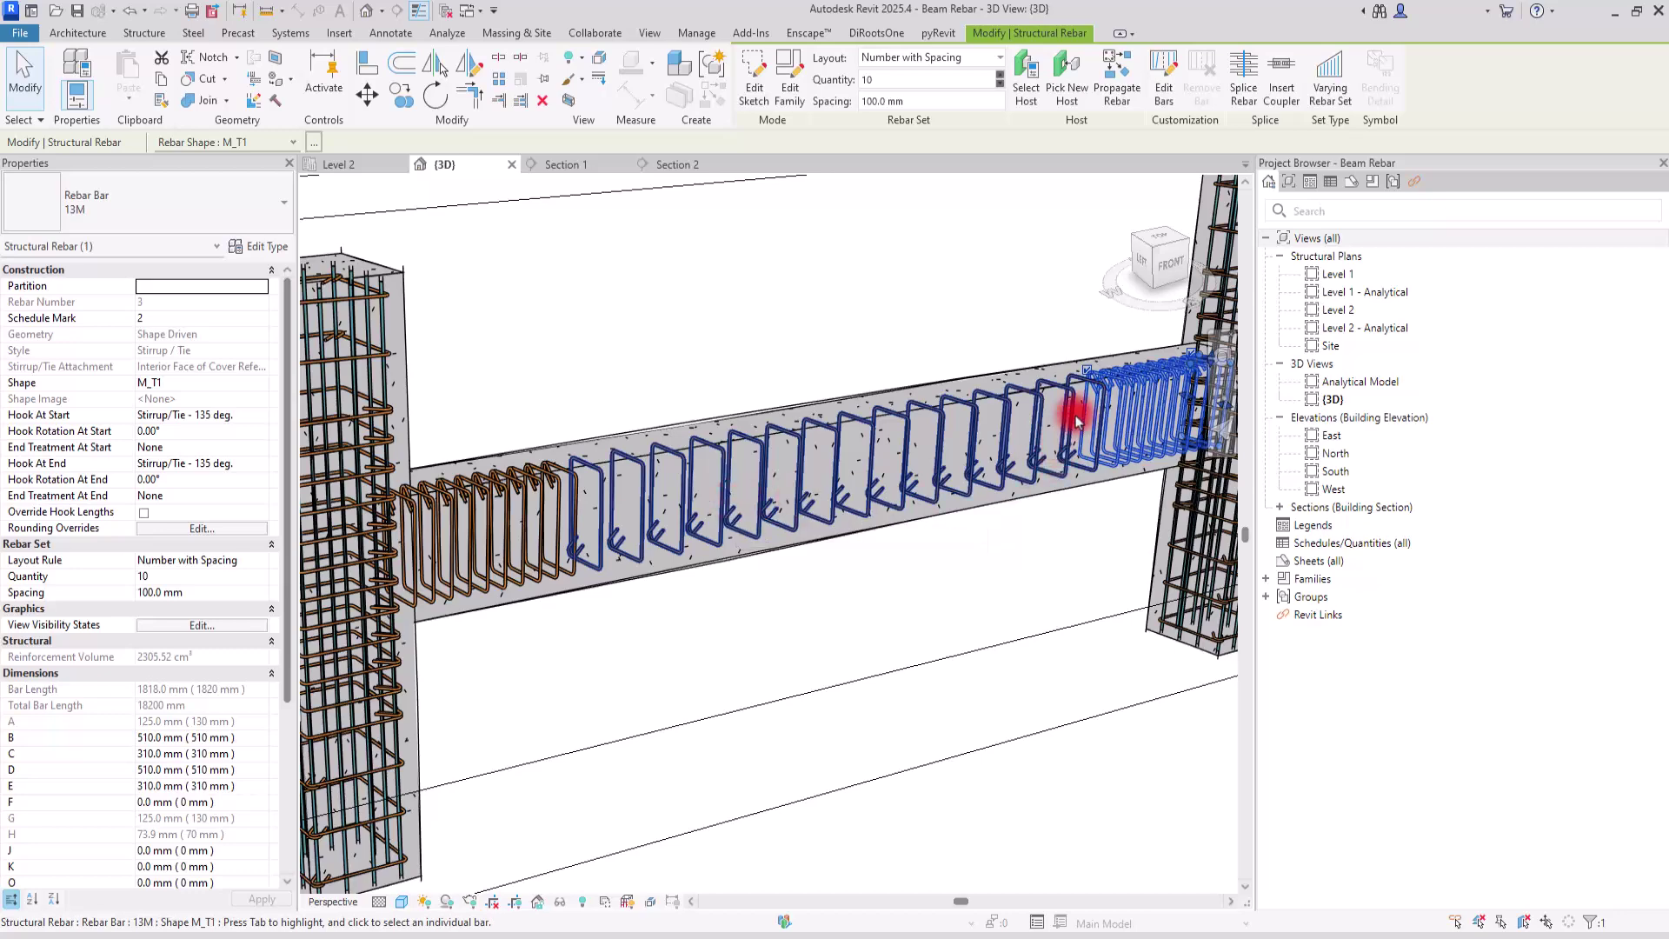
pyautogui.moveTo(1076, 421); pyautogui.dragTo(868, 439, button='middle')
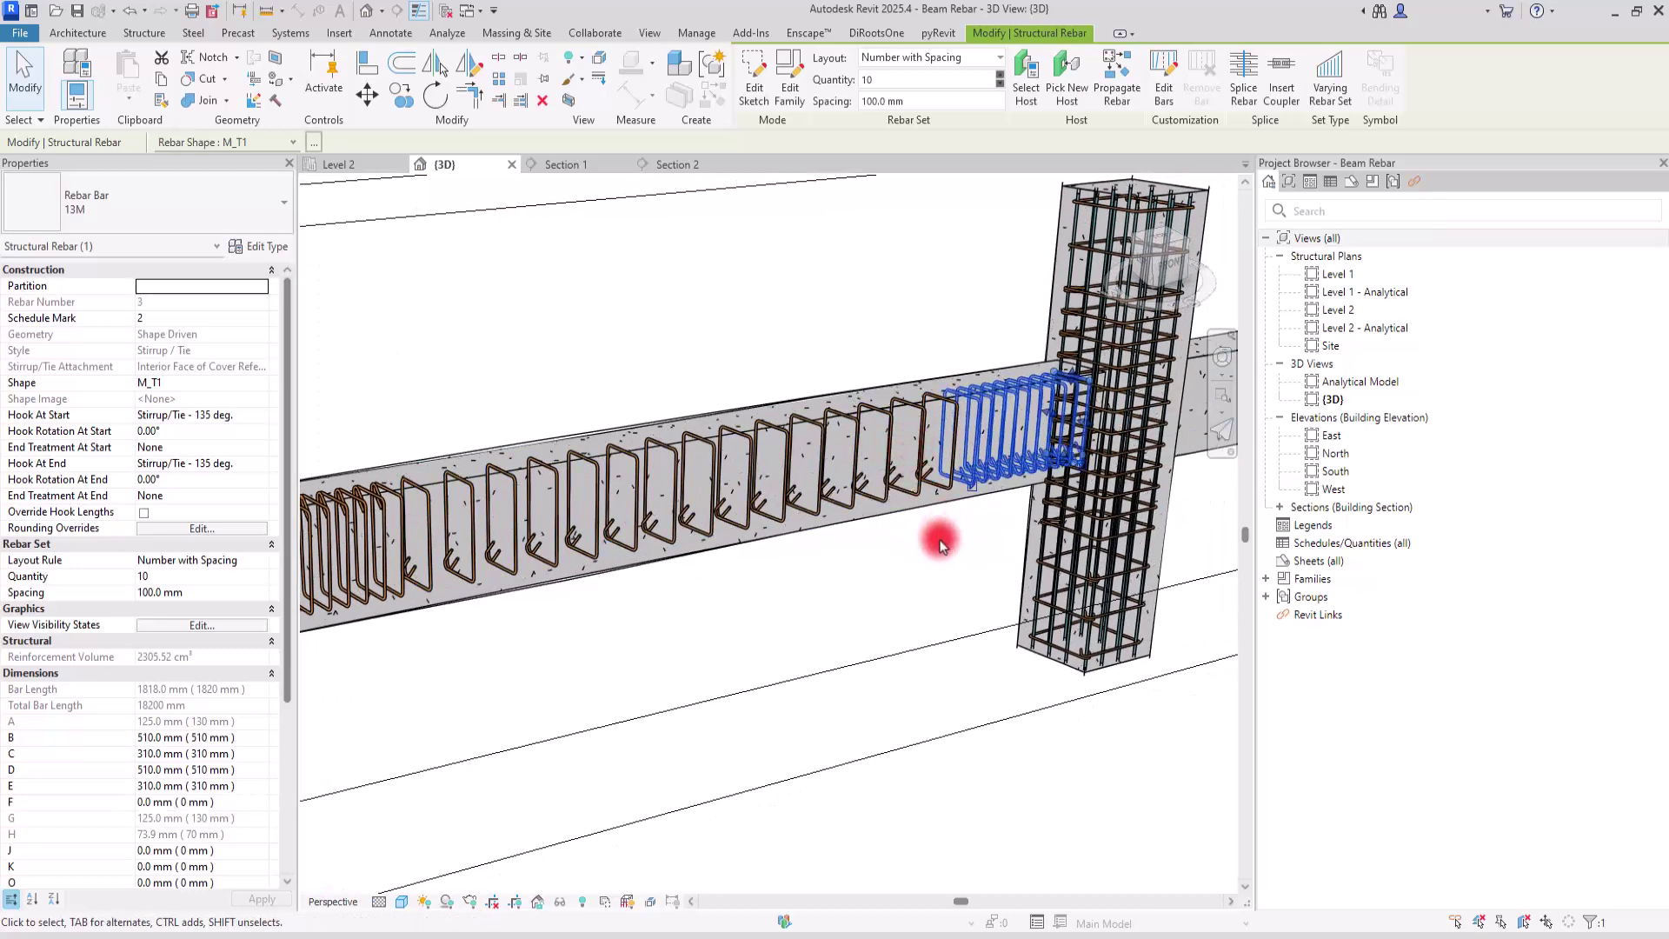
pyautogui.click(889, 596)
pyautogui.keyDown('shift'); pyautogui.moveTo(905, 566); pyautogui.dragTo(939, 614, button='middle'); pyautogui.keyUp('shift')
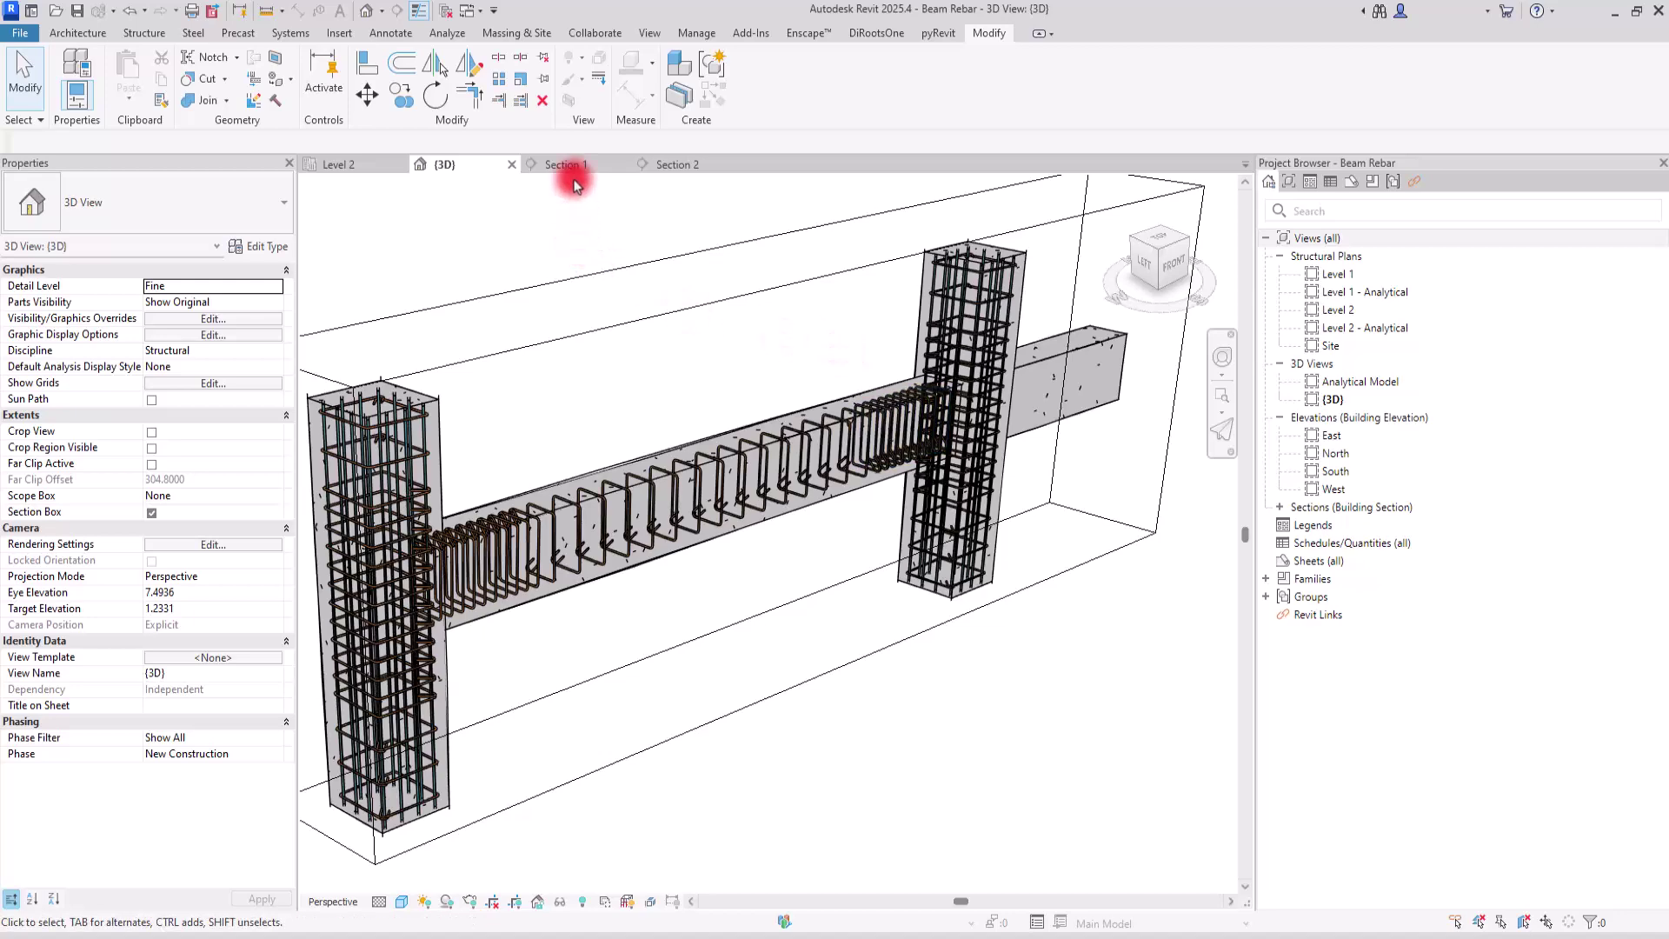
# In Section 2, place a single 13M bar of shape 12 in the beam, perpendicular to cover, beneath the stirrup's top leg.
pyautogui.click(672, 163)
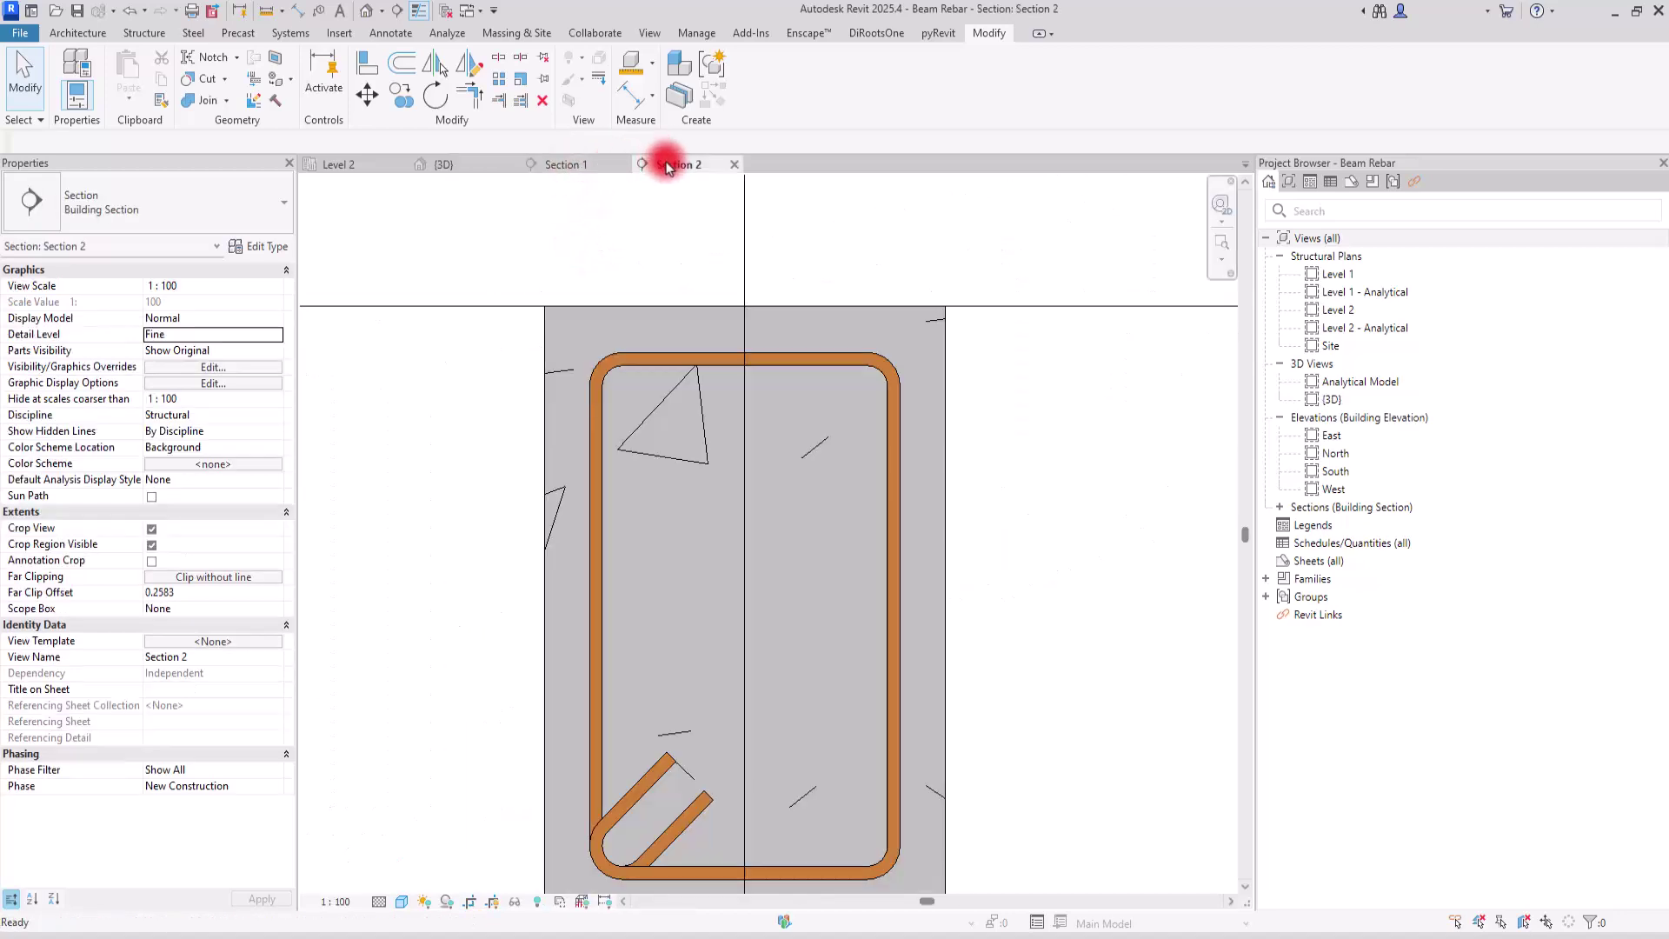
pyautogui.scroll(-2, 637, 287)
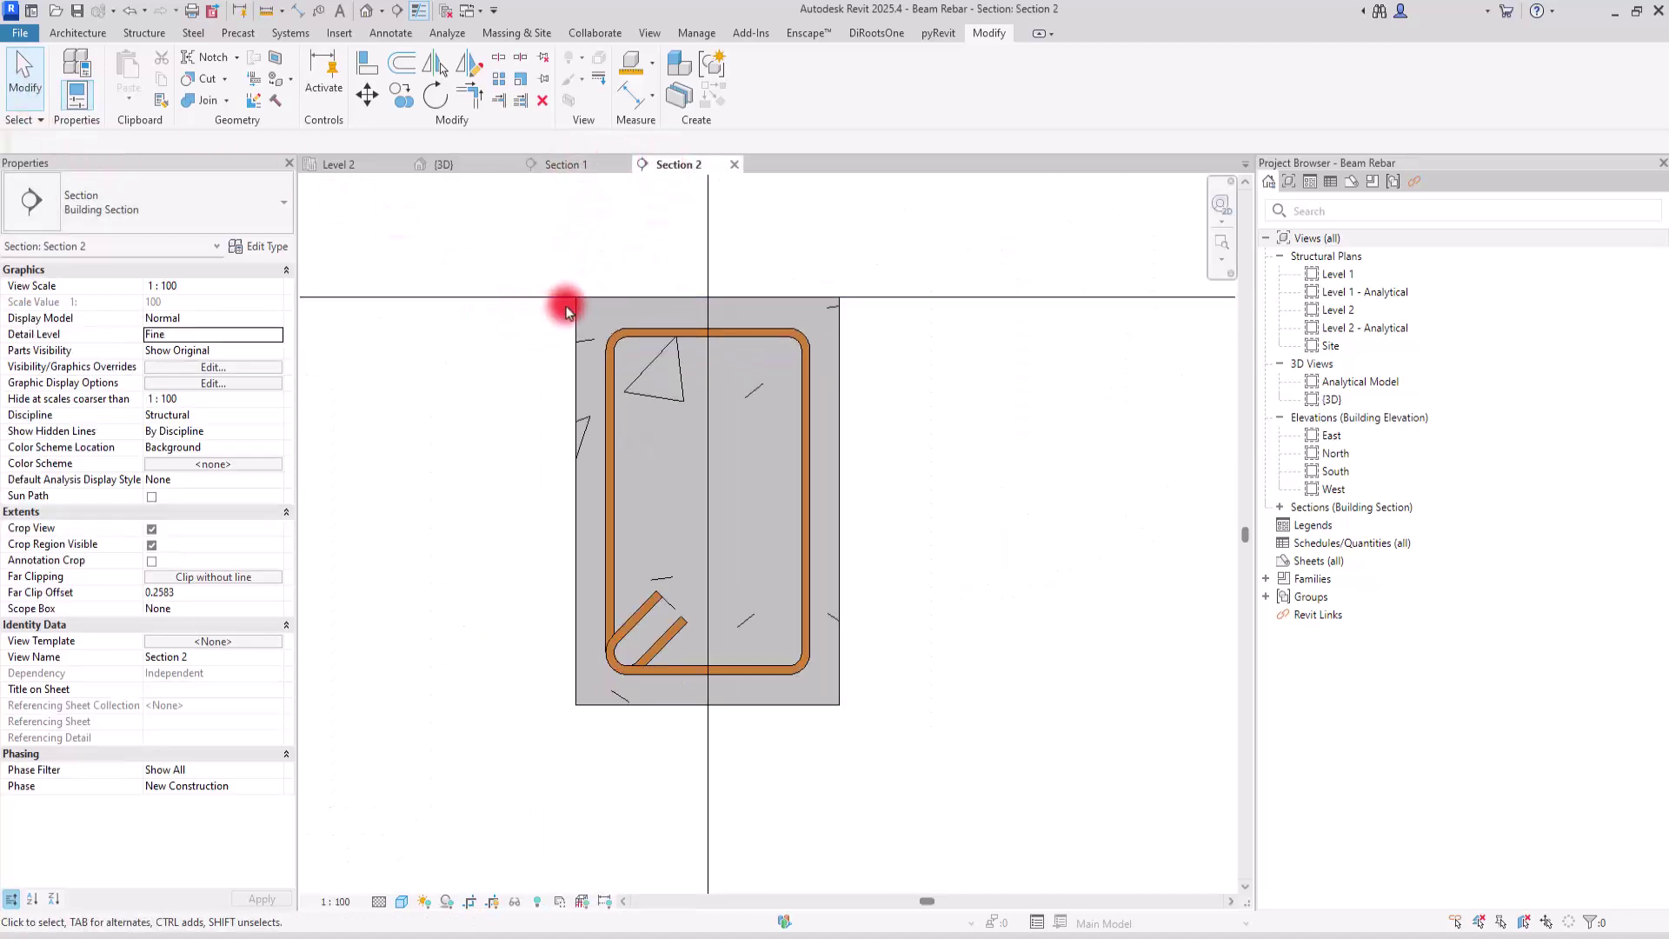
pyautogui.click(576, 309)
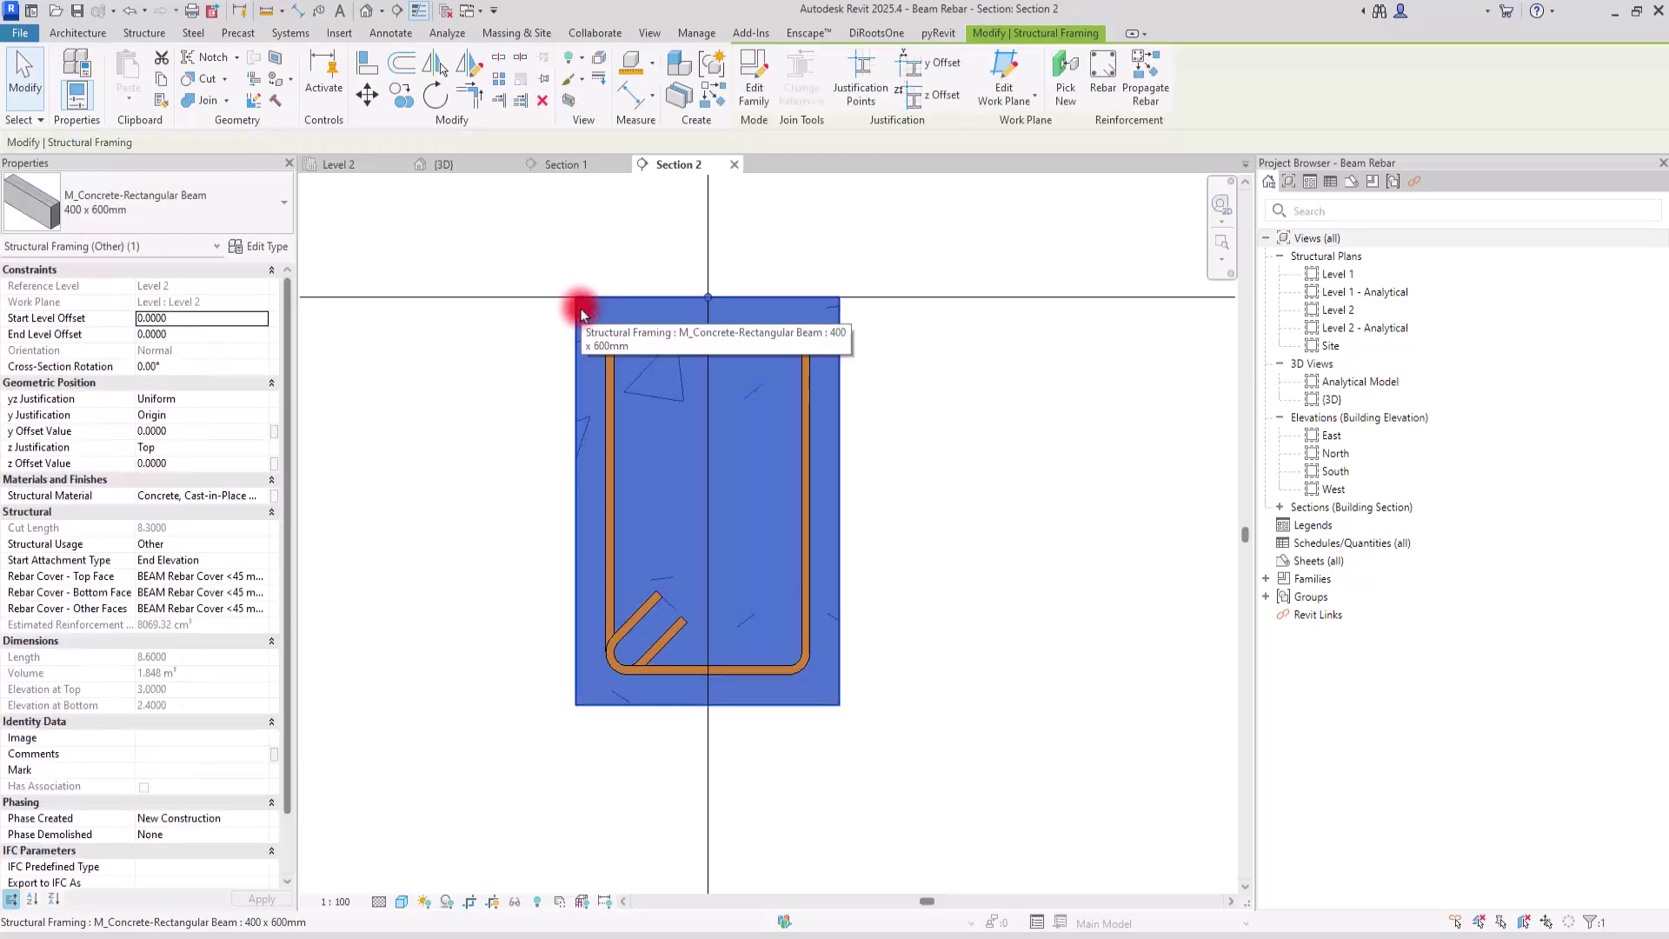
pyautogui.click(1104, 87)
pyautogui.scroll(-5, 1356, 608)
pyautogui.scroll(10, 1336, 531)
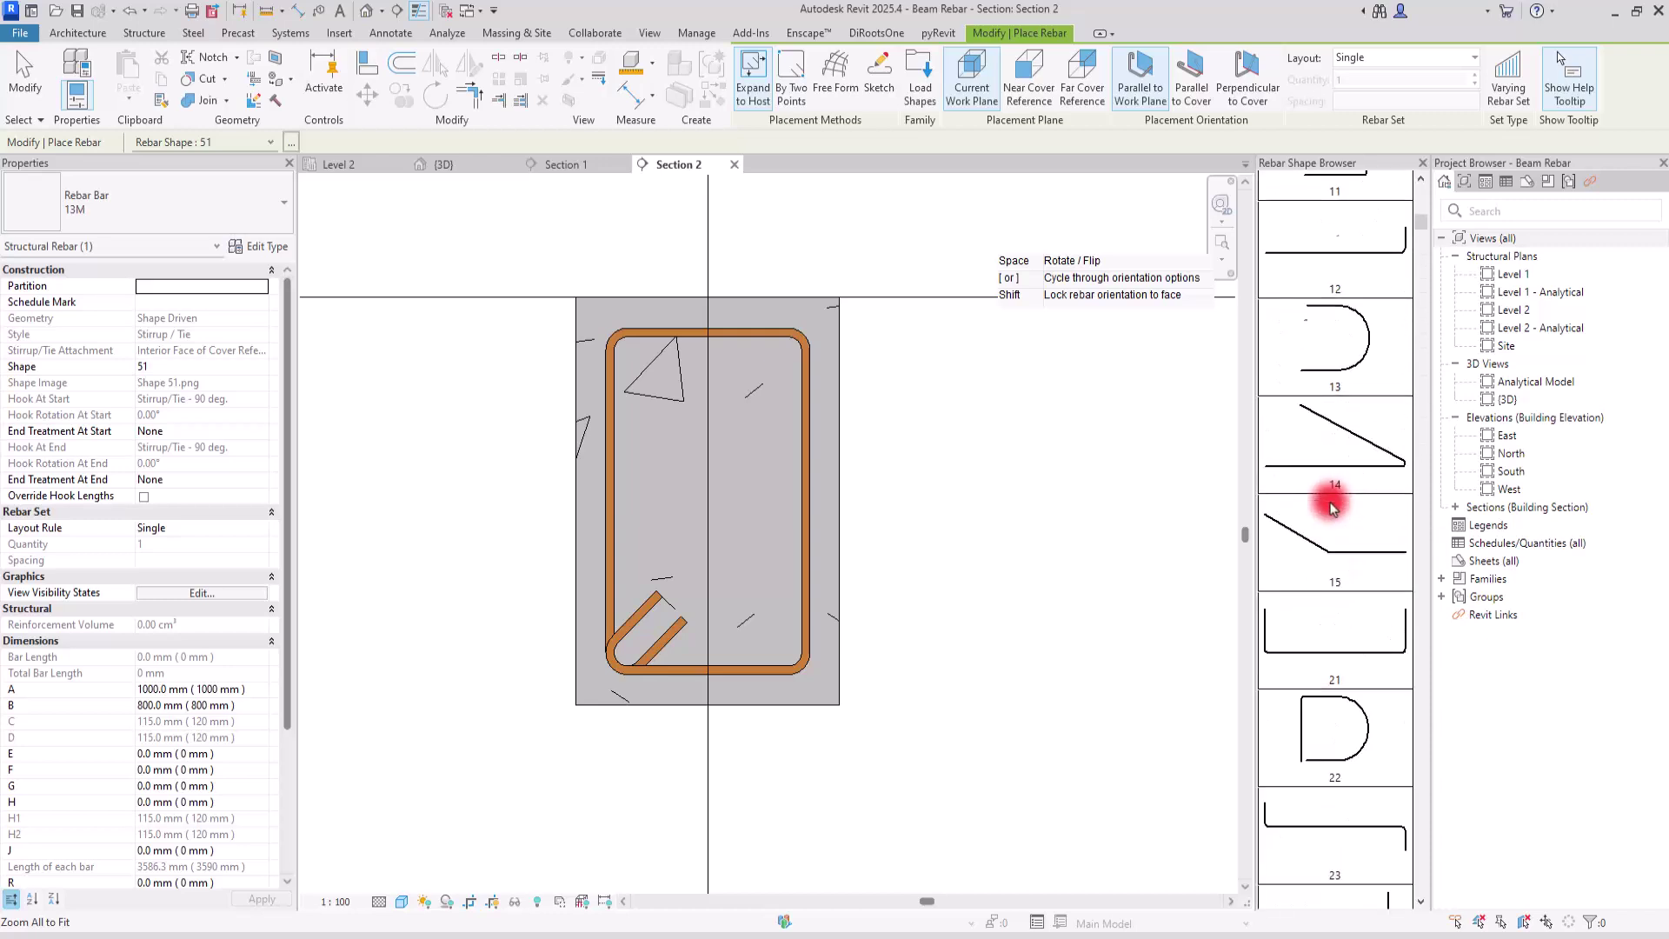
pyautogui.scroll(3, 1331, 508)
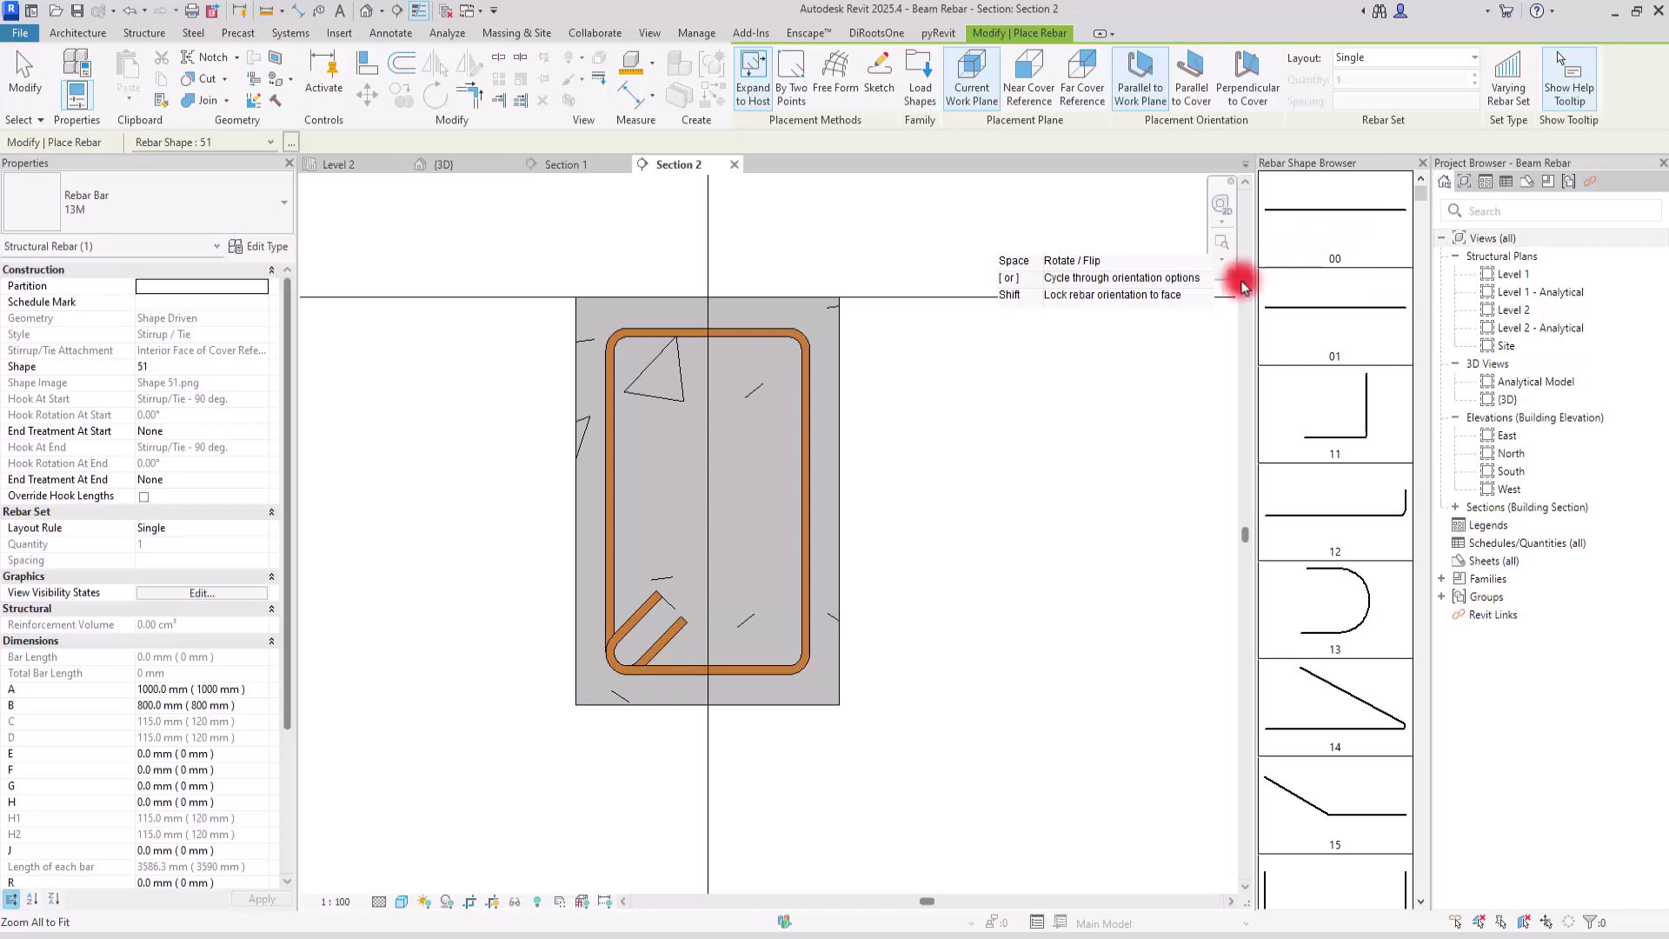
pyautogui.click(1342, 521)
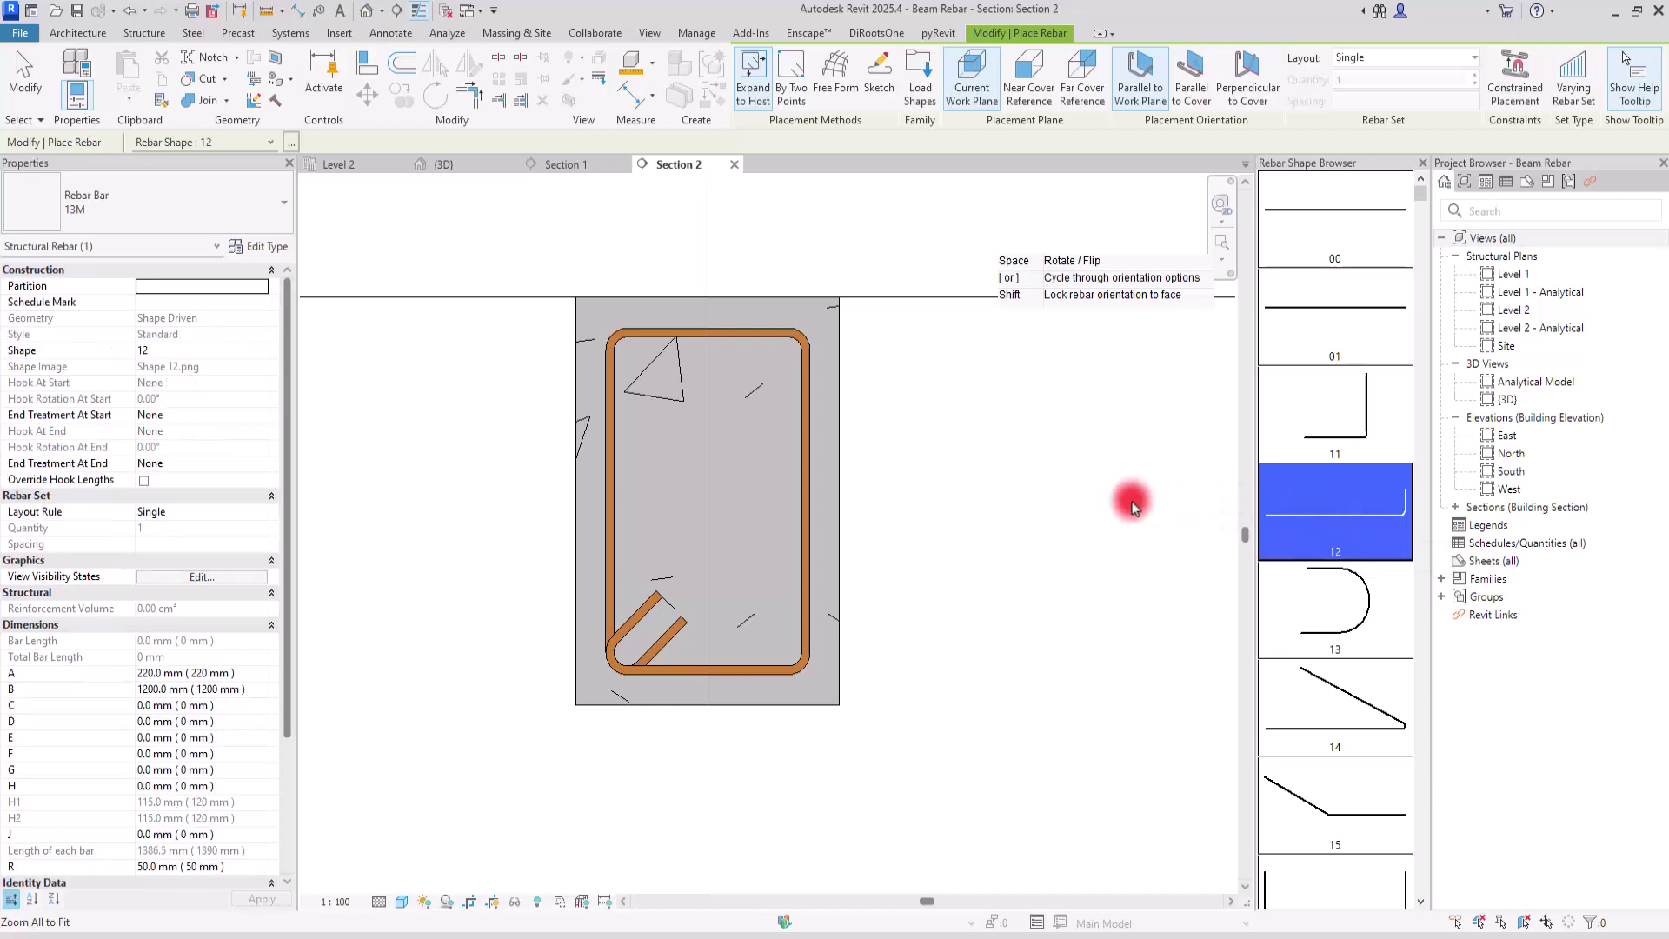
pyautogui.click(767, 412)
pyautogui.click(1249, 93)
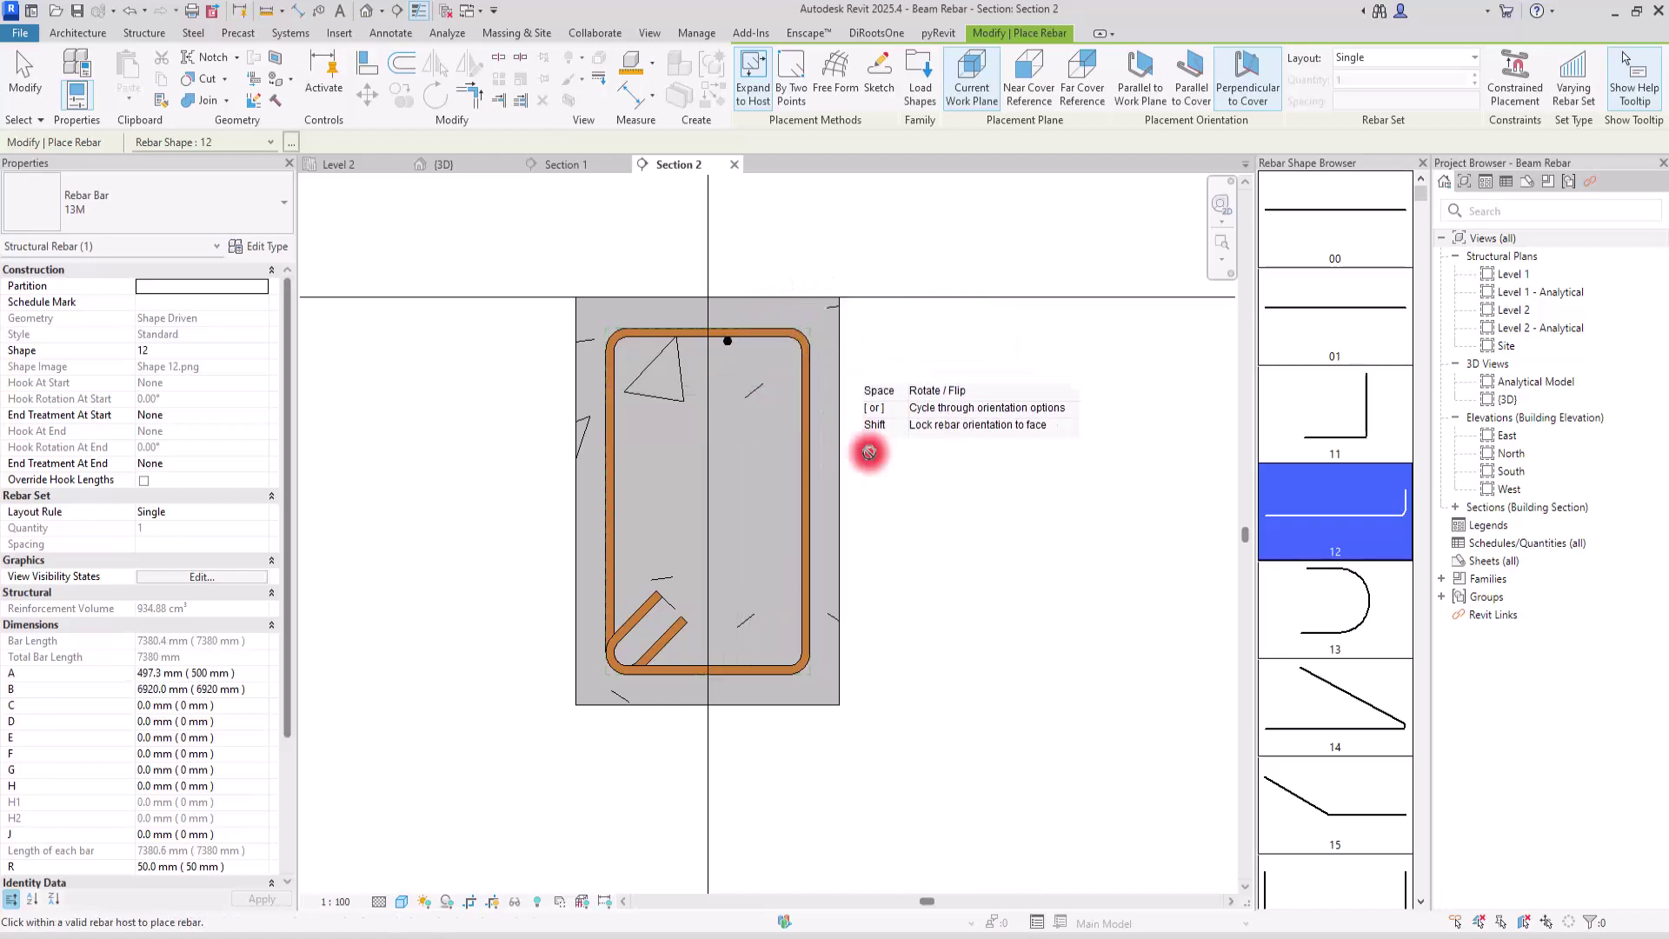
pyautogui.press('Escape')
# Select the new shape 12 top bar in 3D and set it to show unobscured in the {3D} view.
pyautogui.click(444, 164)
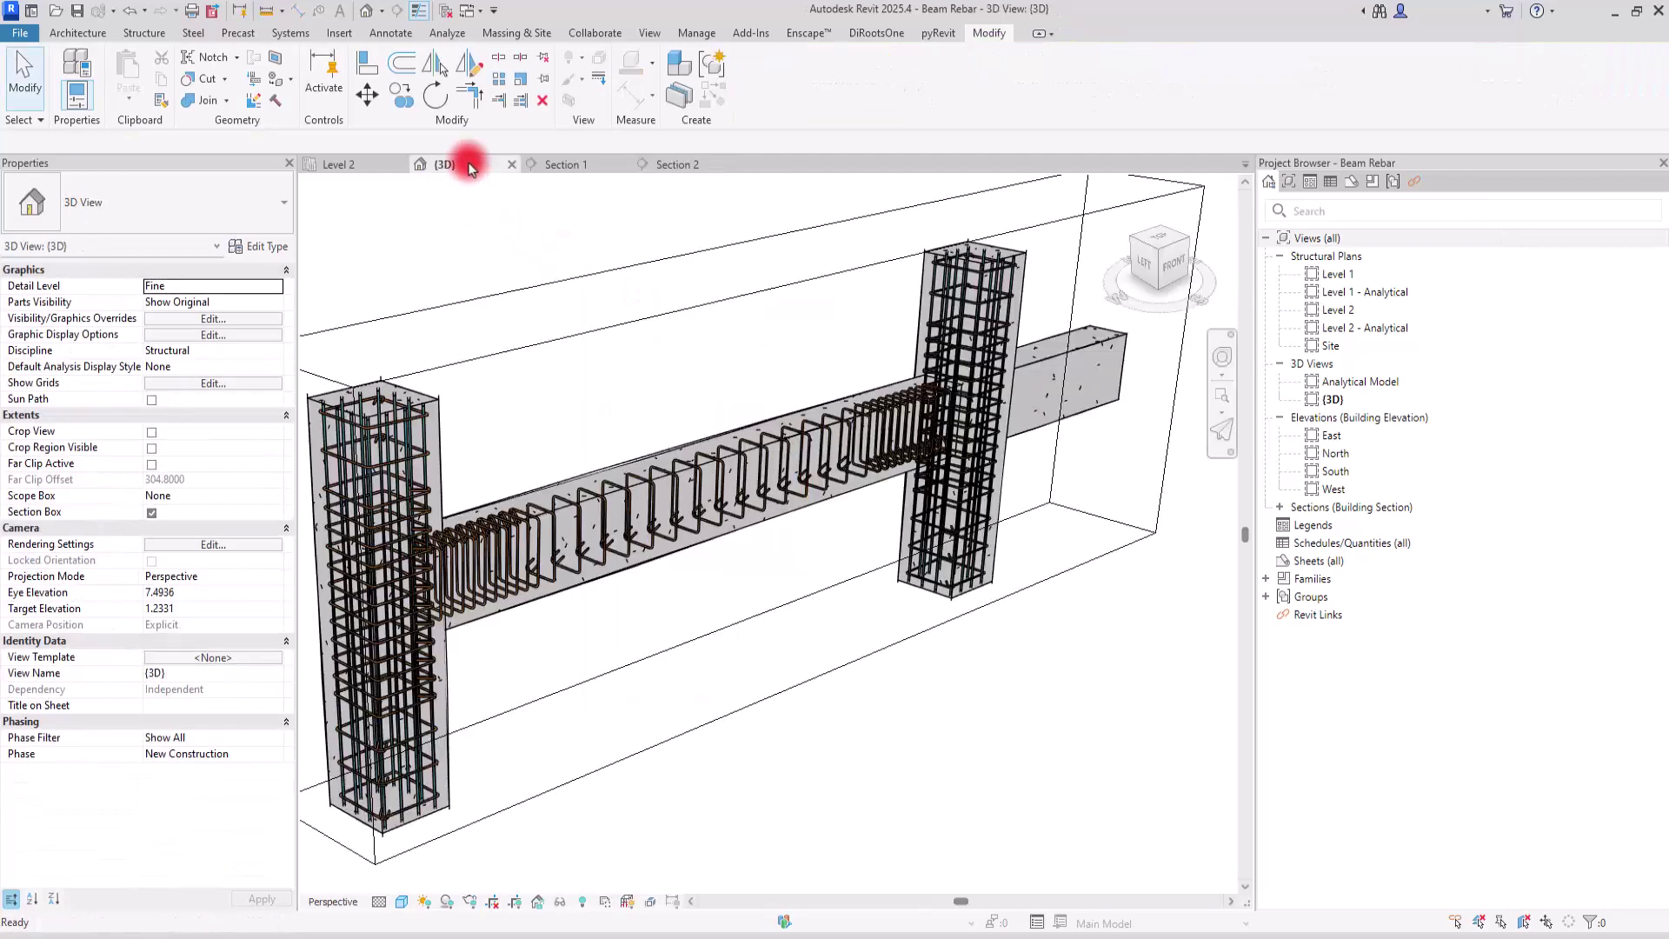
pyautogui.scroll(4, 604, 484)
pyautogui.scroll(3, 604, 484)
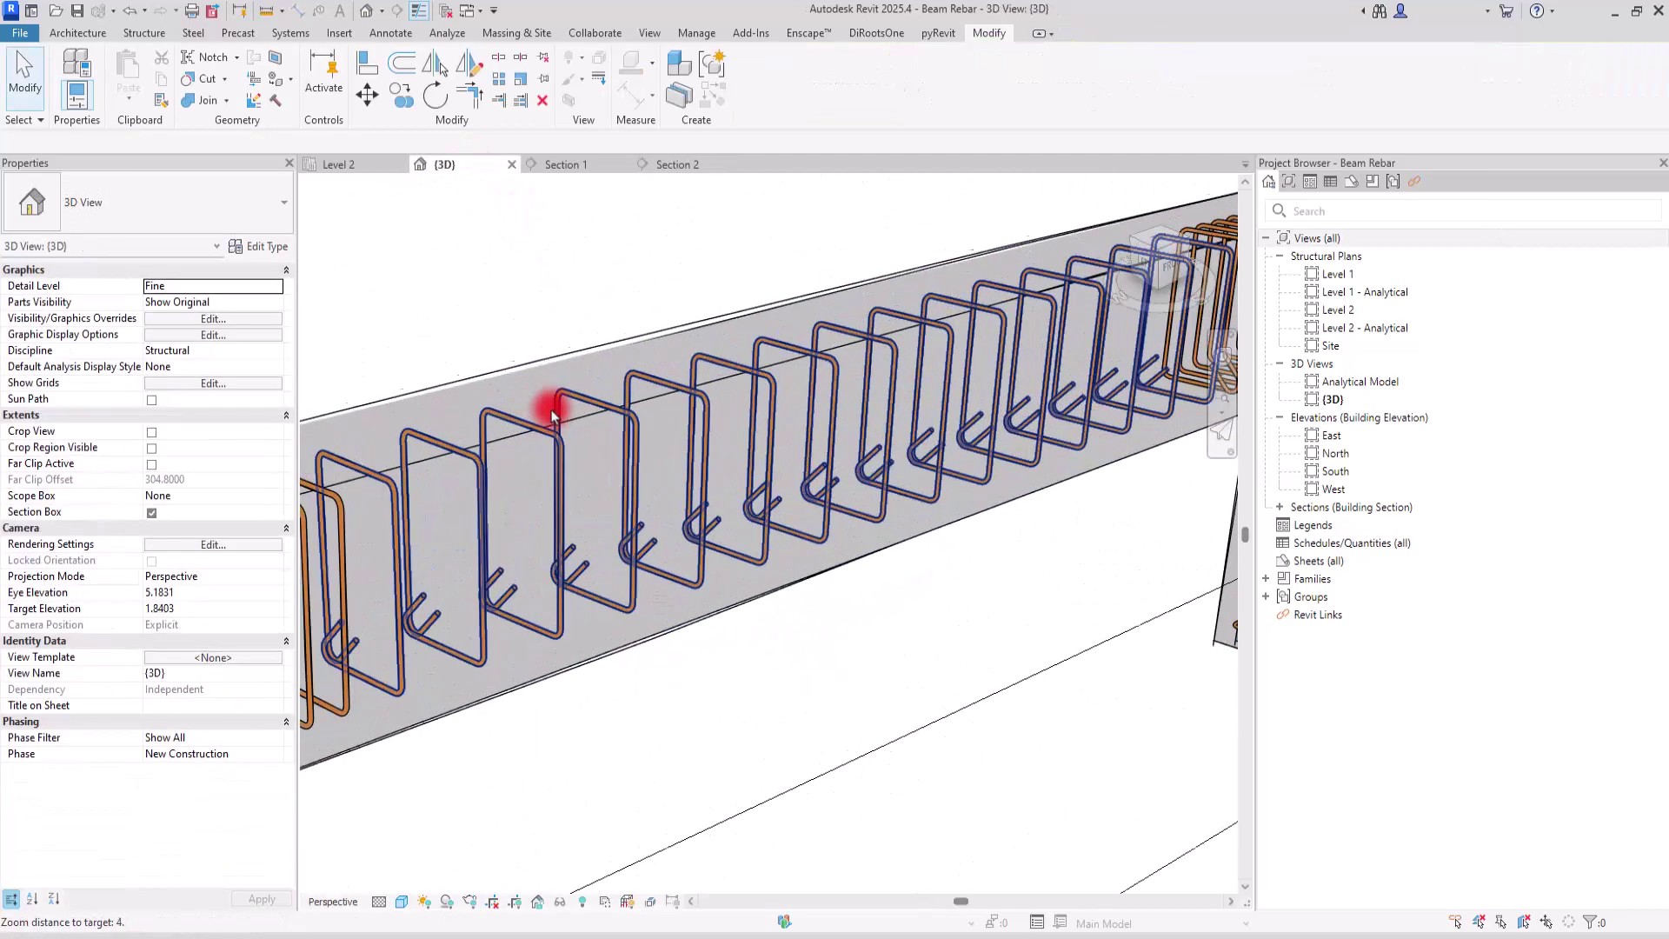
pyautogui.click(559, 419)
pyautogui.click(510, 313)
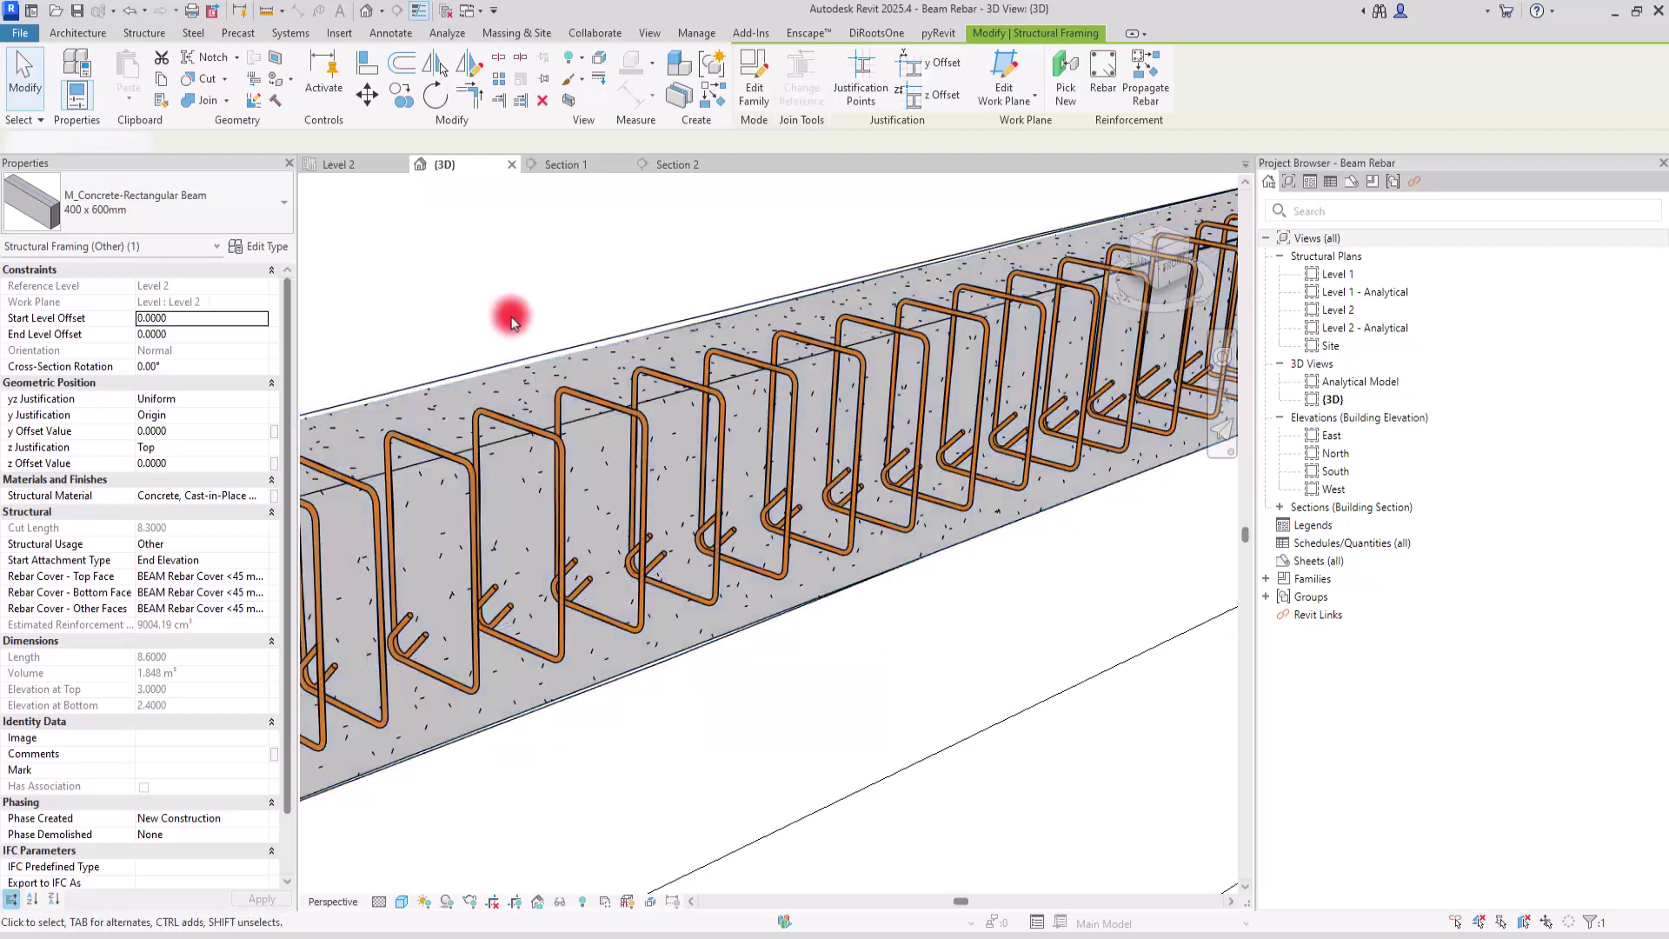
pyautogui.click(597, 426)
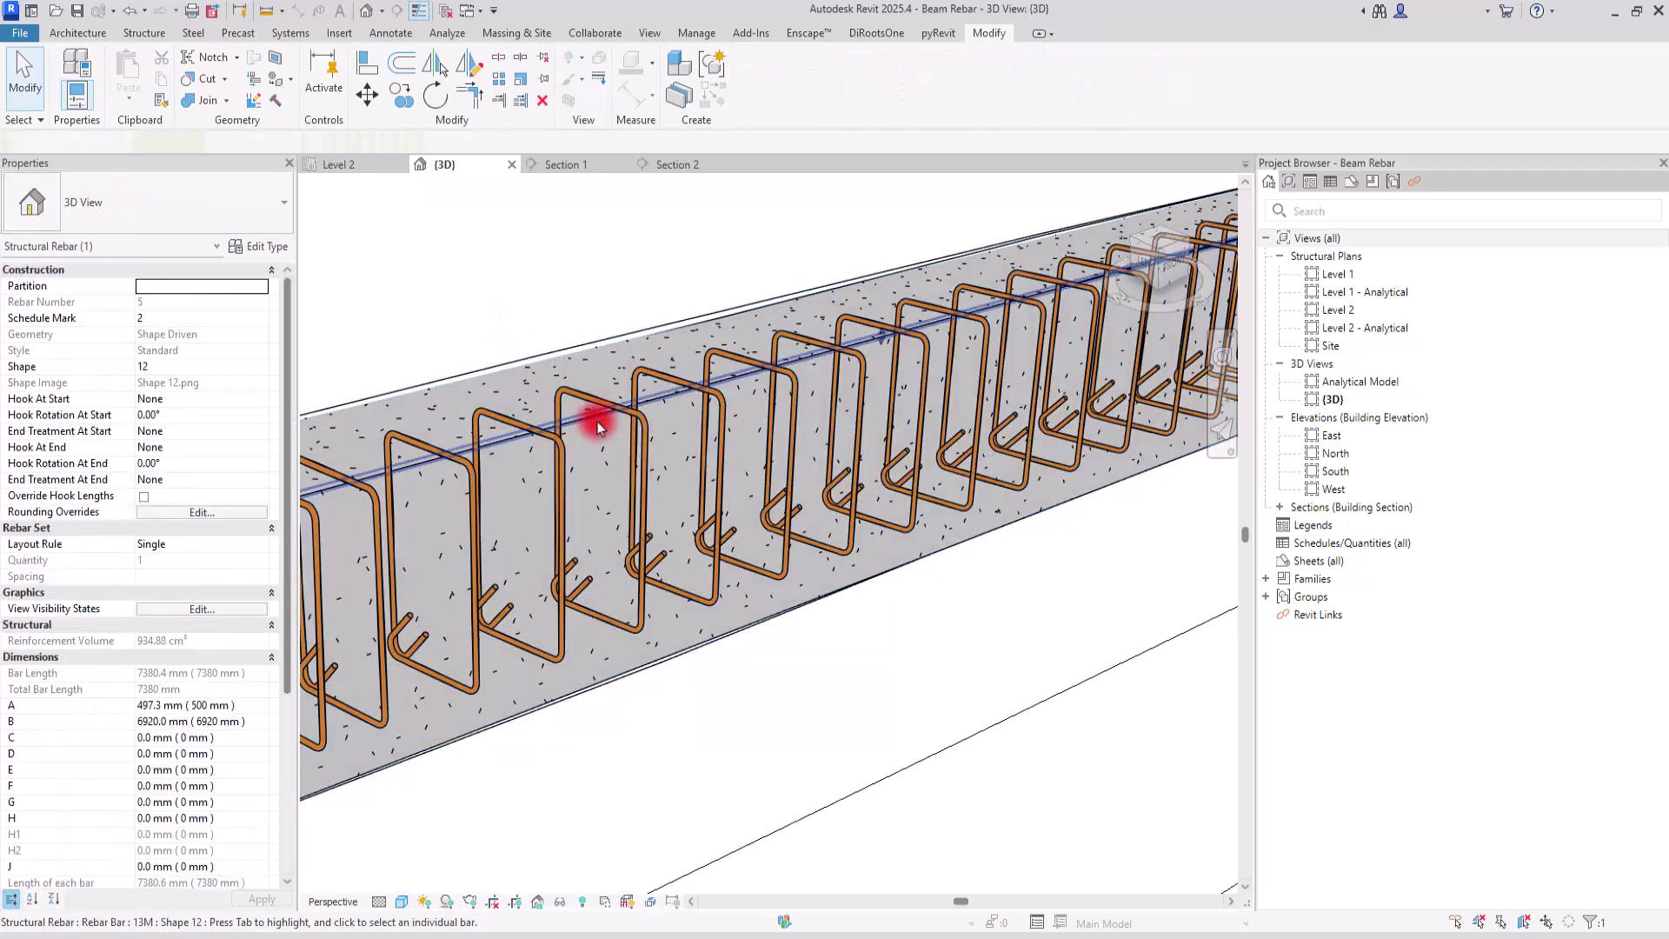
pyautogui.click(158, 609)
pyautogui.click(988, 395)
pyautogui.click(954, 640)
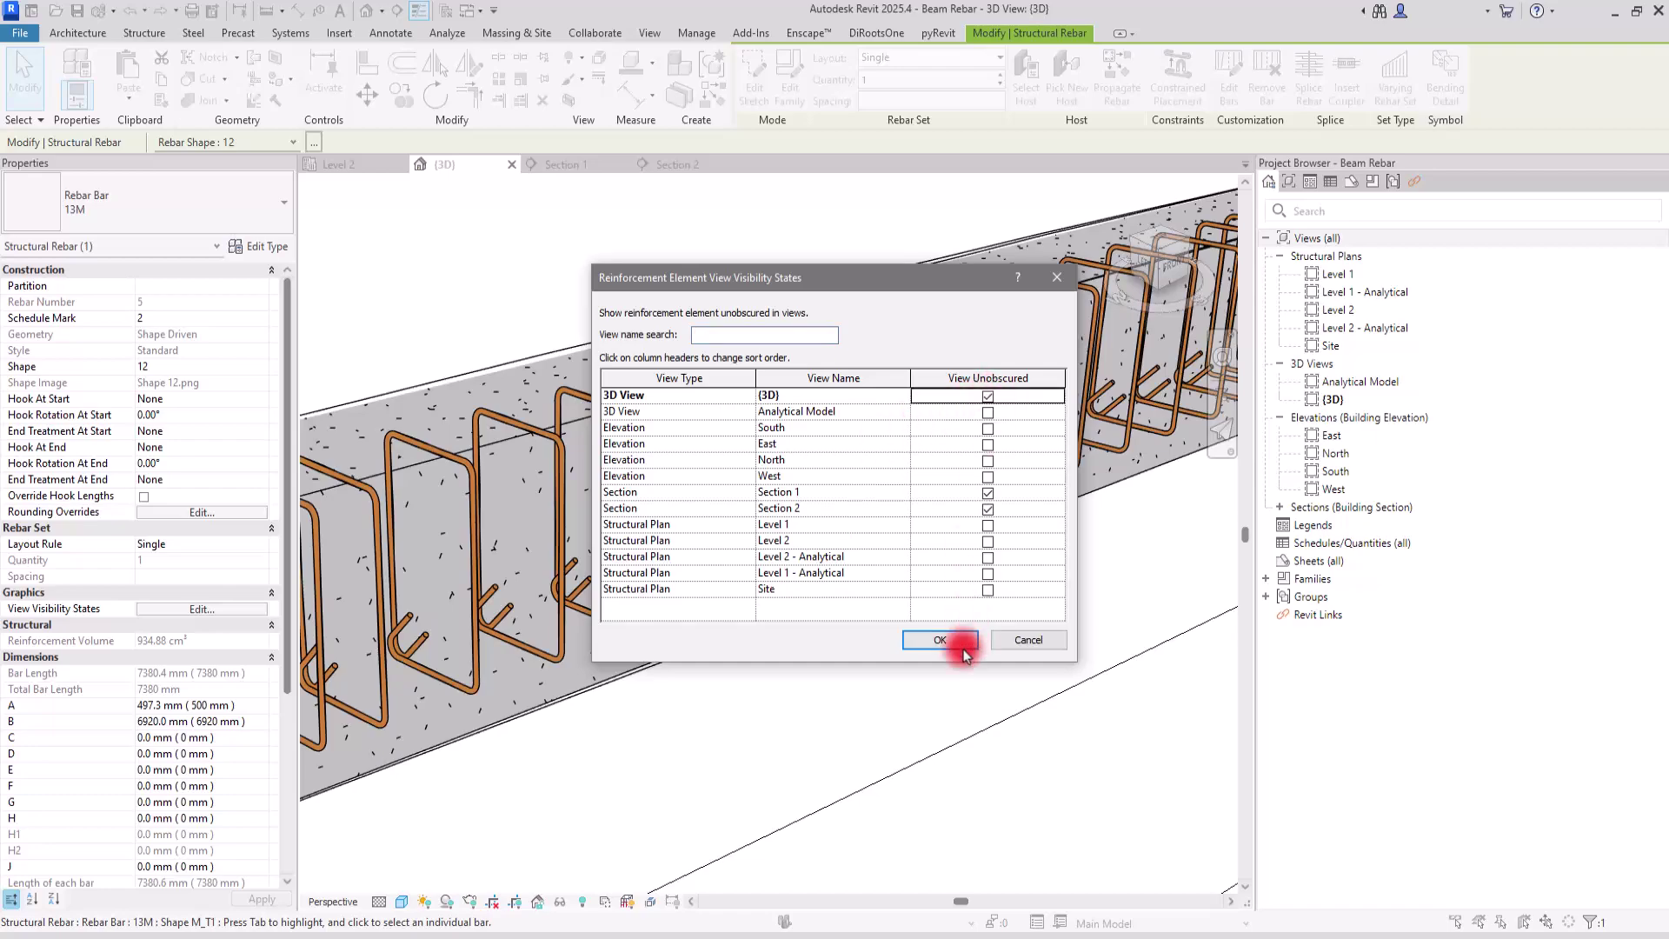
pyautogui.scroll(3, 827, 541)
pyautogui.scroll(-5, 826, 541)
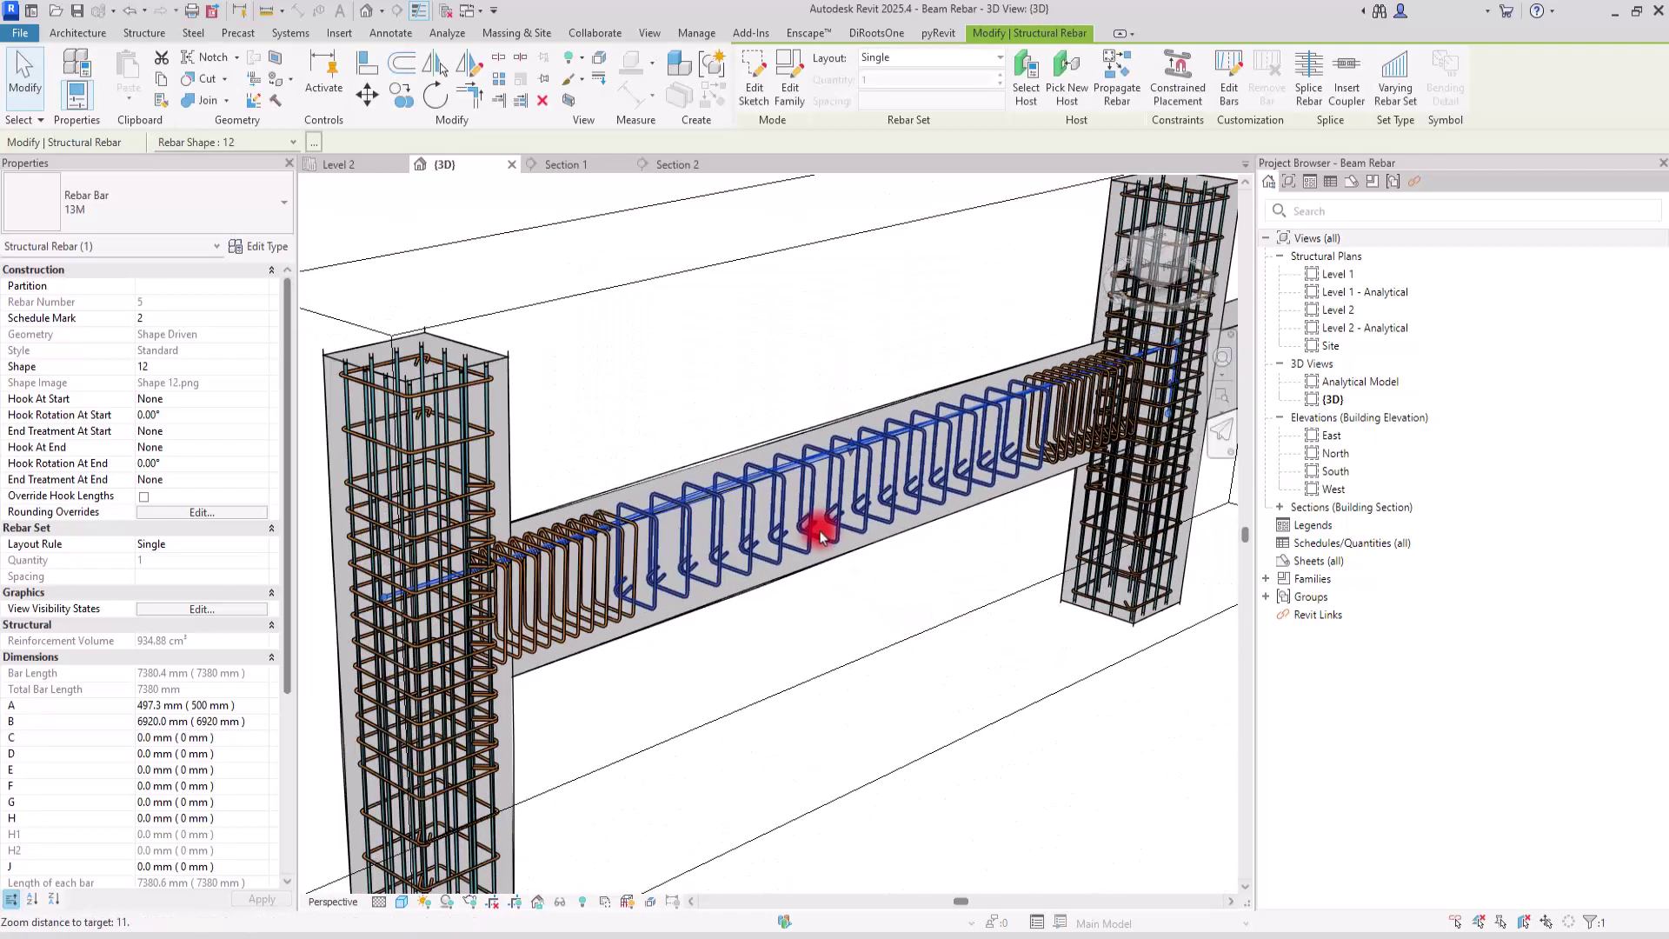
# In Section 1, rotate the top bar's shape so its bent leg turns down inside the column at the beam's opposite end.
pyautogui.keyDown('shift'); pyautogui.moveTo(1013, 581); pyautogui.dragTo(782, 522, button='middle'); pyautogui.keyUp('shift')
pyautogui.scroll(2, 648, 483)
pyautogui.scroll(5, 1078, 469)
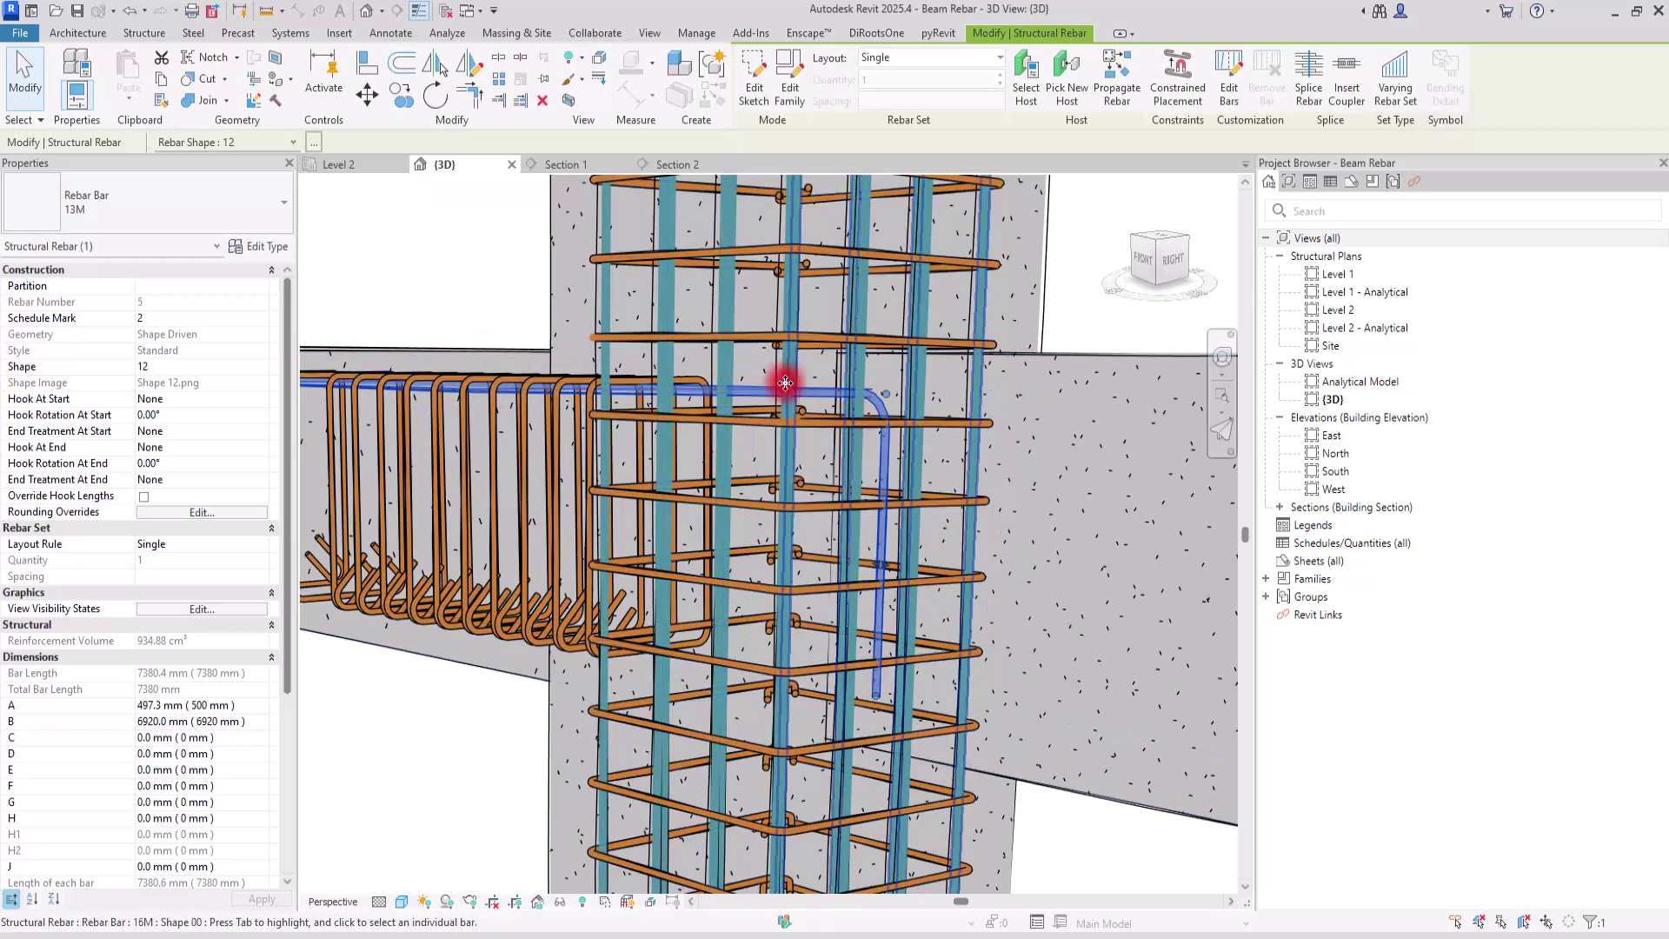
pyautogui.click(561, 164)
pyautogui.moveTo(615, 328); pyautogui.dragTo(892, 343, button='middle')
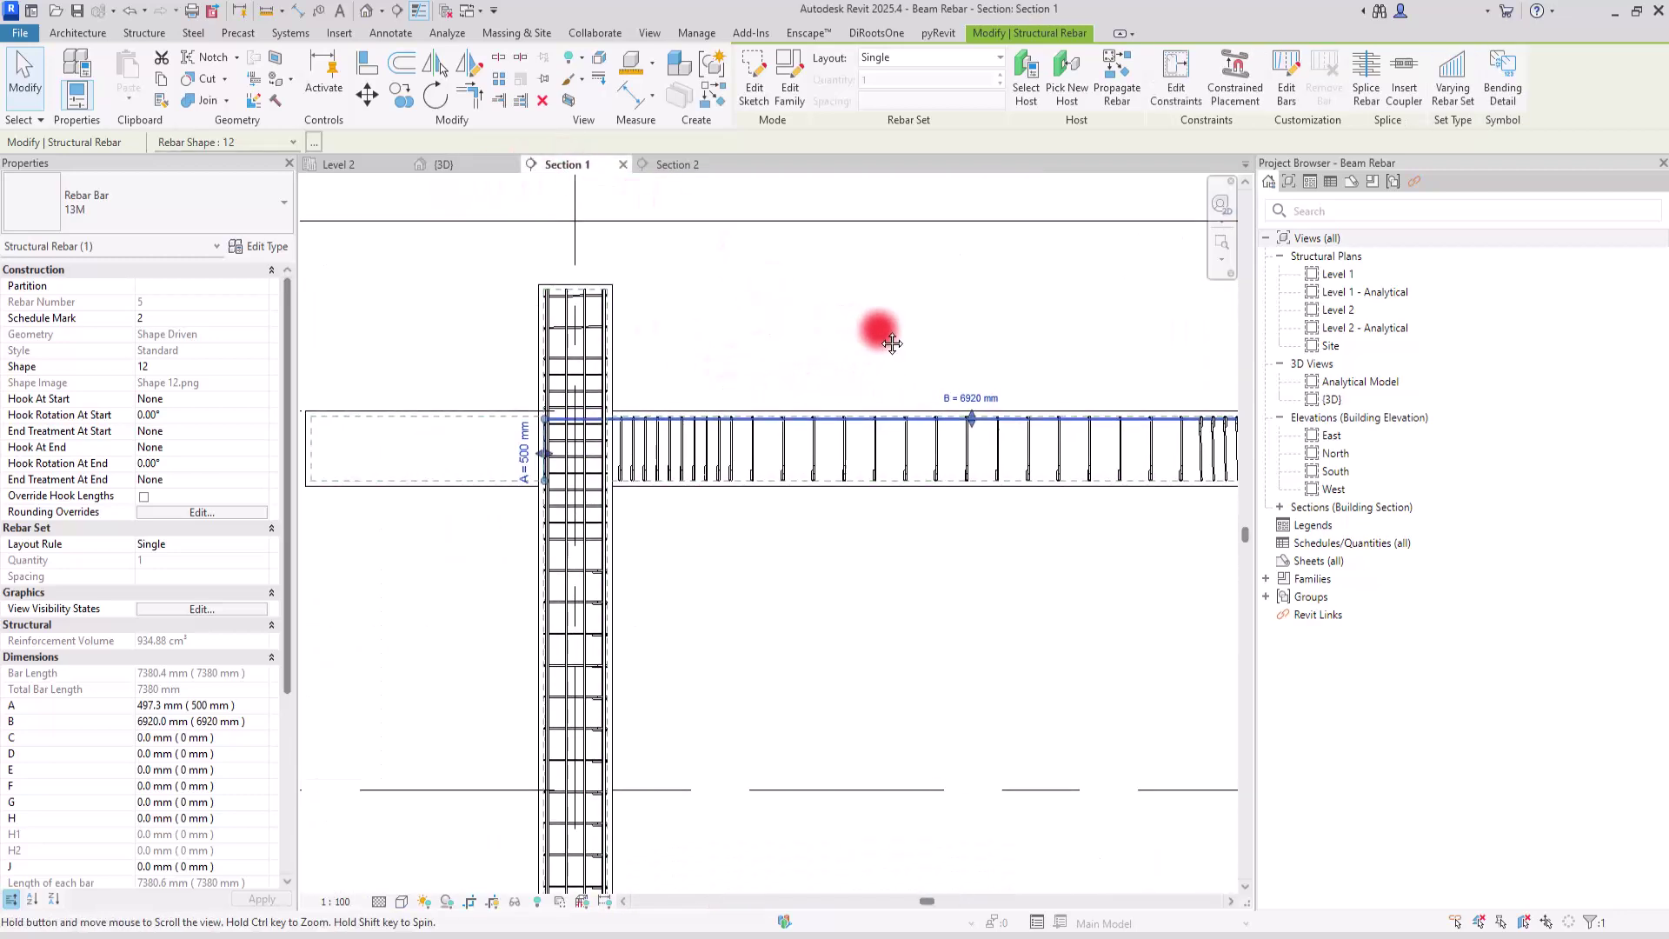
pyautogui.scroll(7, 626, 436)
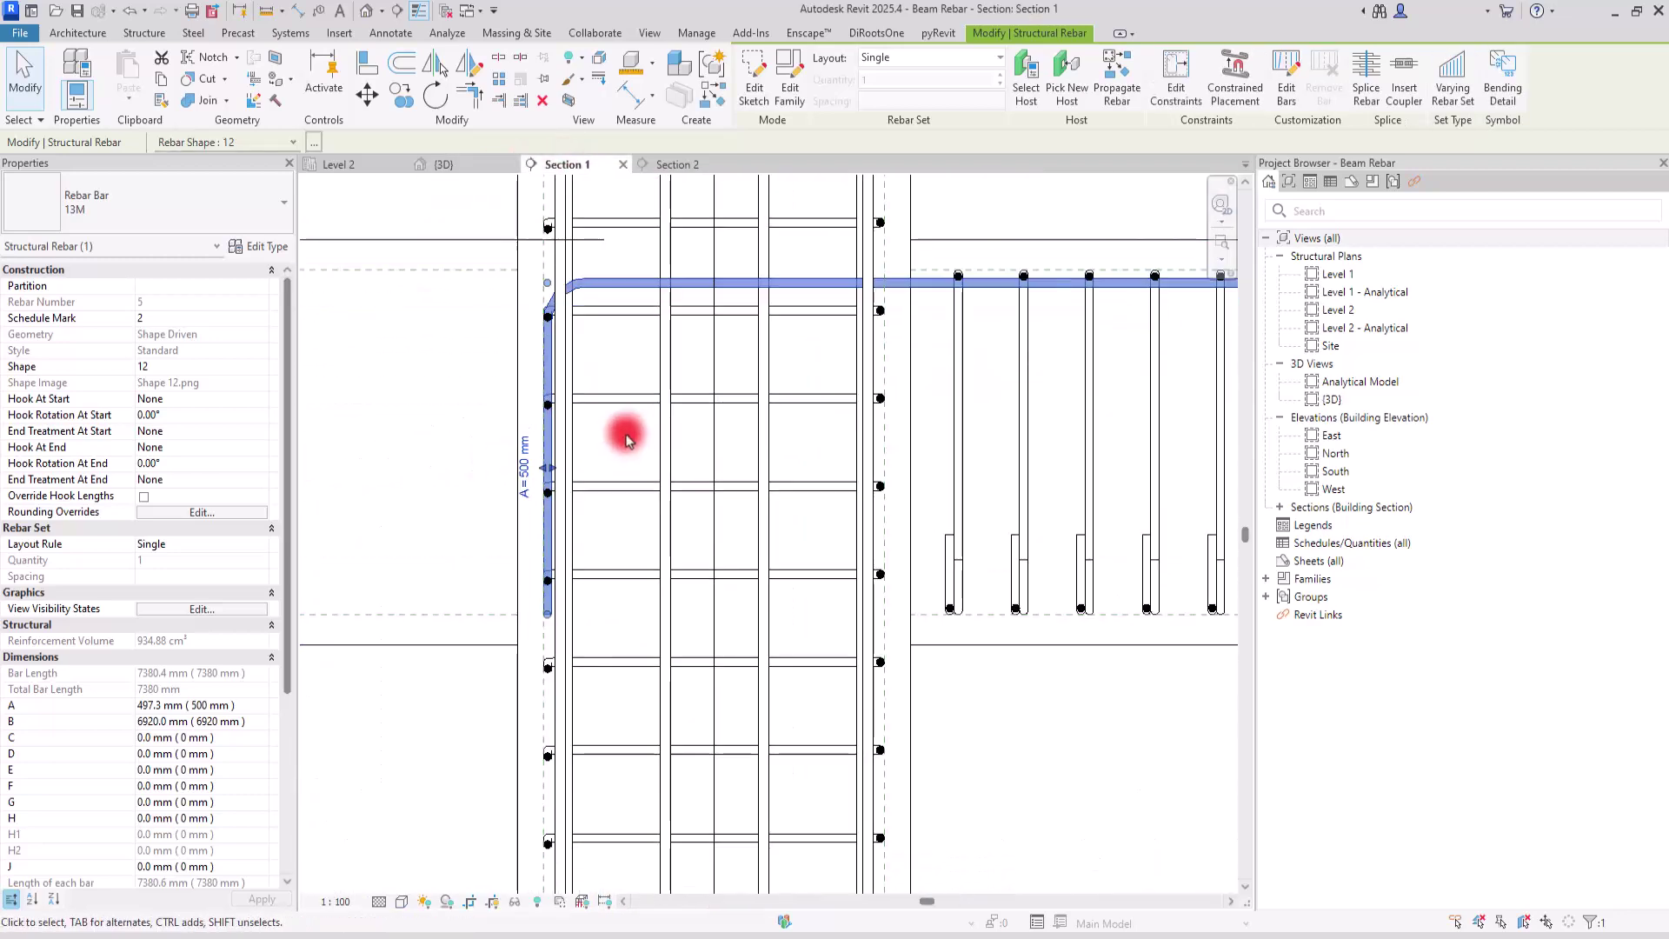
pyautogui.press('space')
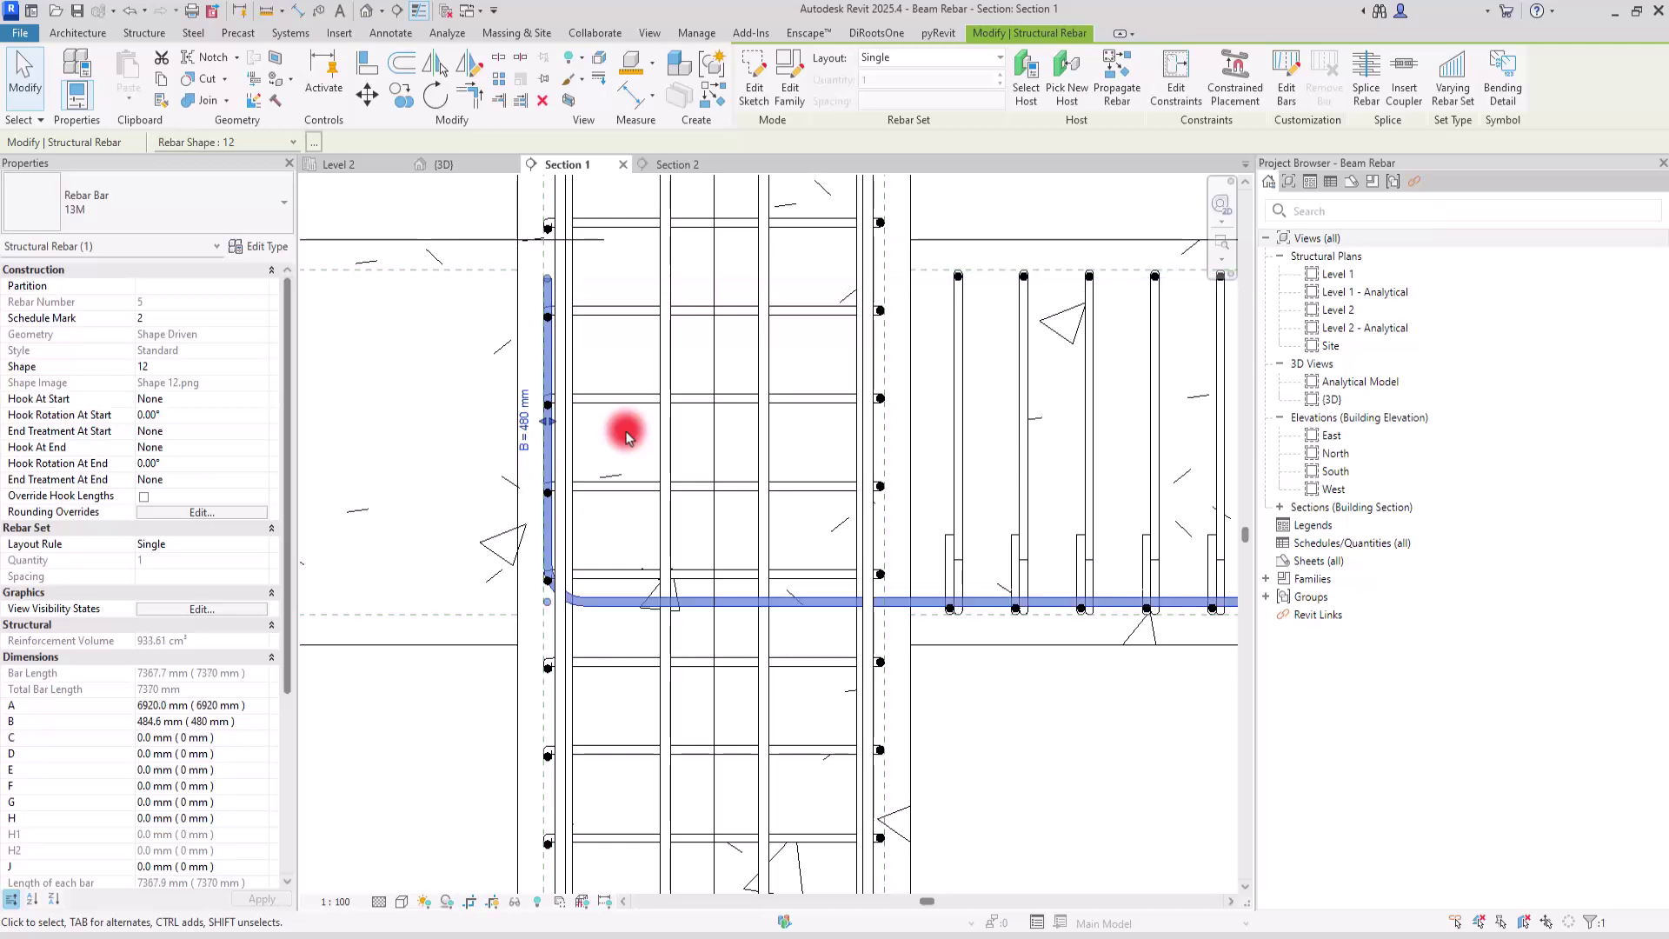
pyautogui.press('space')
pyautogui.scroll(-6, 513, 424)
pyautogui.scroll(-2, 503, 432)
pyautogui.press('space')
pyautogui.scroll(8, 1019, 408)
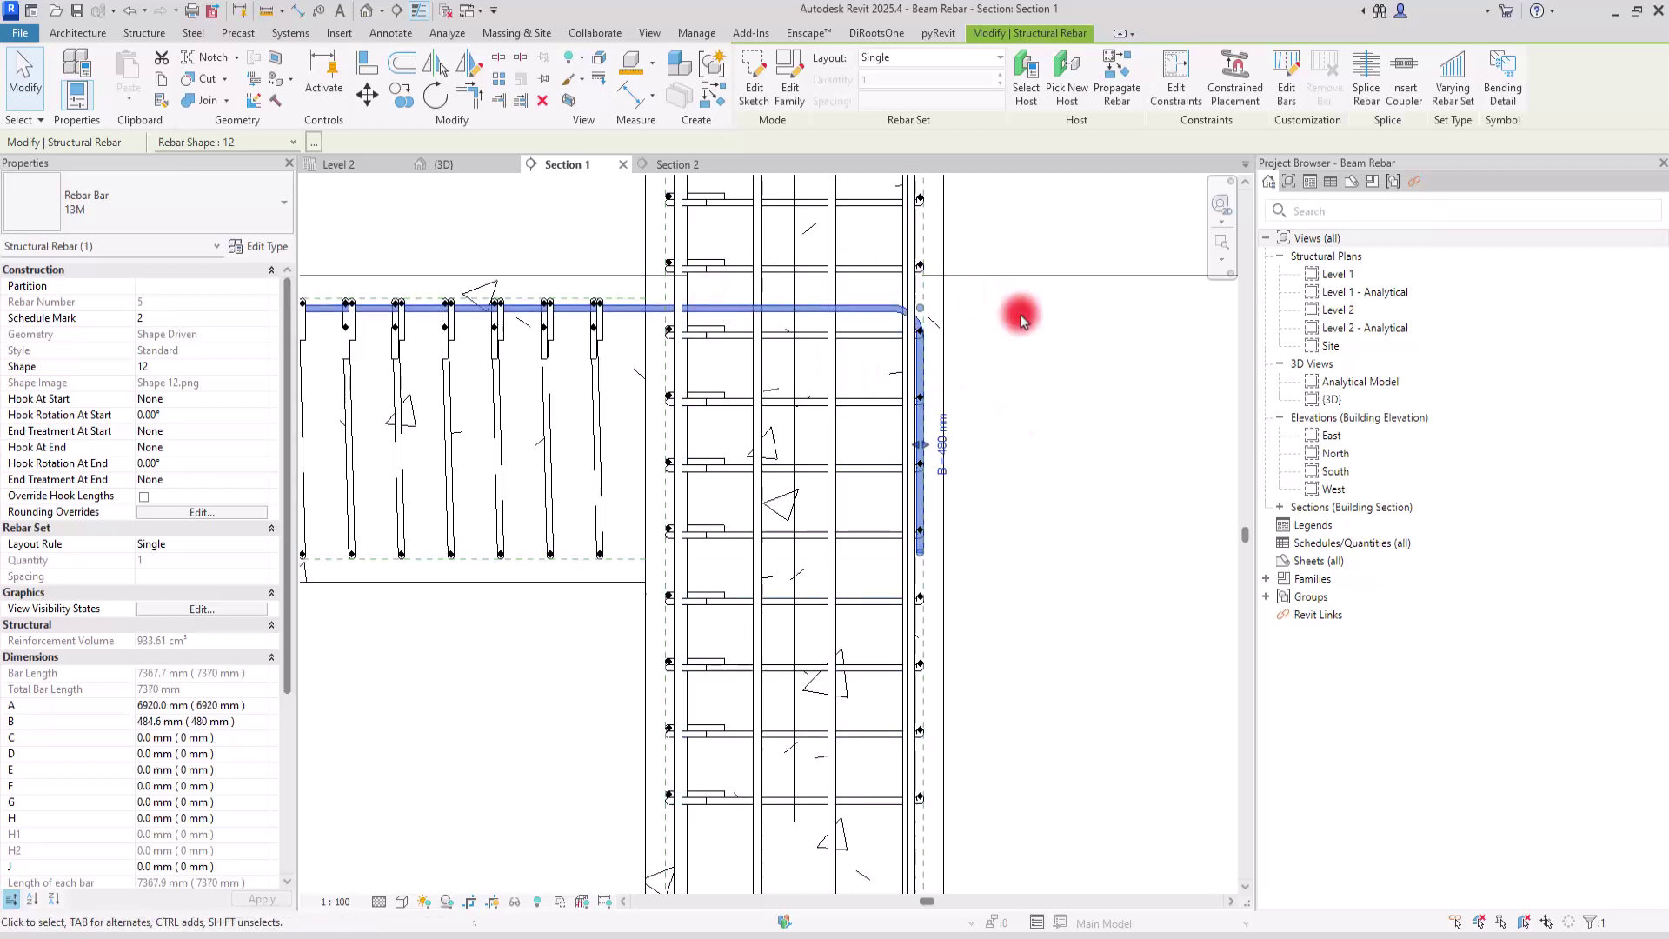
# In Section 2, move the top bar into the stirrup's upper-right corner.
pyautogui.click(677, 167)
pyautogui.scroll(5, 663, 339)
pyautogui.scroll(-3, 754, 345)
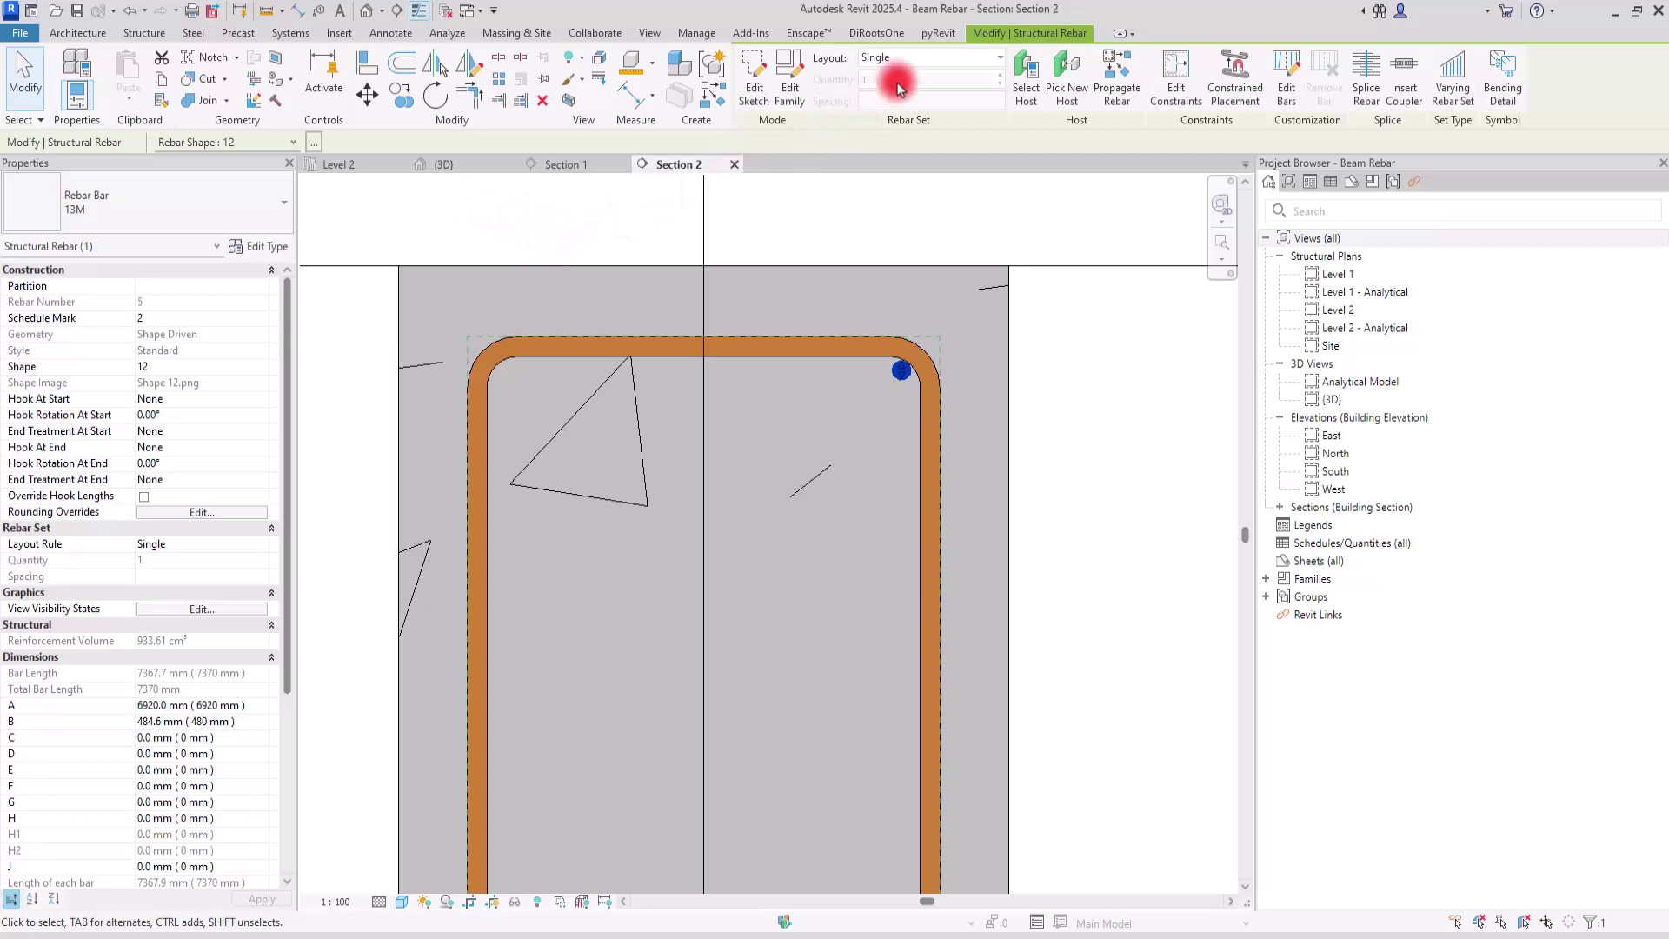
# Set the top bar's layout to Number with Spacing, with a quantity of 4 and a spacing of 90 mm.
pyautogui.click(910, 59)
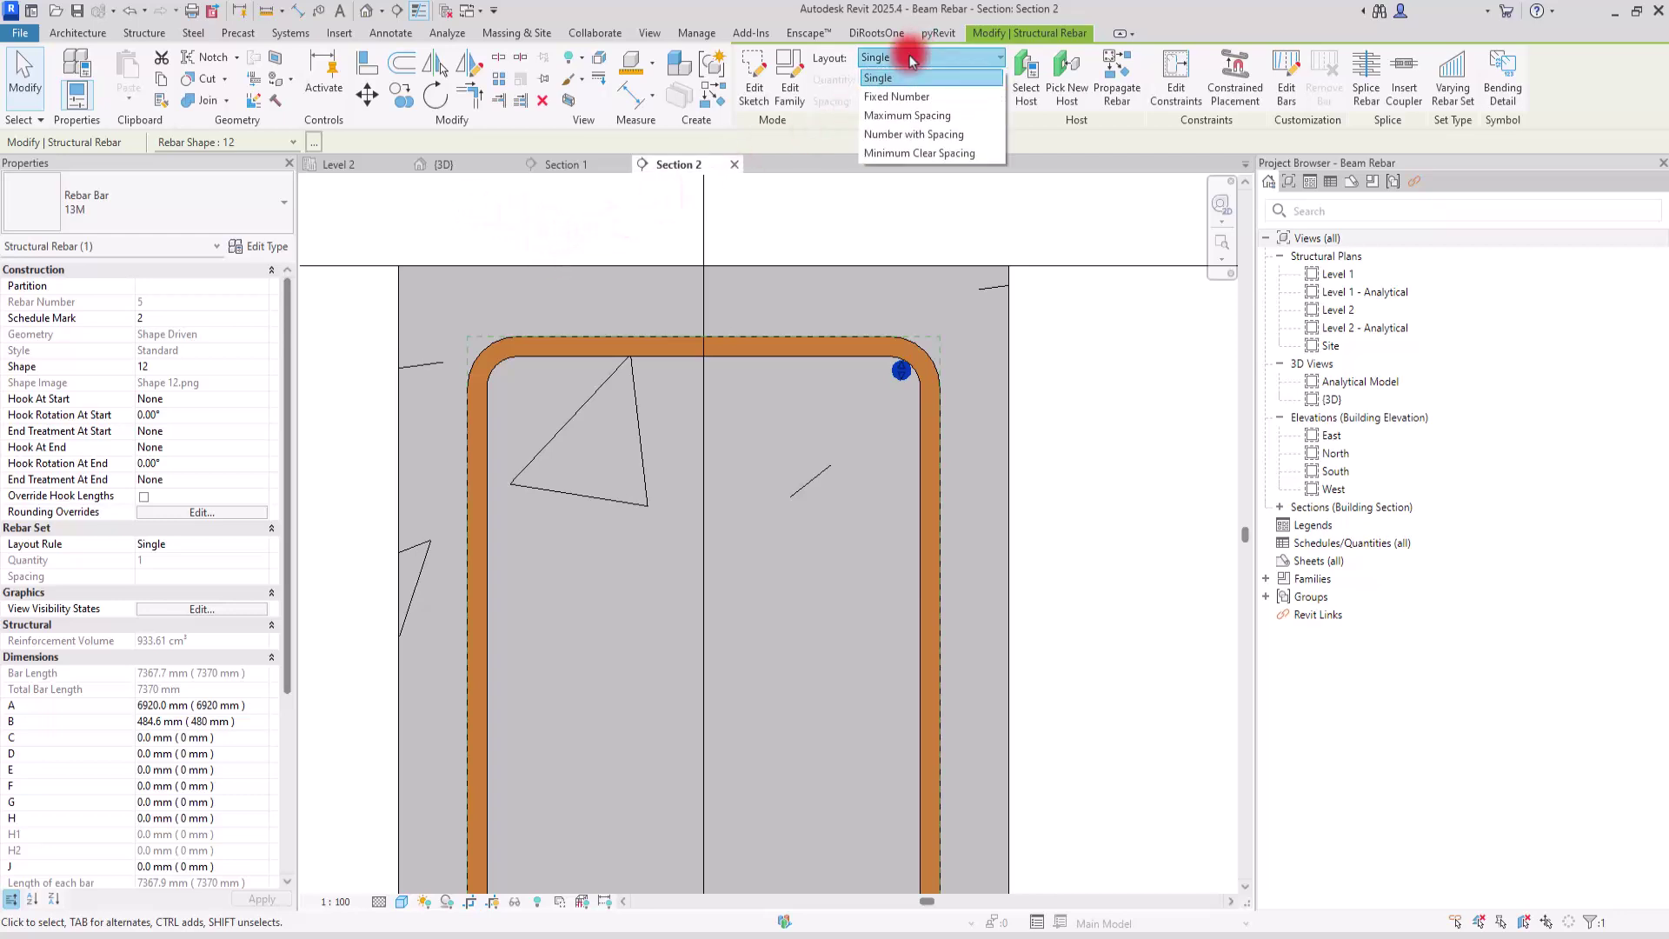
pyautogui.click(904, 136)
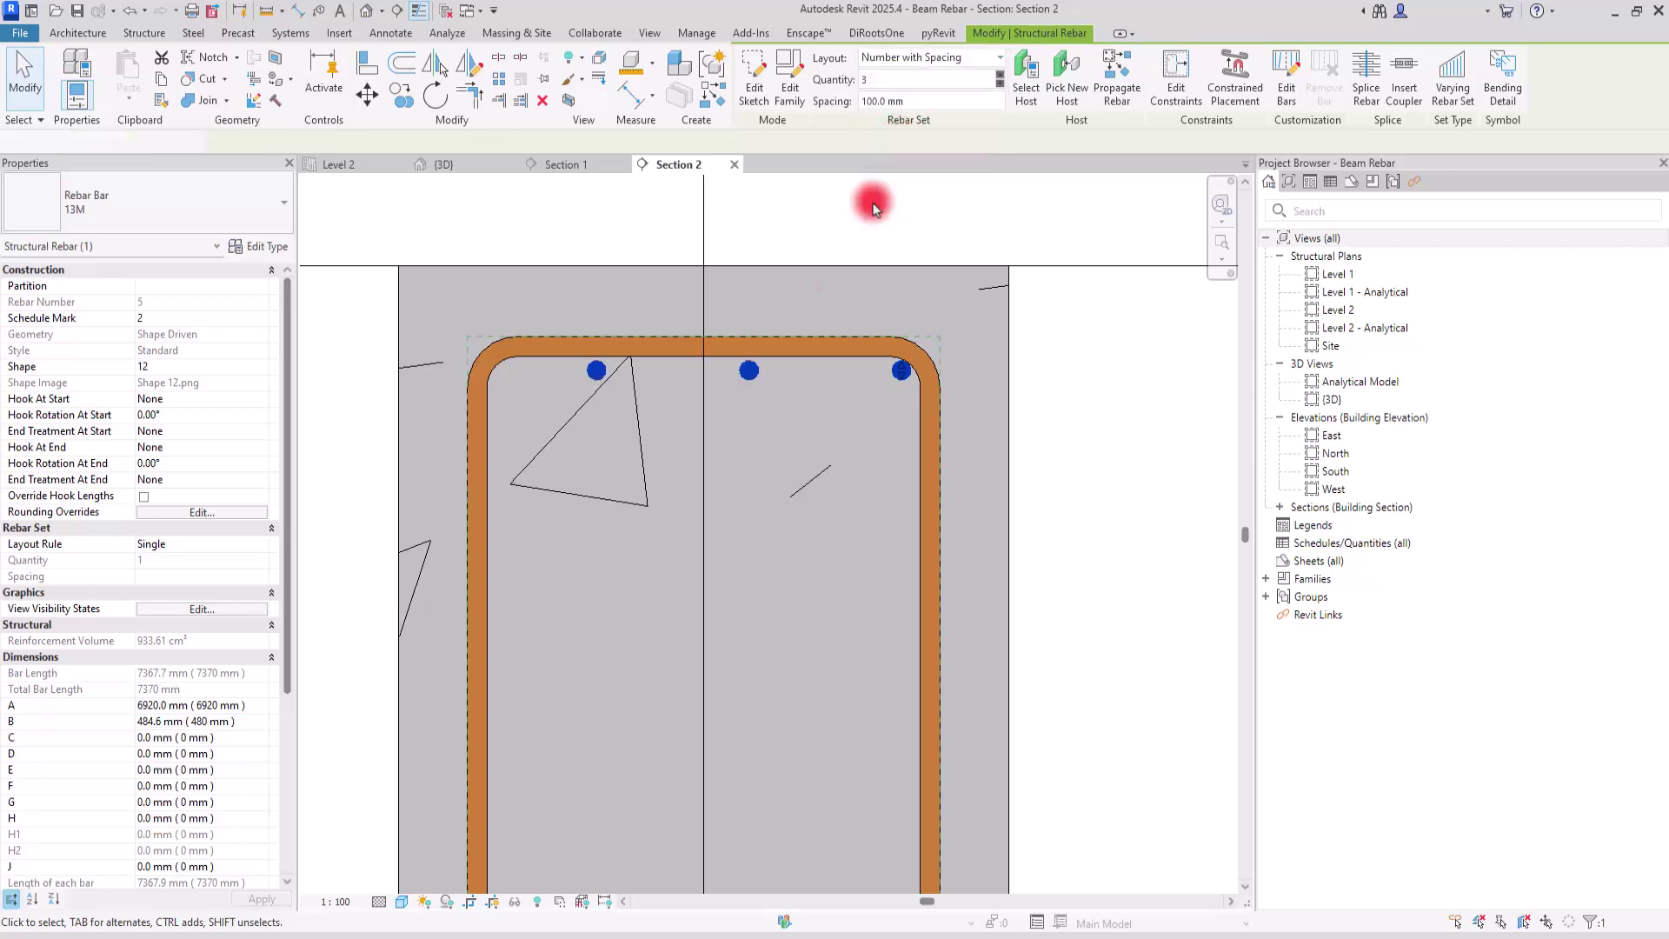
pyautogui.click(1000, 75)
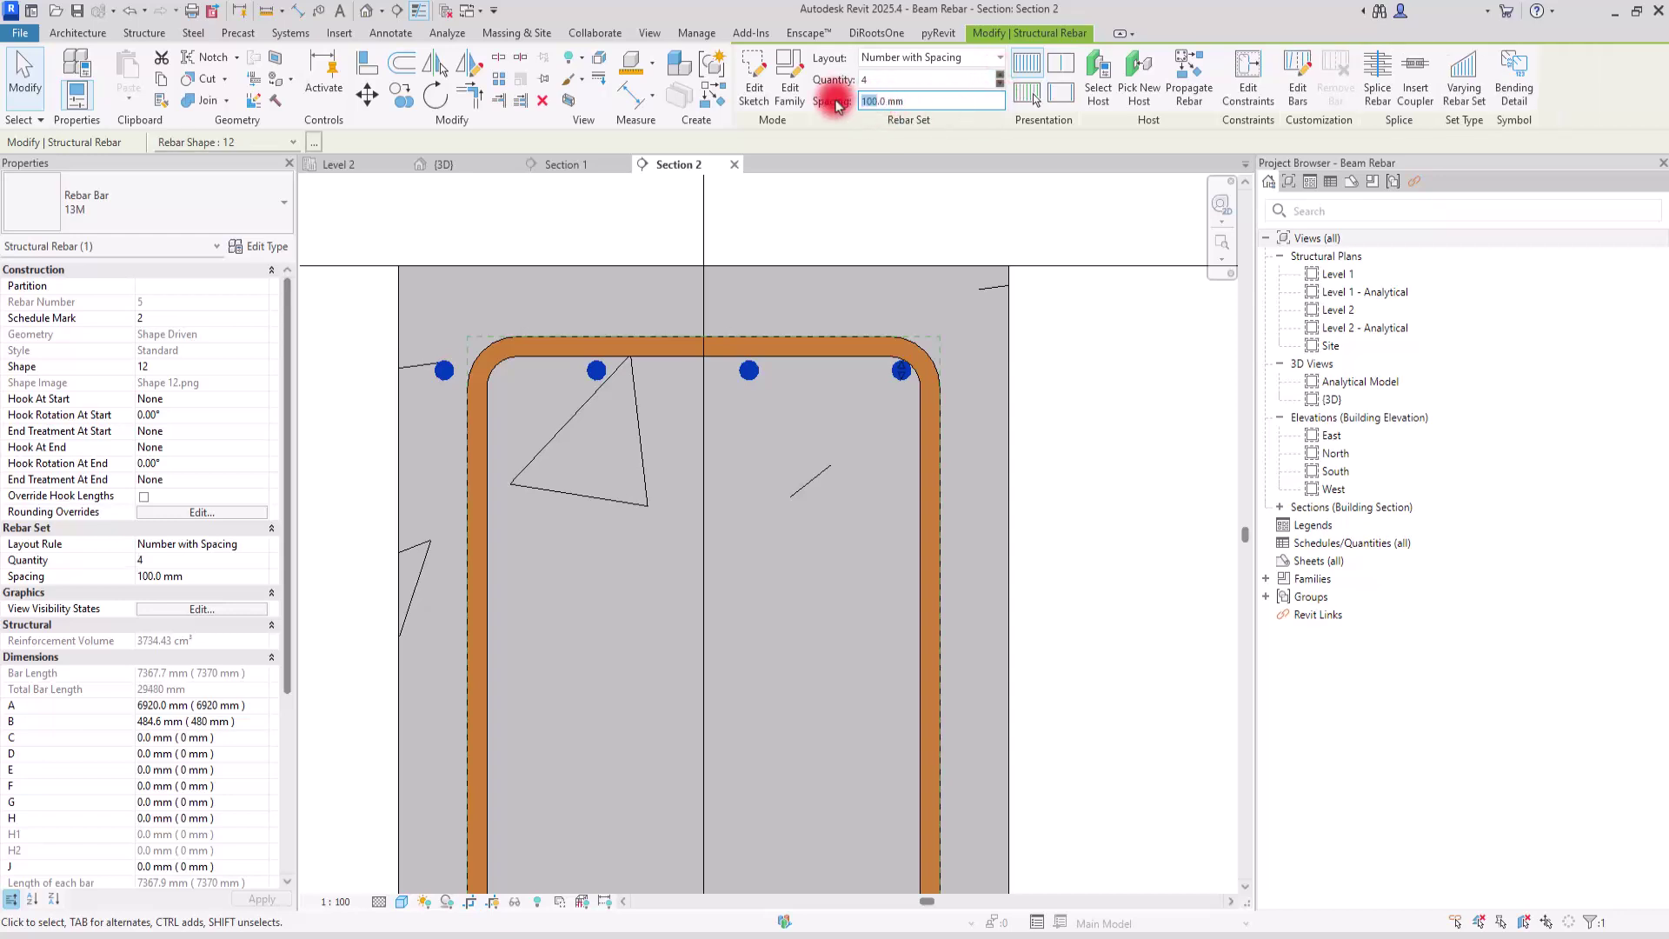
pyautogui.press('Return')
pyautogui.click(909, 350)
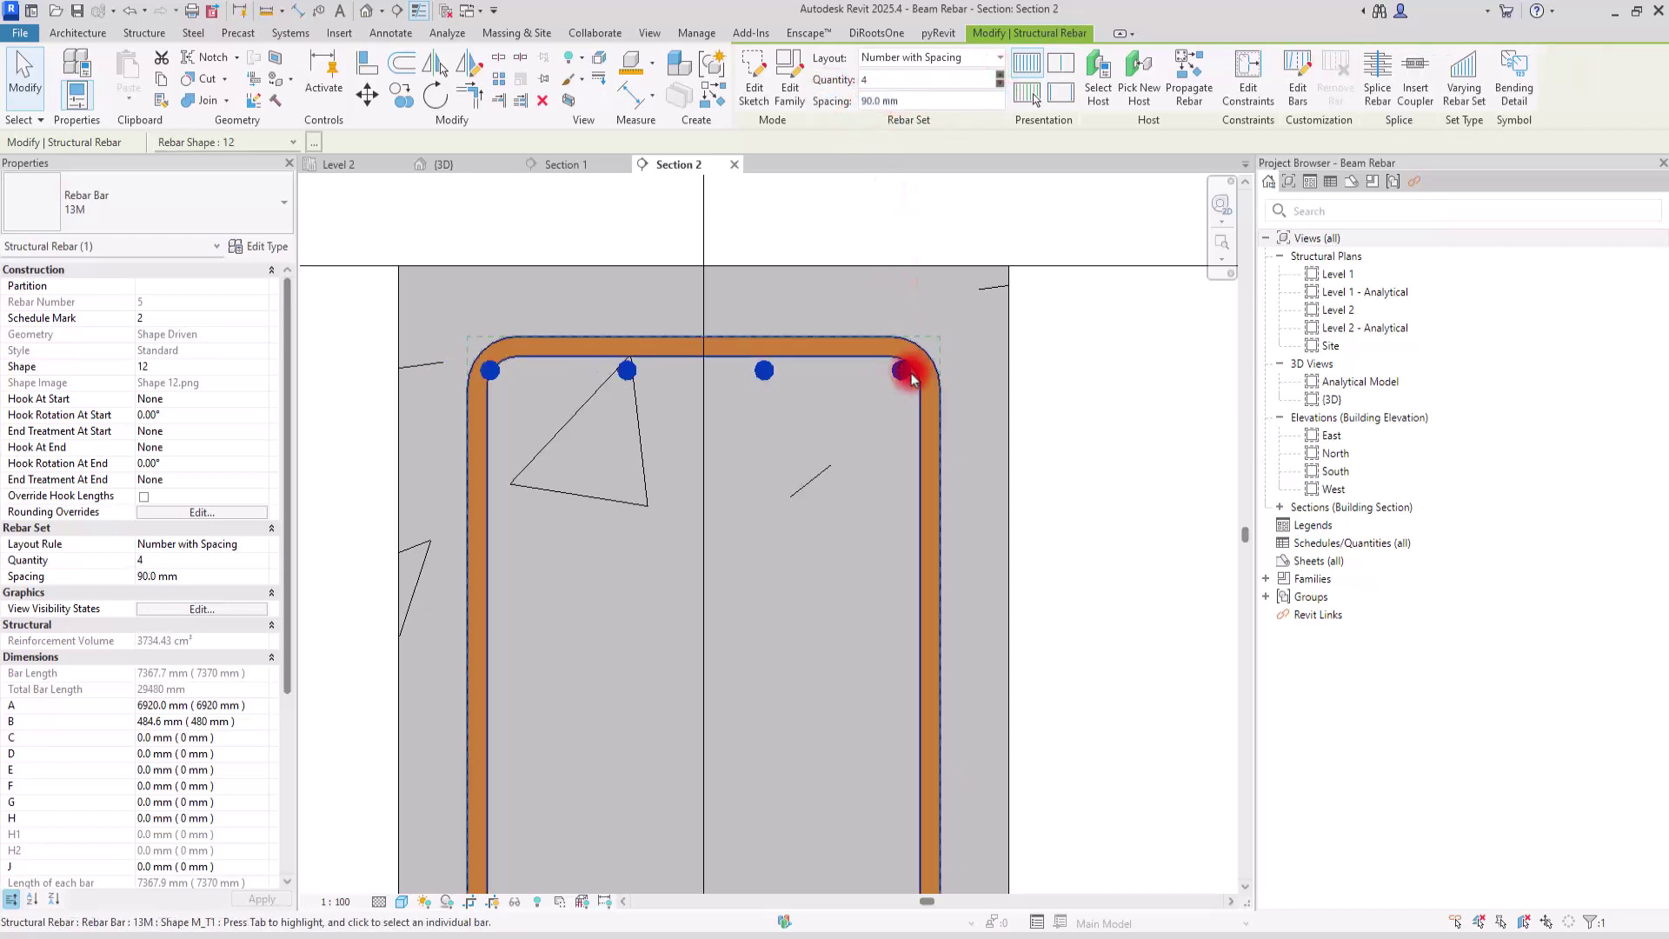
pyautogui.click(1035, 401)
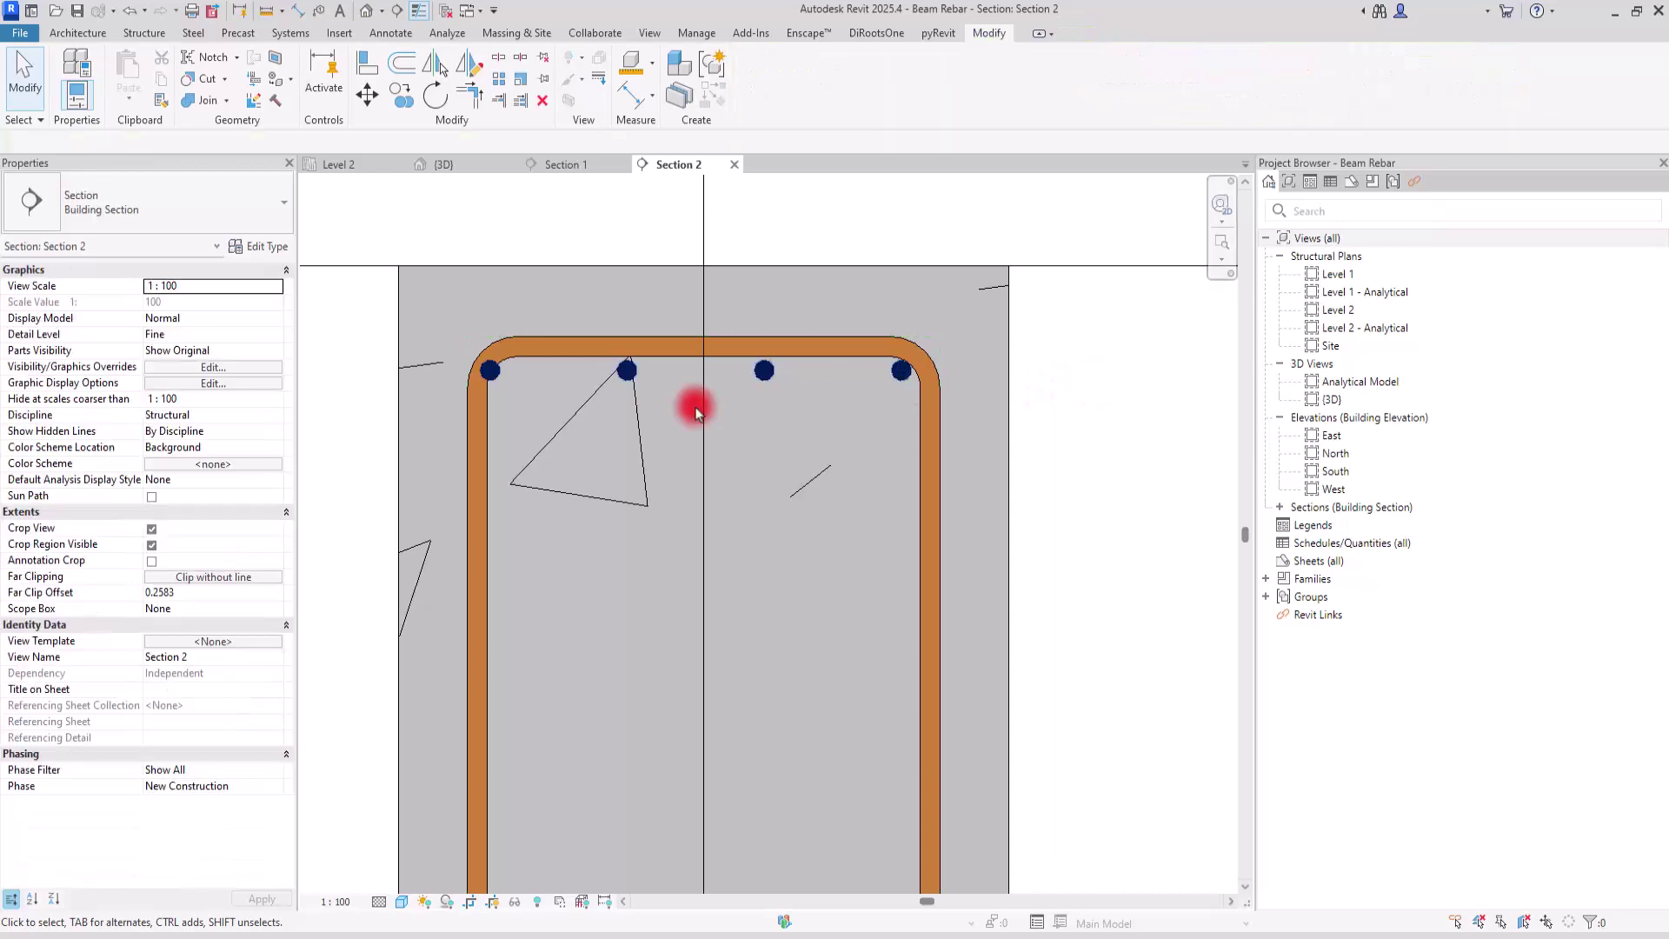
# Set the top bar set's spacing to 85 mm and shift the set so the outer bars fit inside the stirrup's corners.
pyautogui.click(499, 377)
pyautogui.scroll(-2, 748, 354)
pyautogui.scroll(4, 643, 357)
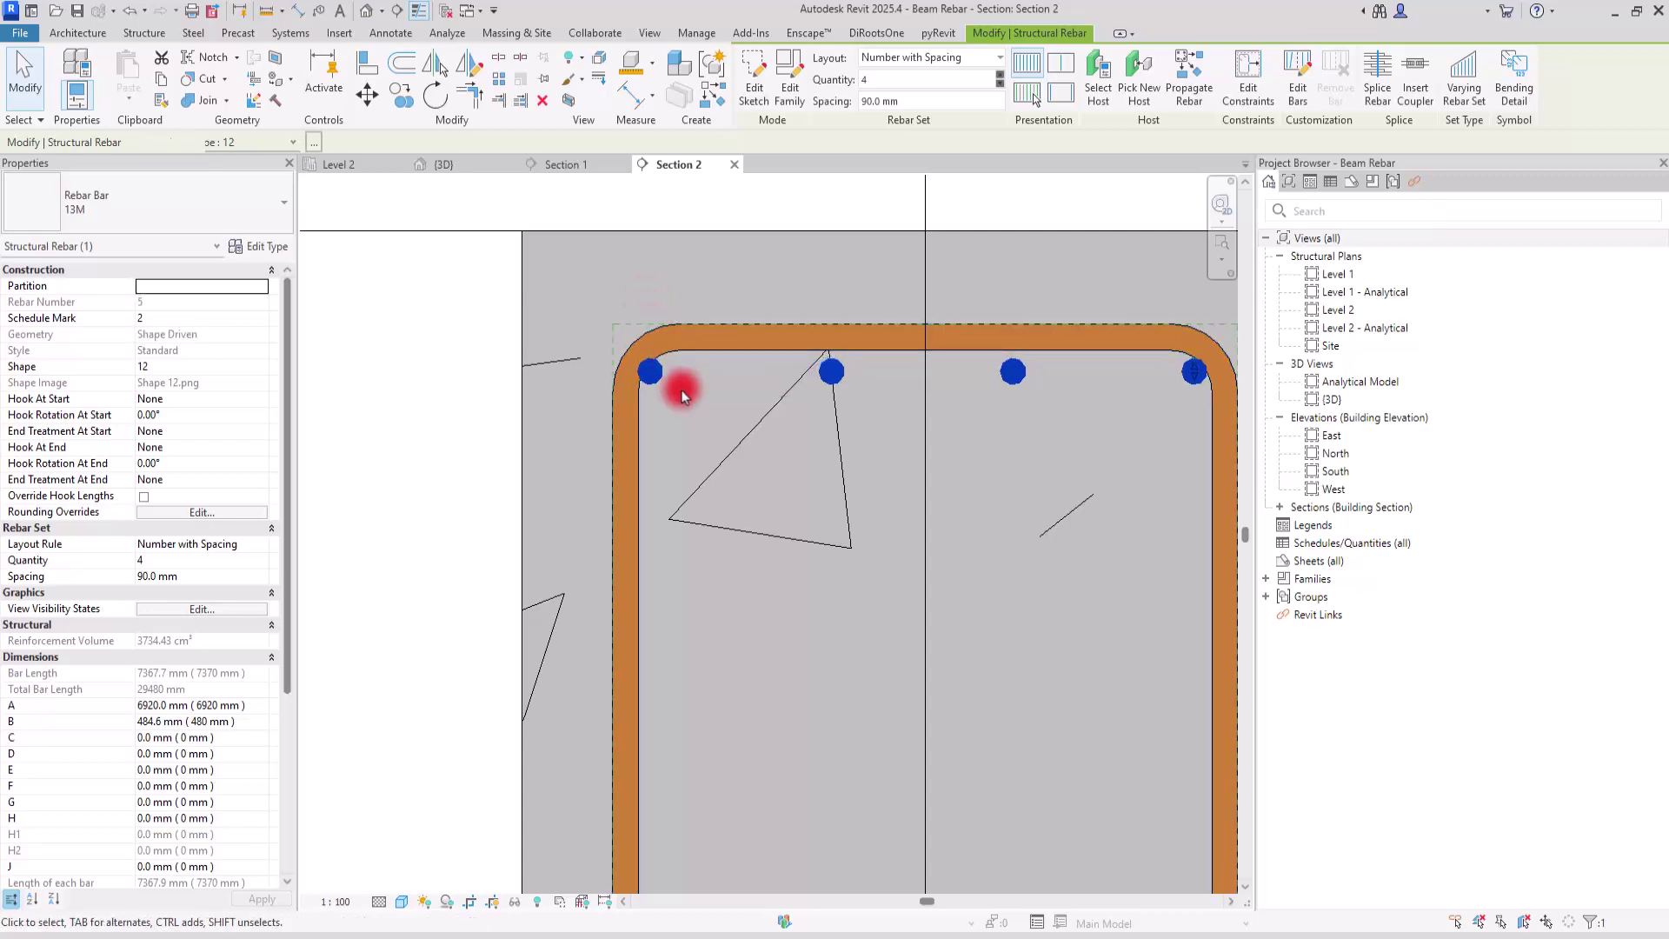
pyautogui.click(869, 102)
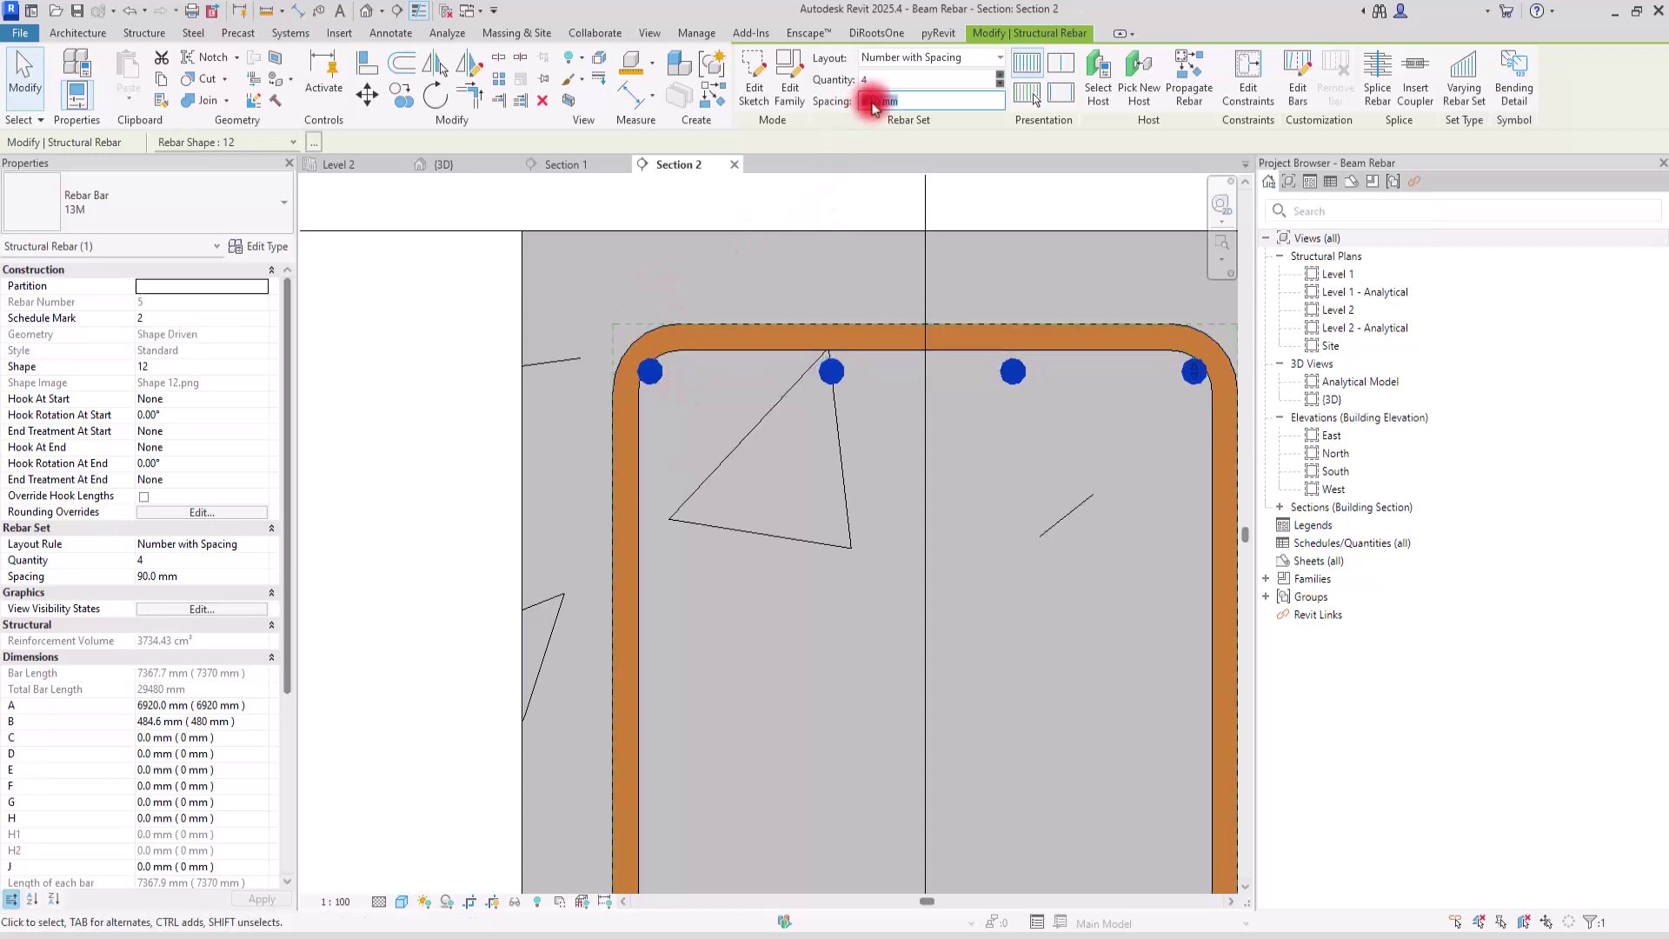
pyautogui.click(881, 402)
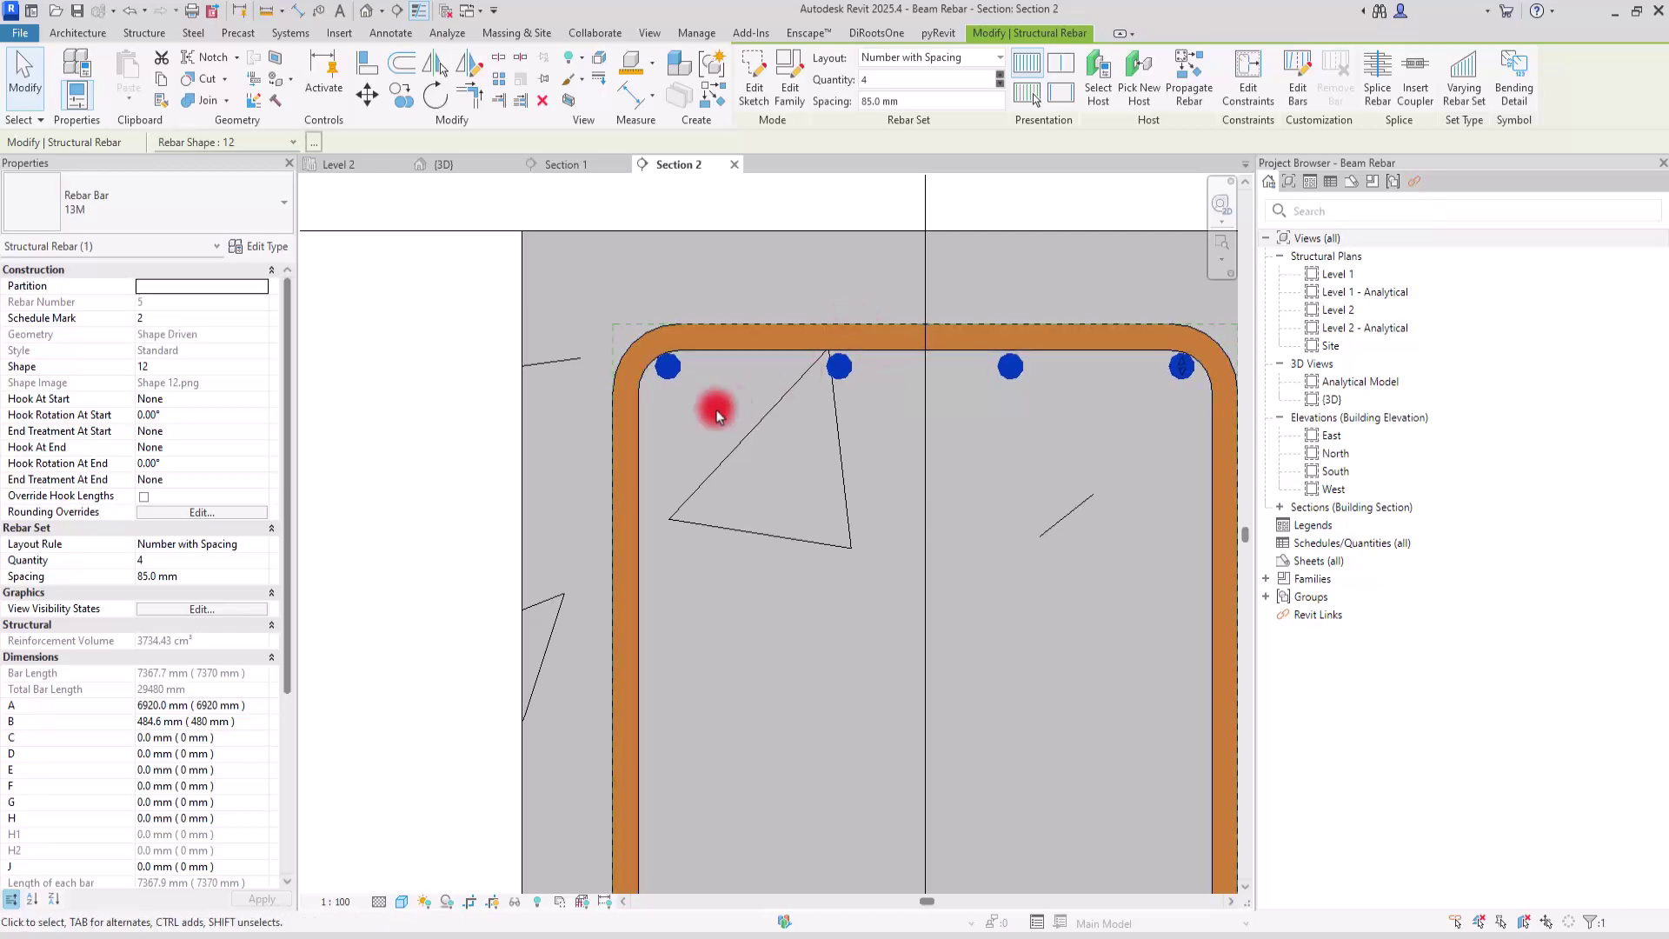
pyautogui.scroll(-2, 656, 328)
# In 3D, pull the top bars' bent end inward within the left column, shortening length A to about 6630 mm.
pyautogui.click(460, 168)
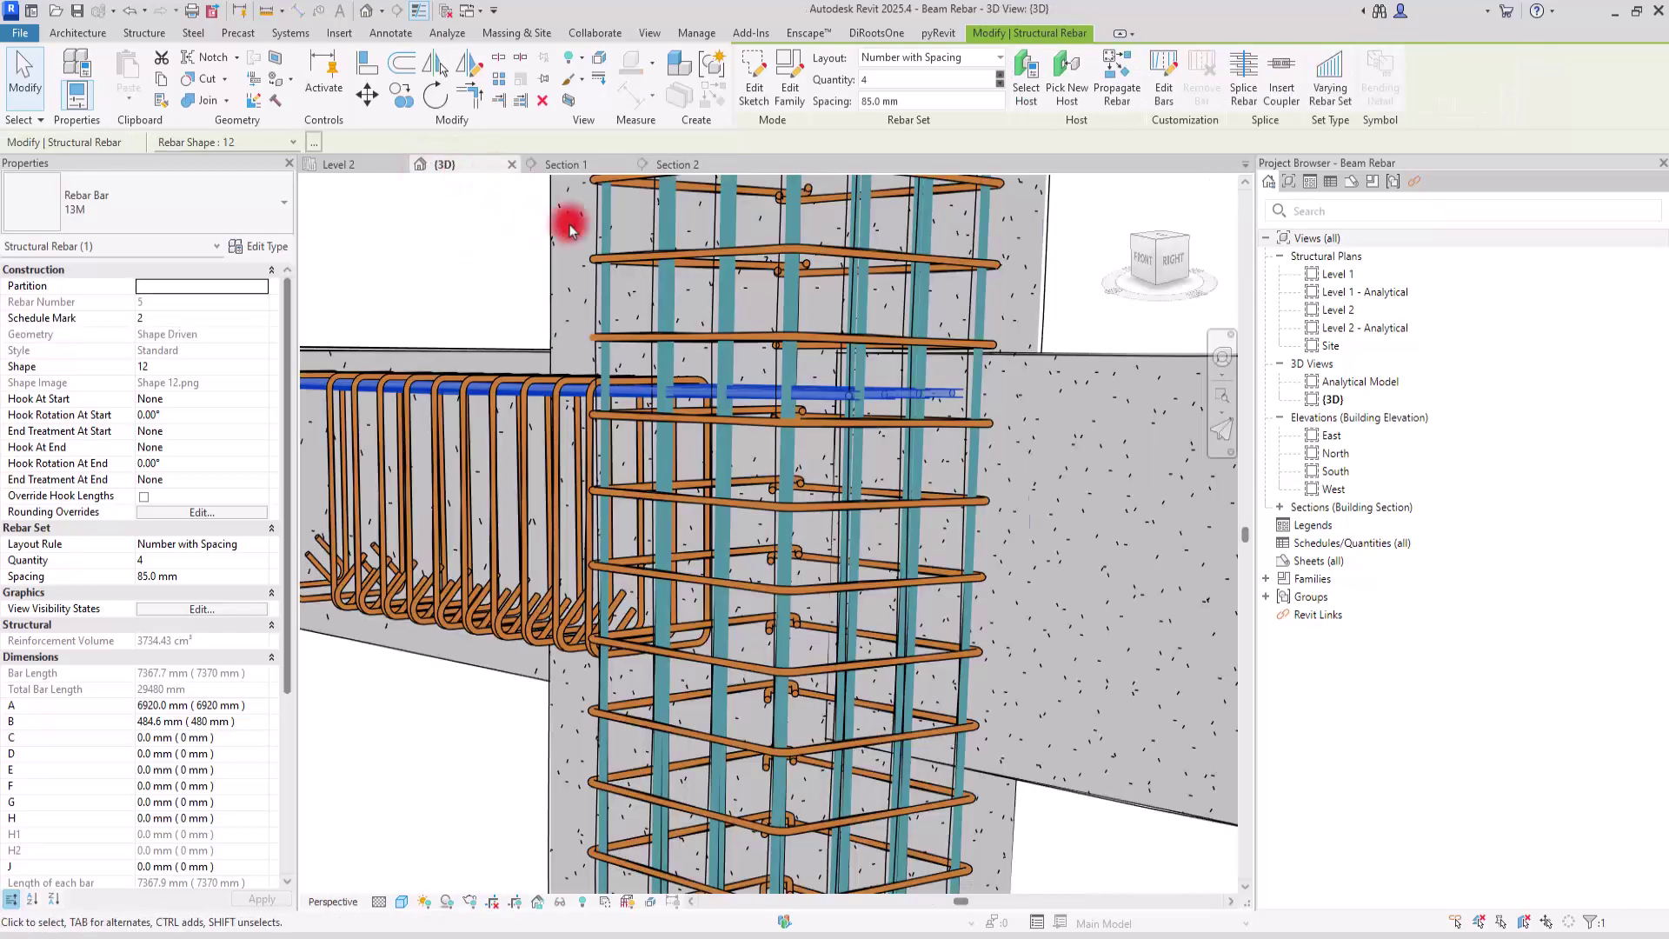
pyautogui.scroll(3, 1068, 462)
pyautogui.scroll(-3, 1068, 463)
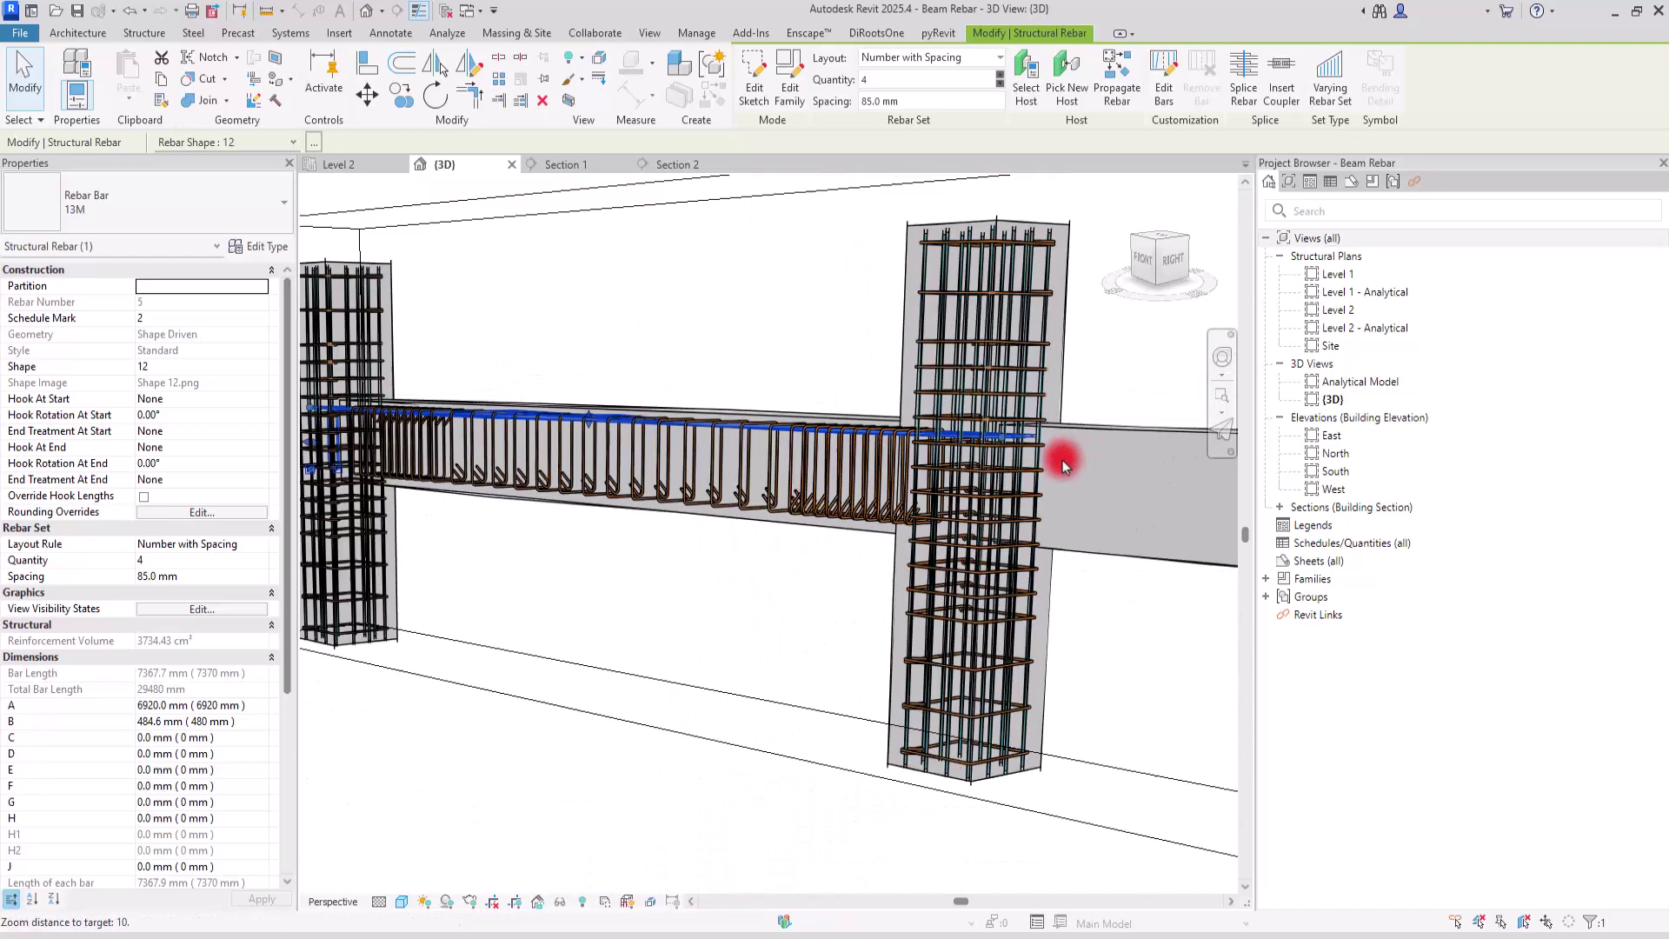
pyautogui.scroll(4, 353, 432)
pyautogui.keyDown('shift'); pyautogui.moveTo(353, 432); pyautogui.dragTo(473, 437, button='middle'); pyautogui.keyUp('shift')
pyautogui.scroll(4, 889, 566)
pyautogui.scroll(-4, 887, 556)
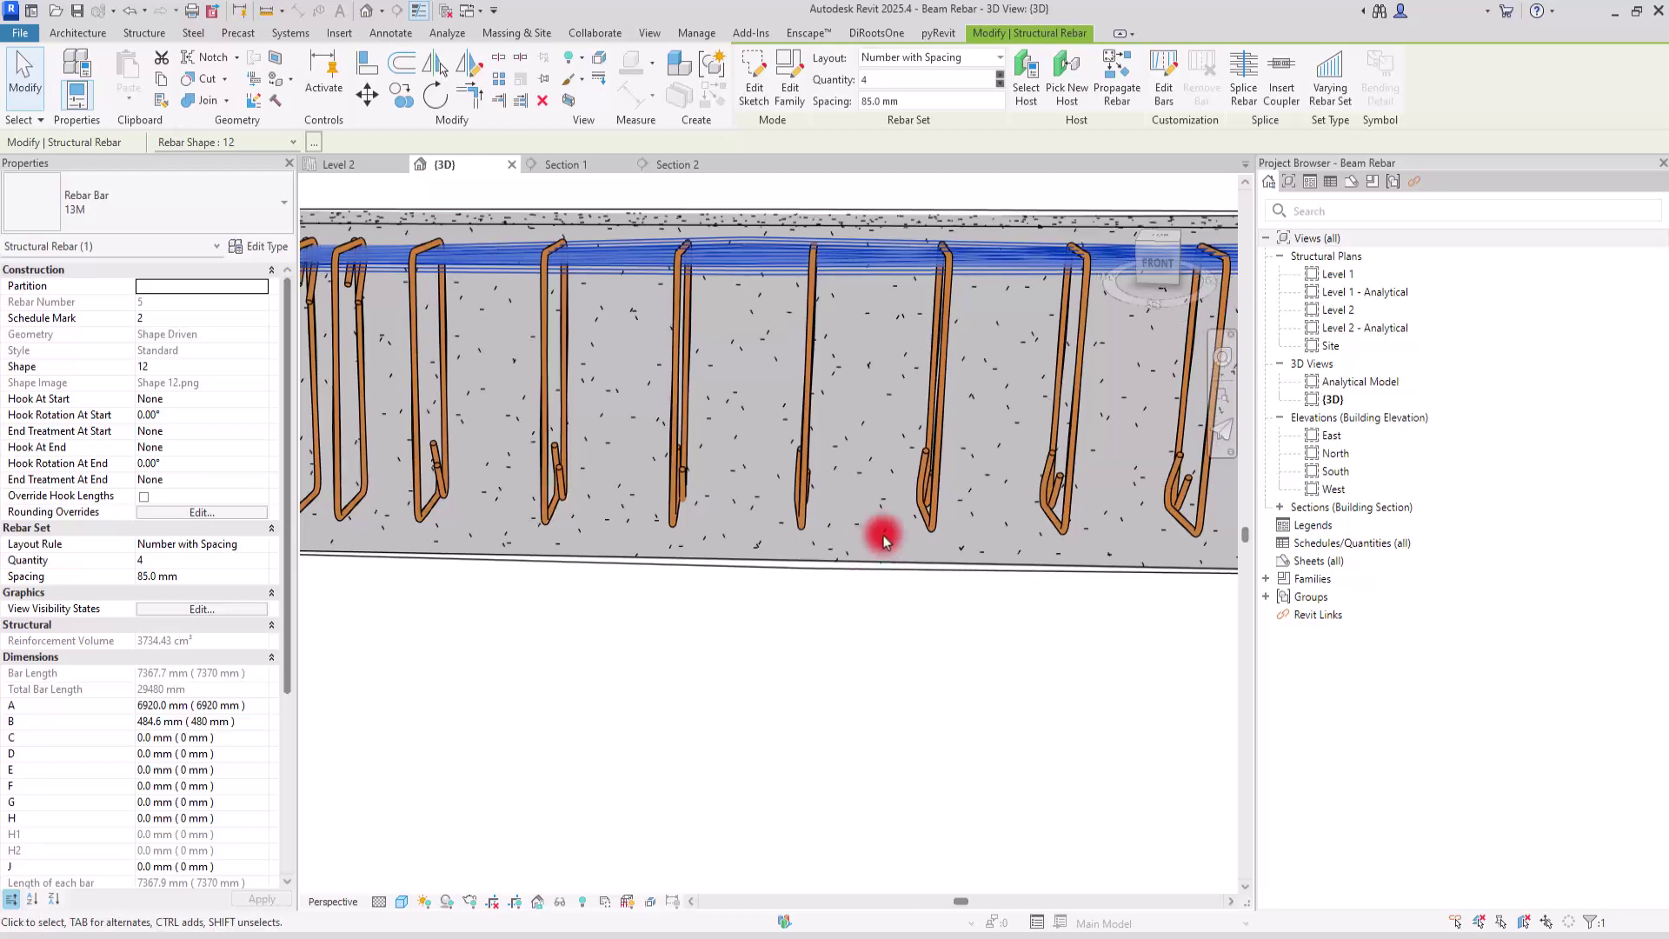
pyautogui.scroll(2, 432, 464)
pyautogui.scroll(3, 432, 463)
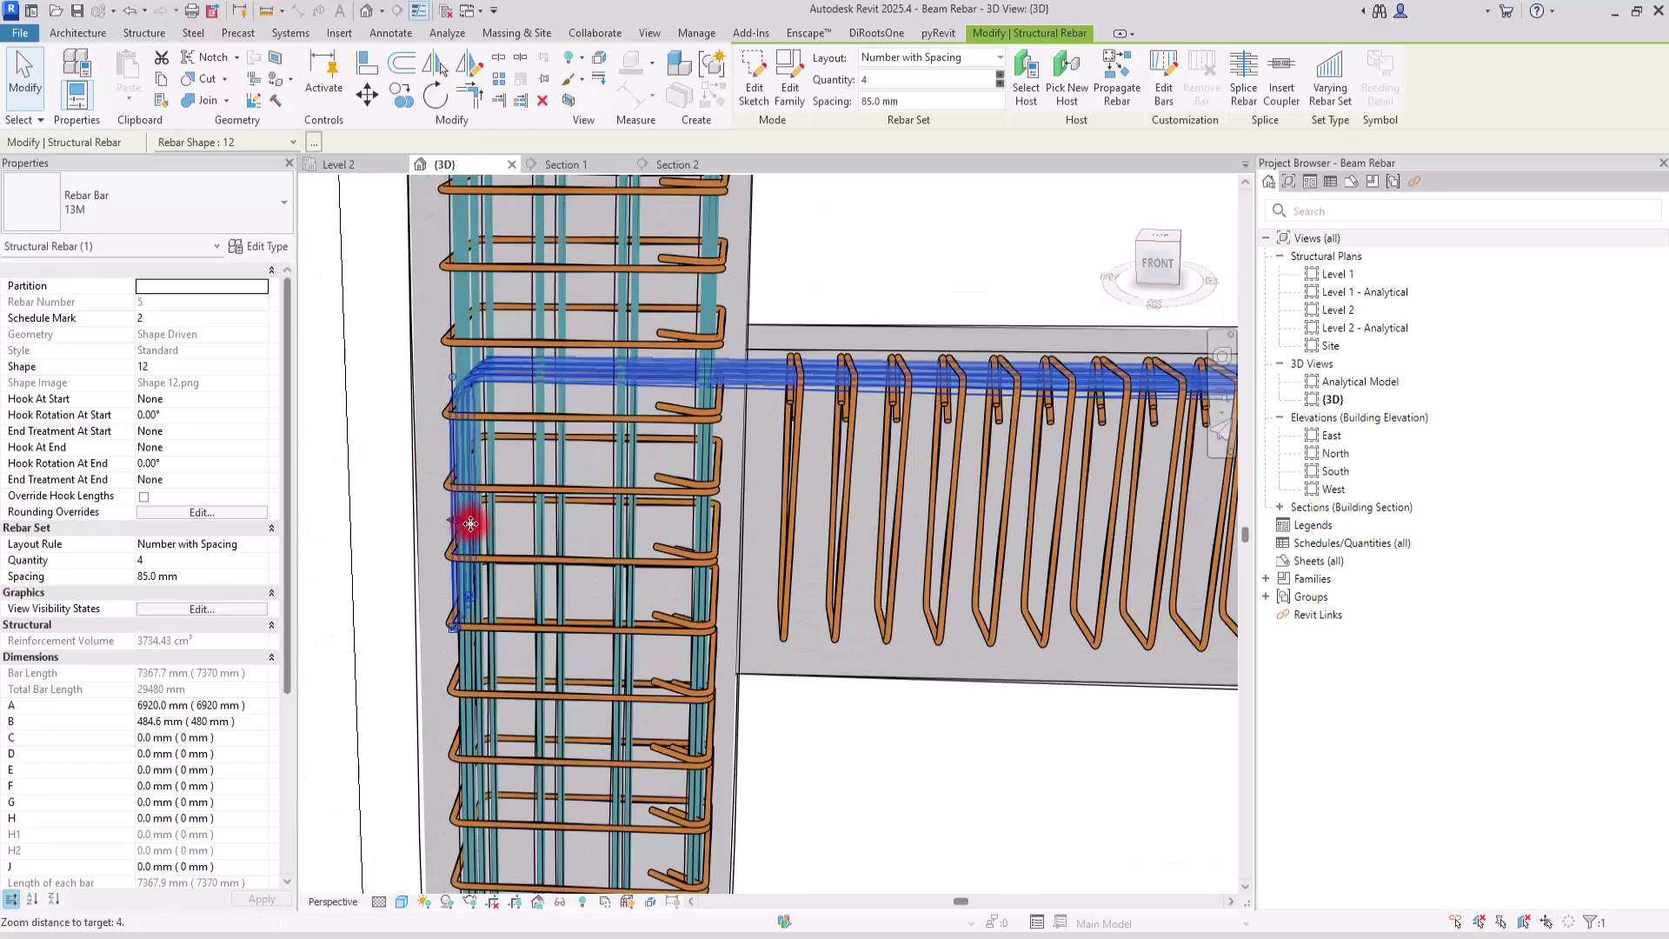
pyautogui.moveTo(455, 522); pyautogui.dragTo(585, 533)
pyautogui.scroll(-2, 585, 533)
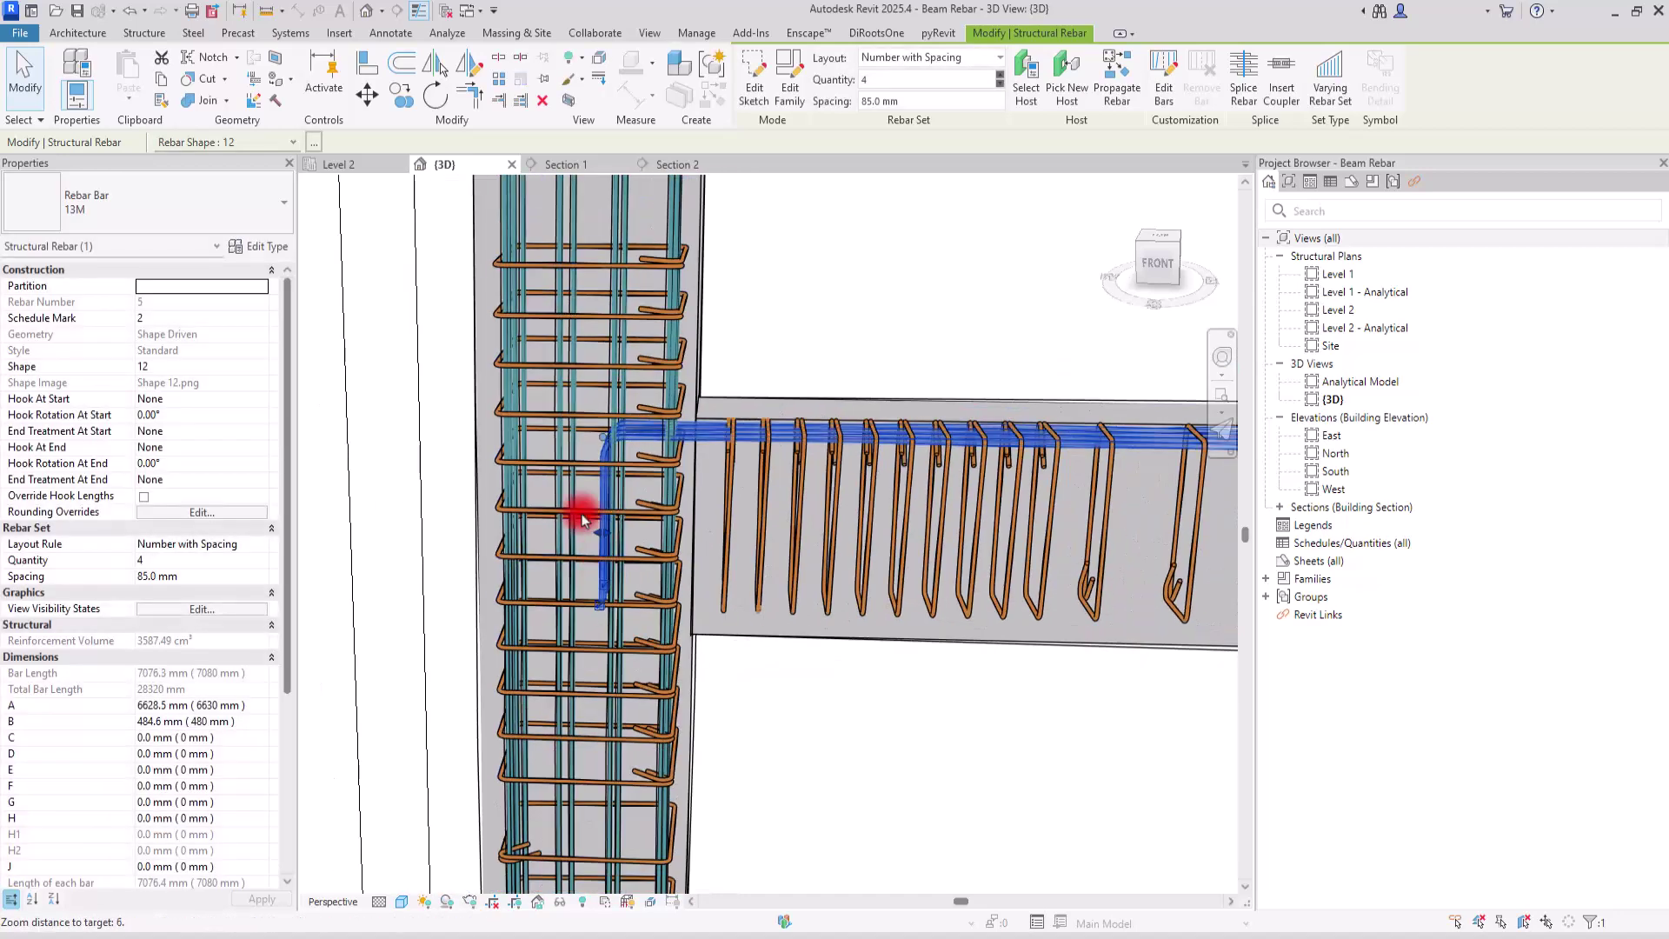
# In Section 1, pull the top bars' bent leg slightly inward in the column, bringing length A to about 6627 mm.
pyautogui.click(565, 167)
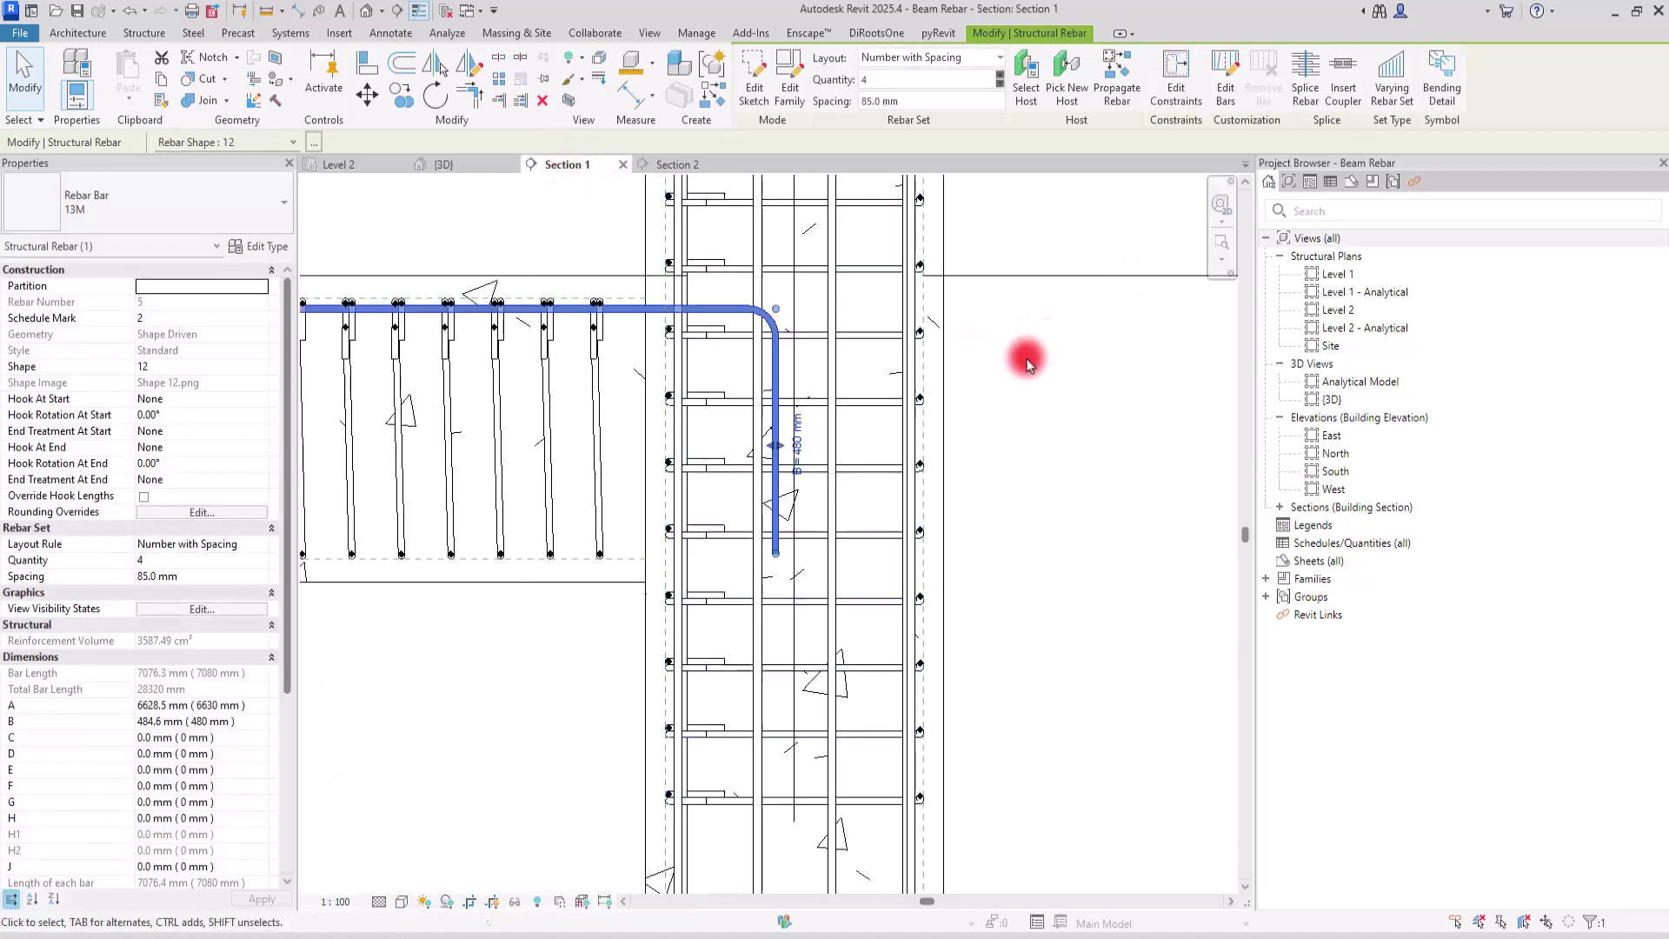
pyautogui.moveTo(815, 473); pyautogui.dragTo(817, 460)
pyautogui.scroll(-3, 817, 461)
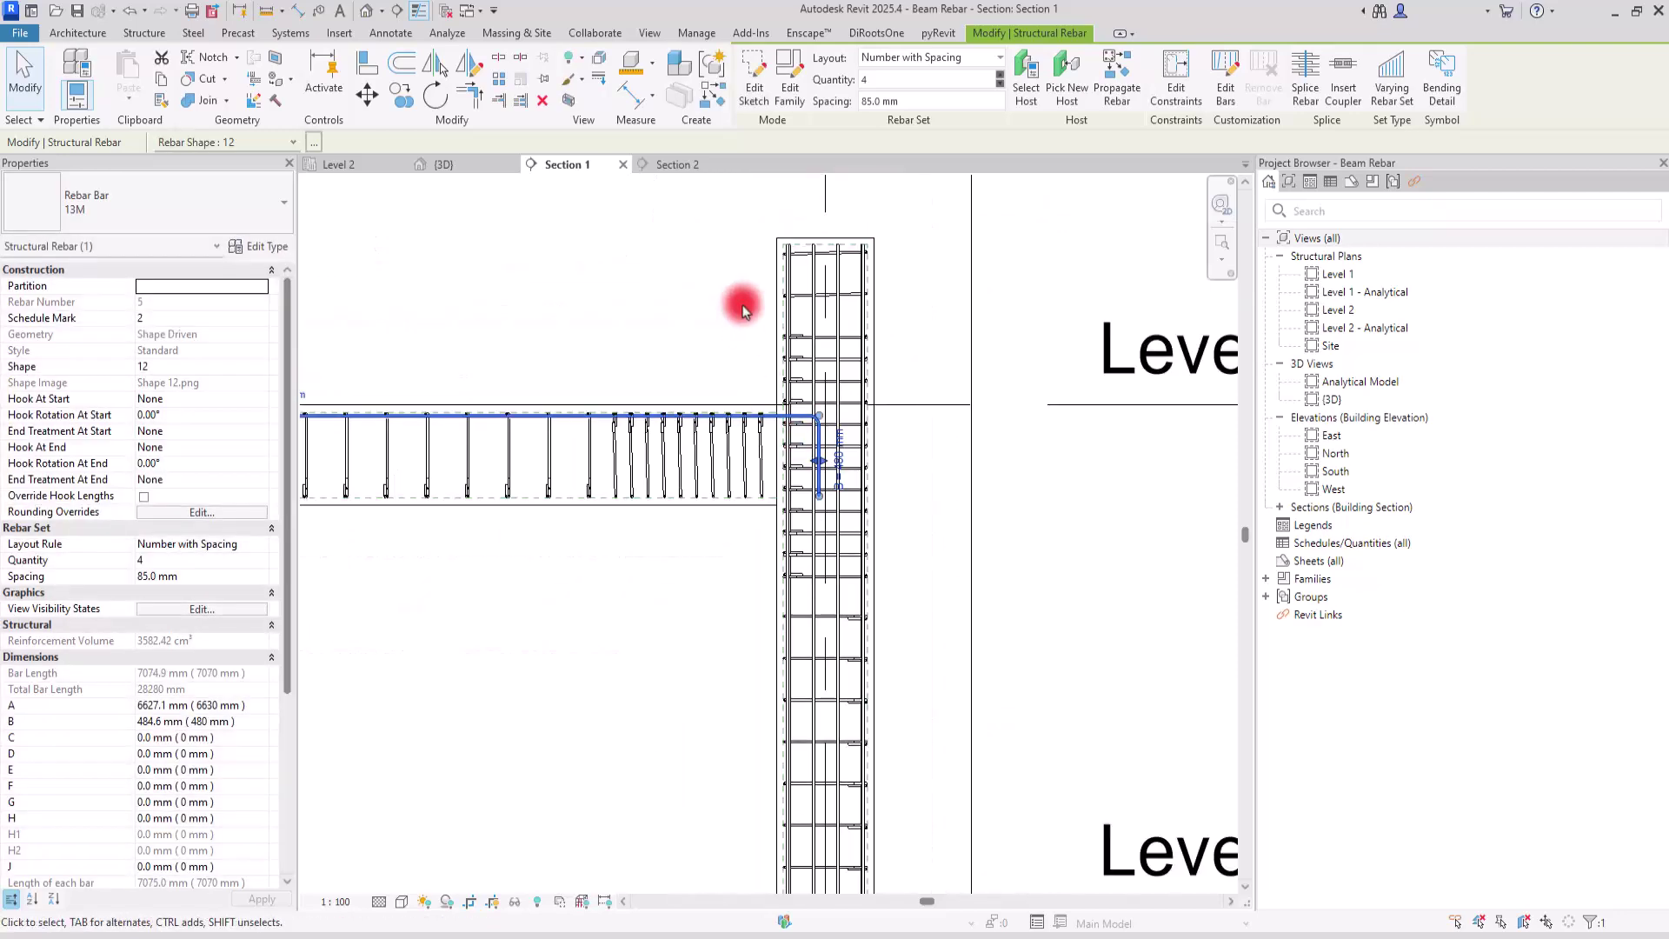
# Examine where the top bars end in both columns and the beam segment beyond the column on grid 2.
pyautogui.scroll(-3, 913, 403)
pyautogui.scroll(2, 913, 428)
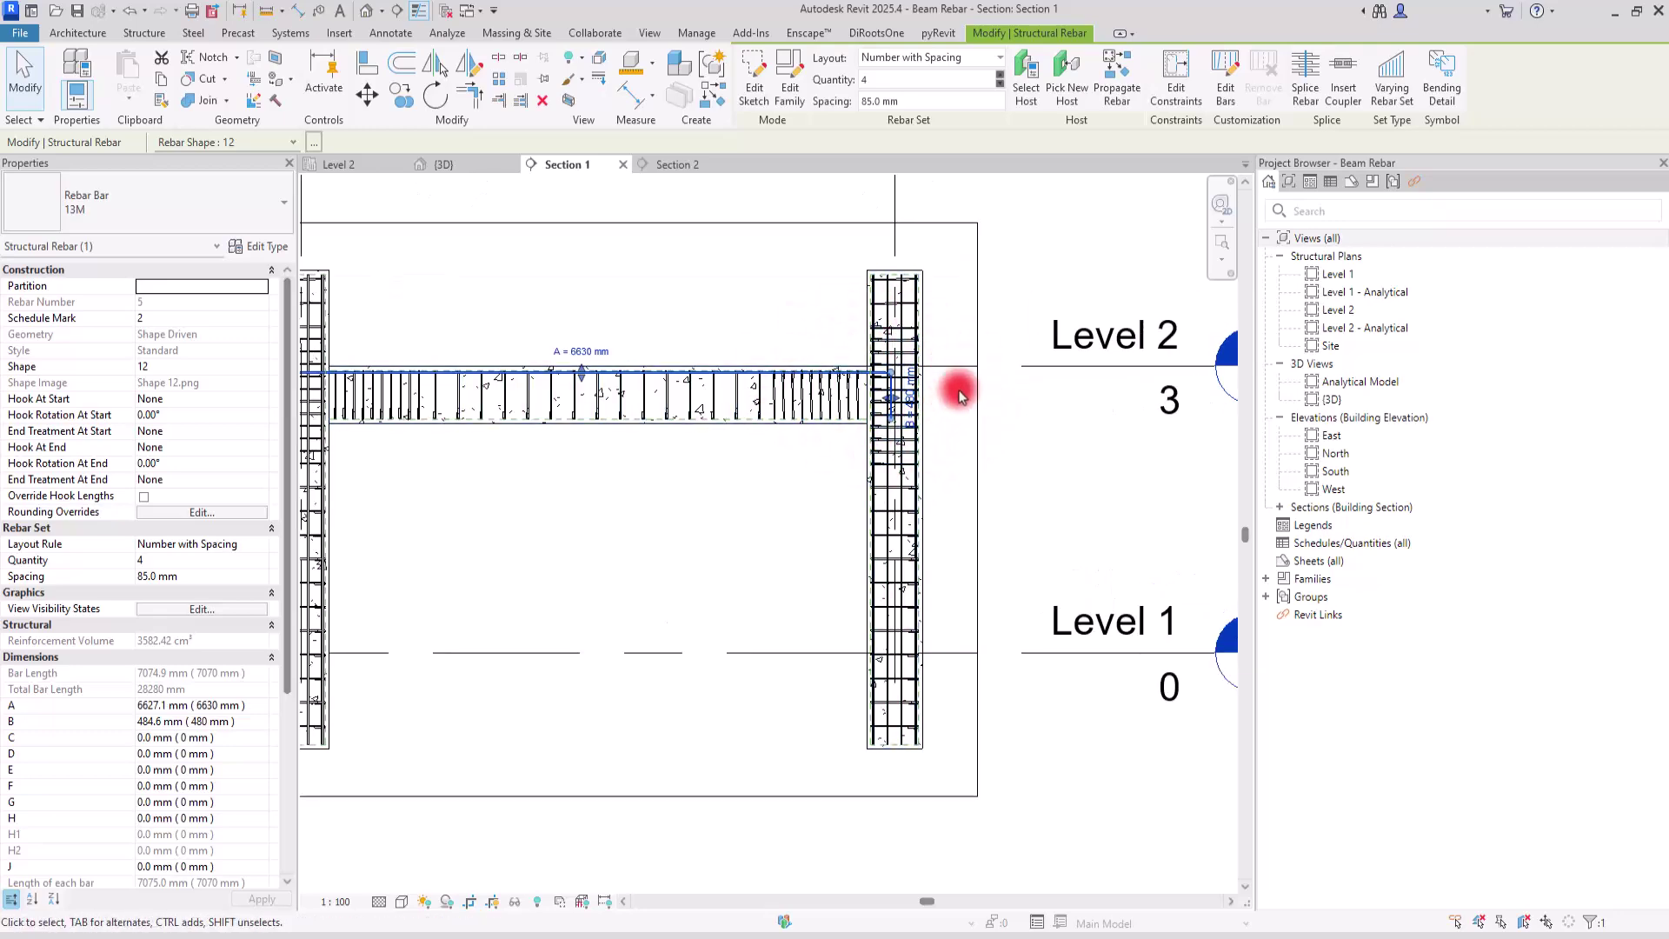
pyautogui.scroll(-2, 960, 396)
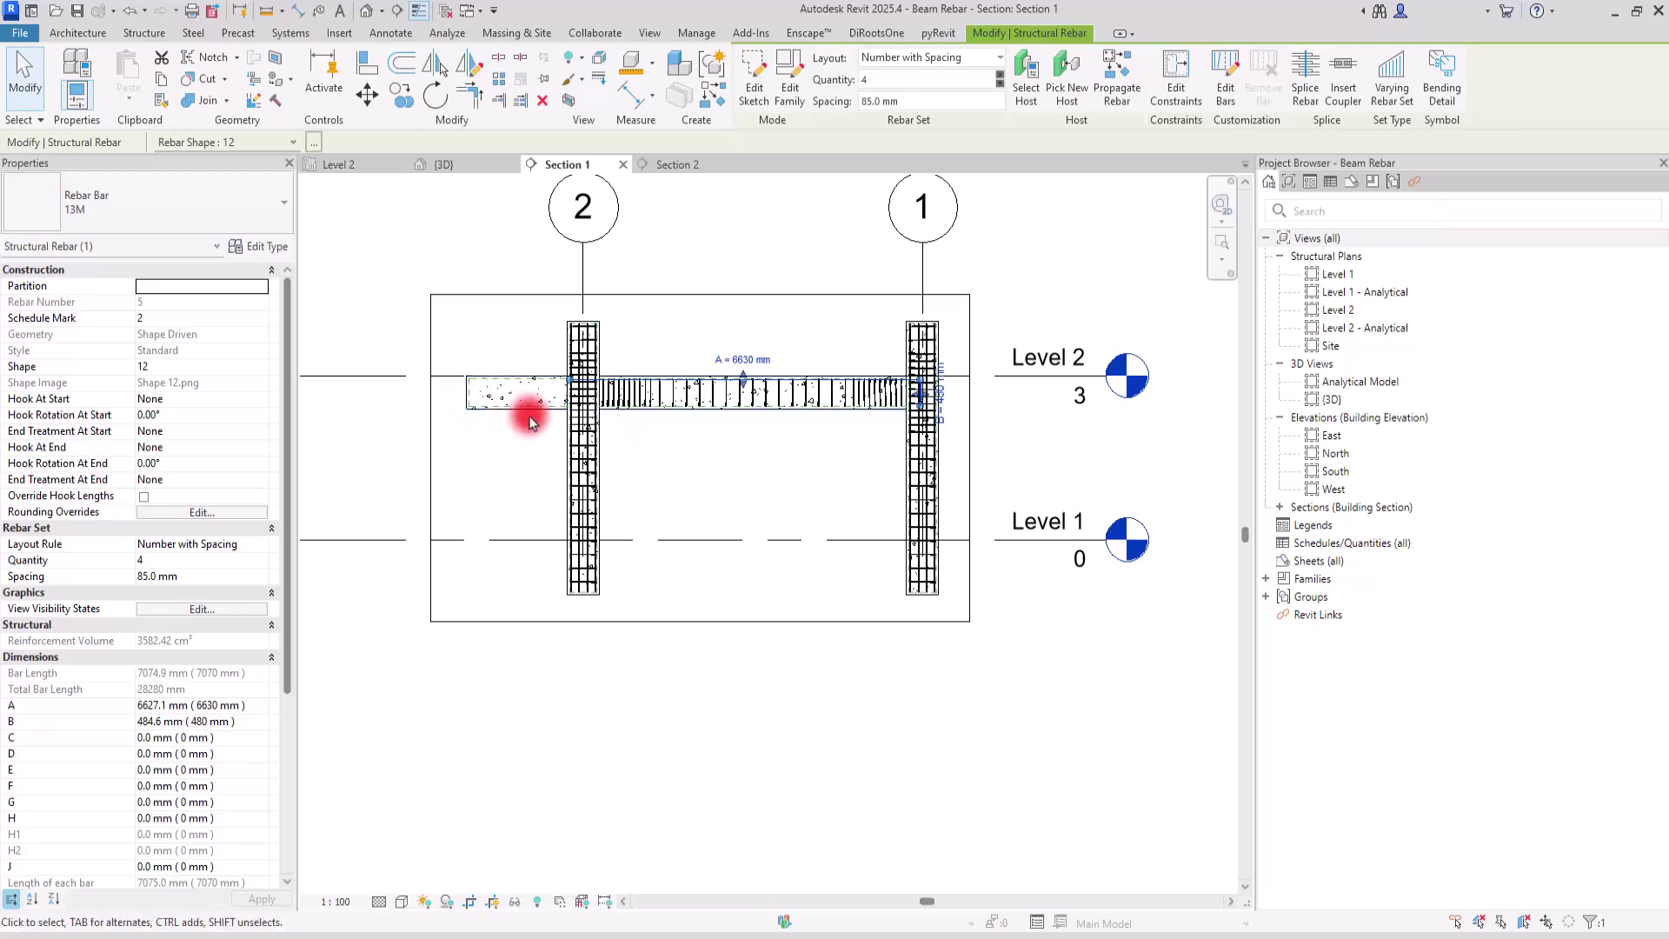
pyautogui.scroll(3, 930, 383)
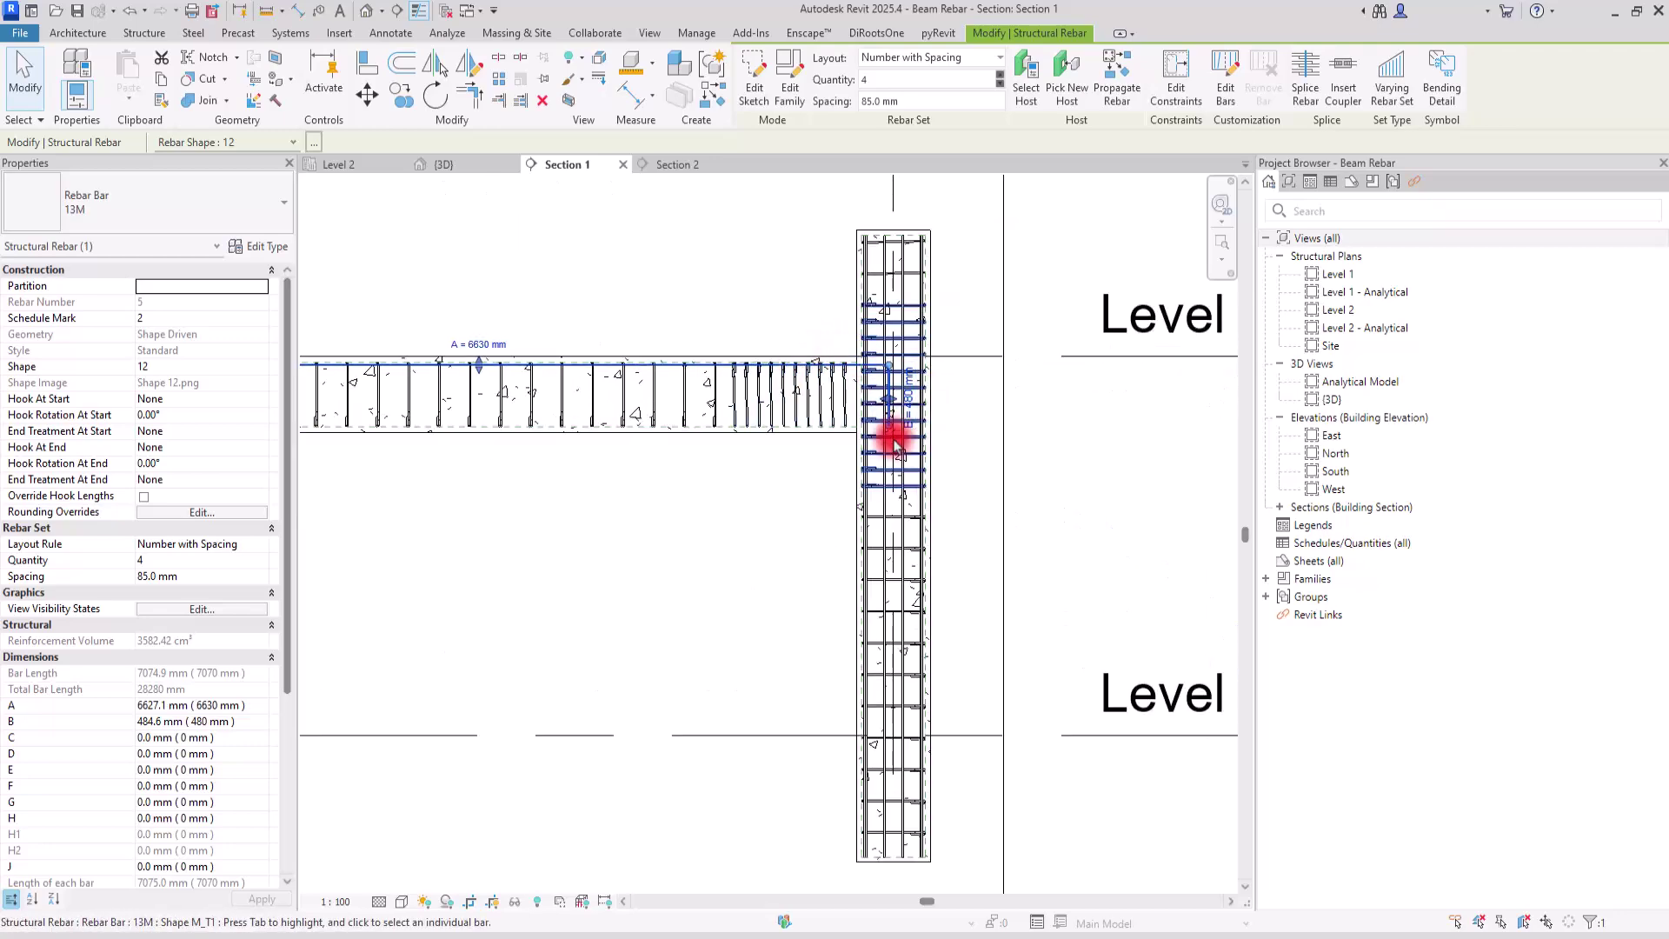
pyautogui.scroll(-4, 614, 402)
pyautogui.scroll(6, 689, 383)
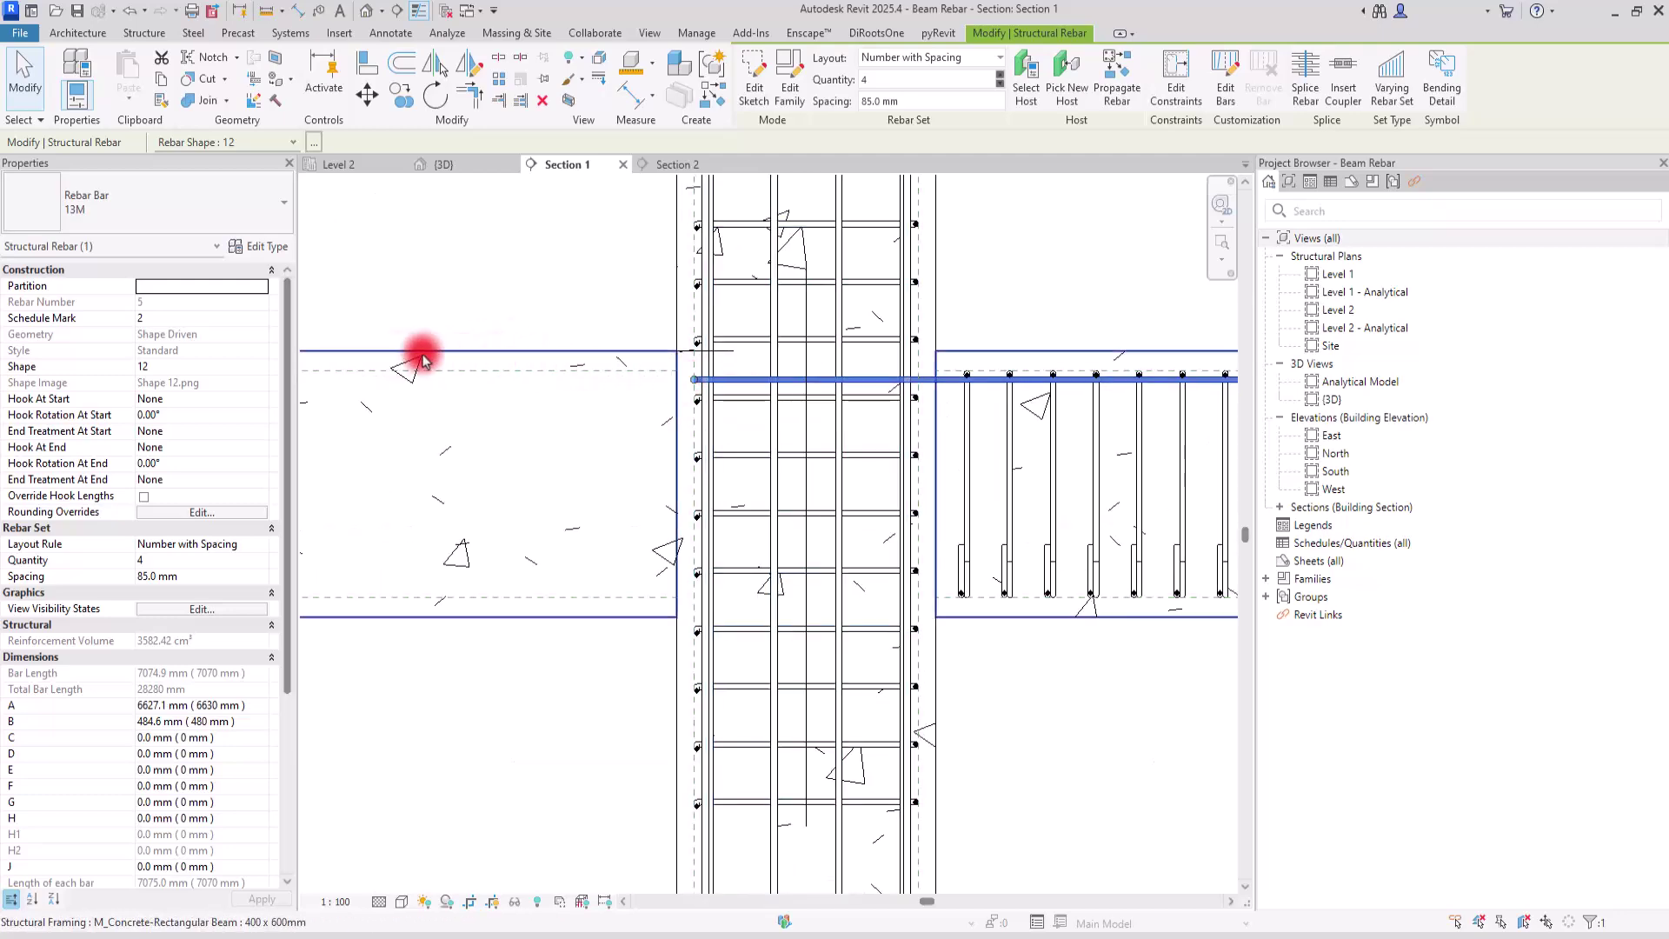
pyautogui.scroll(-4, 614, 373)
pyautogui.scroll(6, 920, 409)
# Set the length B of the top bars' bent leg to 210 mm.
pyautogui.scroll(3, 1049, 467)
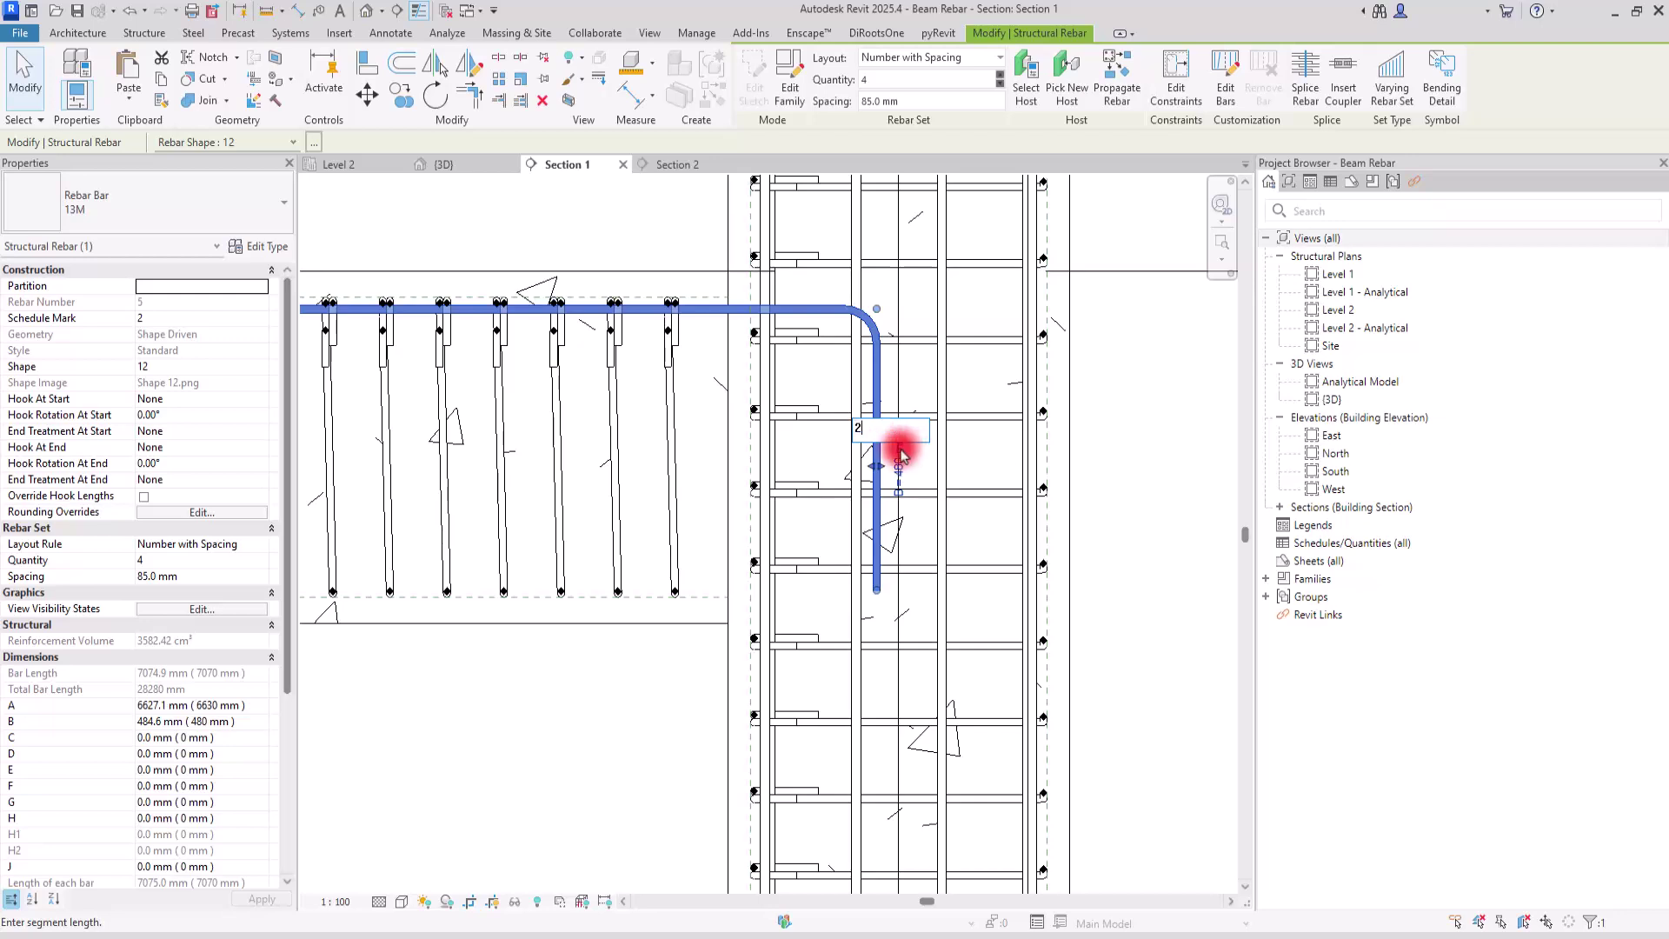
pyautogui.press('Return')
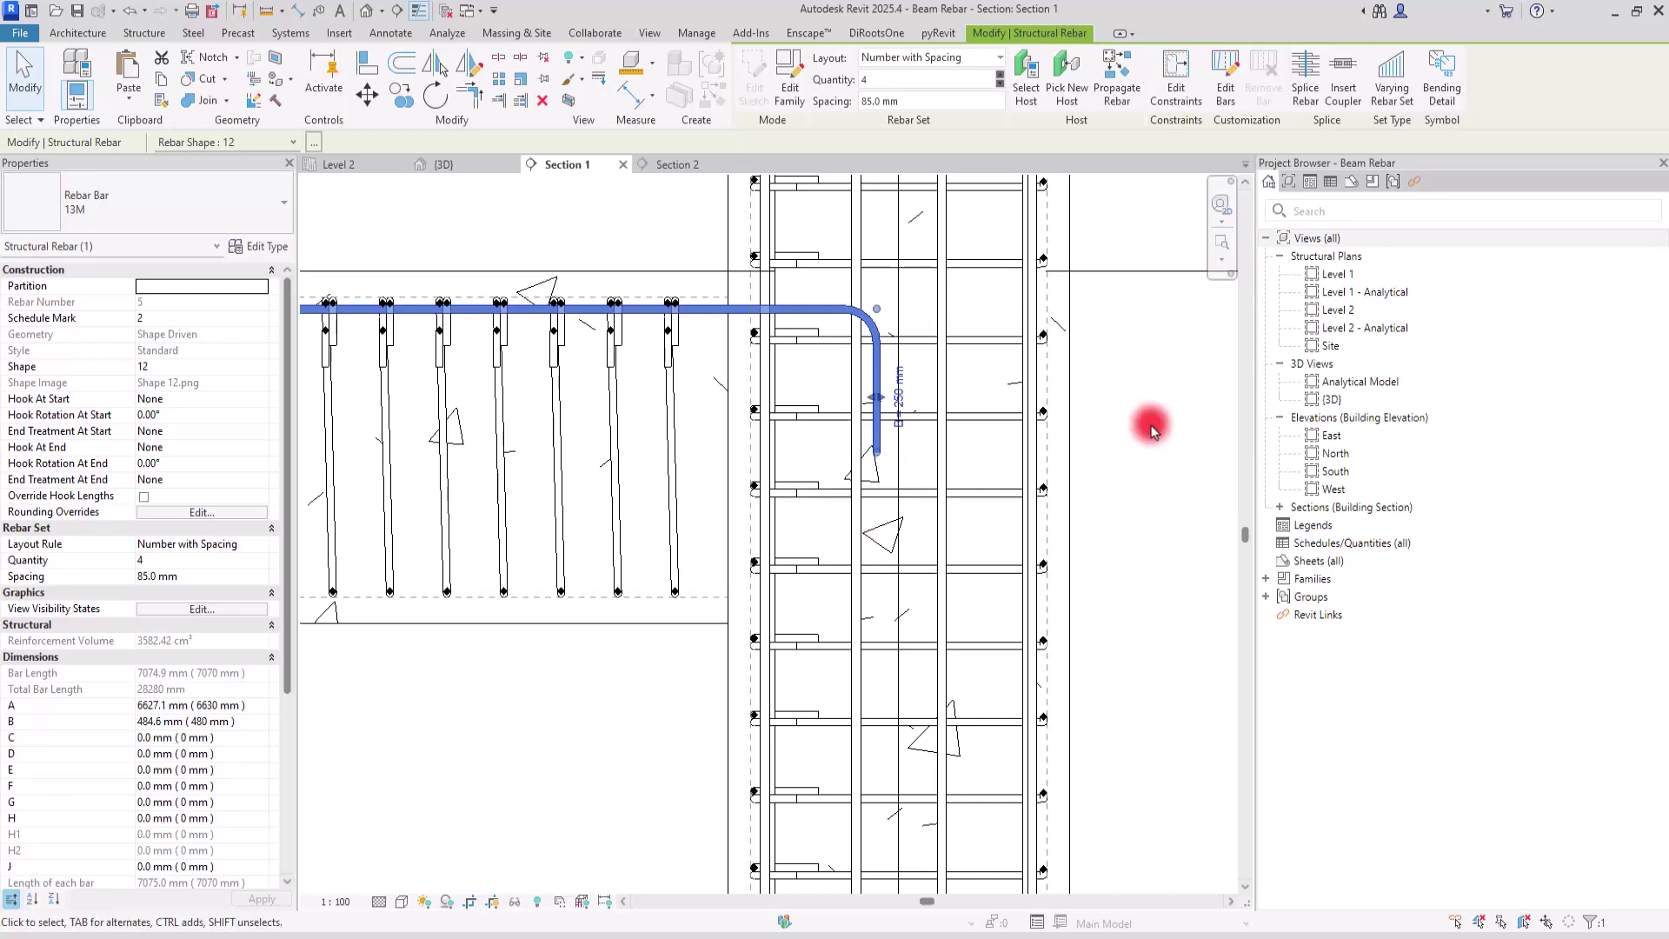
pyautogui.click(901, 389)
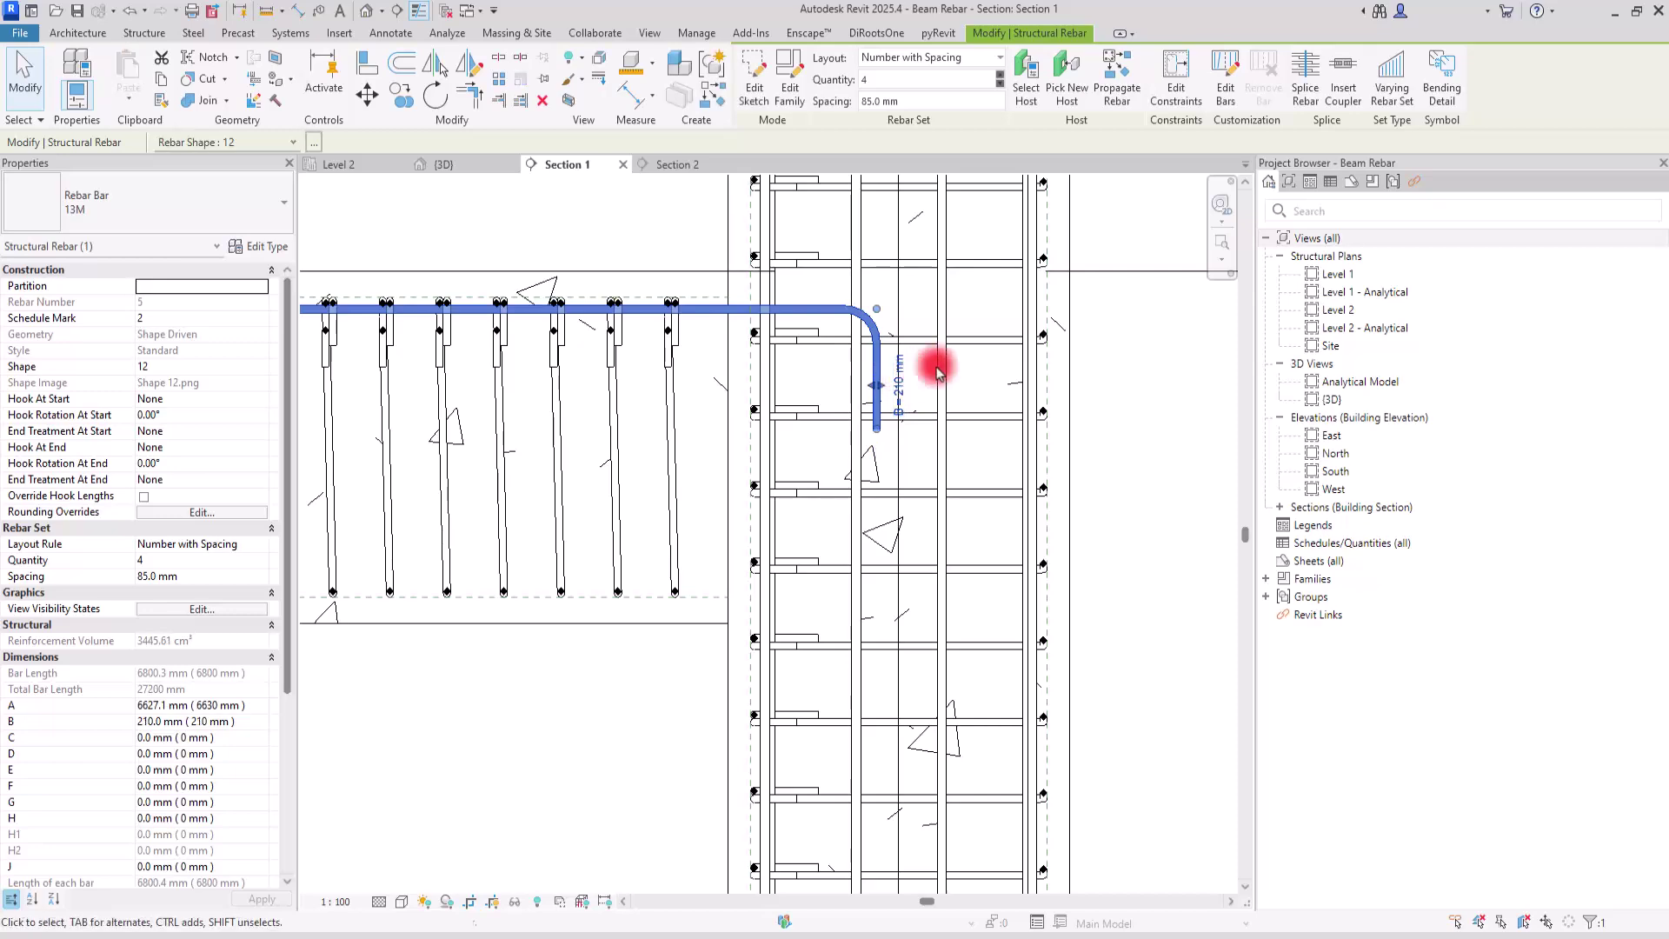
pyautogui.click(664, 230)
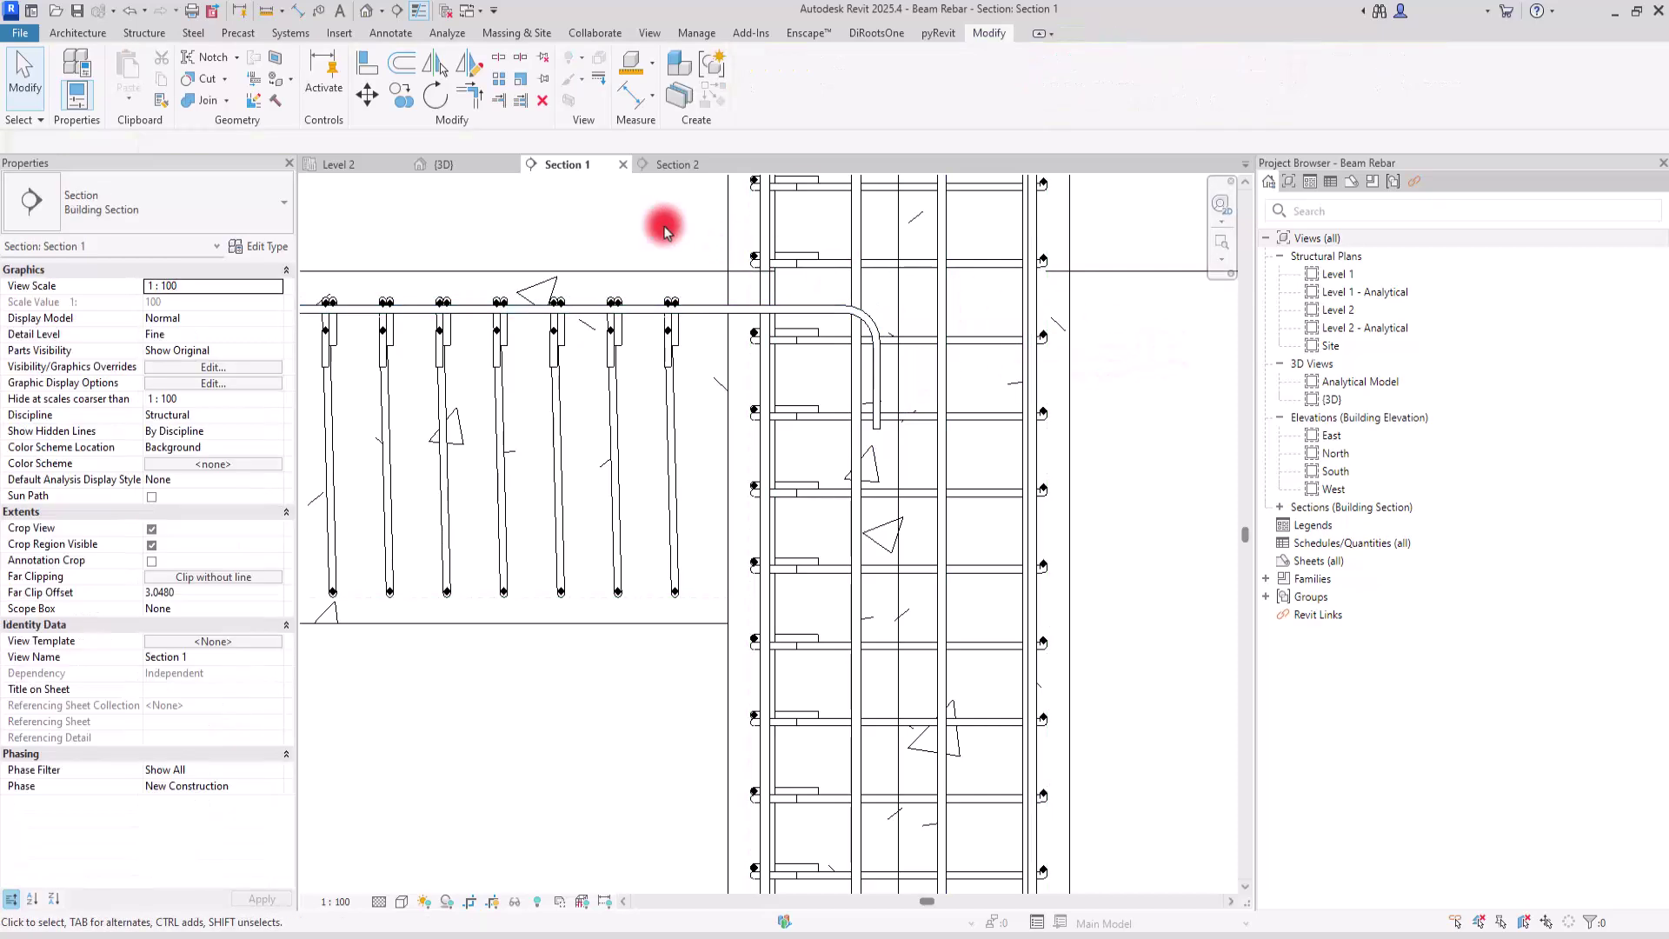
# In Section 2, mirror a copy of the top bar set about a horizontal axis through the stirrup's mid-height to form bottom bars.
pyautogui.click(704, 318)
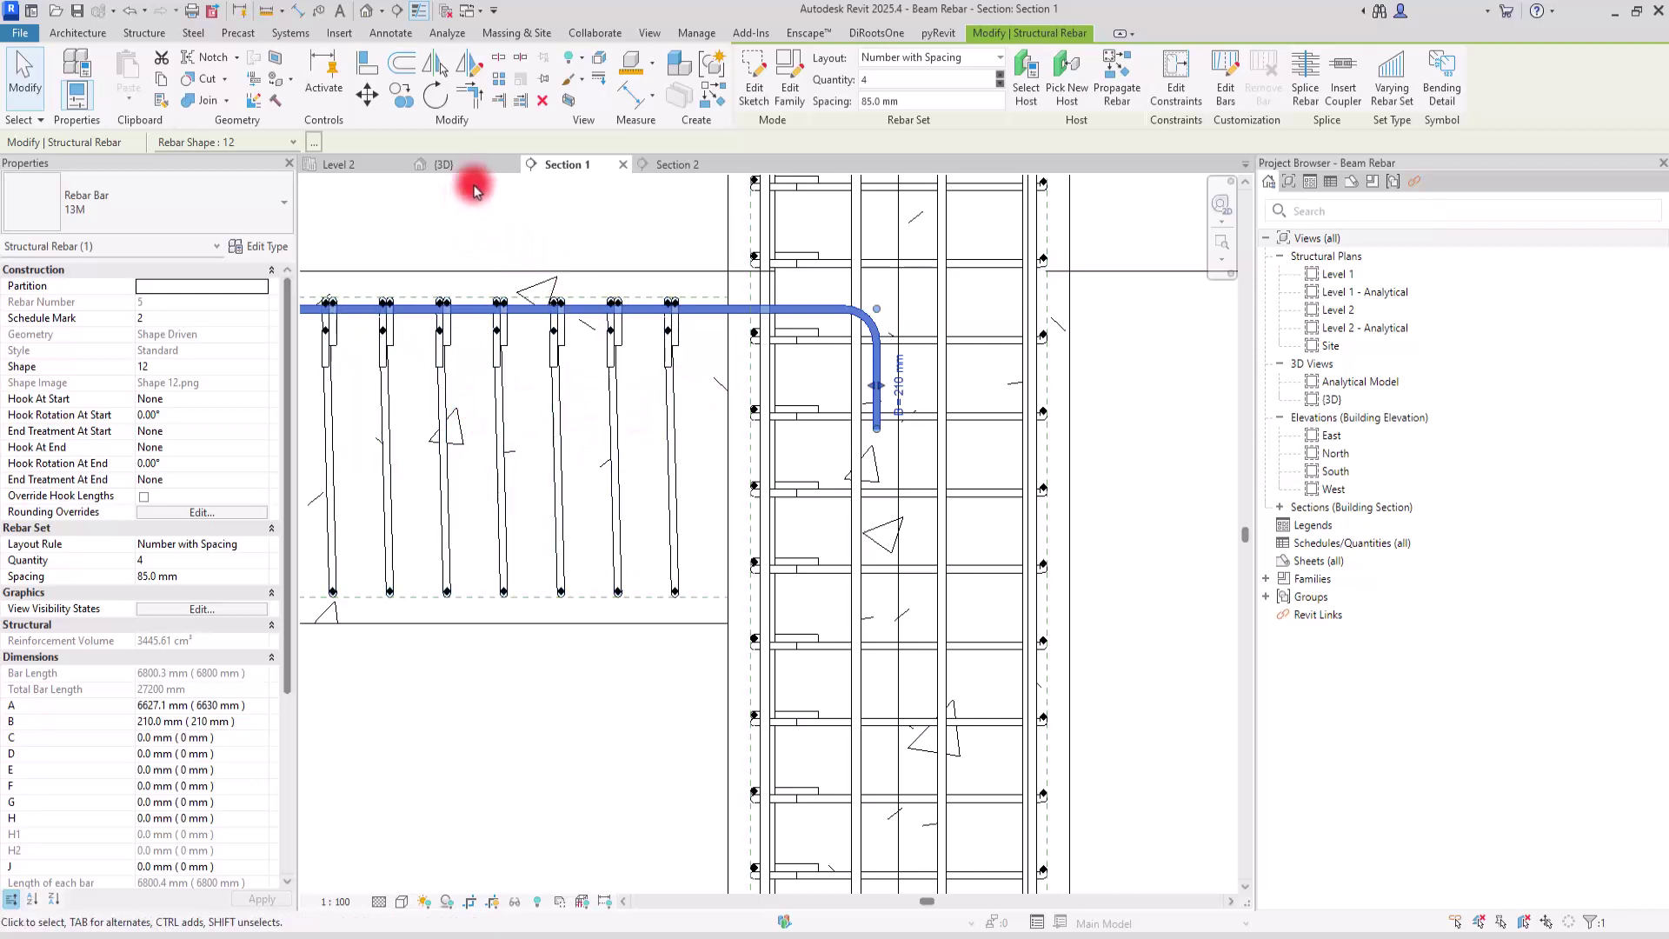
pyautogui.click(671, 166)
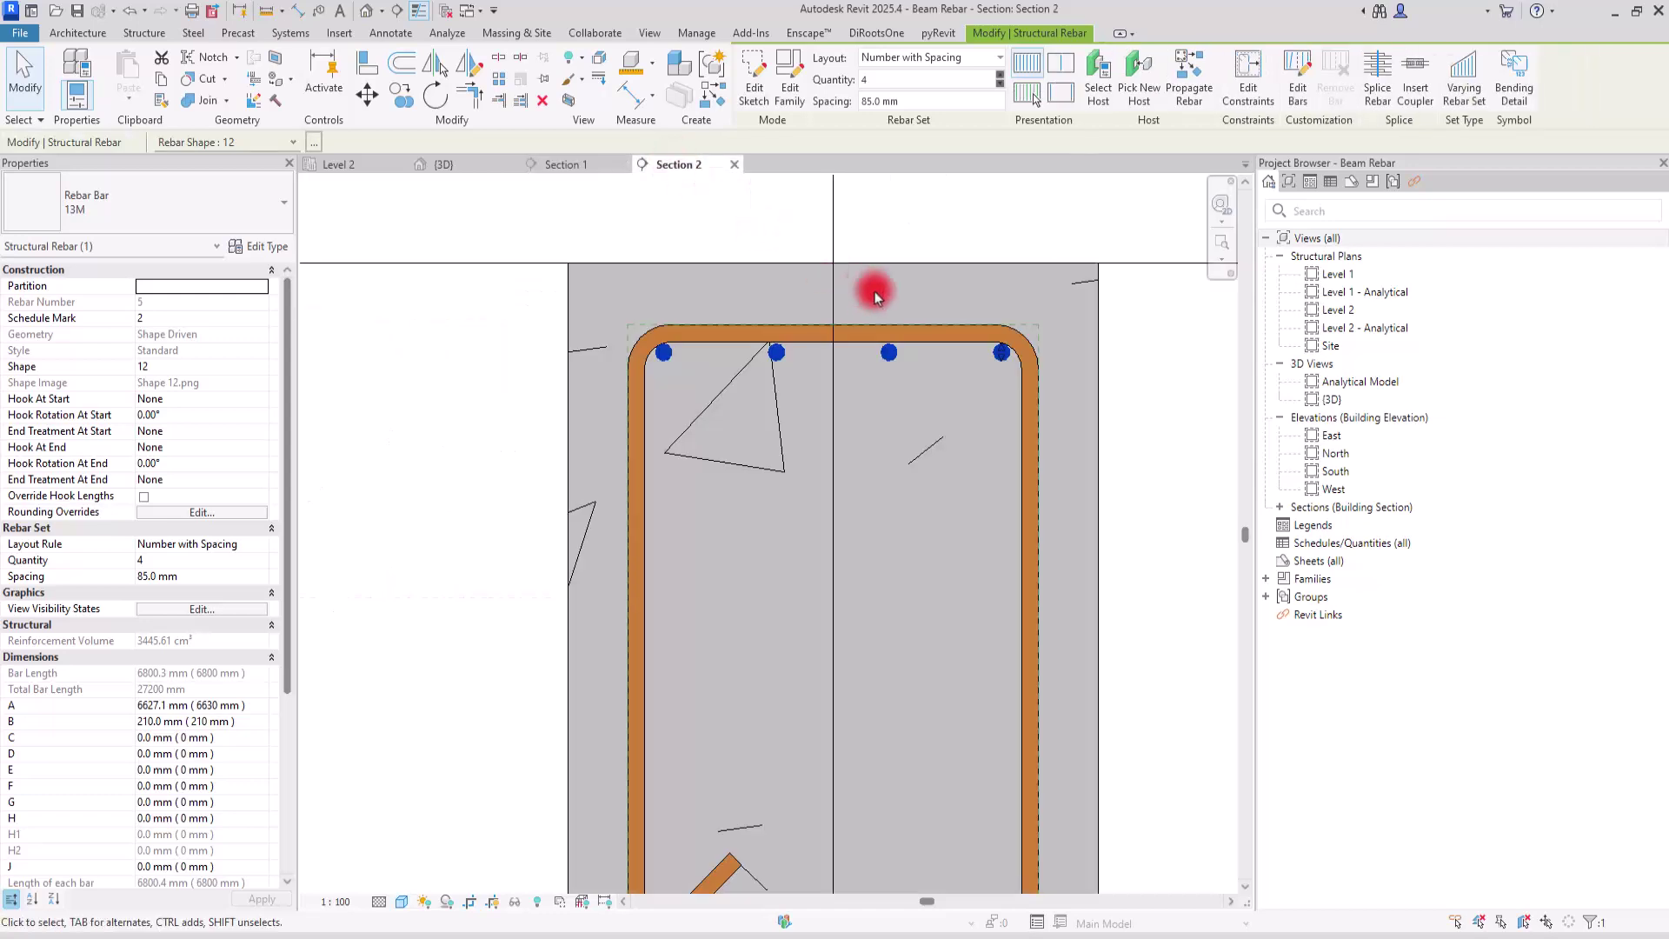
pyautogui.scroll(3, 745, 231)
pyautogui.moveTo(956, 359); pyautogui.dragTo(929, 365, button='middle')
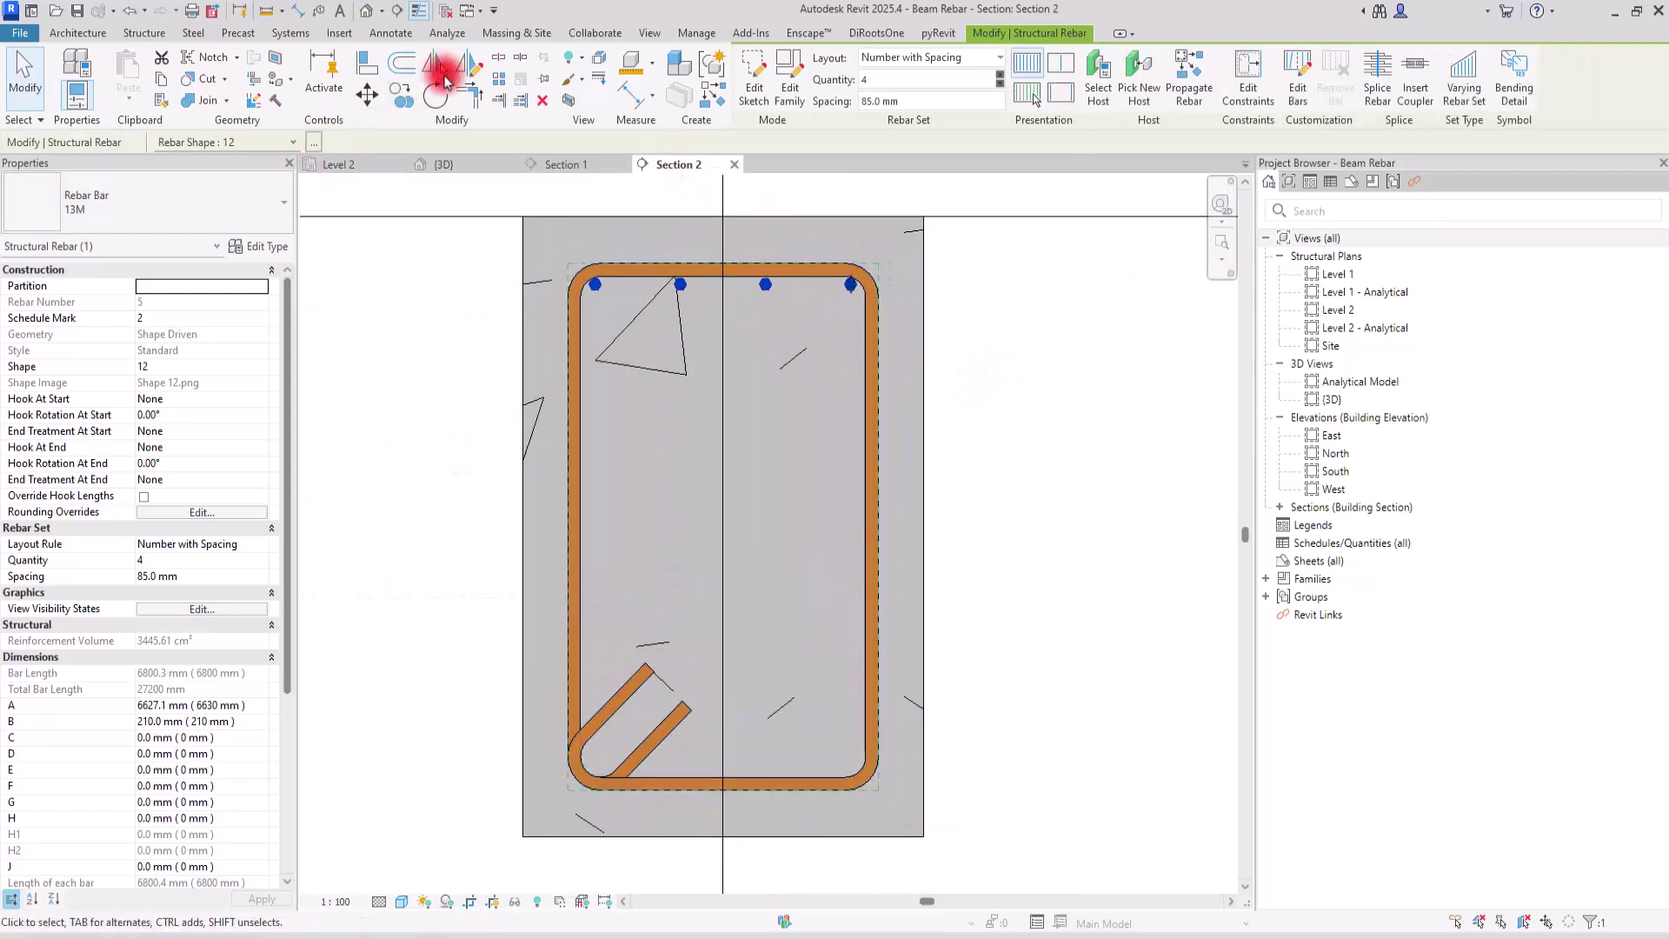
pyautogui.click(467, 66)
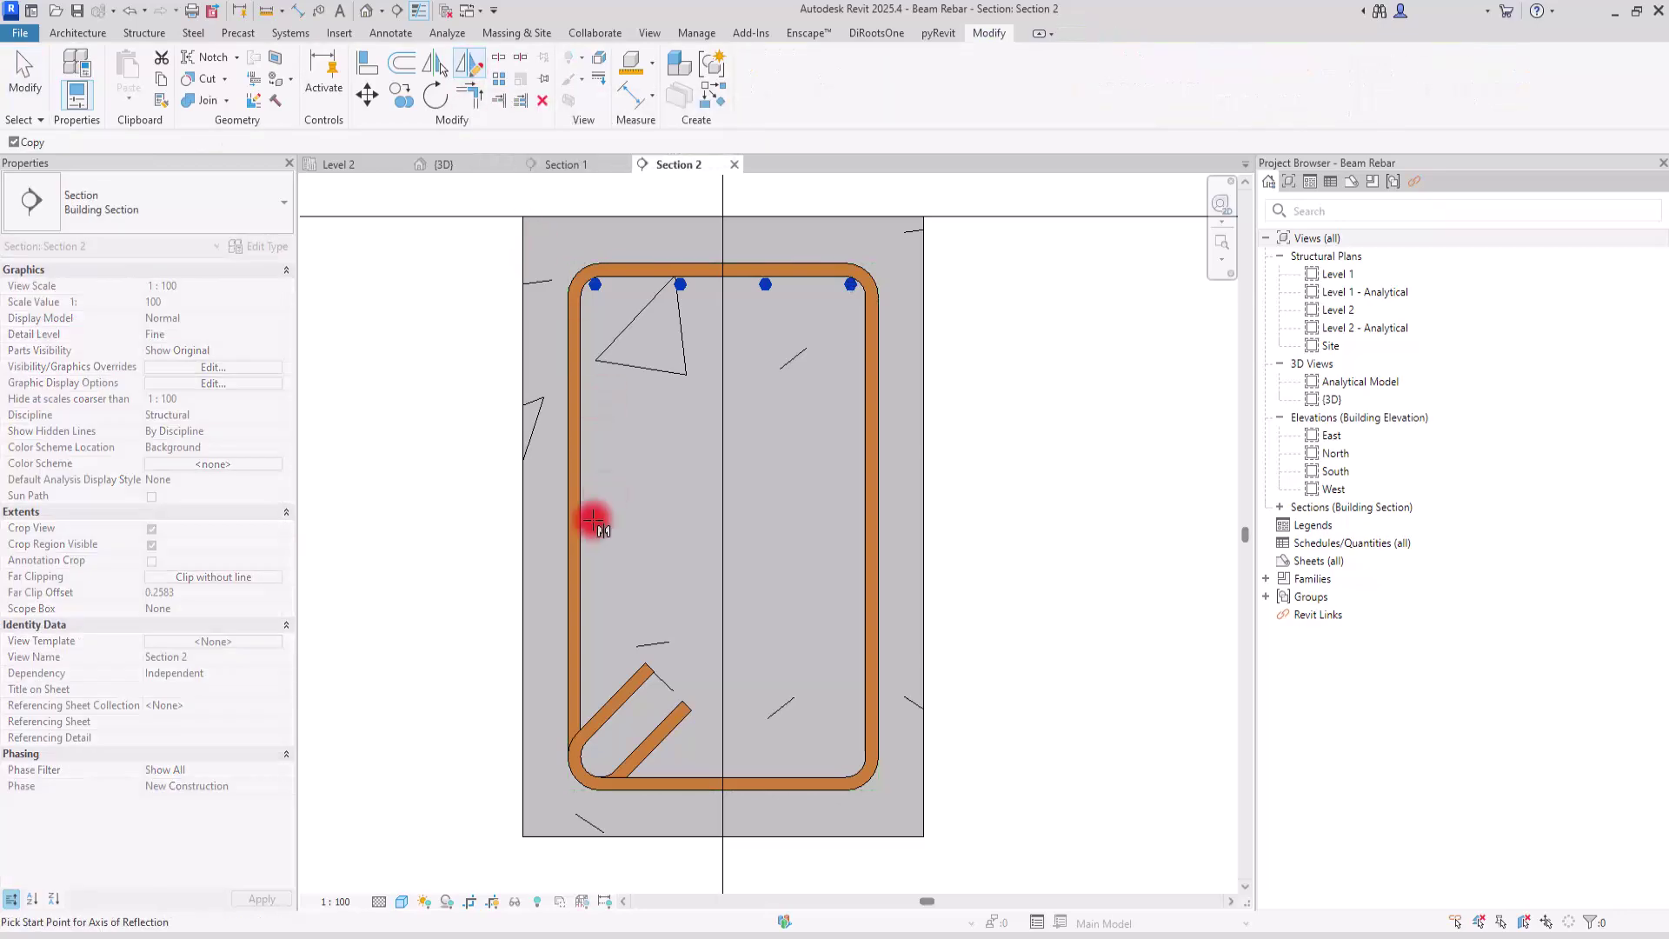
pyautogui.click(524, 525)
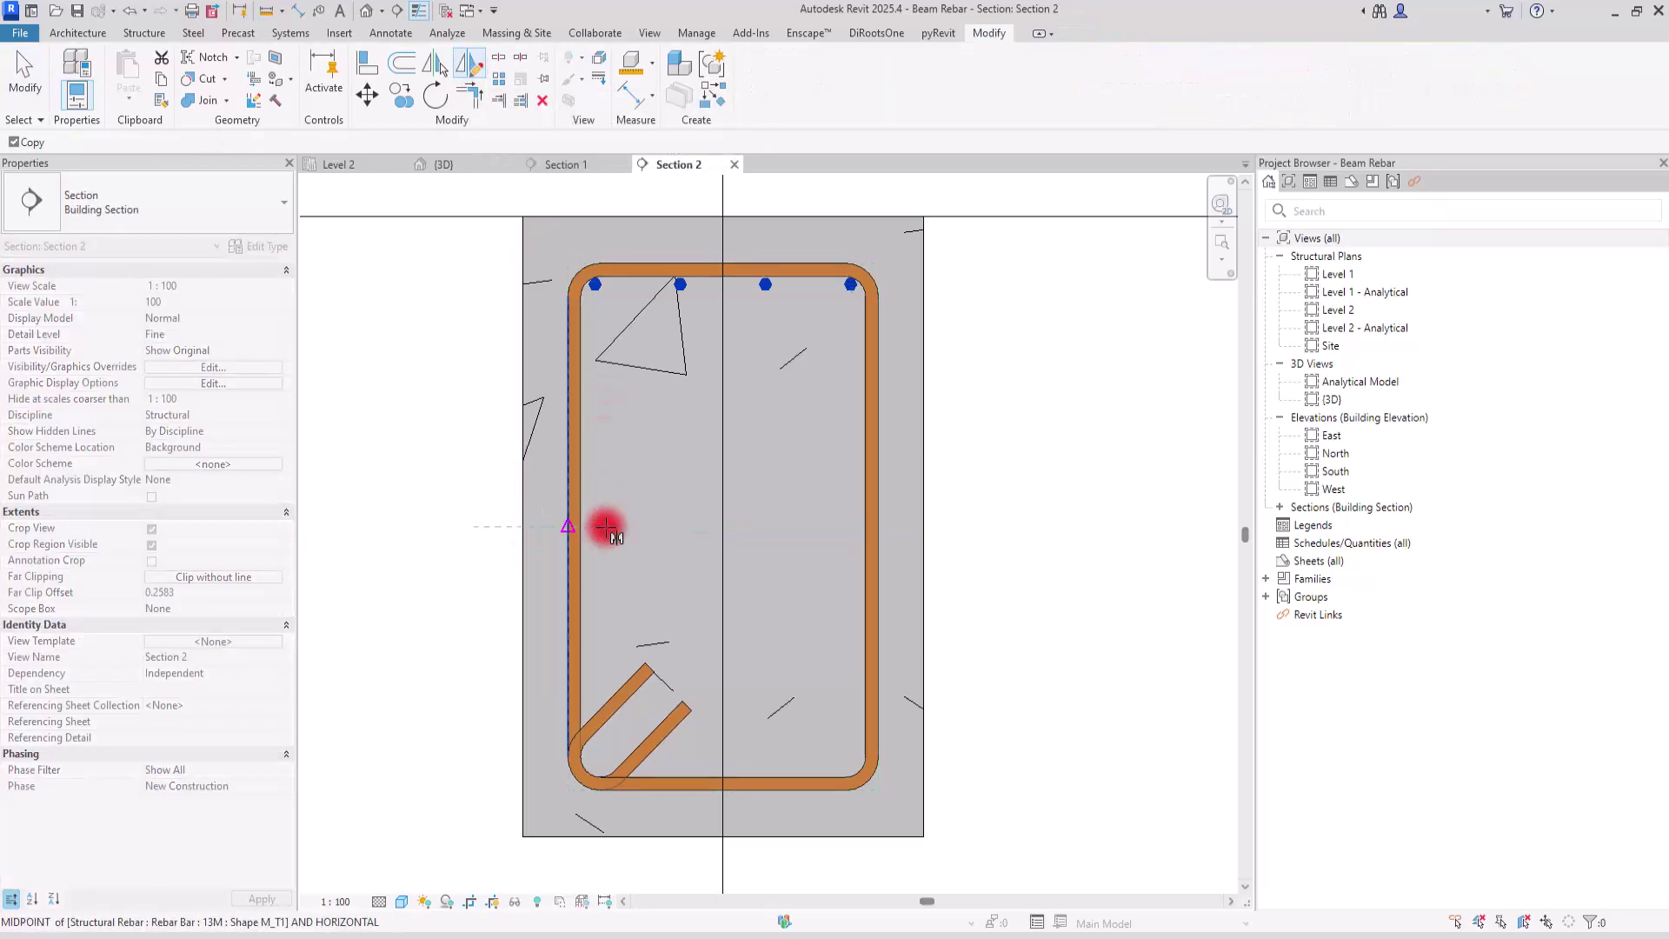
pyautogui.click(1010, 521)
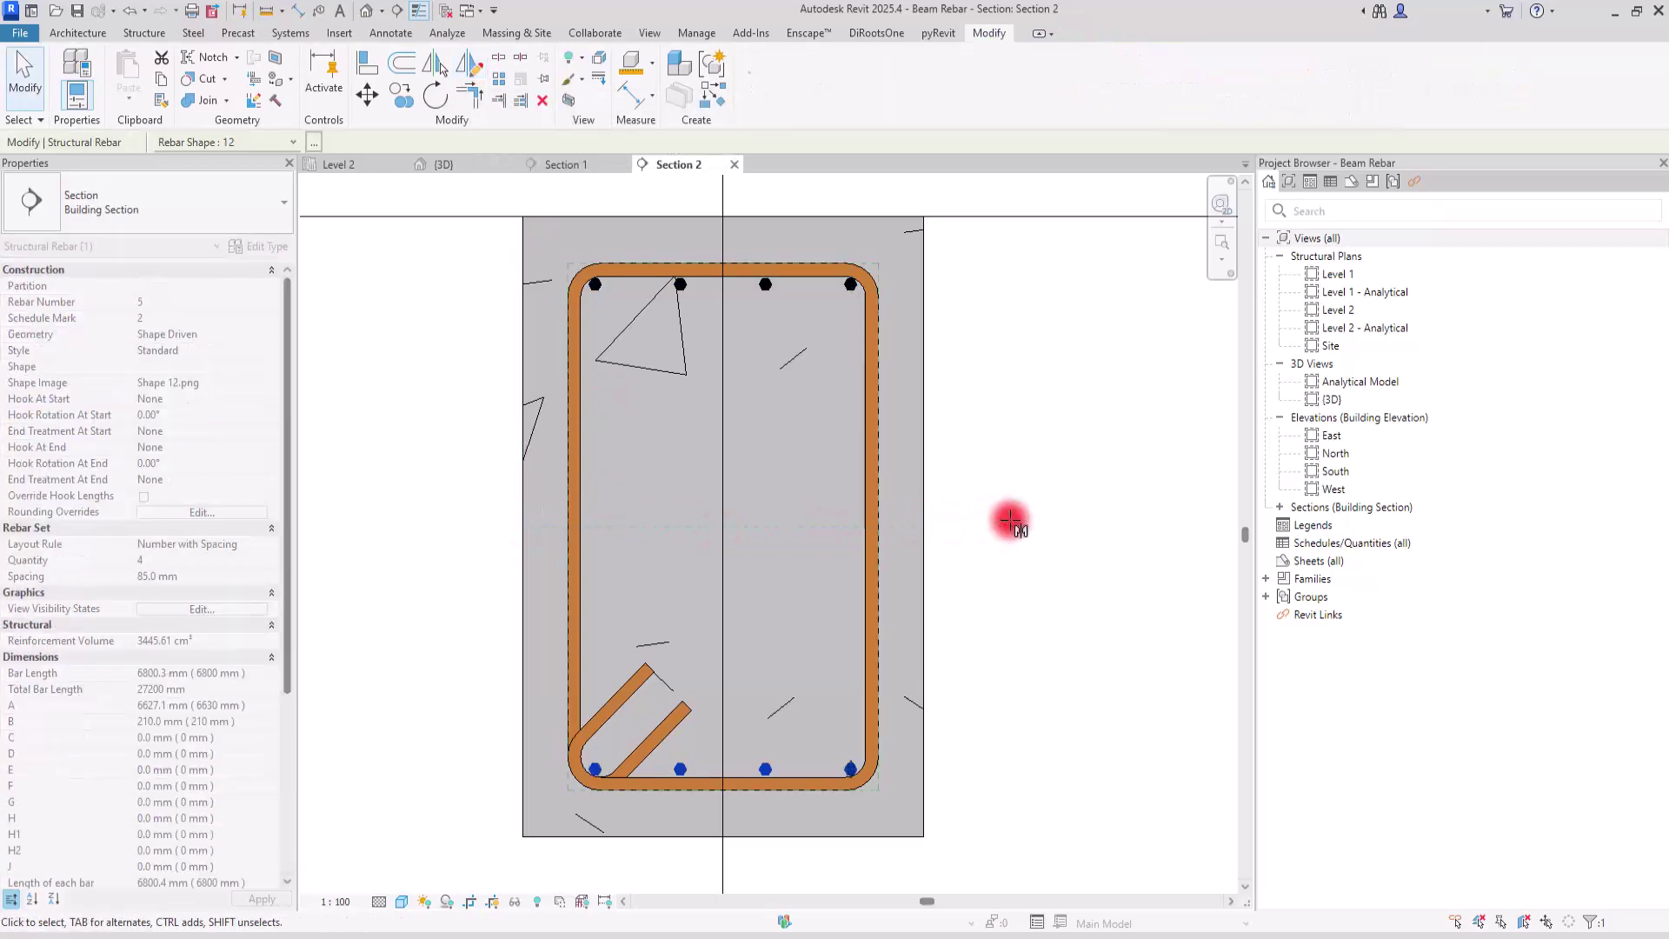
# In 3D, change both the top and bottom bar sets to the 19M rebar type.
pyautogui.click(463, 169)
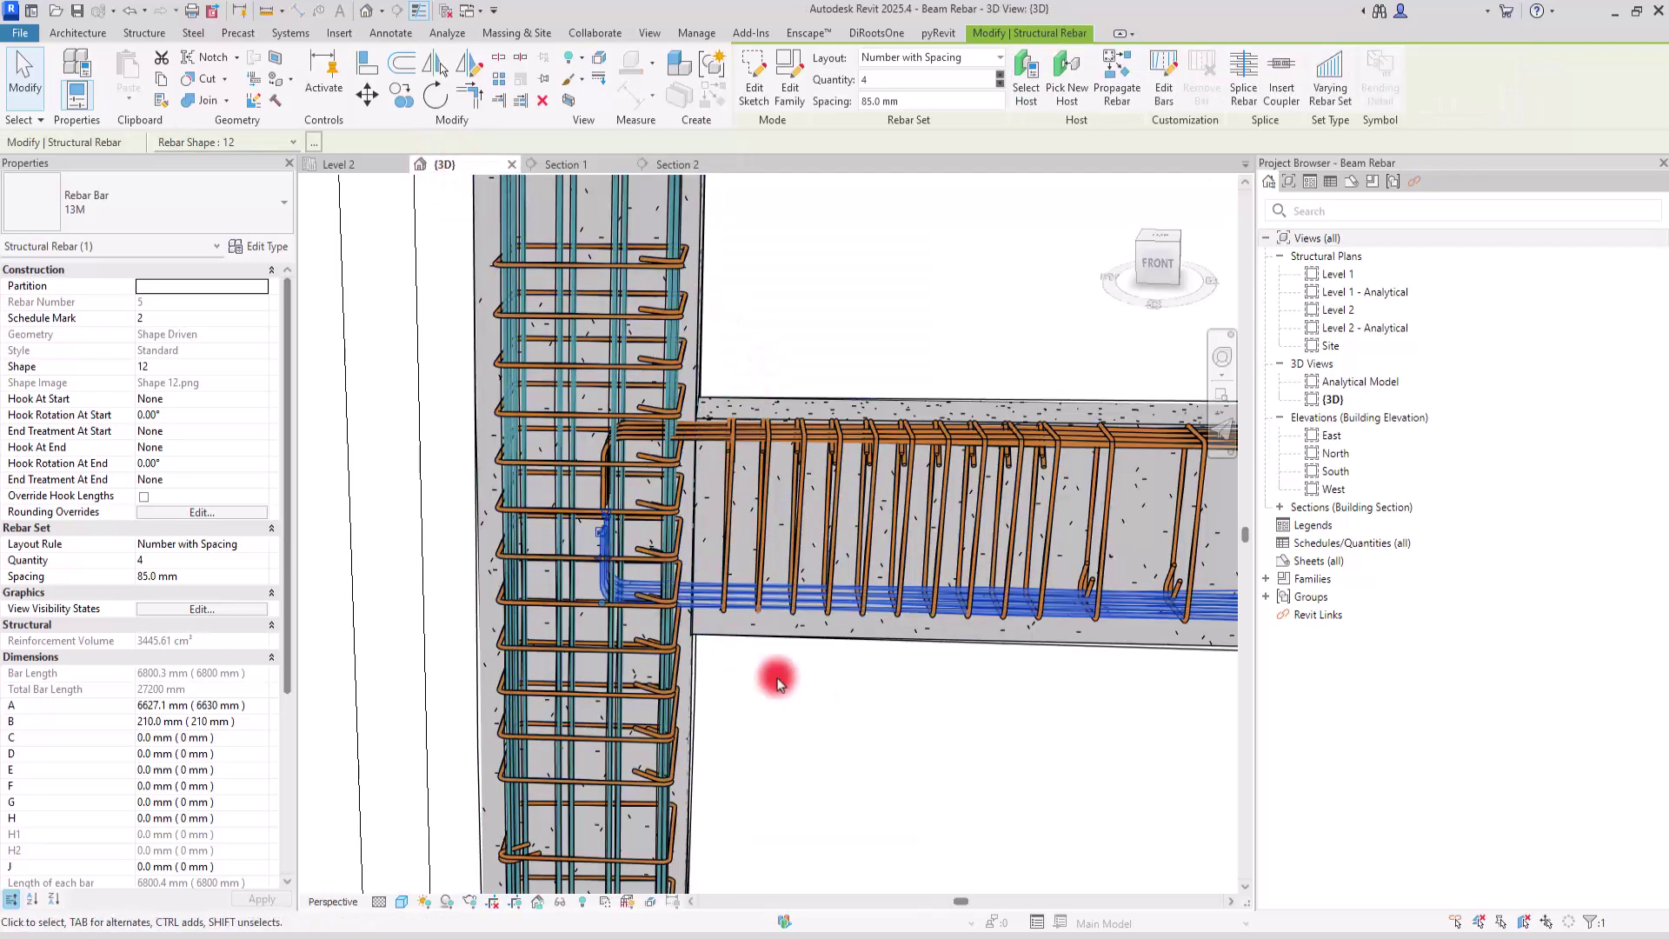
pyautogui.keyDown('shift'); pyautogui.moveTo(873, 665); pyautogui.dragTo(719, 439, button='middle'); pyautogui.keyUp('shift')
pyautogui.scroll(5, 719, 440)
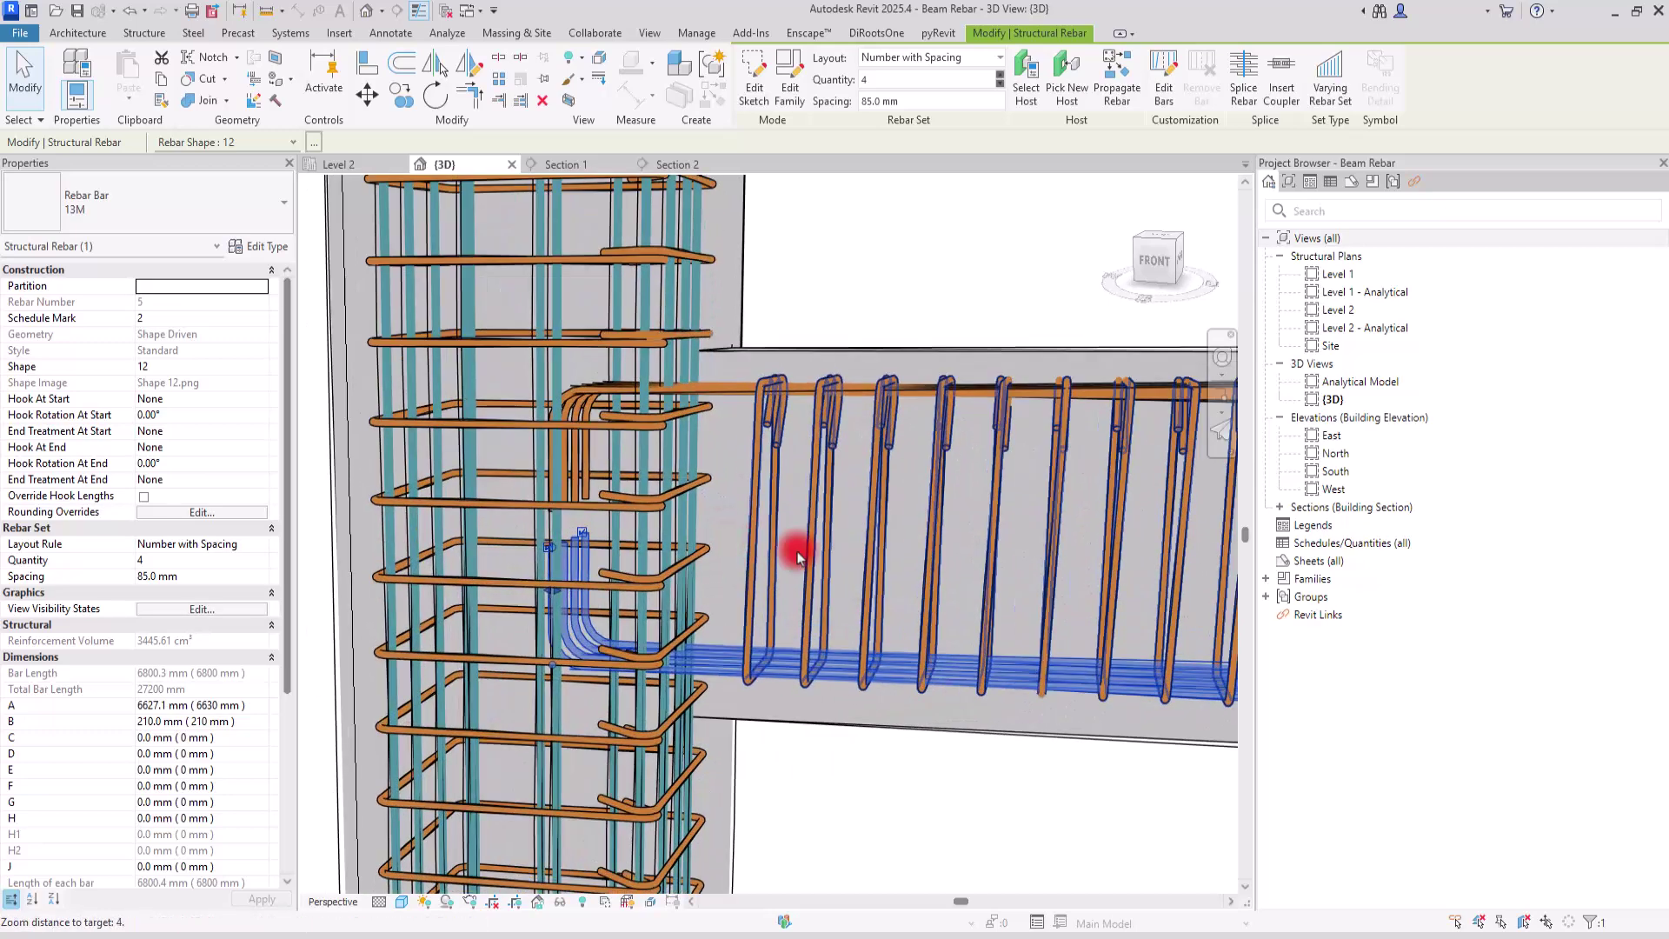
pyautogui.keyDown('ctrl'); pyautogui.click(738, 393); pyautogui.keyUp('ctrl')
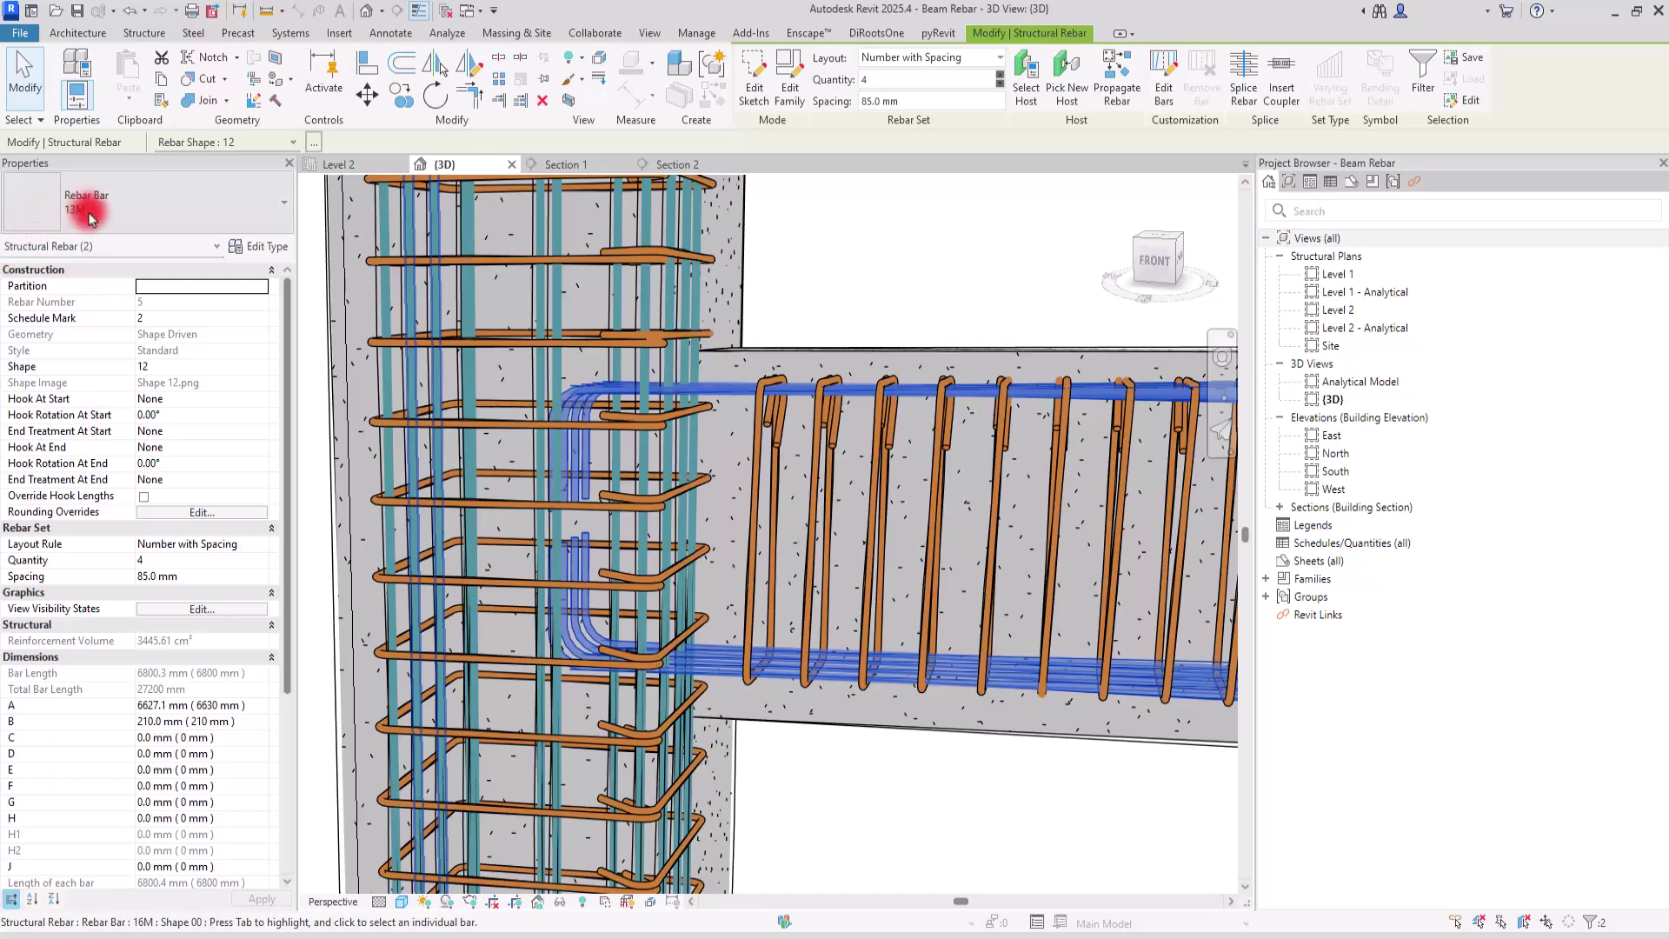
pyautogui.click(114, 220)
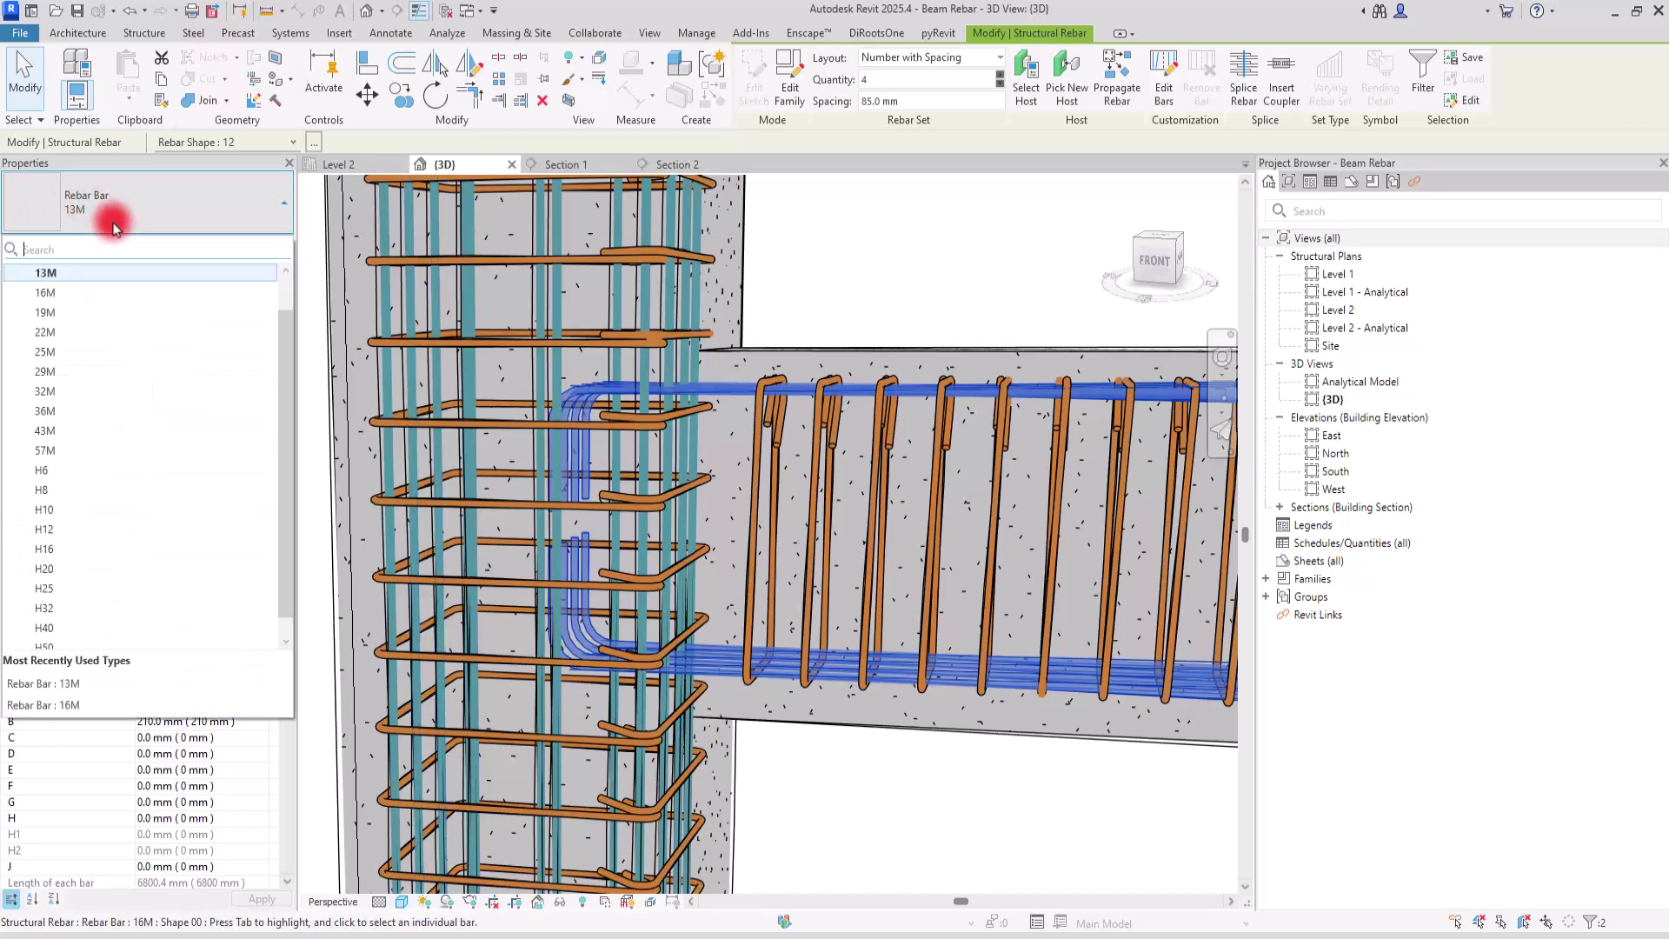
pyautogui.click(65, 313)
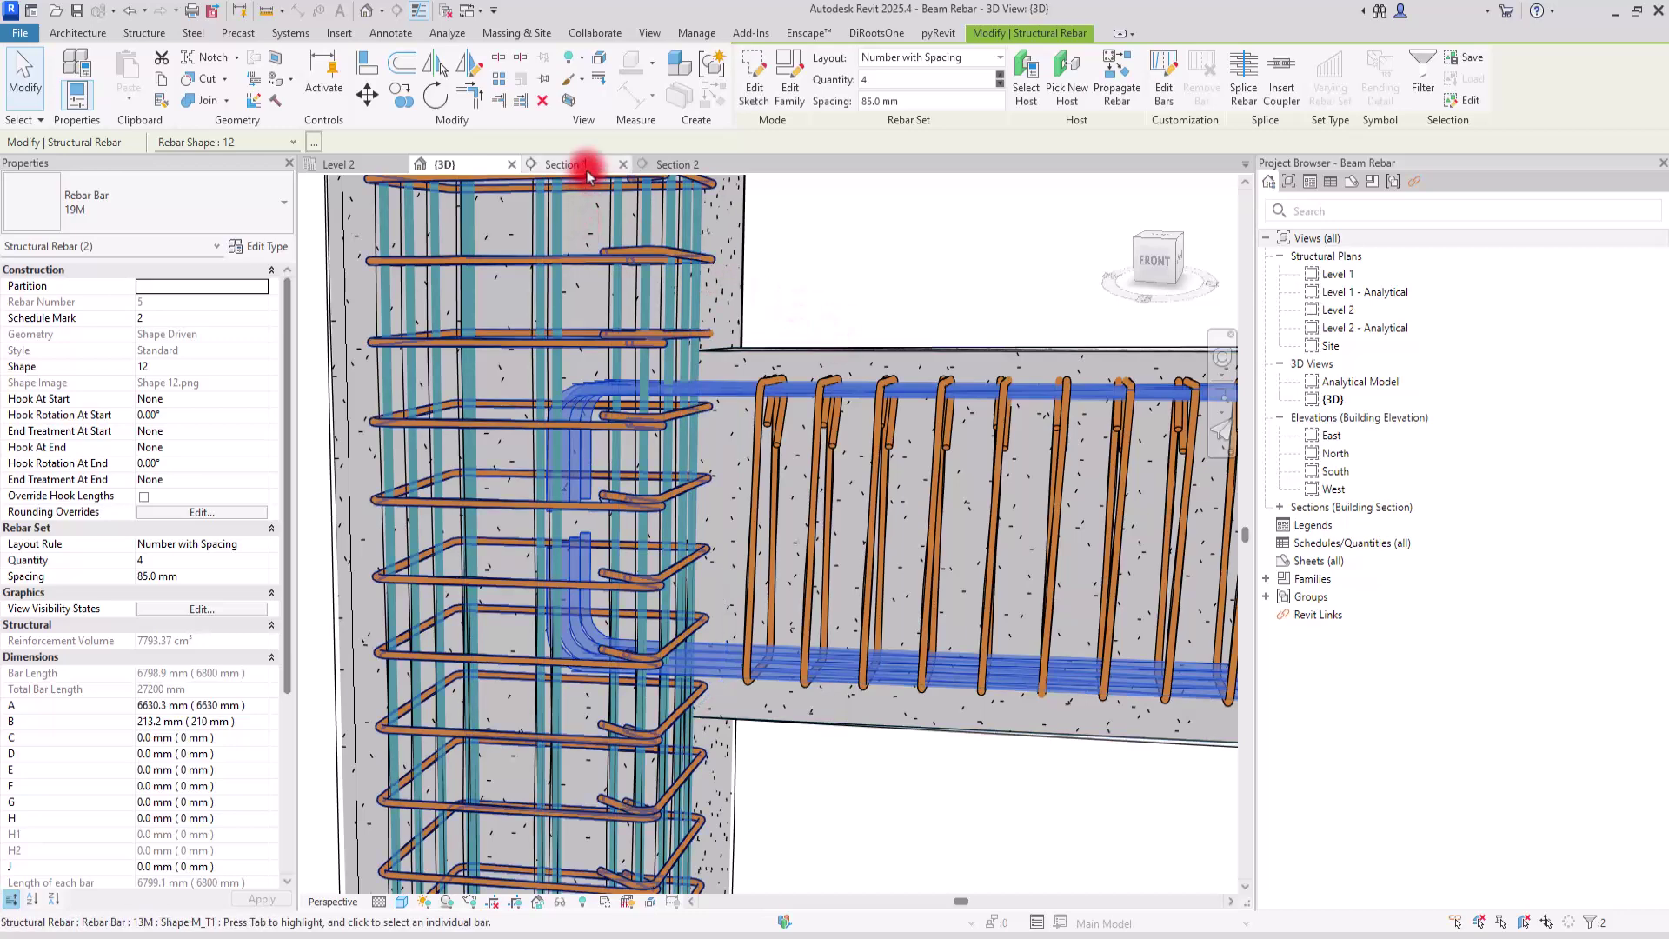
# In Section 2, nudge the top bars slightly down and the bottom bars slightly up so both sets fit inside the stirrup.
pyautogui.click(670, 168)
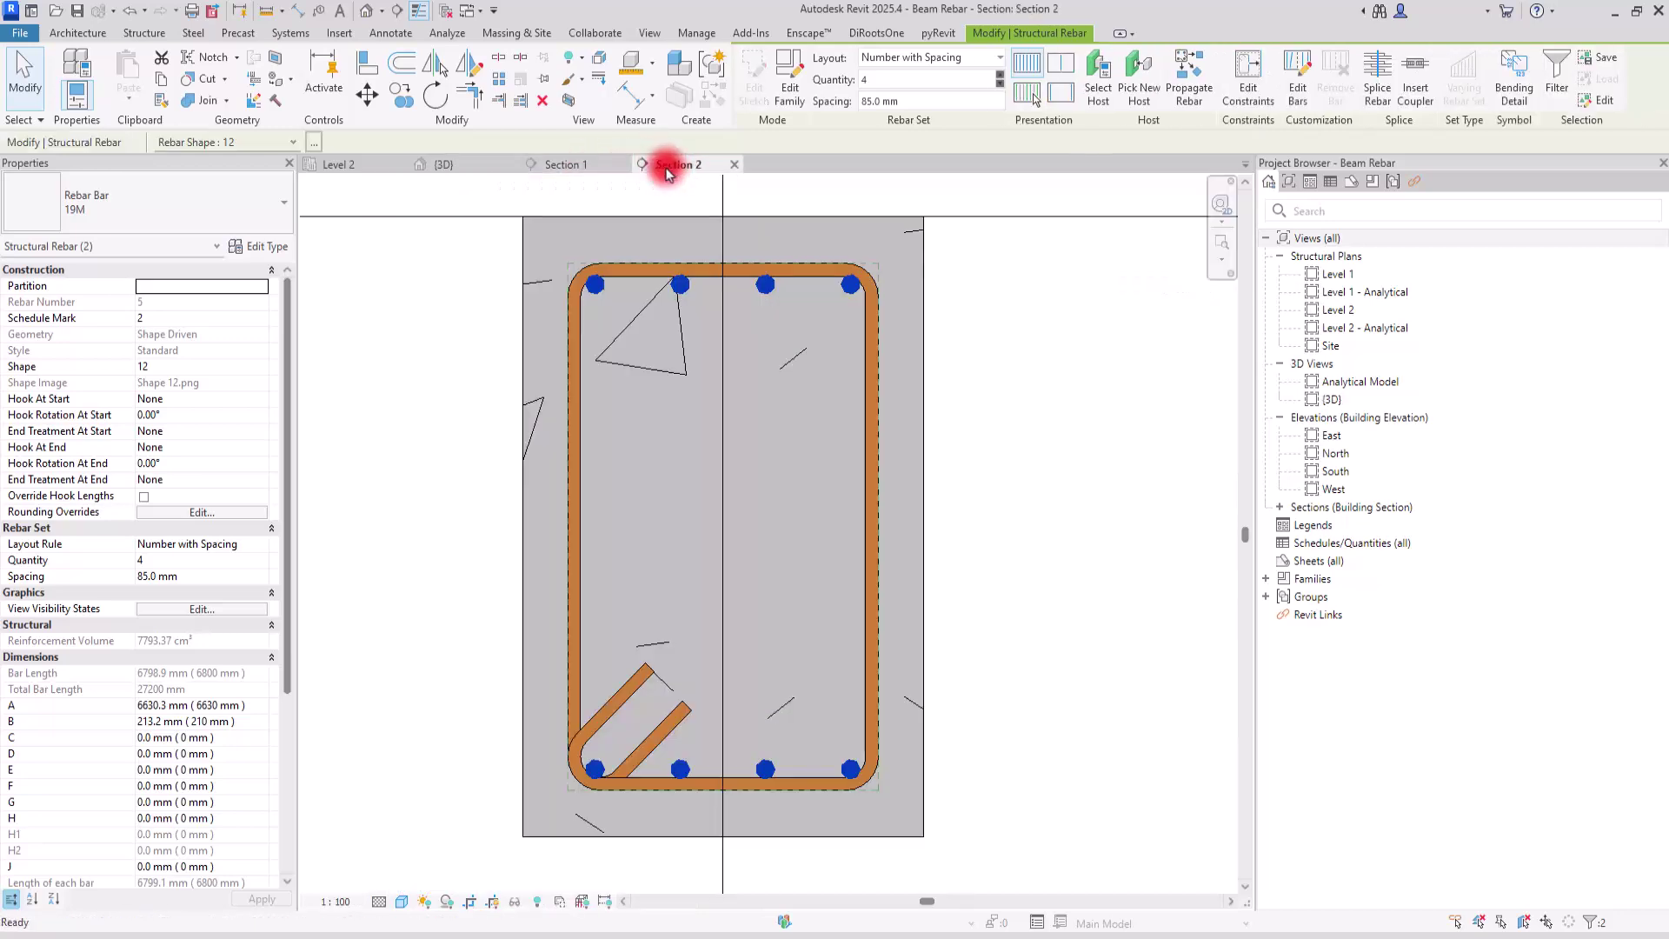
pyautogui.click(667, 290)
pyautogui.click(683, 287)
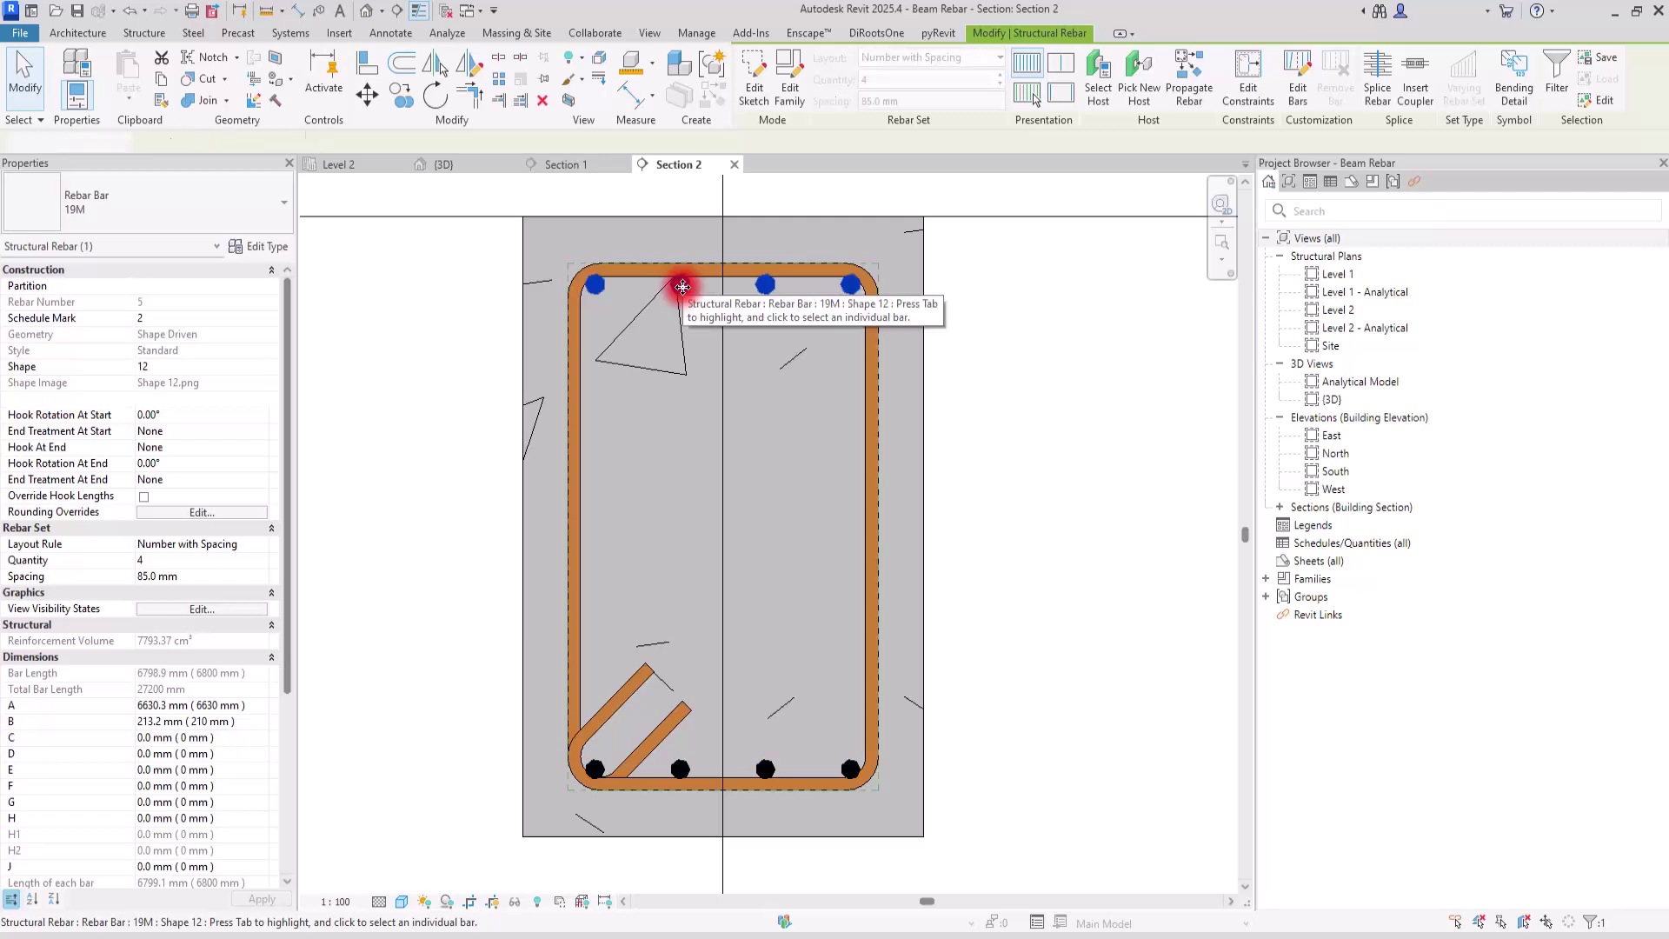
pyautogui.click(691, 747)
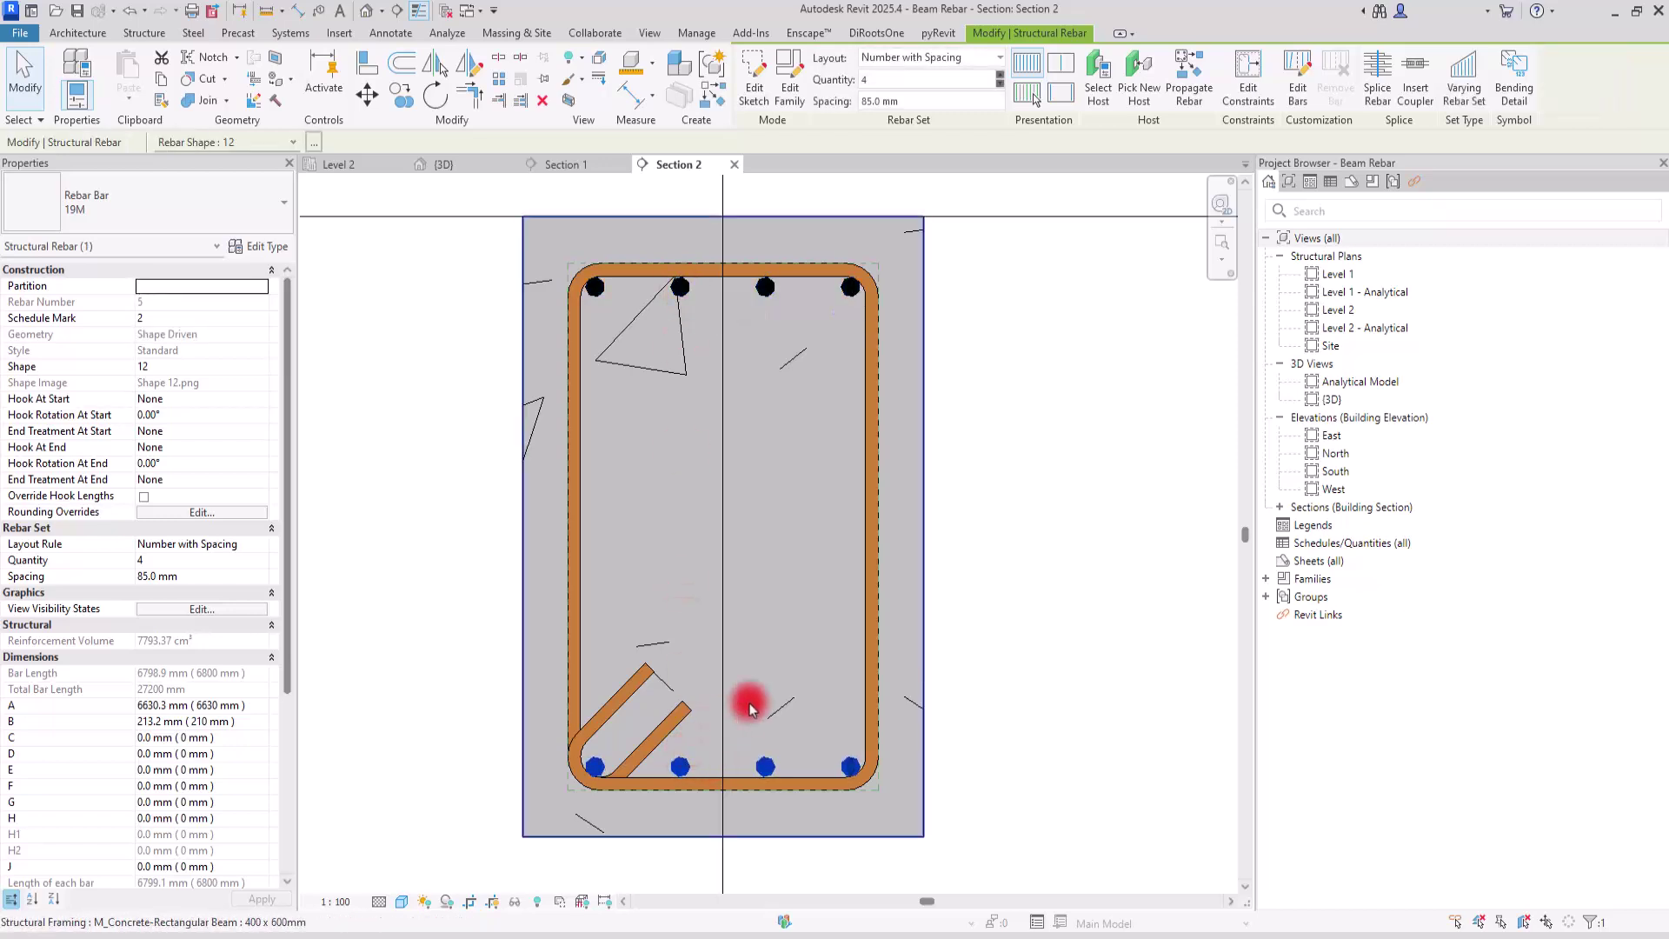
pyautogui.click(961, 581)
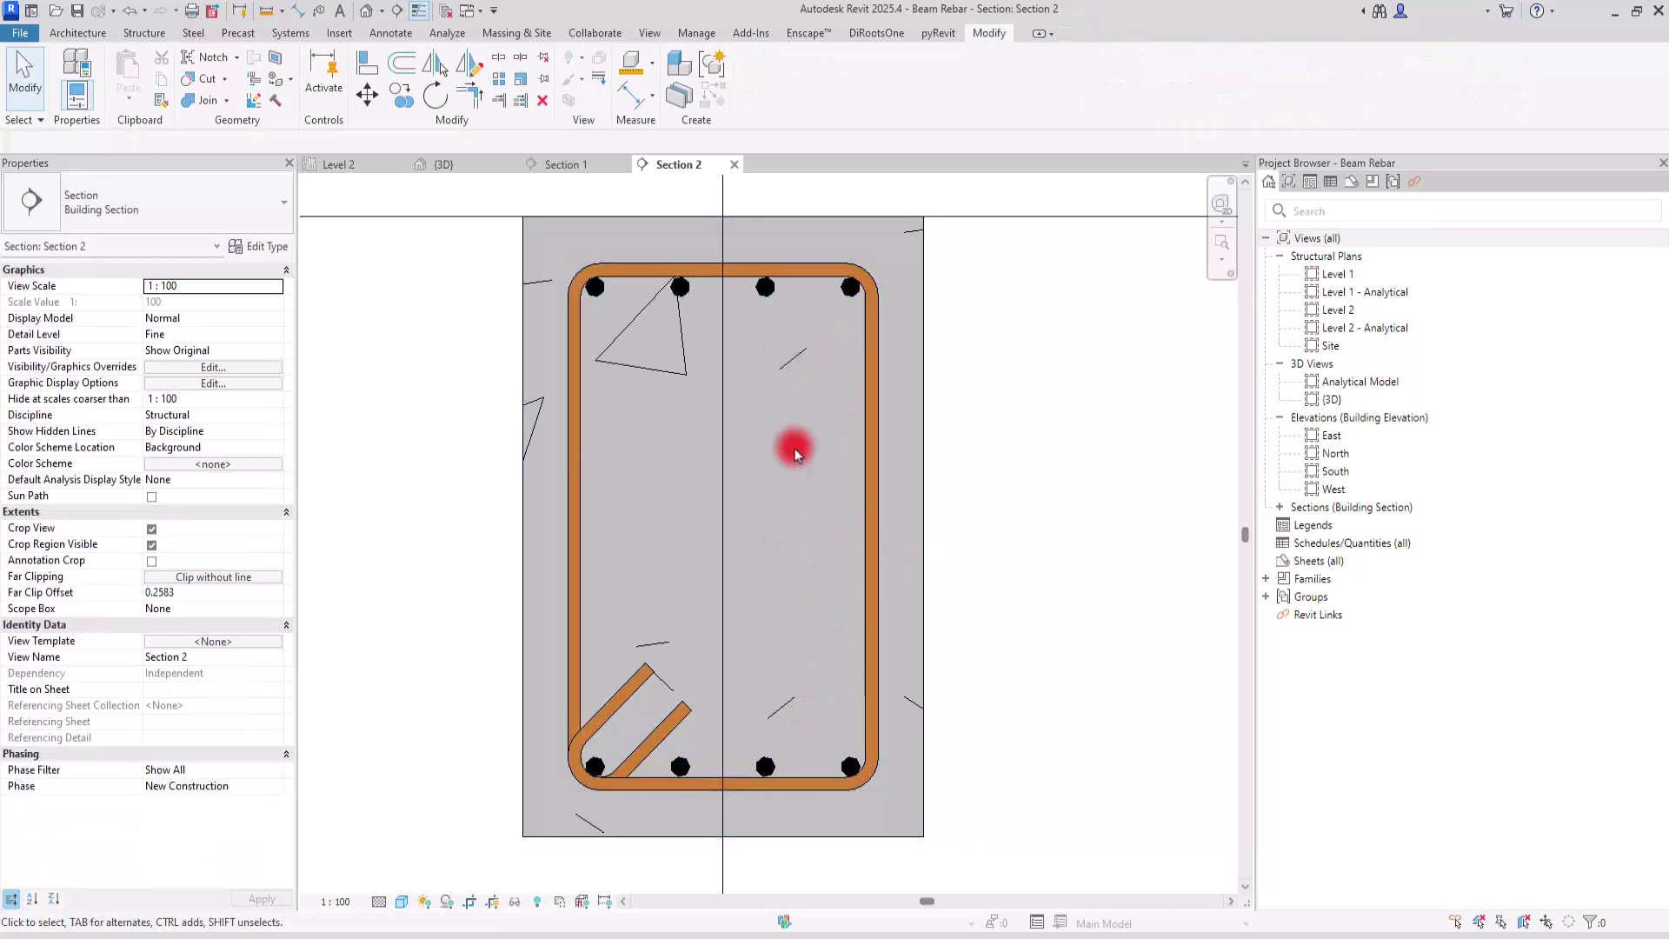
# Copy the top bar set straight down to near the beam's mid-height.
pyautogui.click(759, 290)
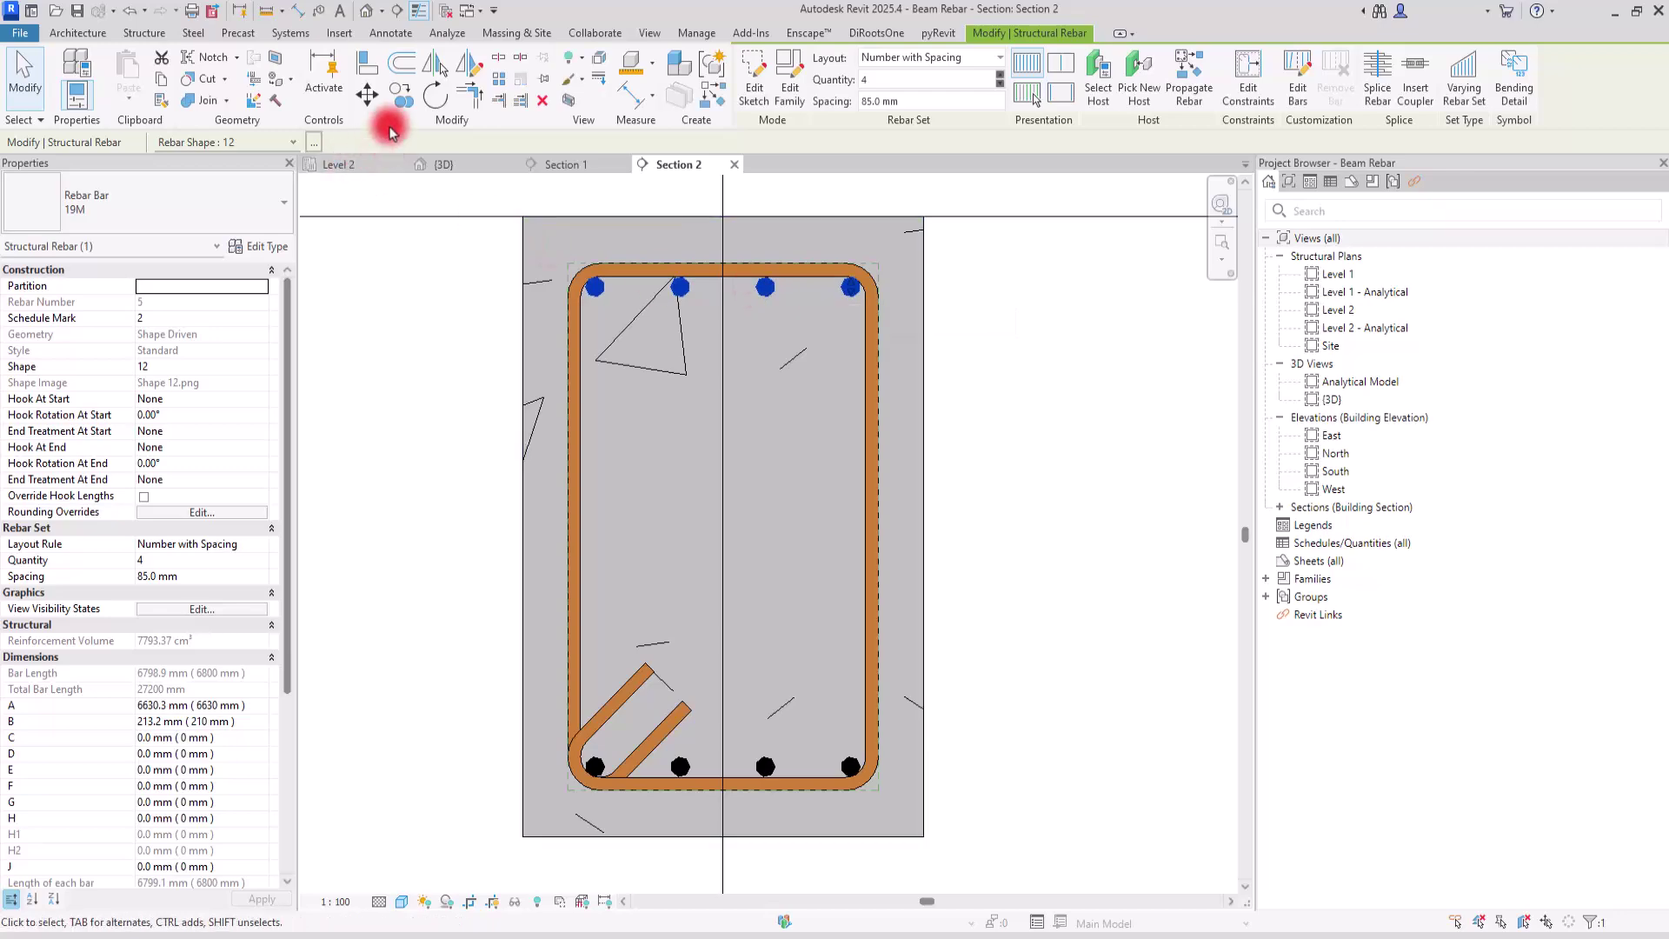
pyautogui.click(400, 93)
pyautogui.click(765, 280)
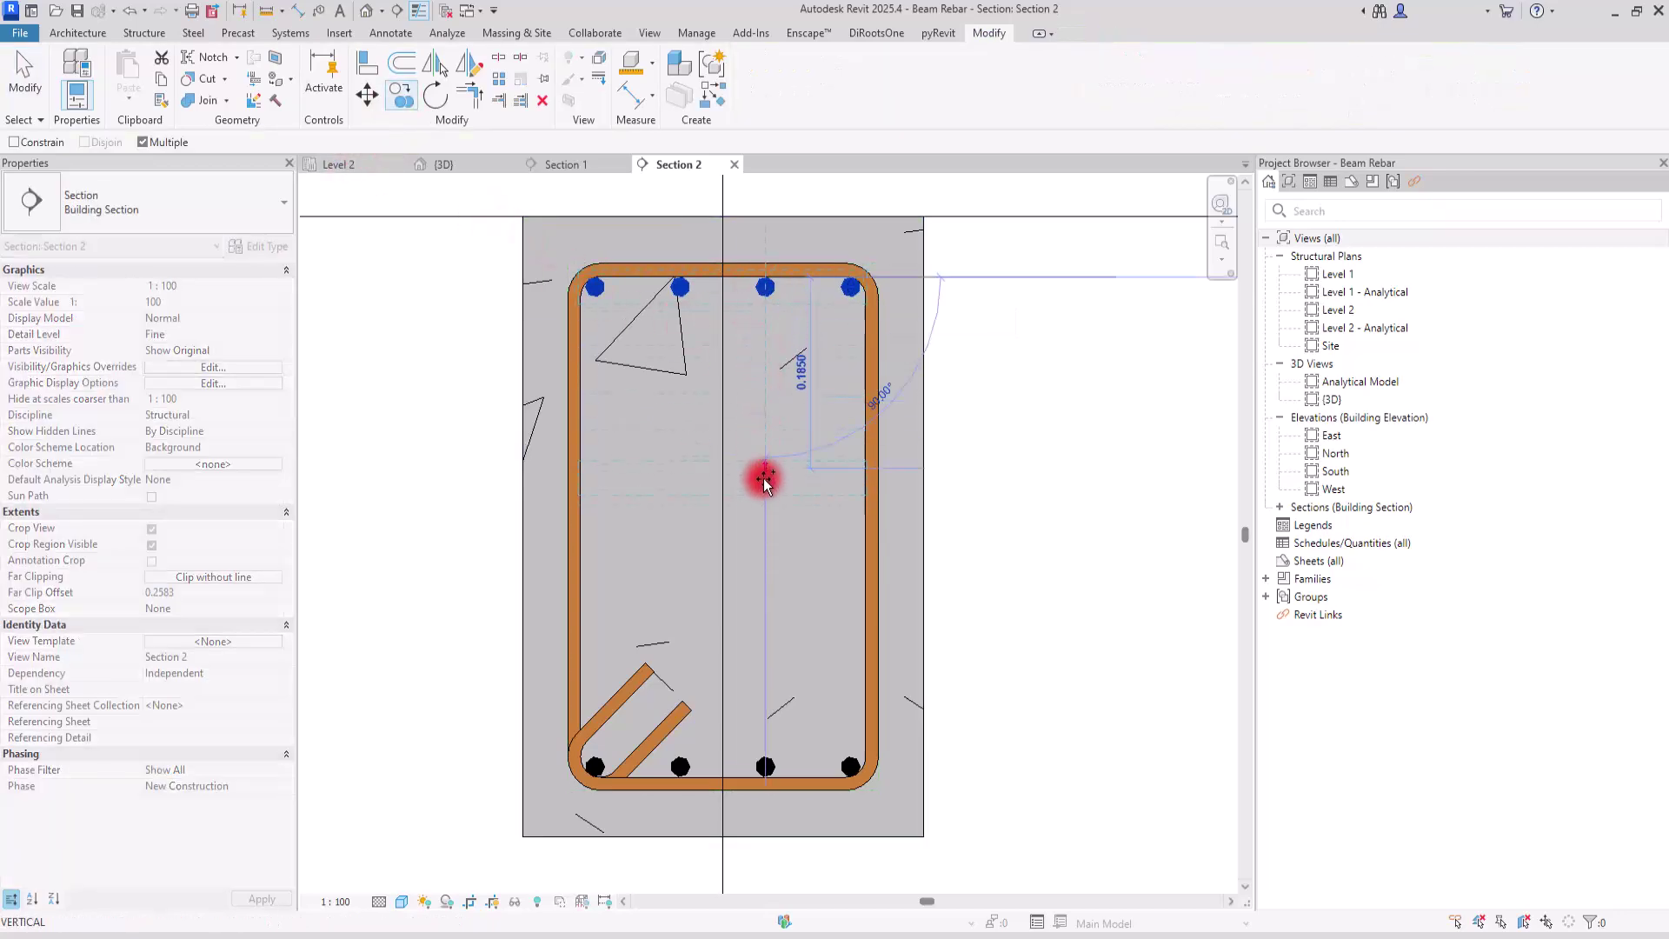
pyautogui.click(765, 487)
pyautogui.press('Escape')
# Create a copy of the mid-height bar set rotated 90° about its rightmost bar, and delete the horizontal mid-height set.
pyautogui.click(435, 93)
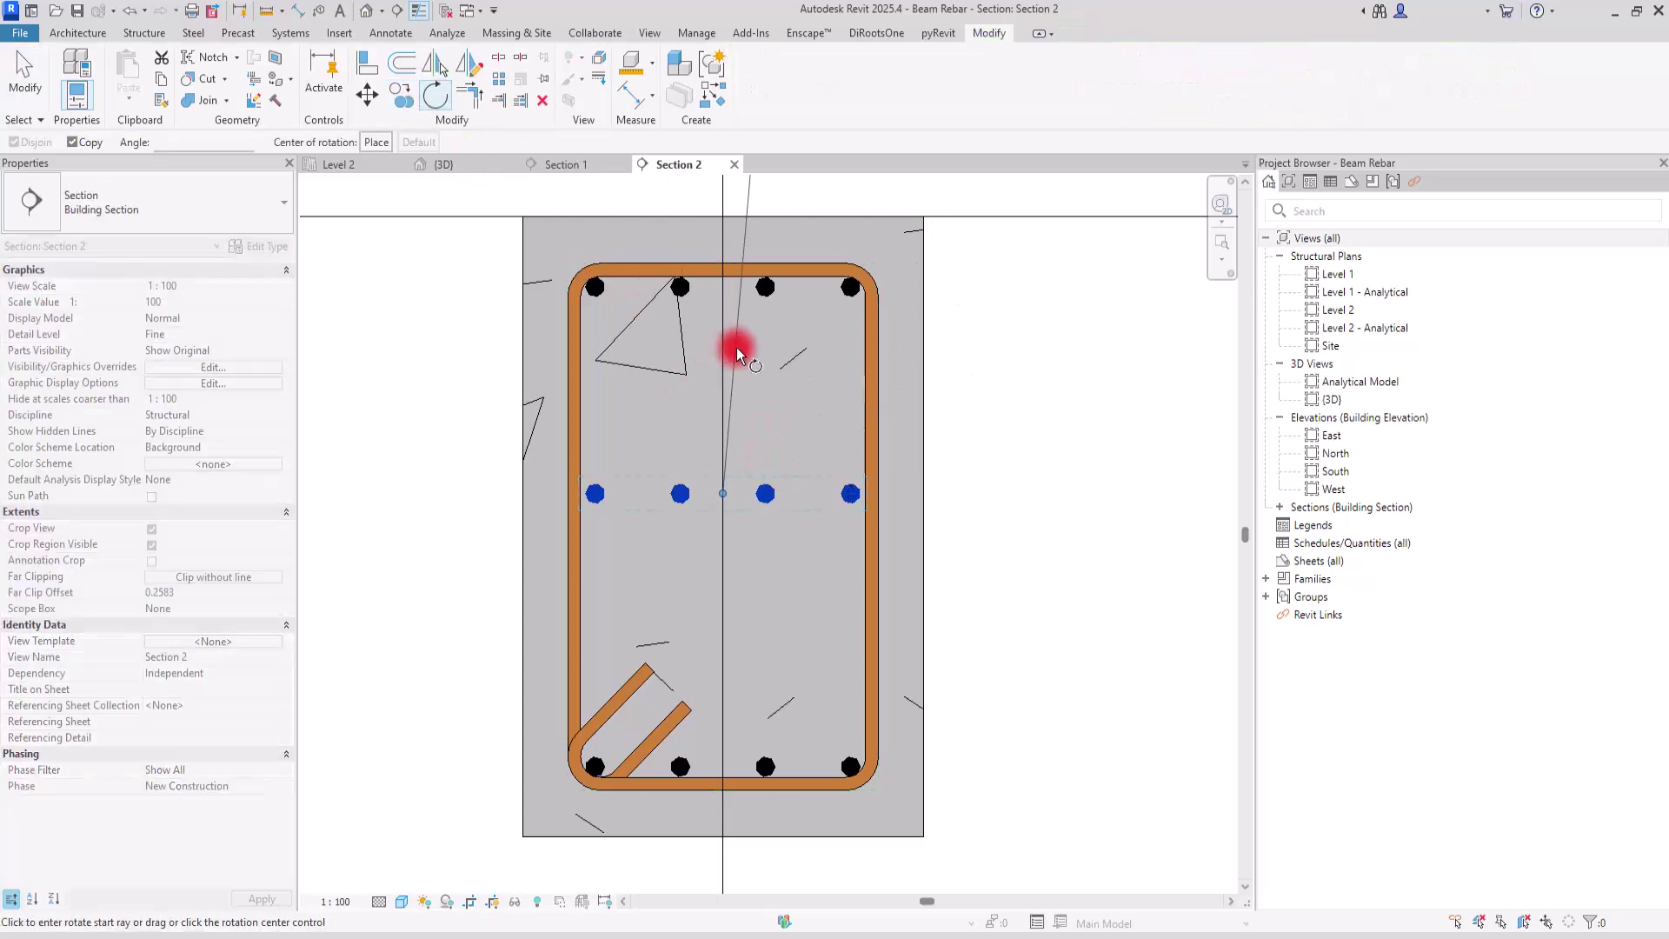
pyautogui.click(374, 141)
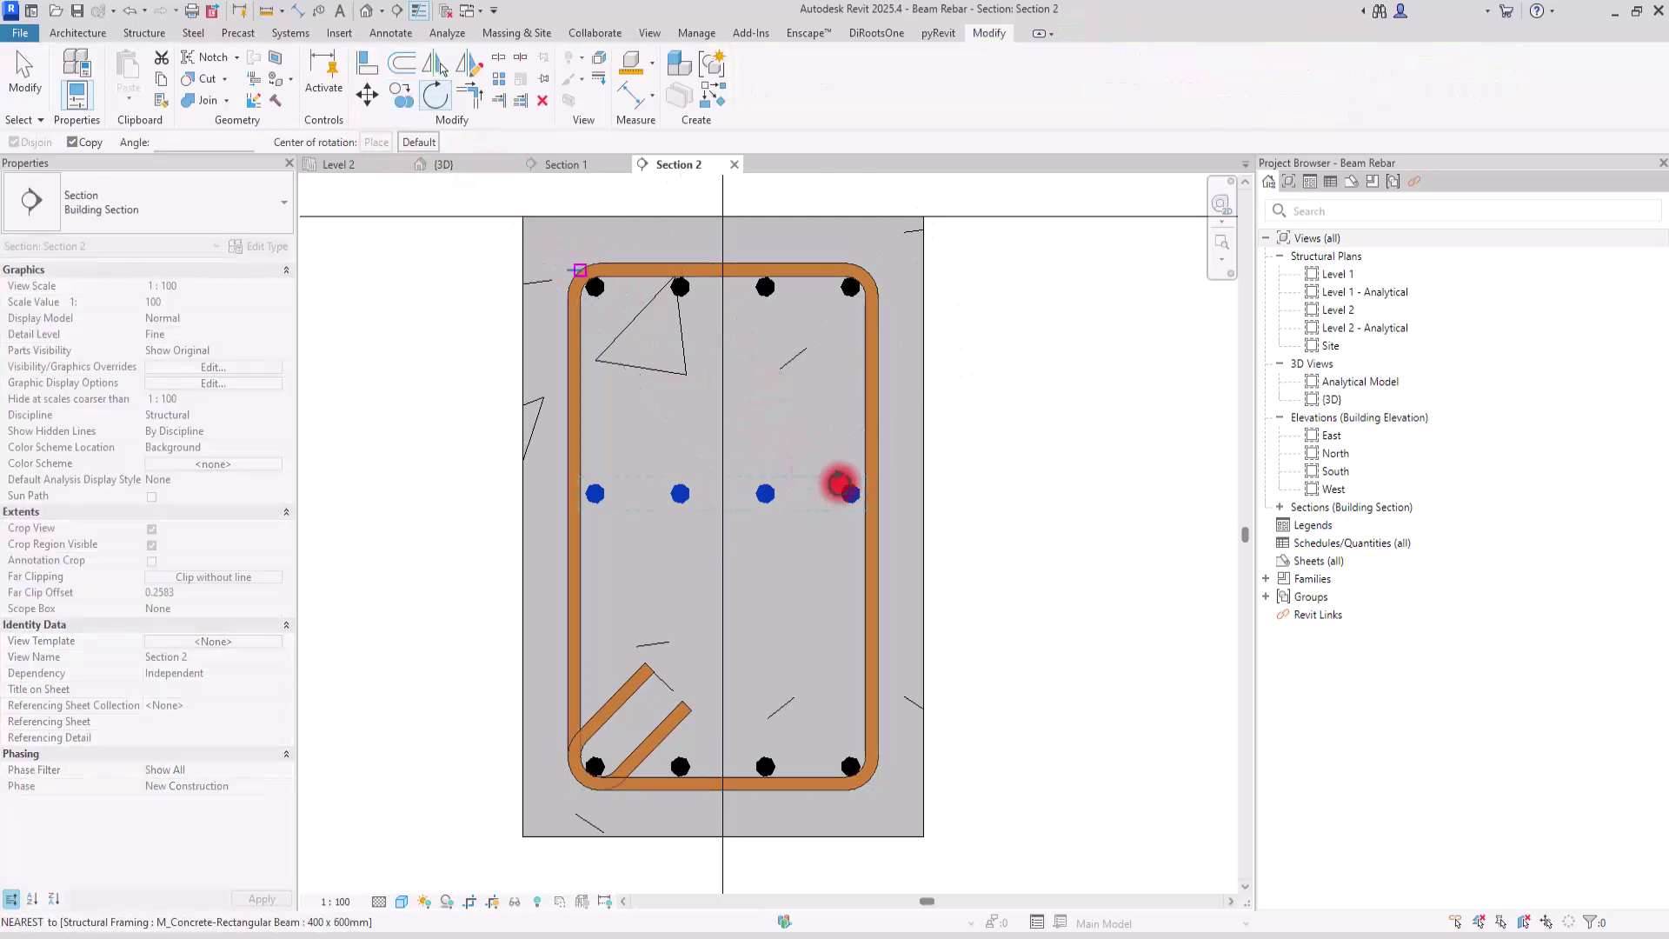
pyautogui.click(849, 494)
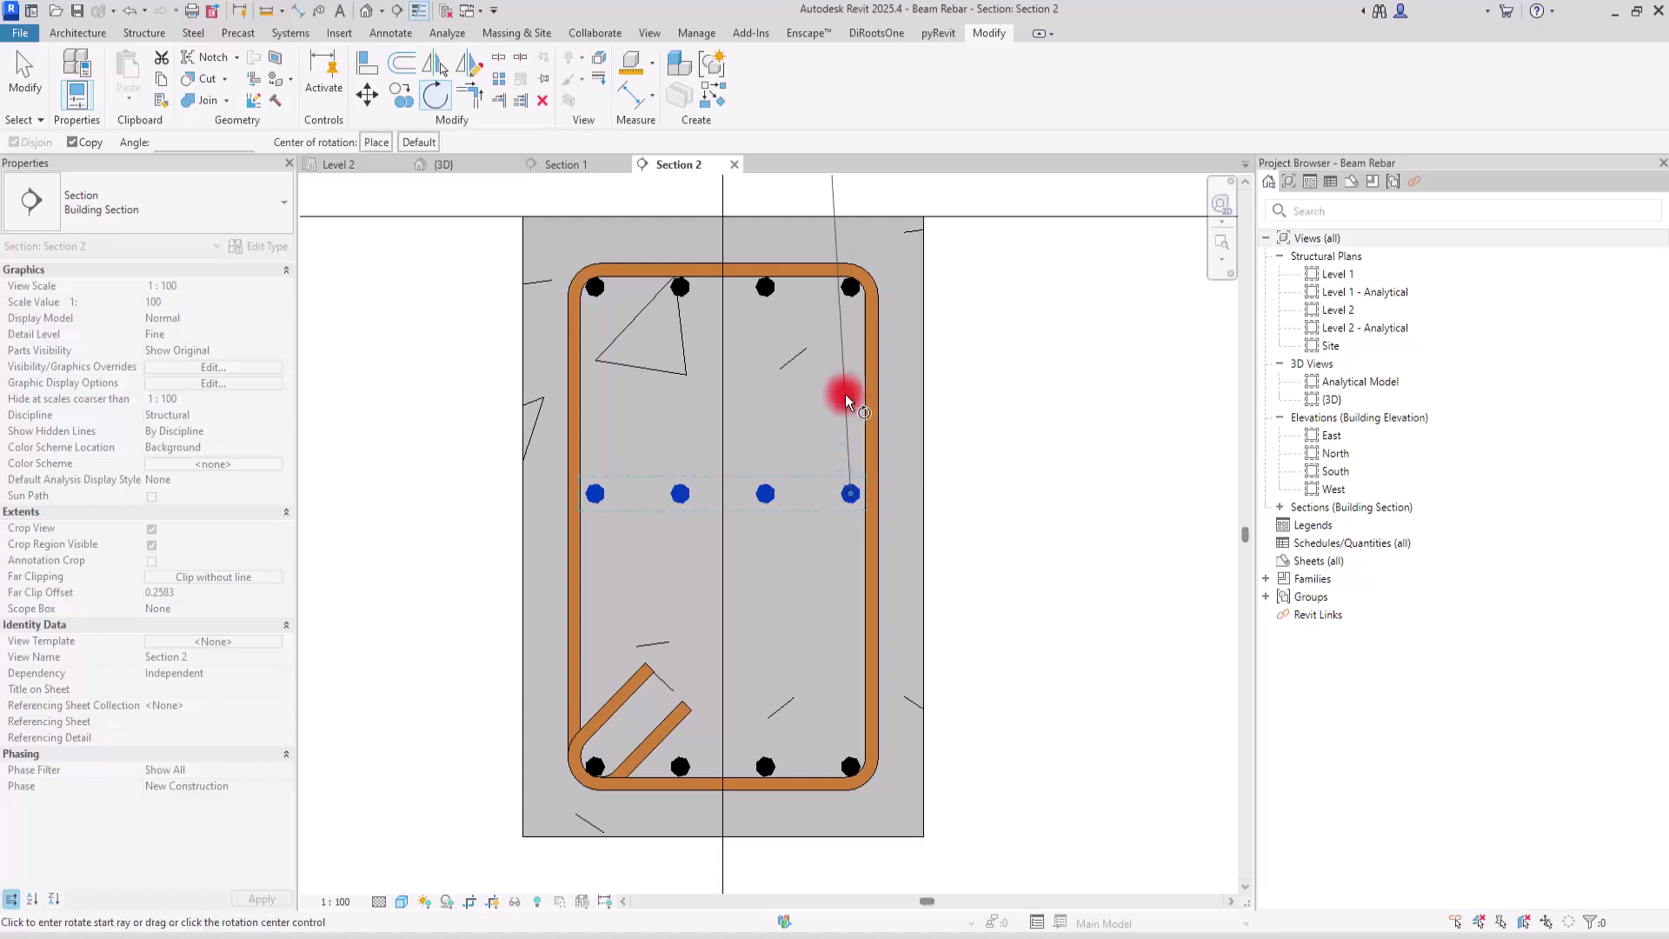
pyautogui.click(850, 374)
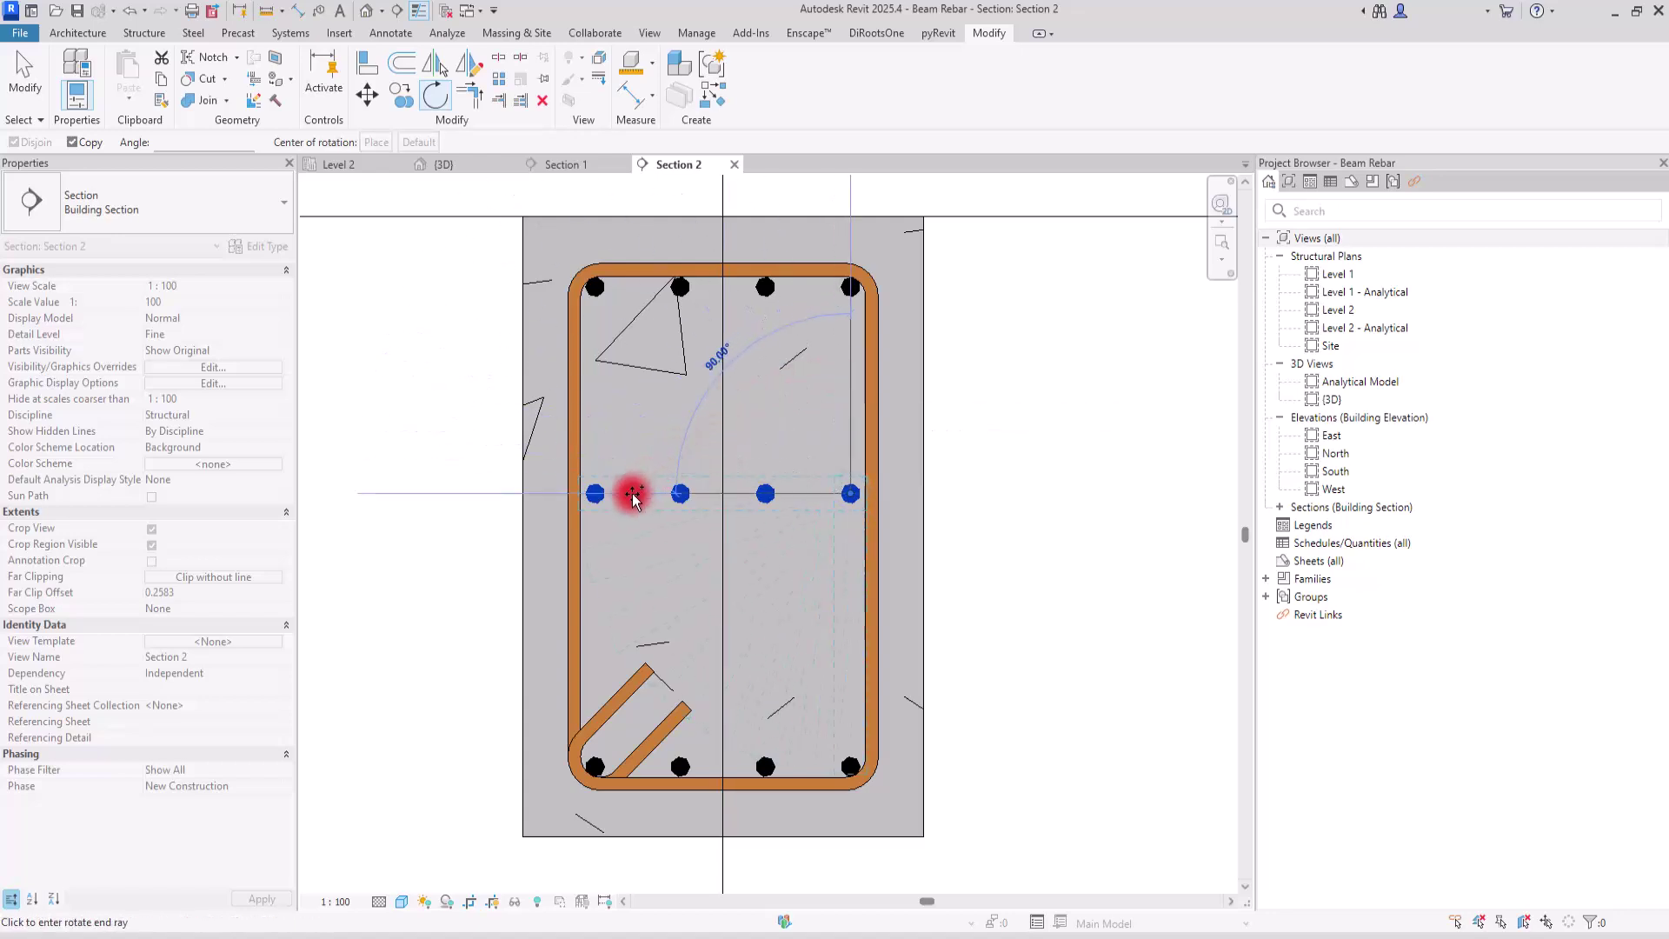
pyautogui.click(634, 488)
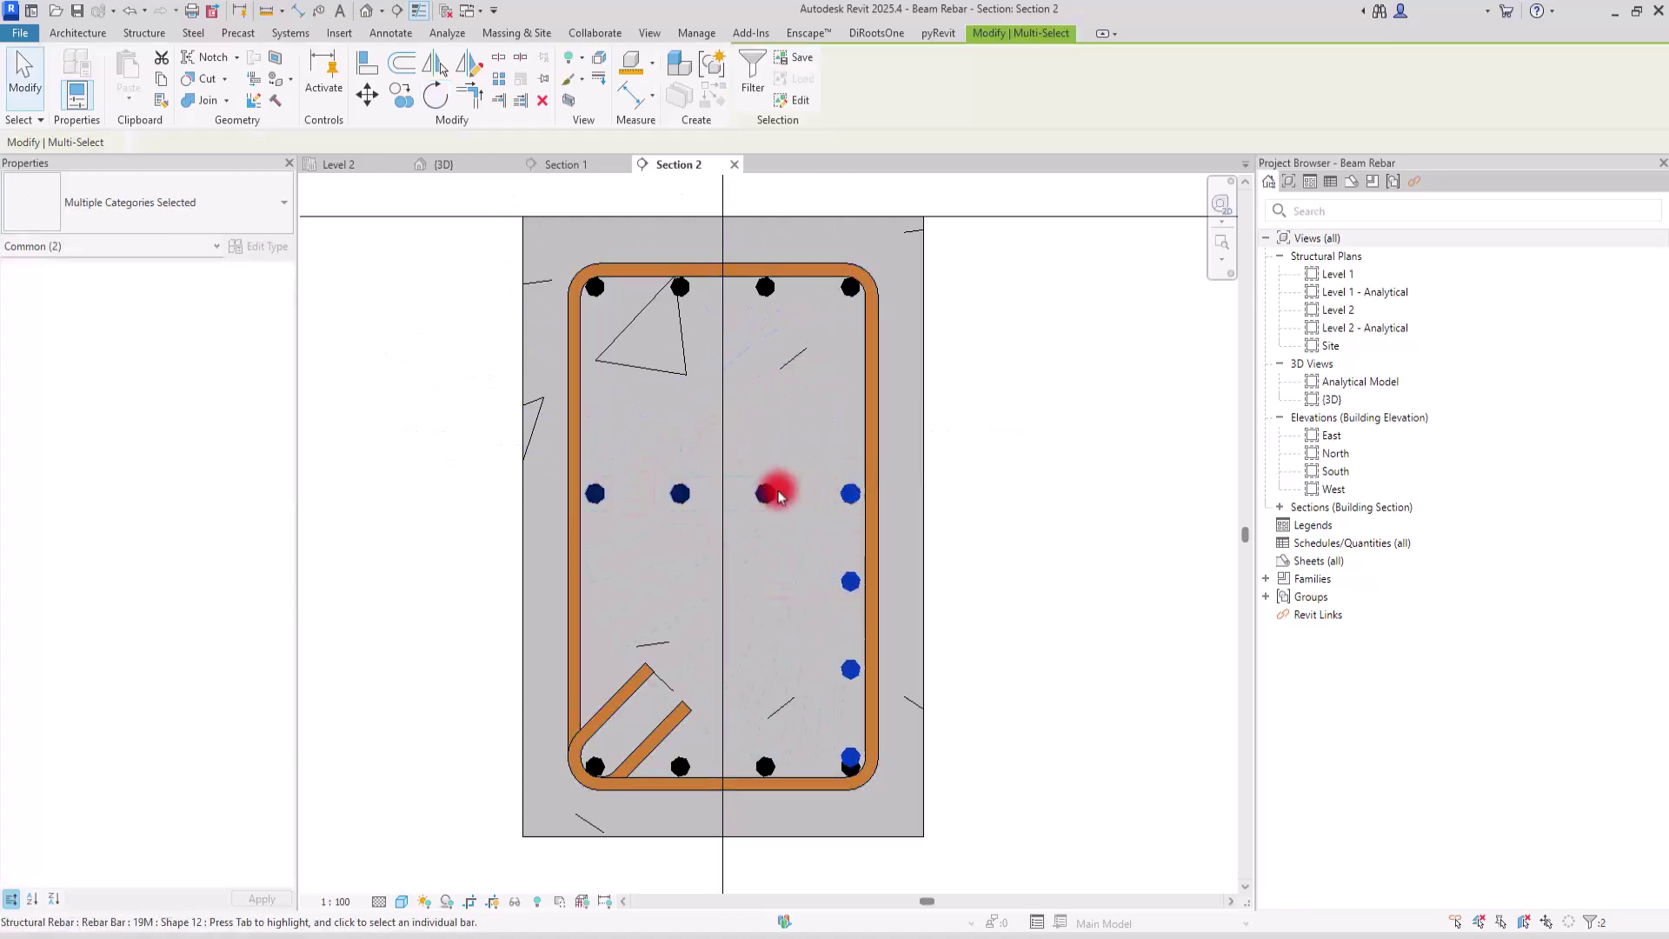
pyautogui.click(763, 493)
pyautogui.press('Delete')
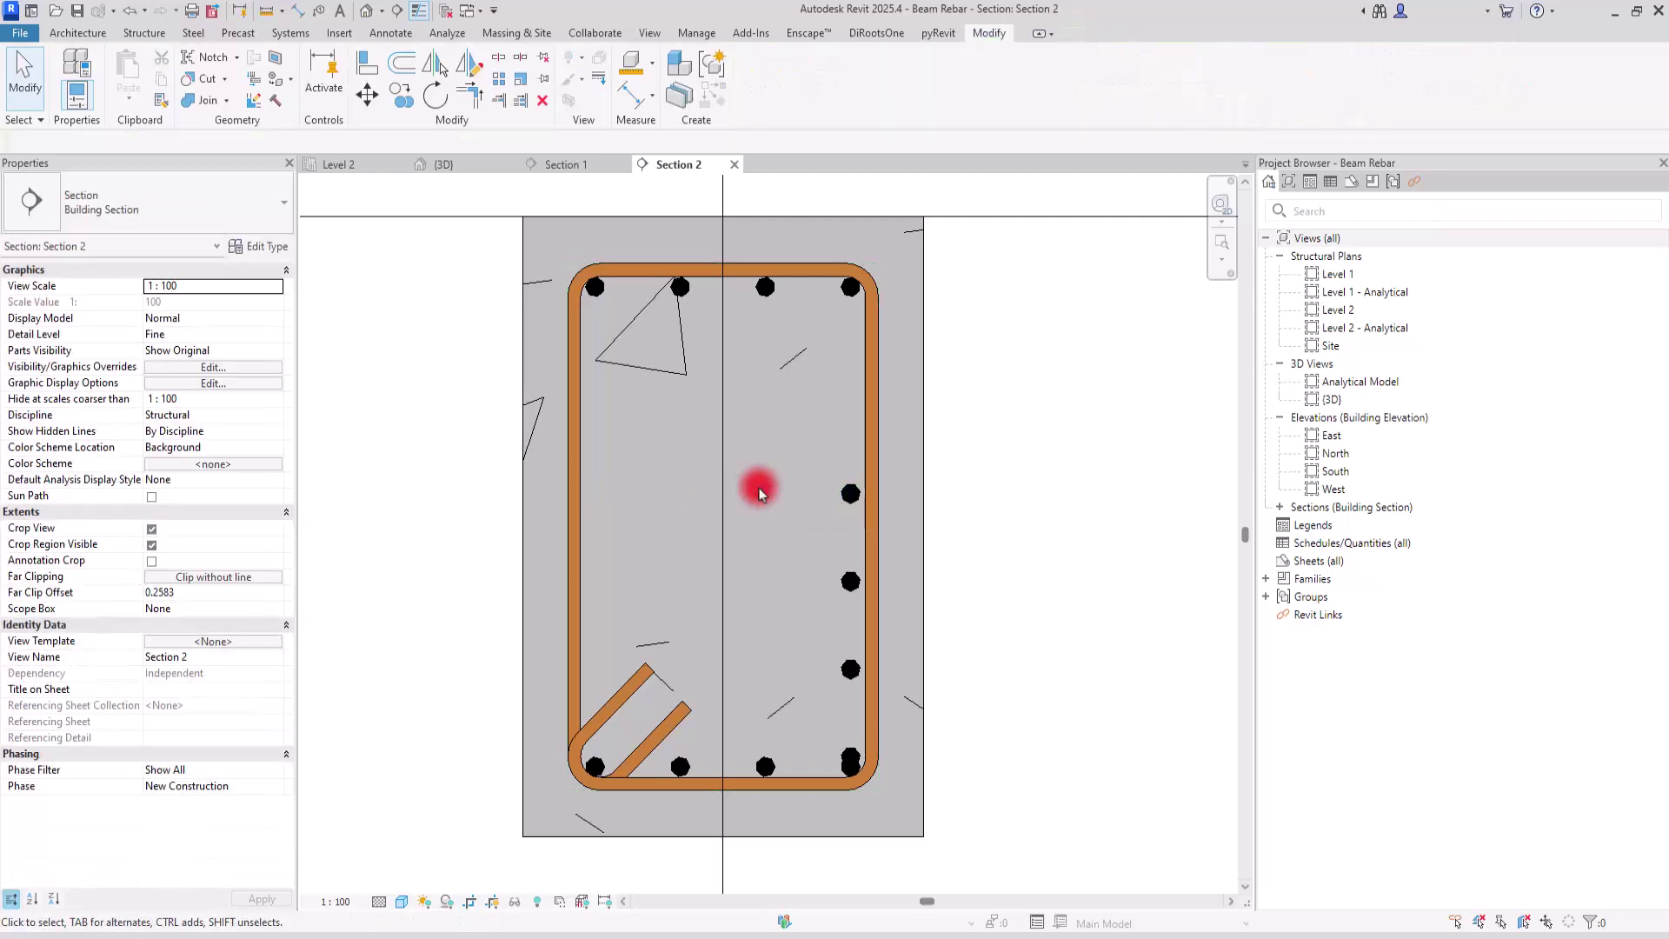
# Move the vertical side bar set straight up so its uppermost bar coincides with the rightmost top bar.
pyautogui.click(850, 497)
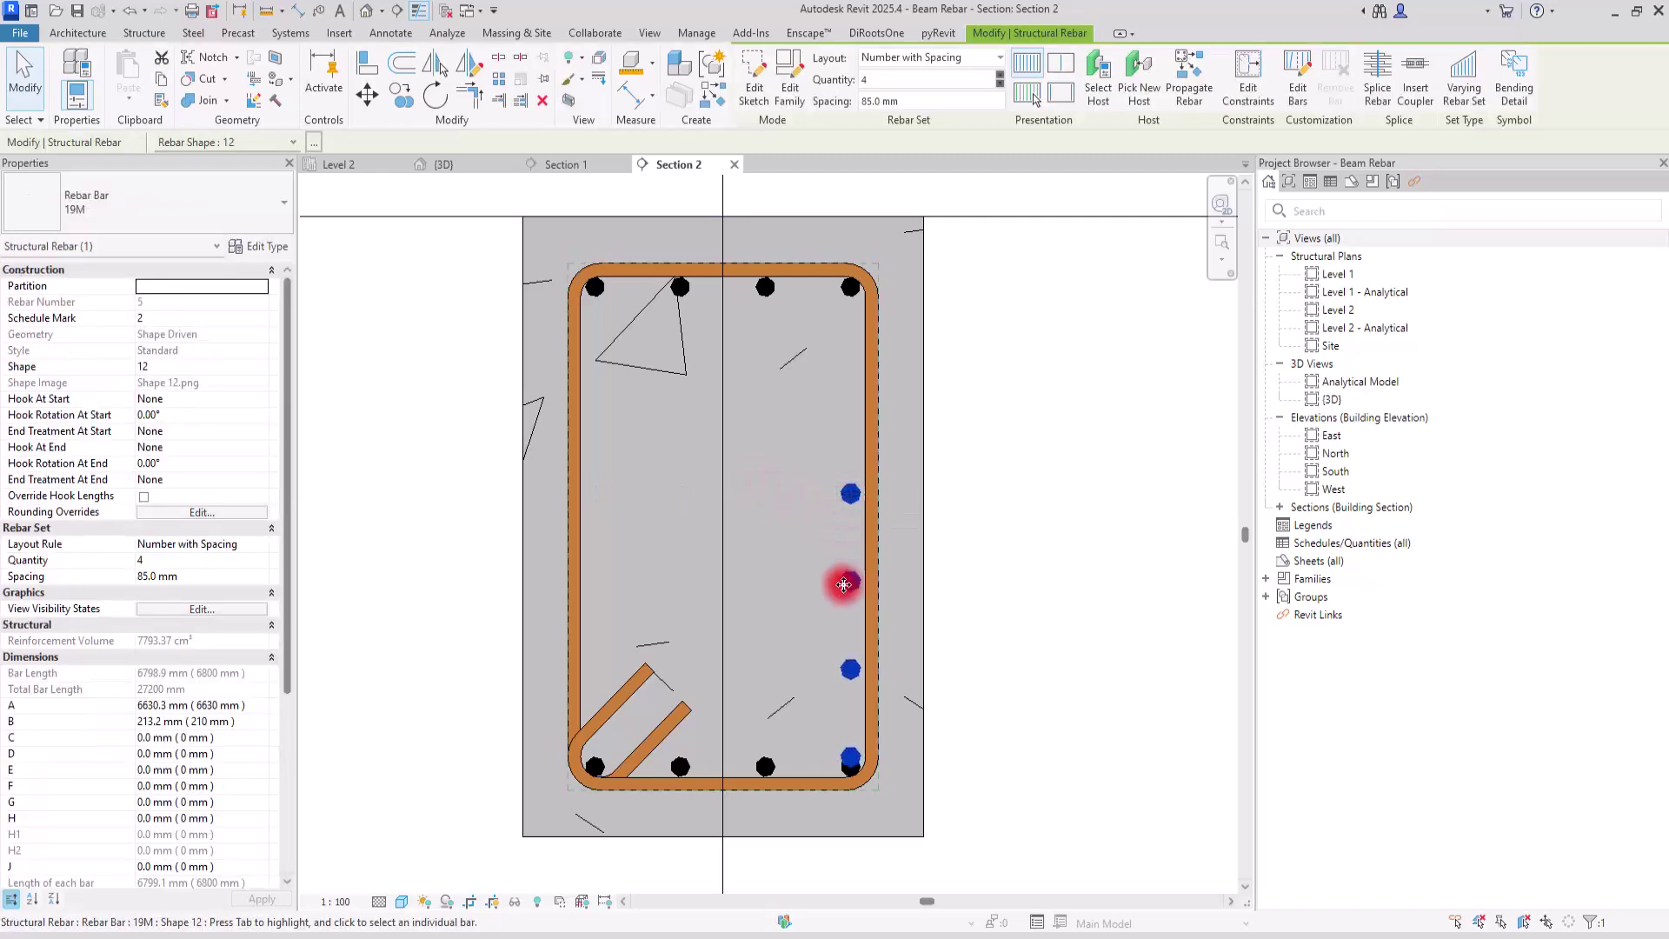
pyautogui.click(381, 99)
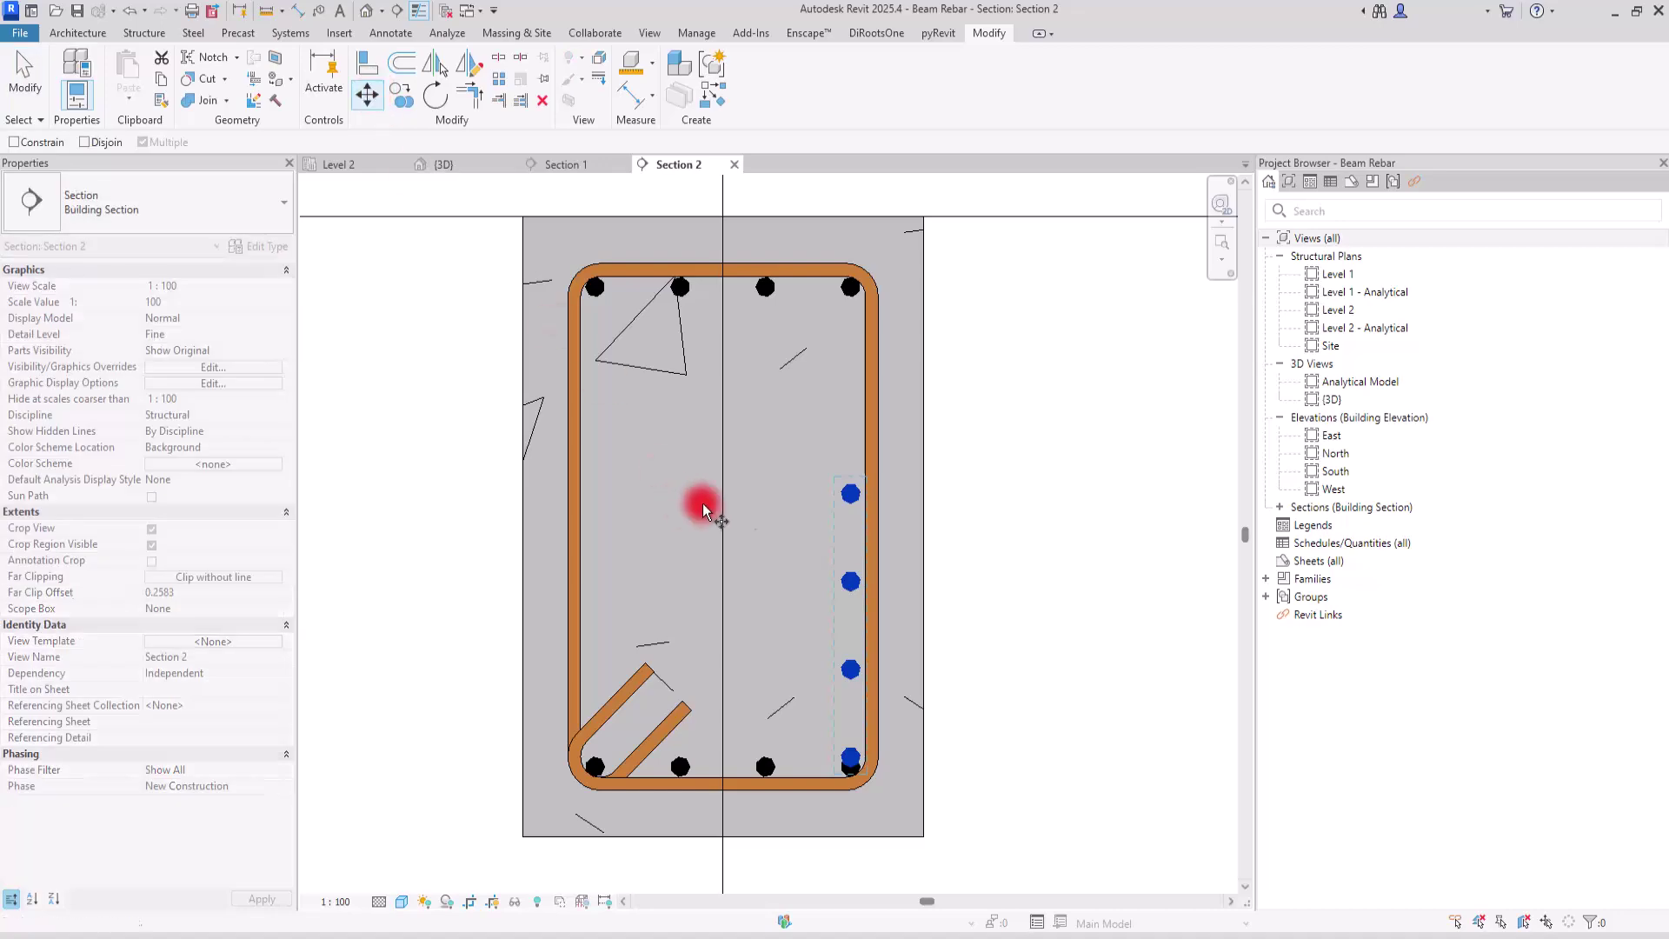
pyautogui.click(871, 512)
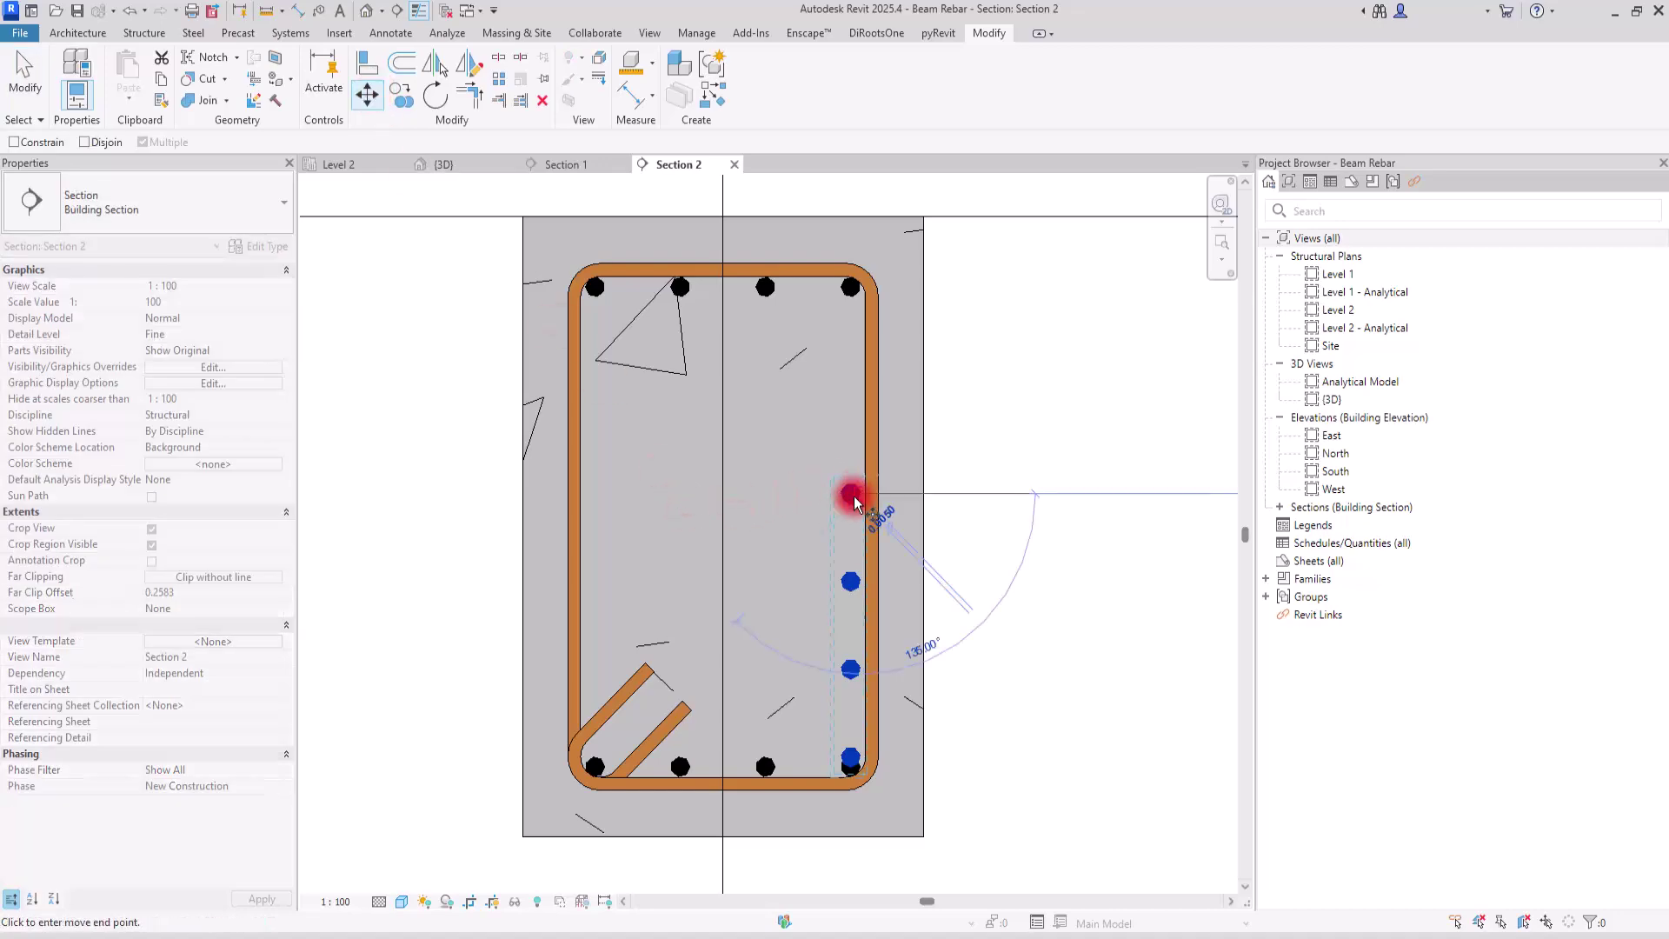
pyautogui.click(855, 294)
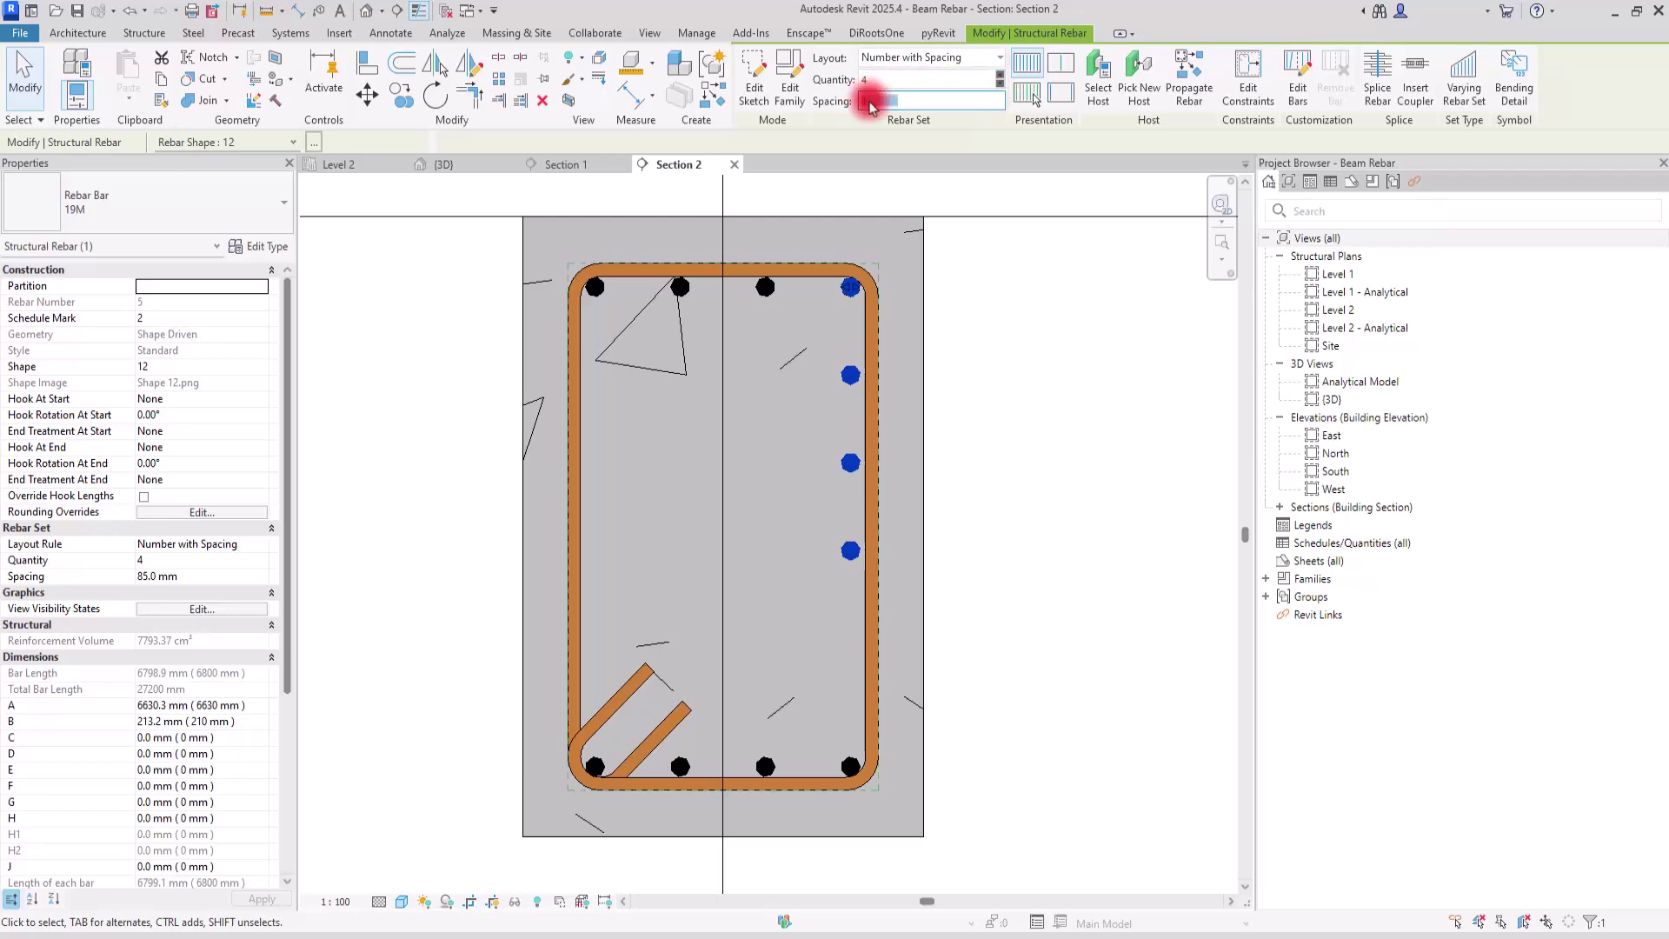
# Set the side bar set's spacing to 100 mm, keeping its quantity at 4 bars.
pyautogui.write('100')
pyautogui.press('Return')
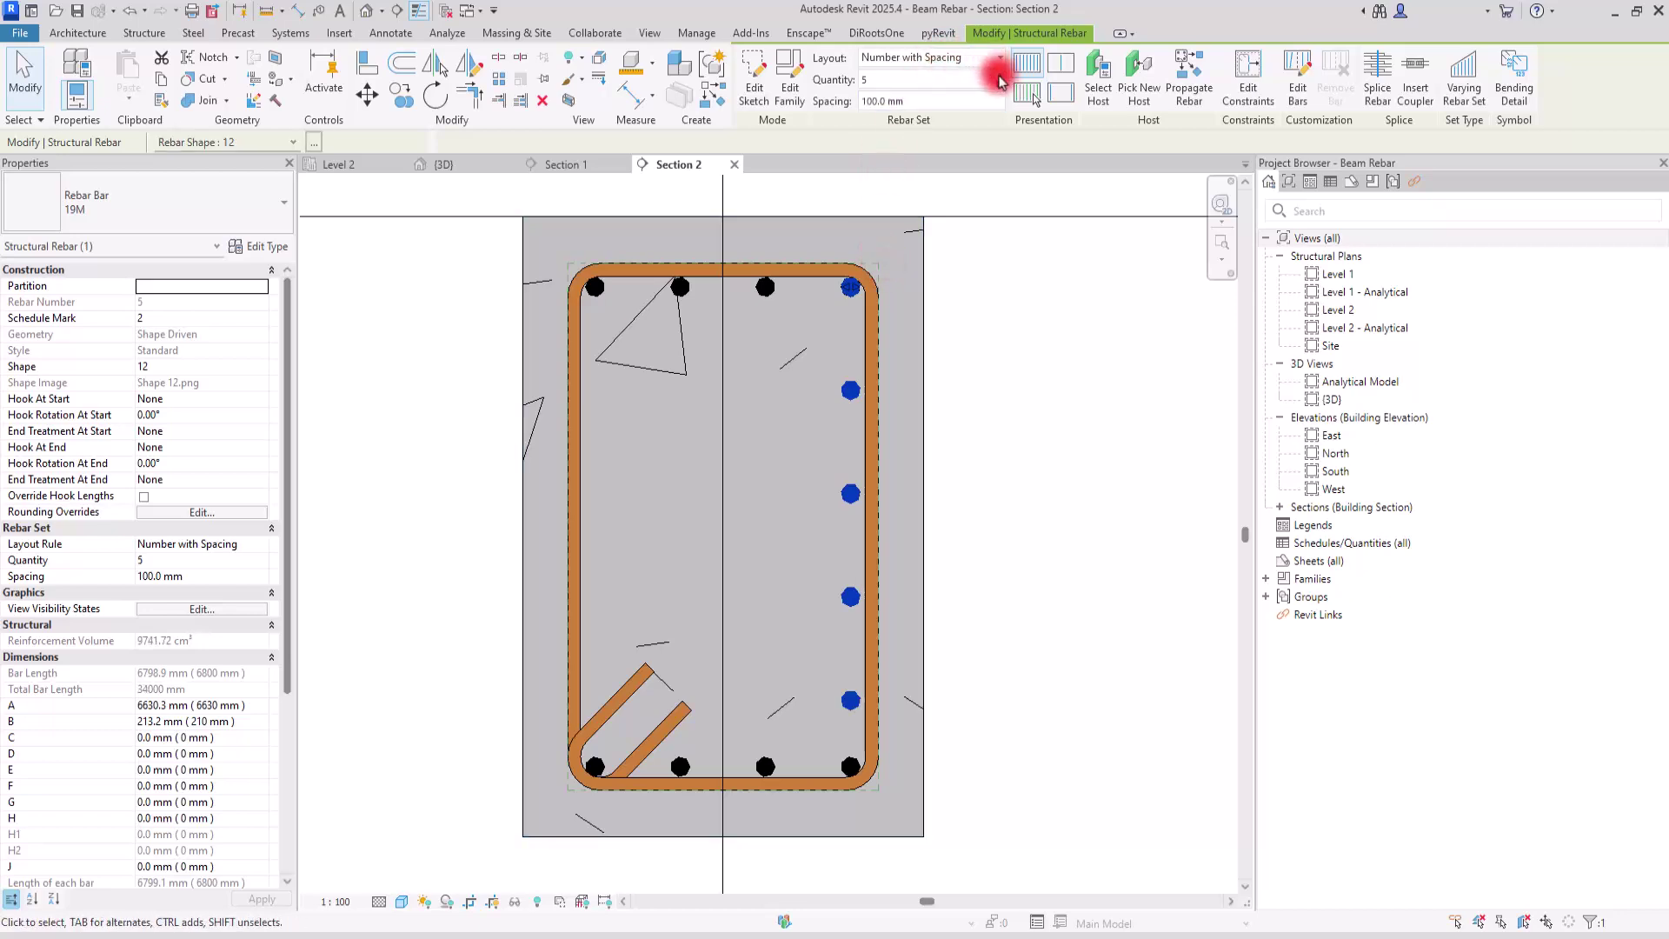
pyautogui.click(989, 82)
pyautogui.click(999, 84)
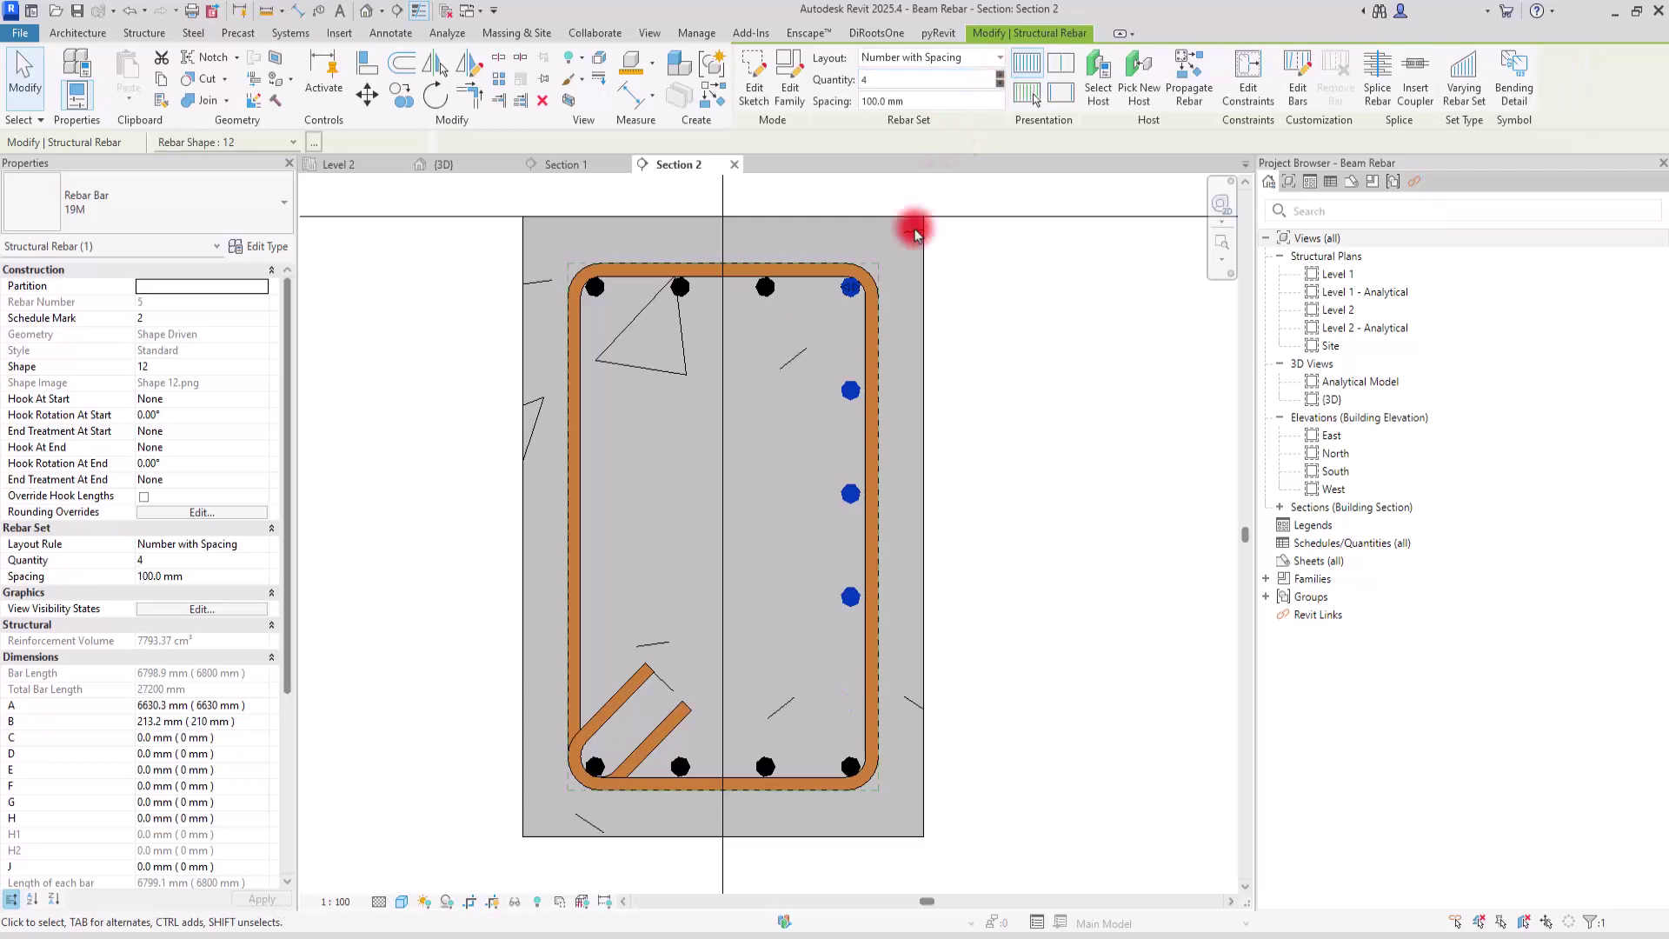
pyautogui.scroll(-6, 771, 361)
pyautogui.scroll(-2, 774, 369)
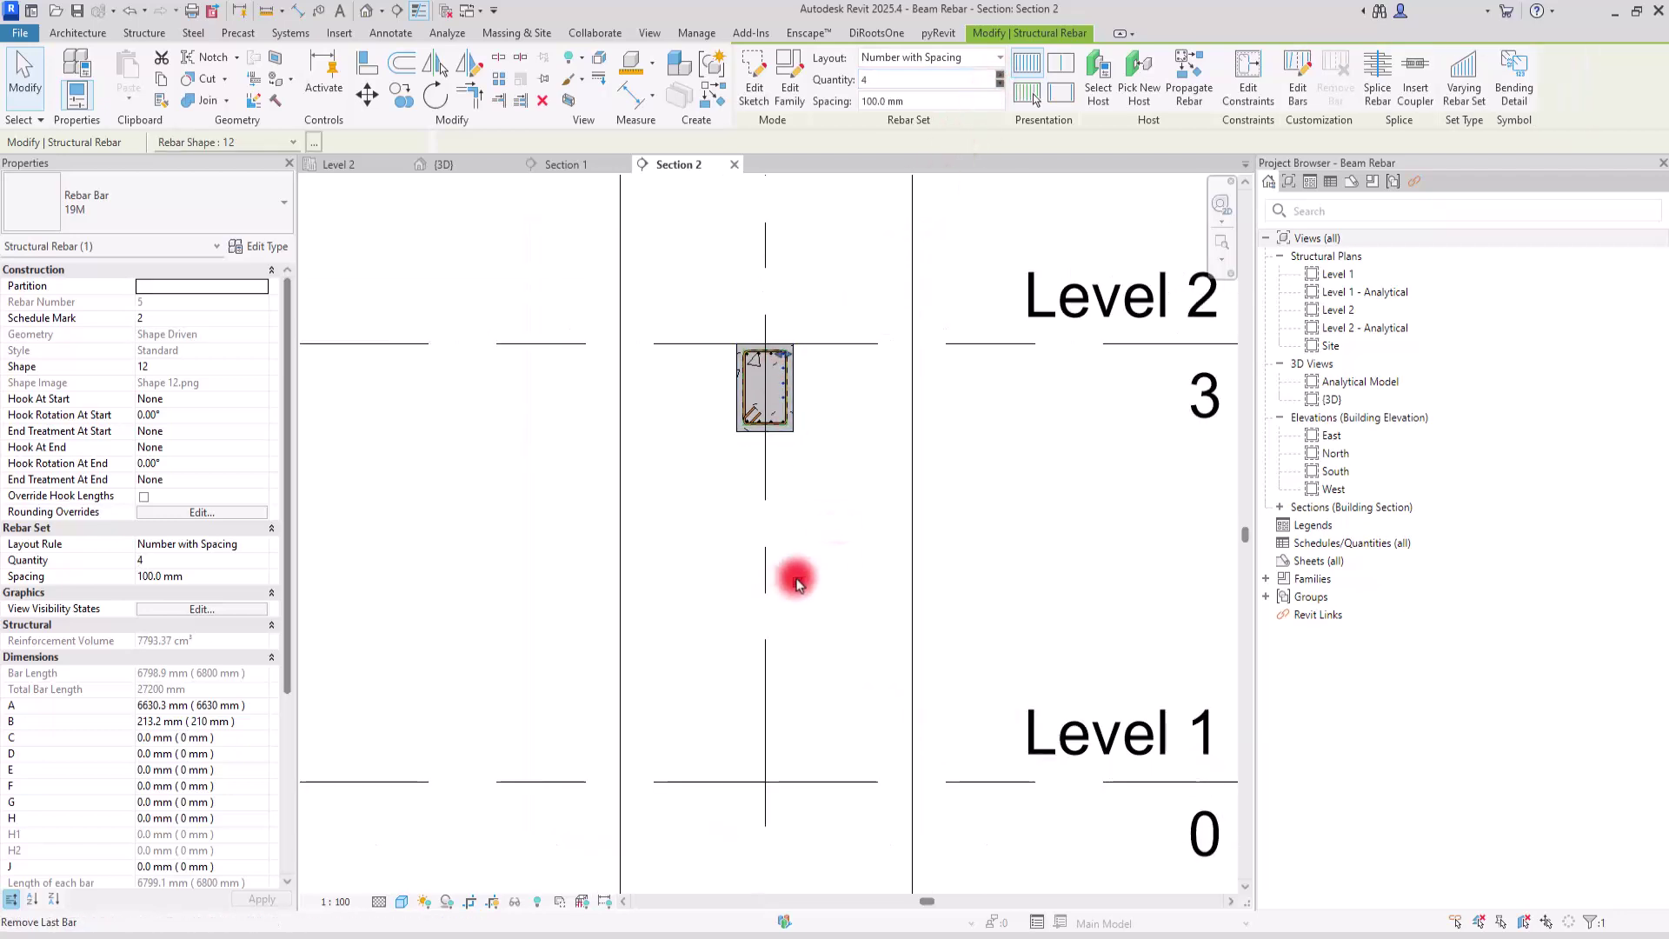
pyautogui.scroll(4, 794, 574)
pyautogui.scroll(-2, 796, 557)
pyautogui.scroll(6, 783, 290)
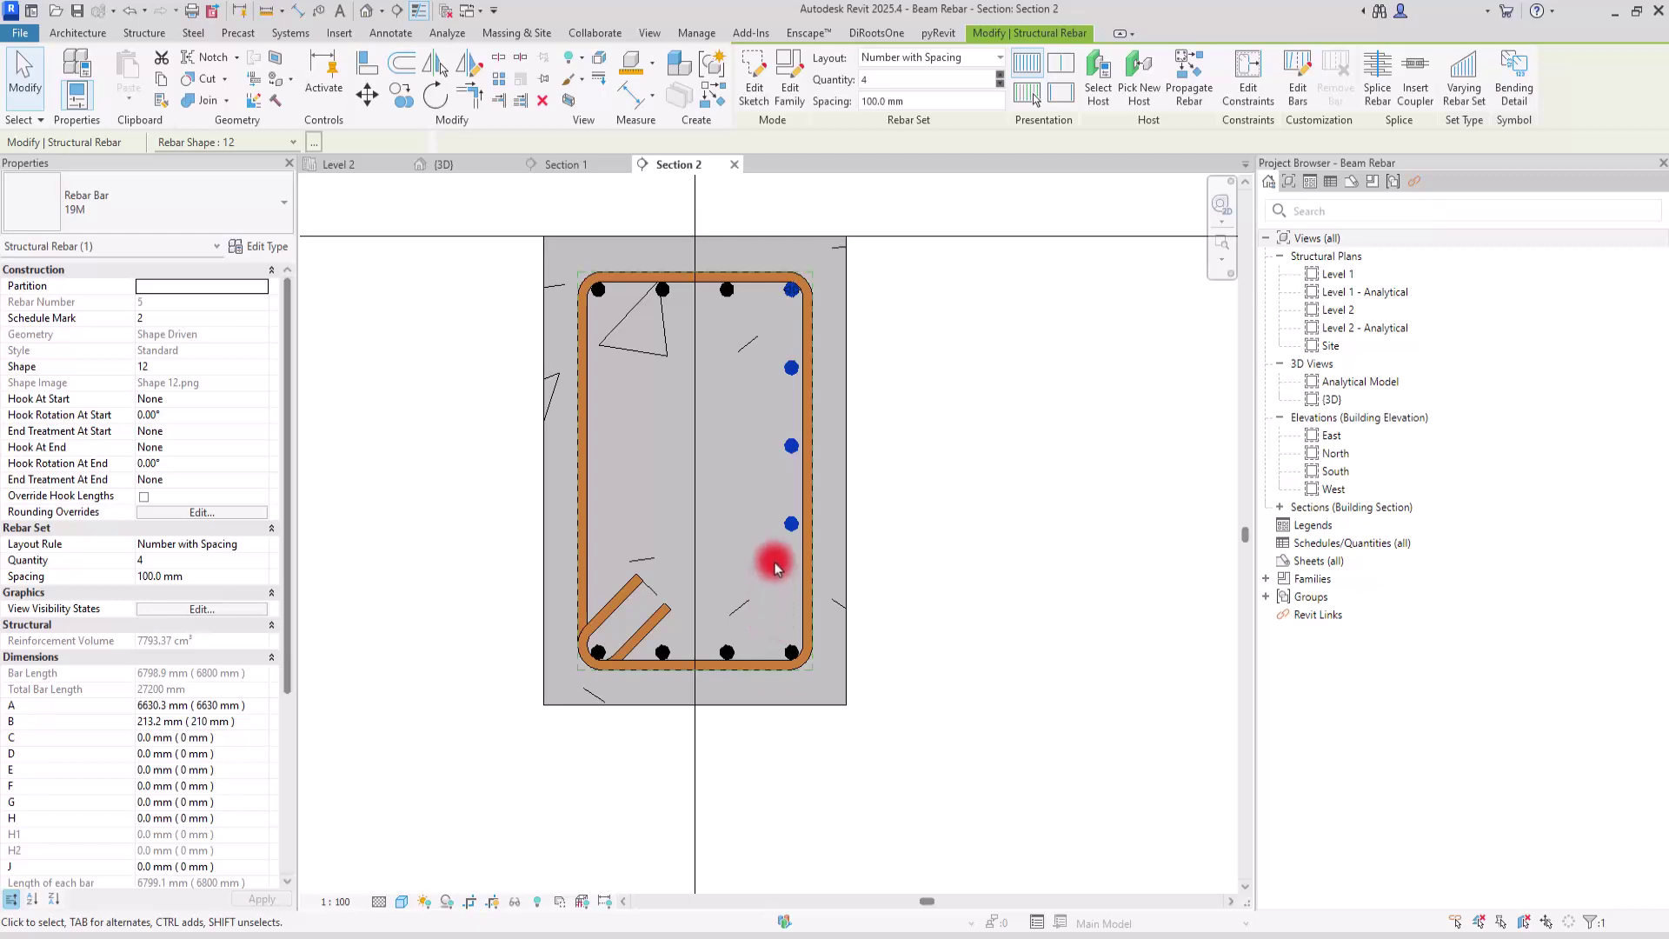
pyautogui.scroll(-3, 785, 527)
pyautogui.scroll(2, 783, 529)
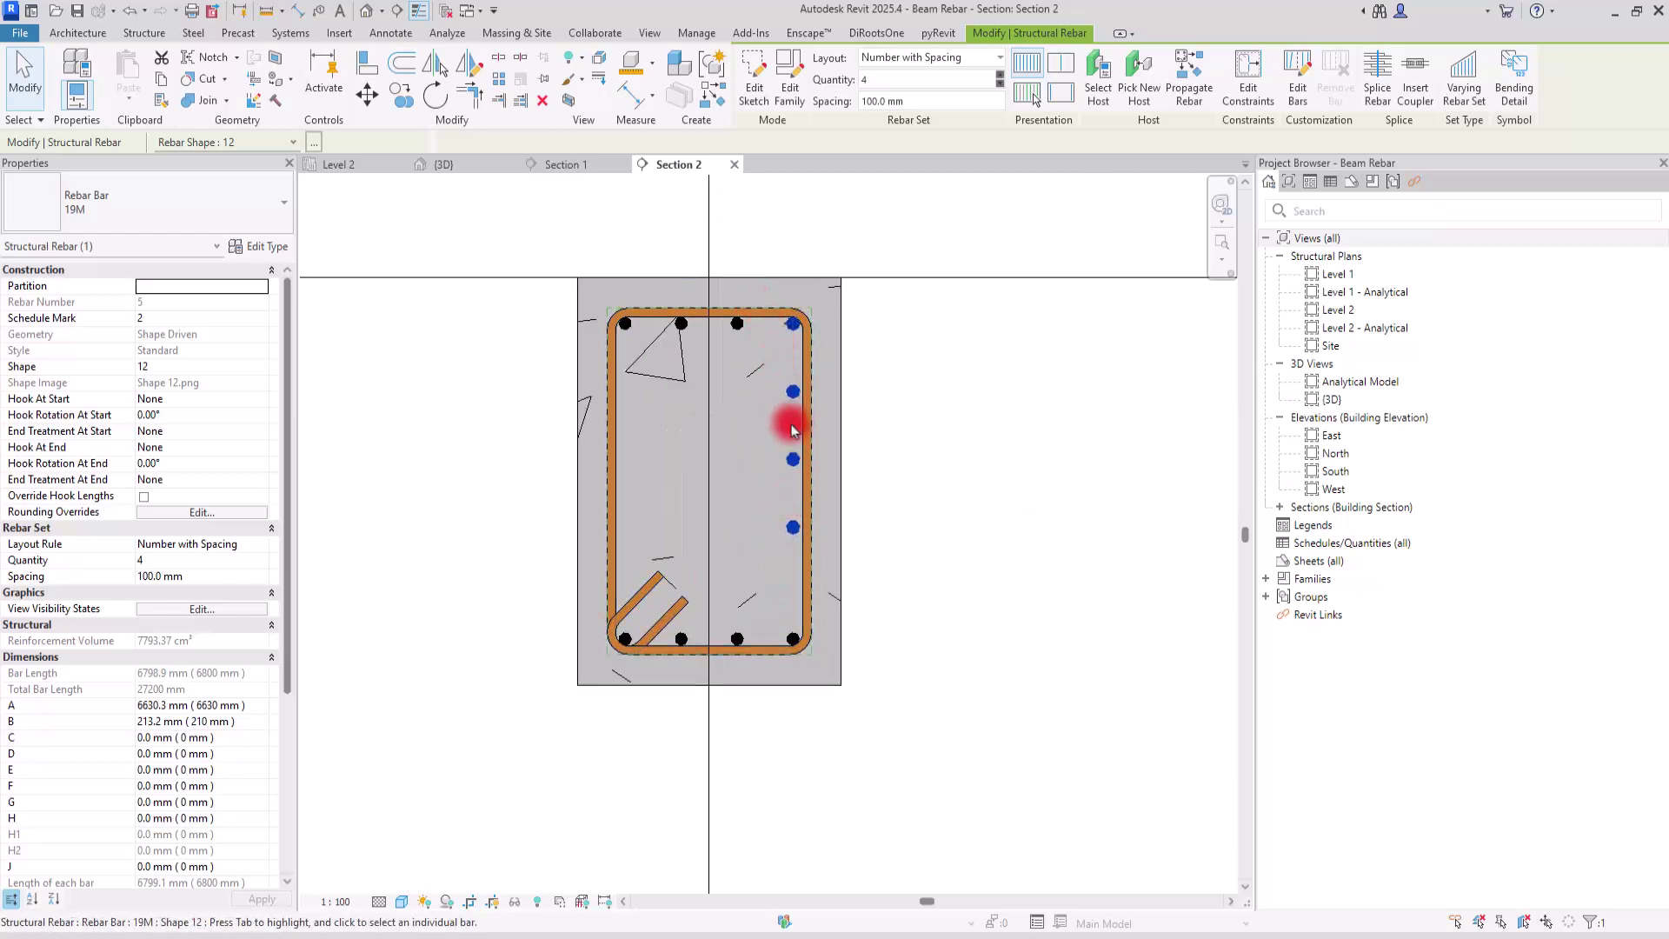
pyautogui.click(893, 101)
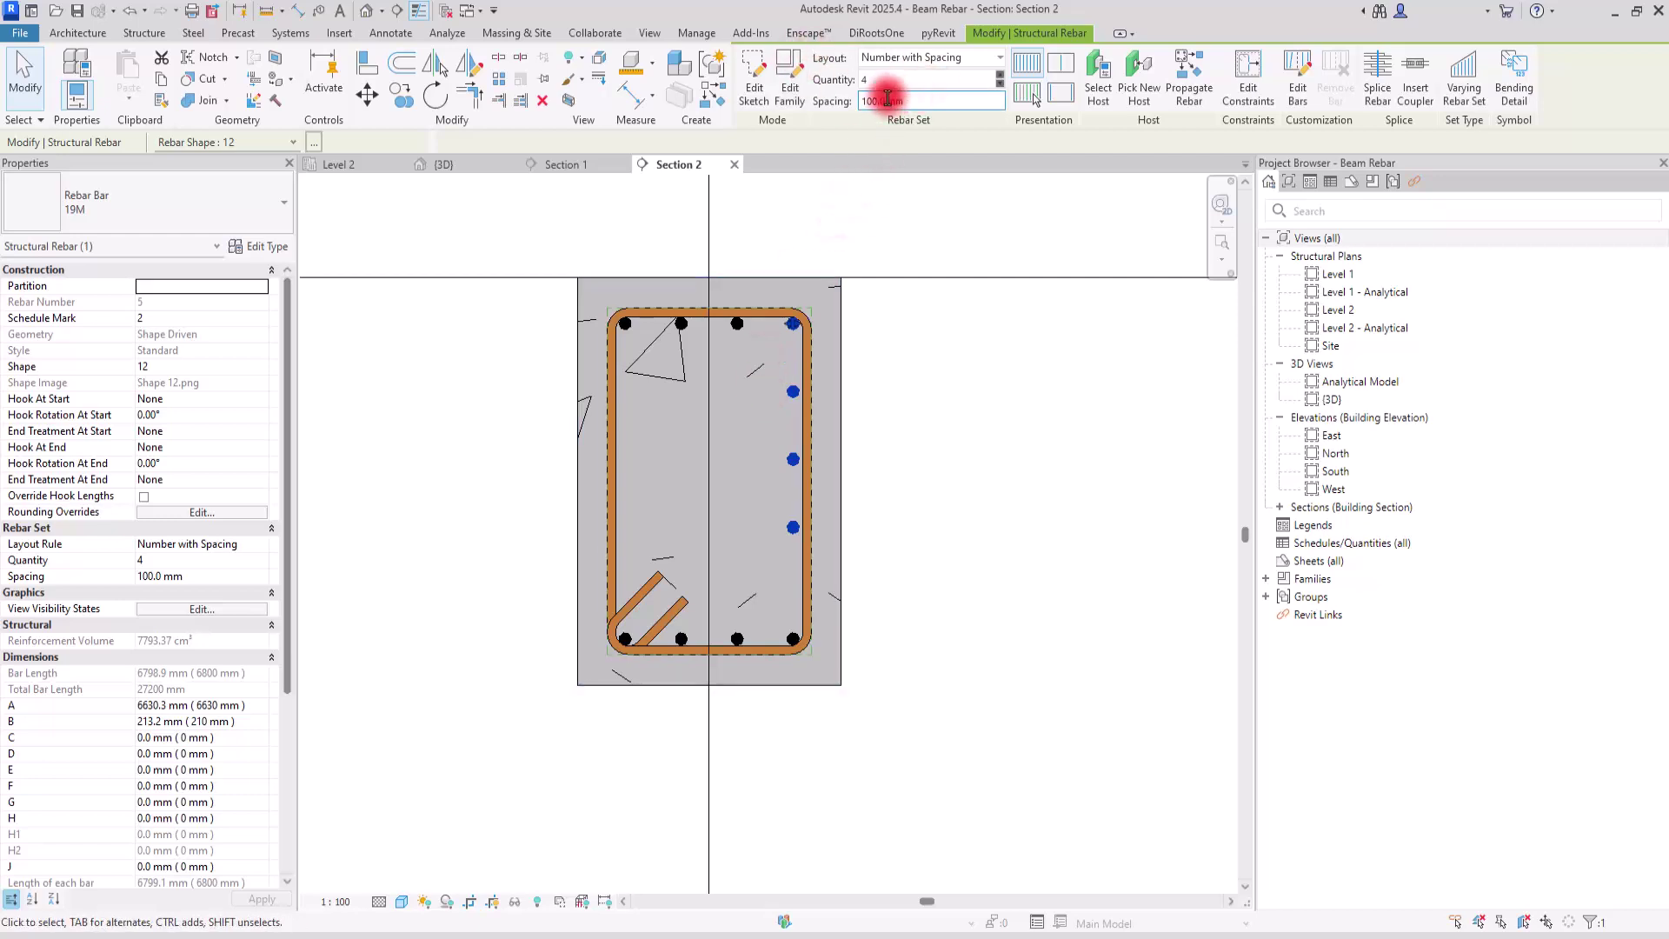
# Nudge the side bar set down until it sits evenly between the top and bottom bars, and slightly right against the stirrup.
pyautogui.scroll(2, 729, 437)
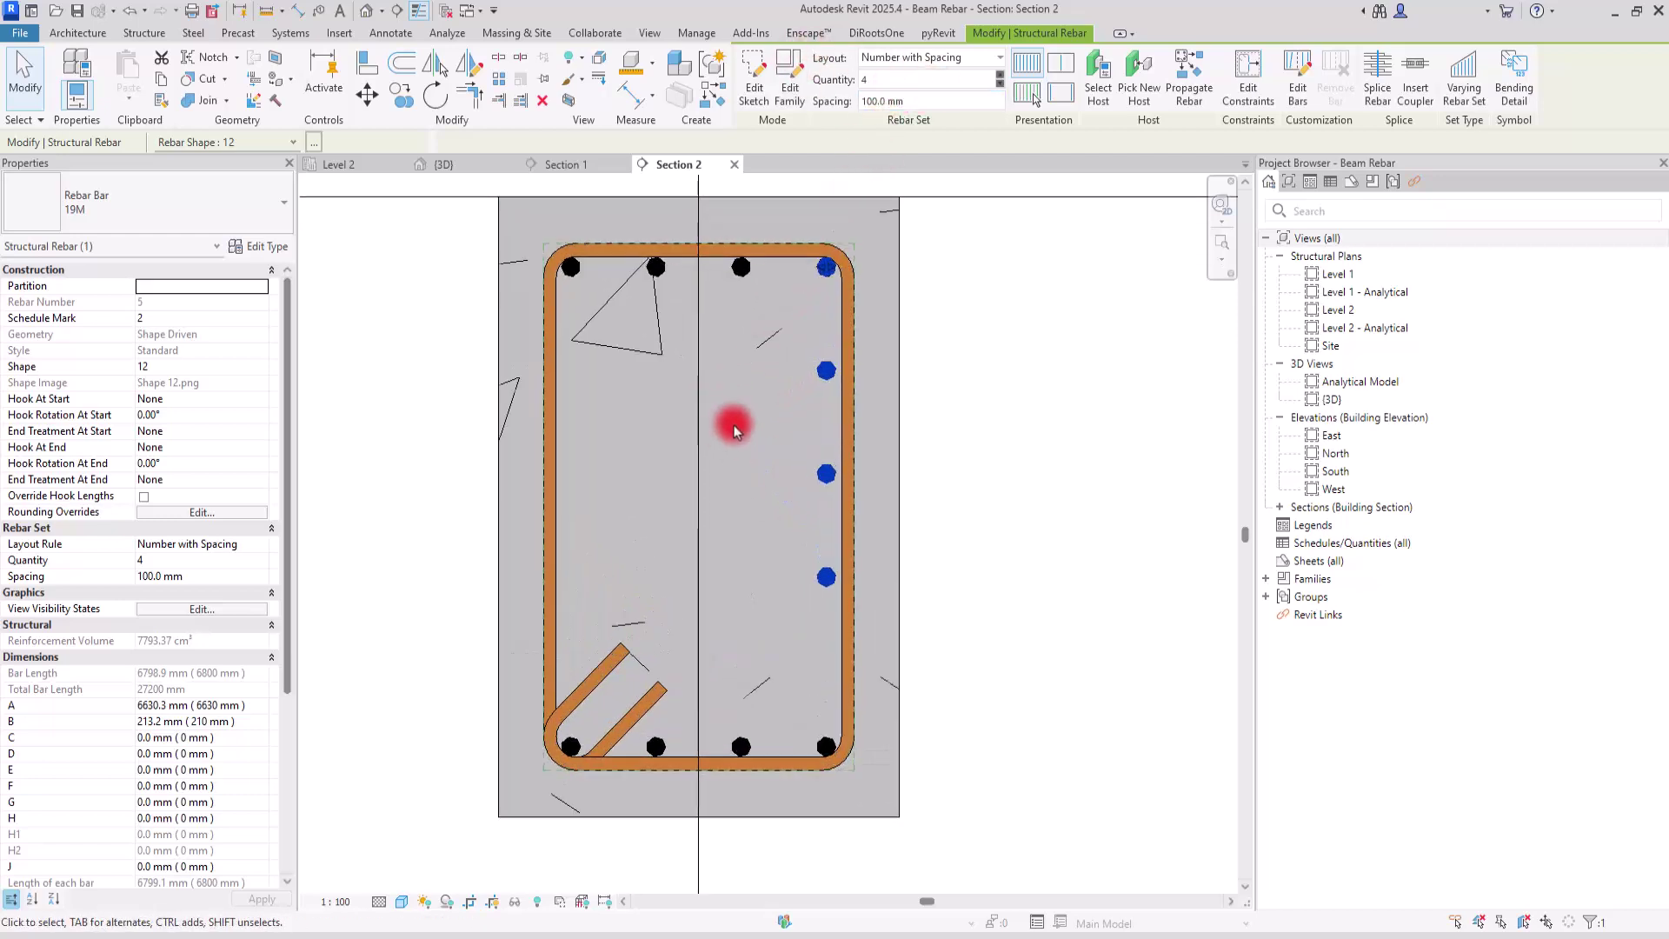
pyautogui.press('Down')
pyautogui.press('Down')
pyautogui.press('Down')
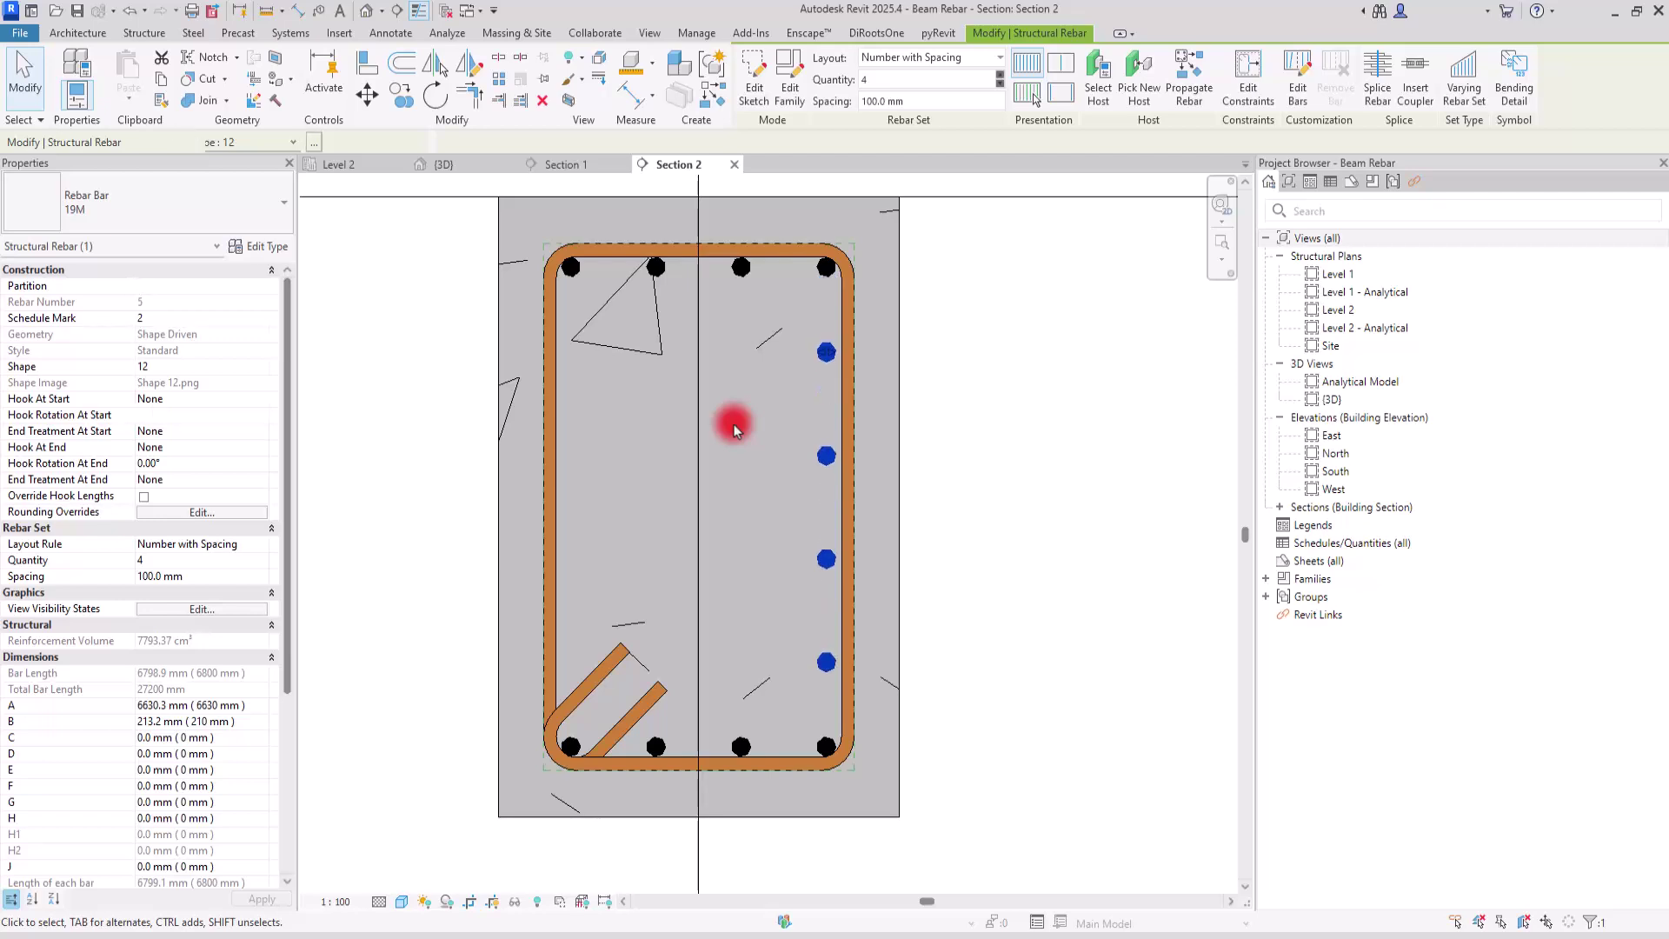
pyautogui.press('Right')
pyautogui.press('Right')
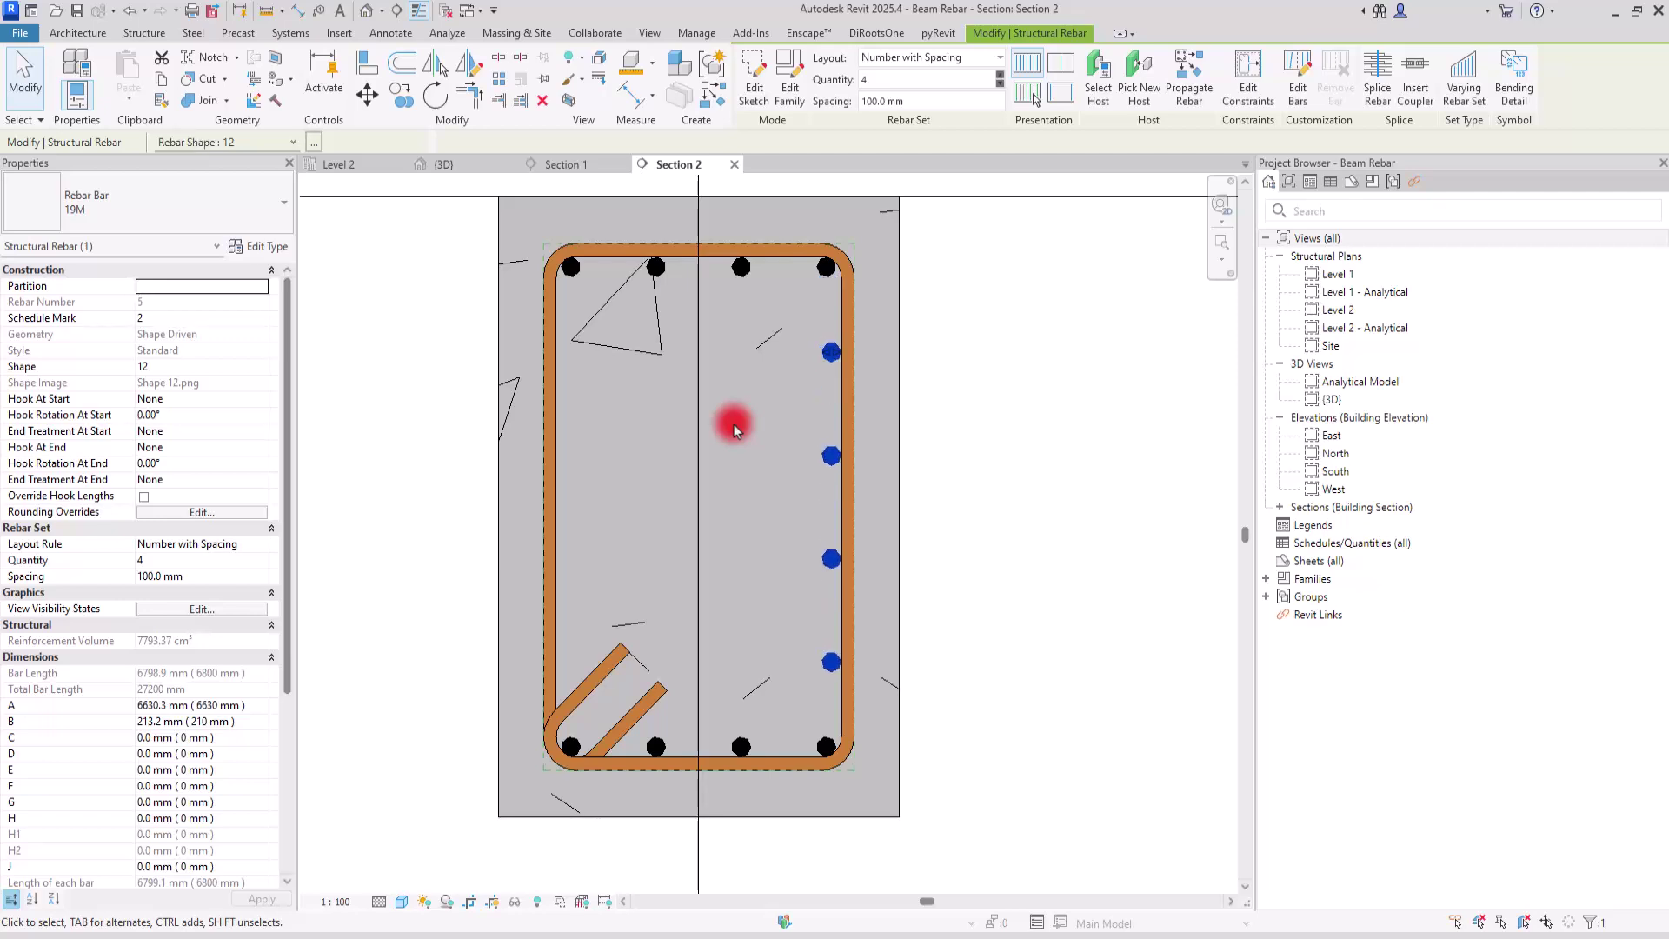
pyautogui.press('Escape')
# Mirror a copy of the right side bar set to the beam's left side, using an axis drawn along the vertical centreline.
pyautogui.click(827, 440)
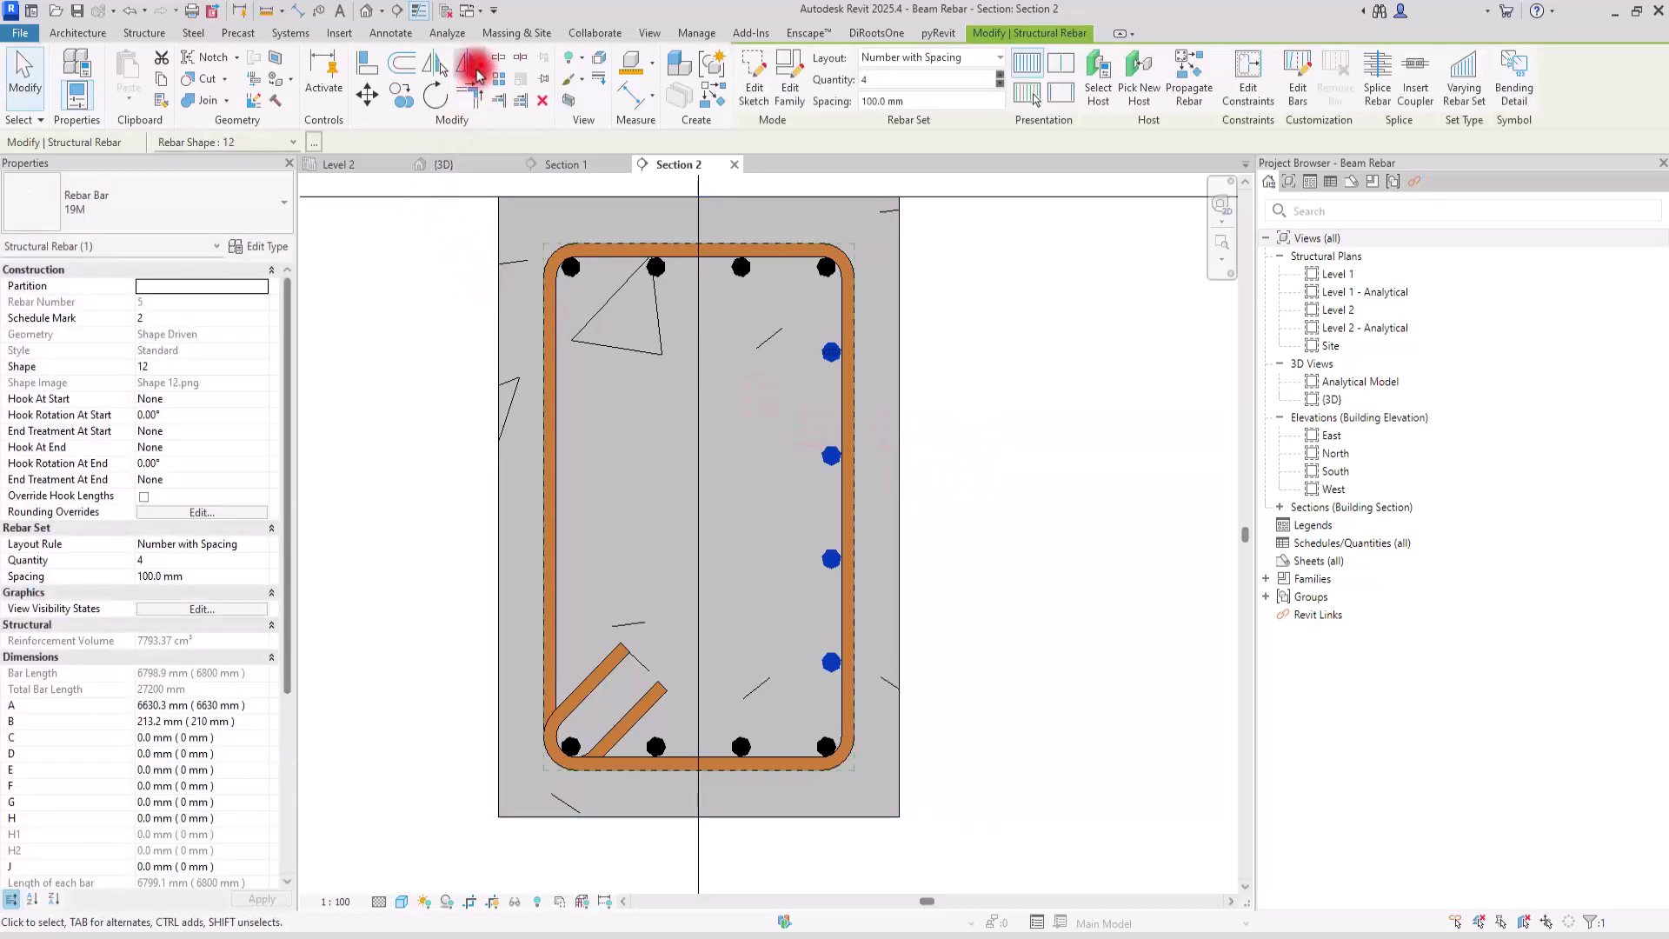
pyautogui.click(473, 67)
pyautogui.click(701, 819)
pyautogui.click(701, 511)
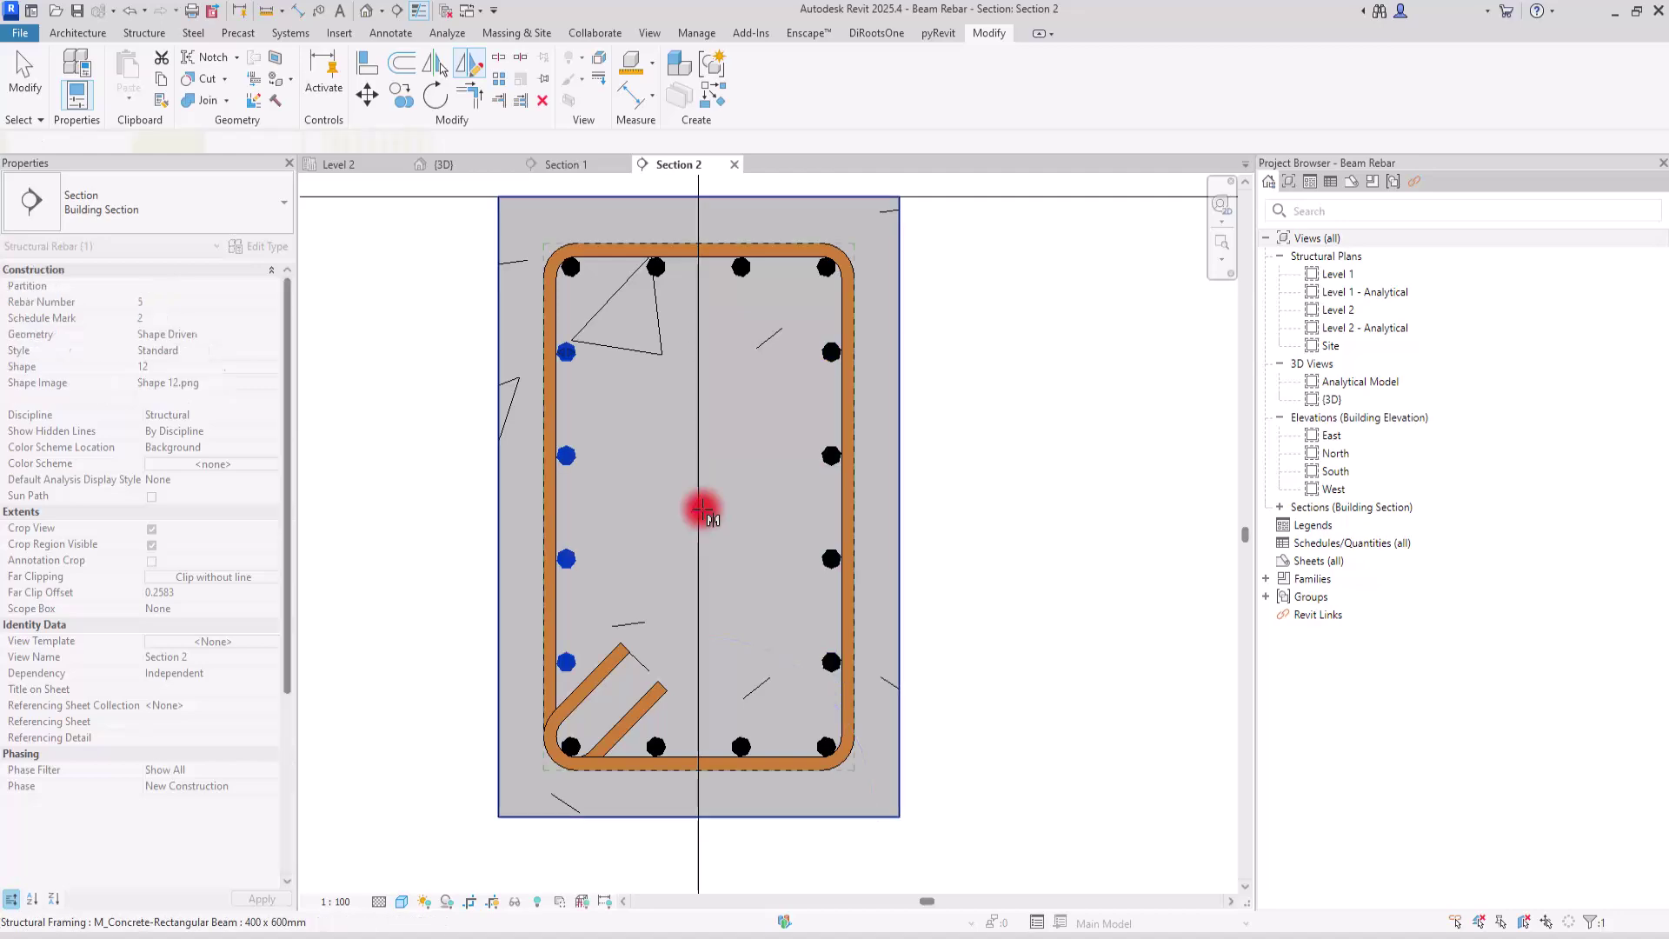
pyautogui.press('Escape')
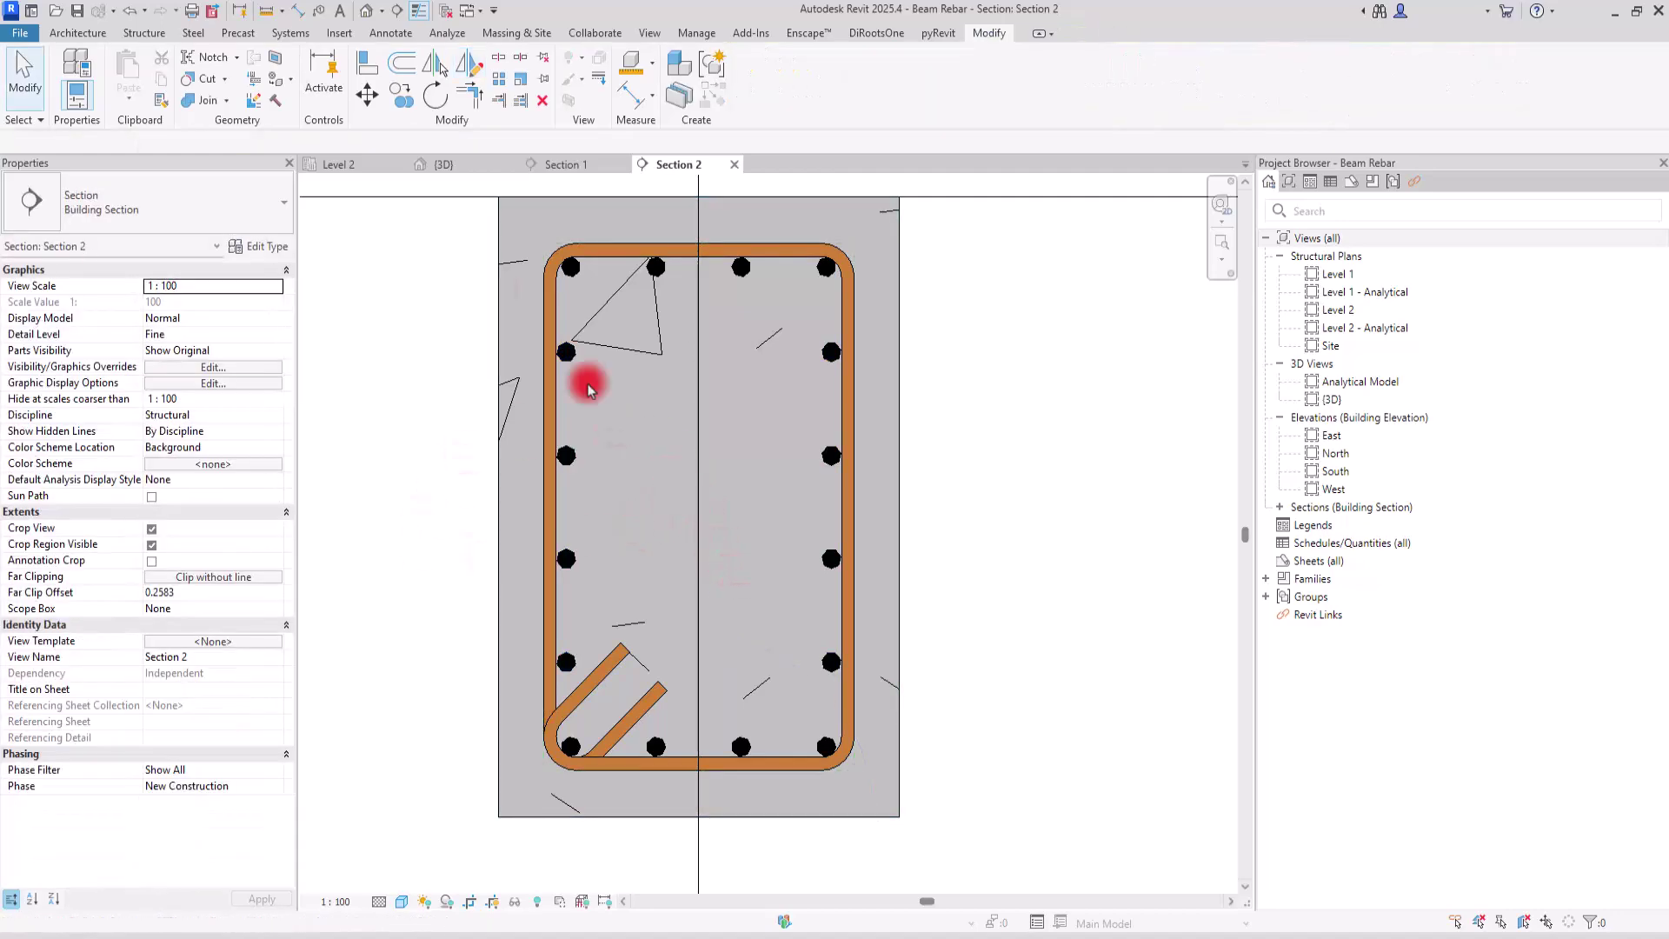
# In 3D, flip the right side bar set so its protruding bent ends turn into the column.
pyautogui.click(445, 164)
pyautogui.keyDown('shift'); pyautogui.moveTo(740, 426); pyautogui.dragTo(768, 606, button='middle'); pyautogui.keyUp('shift')
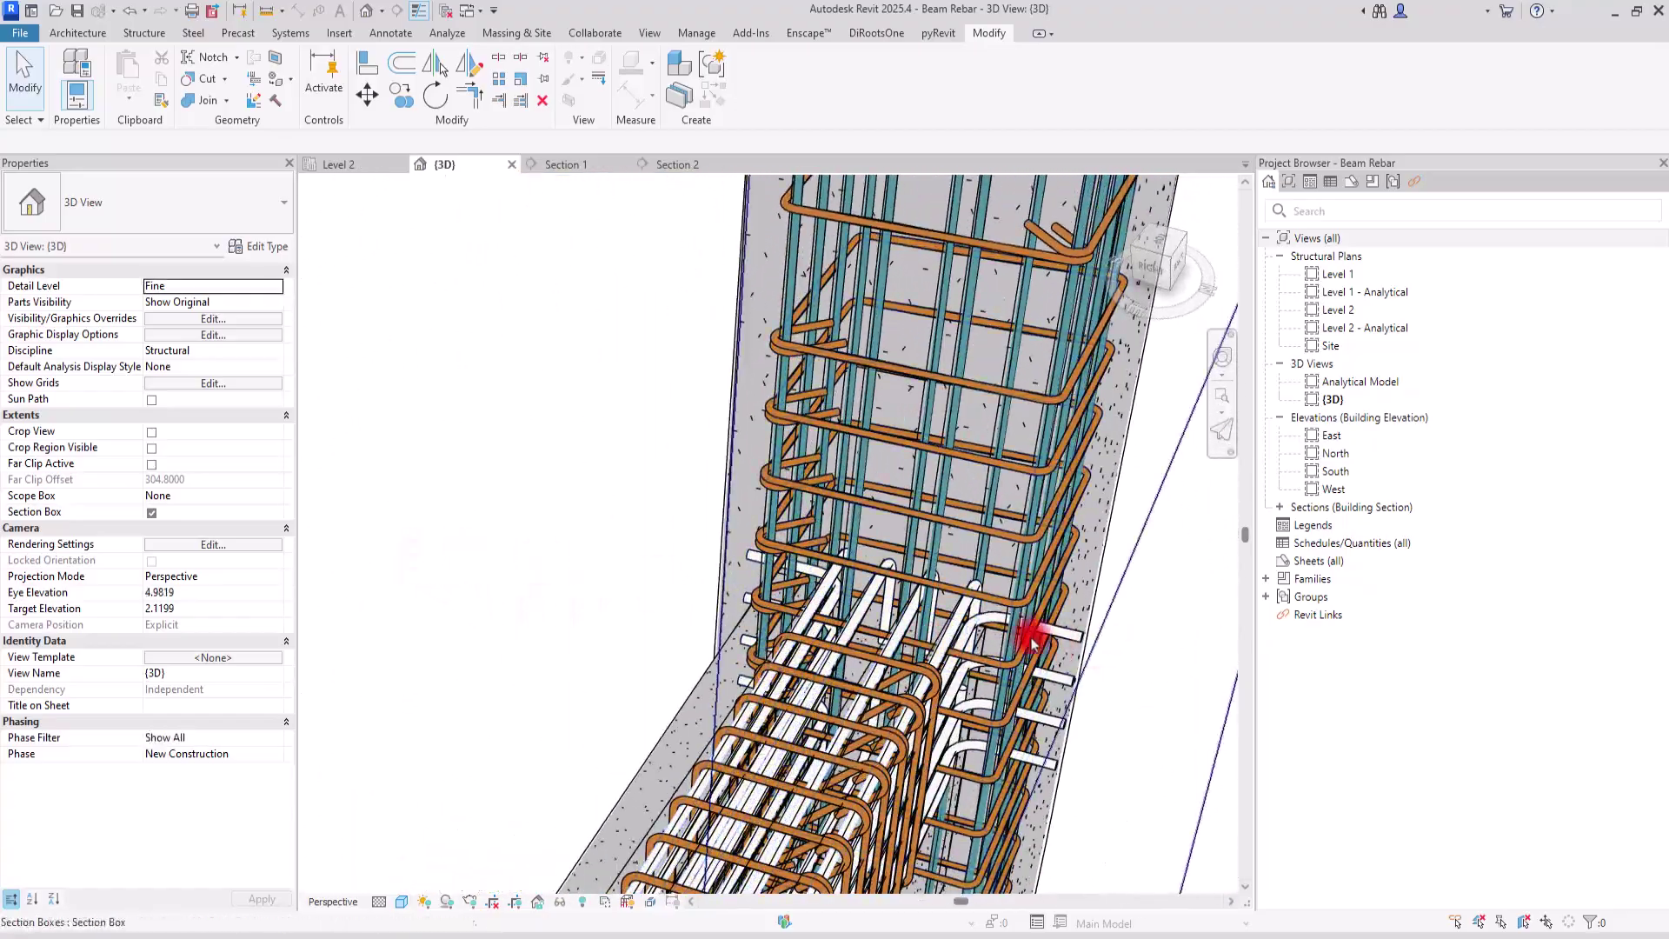
pyautogui.keyDown('shift'); pyautogui.moveTo(921, 577); pyautogui.dragTo(1207, 663, button='middle'); pyautogui.keyUp('shift')
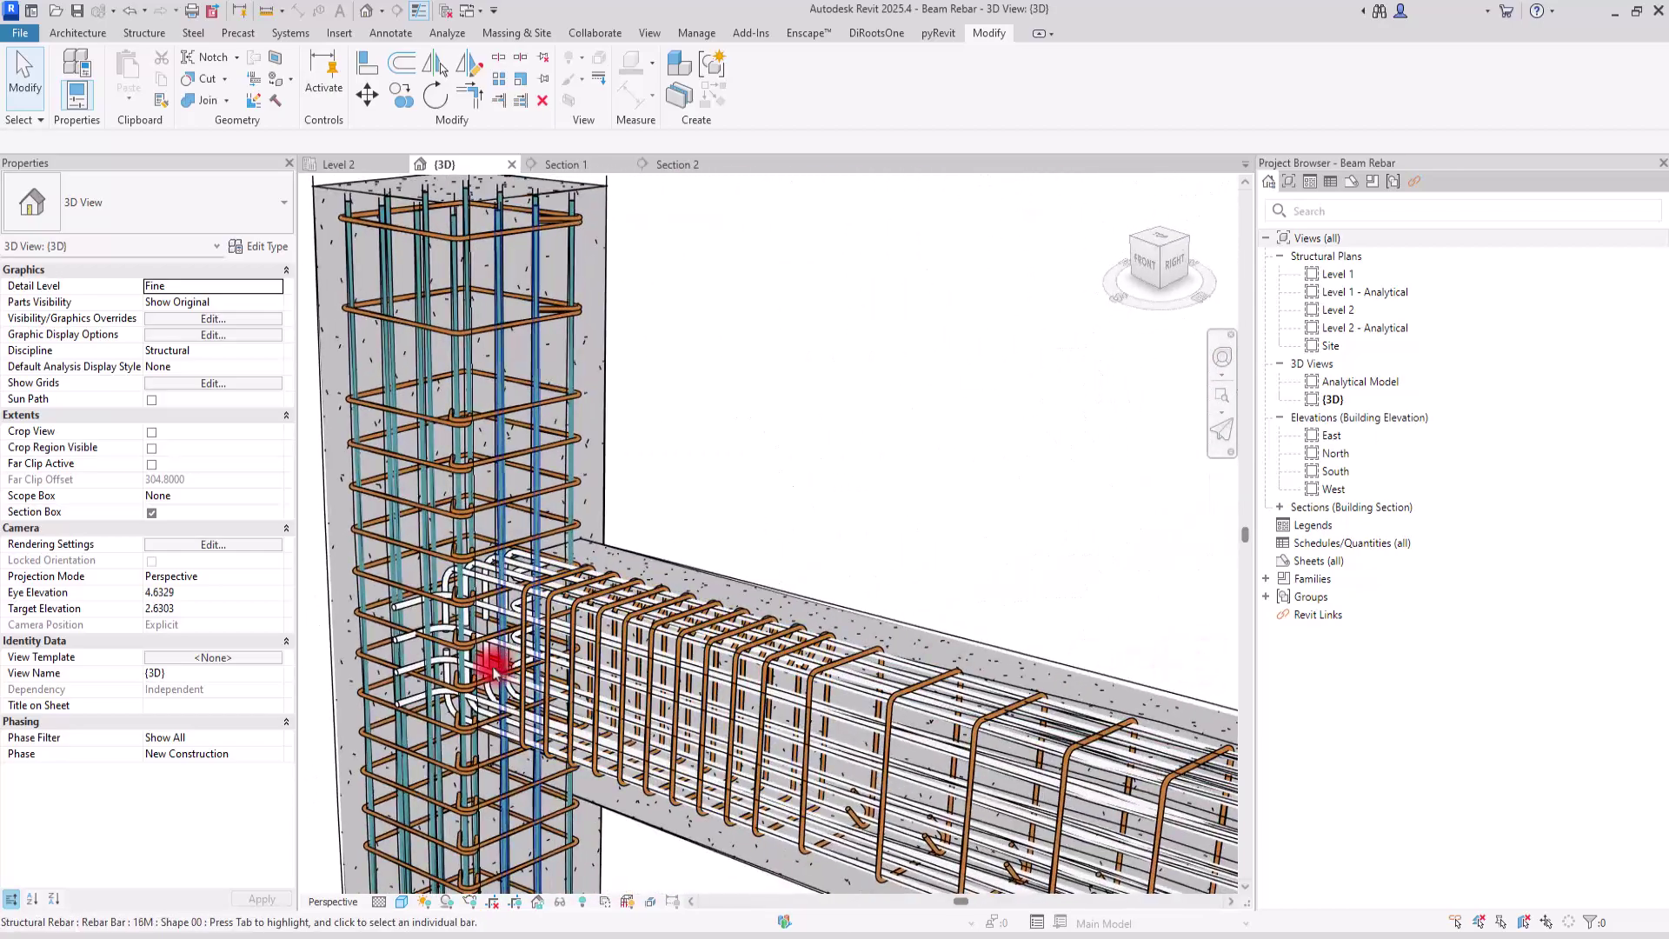
pyautogui.click(403, 607)
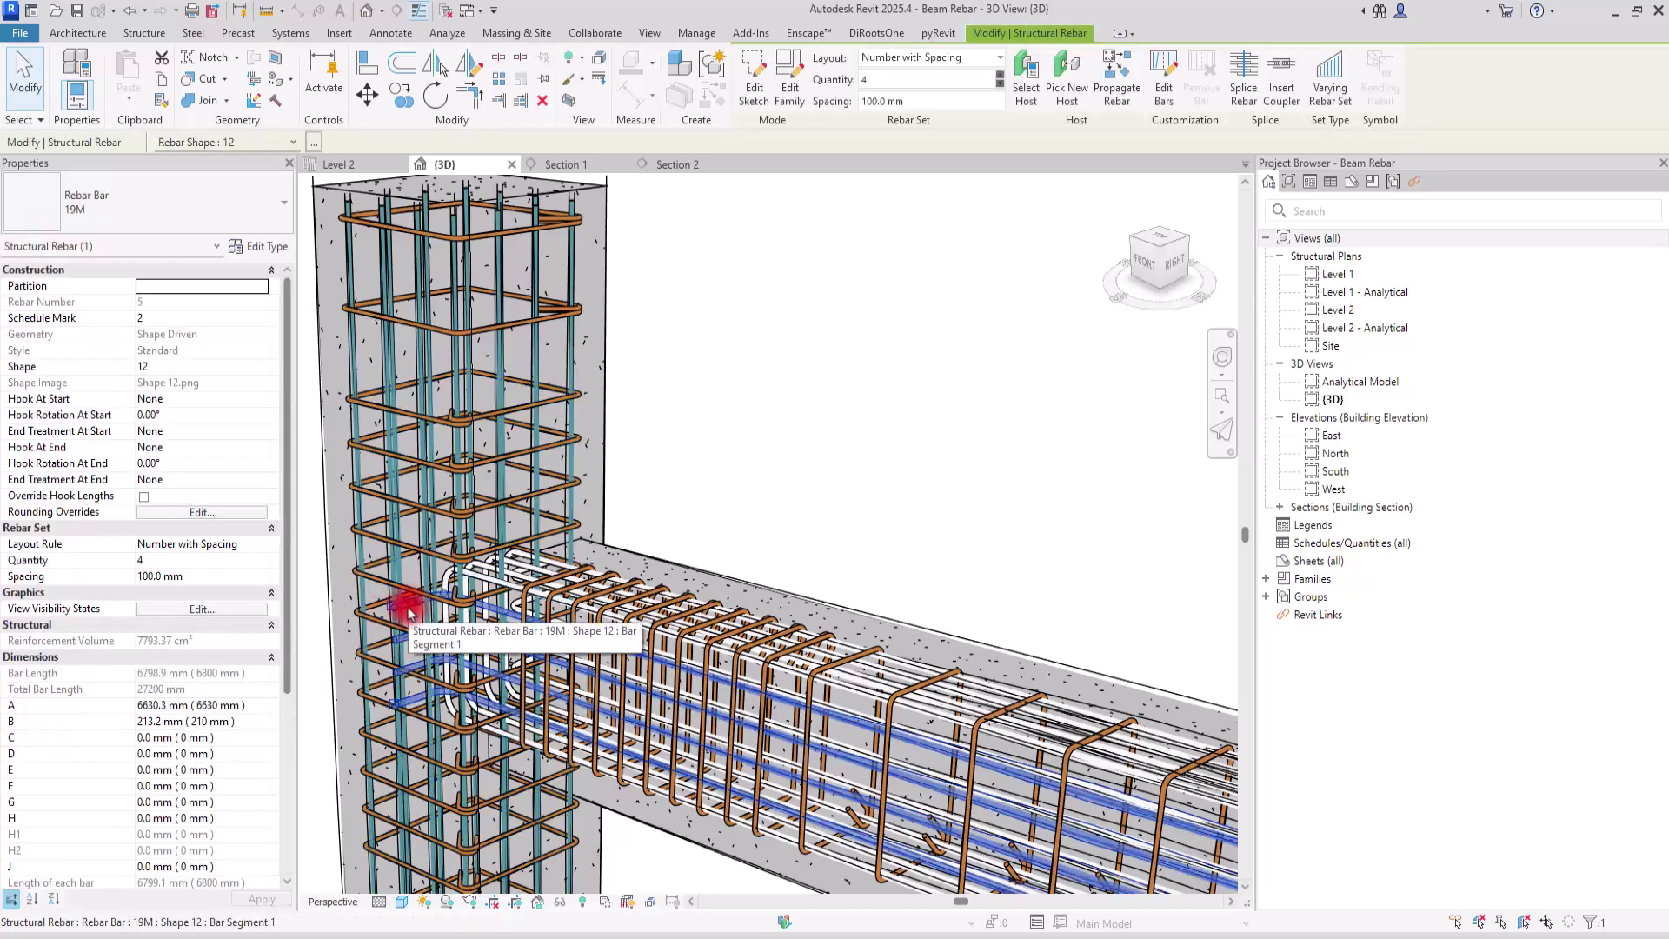
pyautogui.keyDown('shift'); pyautogui.moveTo(786, 305); pyautogui.dragTo(764, 715, button='middle'); pyautogui.keyUp('shift')
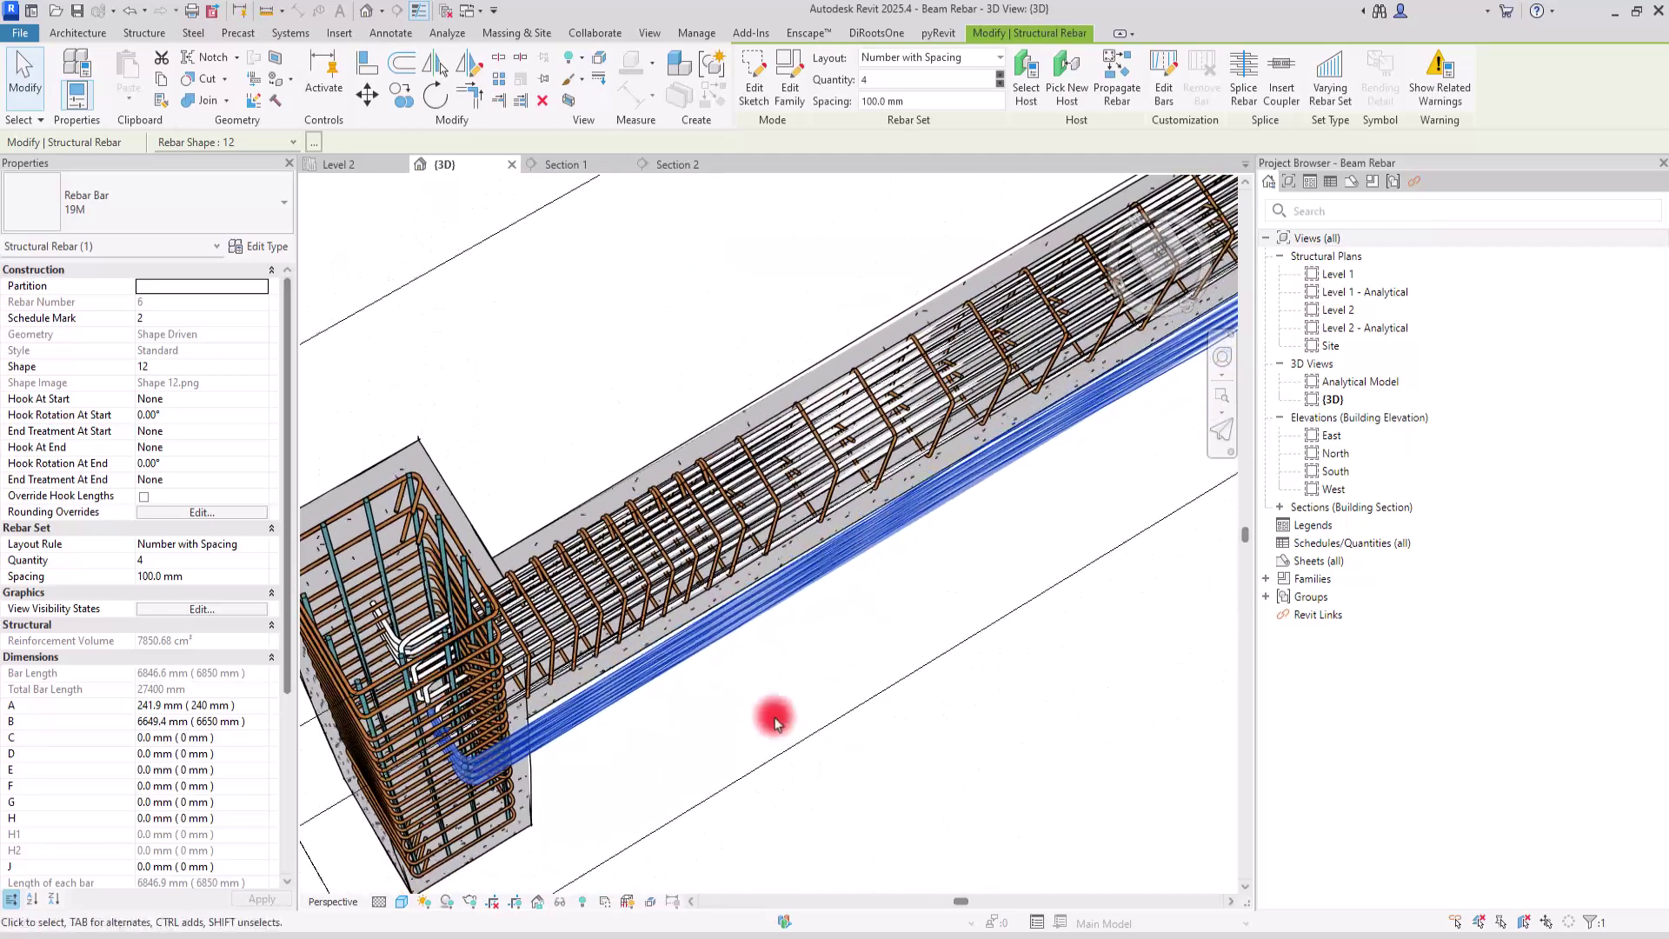
# In Section 2, move the flipped right side bar set back inside the stirrup, against its right leg.
pyautogui.click(681, 165)
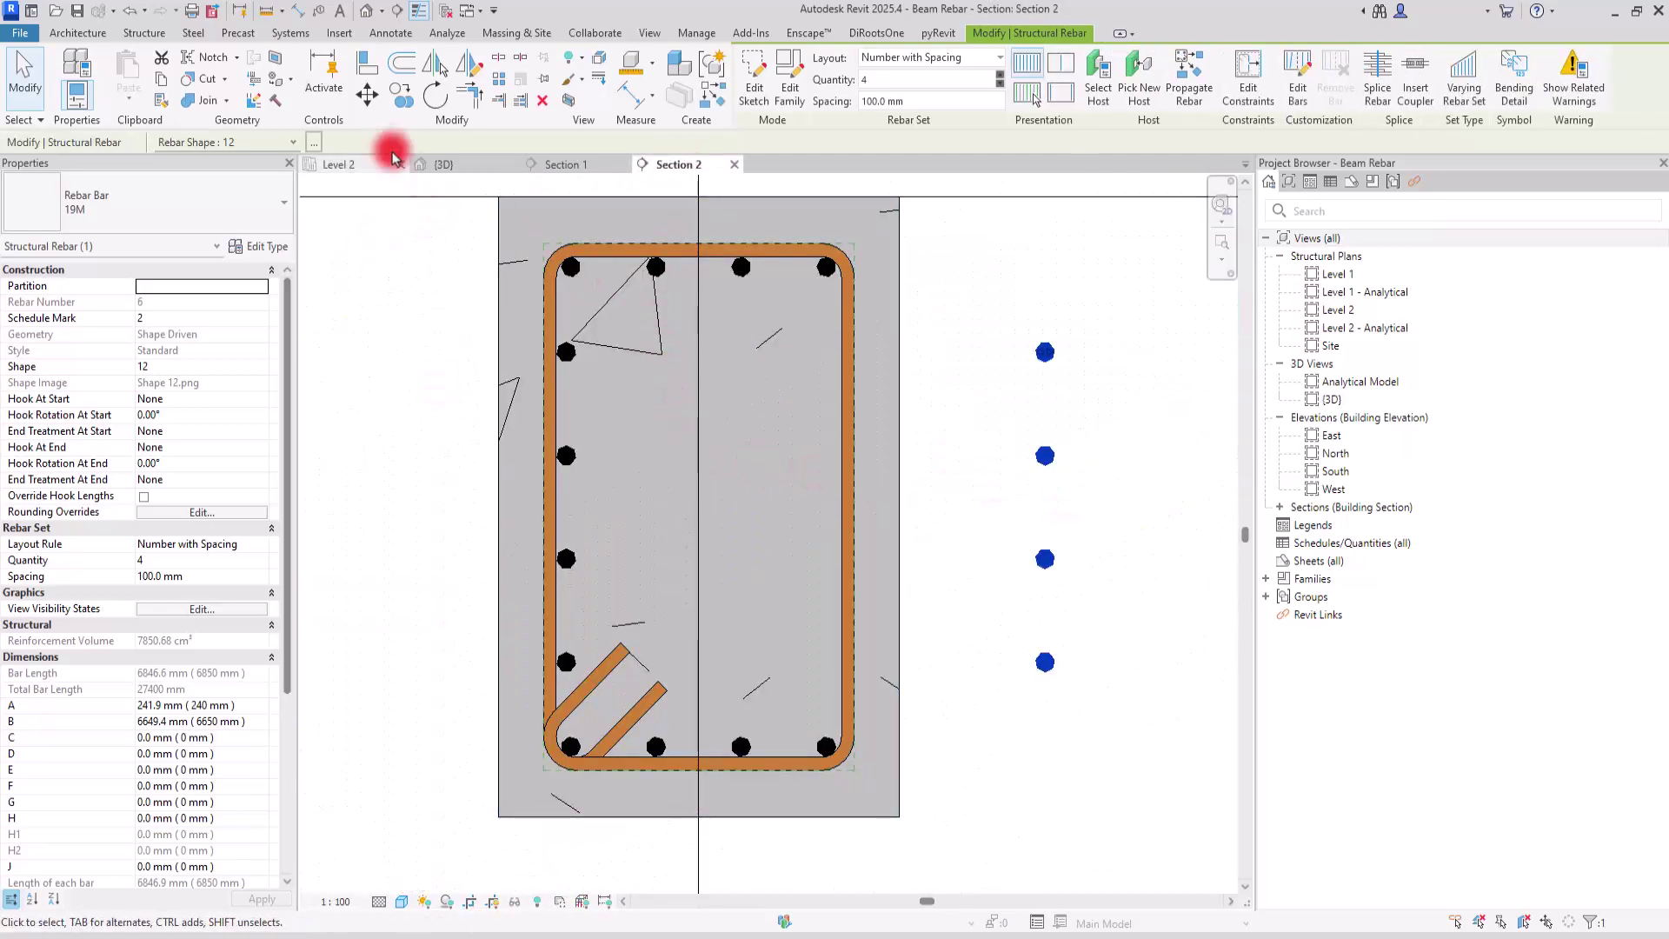
pyautogui.click(364, 99)
pyautogui.click(1045, 457)
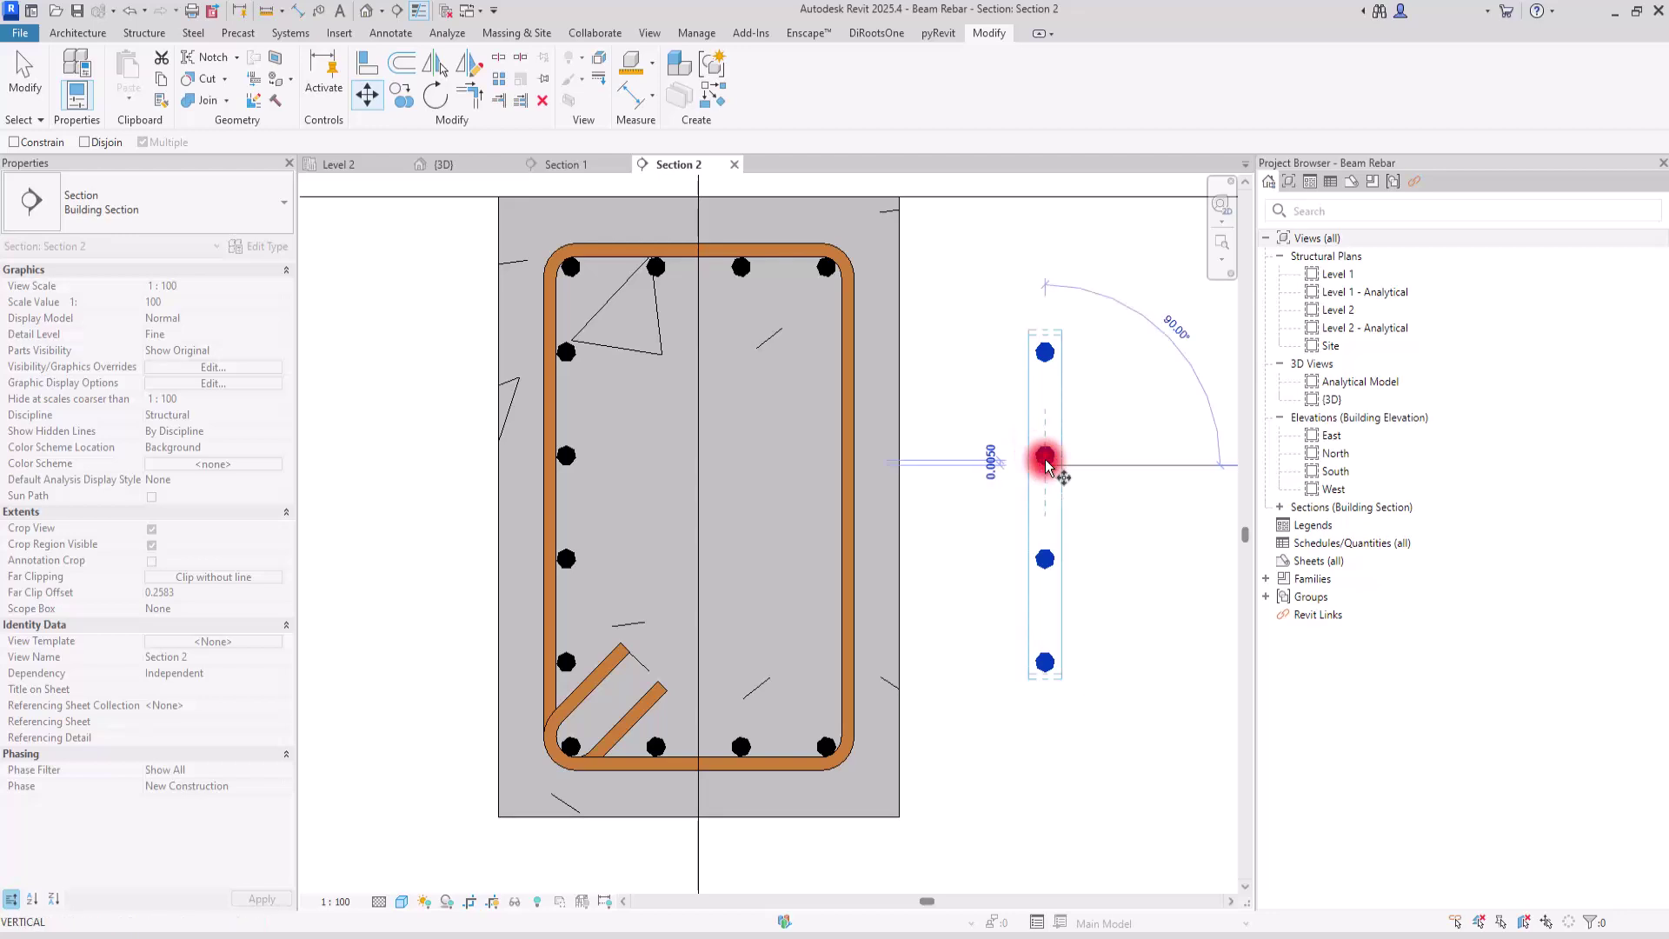
pyautogui.click(821, 461)
pyautogui.press('Right')
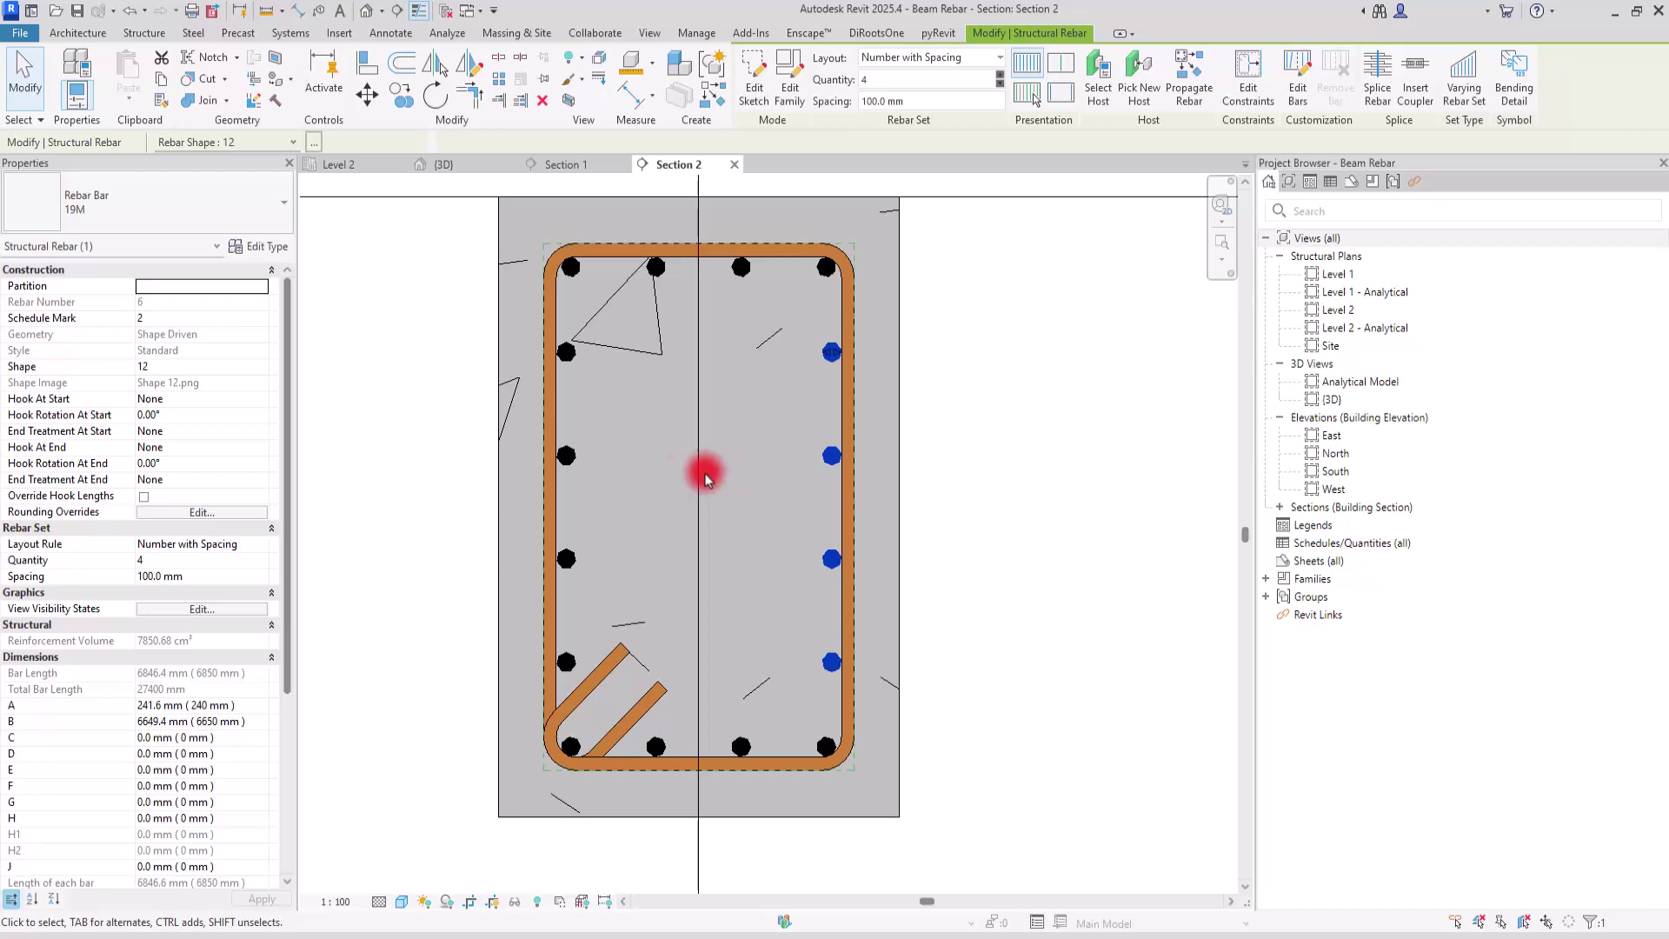
# Flip the left side bar set so its bent ends point toward the inside of the beam.
pyautogui.click(570, 456)
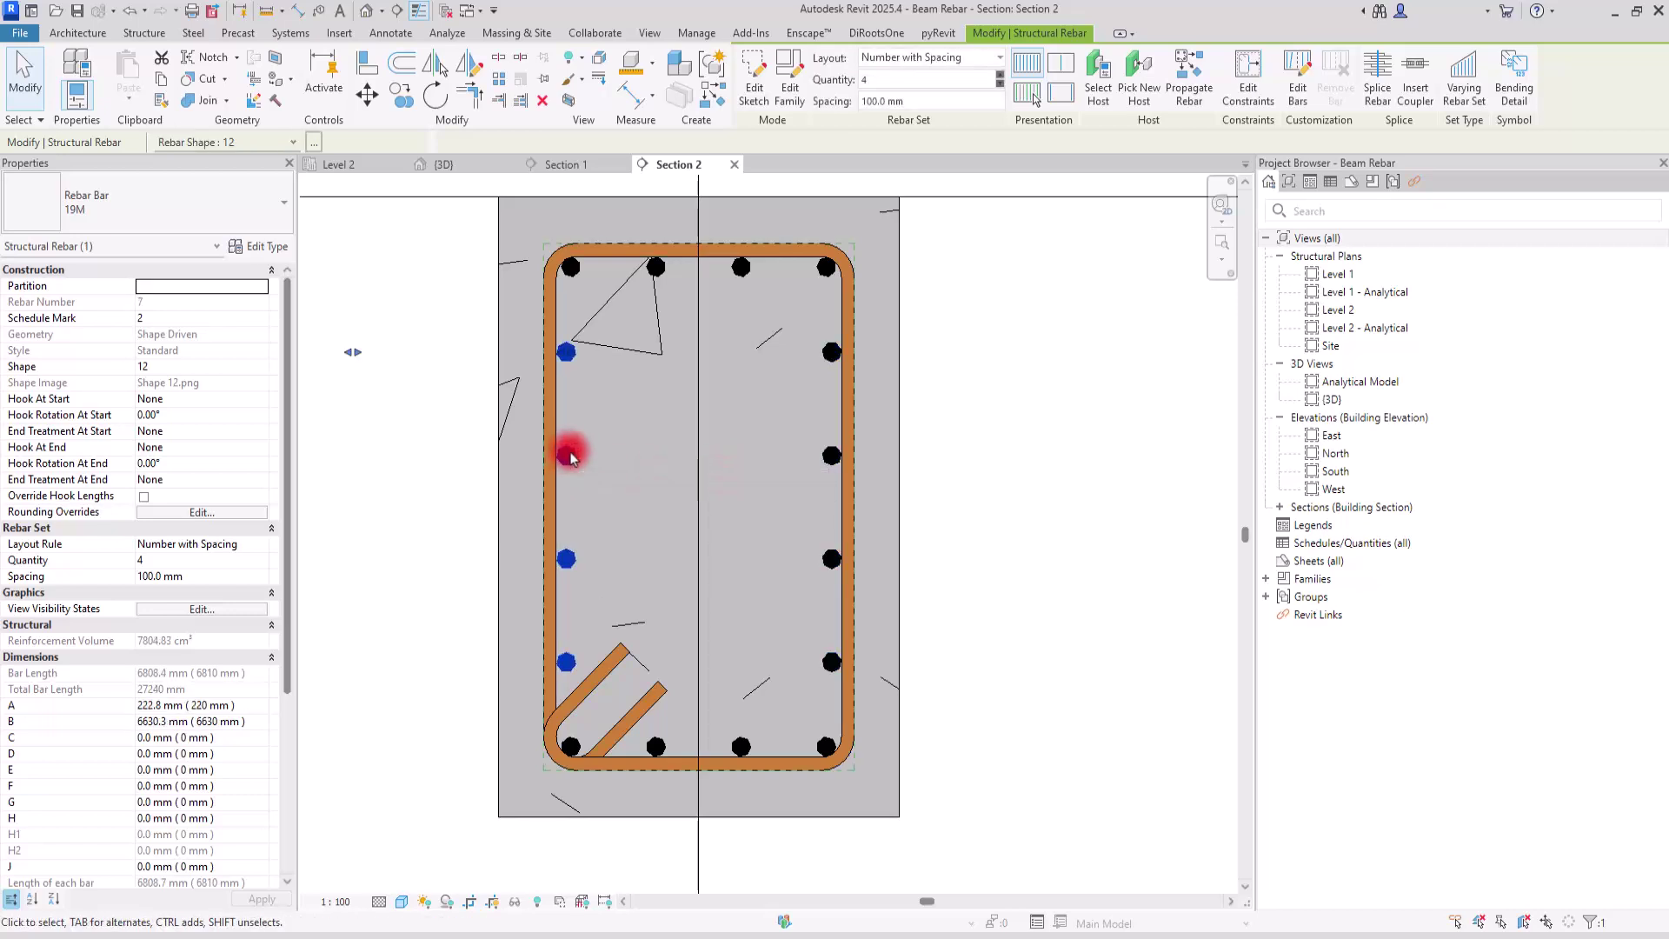
pyautogui.hotkey('shift', 'Left')
pyautogui.hotkey('shift', 'Left')
pyautogui.click(372, 417)
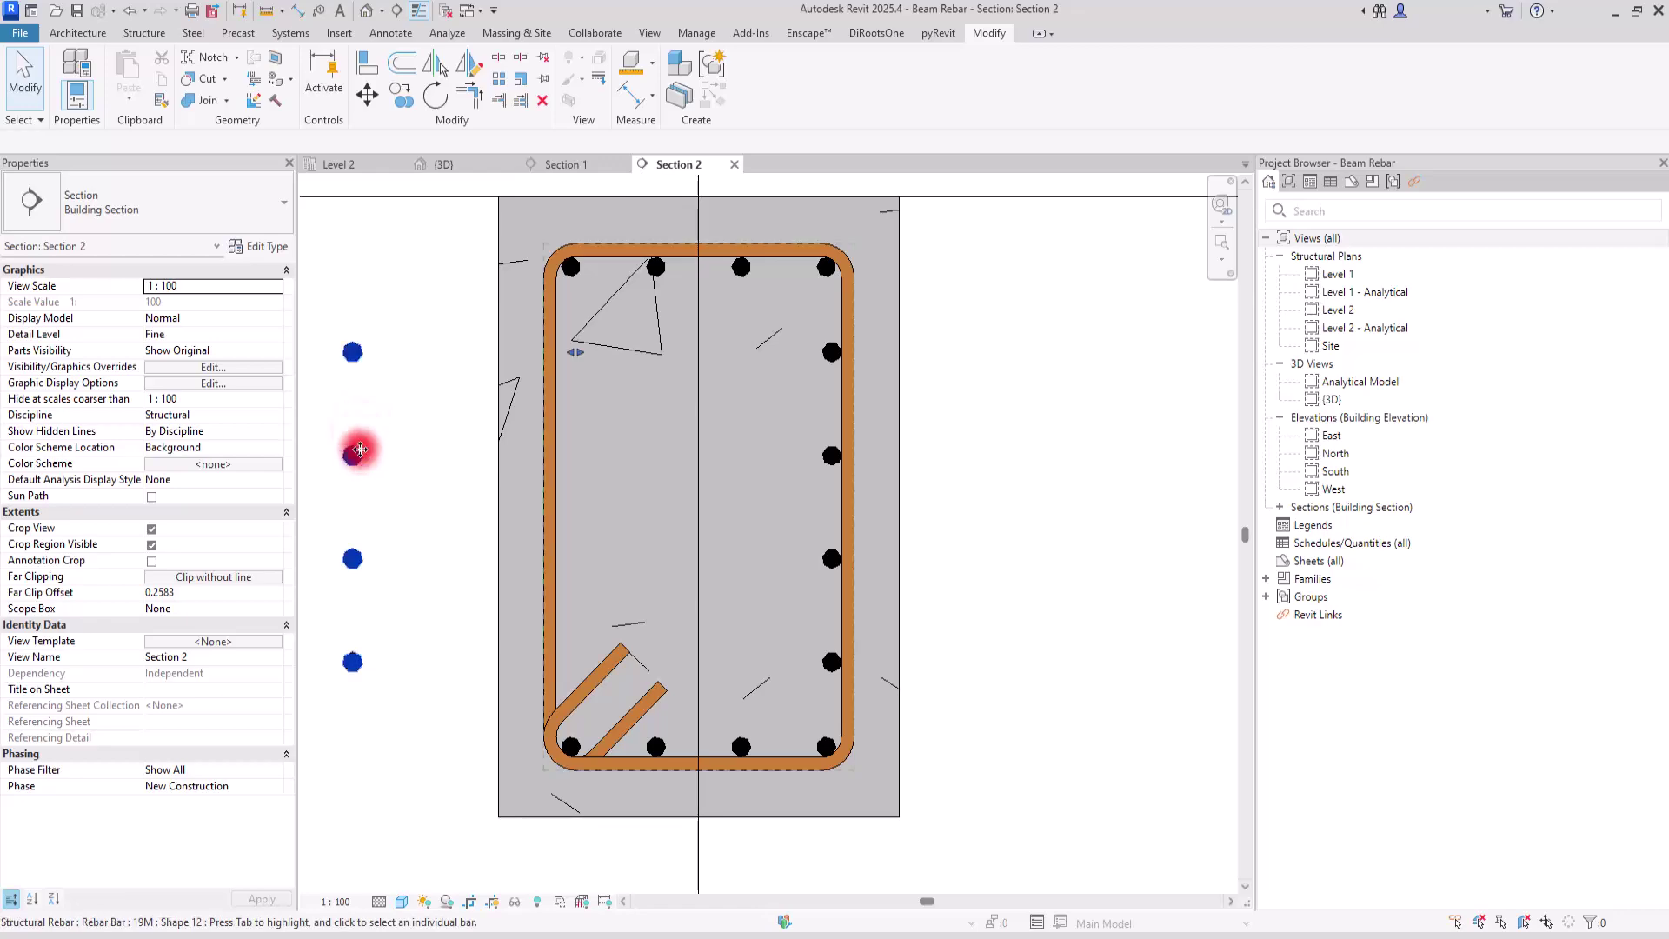
# Move the flipped left side bar set back inside the stirrup, against its left leg.
pyautogui.click(353, 450)
pyautogui.press('m')
pyautogui.press('v')
pyautogui.click(352, 460)
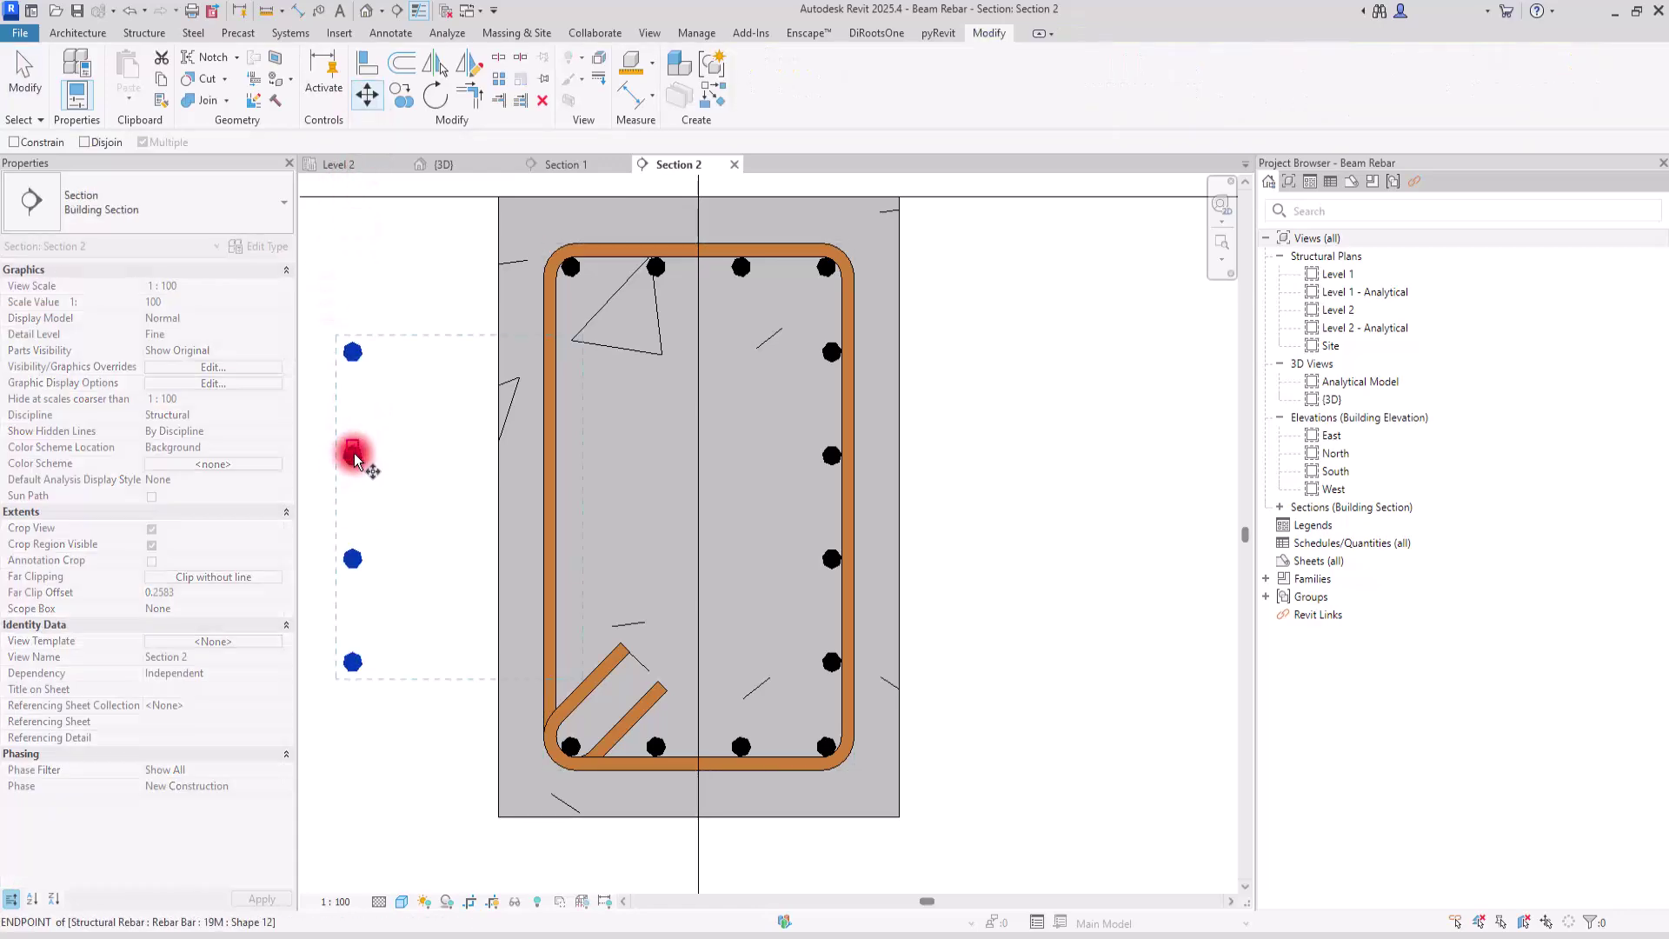
pyautogui.click(579, 456)
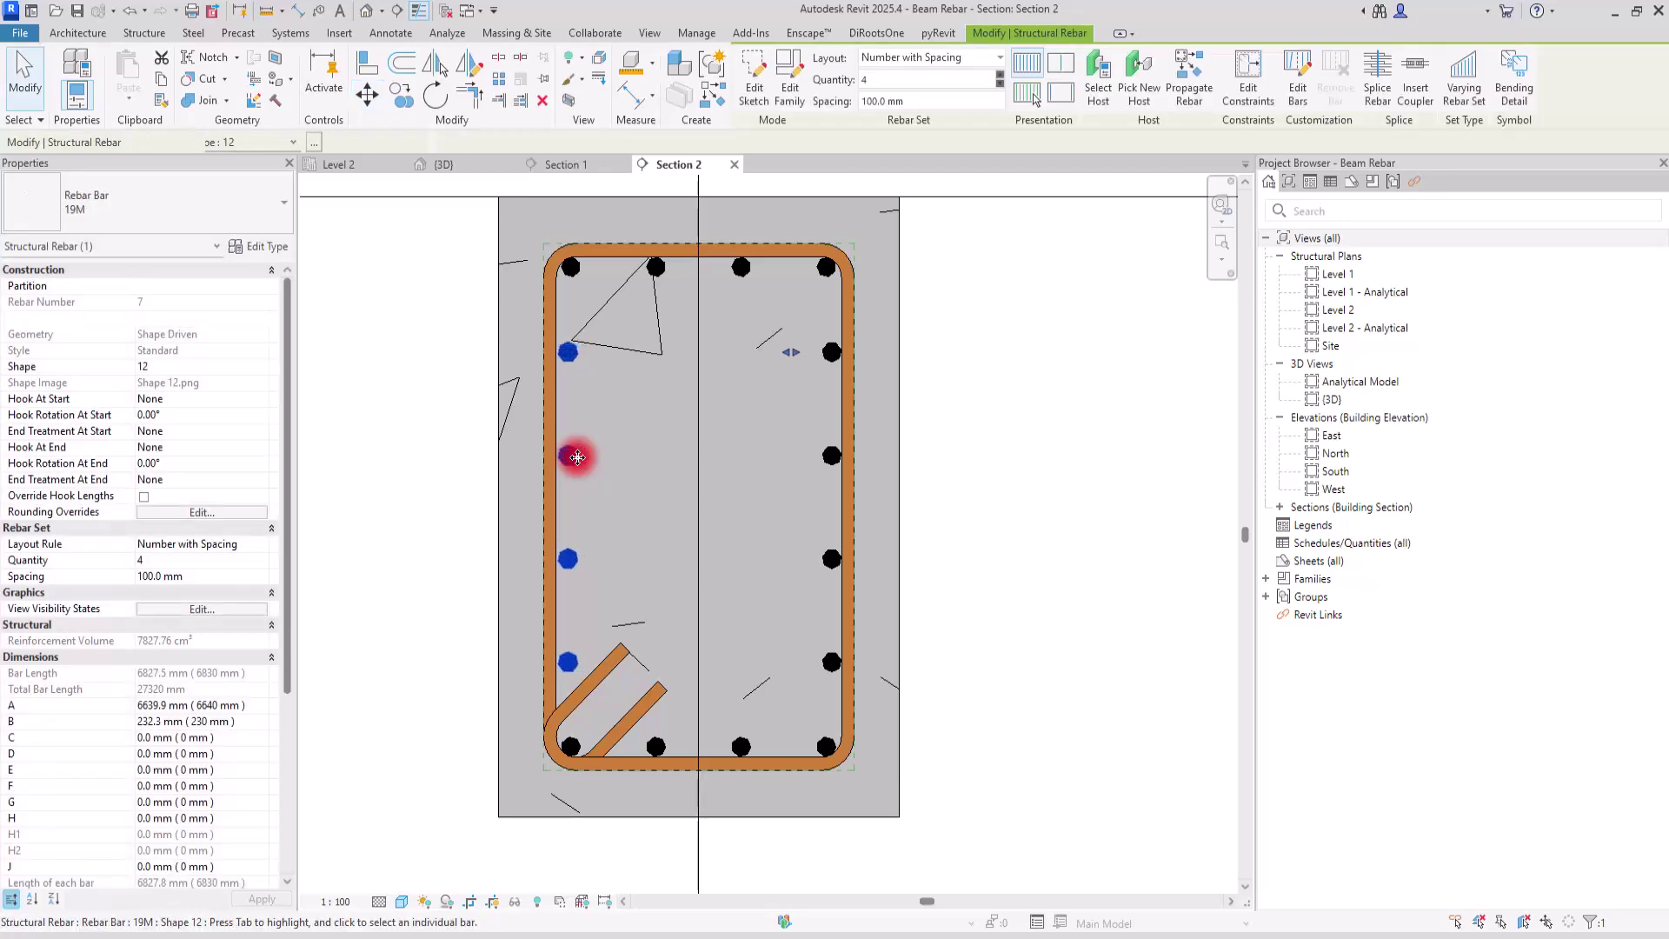
pyautogui.click(1106, 388)
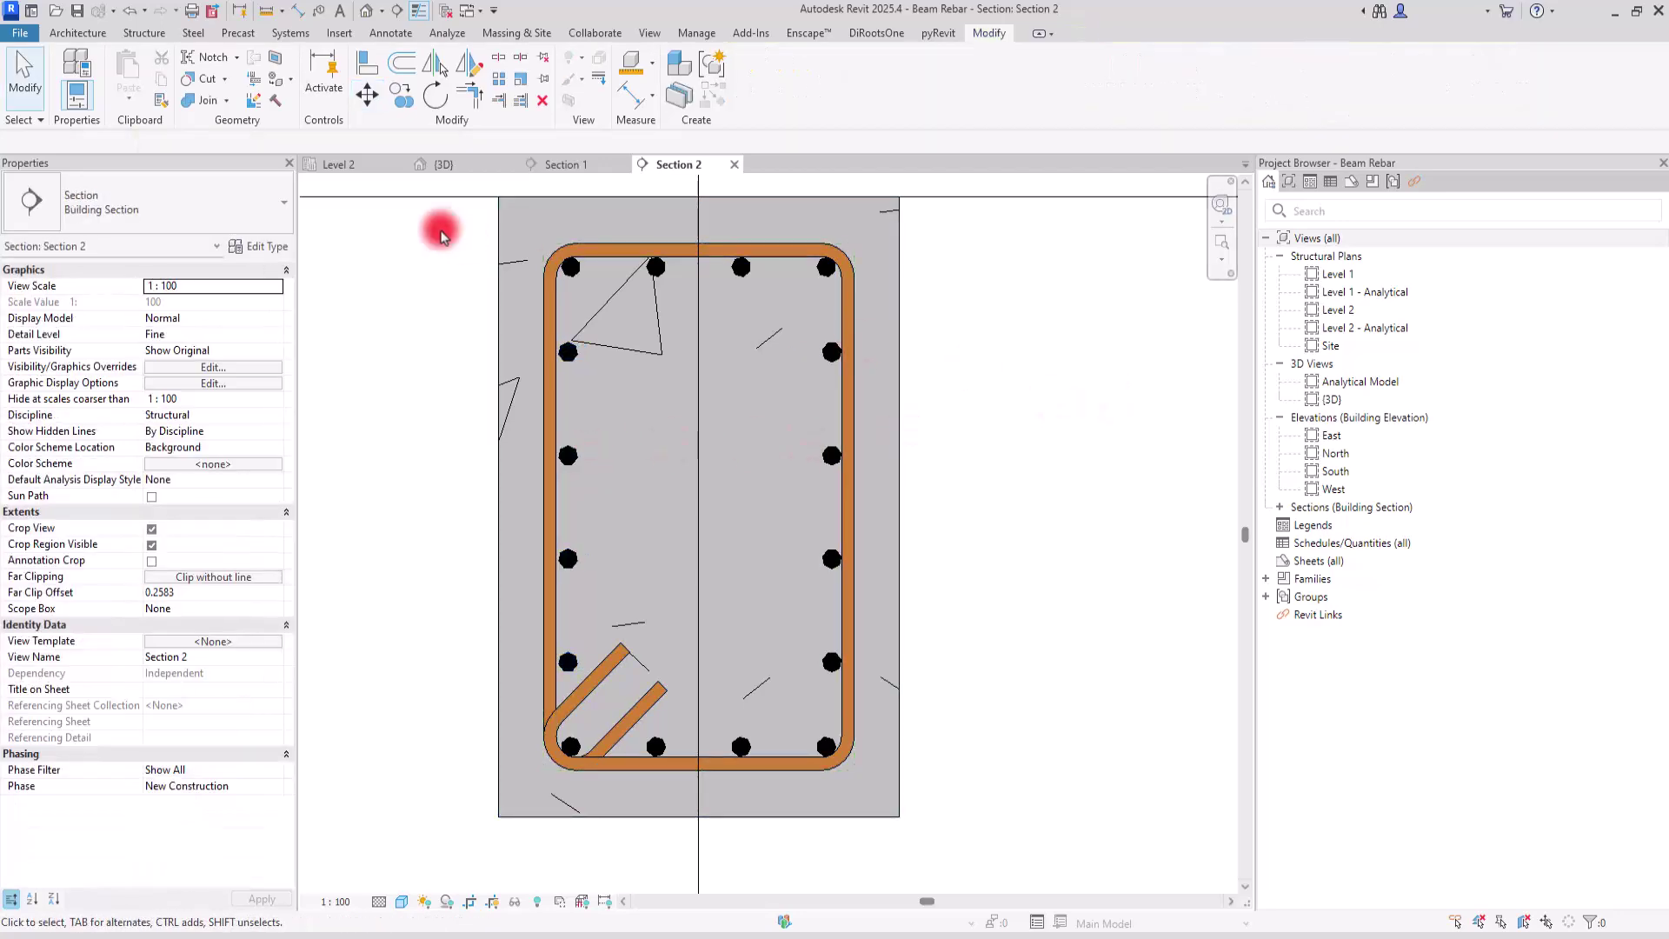
# Examine in 3D how the side bars' bent ends sit against the top and bottom bar hooks and the column reinforcement.
pyautogui.click(445, 165)
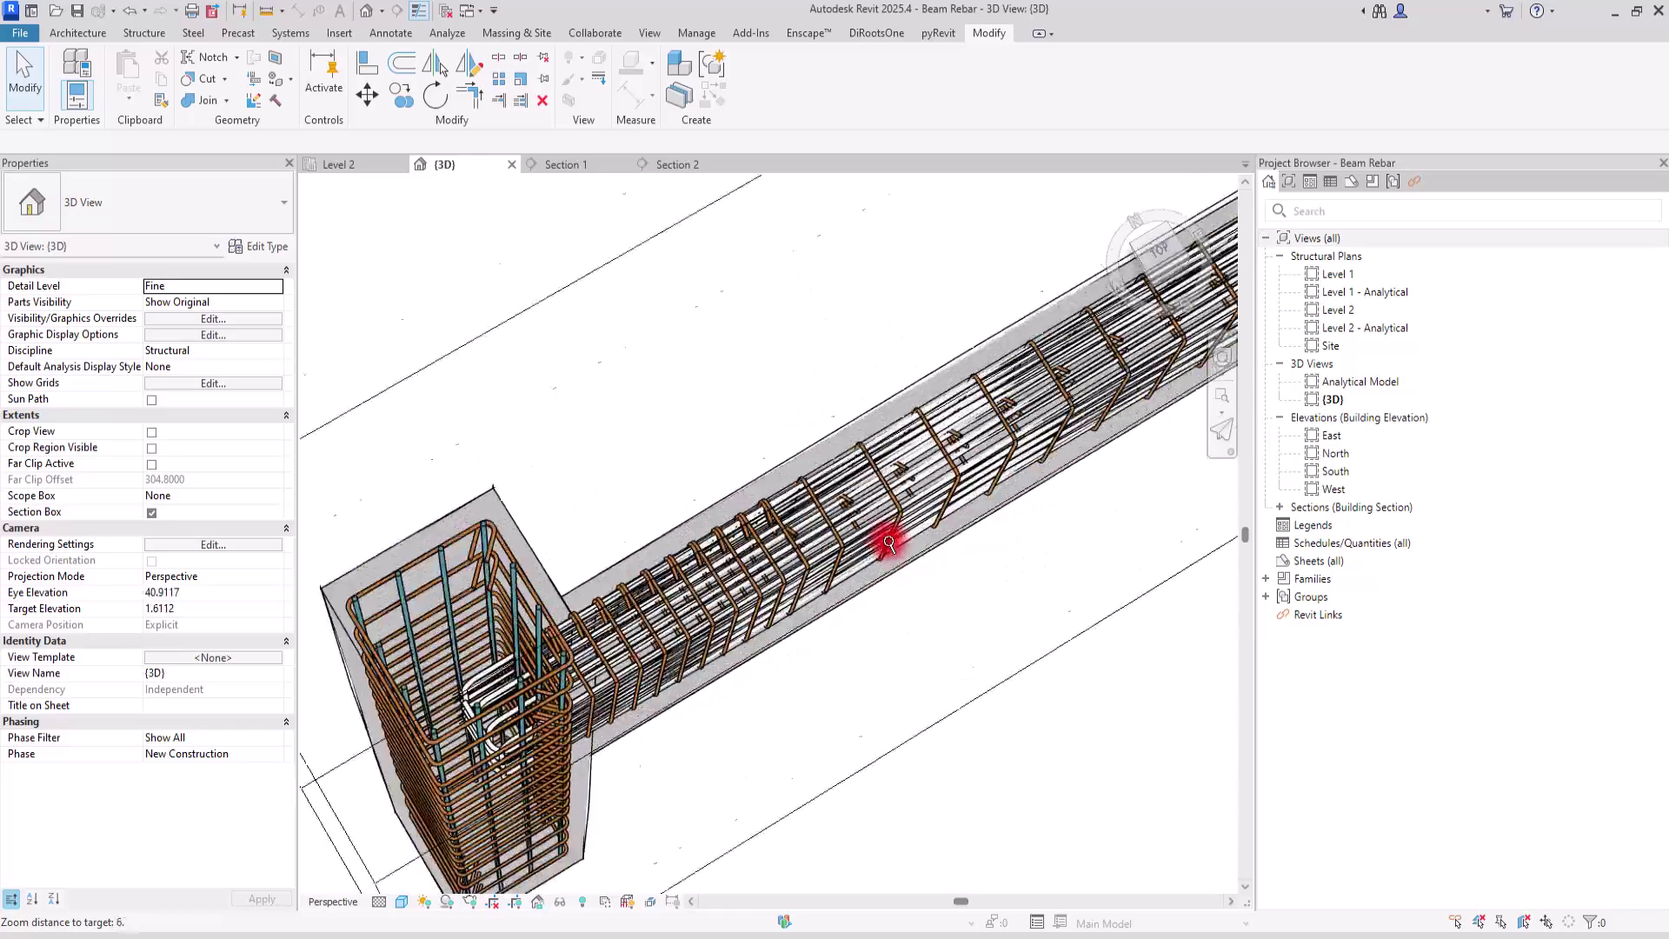
pyautogui.keyDown('shift'); pyautogui.moveTo(720, 609); pyautogui.dragTo(898, 580, button='middle'); pyautogui.keyUp('shift')
pyautogui.scroll(5, 663, 472)
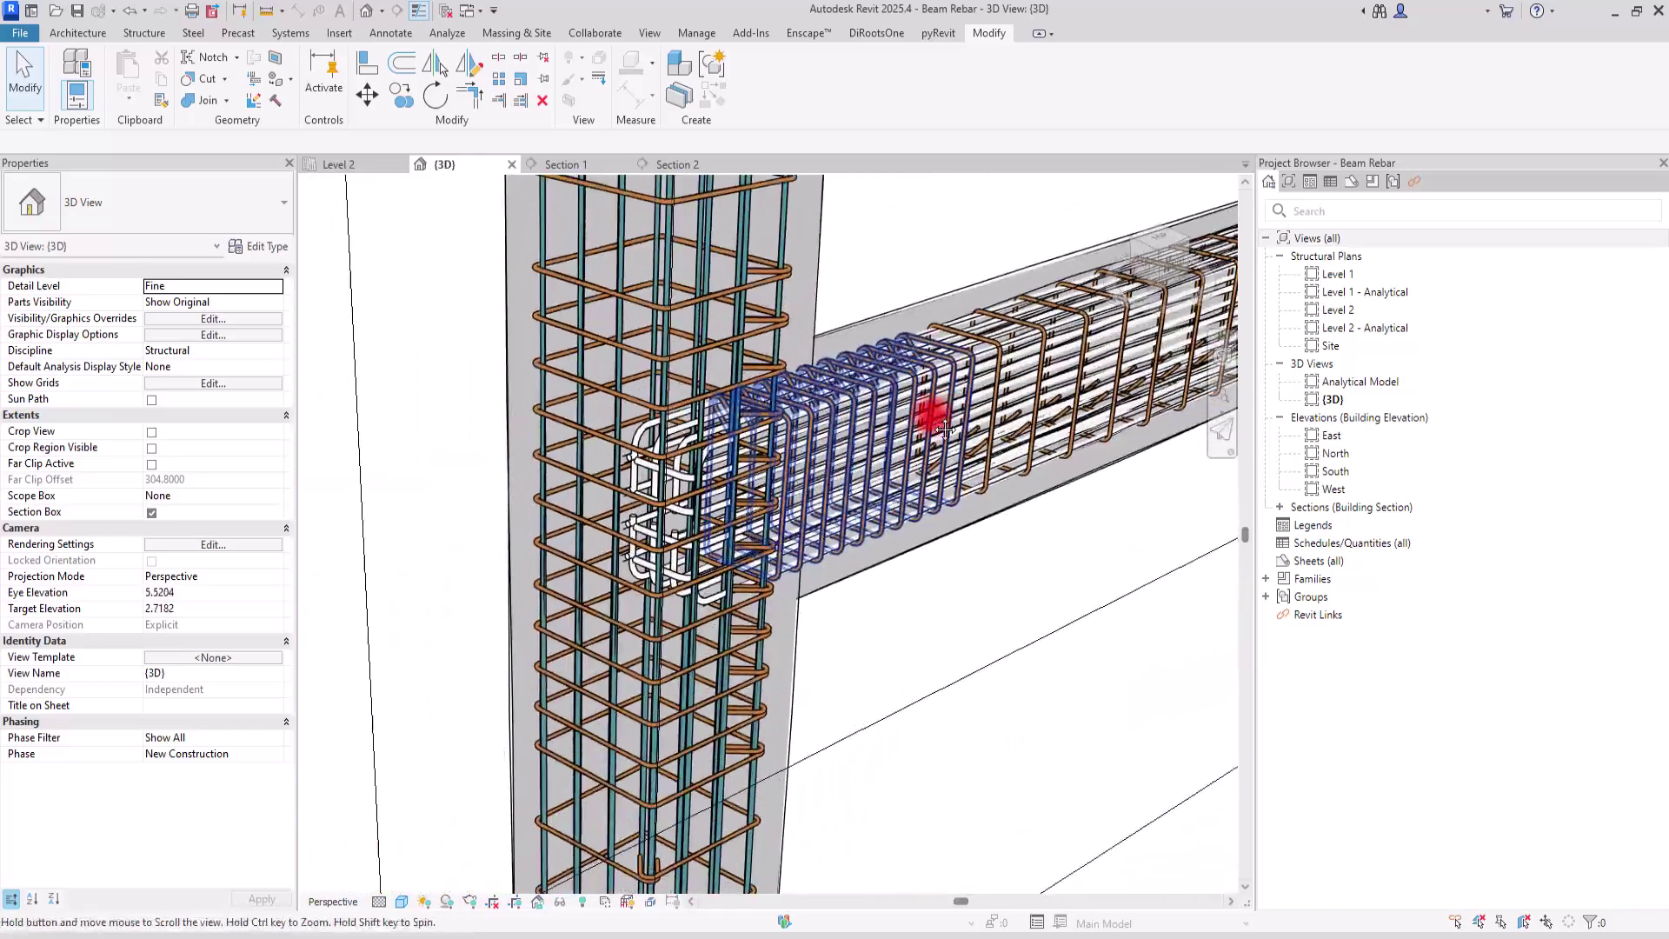
pyautogui.scroll(-2, 658, 526)
pyautogui.keyDown('shift'); pyautogui.moveTo(643, 487); pyautogui.dragTo(734, 674, button='middle'); pyautogui.keyUp('shift')
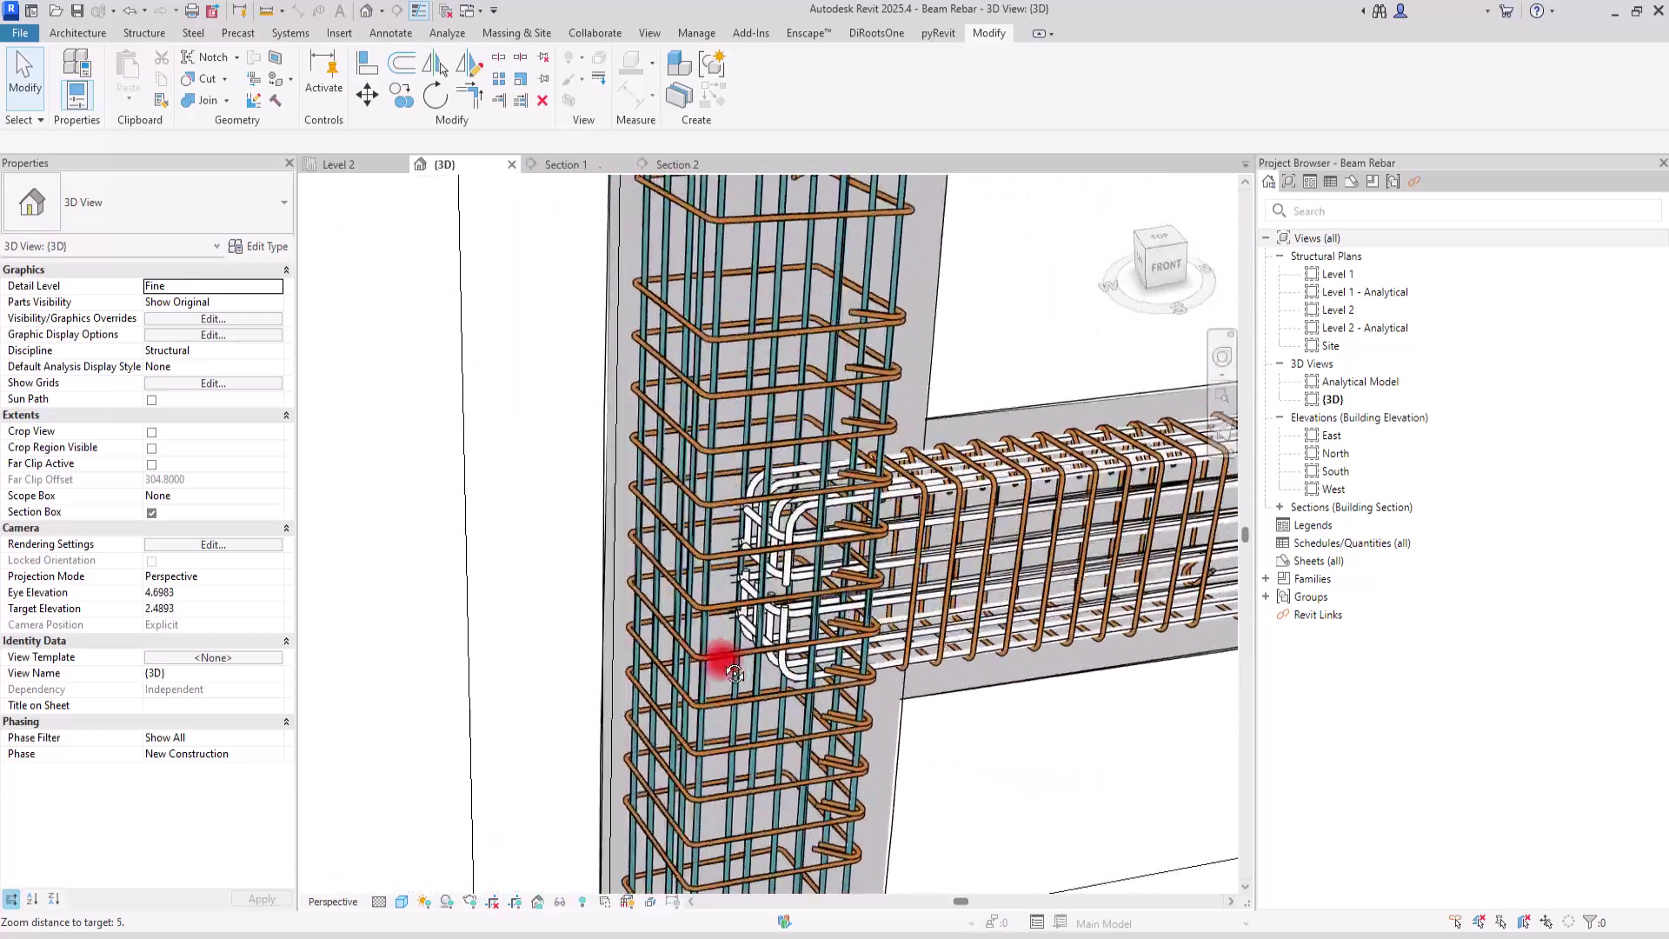
pyautogui.scroll(8, 829, 610)
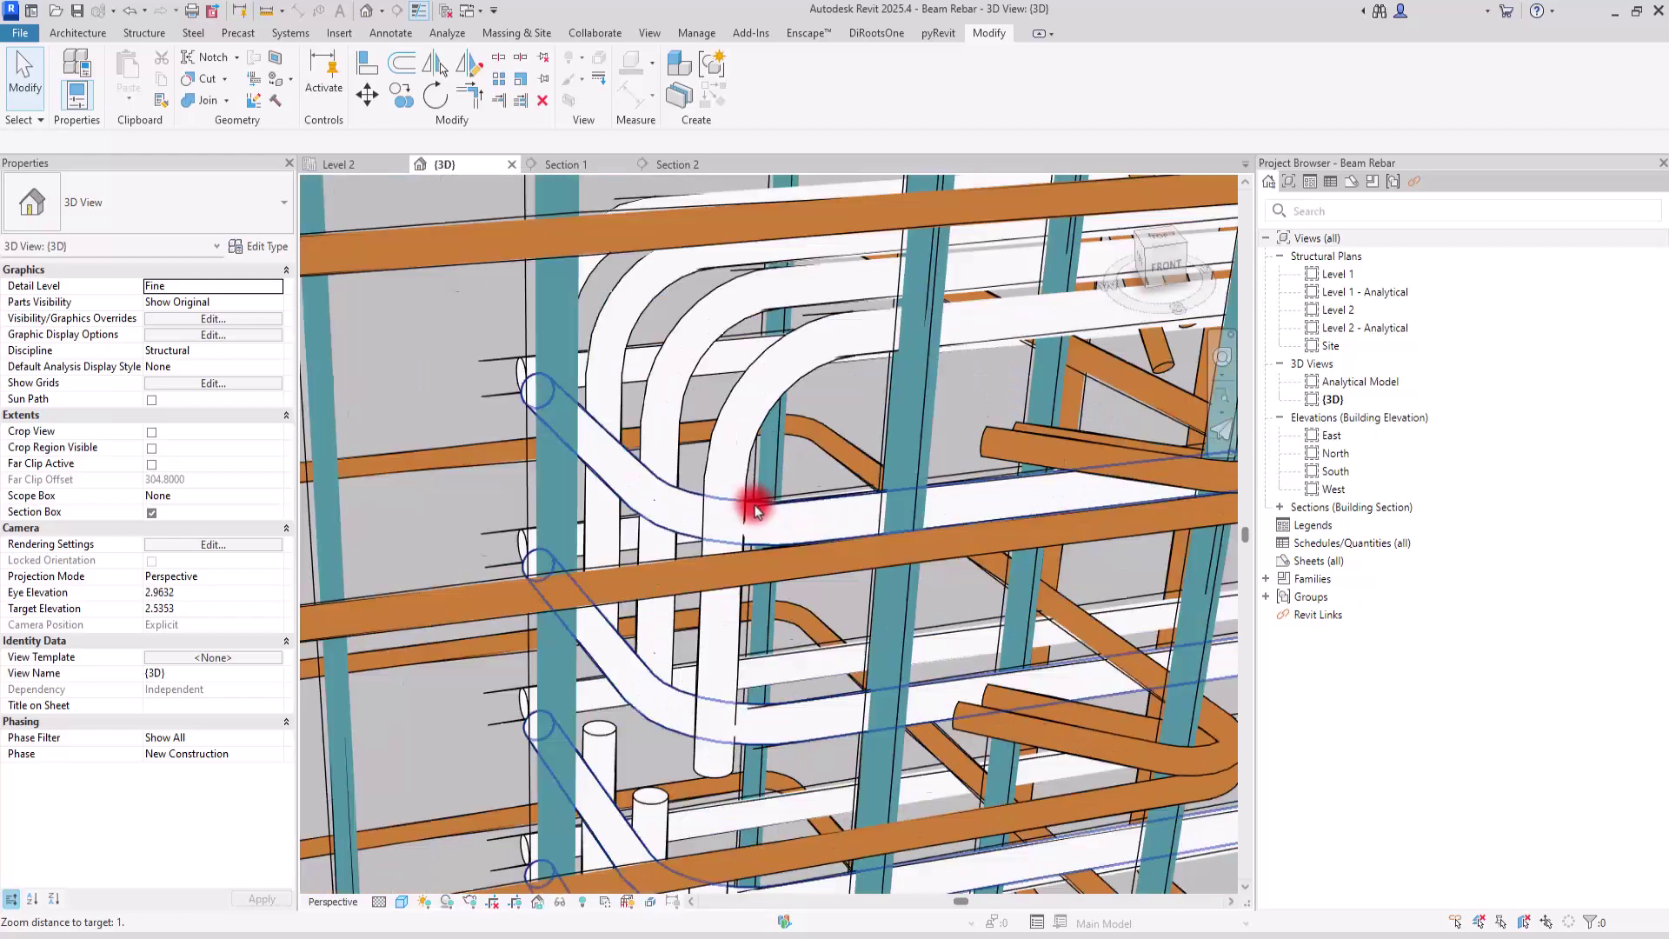
pyautogui.scroll(-1, 755, 511)
pyautogui.keyDown('shift'); pyautogui.moveTo(928, 621); pyautogui.dragTo(844, 490, button='middle'); pyautogui.keyUp('shift')
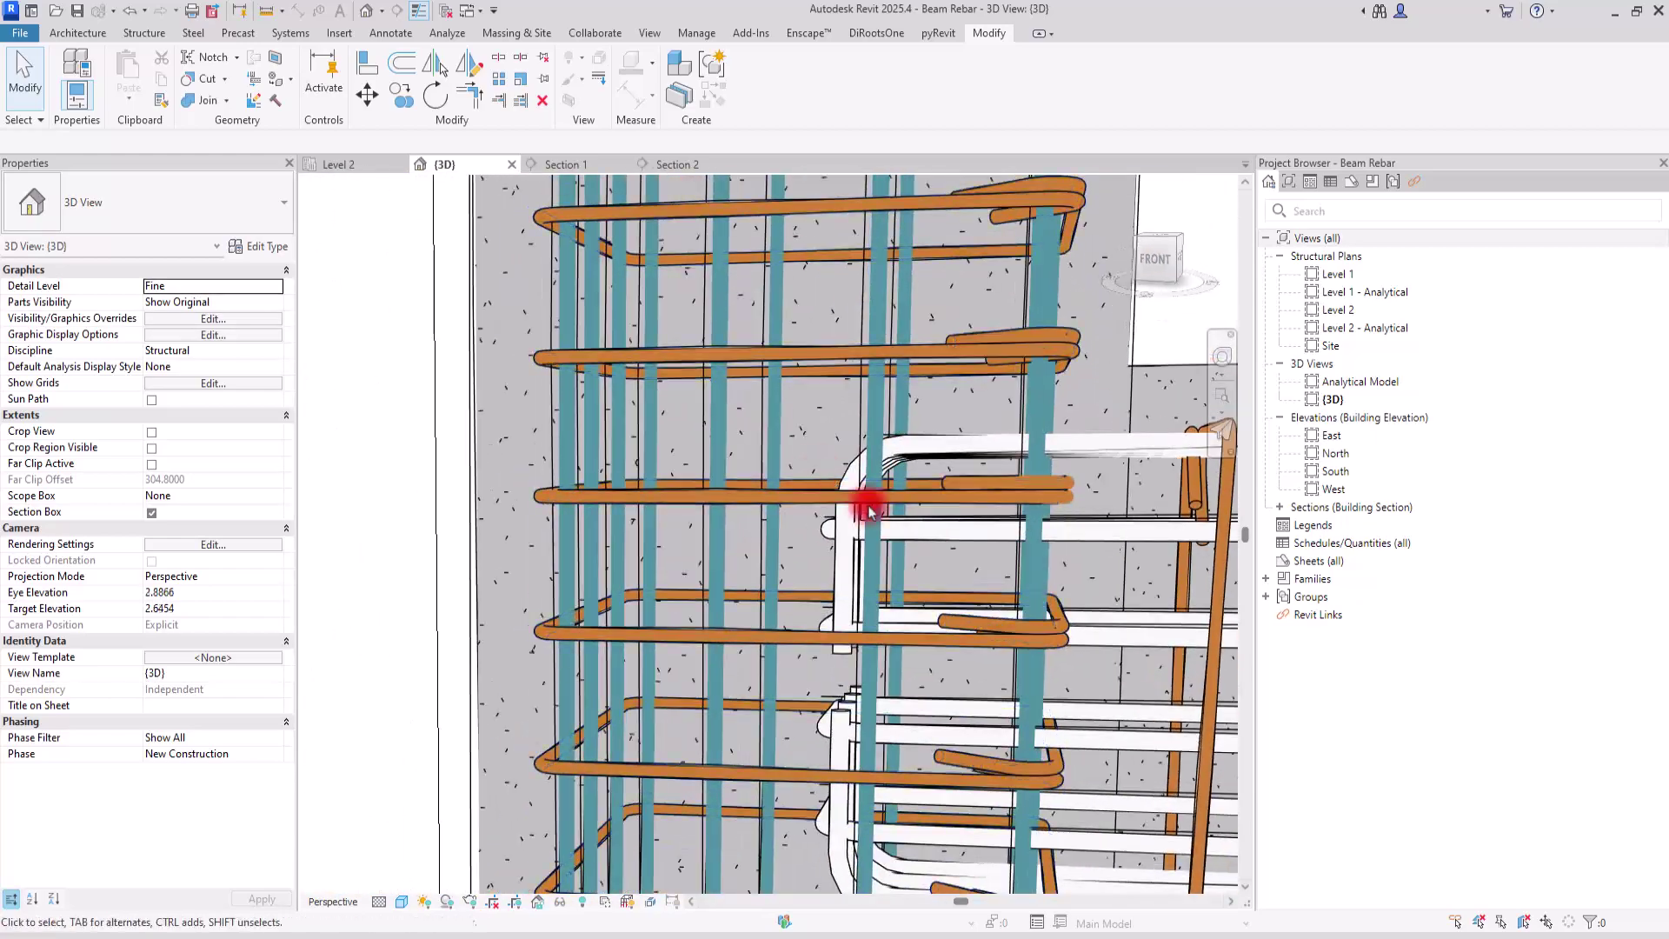
# In Section 1, shorten the front side bar set inside the column to a segment length A of about 6600 mm.
pyautogui.click(574, 161)
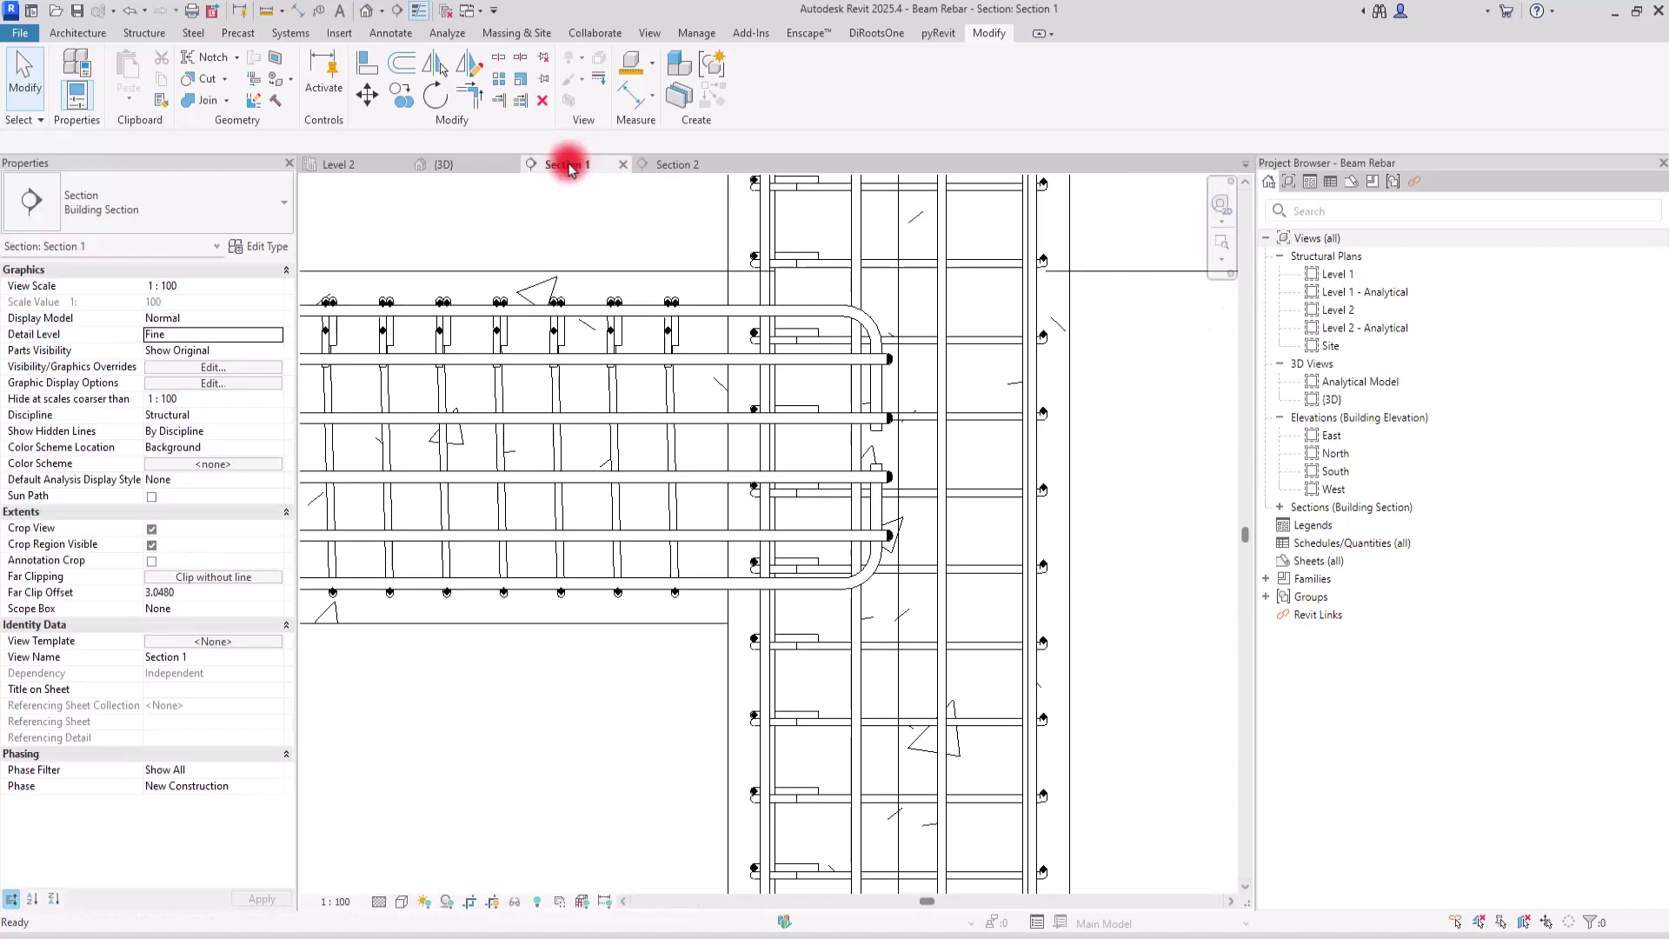
pyautogui.scroll(3, 962, 369)
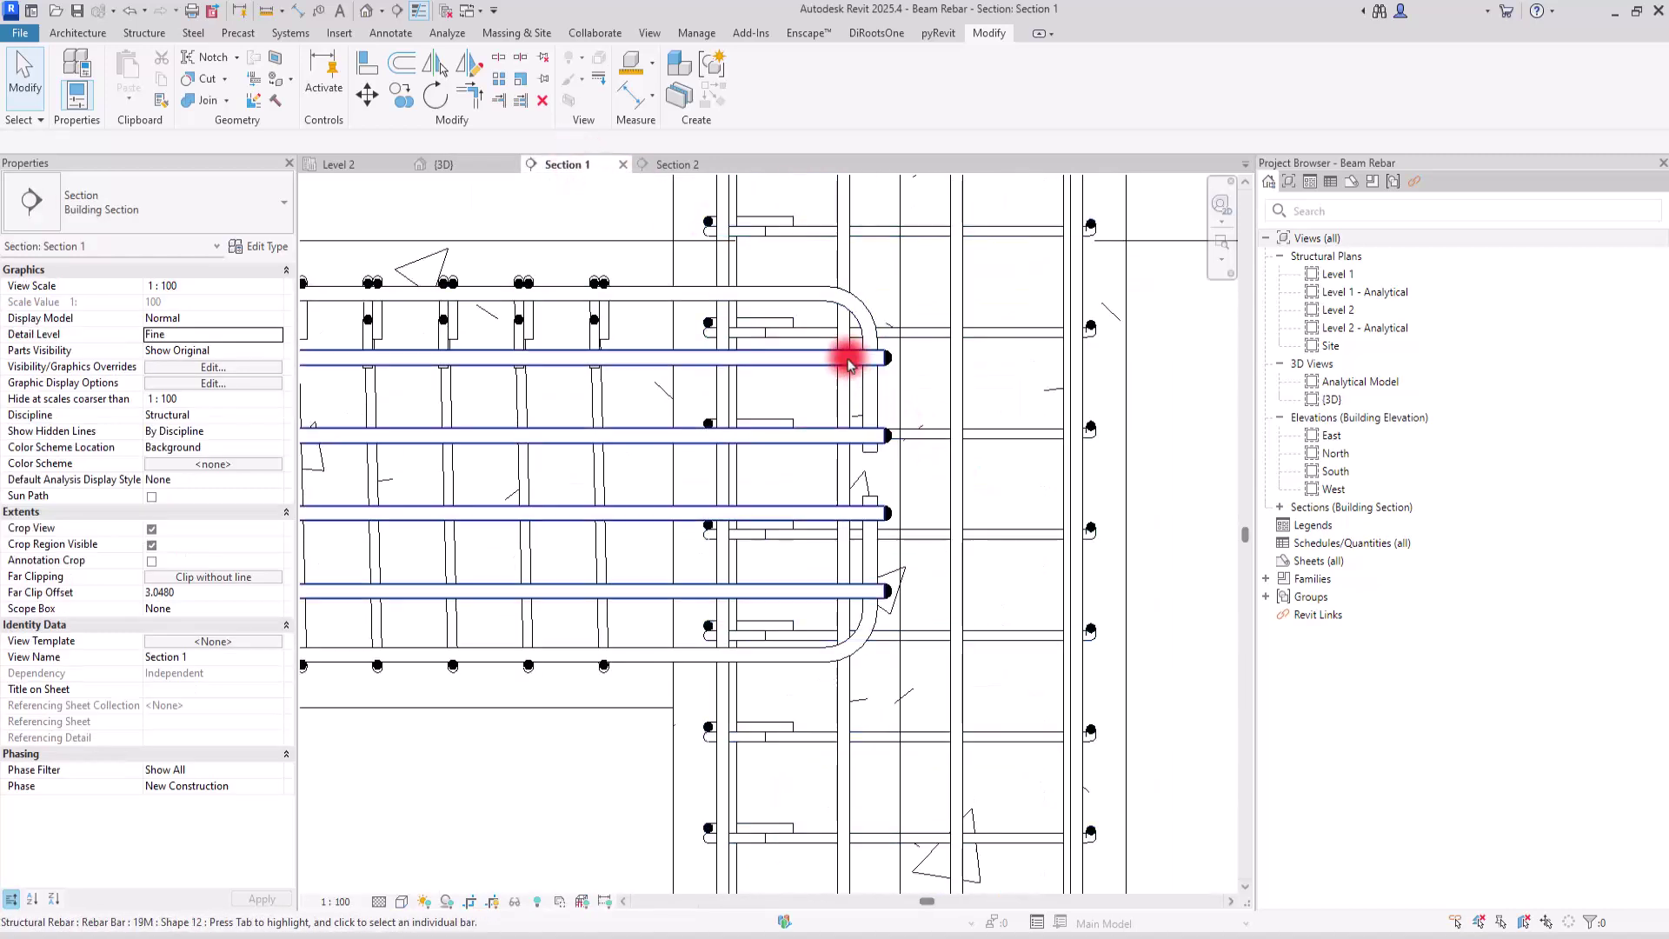
pyautogui.click(816, 359)
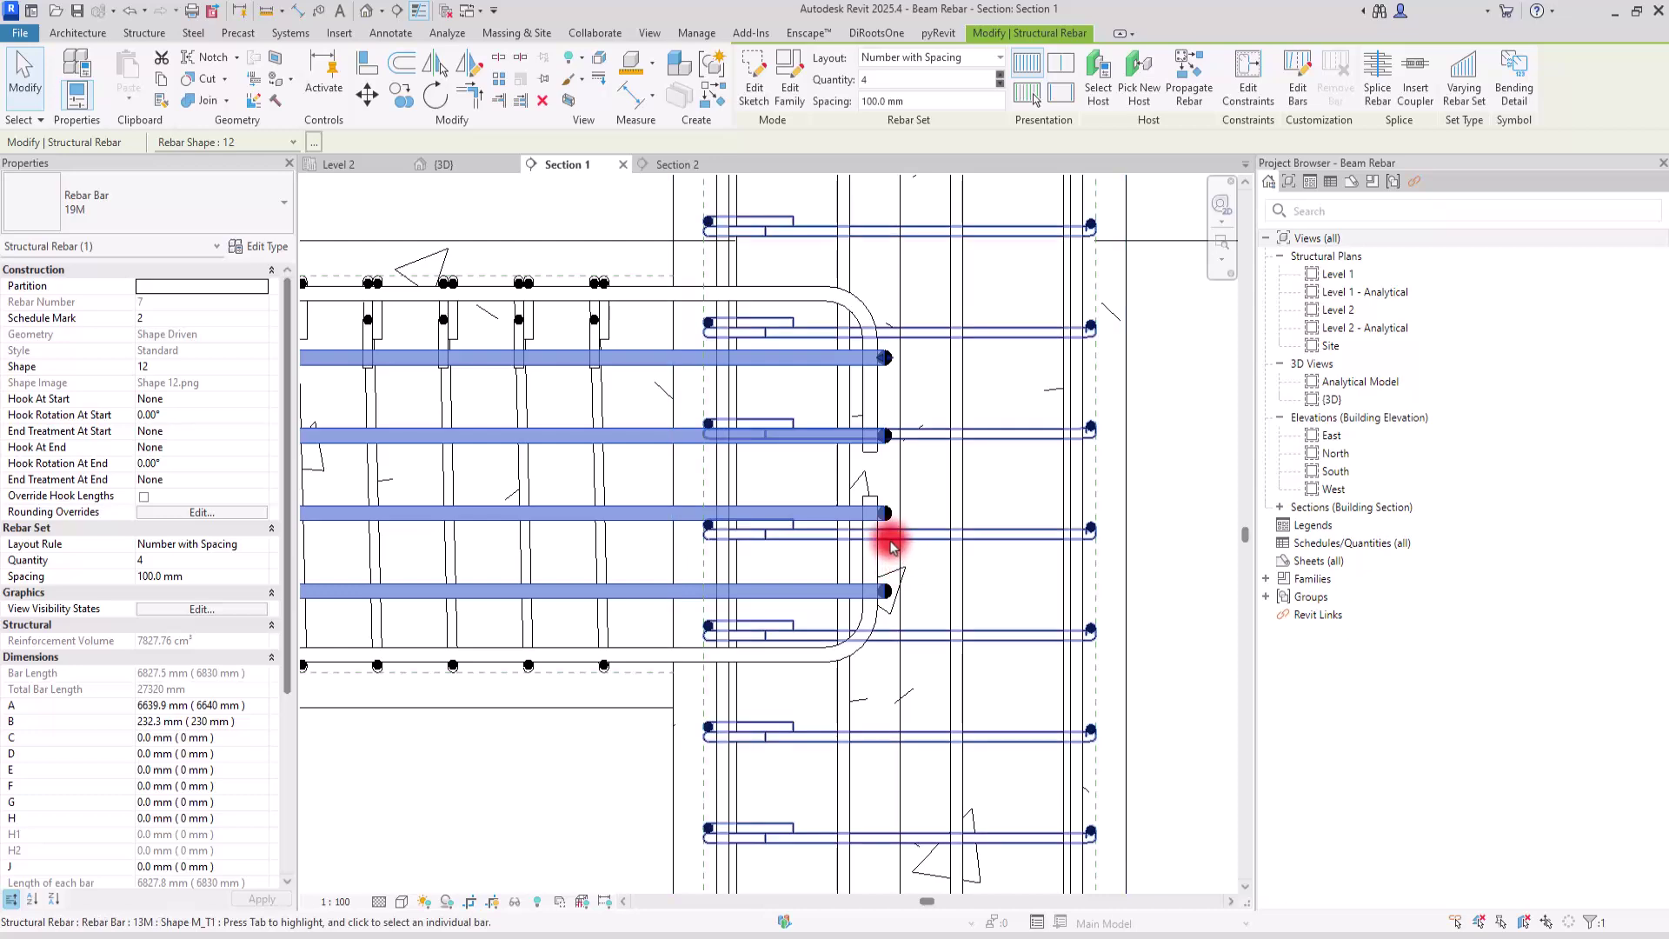
pyautogui.scroll(1, 913, 469)
pyautogui.scroll(1, 913, 469)
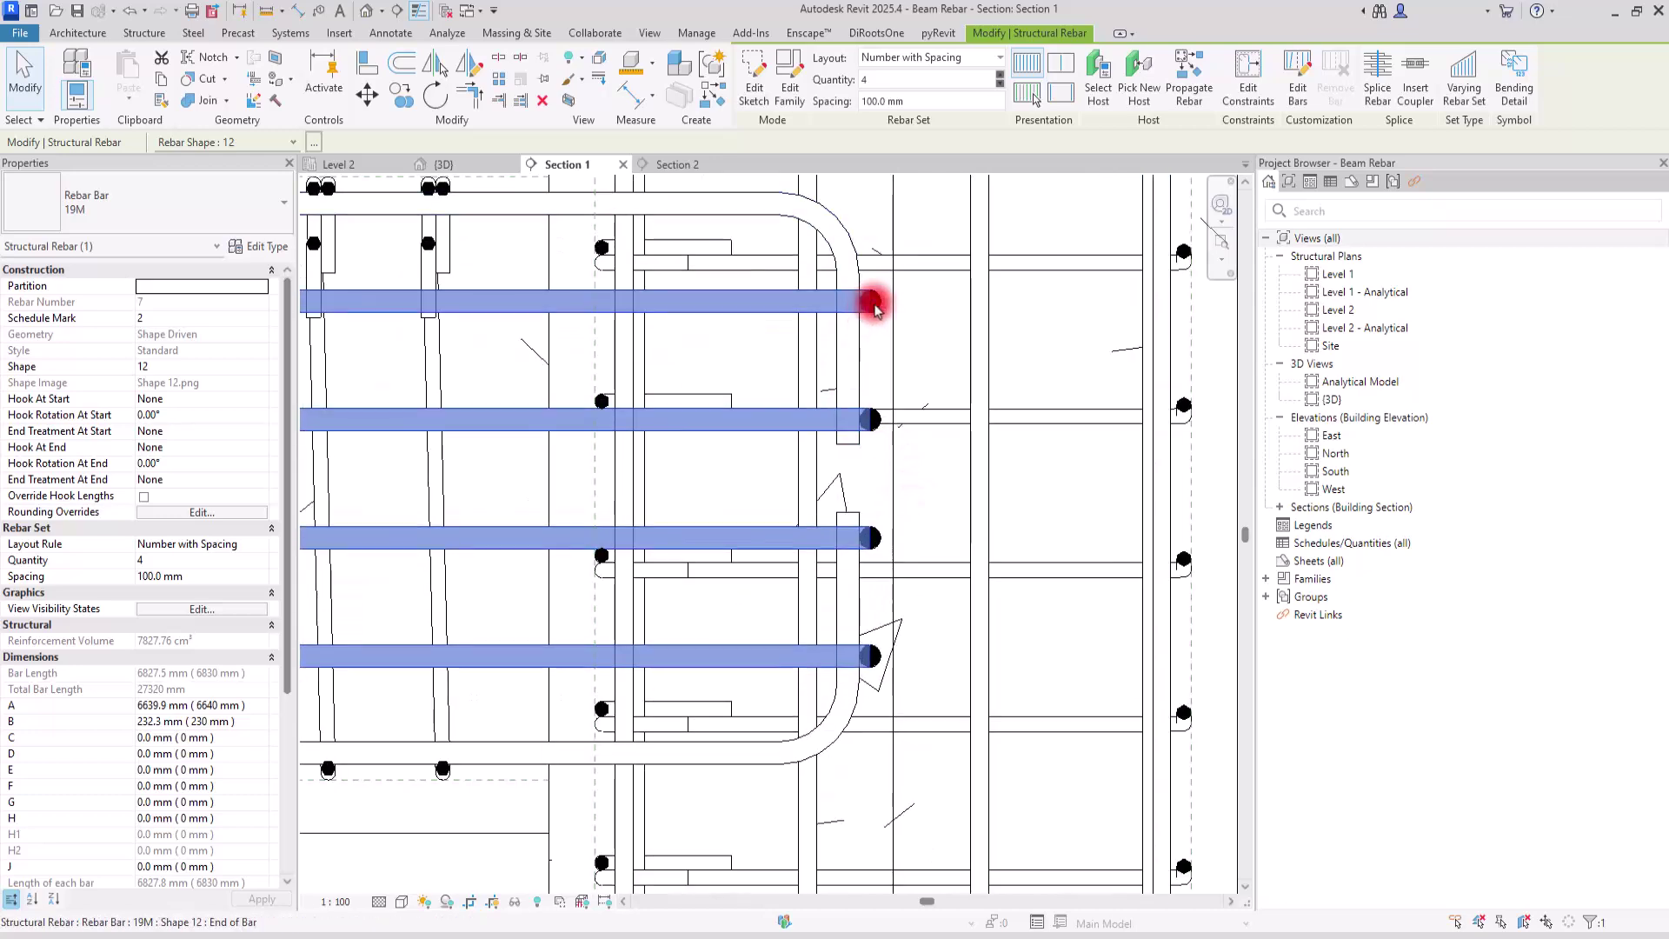
pyautogui.moveTo(878, 316); pyautogui.dragTo(824, 302)
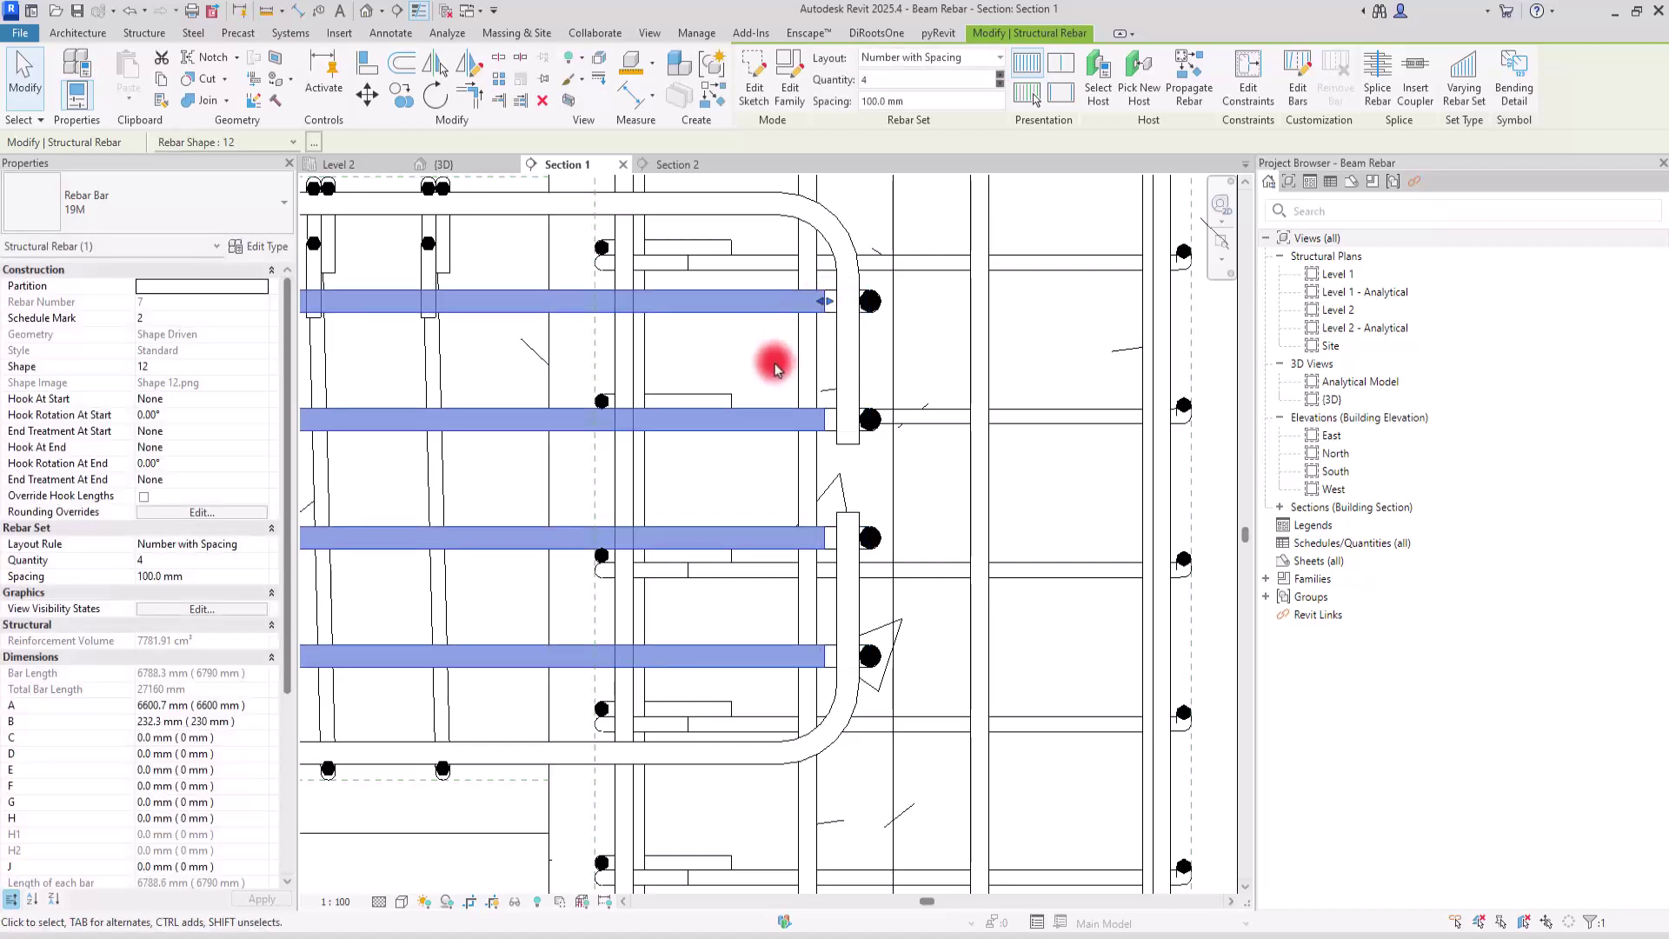
# Set the vertical bend length B of both the top and bottom bars to 250 mm.
pyautogui.click(877, 302)
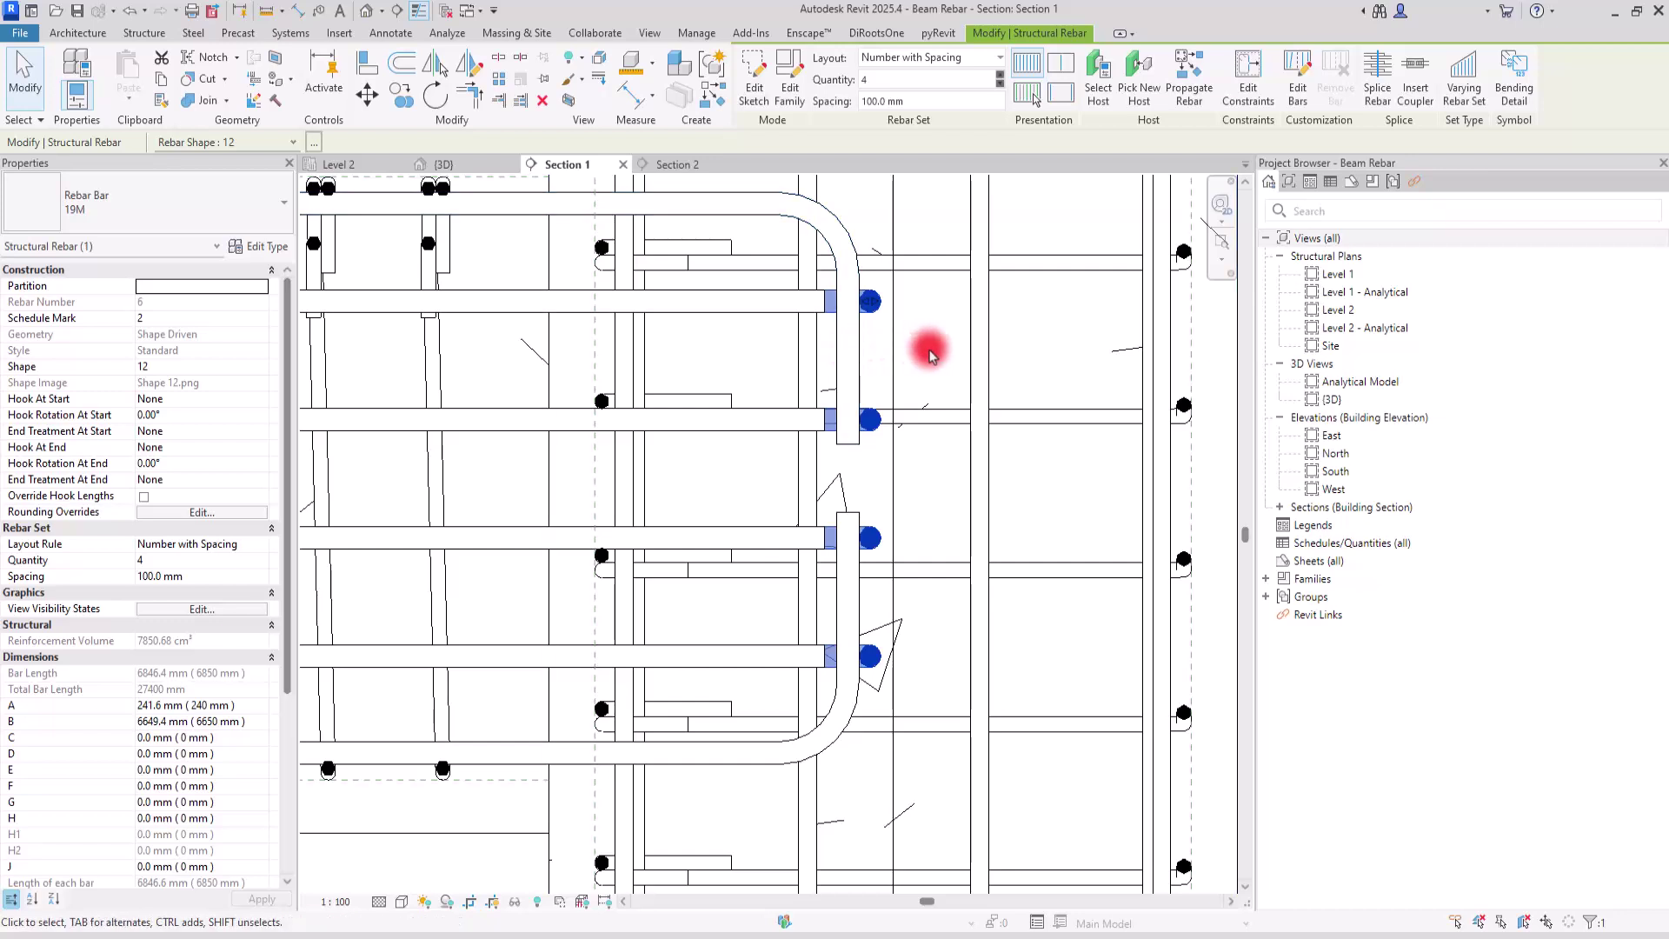
pyautogui.click(865, 350)
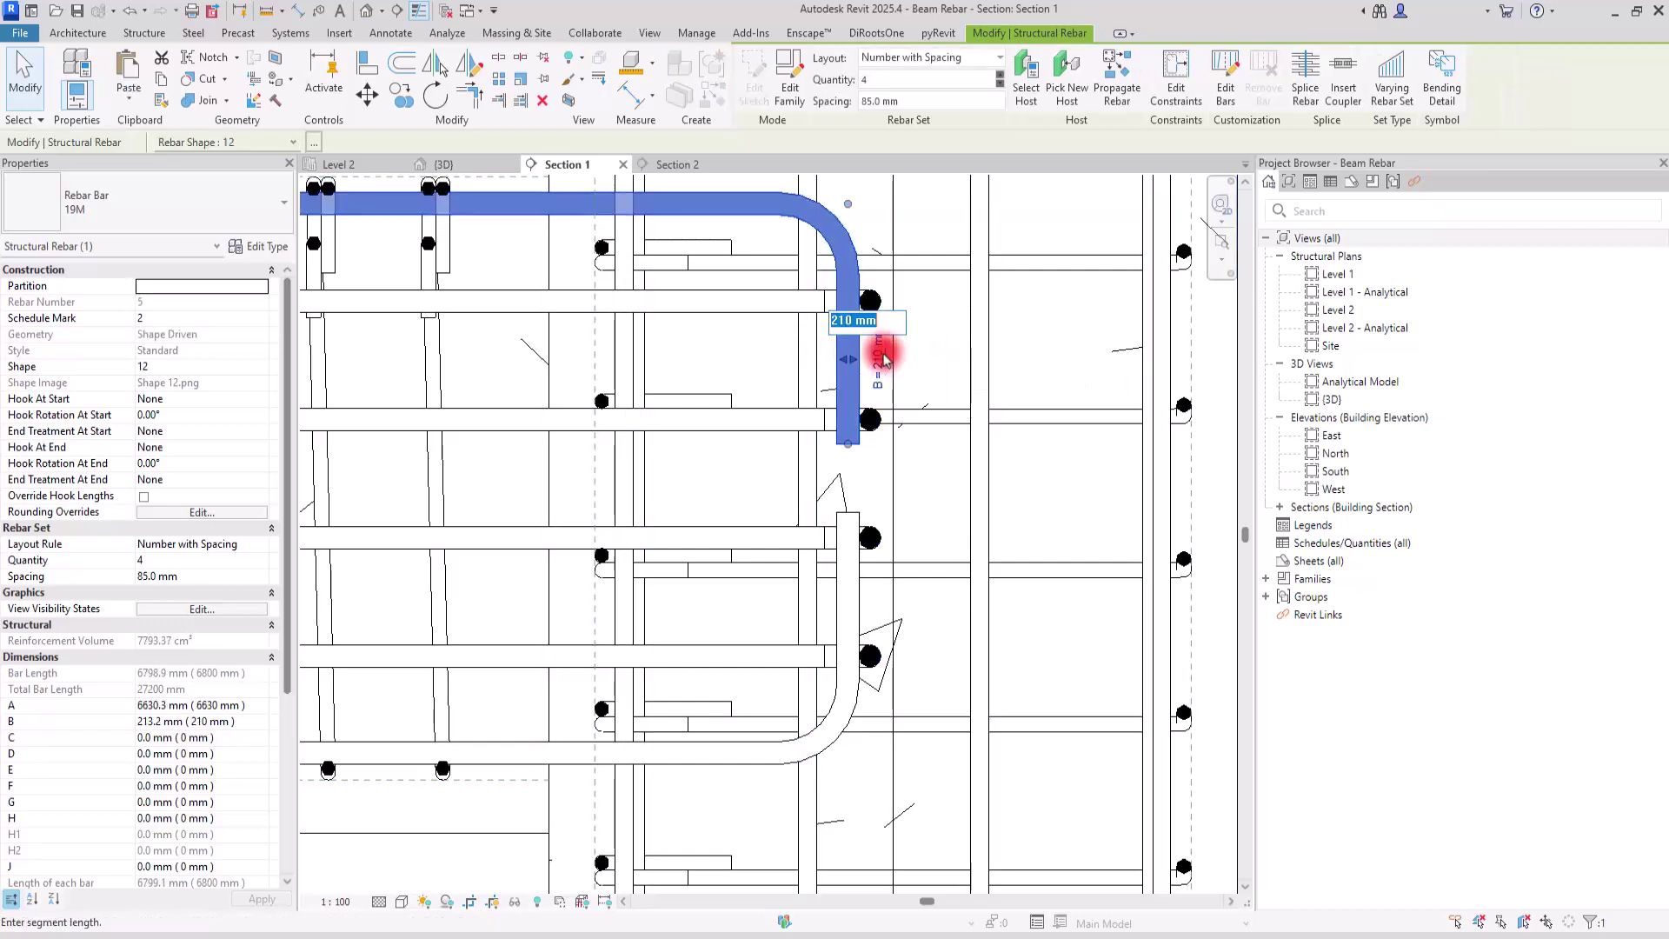
pyautogui.moveTo(882, 356); pyautogui.dragTo(881, 600)
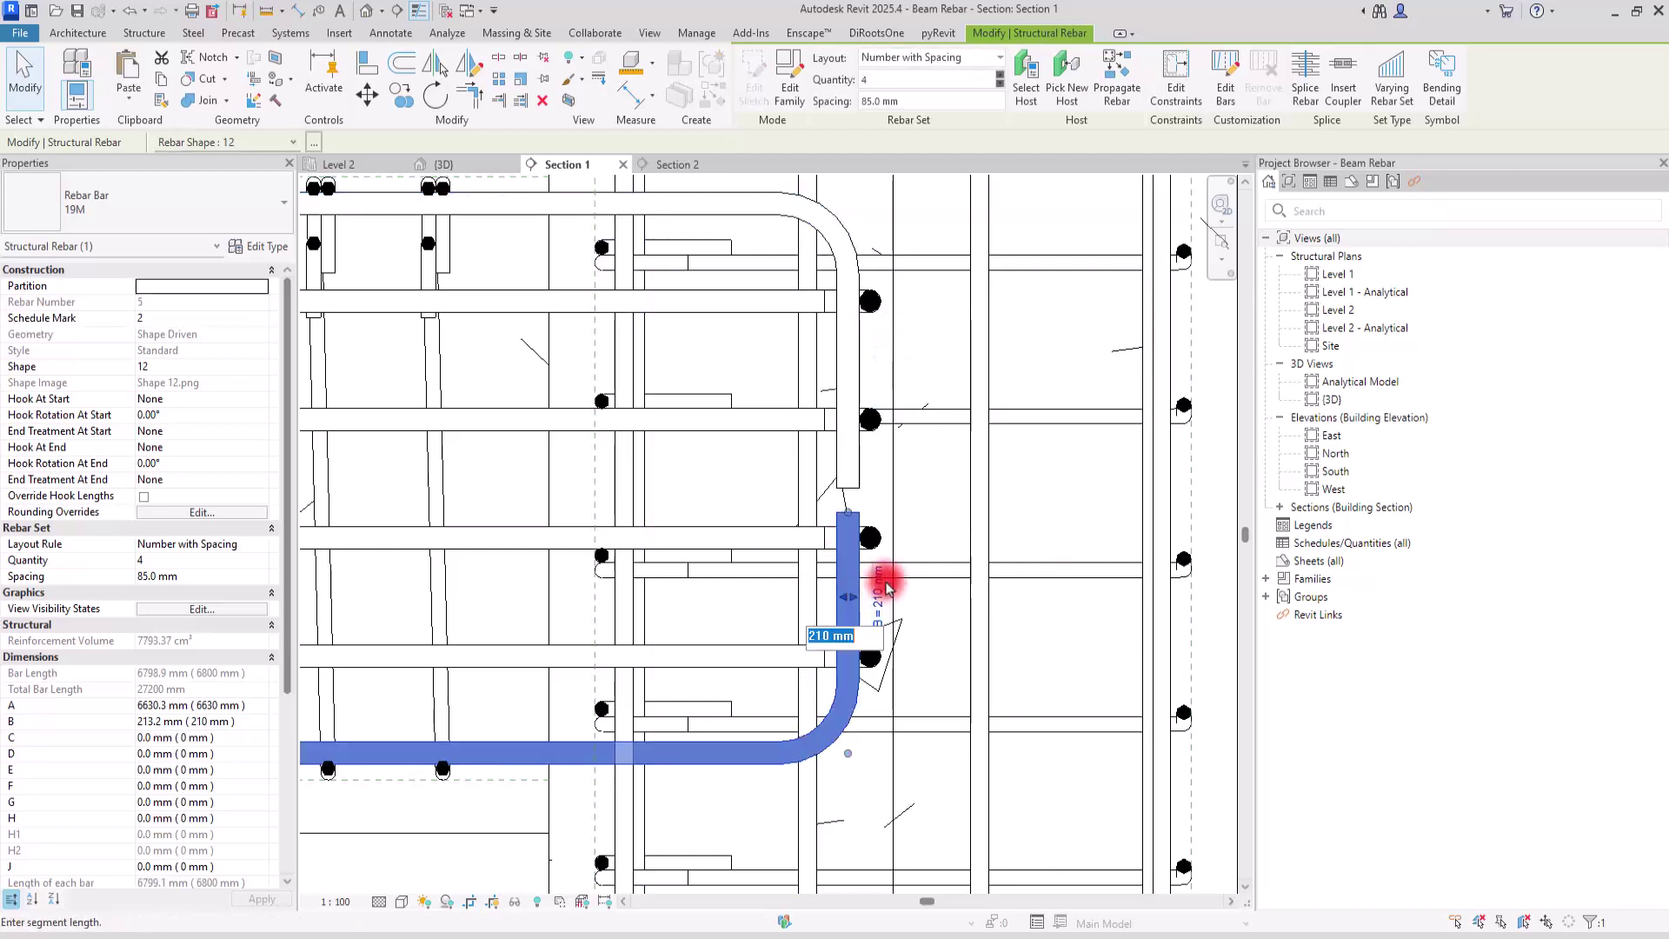
pyautogui.press('Return')
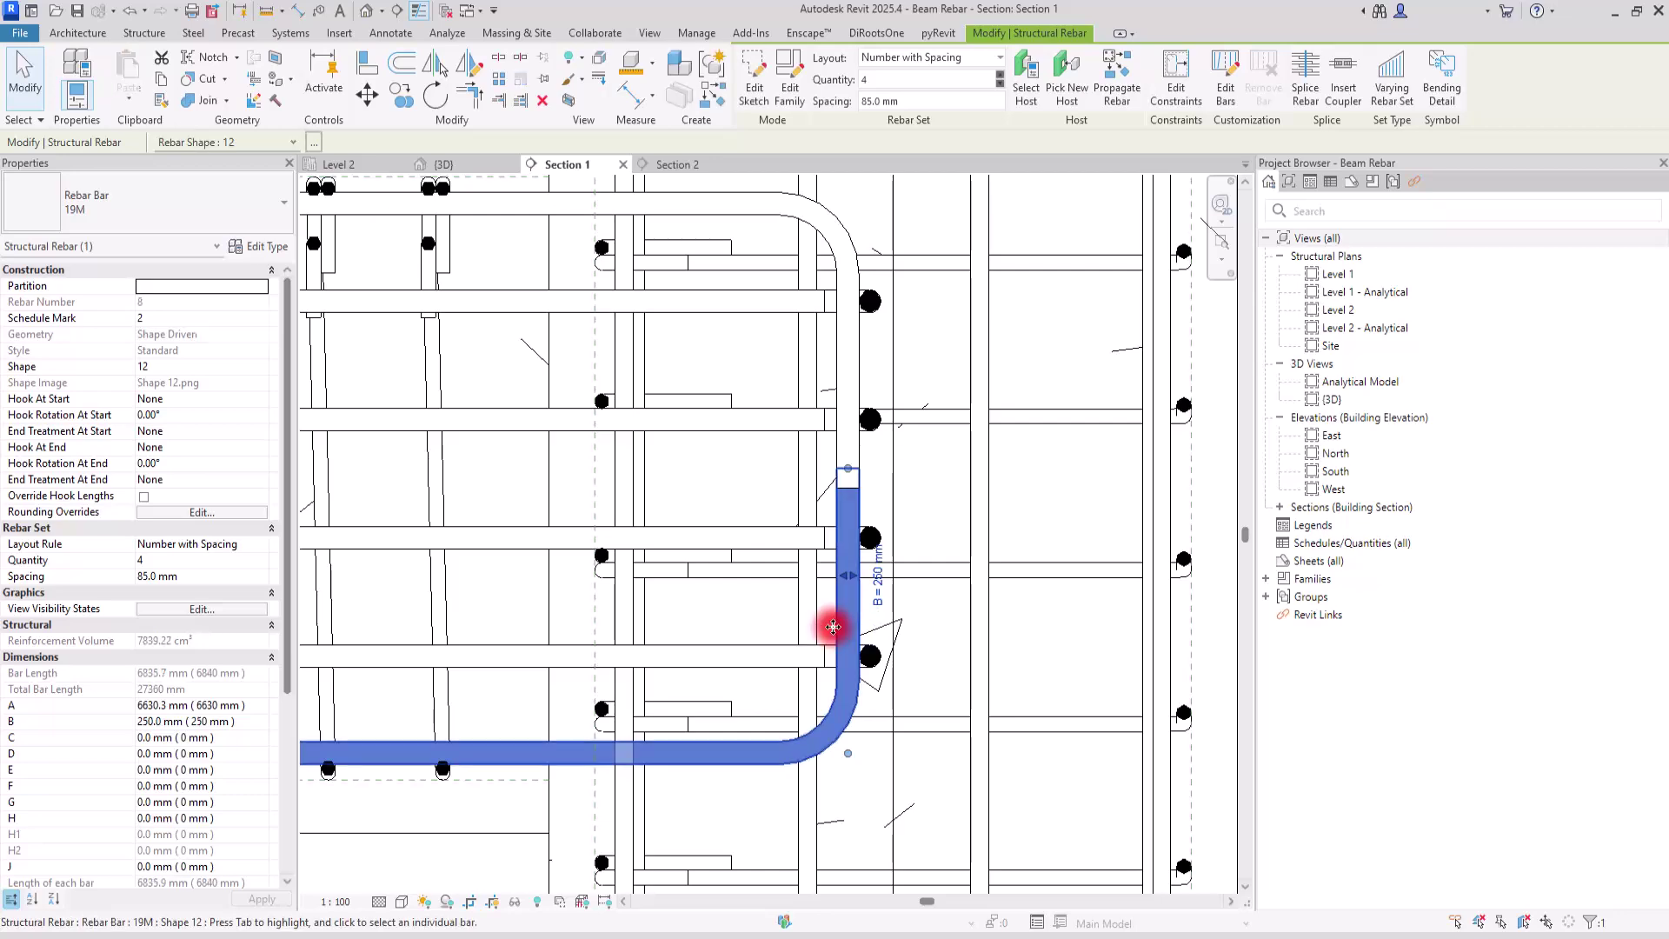
# Pull the bottom bars' vertical bends inward beside the top bars' bends, and shorten the front side bars to about 6590 mm.
pyautogui.moveTo(839, 575); pyautogui.dragTo(823, 575)
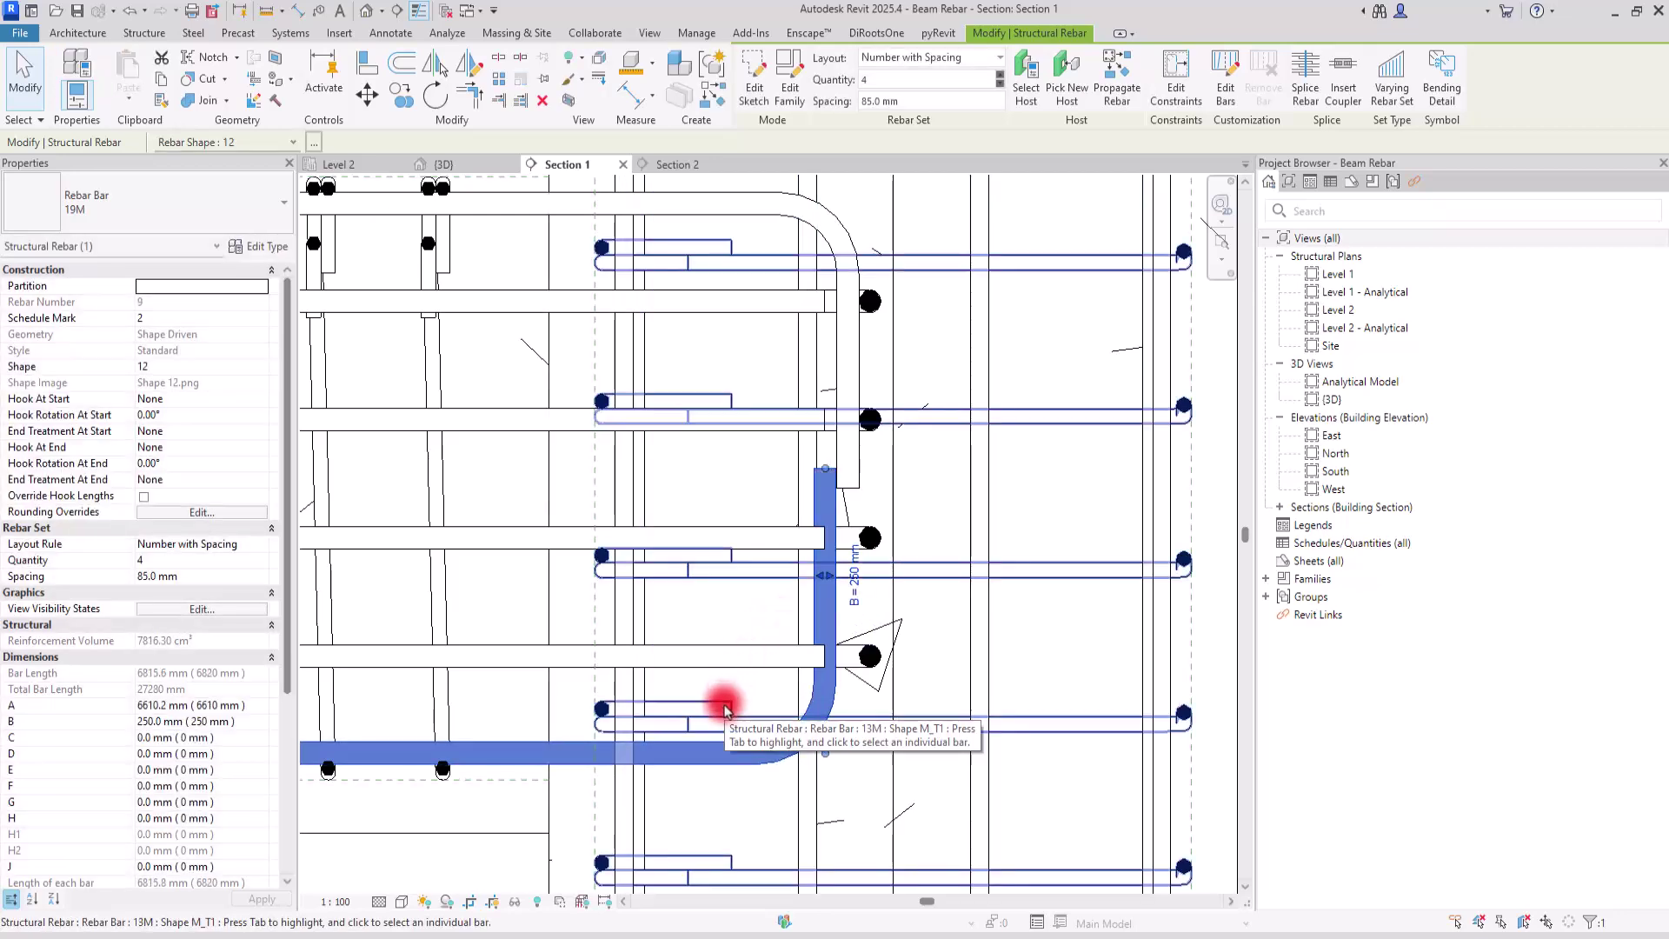
pyautogui.click(766, 545)
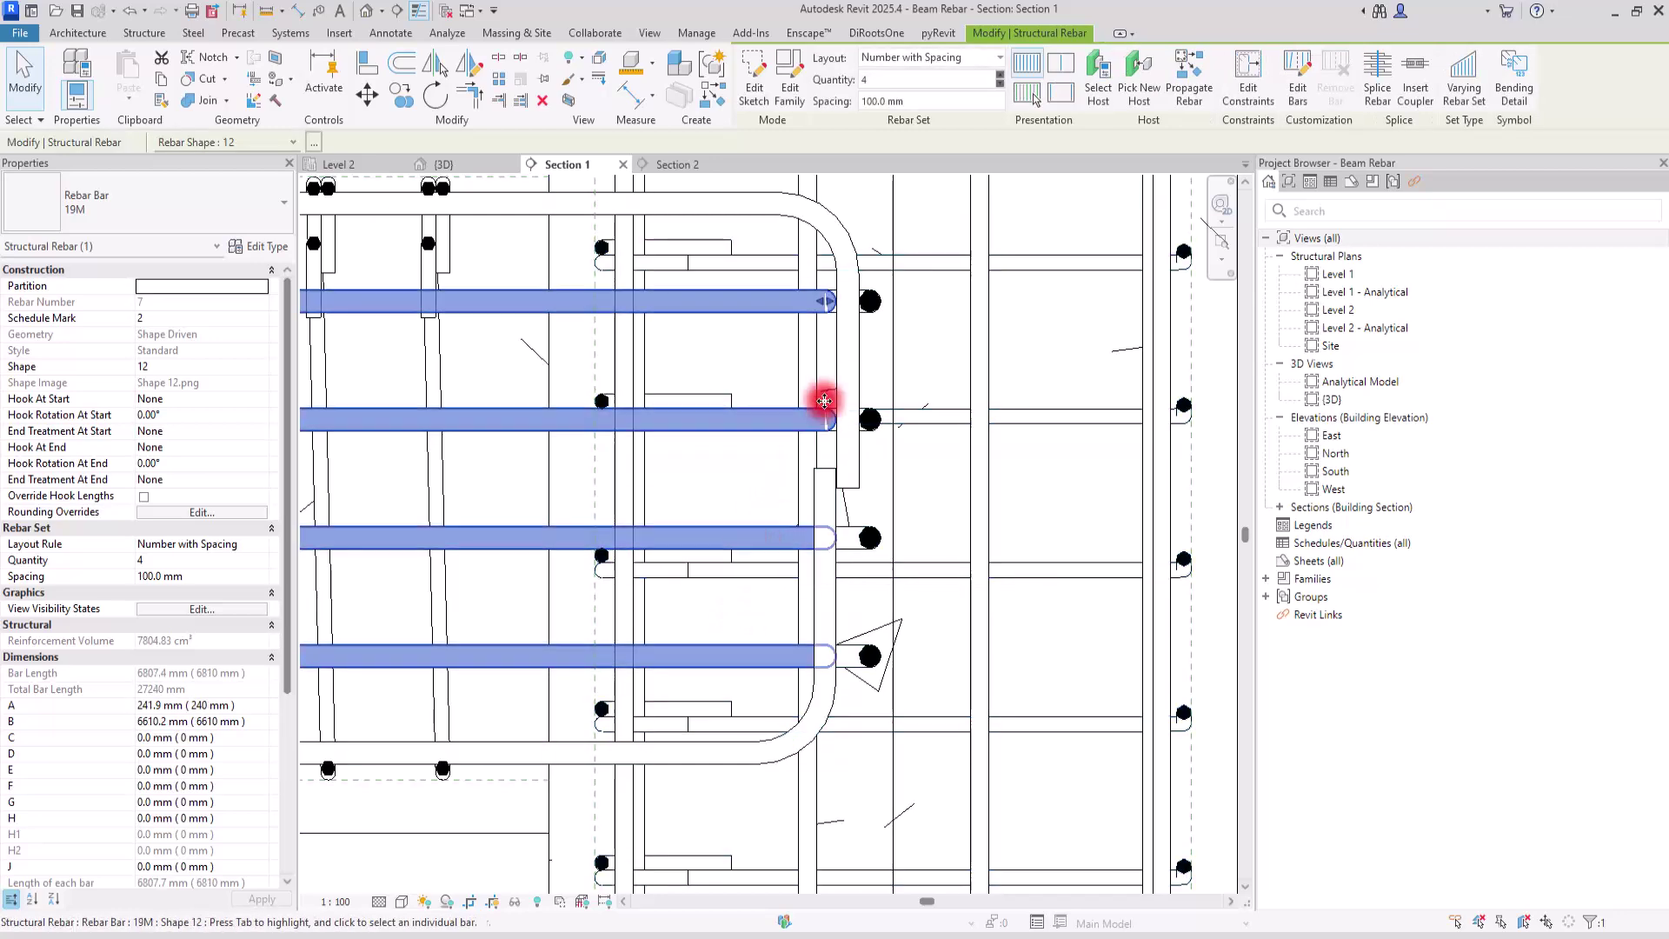
pyautogui.moveTo(825, 306); pyautogui.dragTo(797, 311)
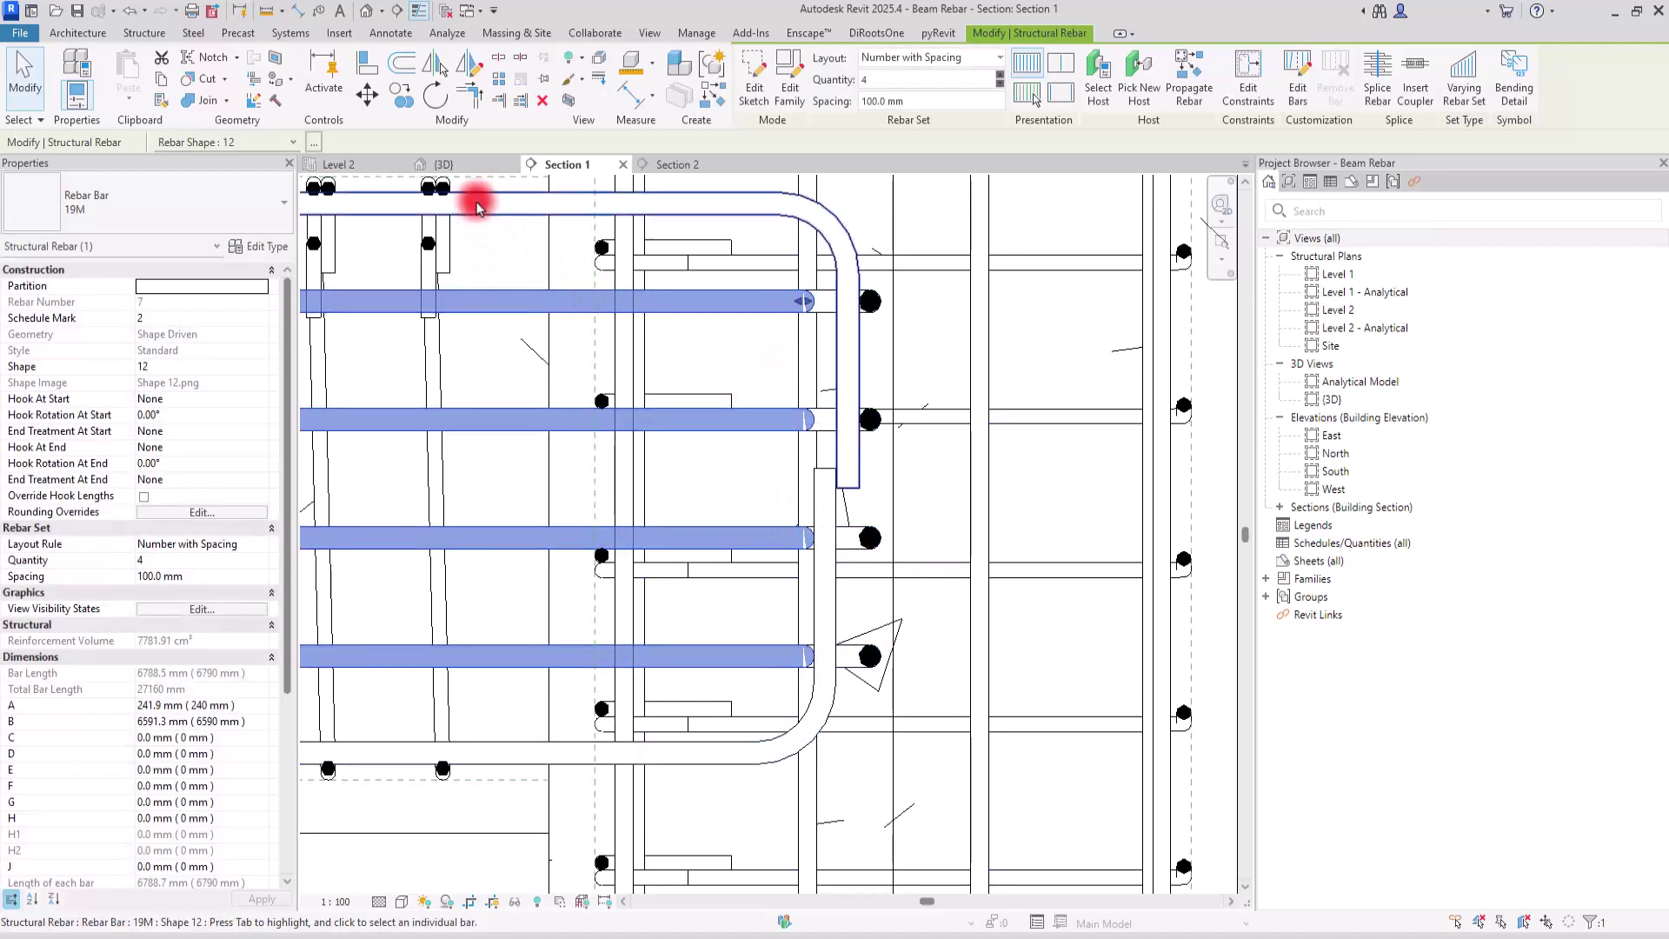
# Examine in 3D how the staggered bar bends fit in the end column and how the bars reach the far column.
pyautogui.click(448, 164)
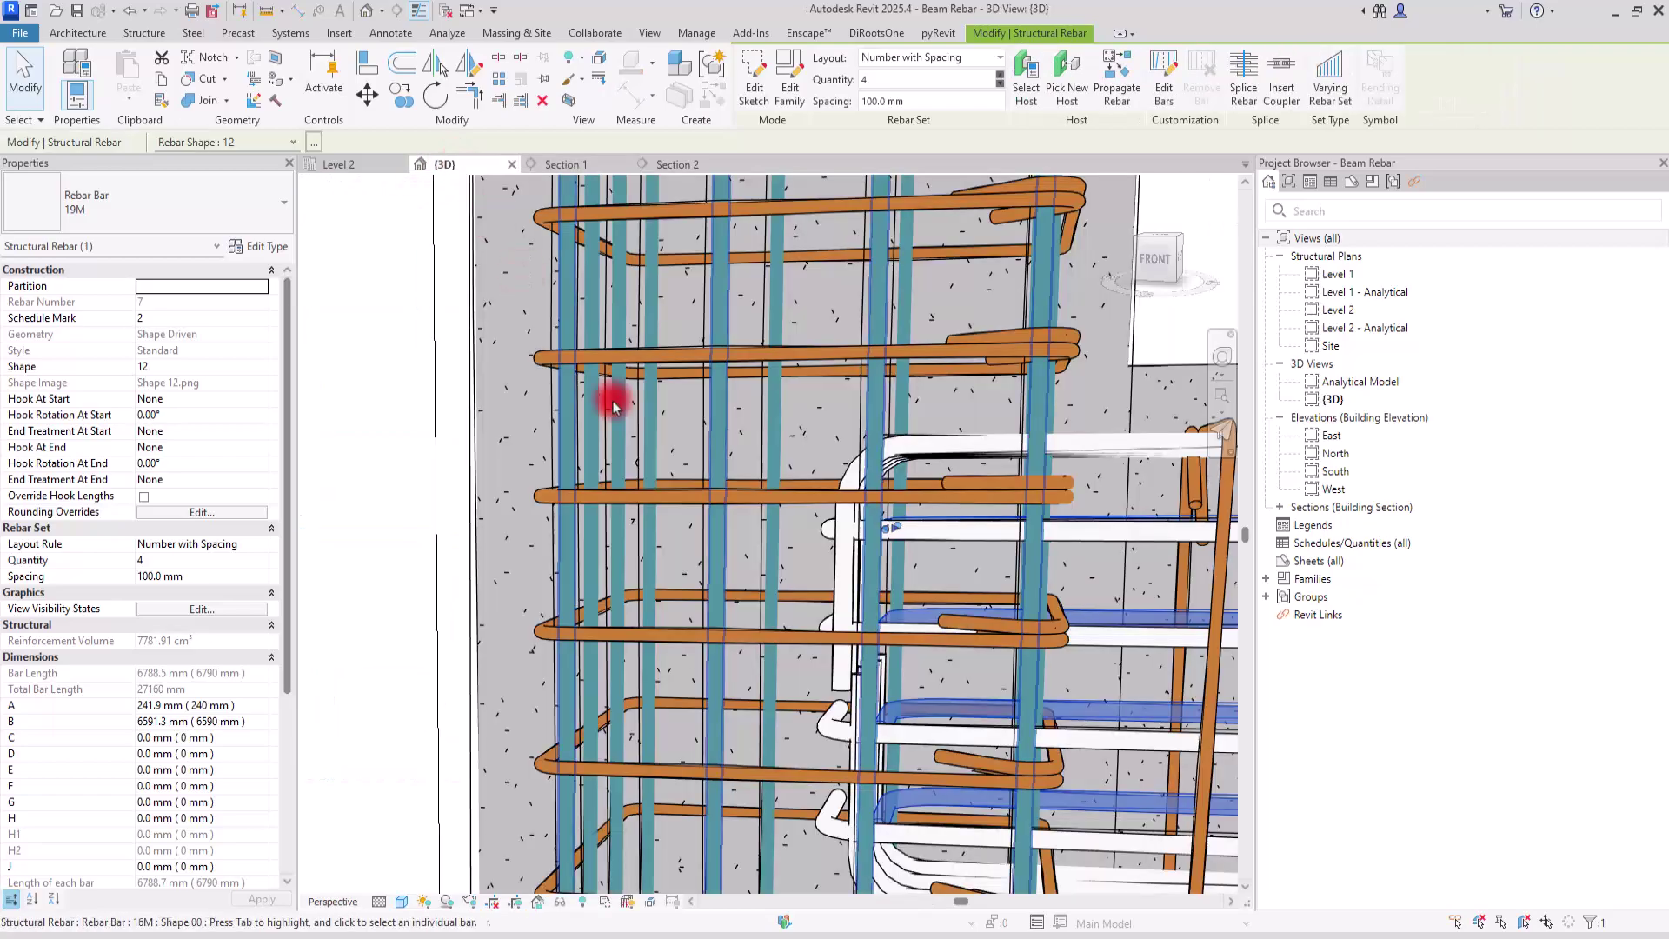
pyautogui.scroll(5, 1093, 694)
pyautogui.keyDown('shift'); pyautogui.moveTo(1092, 693); pyautogui.dragTo(1060, 654, button='middle'); pyautogui.keyUp('shift')
pyautogui.keyDown('shift'); pyautogui.moveTo(1080, 430); pyautogui.dragTo(977, 391, button='middle'); pyautogui.keyUp('shift')
pyautogui.scroll(3, 1118, 343)
pyautogui.click(998, 253)
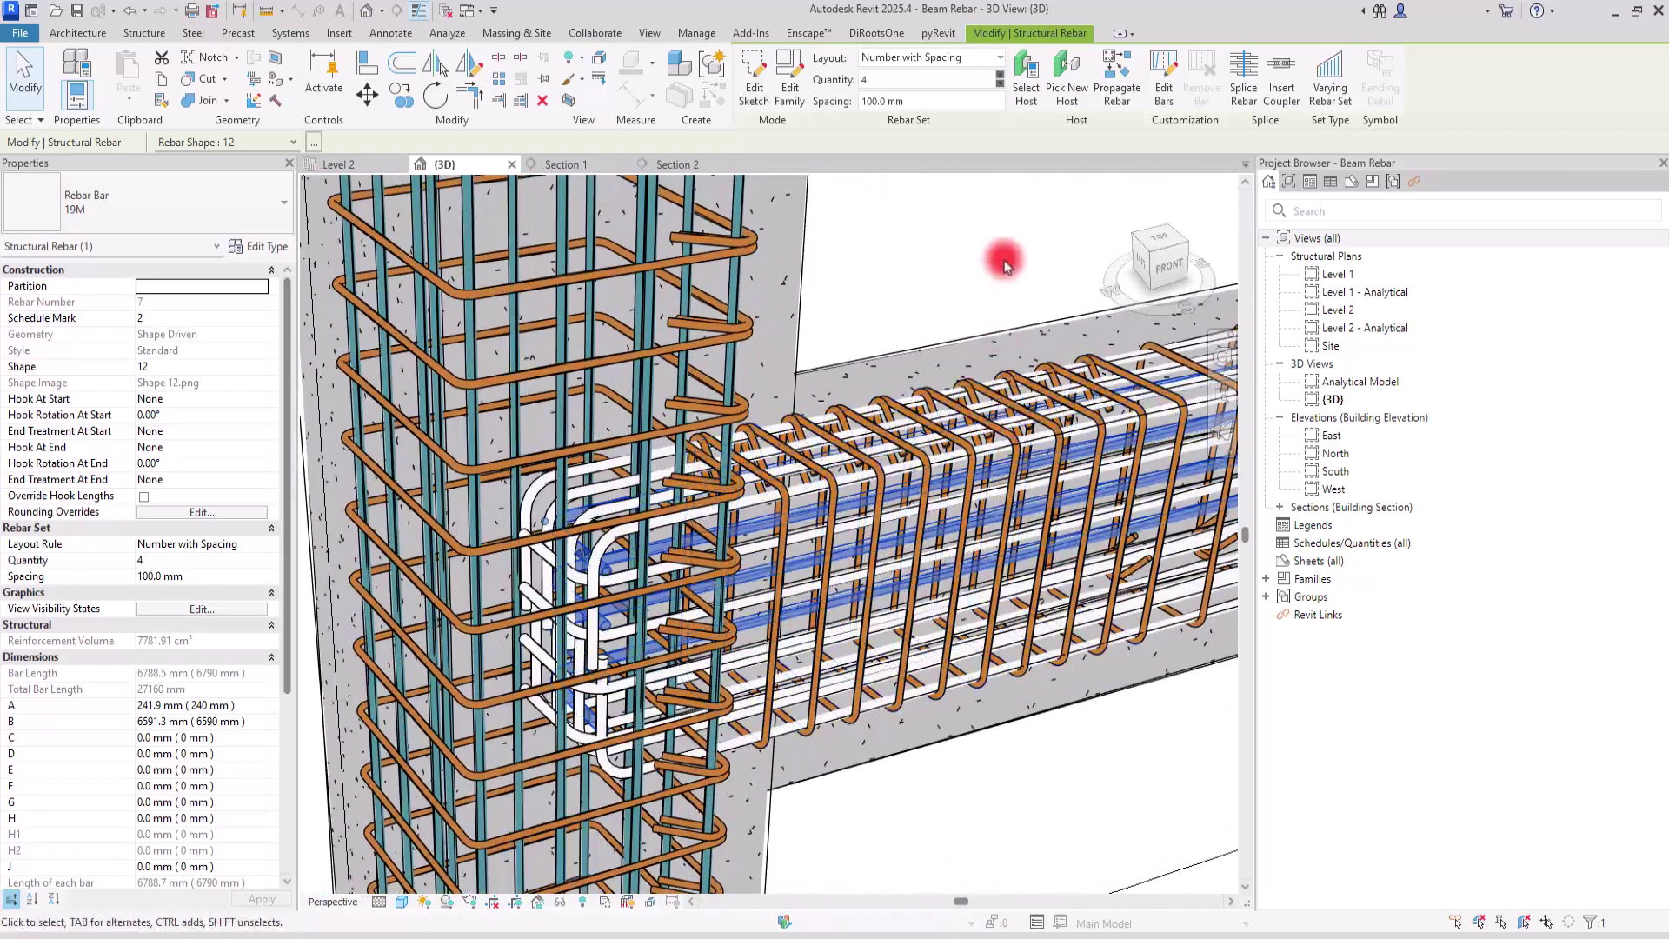
pyautogui.scroll(5, 794, 615)
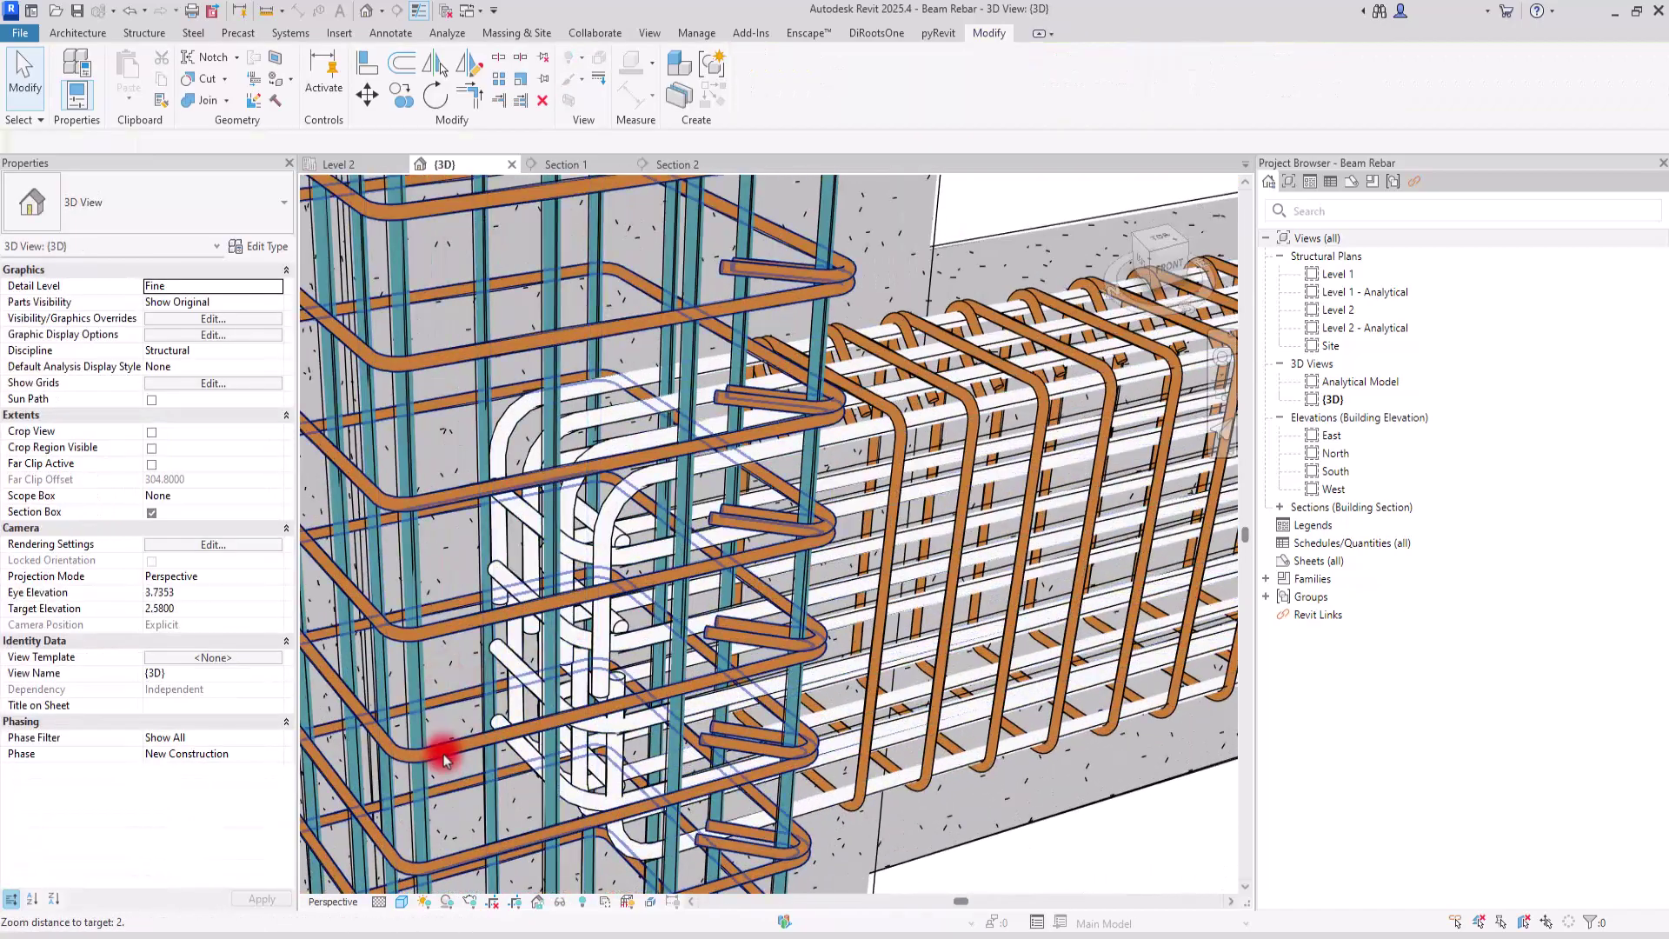
pyautogui.click(456, 749)
pyautogui.keyDown('shift'); pyautogui.moveTo(634, 734); pyautogui.dragTo(626, 674, button='middle'); pyautogui.keyUp('shift')
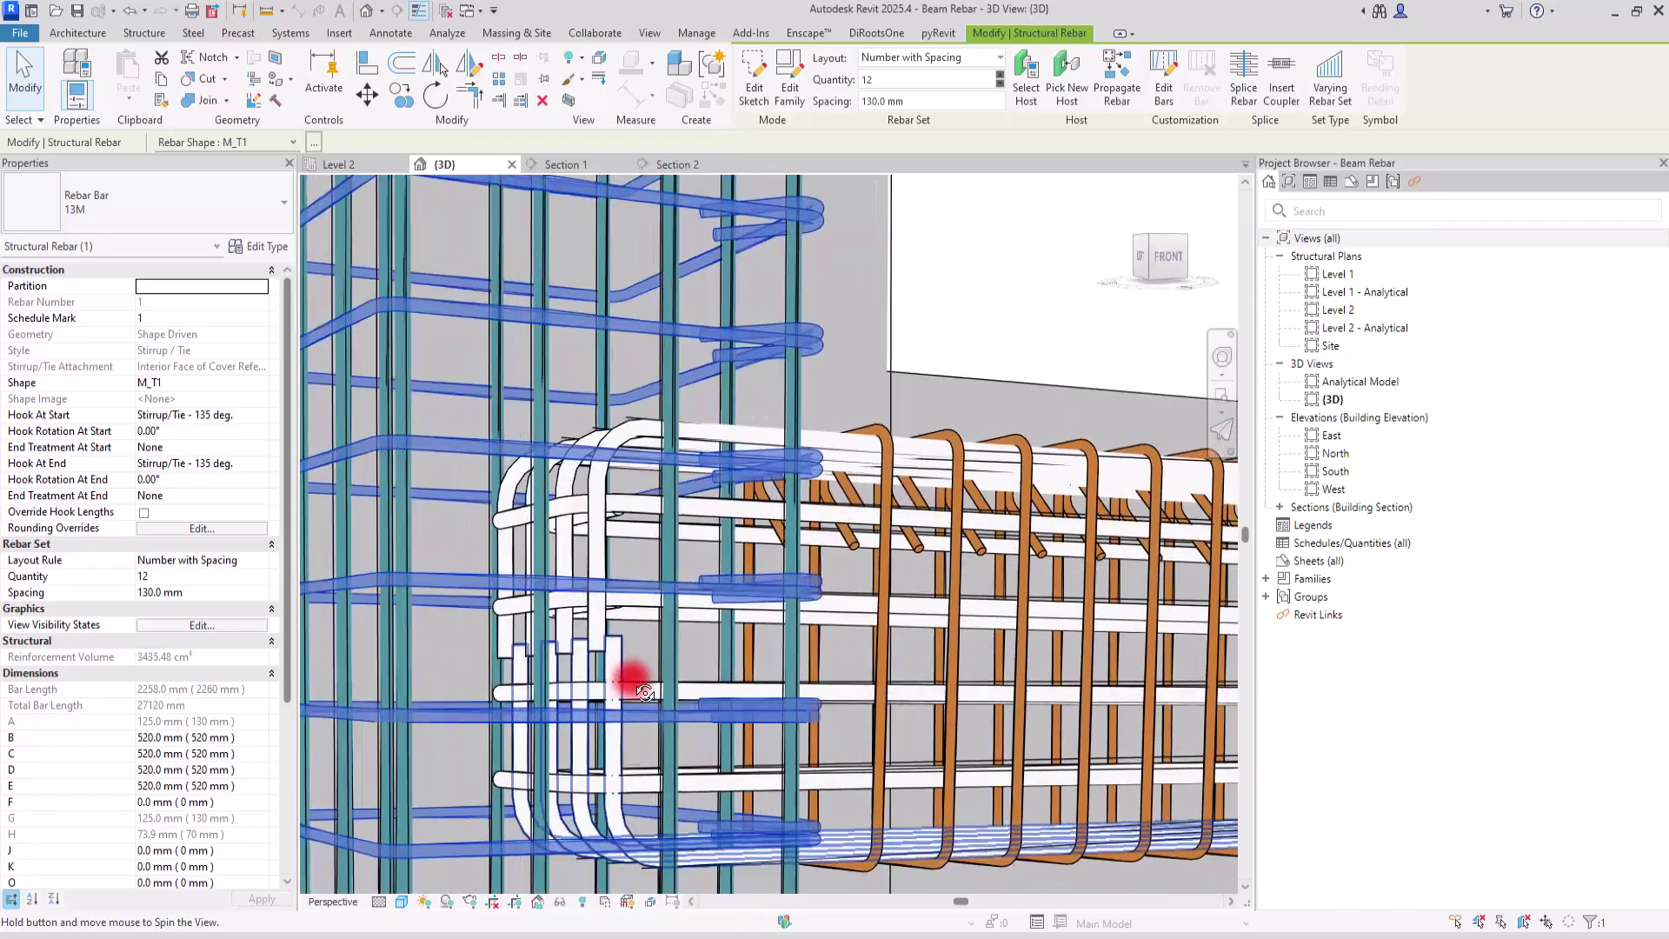
pyautogui.scroll(-8, 401, 652)
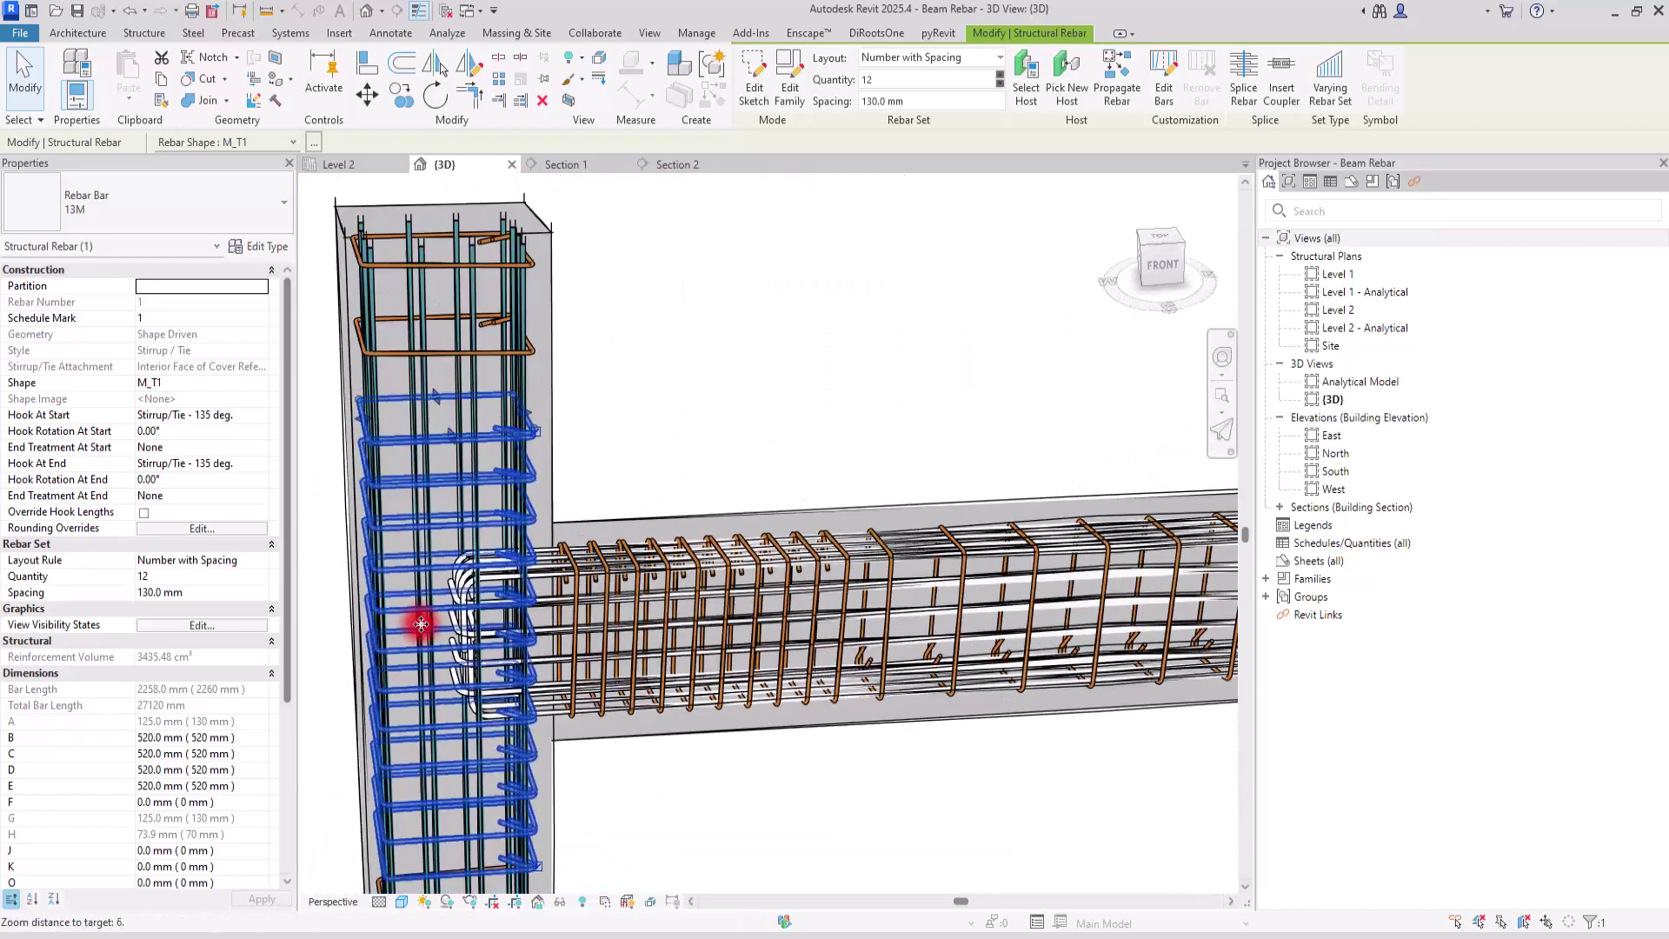
pyautogui.scroll(5, 953, 606)
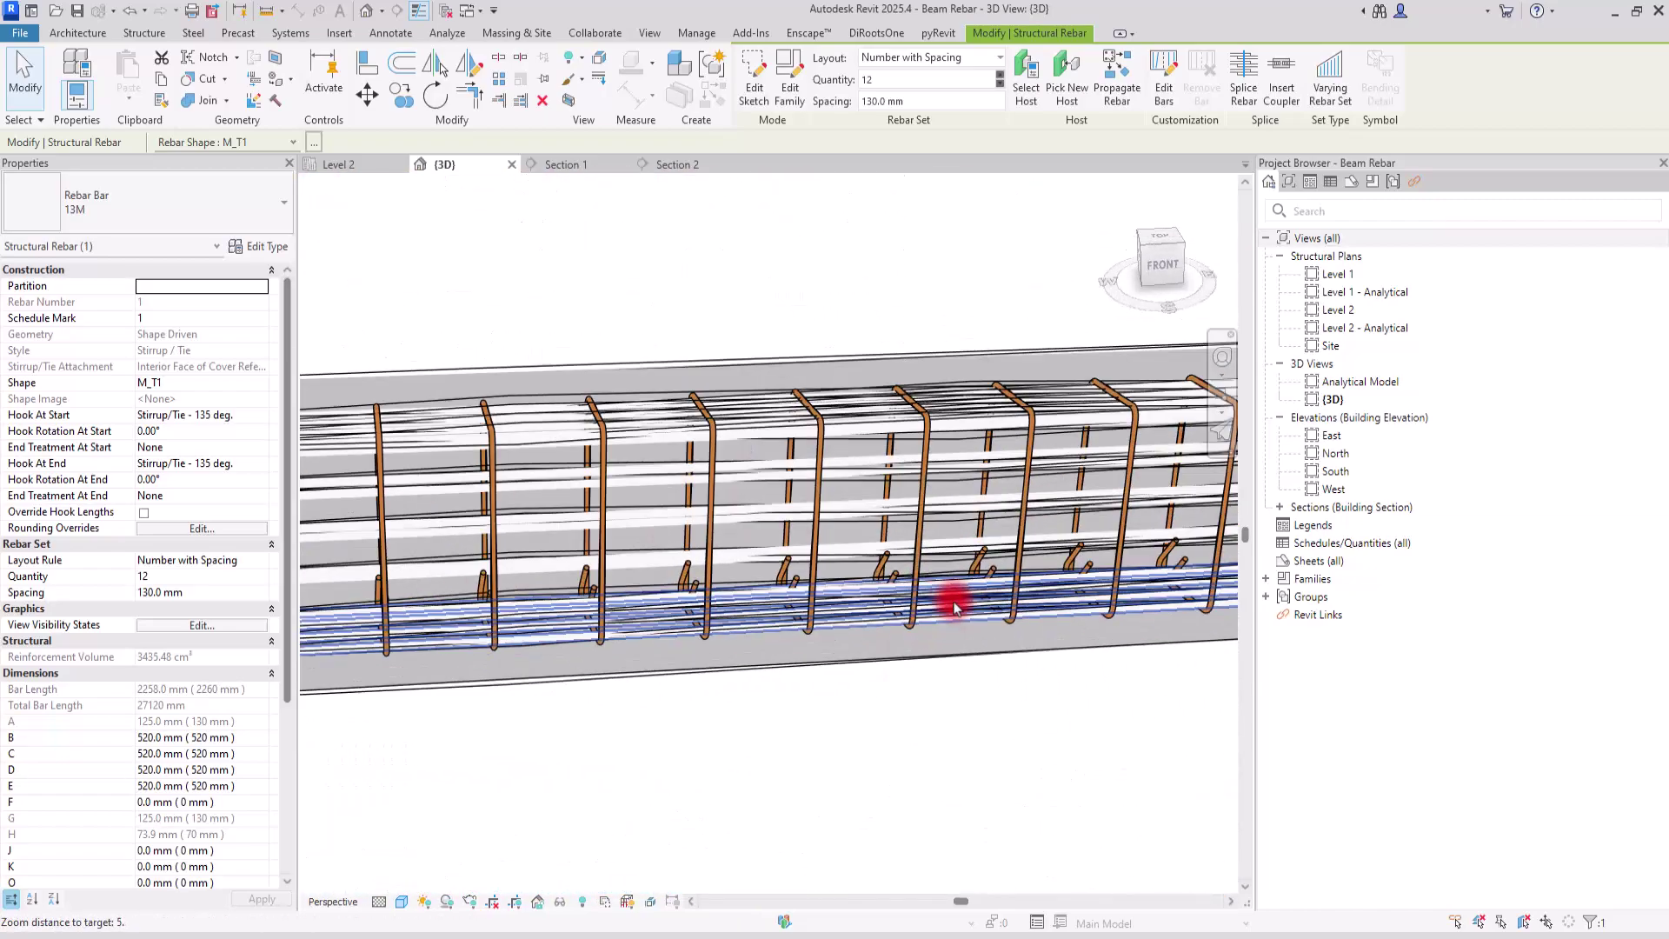
pyautogui.scroll(1, 438, 676)
pyautogui.scroll(-3, 934, 683)
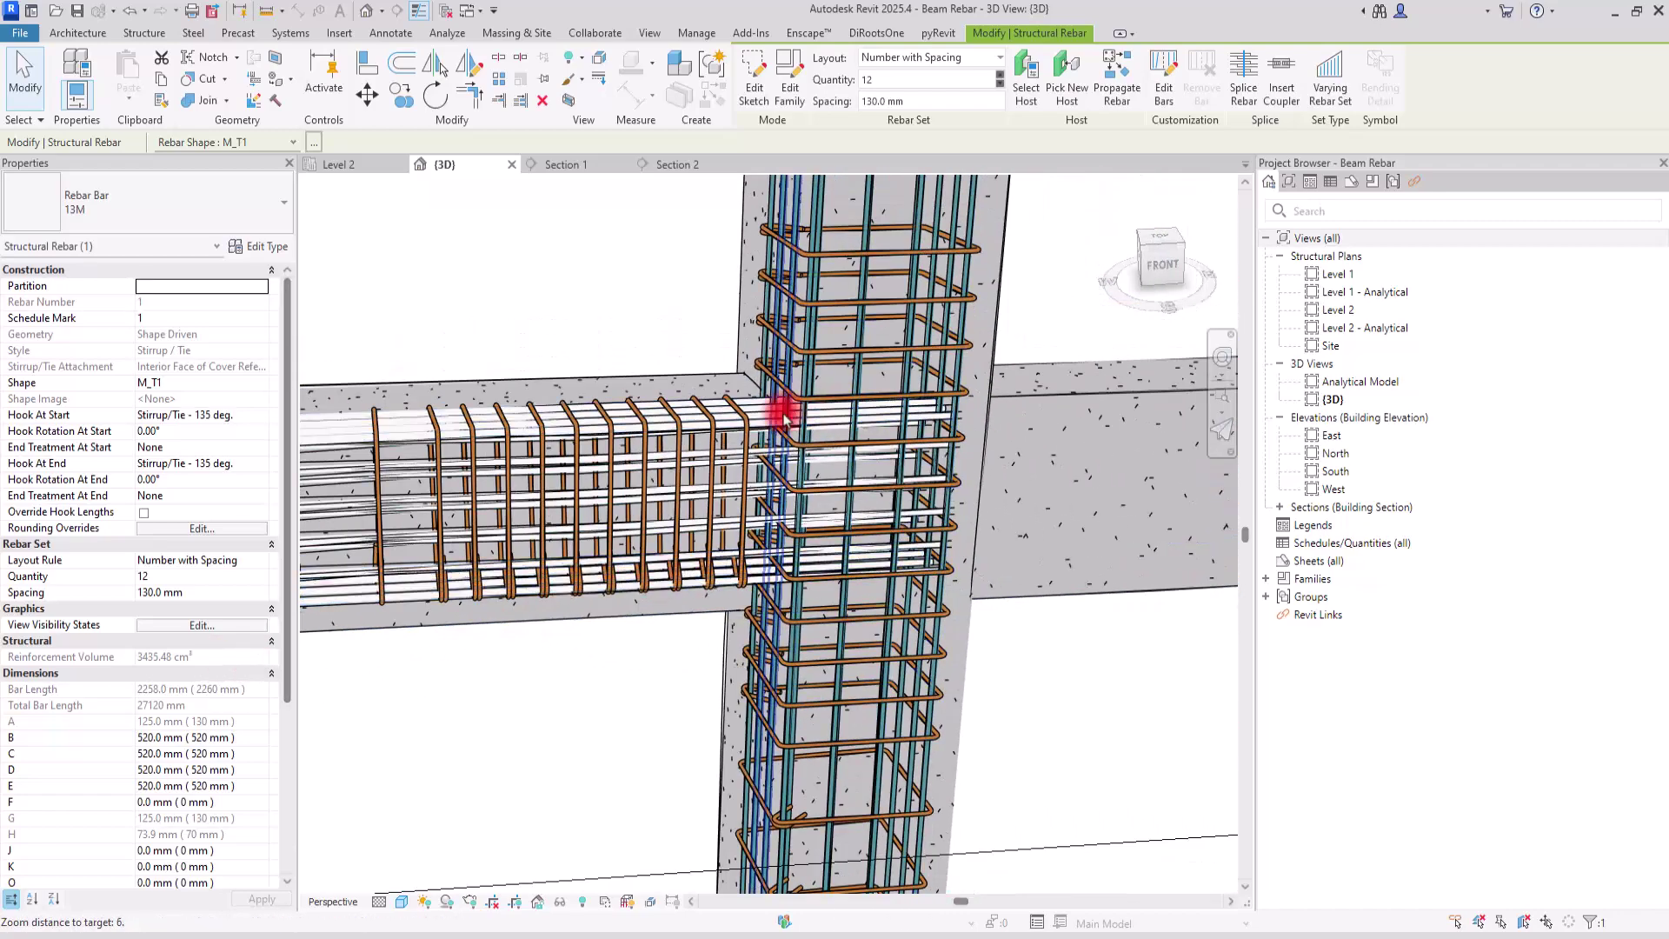
# Try to extend the top bars in Section 1 through the far column to the outer end of the adjoining beam.
pyautogui.click(754, 428)
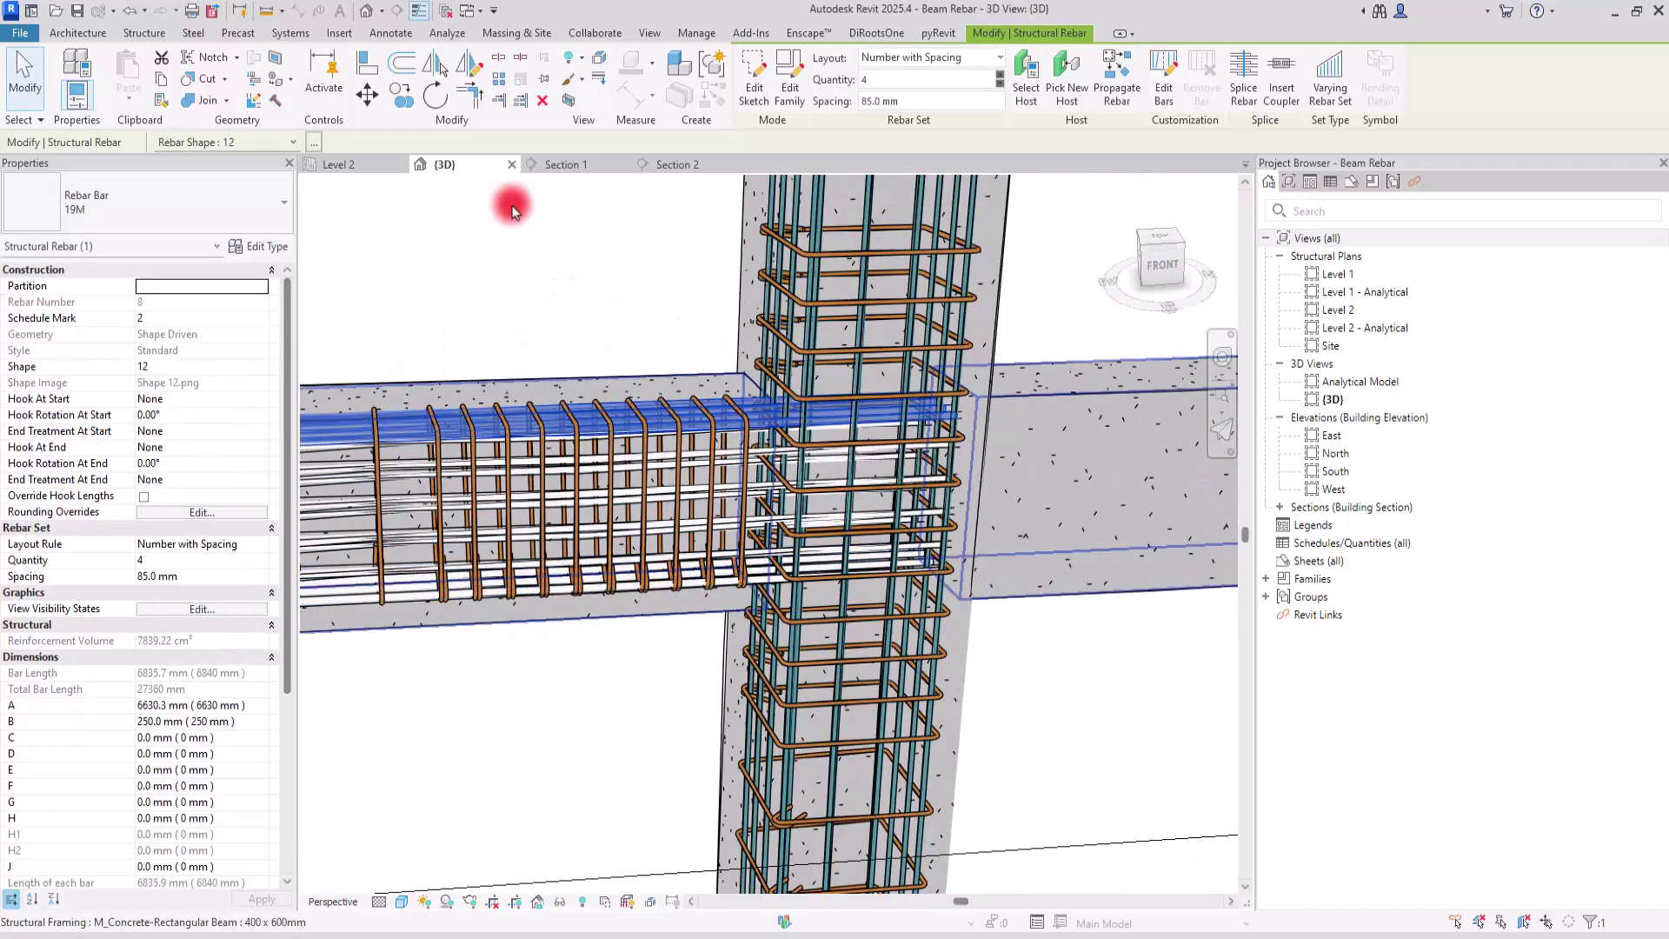
pyautogui.click(558, 169)
pyautogui.scroll(-5, 887, 380)
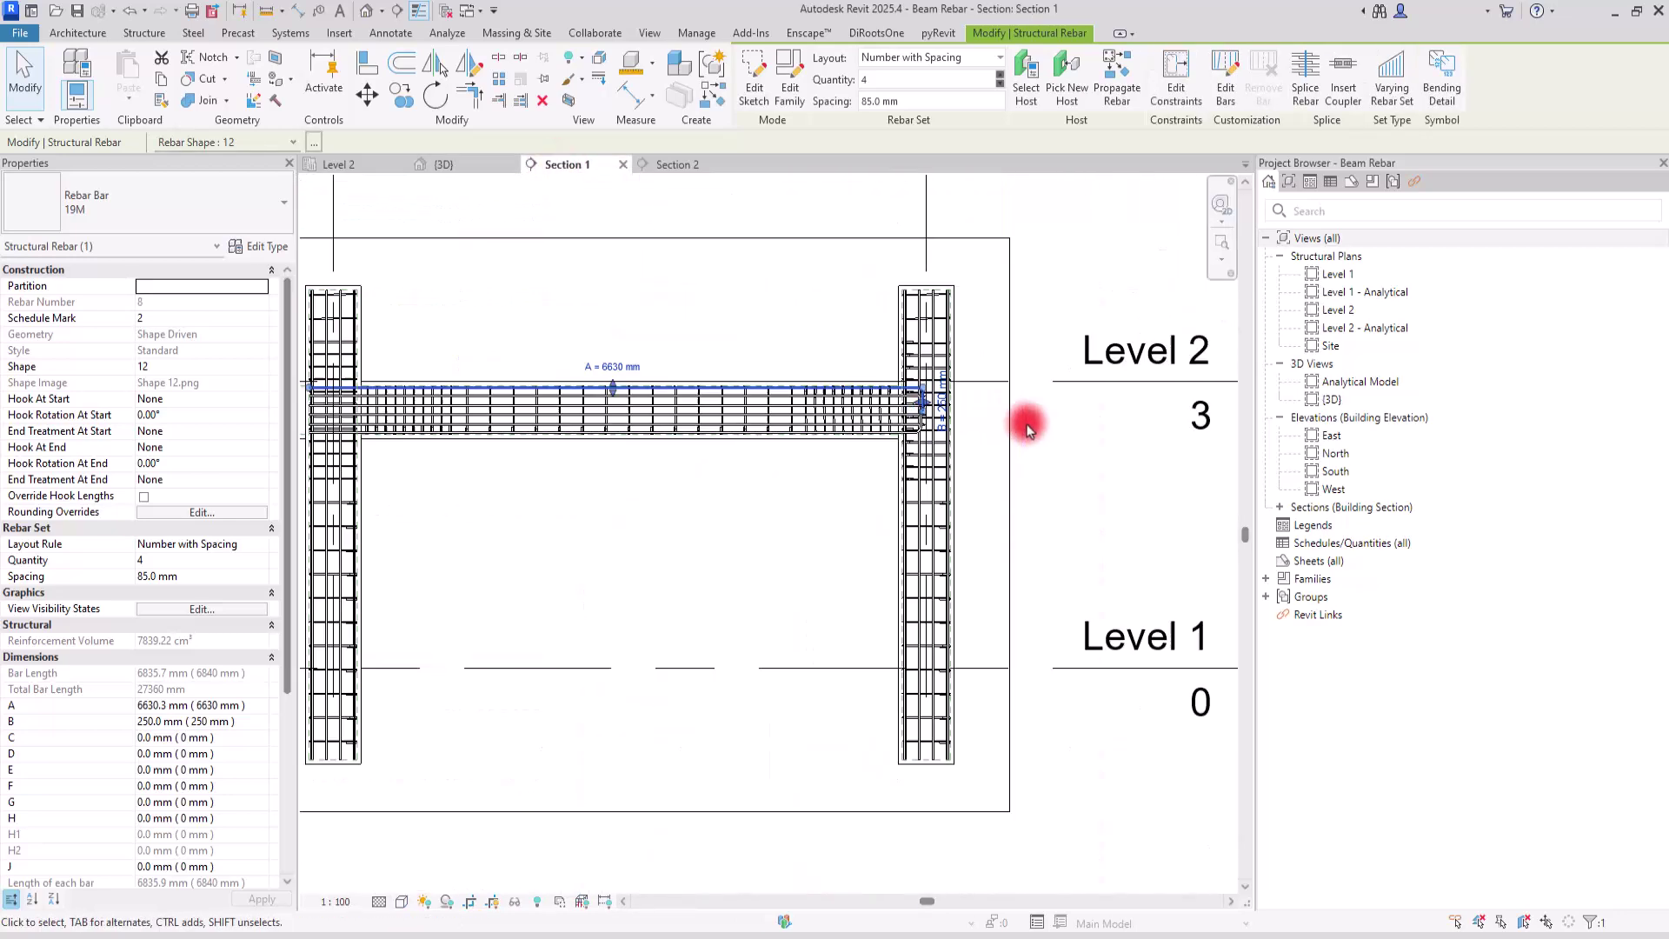
pyautogui.scroll(3, 678, 409)
pyautogui.scroll(3, 797, 464)
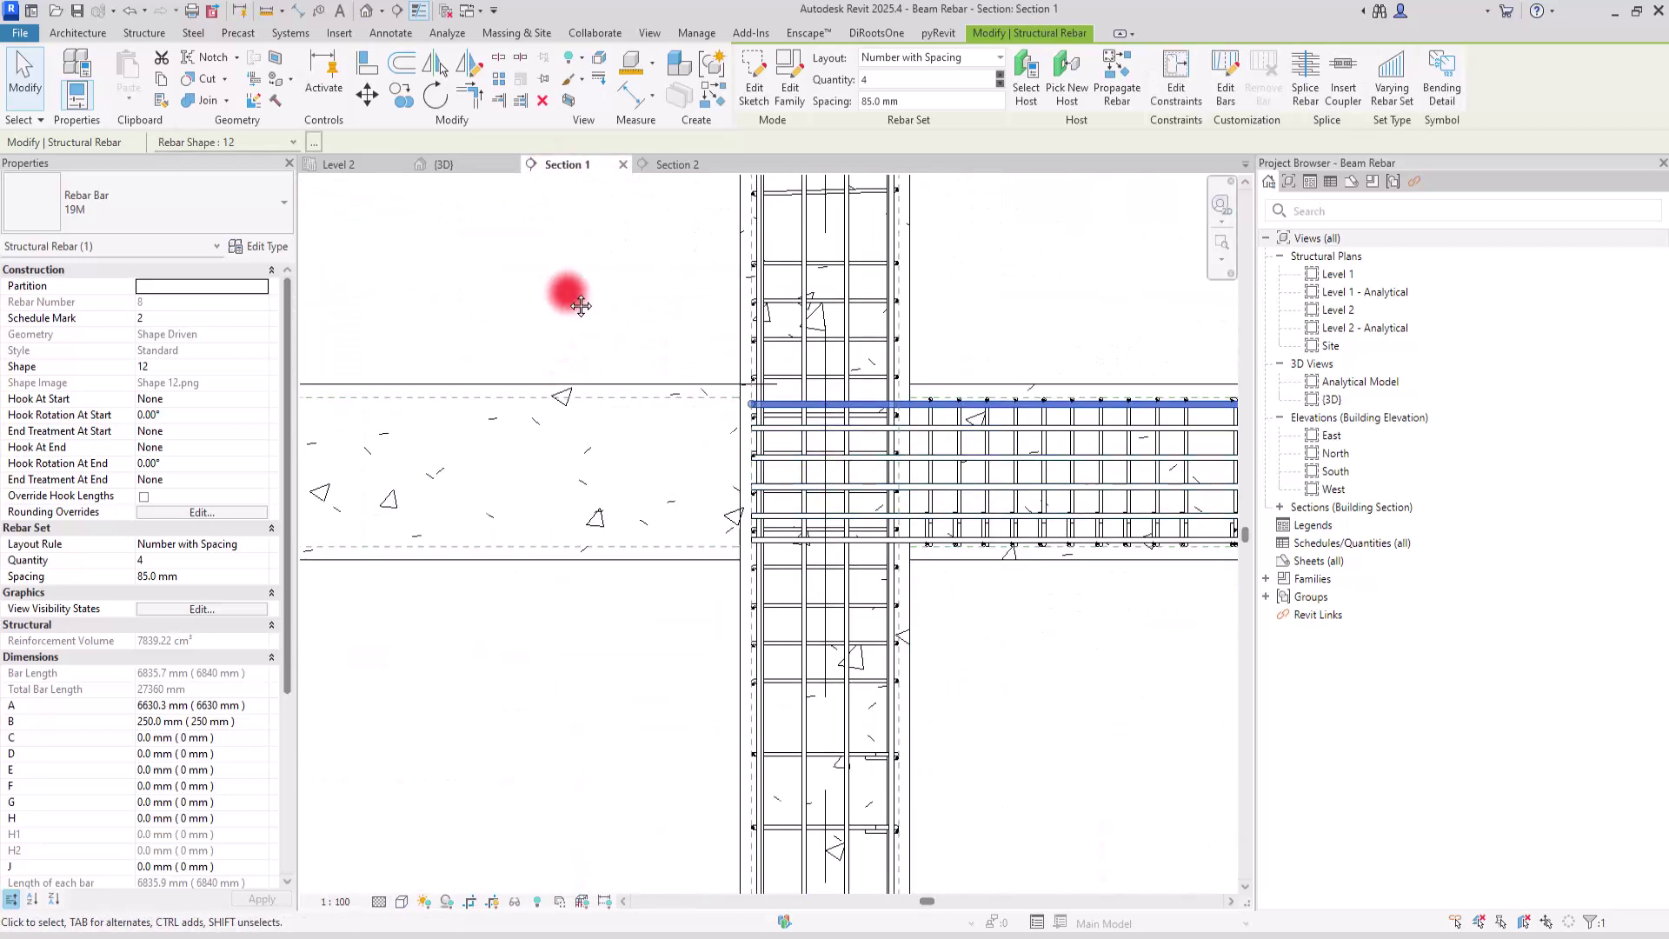
pyautogui.scroll(-1, 865, 409)
pyautogui.moveTo(621, 409); pyautogui.dragTo(385, 417)
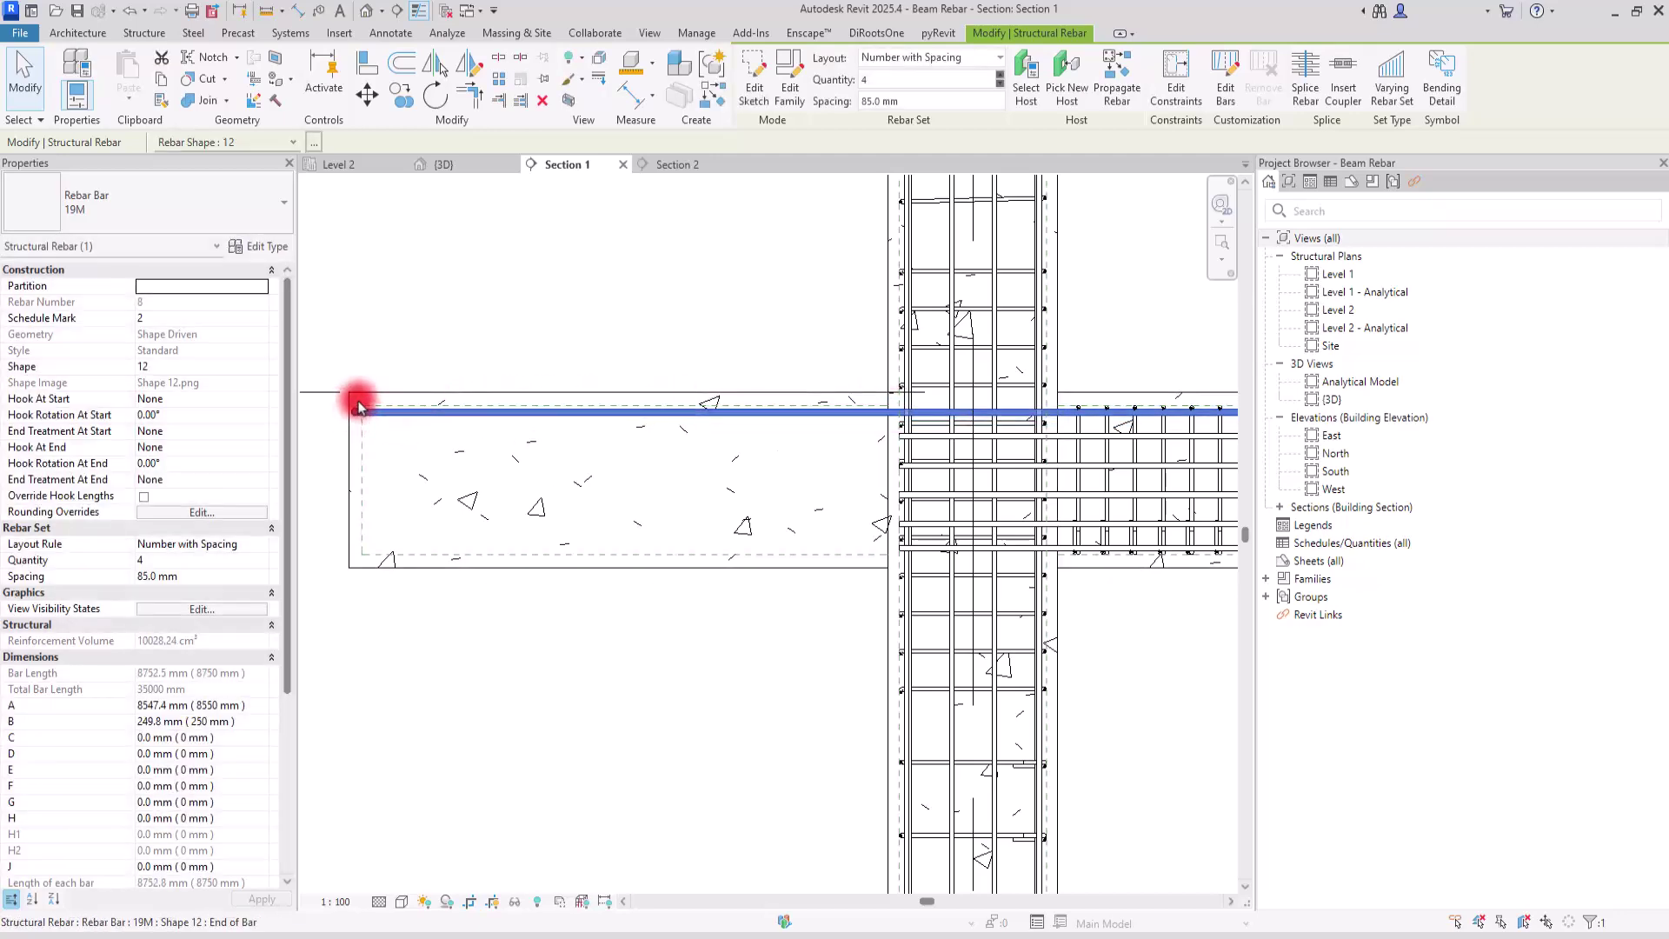
pyautogui.click(633, 416)
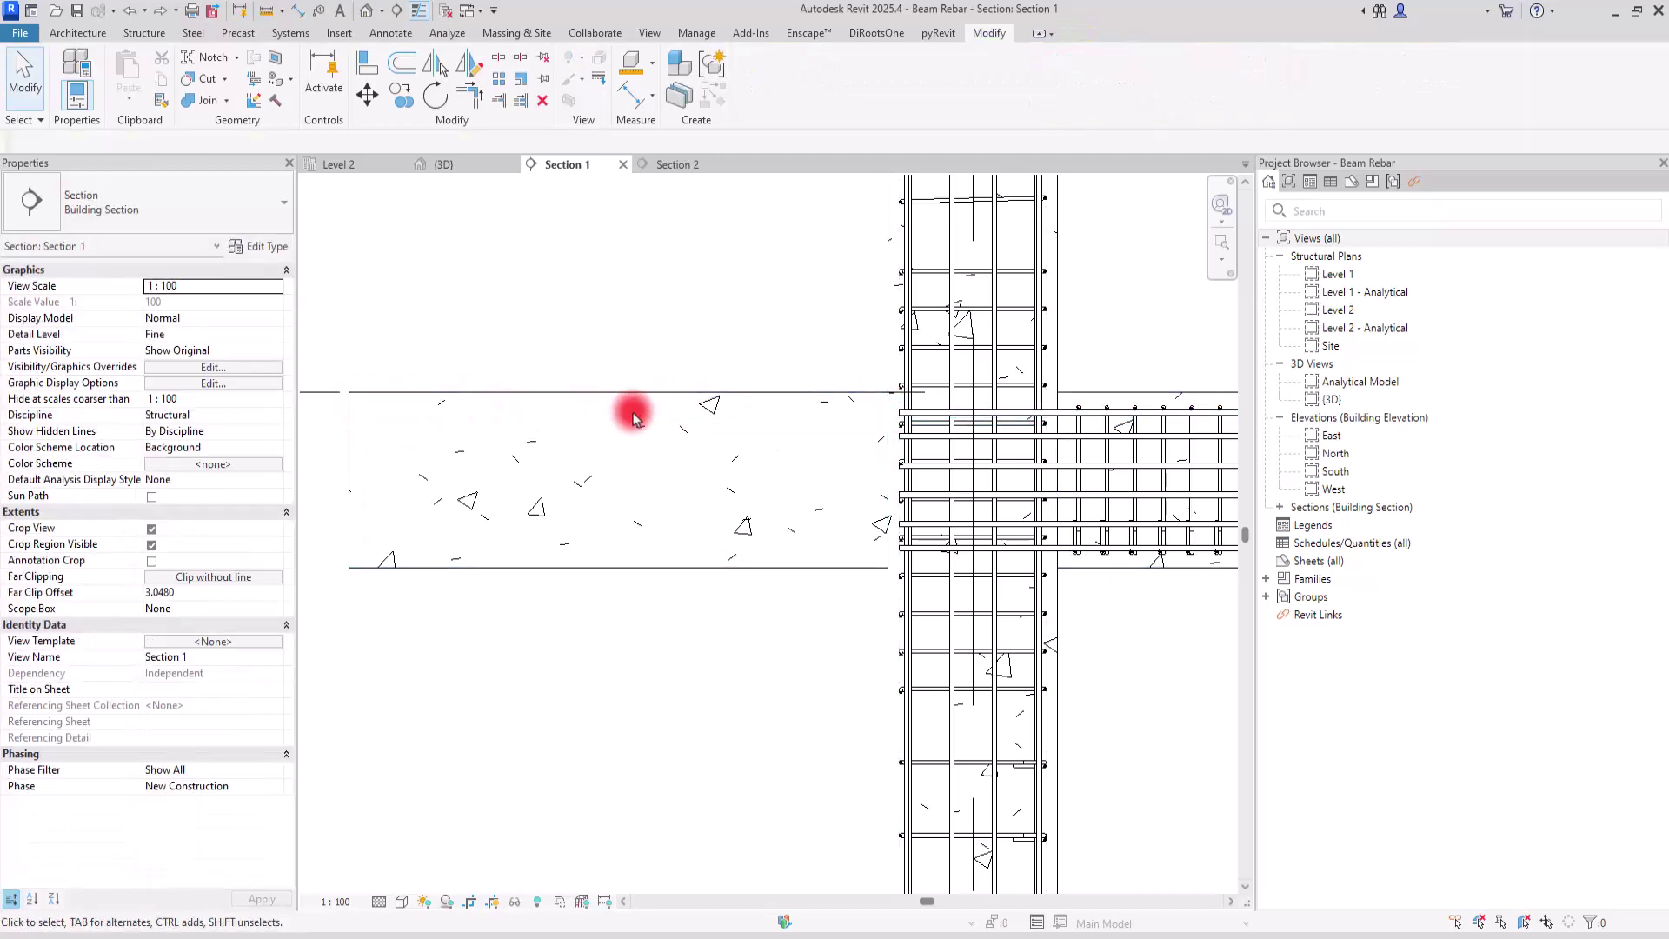
# Extend the top bars and the front side bar set through the column into the adjoining beam, ending both at the same point.
pyautogui.click(923, 408)
pyautogui.scroll(2, 887, 414)
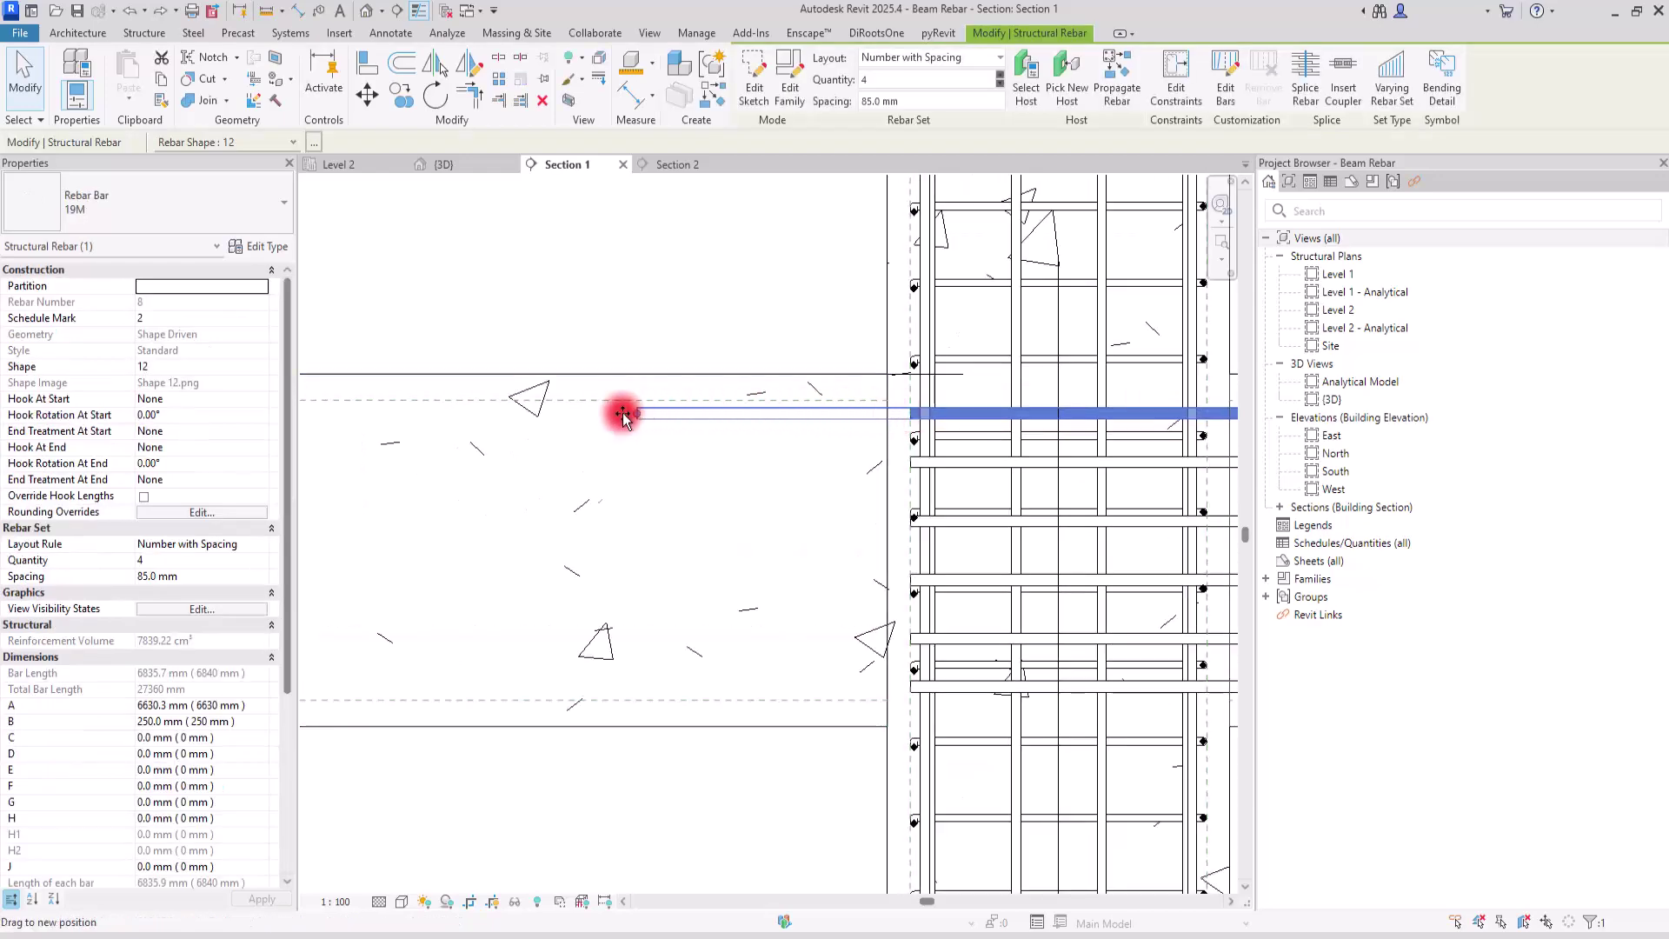
pyautogui.click(954, 462)
pyautogui.moveTo(906, 468); pyautogui.dragTo(469, 463)
pyautogui.click(980, 437)
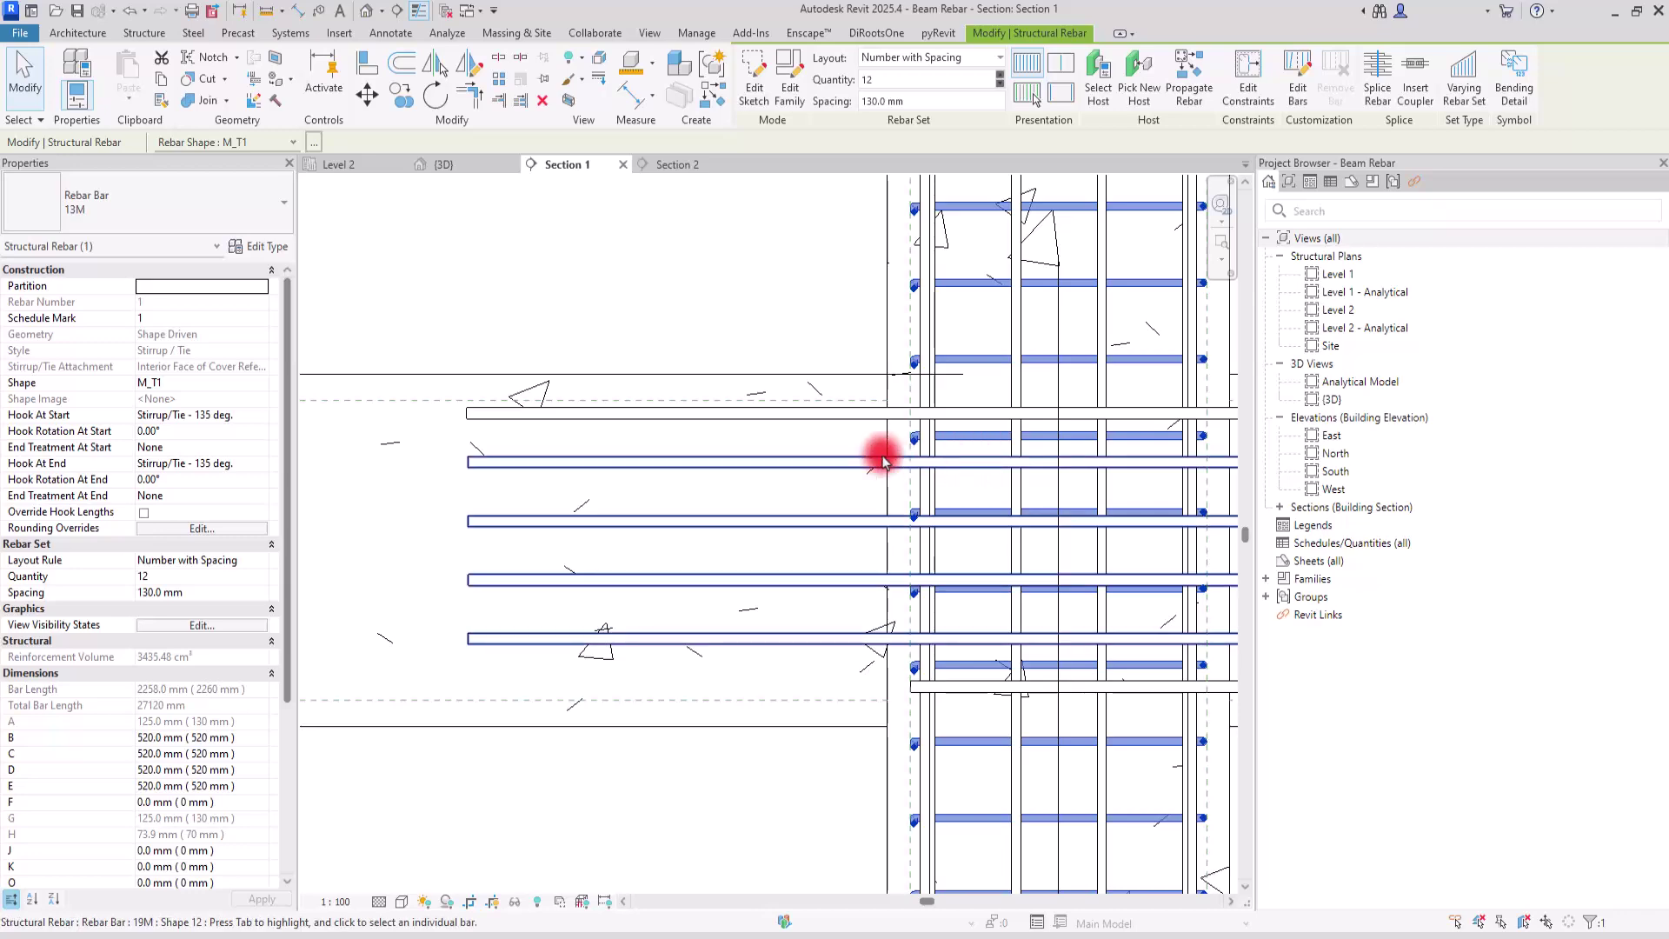
# Examine in 3D the bars extended through the column into the adjoining beam and the bent bar ends at the opposite column.
pyautogui.scroll(-4, 821, 441)
pyautogui.scroll(-5, 820, 441)
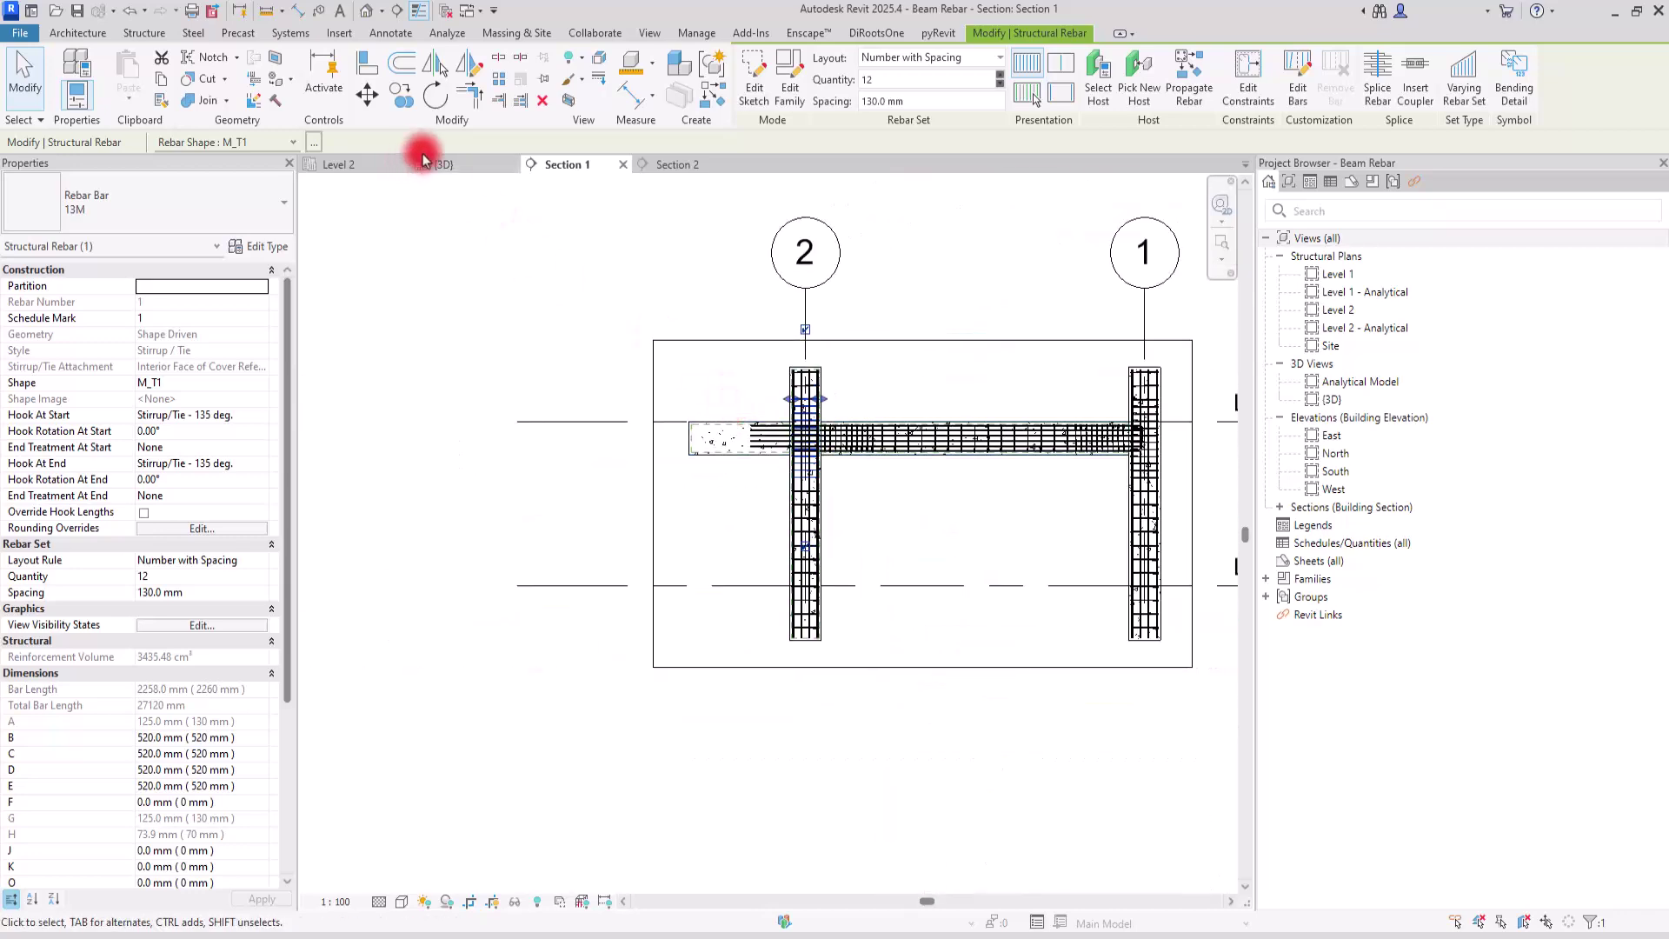
pyautogui.click(452, 166)
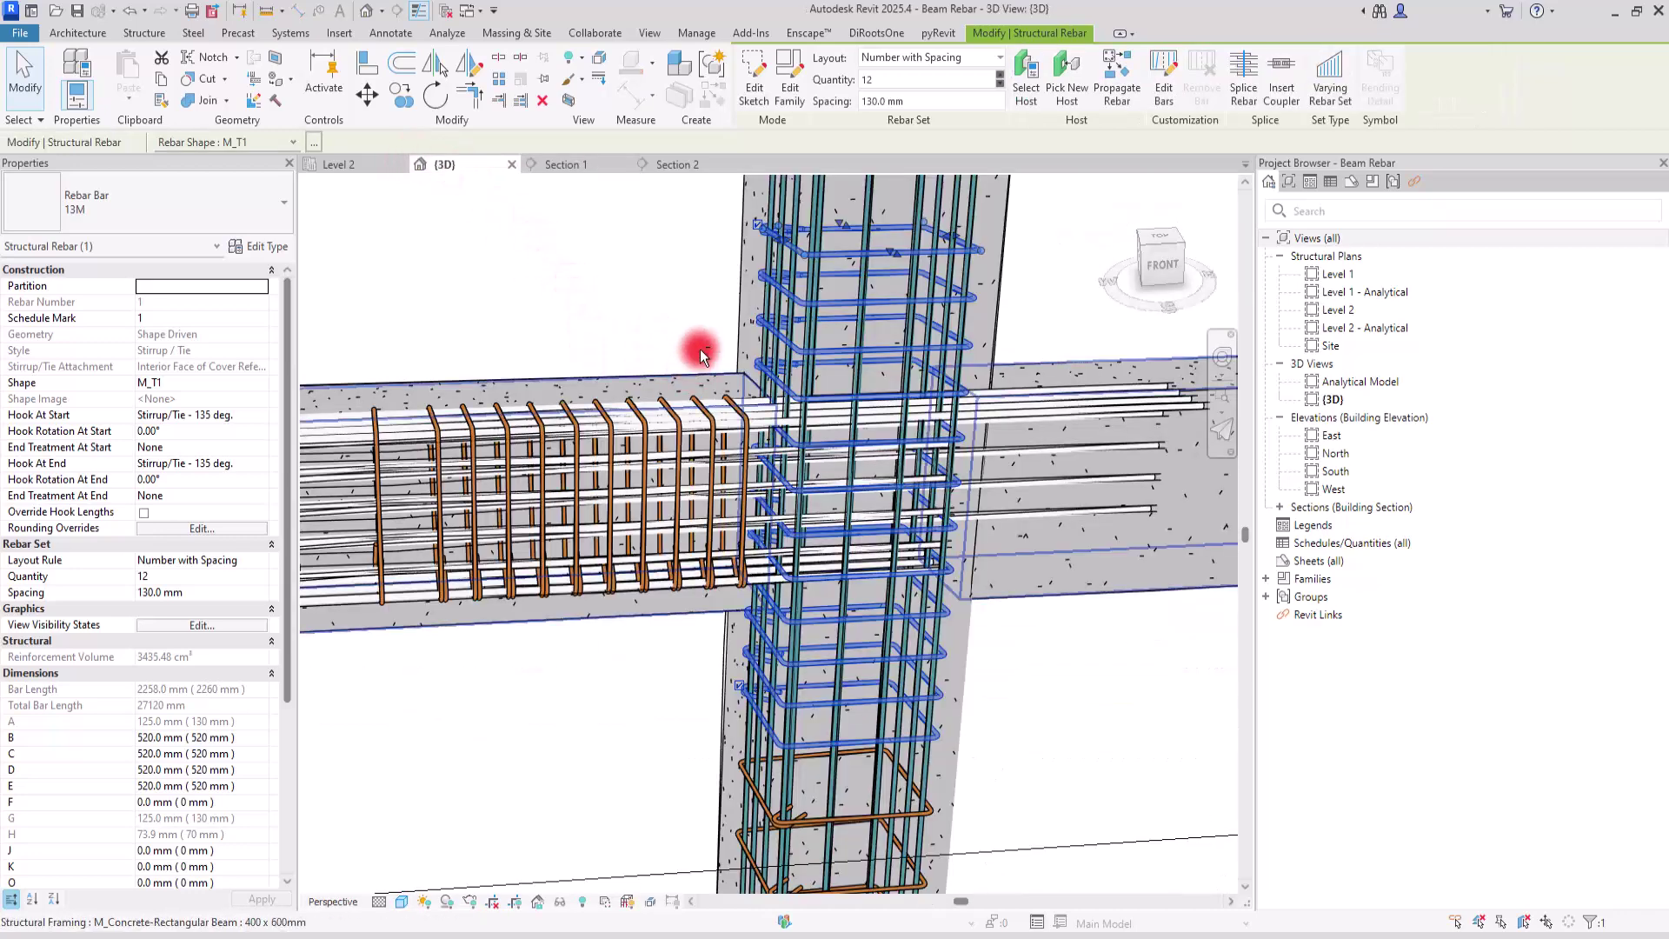
pyautogui.keyDown('shift'); pyautogui.moveTo(693, 346); pyautogui.dragTo(712, 342, button='middle'); pyautogui.keyUp('shift')
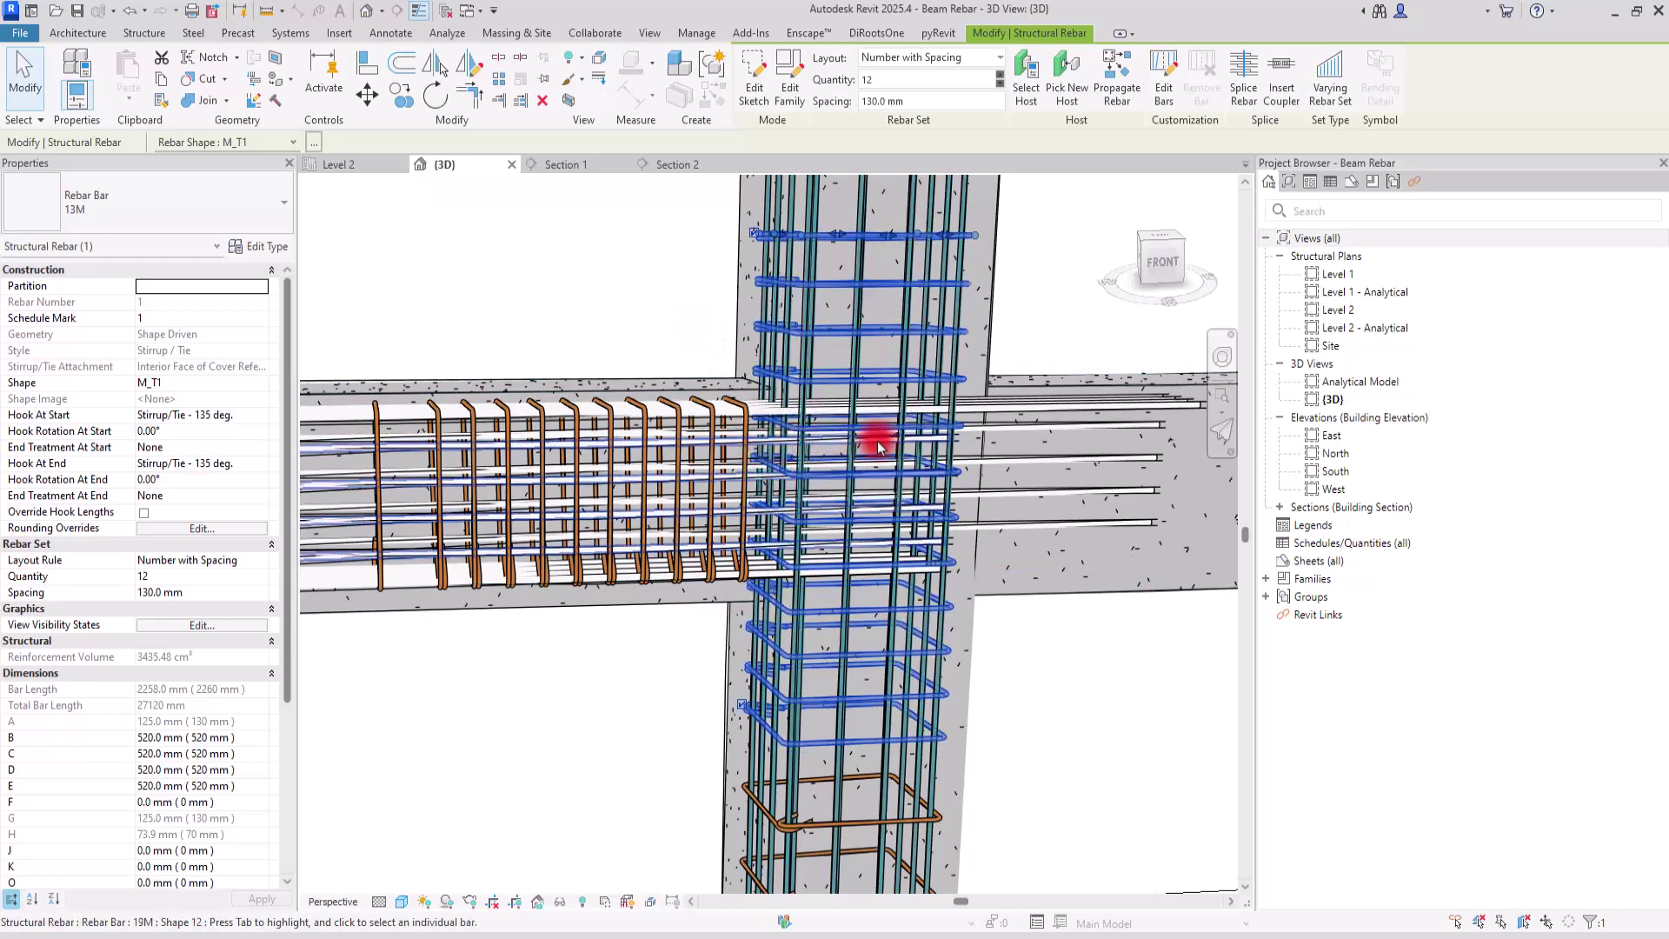
pyautogui.press('Escape')
pyautogui.click(921, 440)
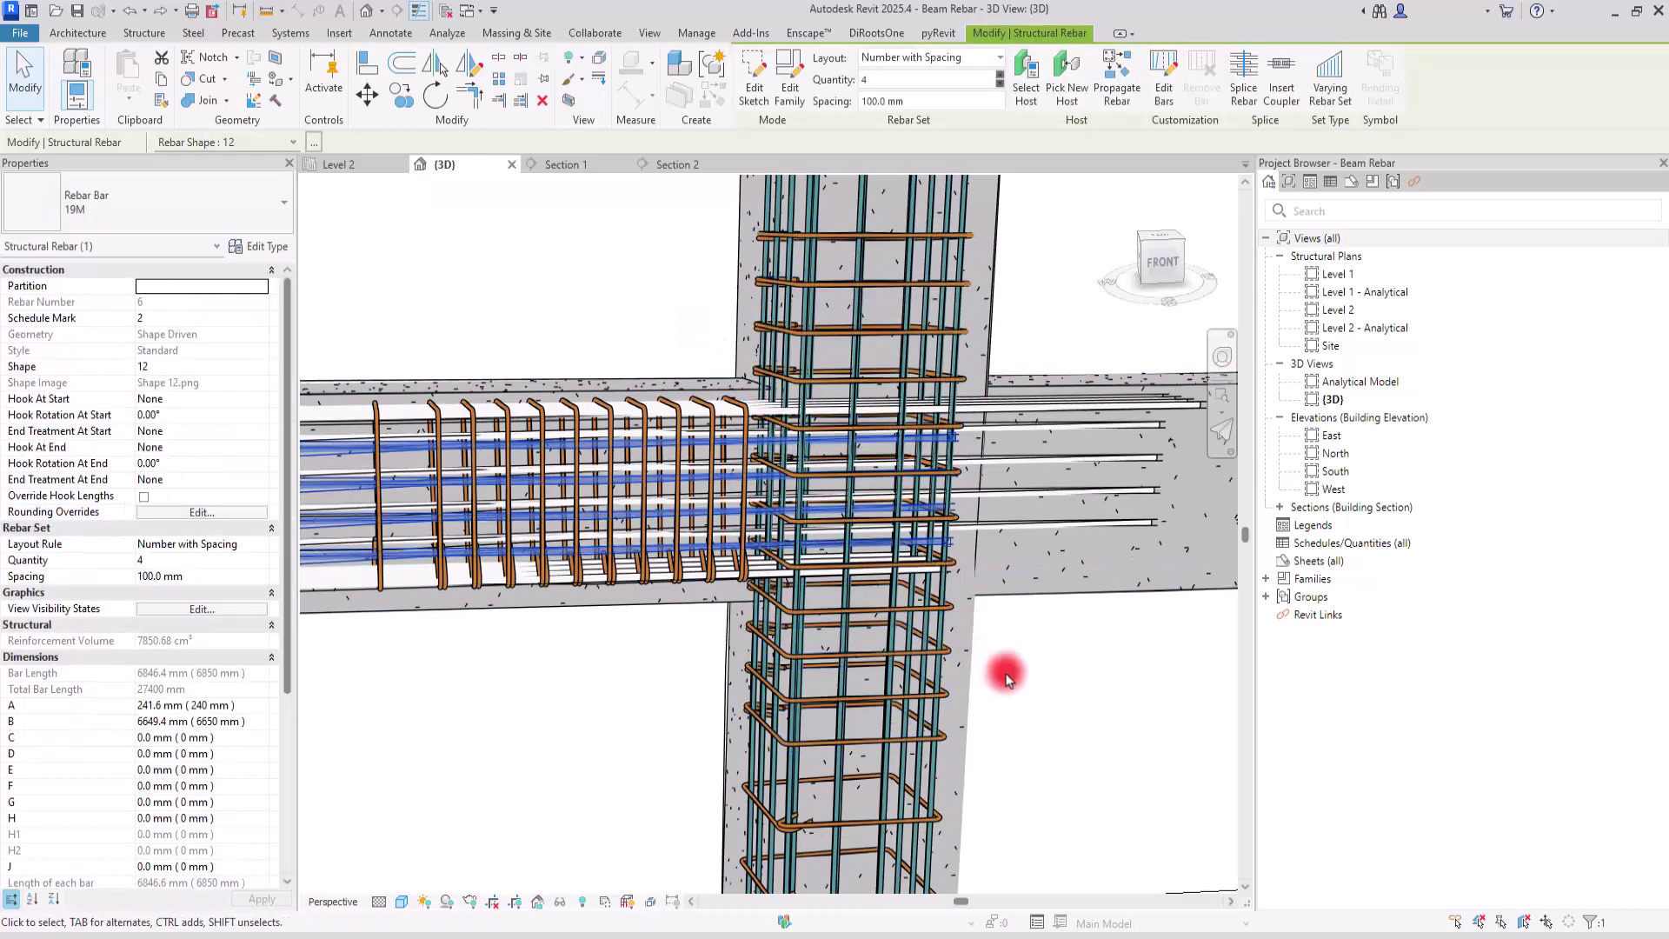
pyautogui.click(1092, 639)
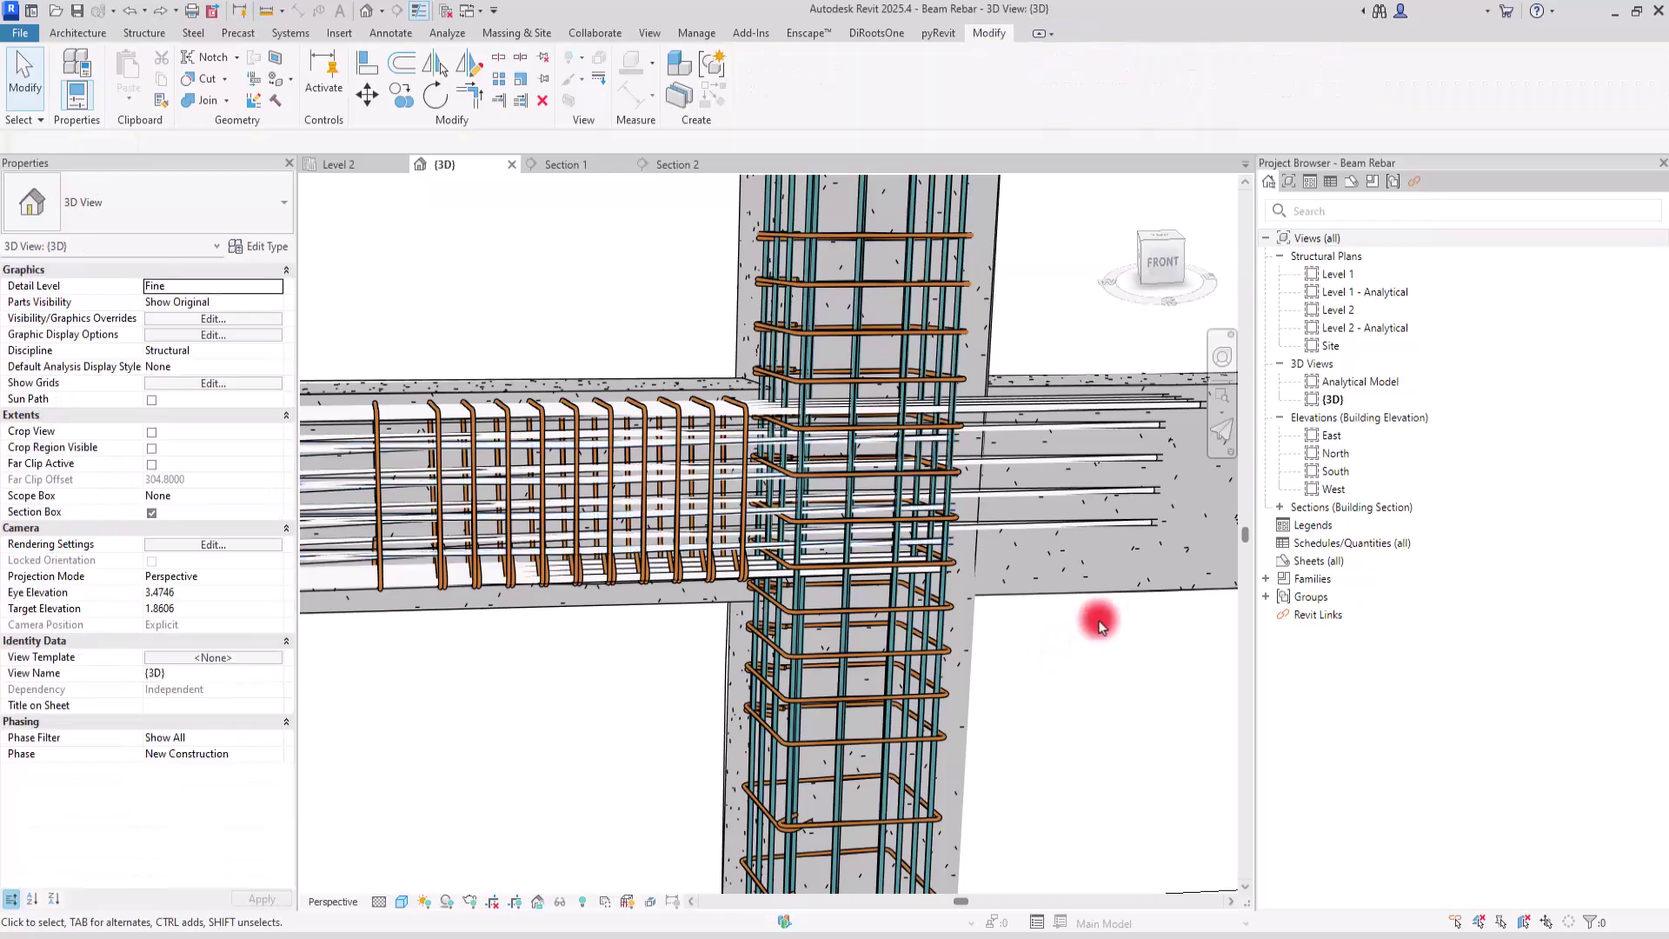
pyautogui.scroll(-10, 1116, 594)
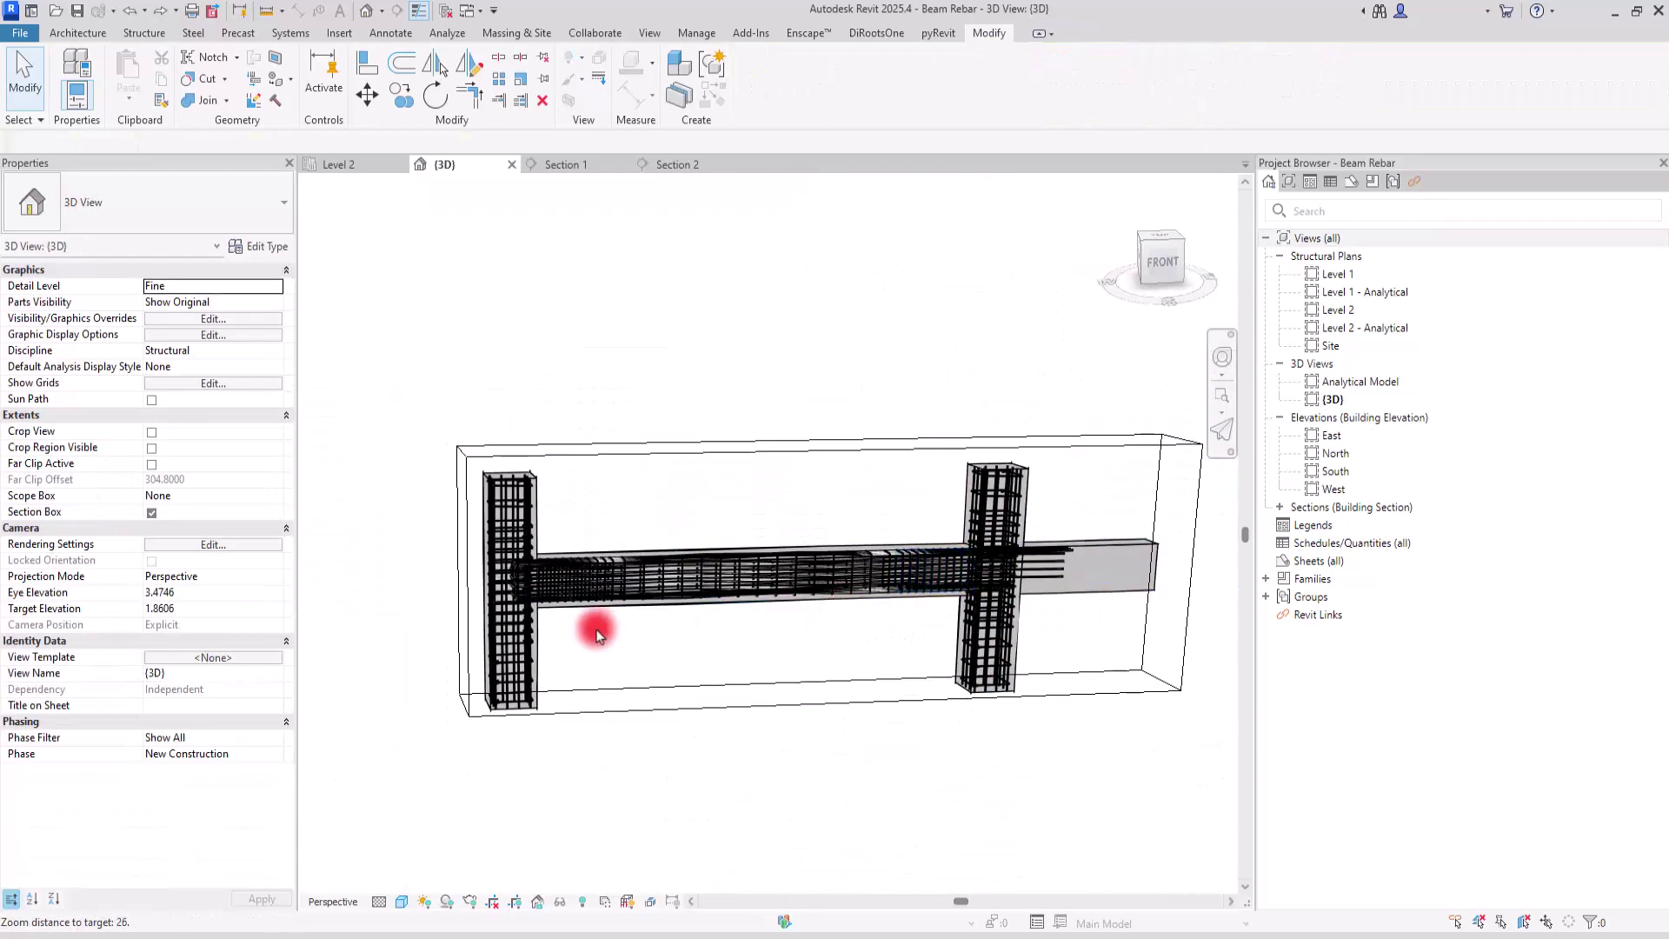
pyautogui.scroll(8, 452, 598)
pyautogui.keyDown('shift'); pyautogui.moveTo(875, 661); pyautogui.dragTo(924, 633, button='middle'); pyautogui.keyUp('shift')
pyautogui.scroll(-5, 808, 583)
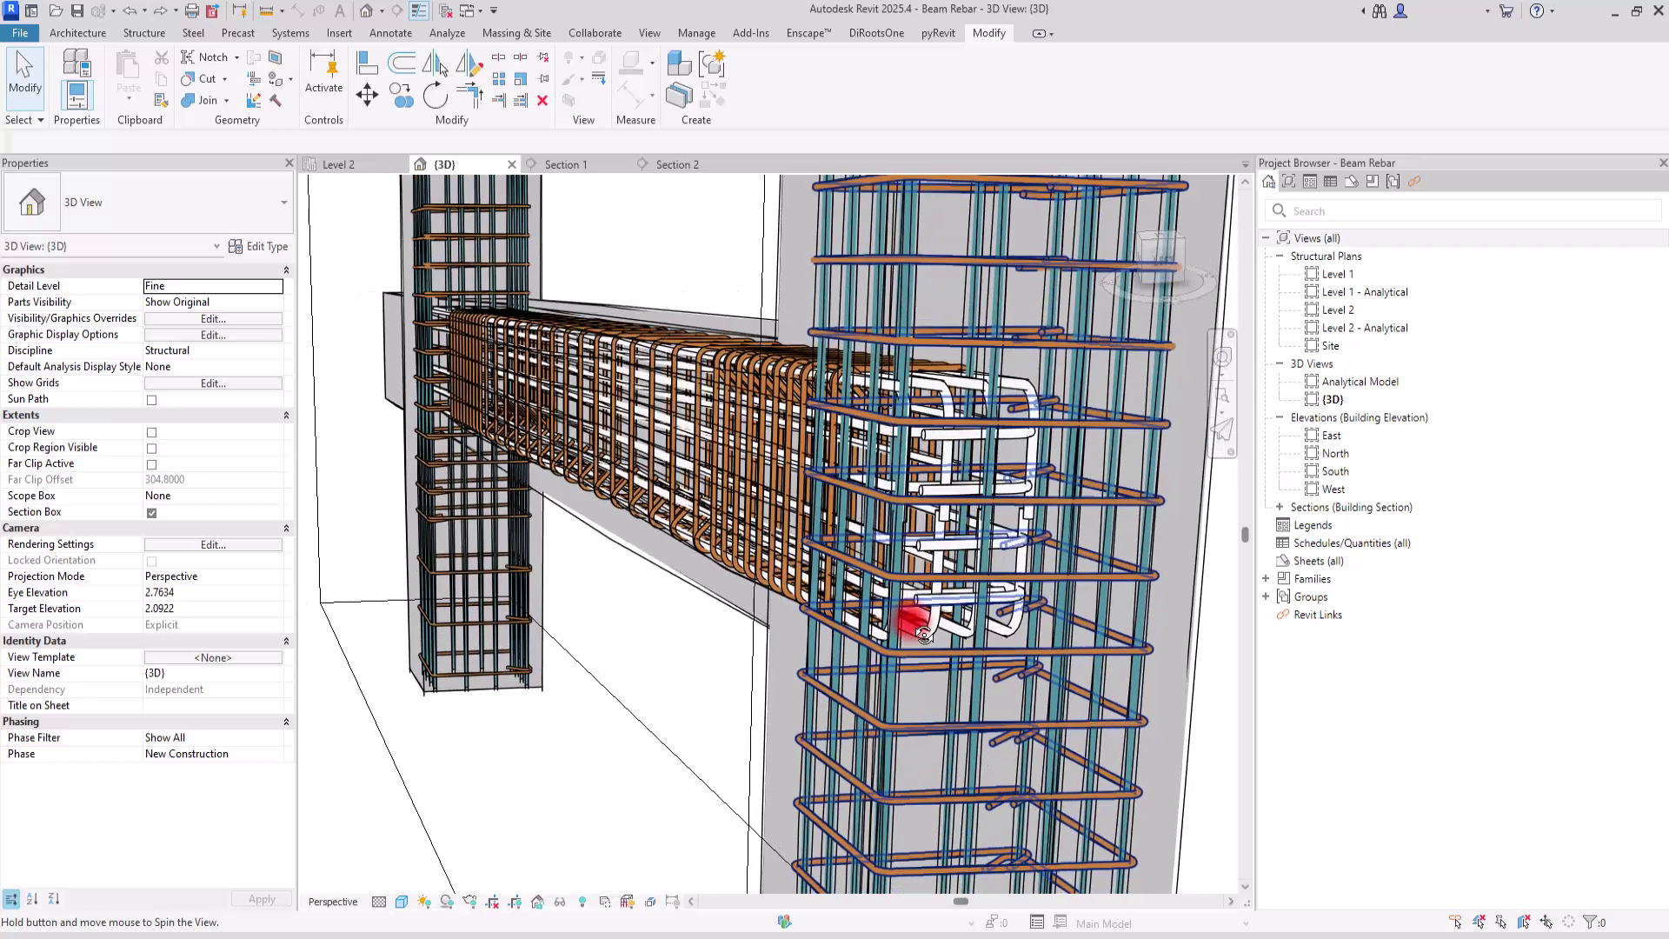